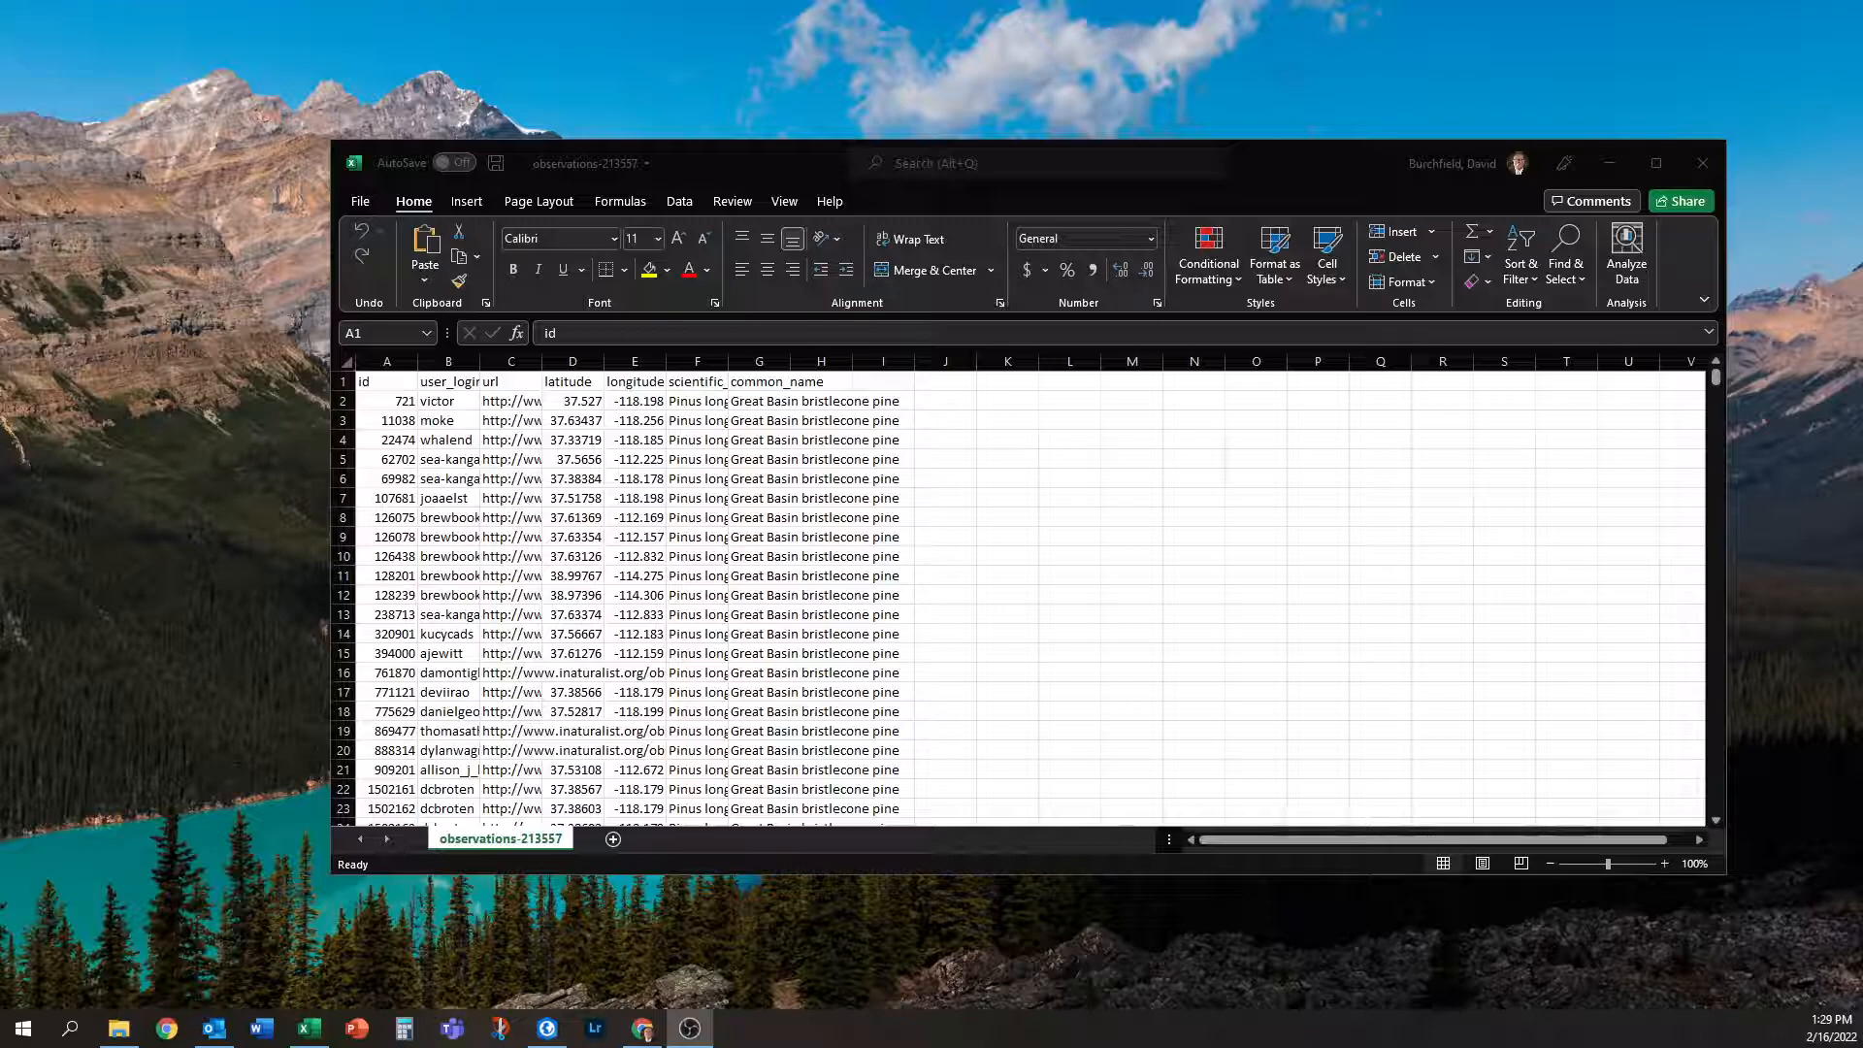
Create a new map in ArcGIS Pro and add observations-213557.csv as a standalone table.
{"action": "scroll", "coordinate": [709, 563], "scroll_direction": "down", "scroll_amount": 20}
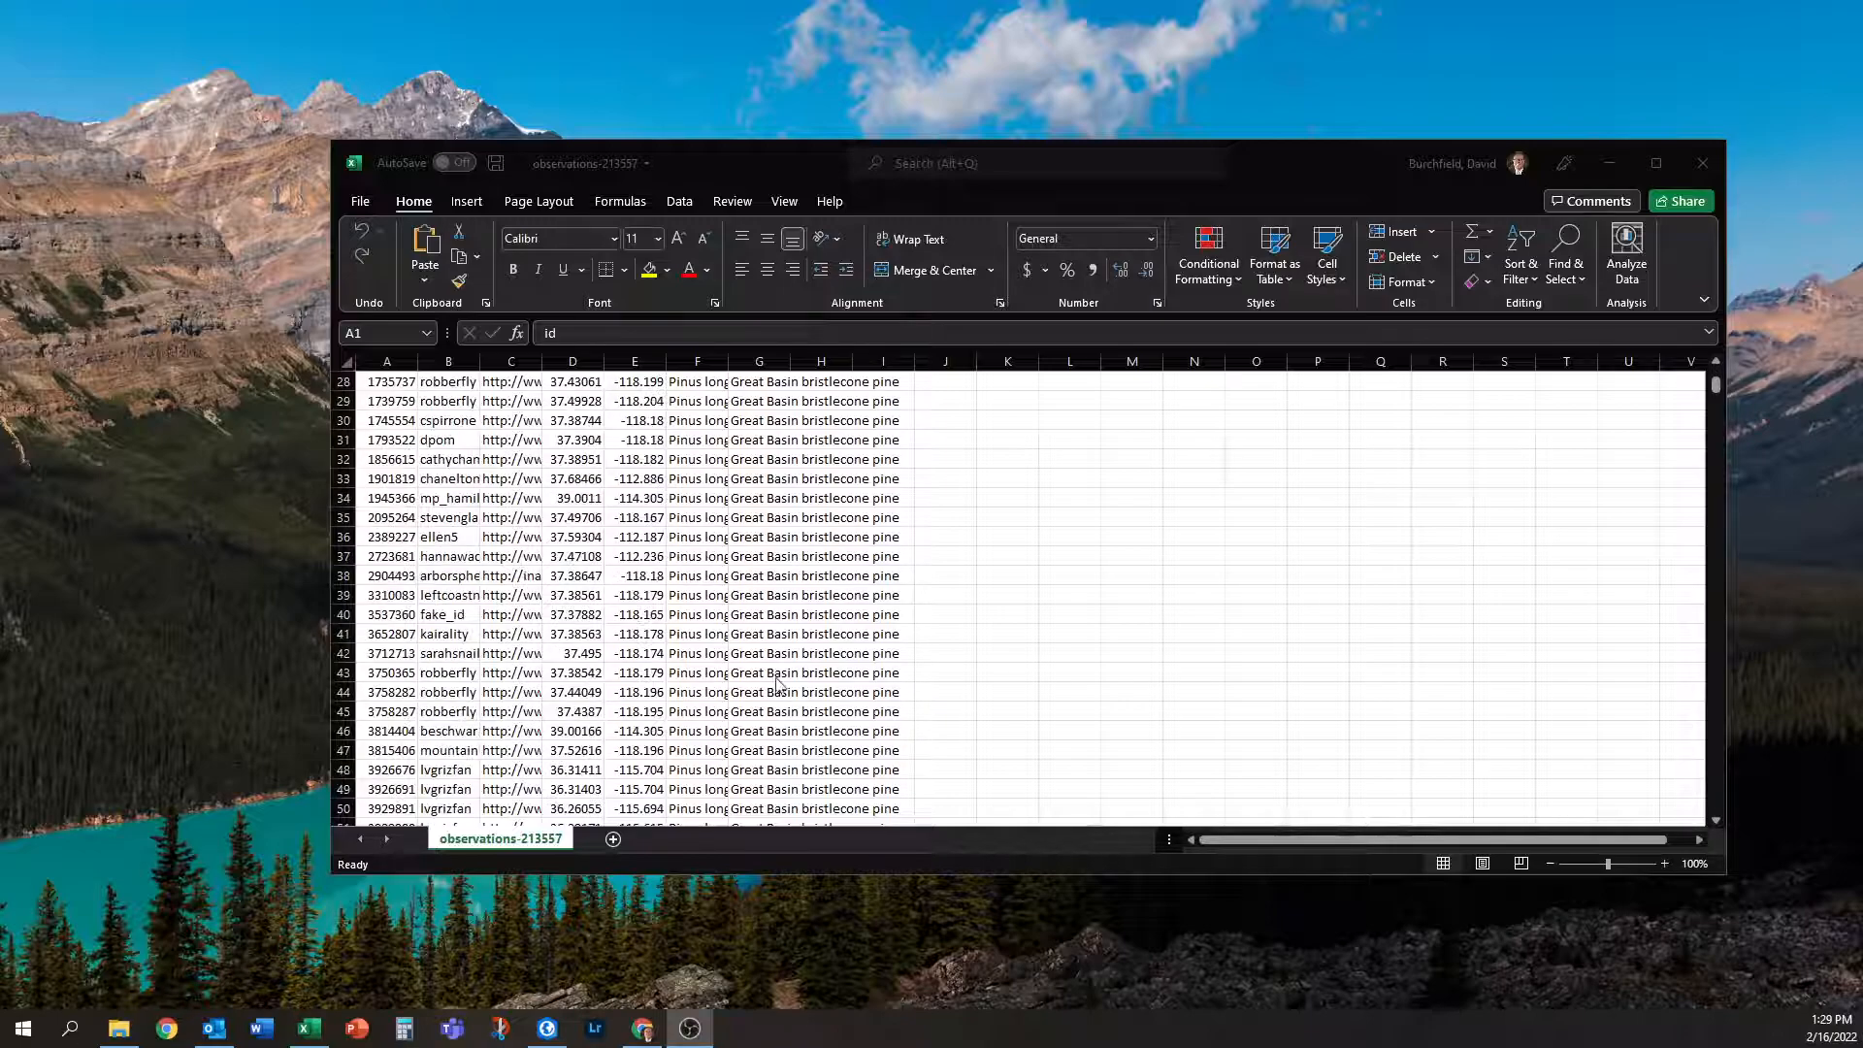
{"action": "scroll", "coordinate": [930, 708], "scroll_direction": "up", "scroll_amount": 20}
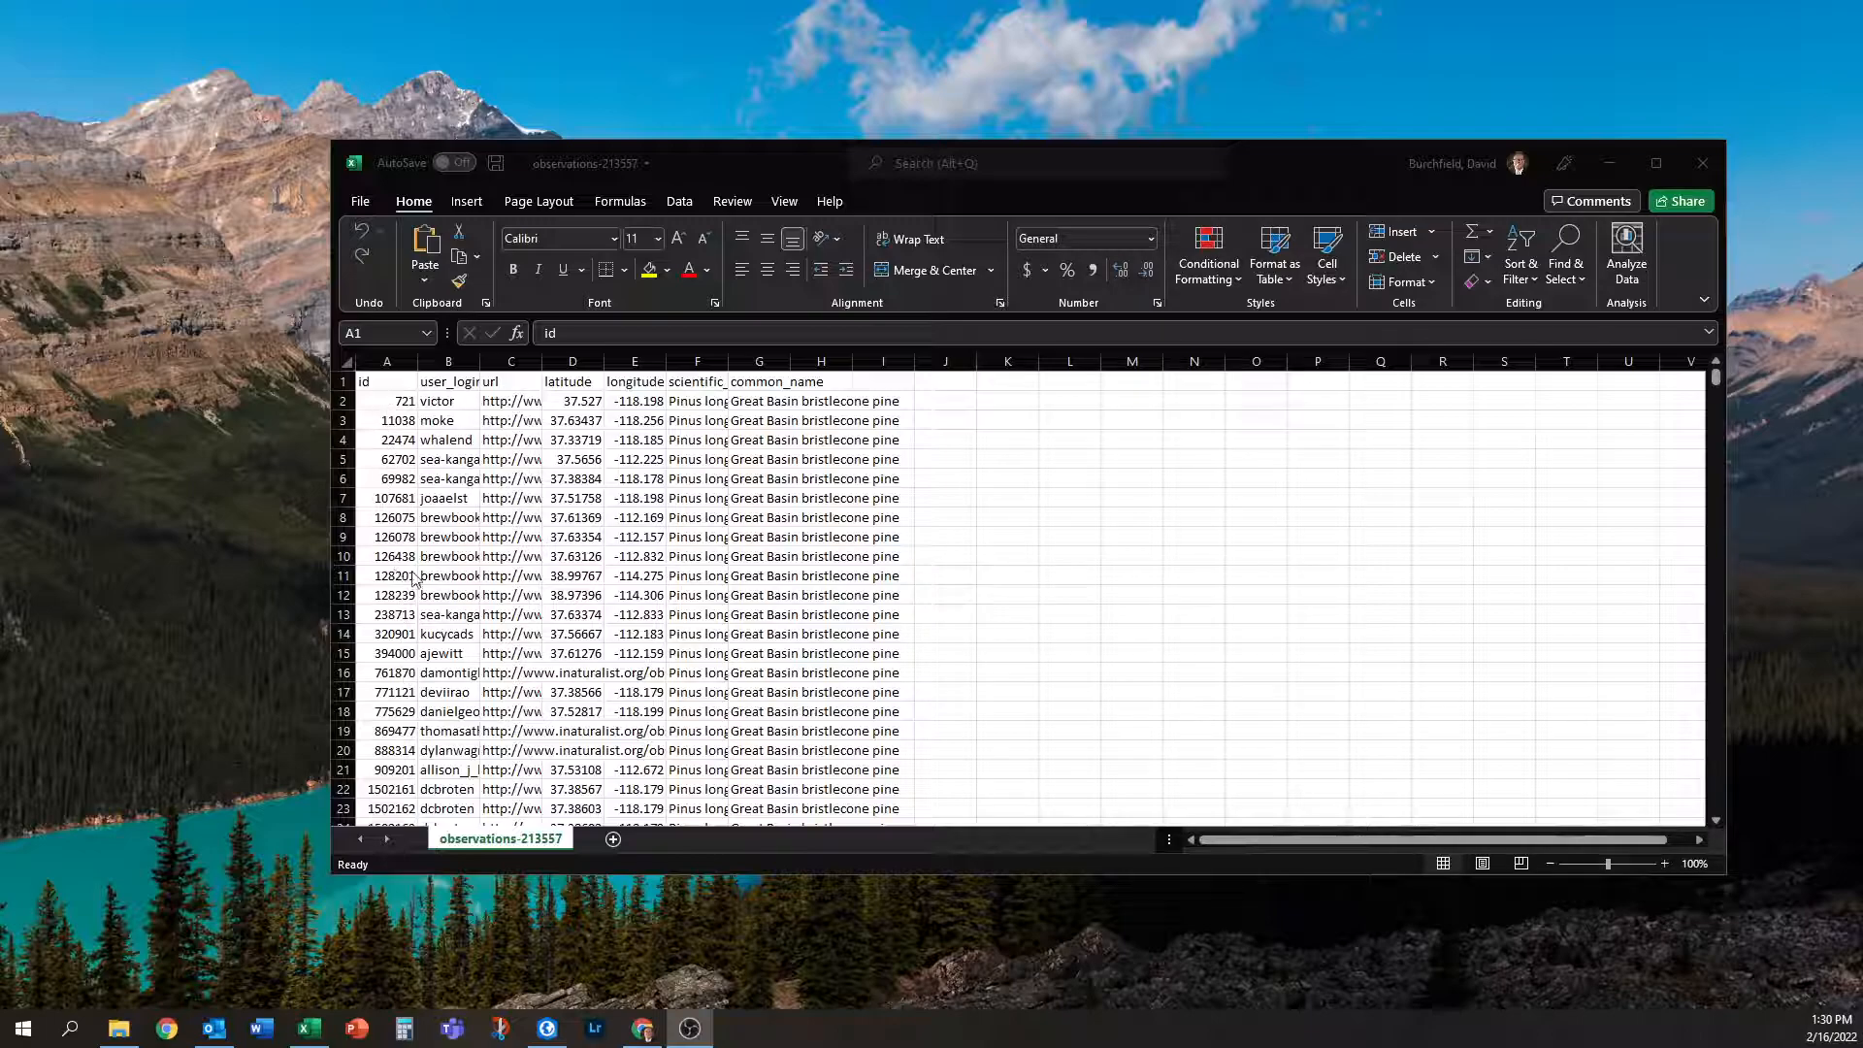
{"action": "scroll", "coordinate": [788, 563], "scroll_direction": "down", "scroll_amount": 4}
{"action": "scroll", "coordinate": [788, 568], "scroll_direction": "up", "scroll_amount": 4}
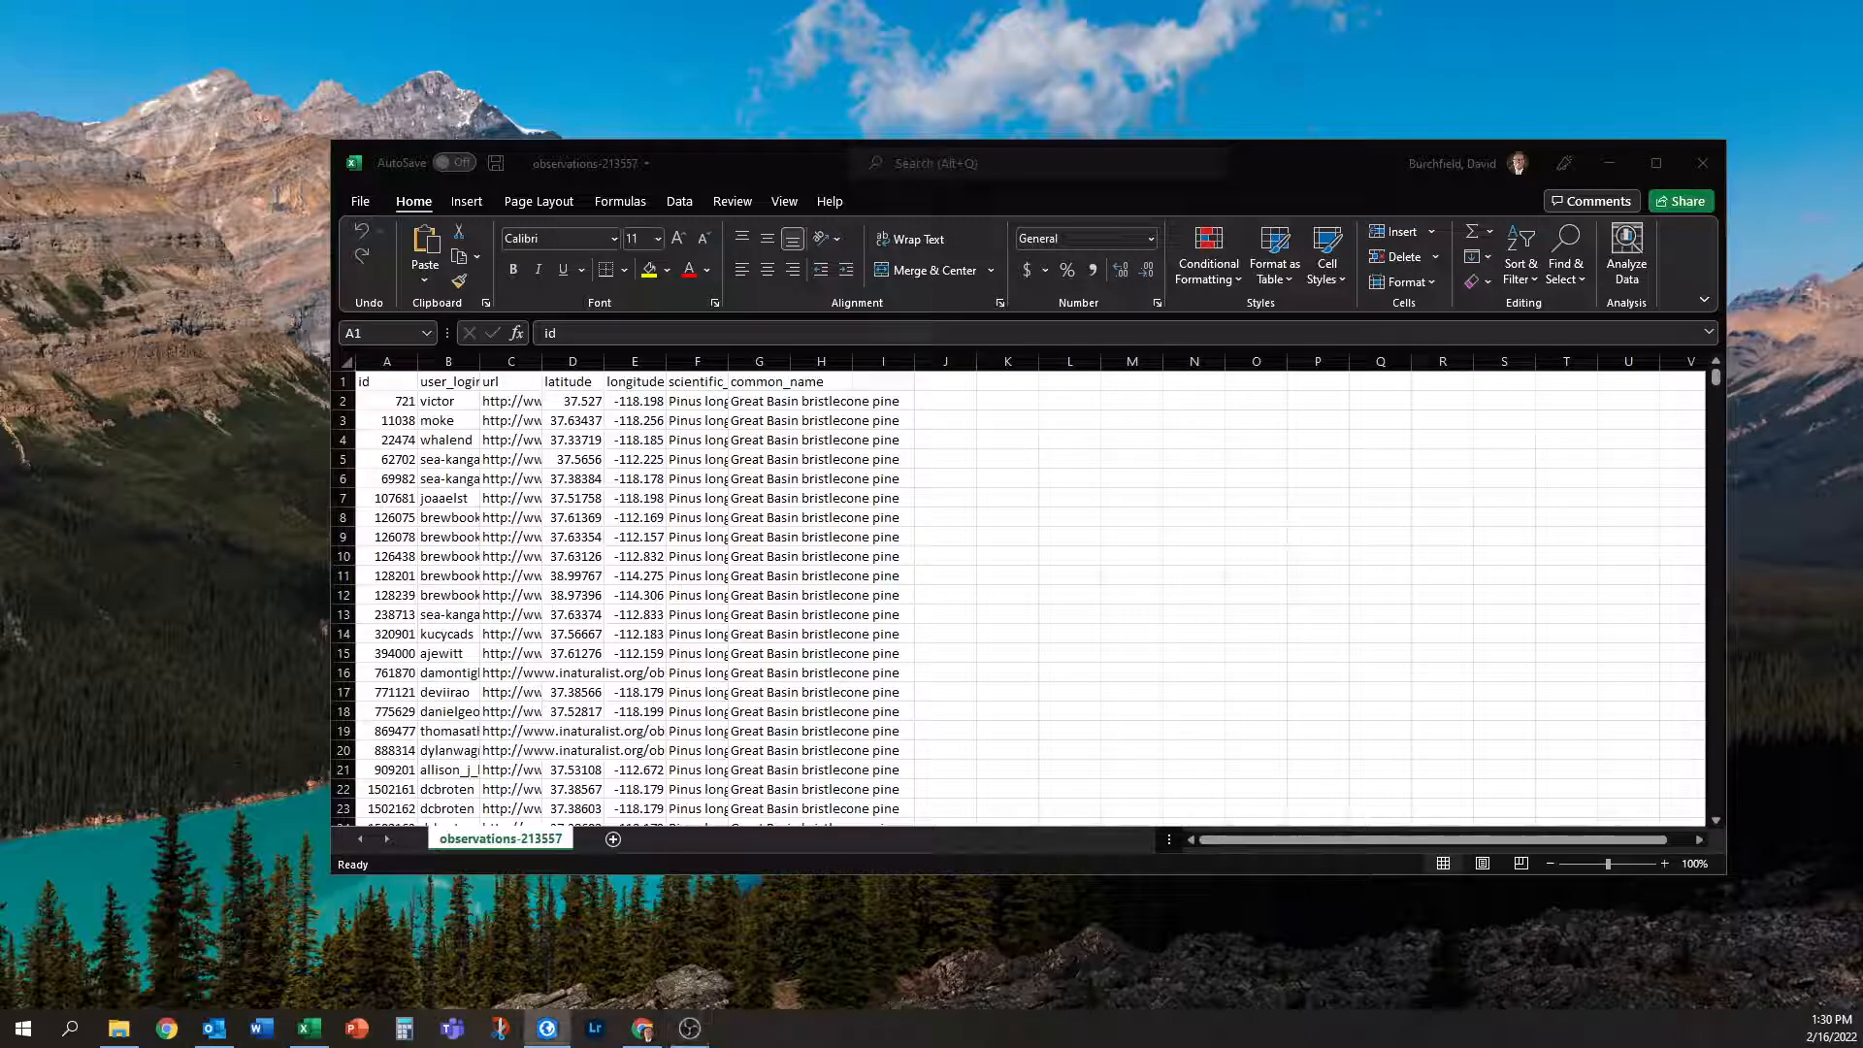
{"action": "left_click", "coordinate": [547, 1028]}
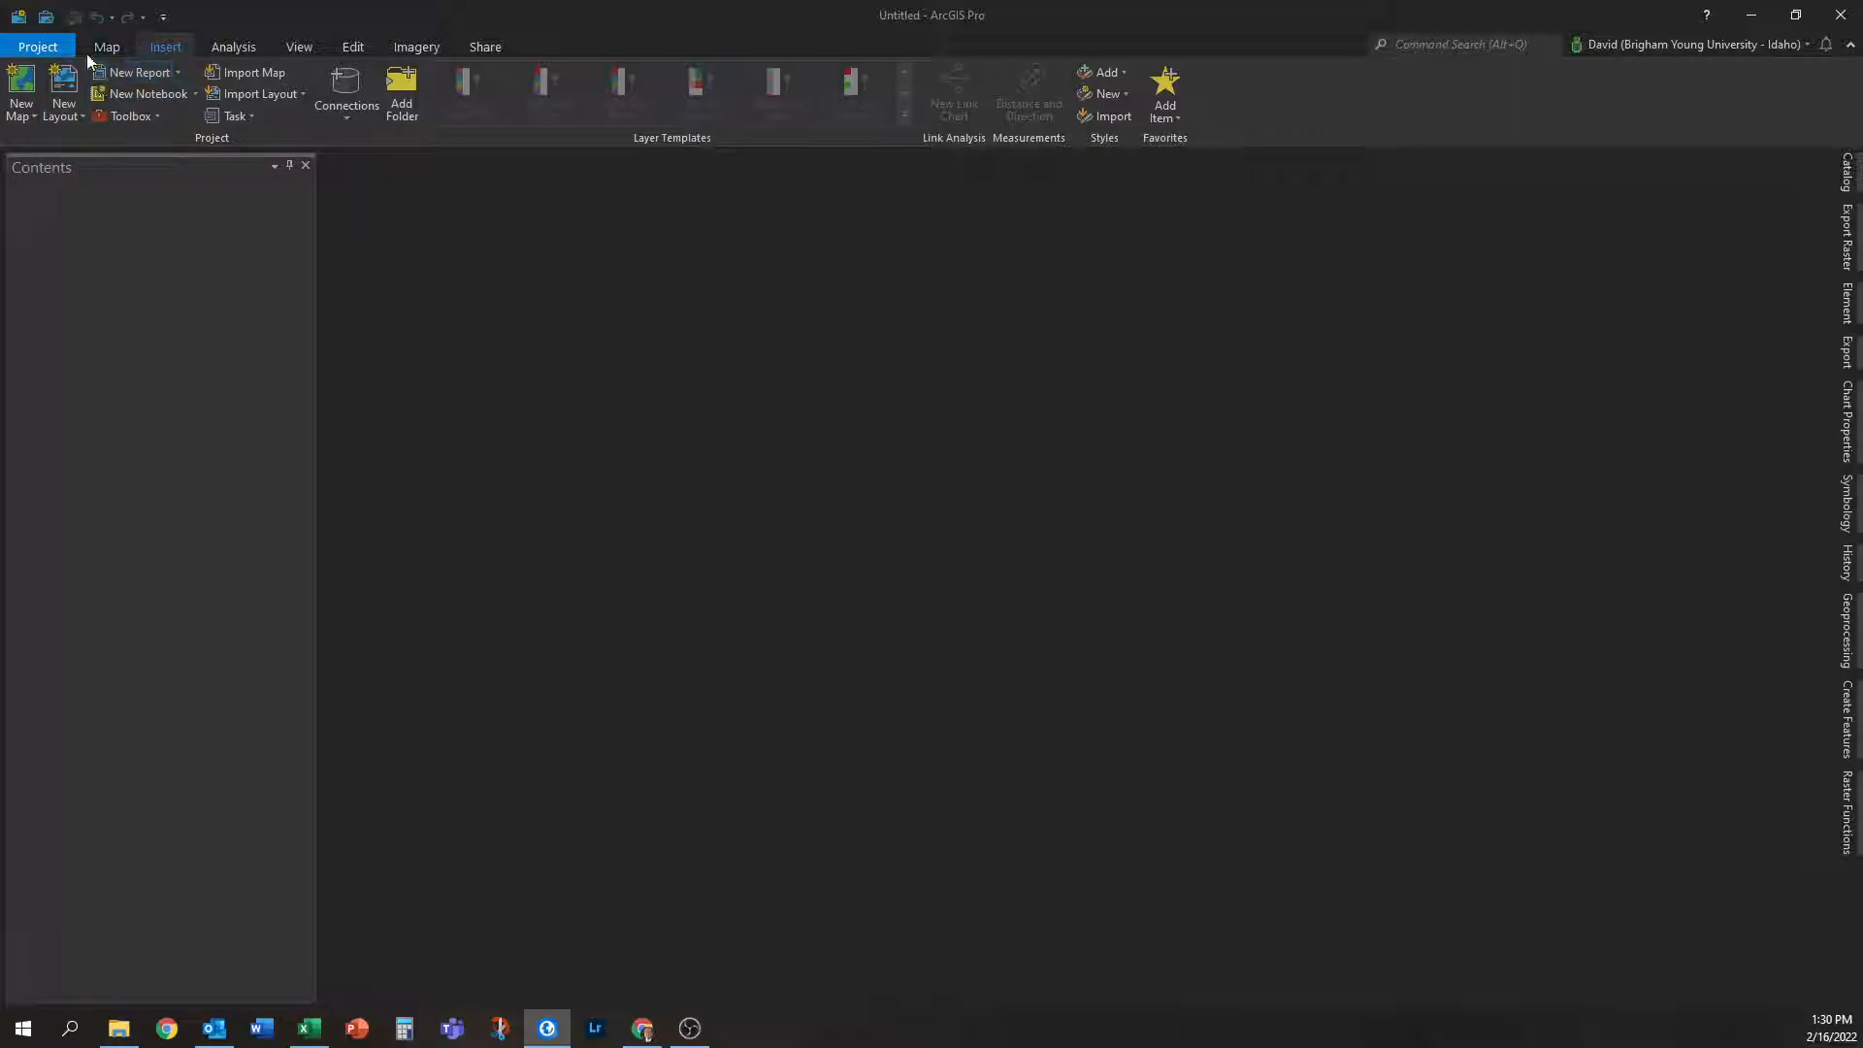
{"action": "left_click", "coordinate": [18, 81]}
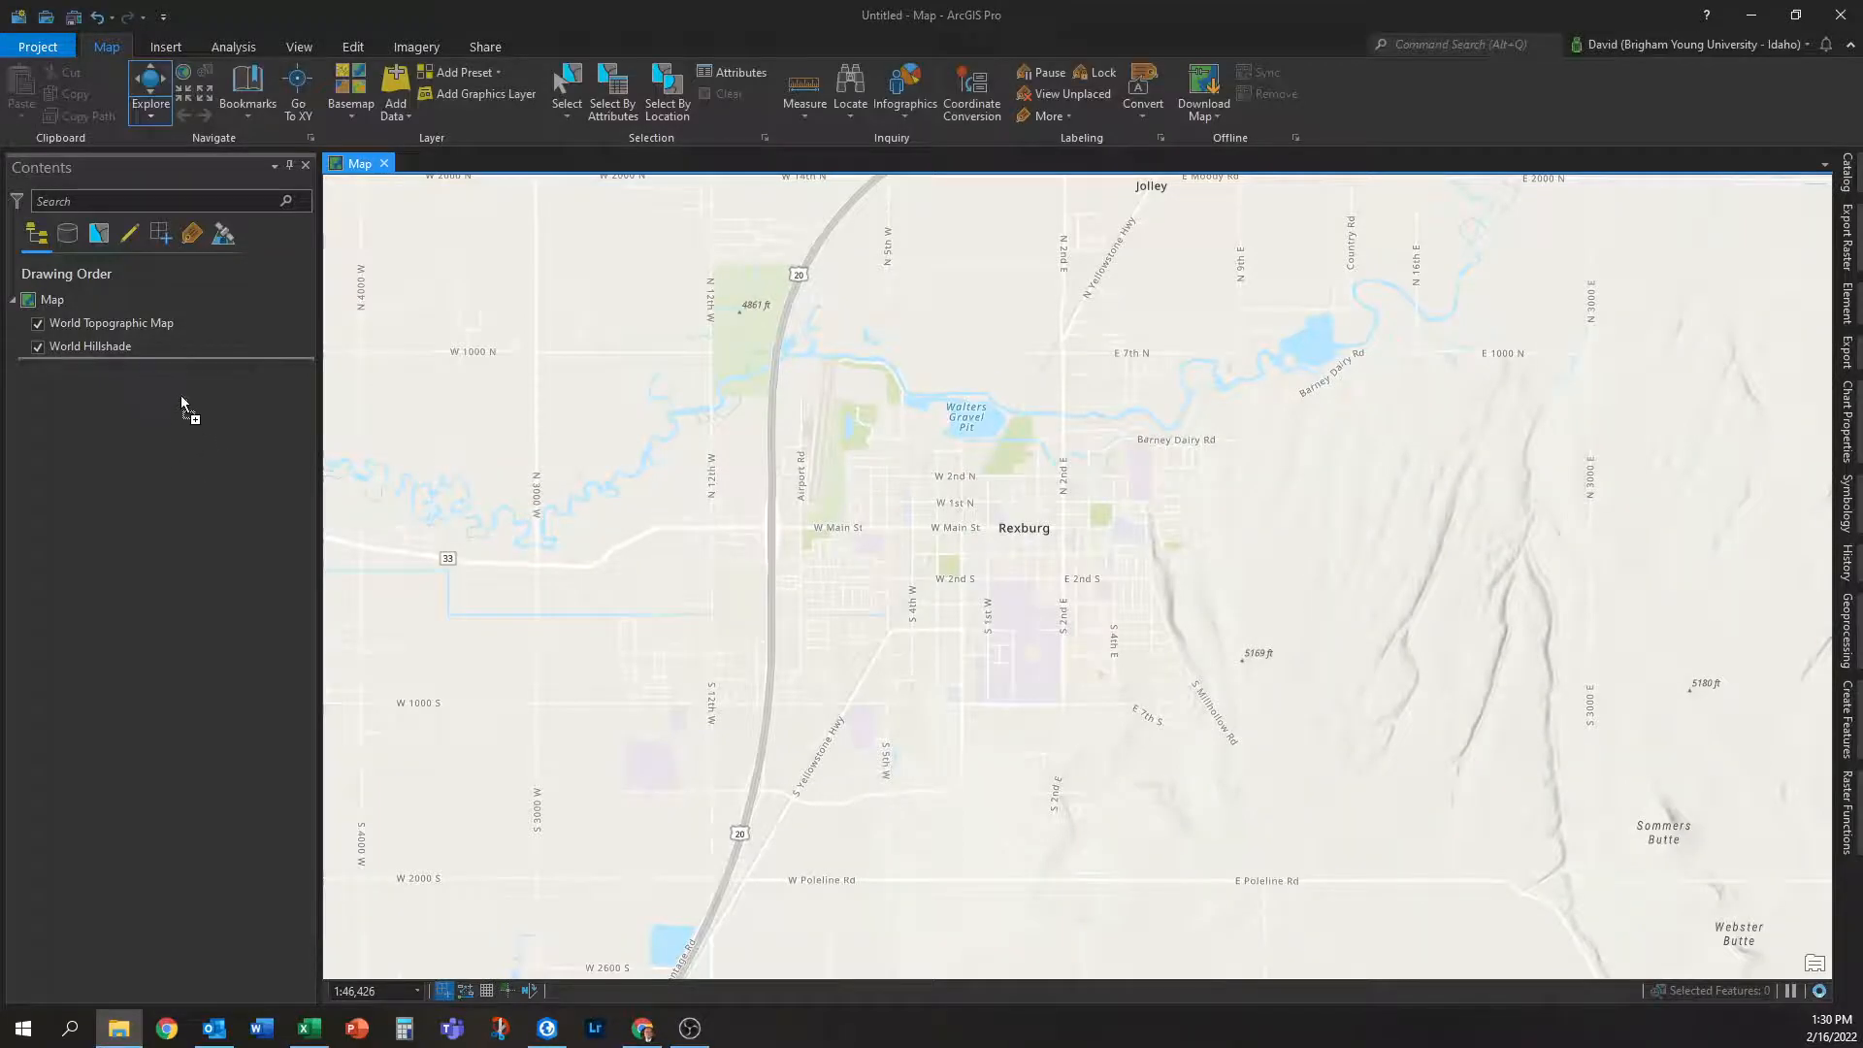
{"action": "left_click_drag", "start_coordinate": [206, 370], "coordinate": [206, 370]}
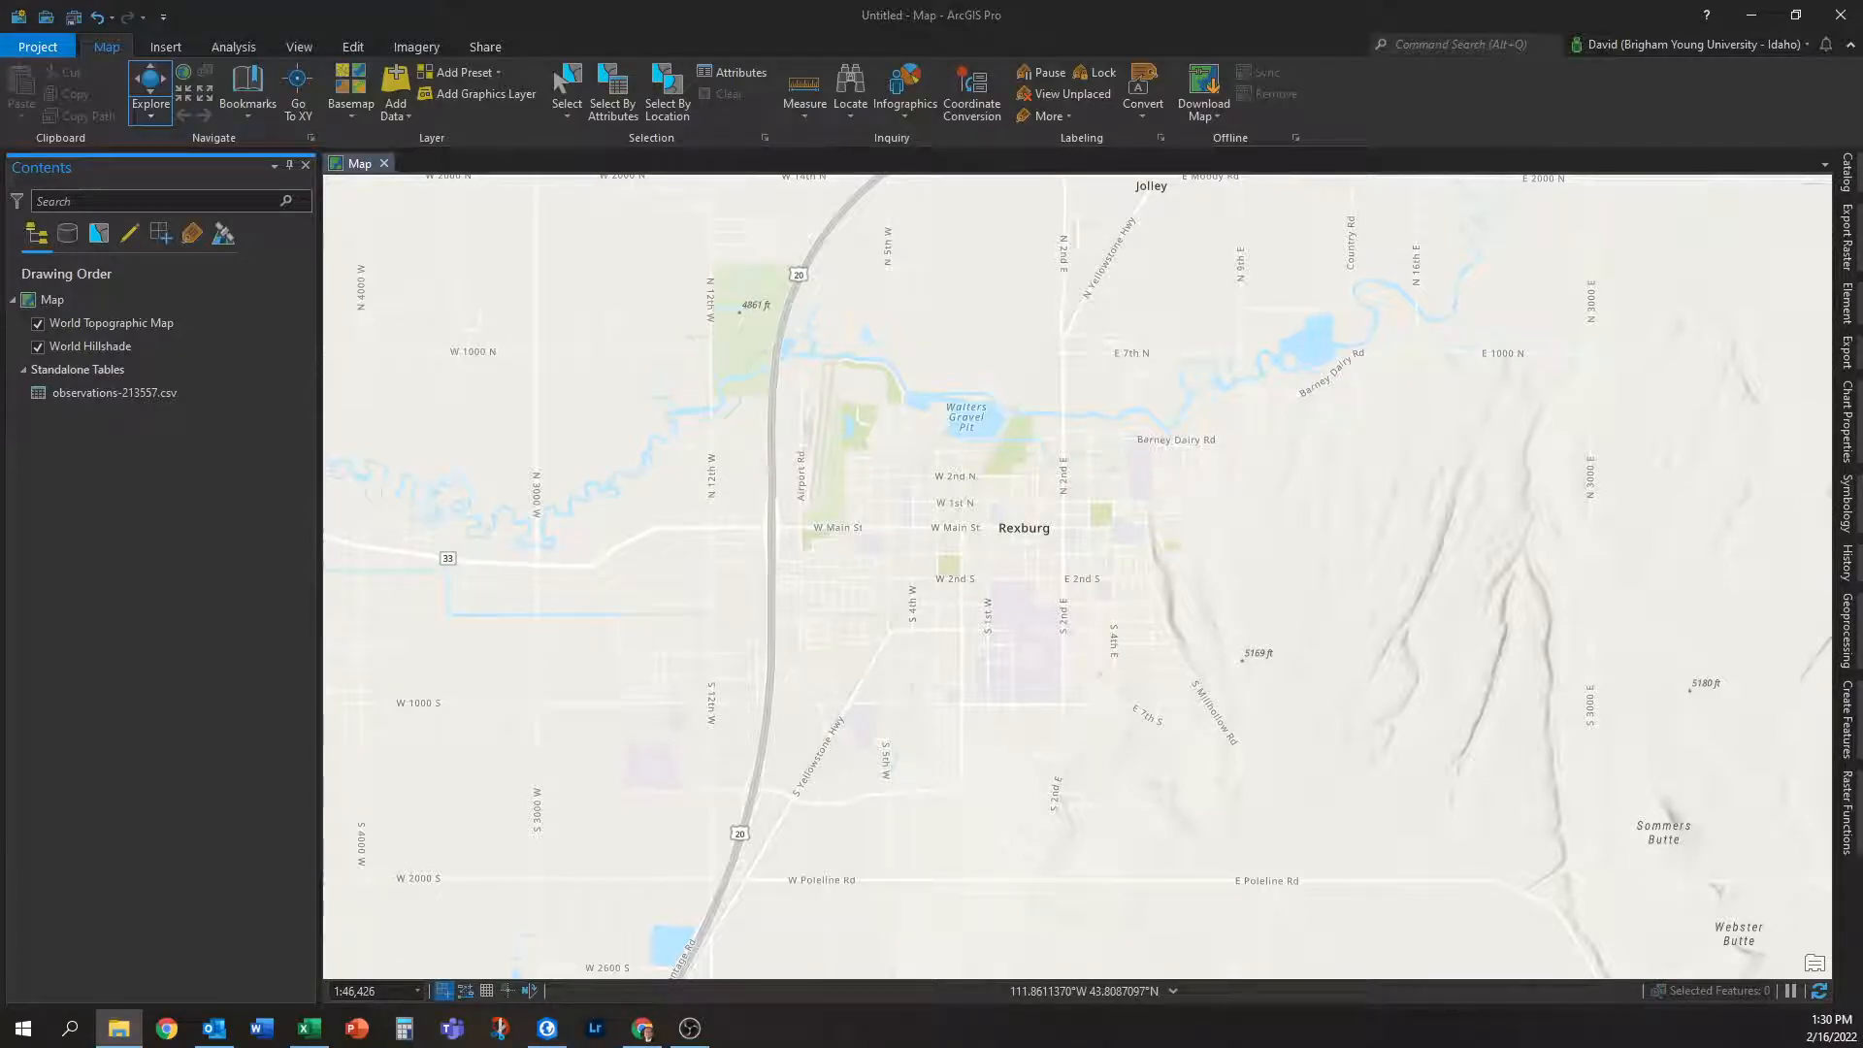
{"action": "left_click_drag", "start_coordinate": [0, 776], "coordinate": [0, 621]}
Plot the CSV's longitude and latitude as points in GCS_WGS_1984 with Display XY Data.
{"action": "right_click", "coordinate": [166, 394]}
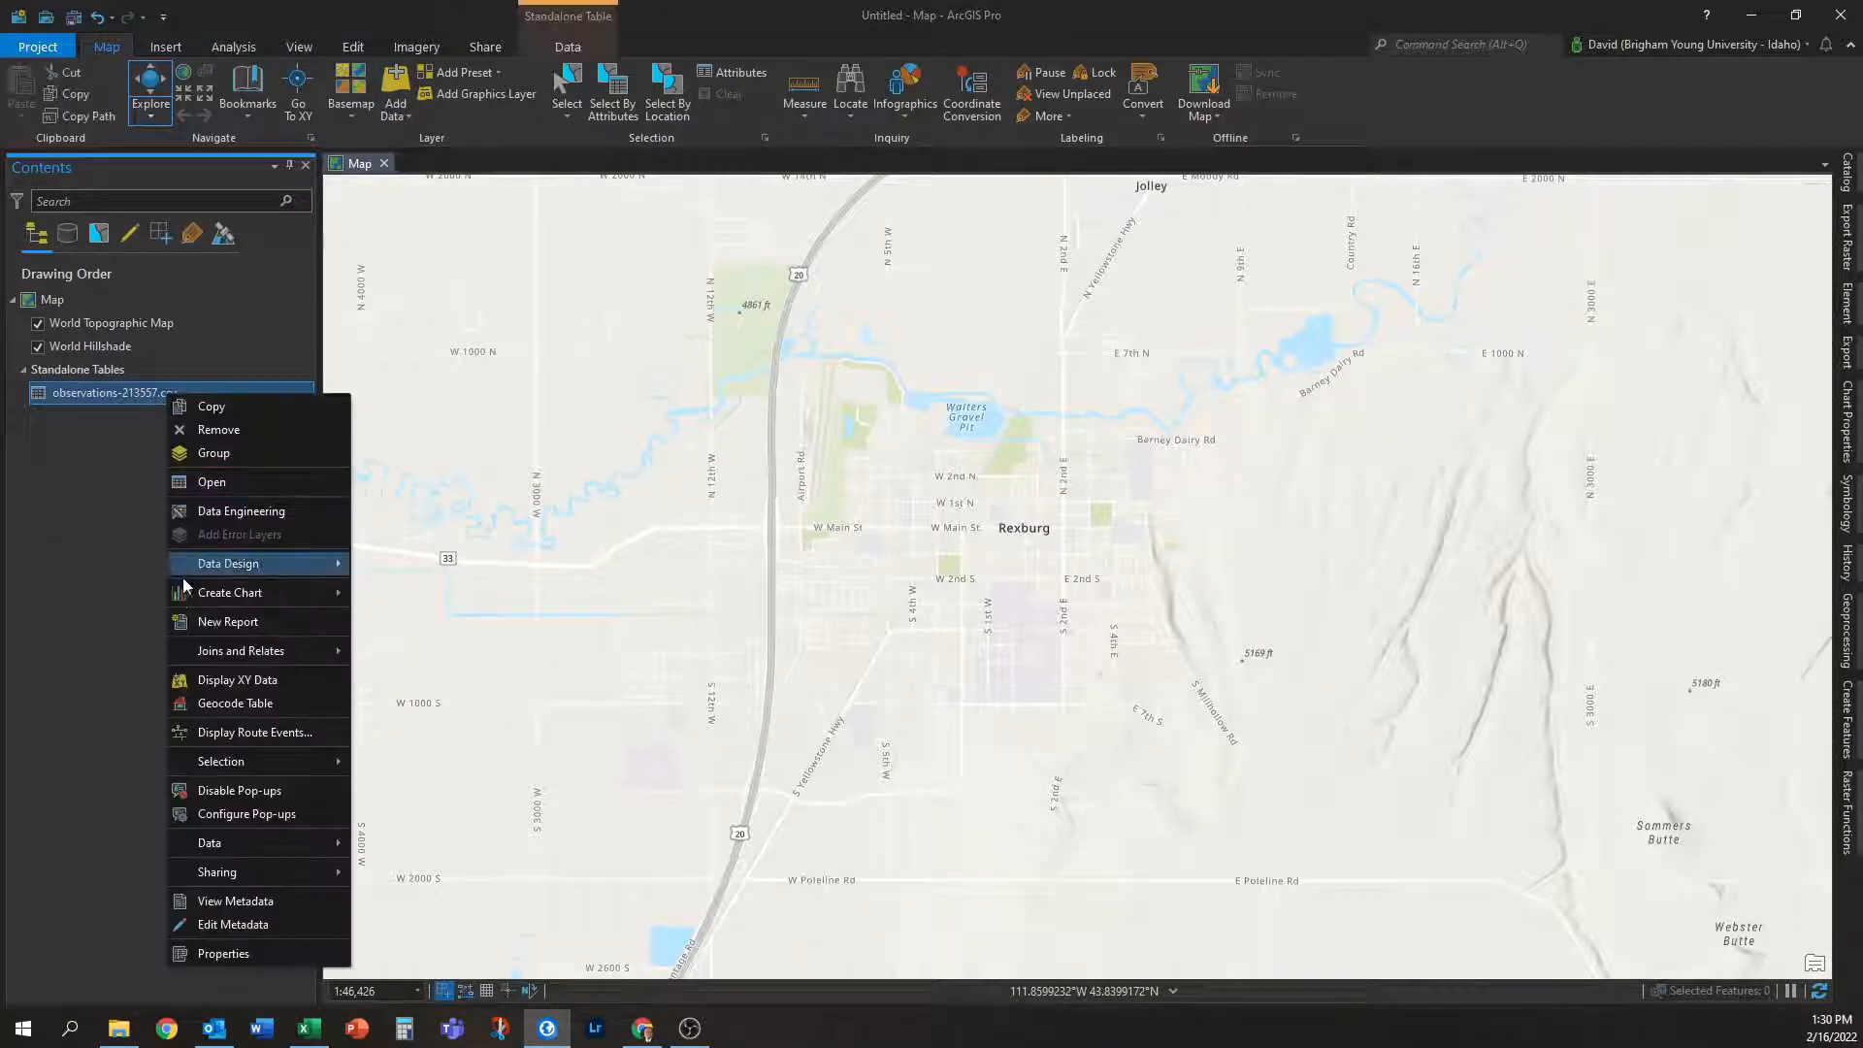
{"action": "left_click", "coordinate": [272, 680]}
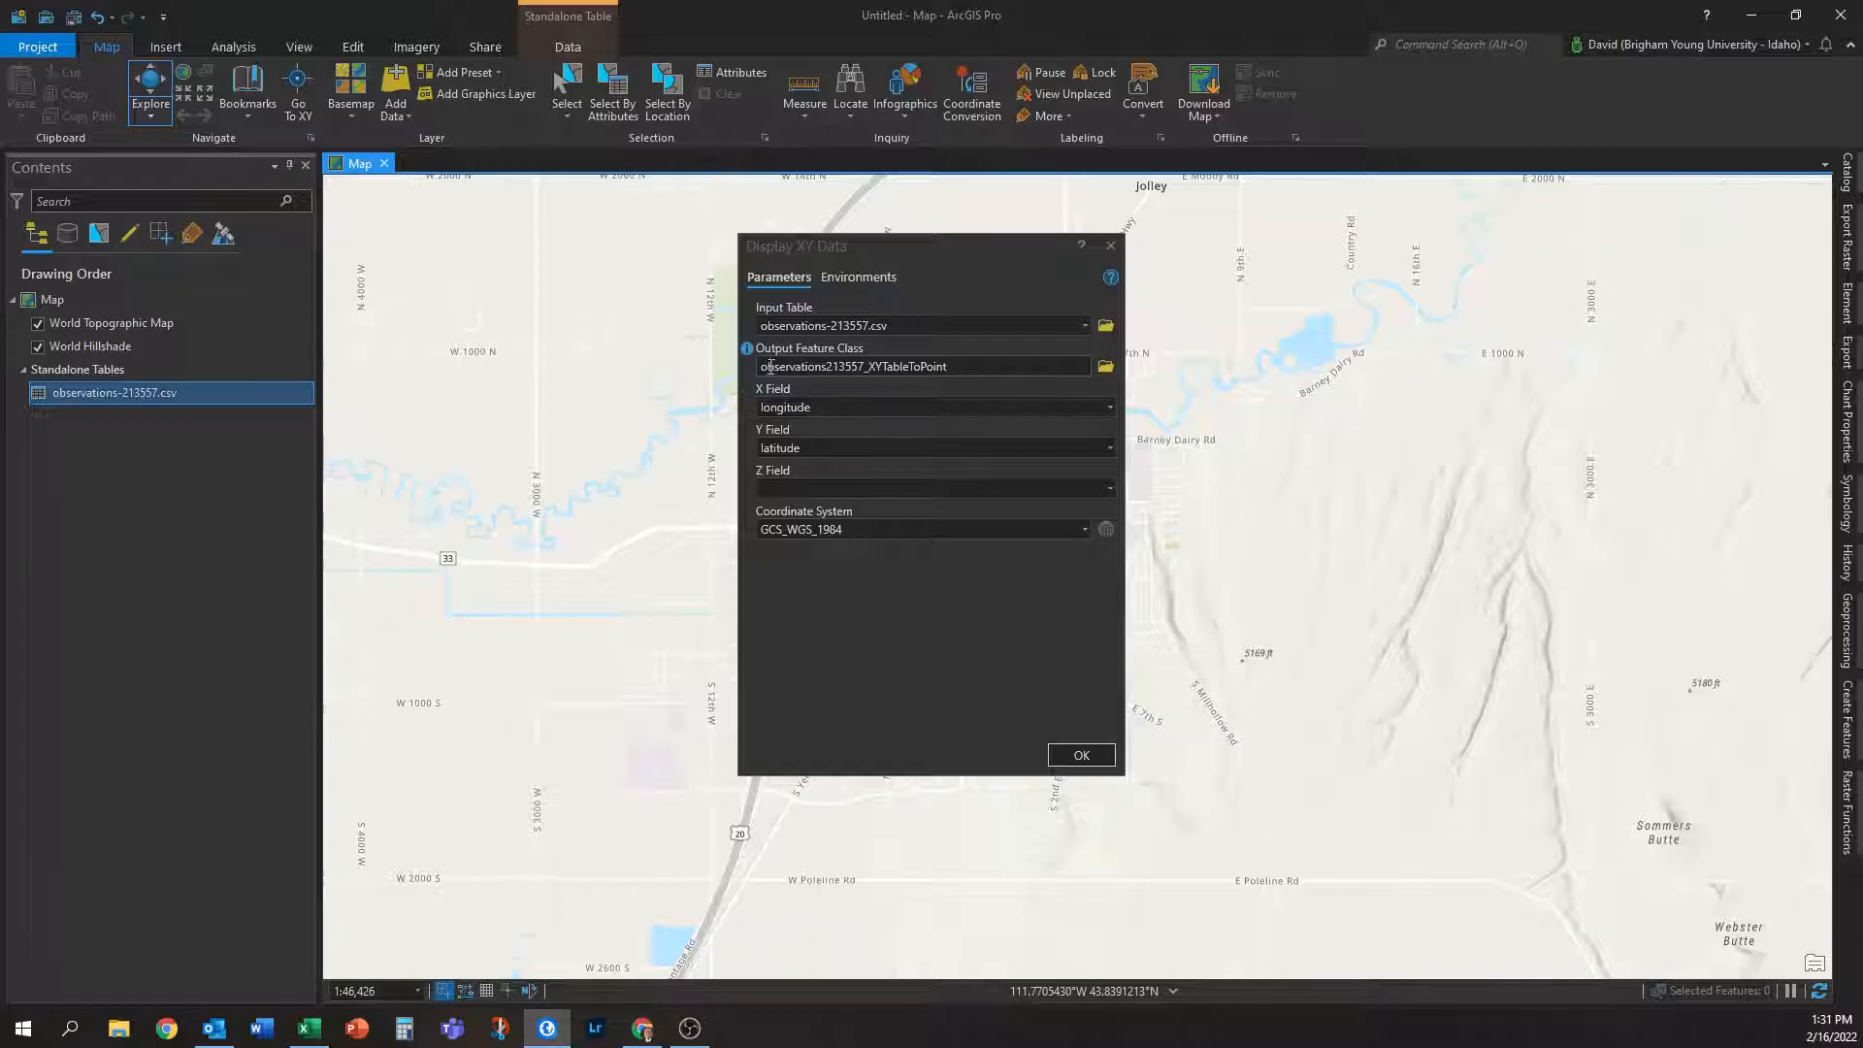
{"action": "left_click", "coordinate": [1063, 755]}
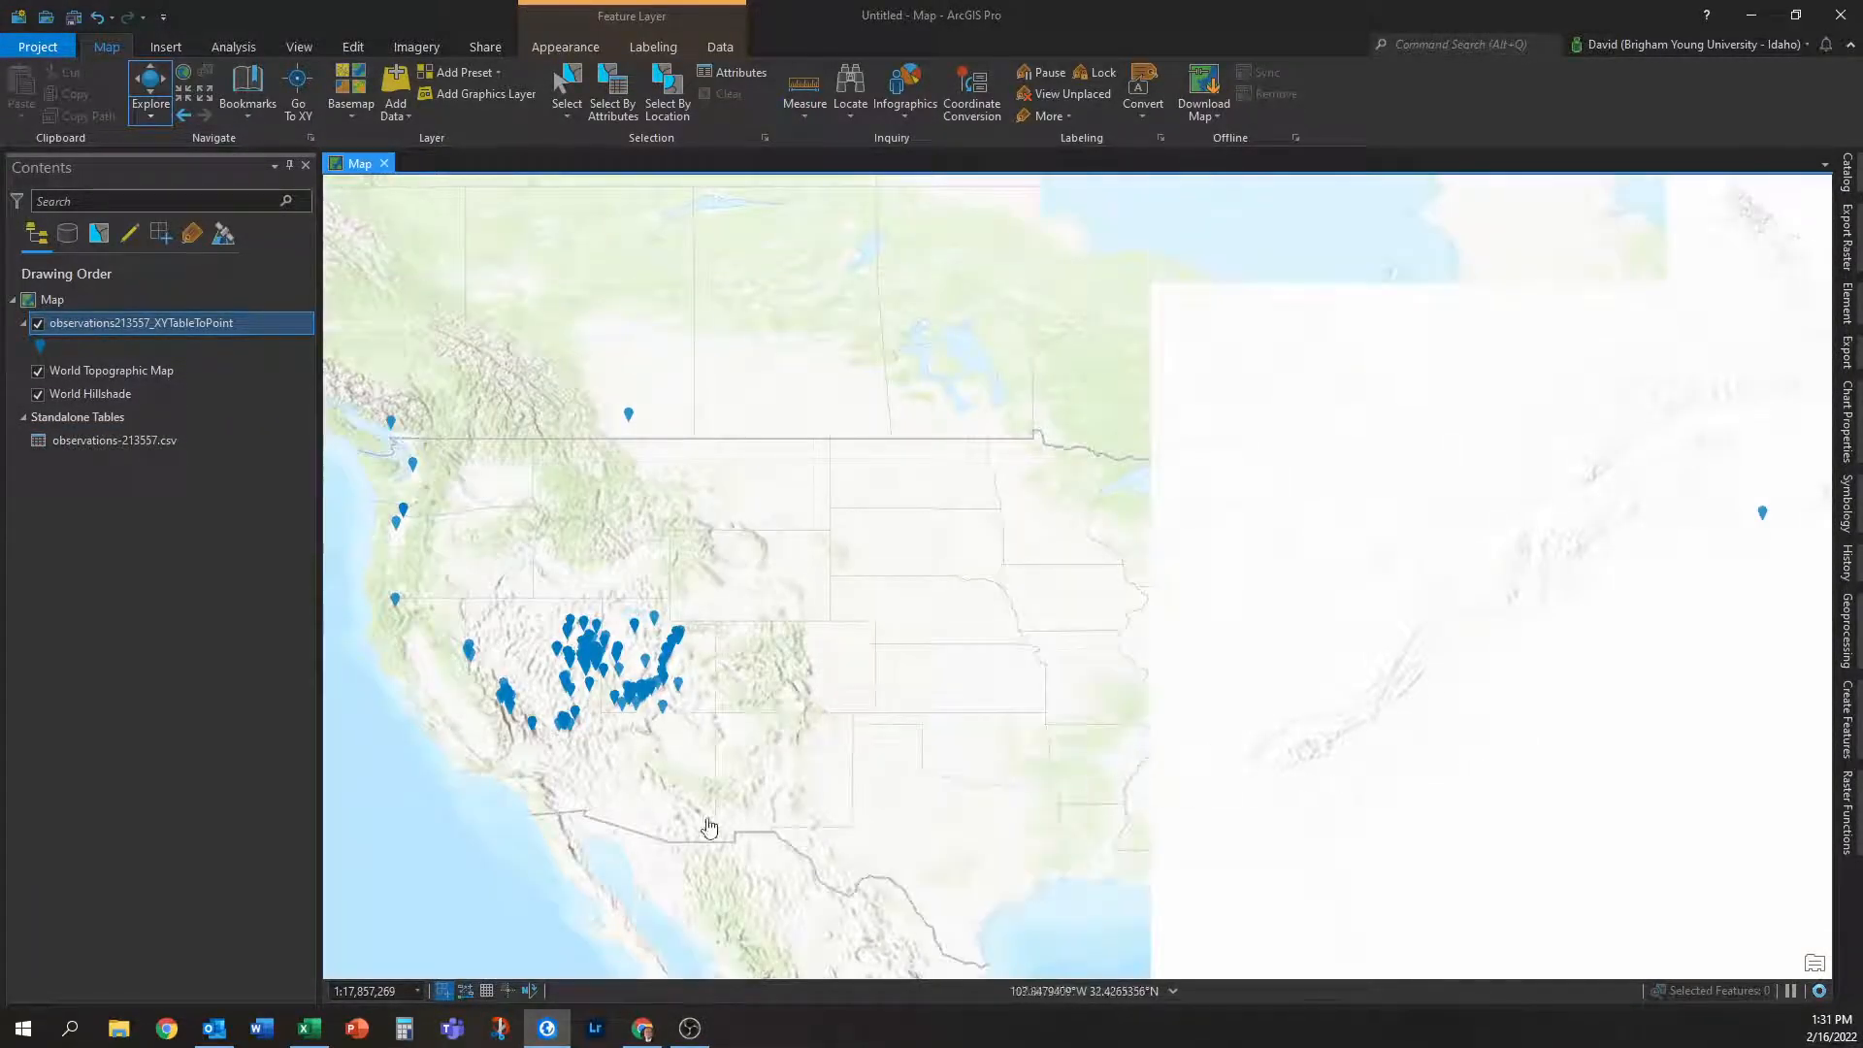
Zoom into the western US, open the six Pinus longaeva sightings' pop-up, and follow its url link.
{"action": "scroll", "coordinate": [1103, 715], "scroll_direction": "up", "scroll_amount": 3}
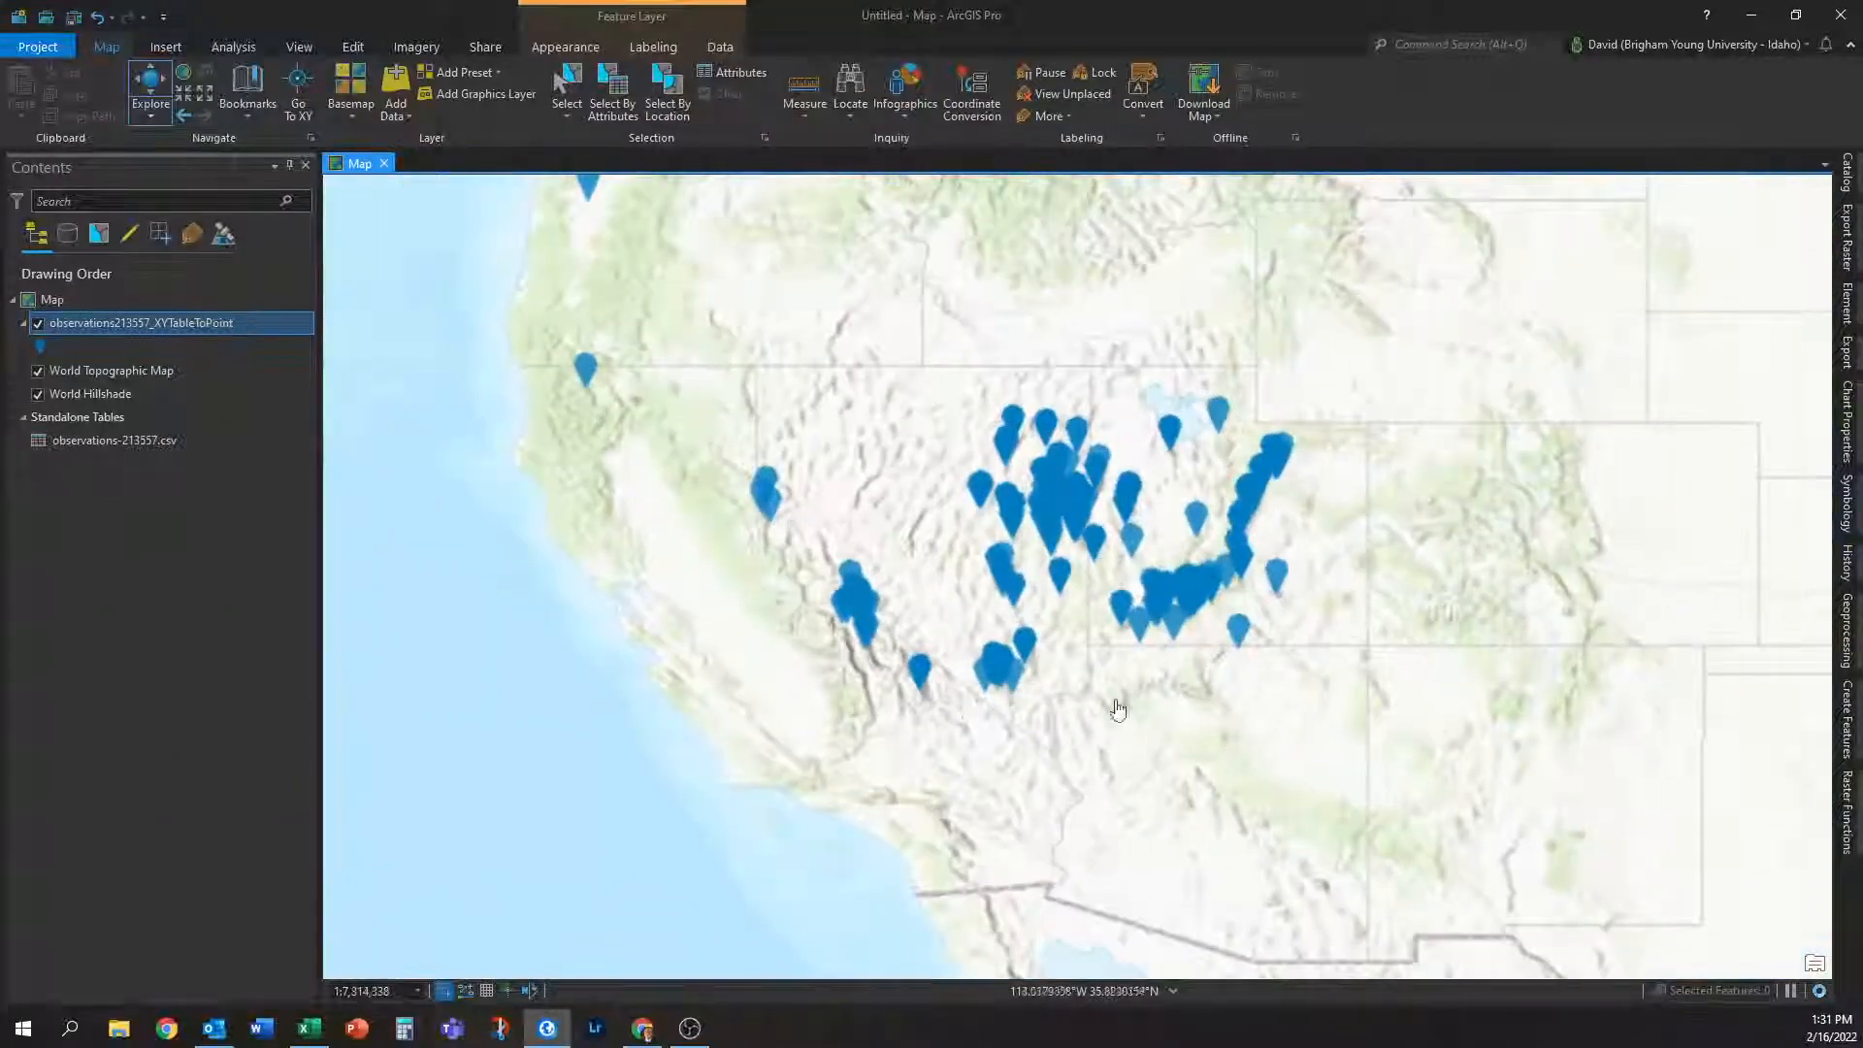
{"action": "scroll", "coordinate": [960, 628], "scroll_direction": "up", "scroll_amount": 2}
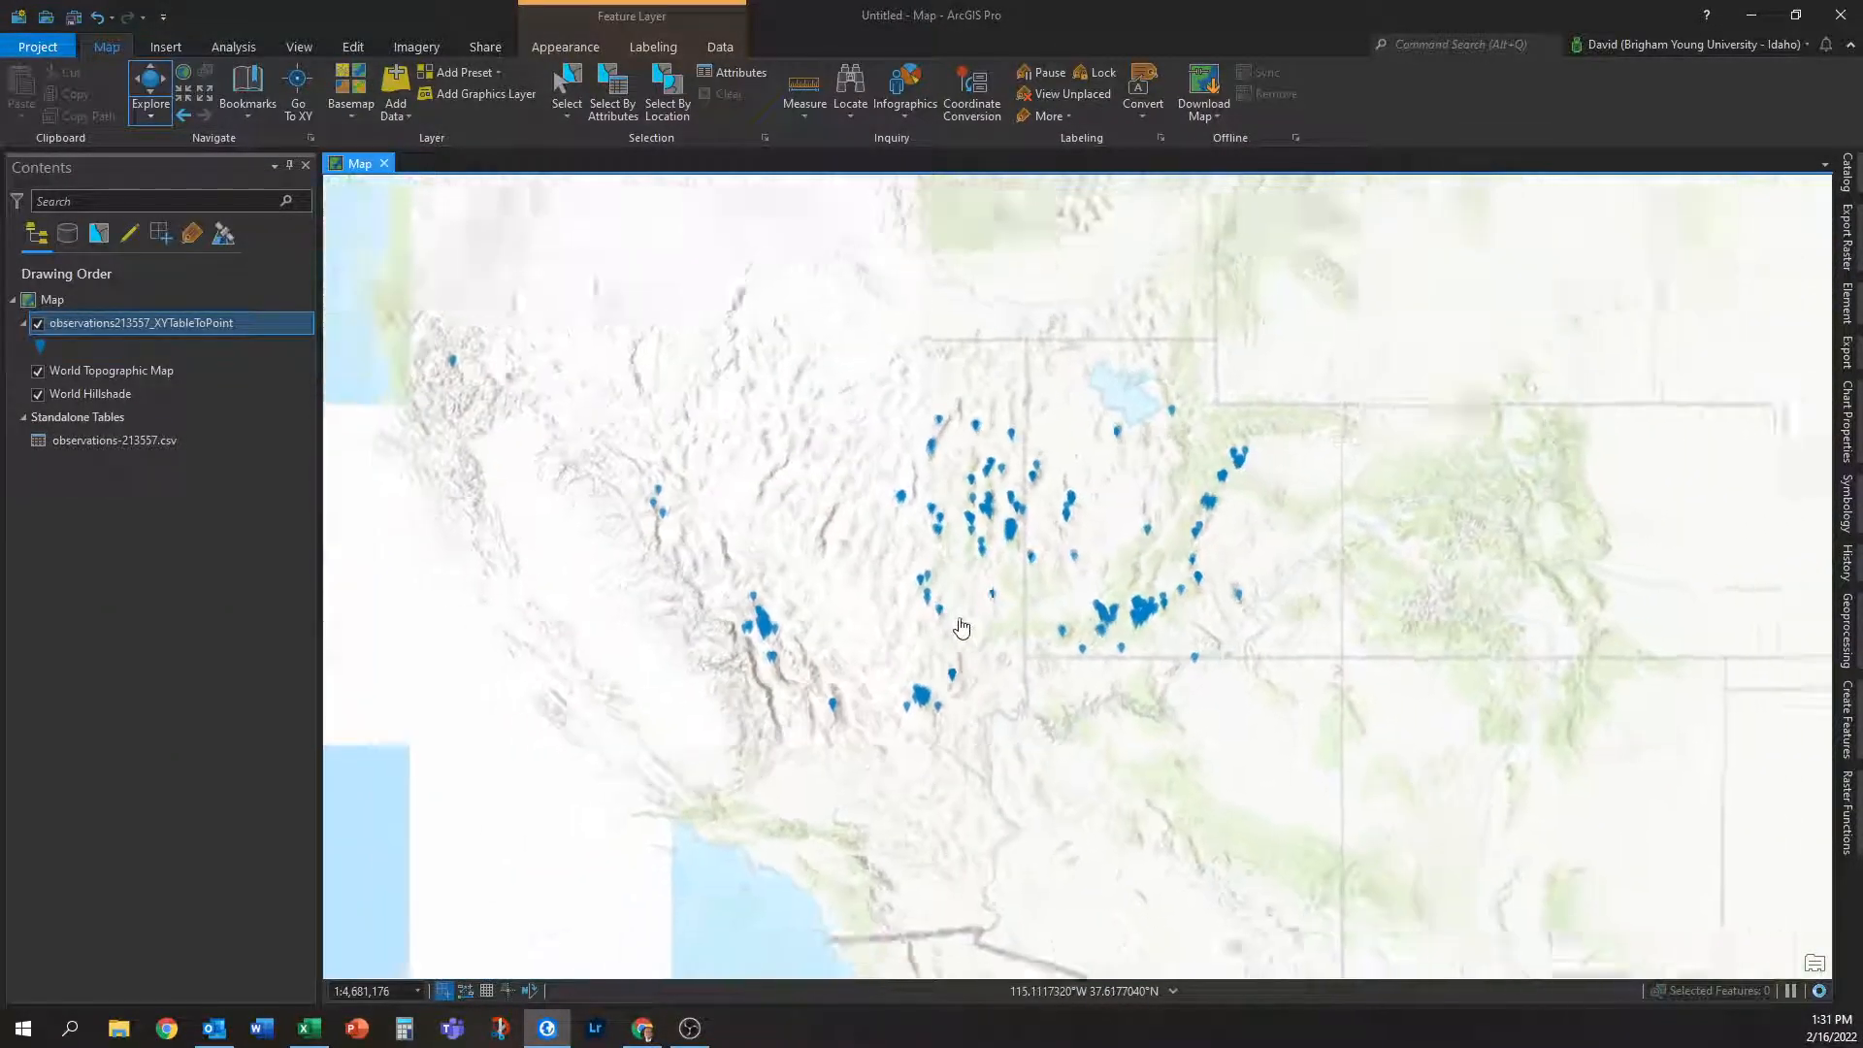
{"action": "scroll", "coordinate": [961, 628], "scroll_direction": "down", "scroll_amount": 2}
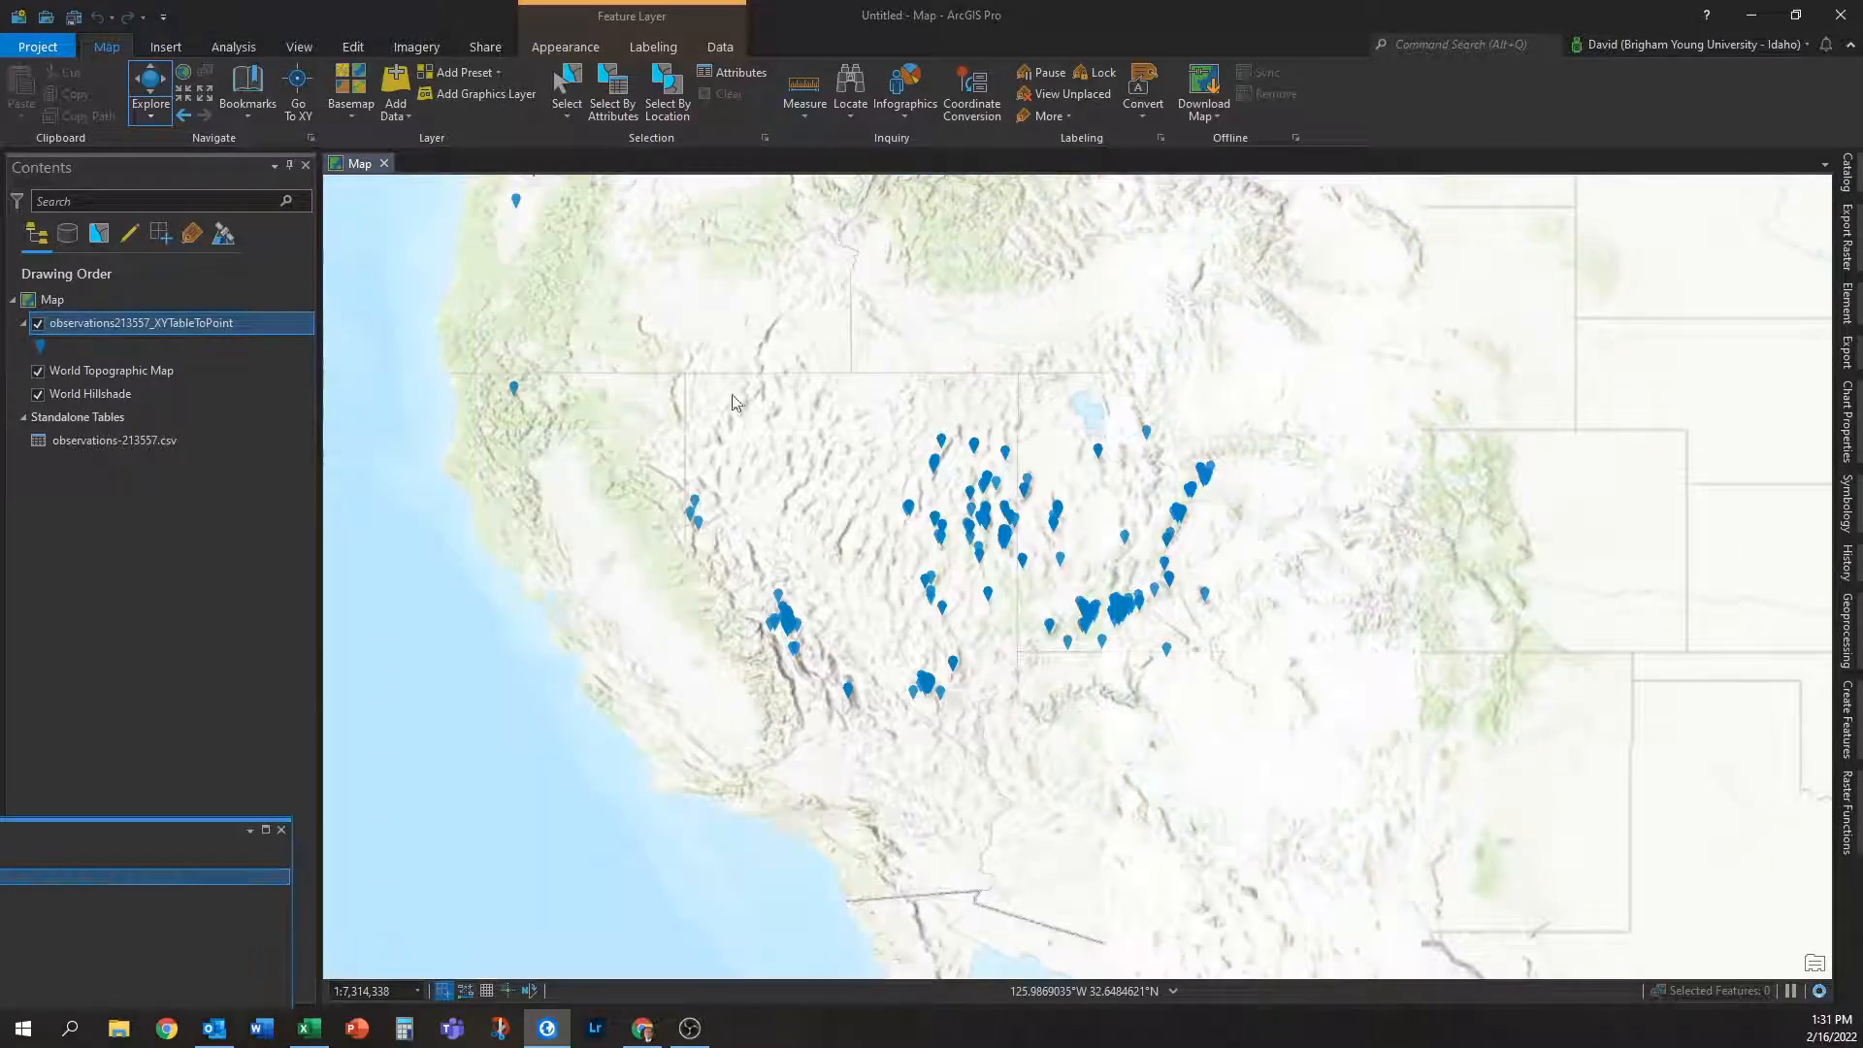
{"action": "left_click", "coordinate": [909, 507]}
{"action": "scroll", "coordinate": [1044, 792], "scroll_direction": "down", "scroll_amount": 2}
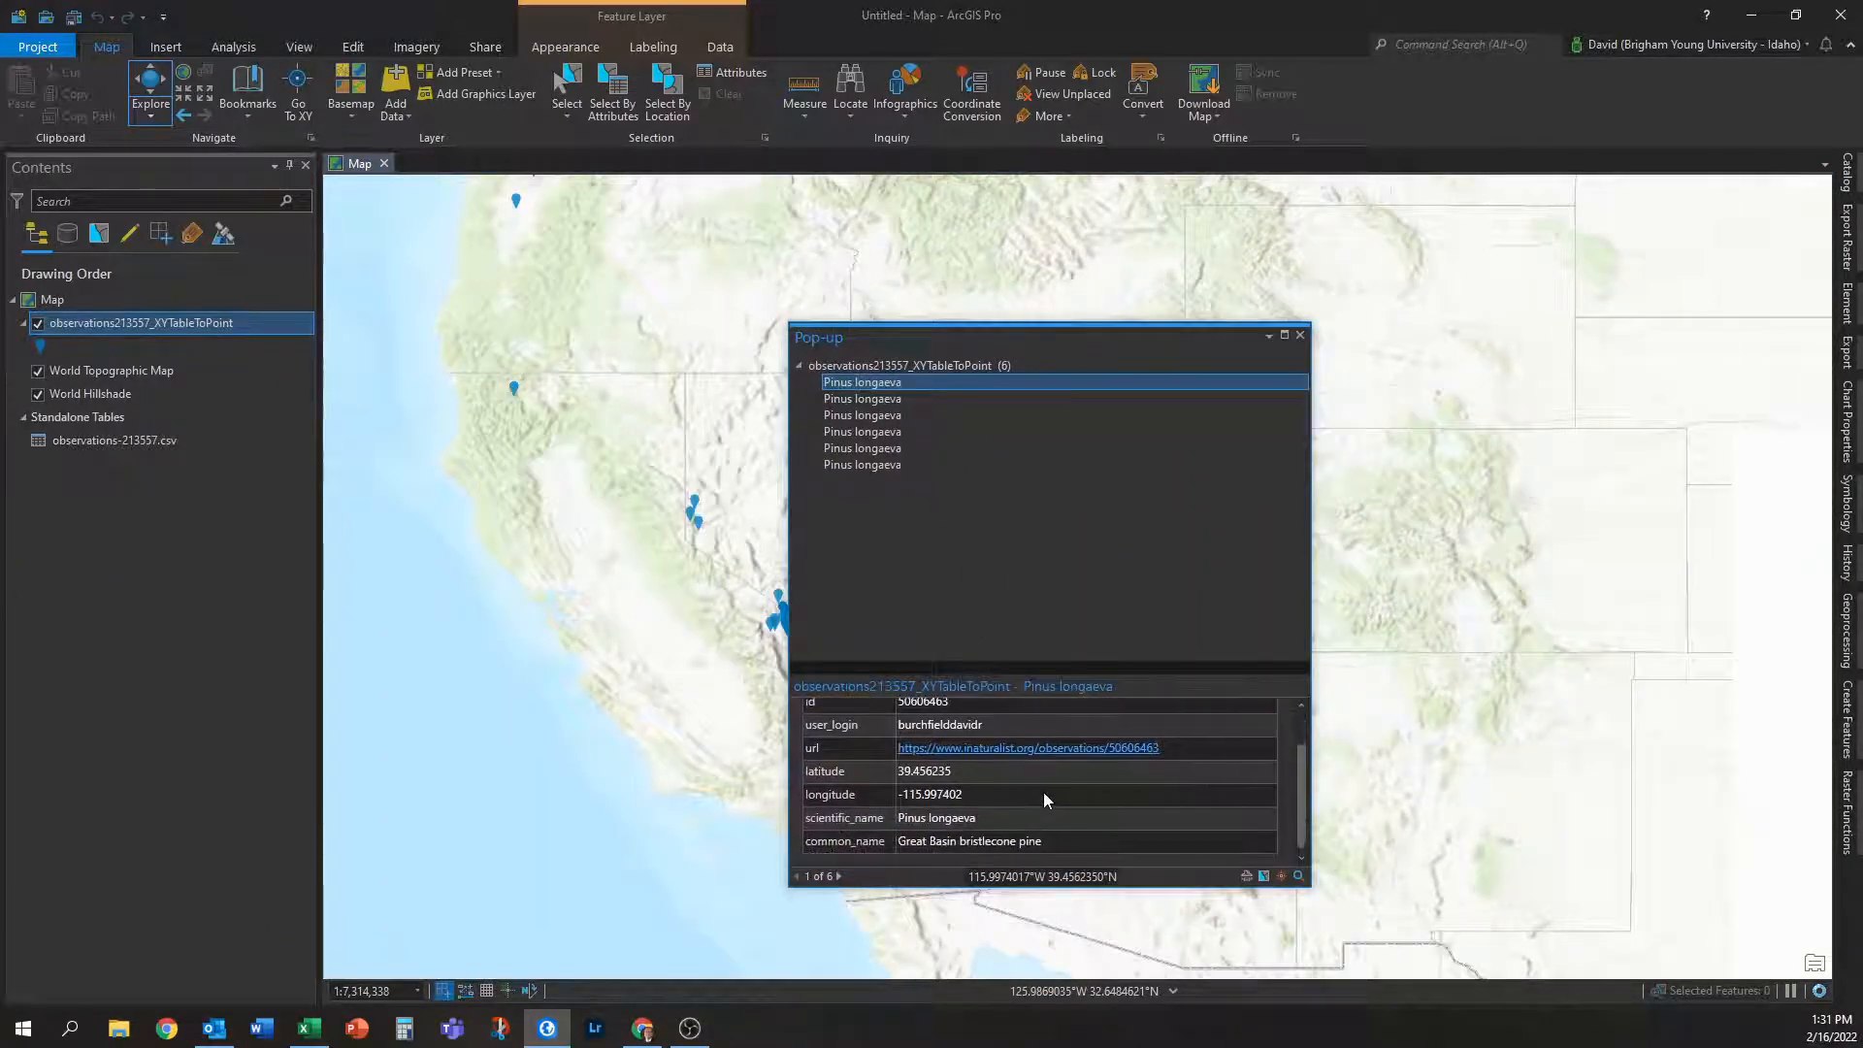
{"action": "scroll", "coordinate": [1045, 792], "scroll_direction": "up", "scroll_amount": 2}
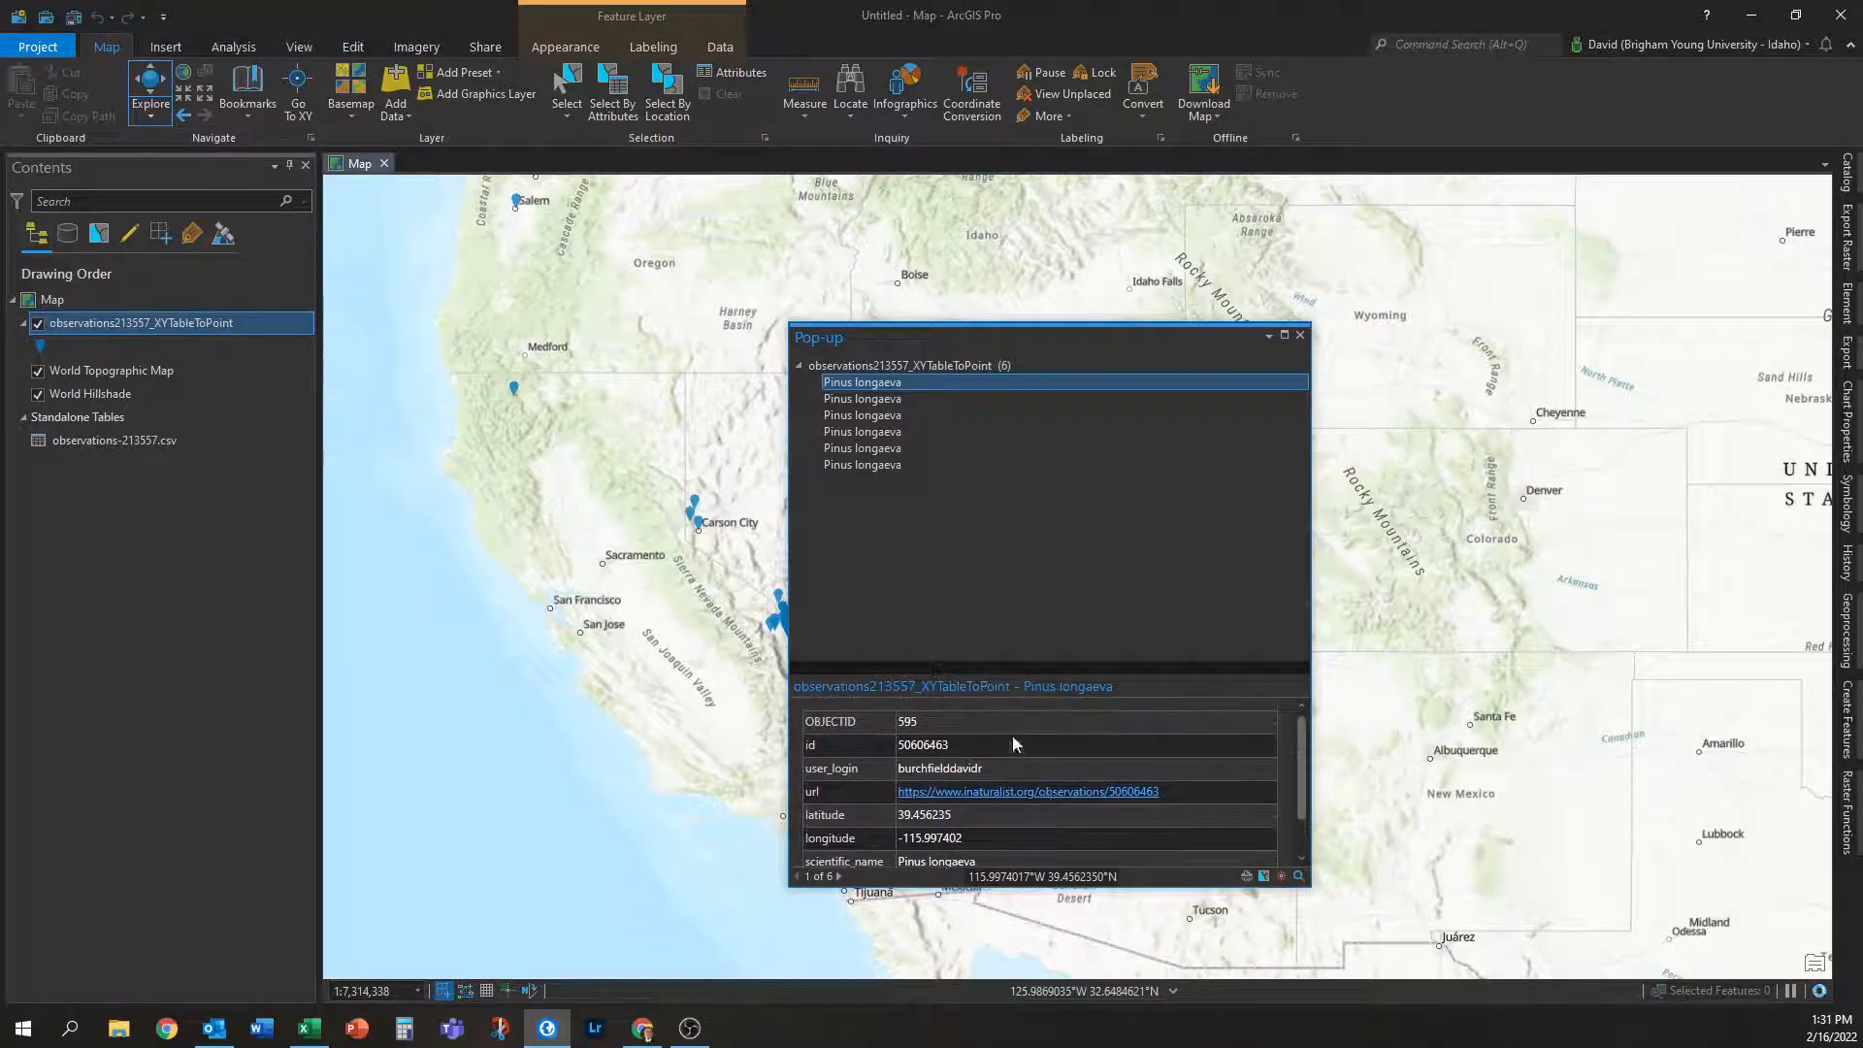
{"action": "scroll", "coordinate": [1012, 757], "scroll_direction": "down", "scroll_amount": 1}
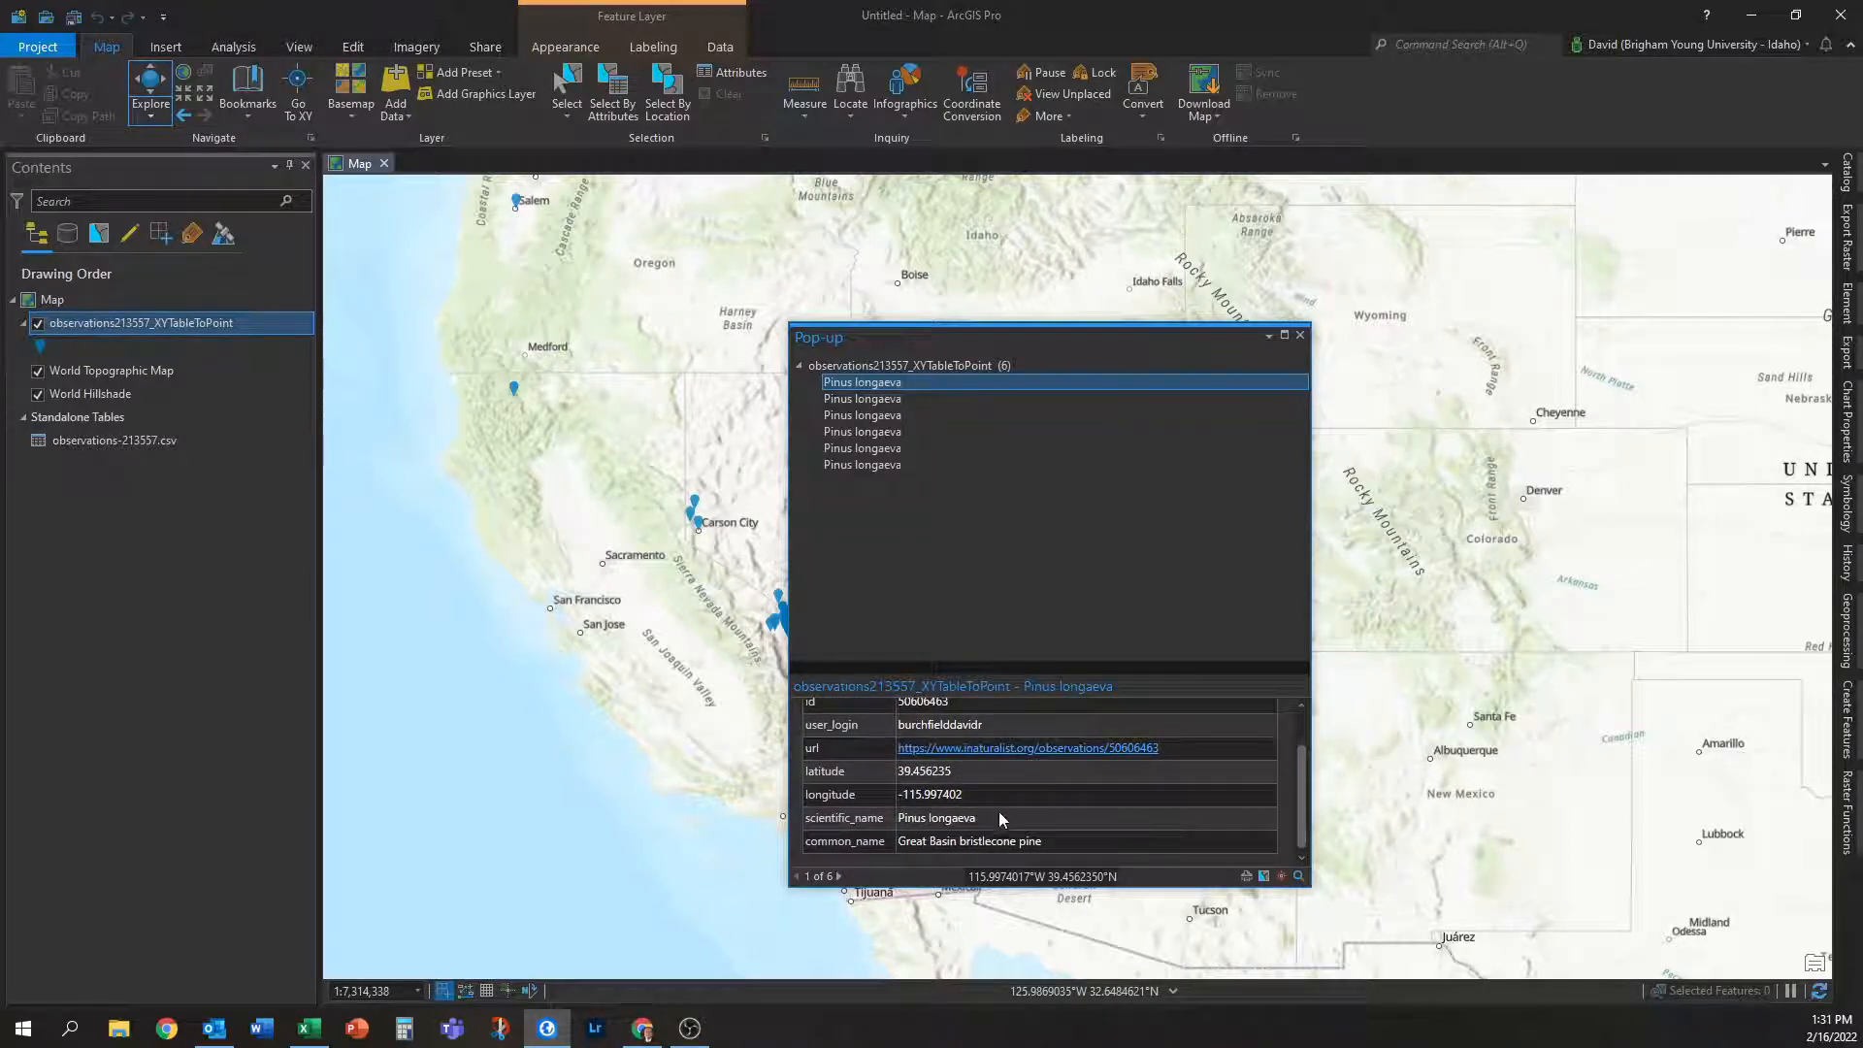
{"action": "left_click", "coordinate": [1043, 749]}
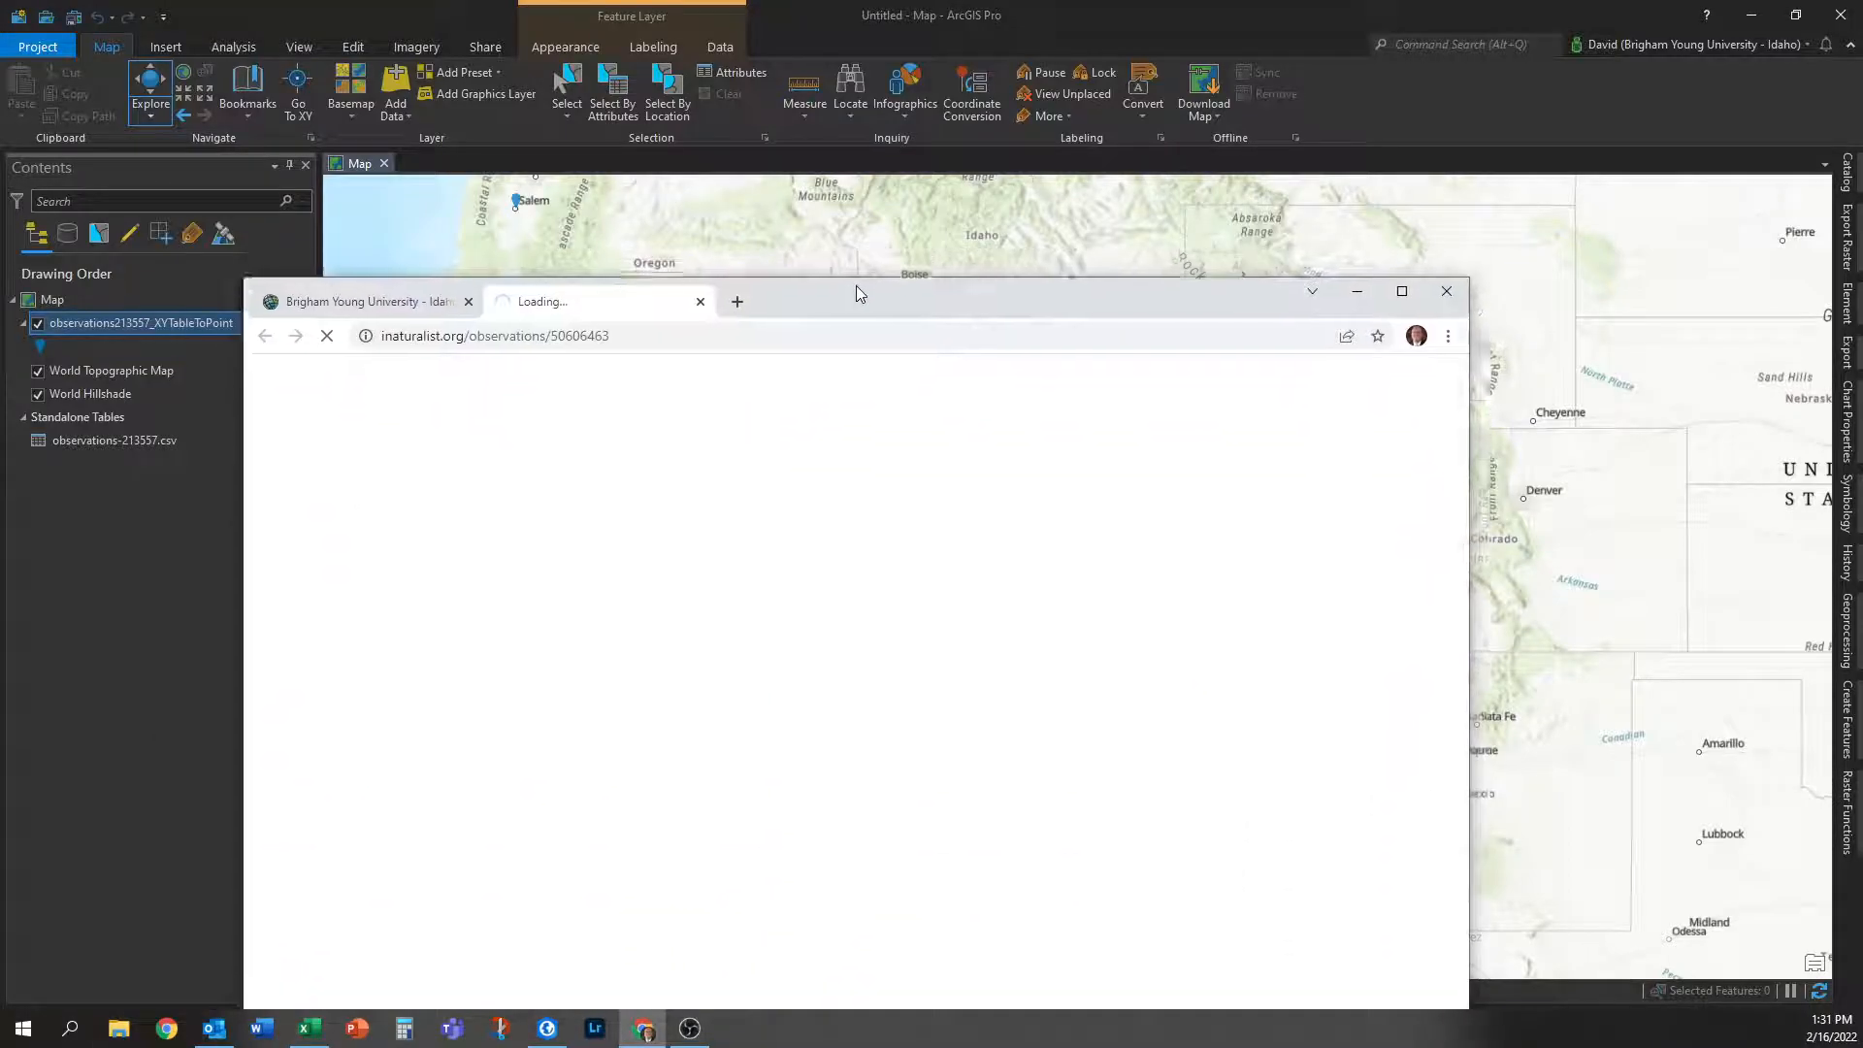
Review the Great Basin Bristlecone Pine page in iNaturalist, minimize Chrome, and close the pop-up.
{"action": "left_click_drag", "start_coordinate": [856, 285], "coordinate": [874, 63]}
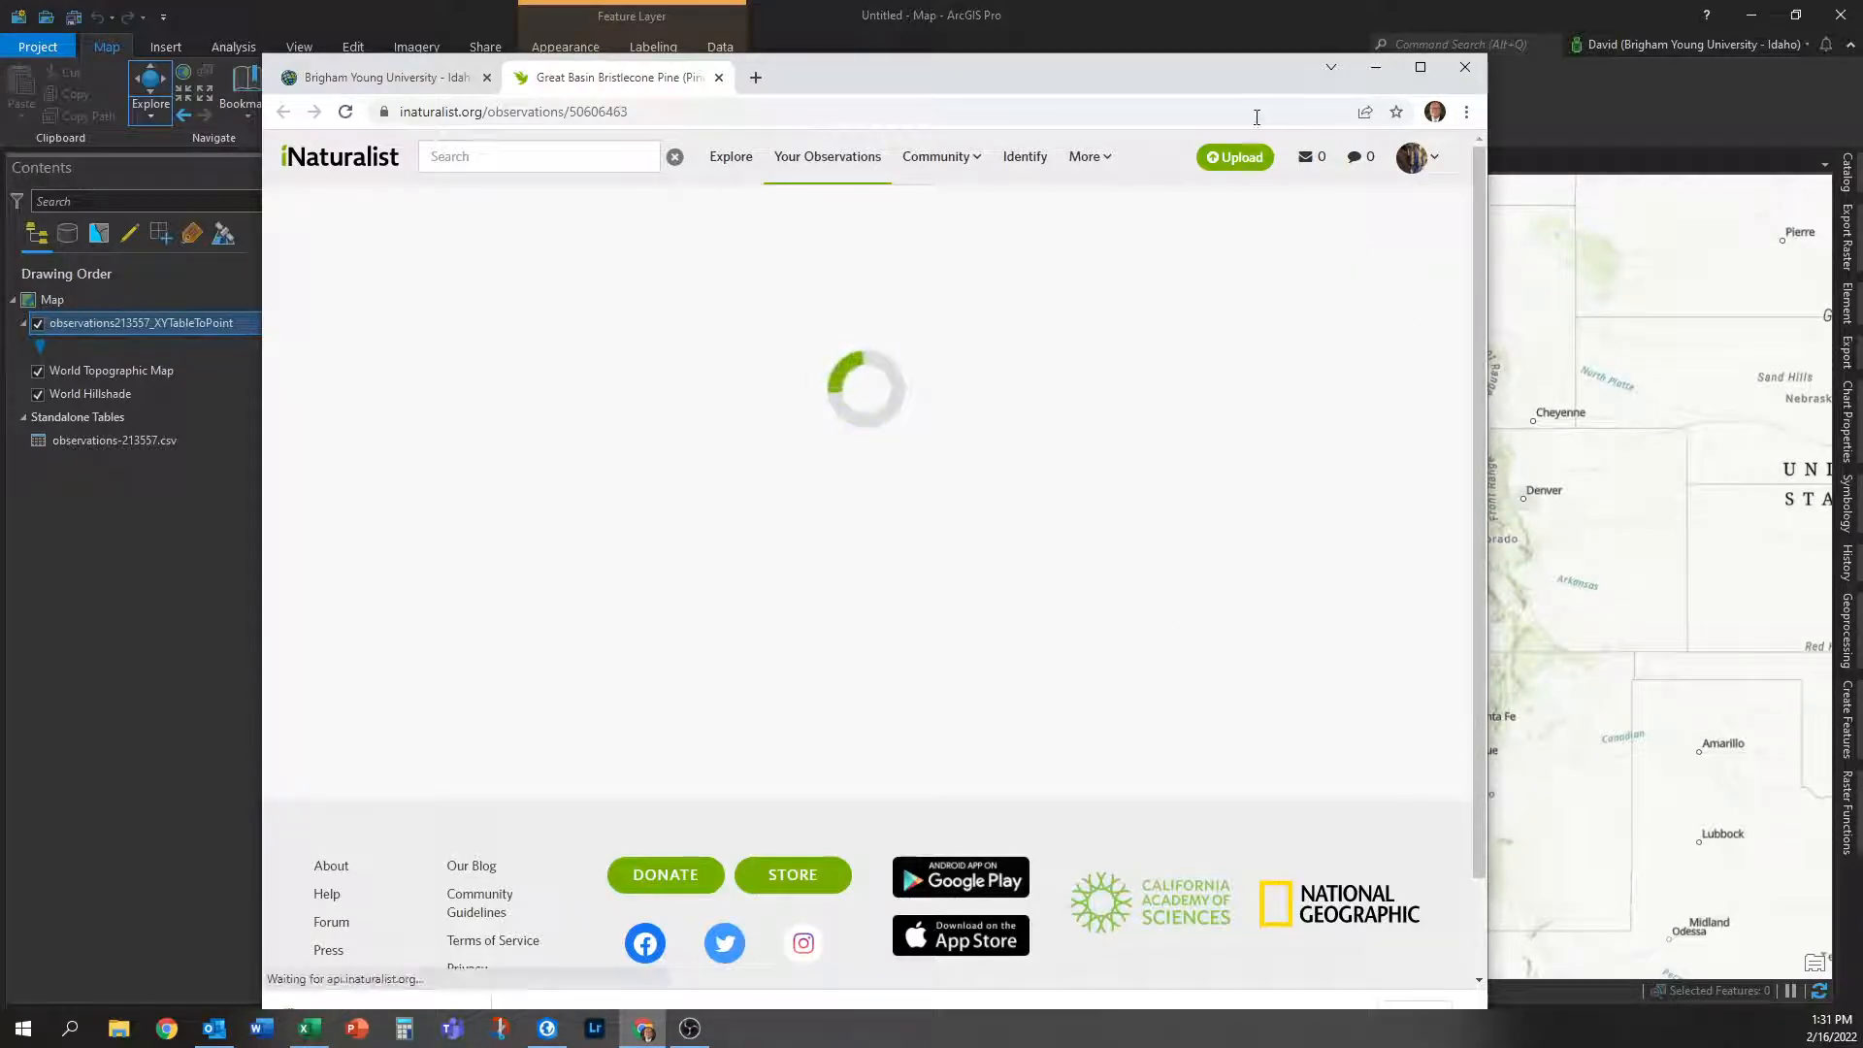
{"action": "left_click", "coordinate": [1376, 67]}
{"action": "left_click", "coordinate": [1299, 335]}
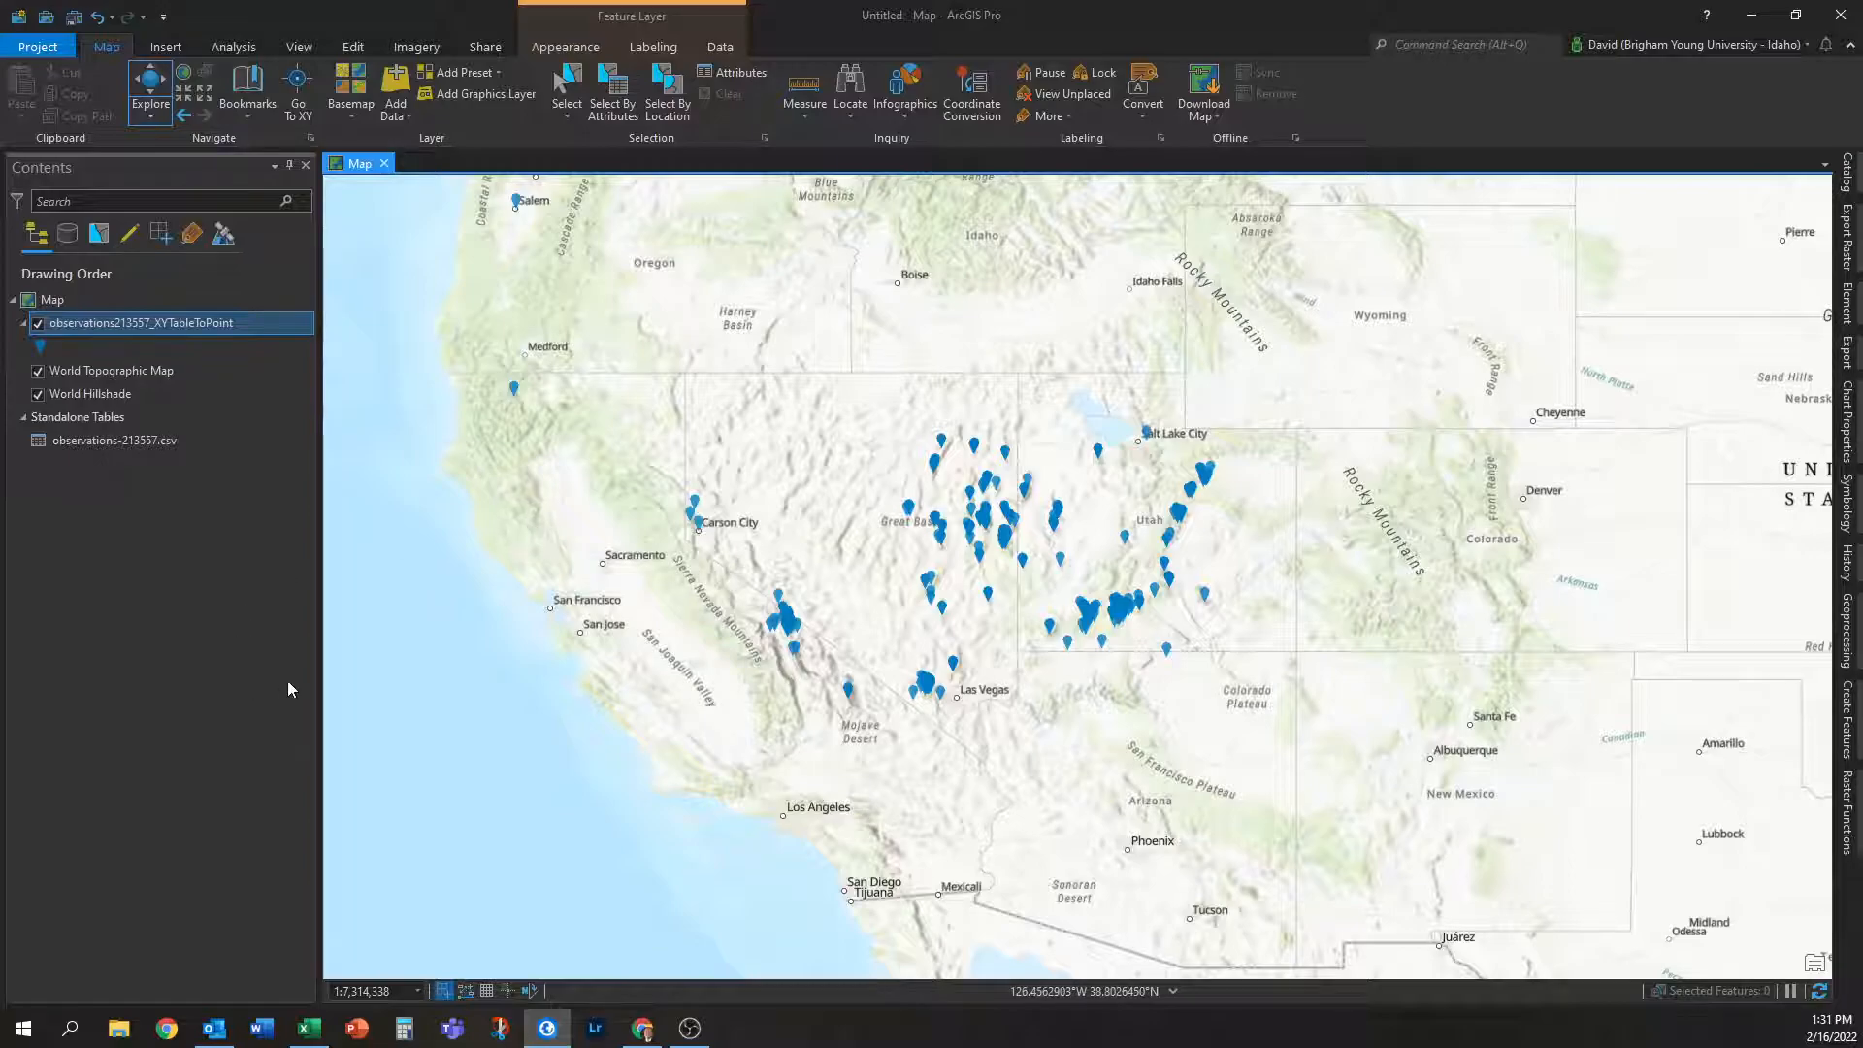
Start Share As Web Layer for the sightings layer and name it PILO_observations_inaturalist.
{"action": "right_click", "coordinate": [219, 324]}
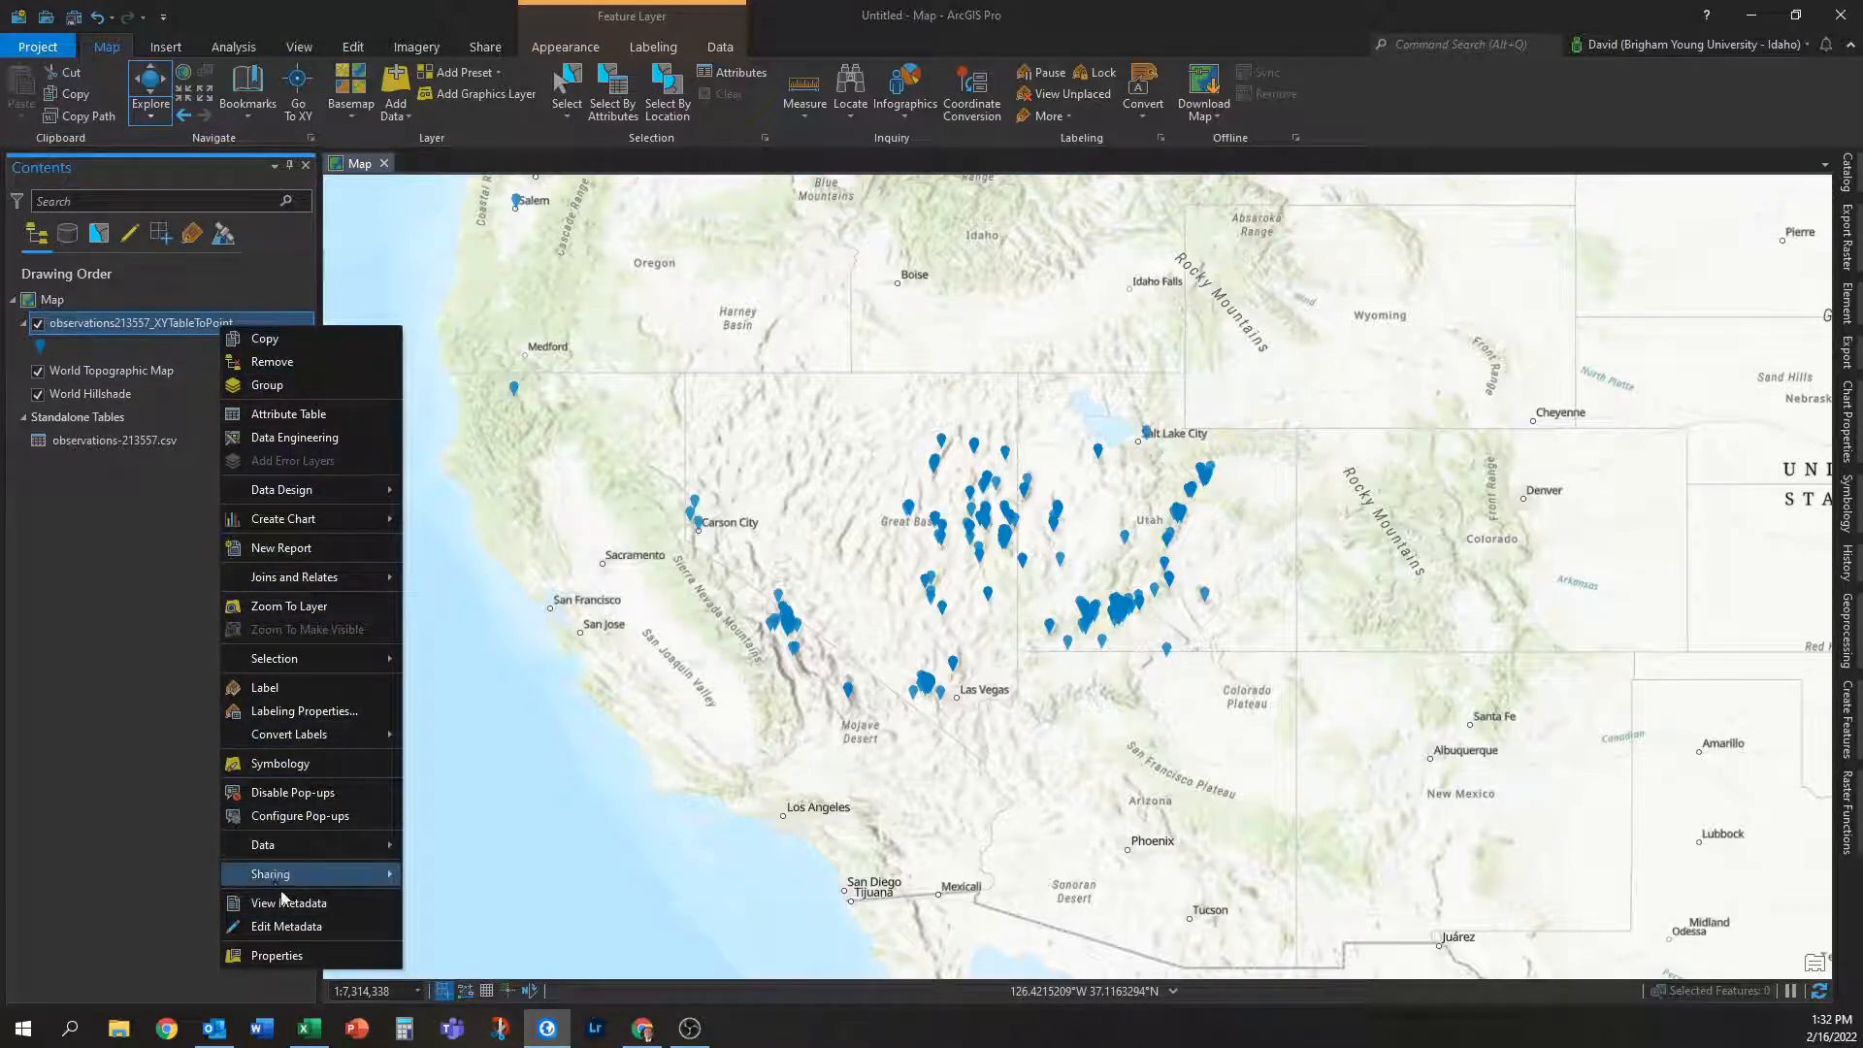
{"action": "mouse_move", "coordinate": [341, 882]}
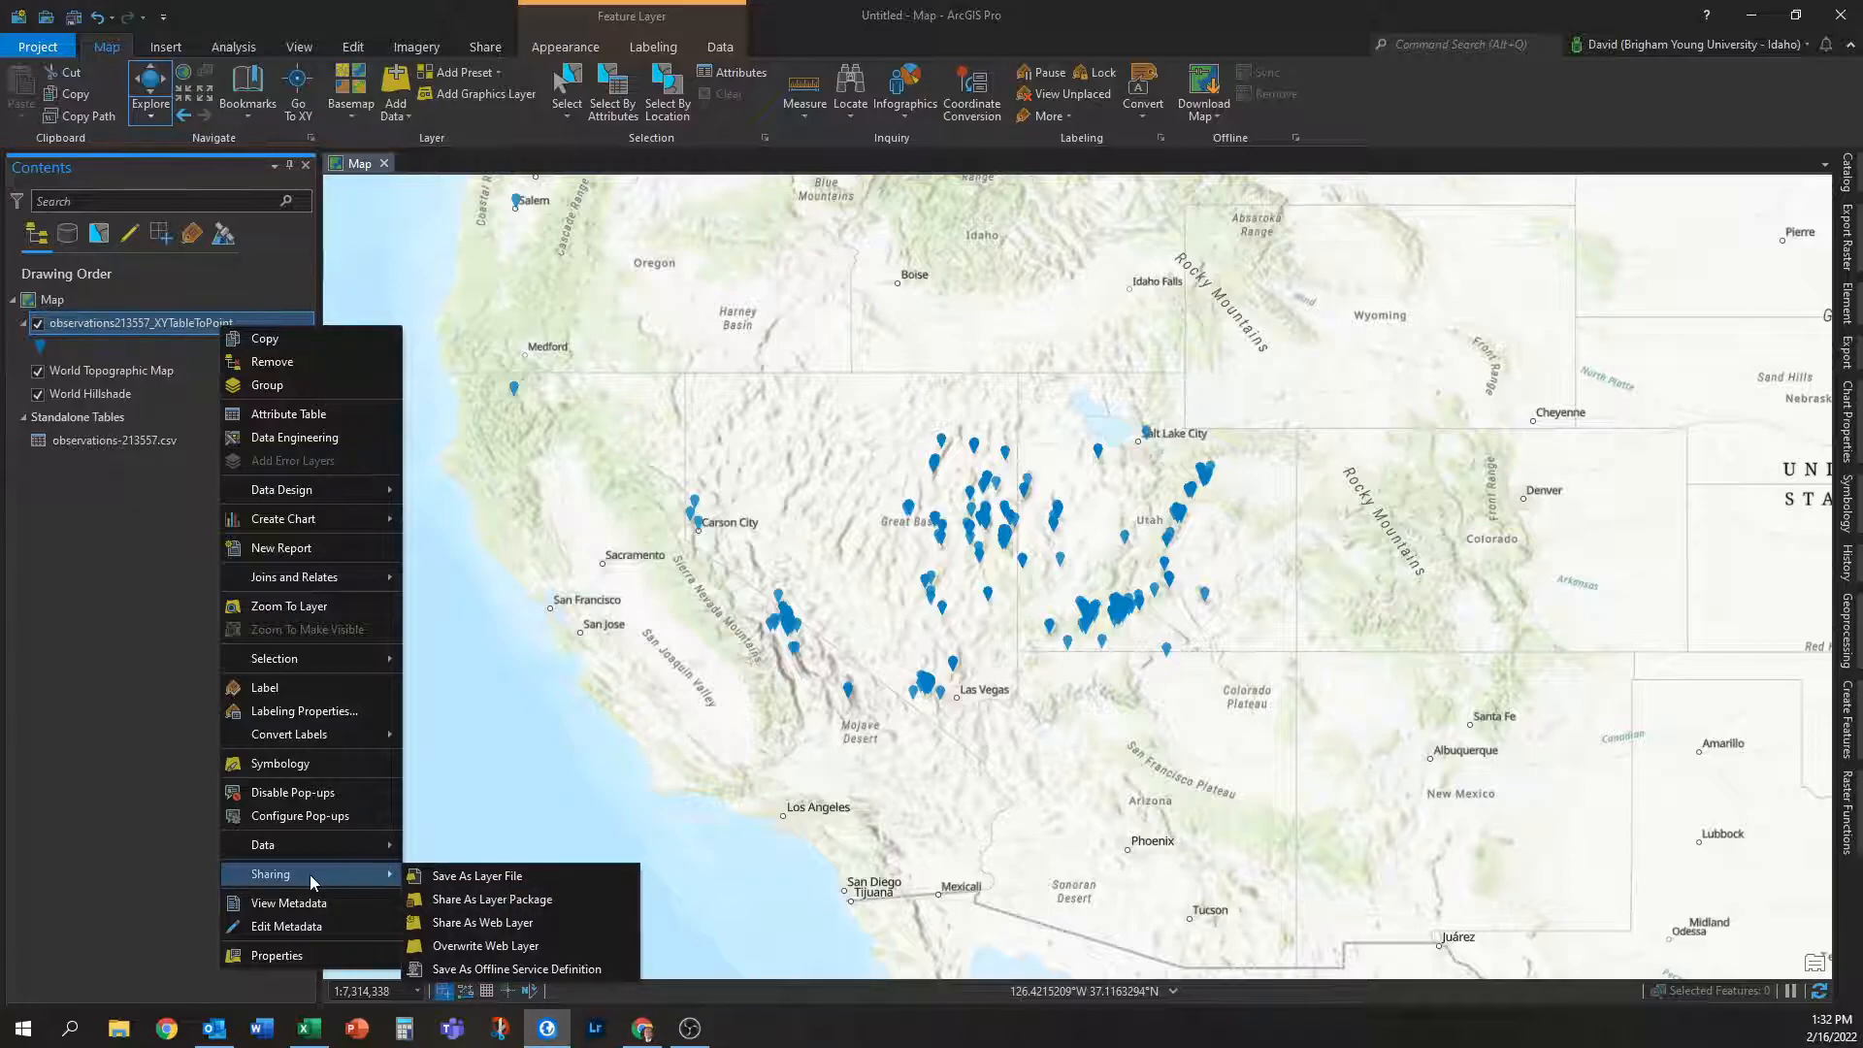
{"action": "left_click", "coordinate": [524, 929]}
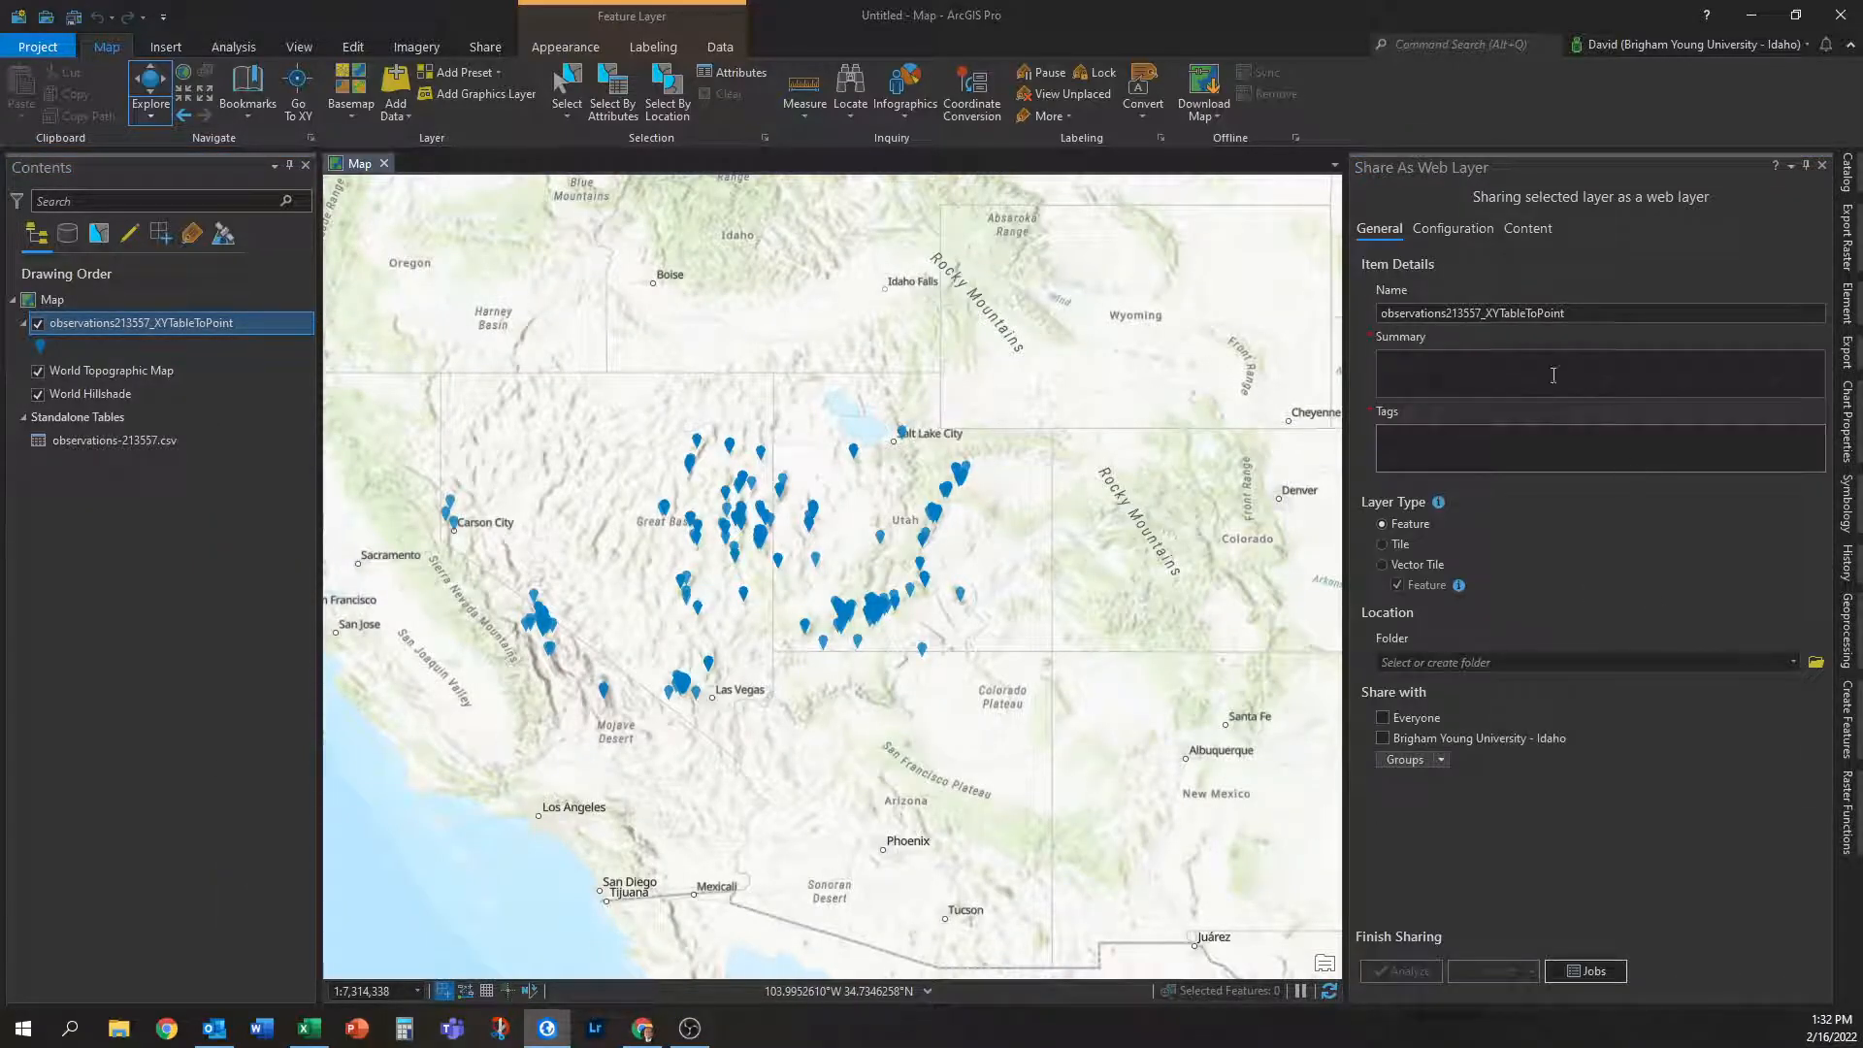
{"action": "left_click_drag", "start_coordinate": [1604, 319], "coordinate": [1369, 315]}
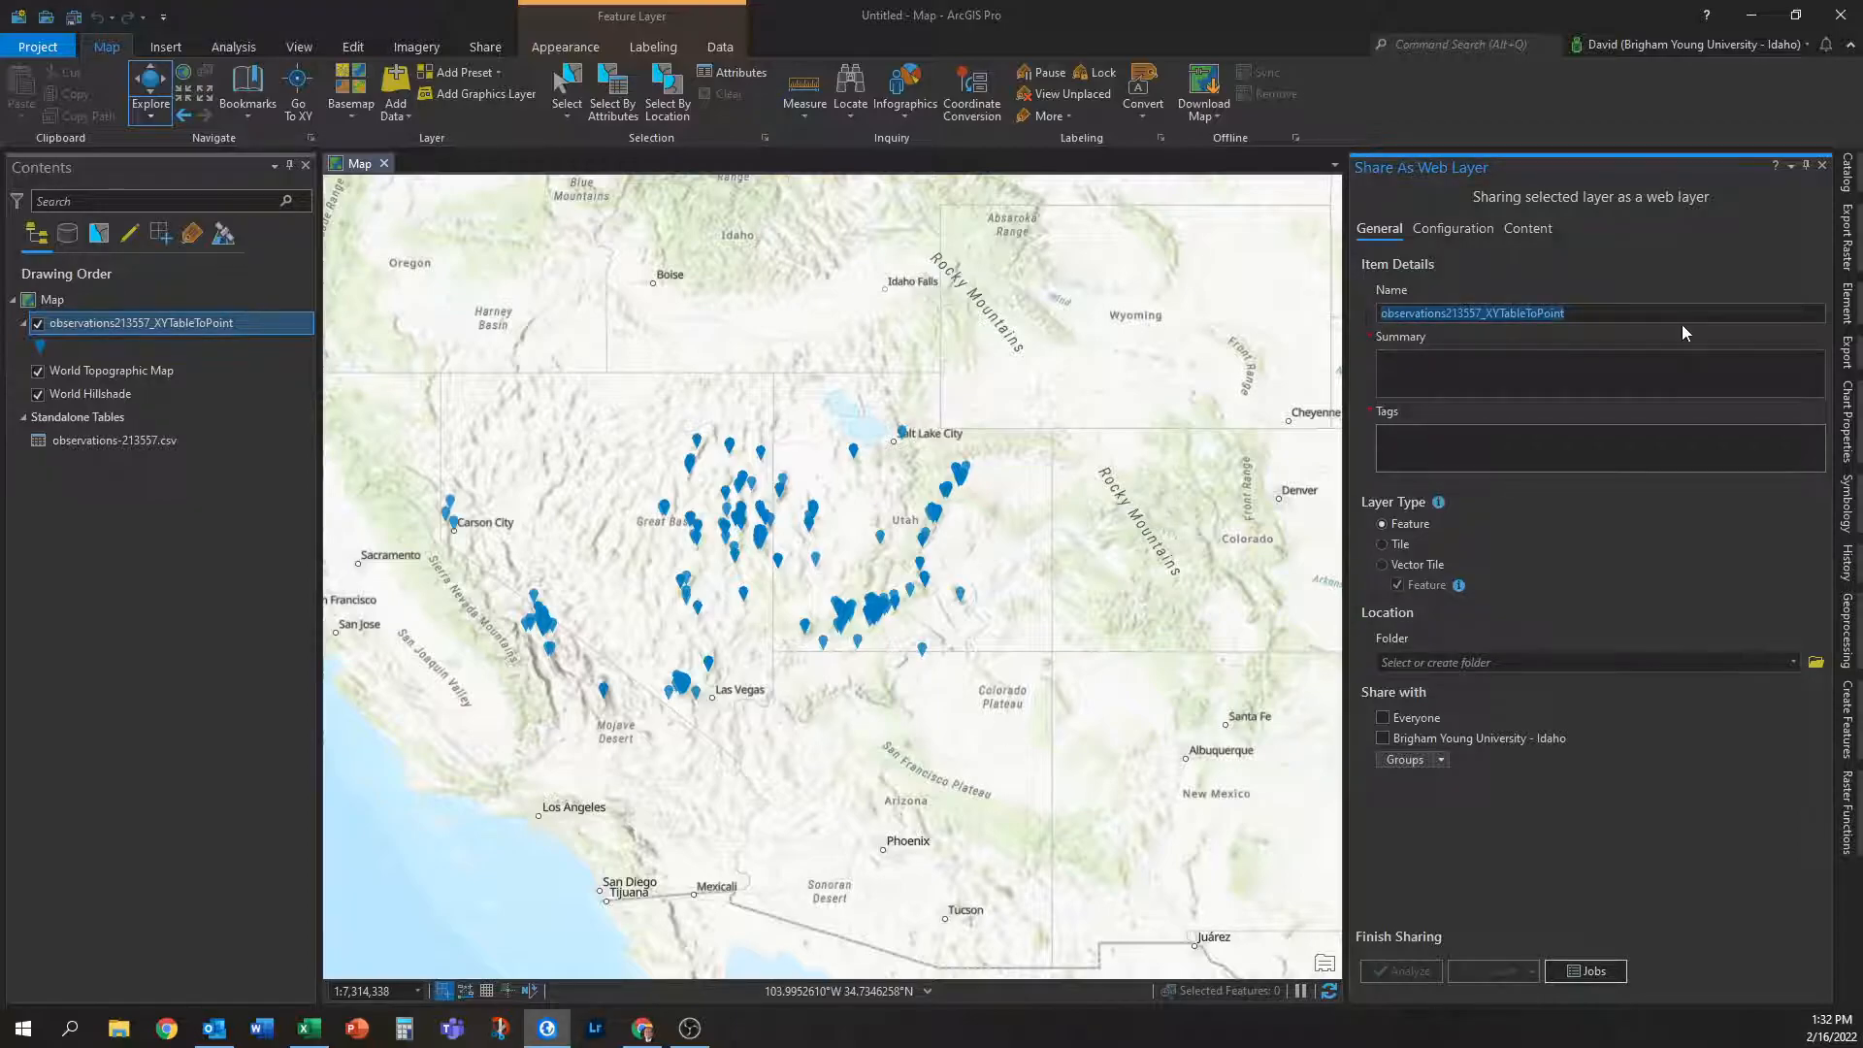
{"action": "type", "text": "PILO"}
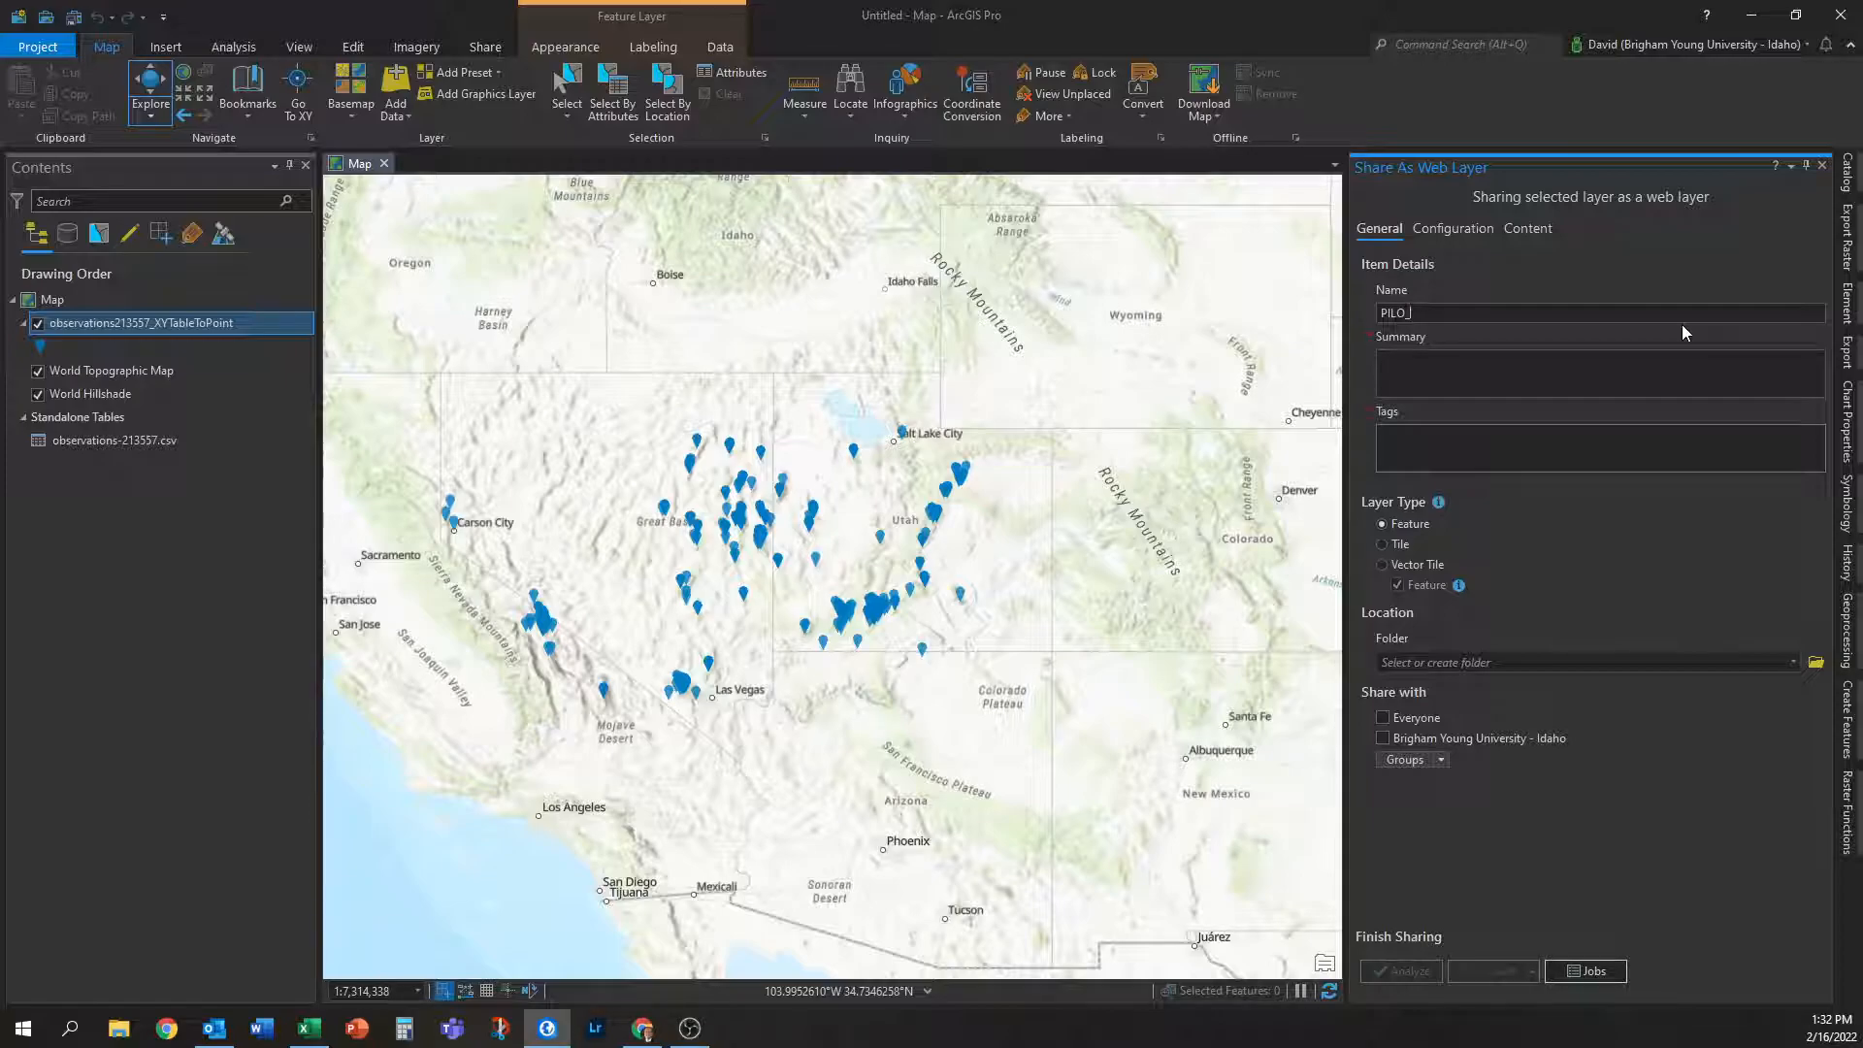
{"action": "type", "text": "_observations_inatuta"}
{"action": "key", "text": "BackSpace"}
{"action": "key", "text": "BackSpace"}
{"action": "type", "text": "ralist"}
Enter the summary 'Bristlecone pine observations from iNaturalist' and the tag PILO.
{"action": "left_click", "coordinate": [1628, 373]}
{"action": "type", "text": "Bristlecone pine obs"}
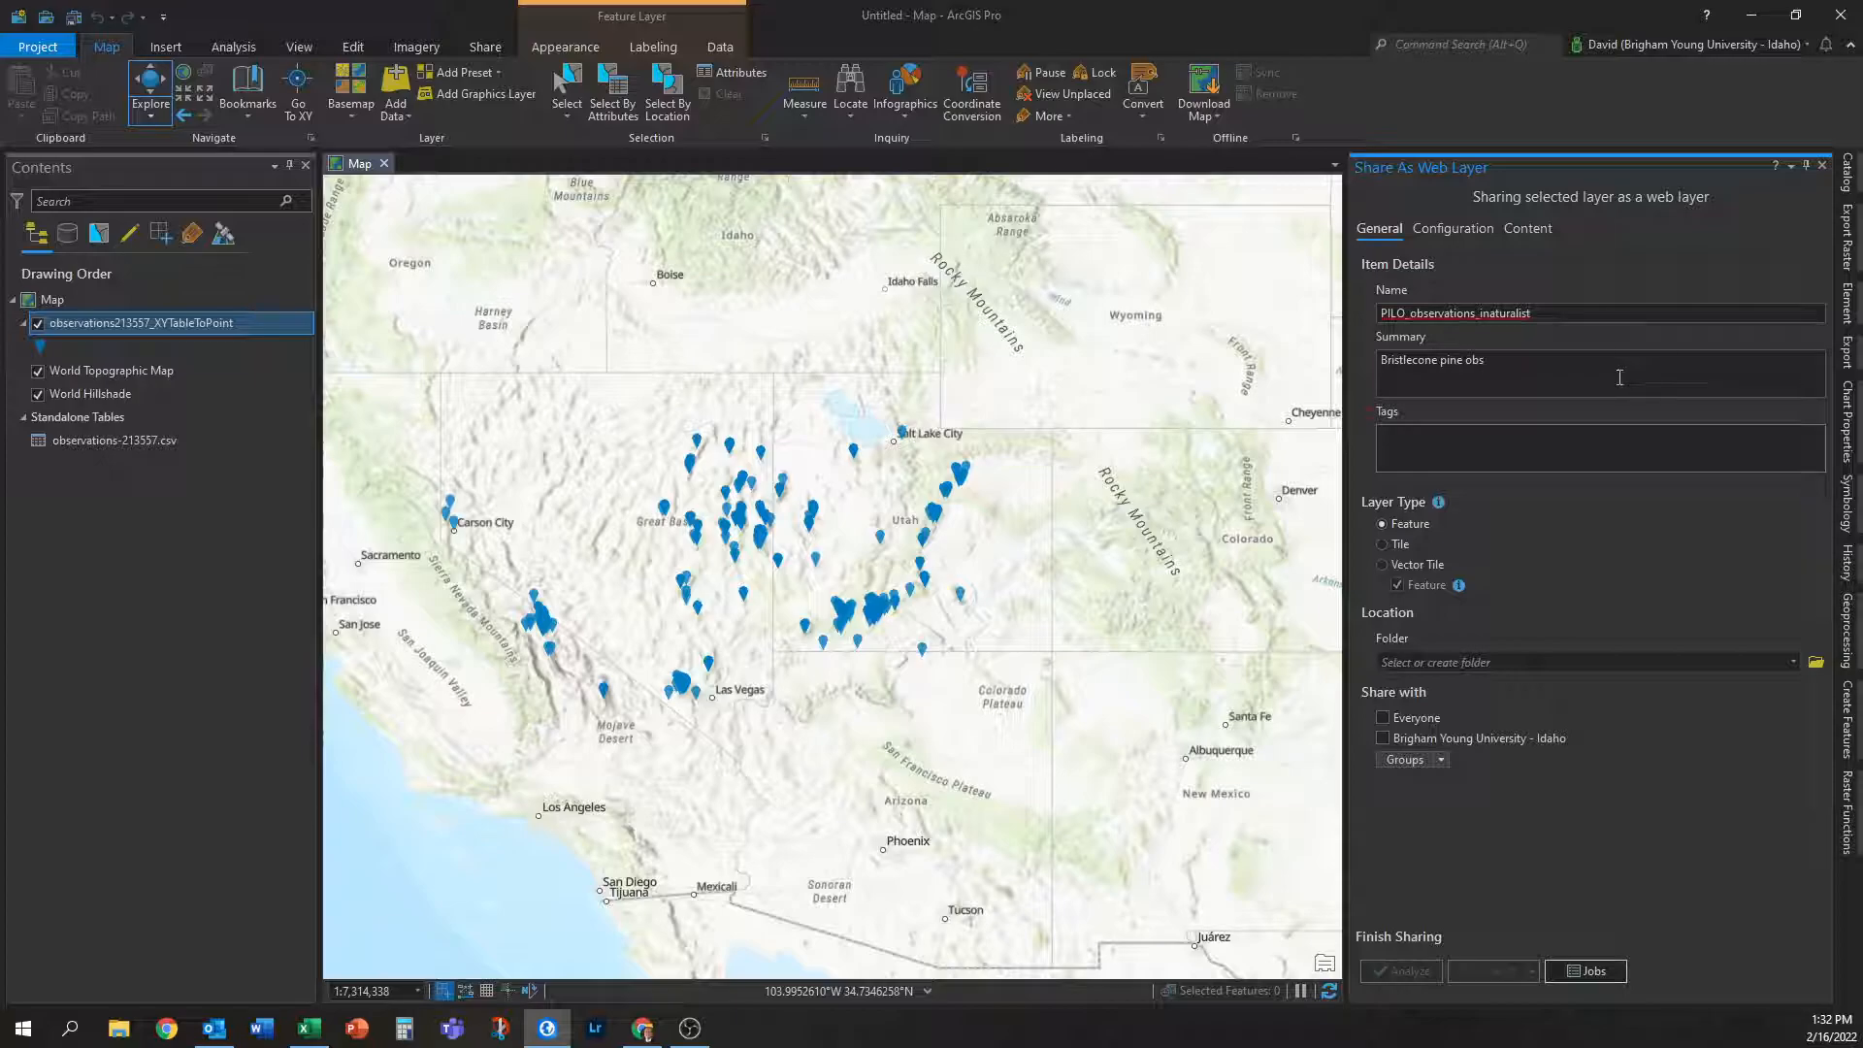
{"action": "type", "text": "ations from iNaturalist"}
{"action": "left_click", "coordinate": [1579, 441]}
{"action": "type", "text": "PILO"}
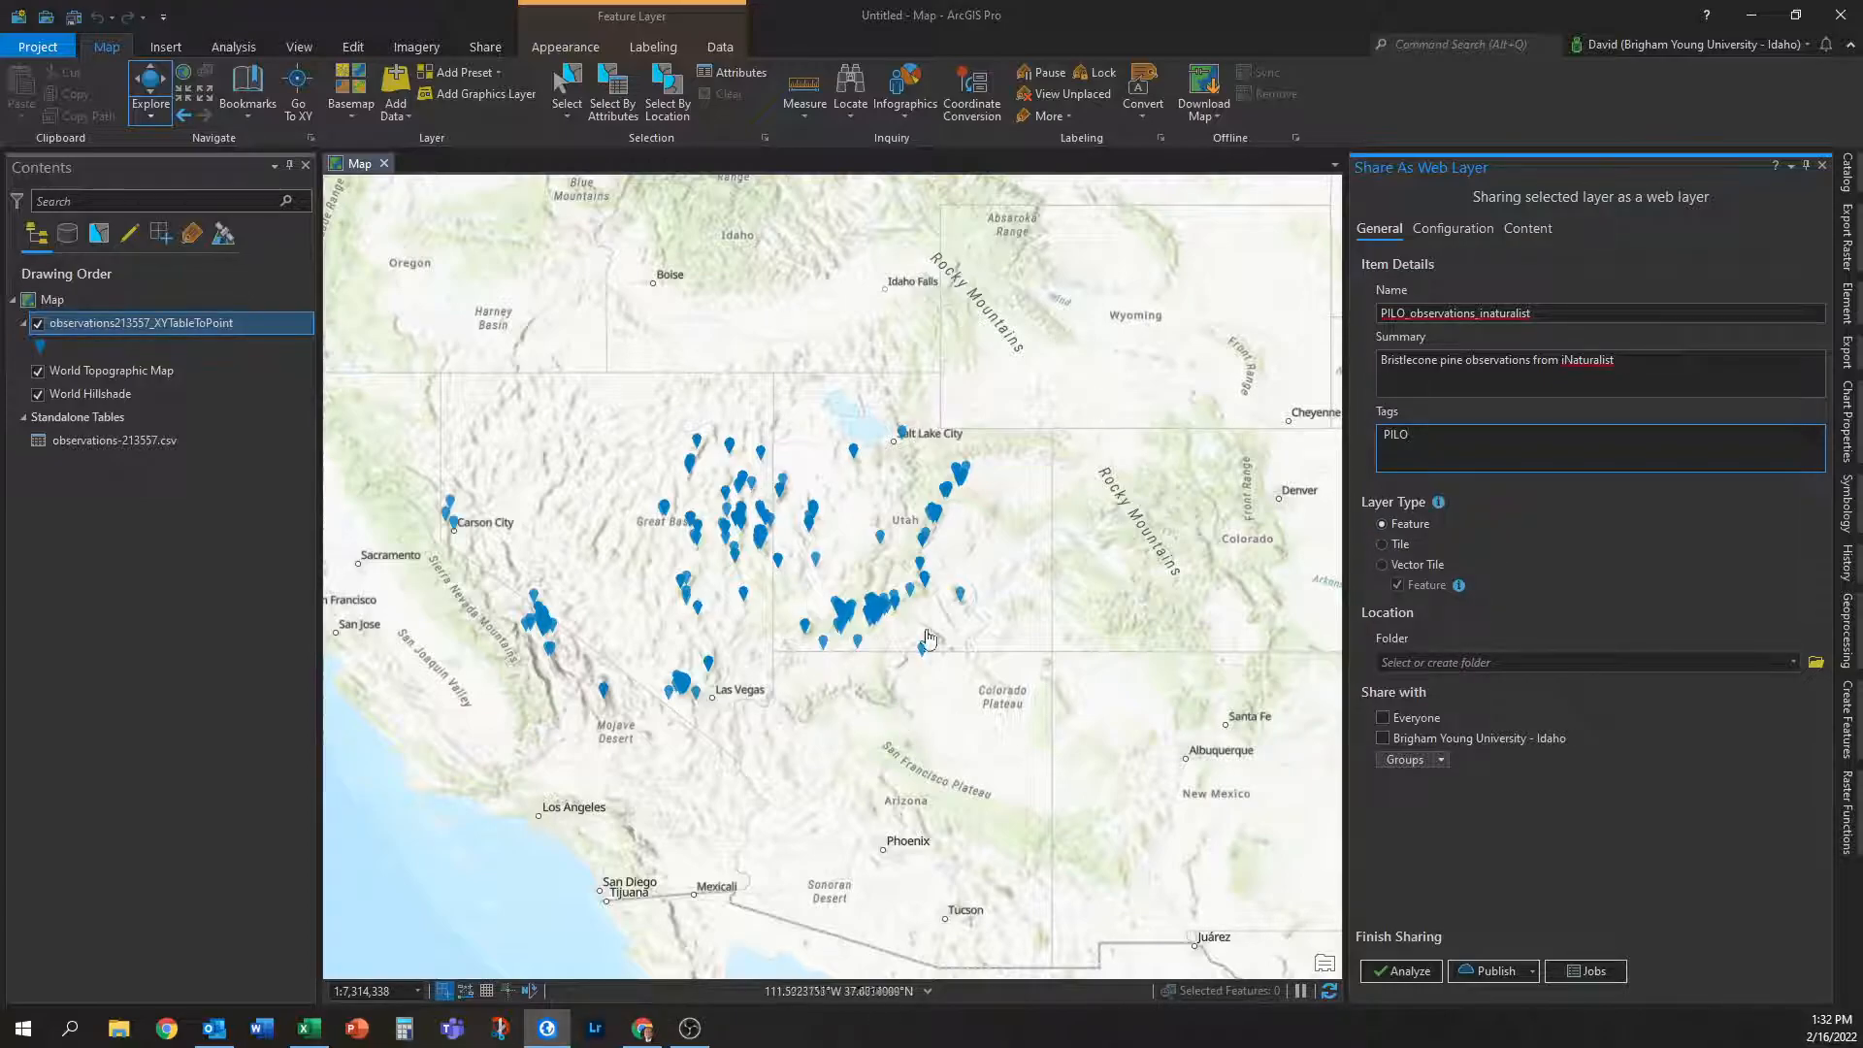
Commit the PILO tag and set the web layer's destination folder to a new folder.
{"action": "left_click_drag", "start_coordinate": [812, 599], "coordinate": [877, 599]}
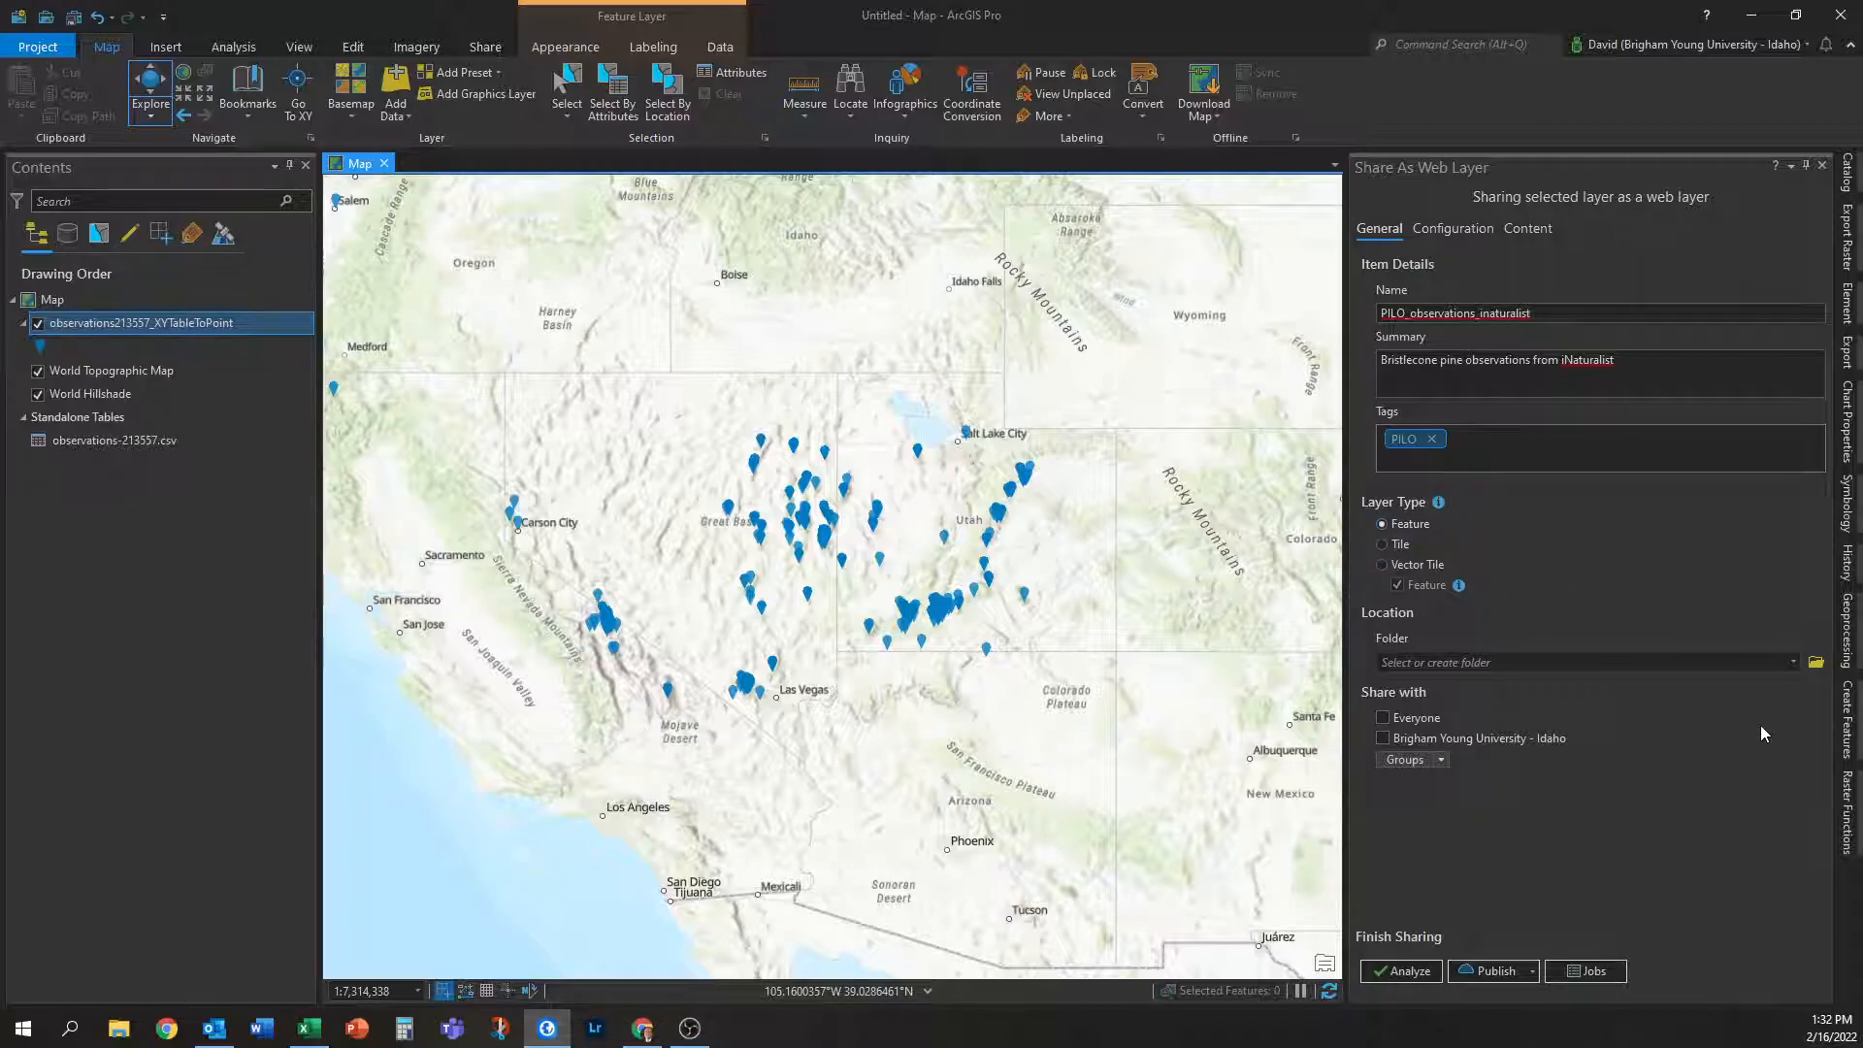
{"action": "left_click", "coordinate": [1794, 666]}
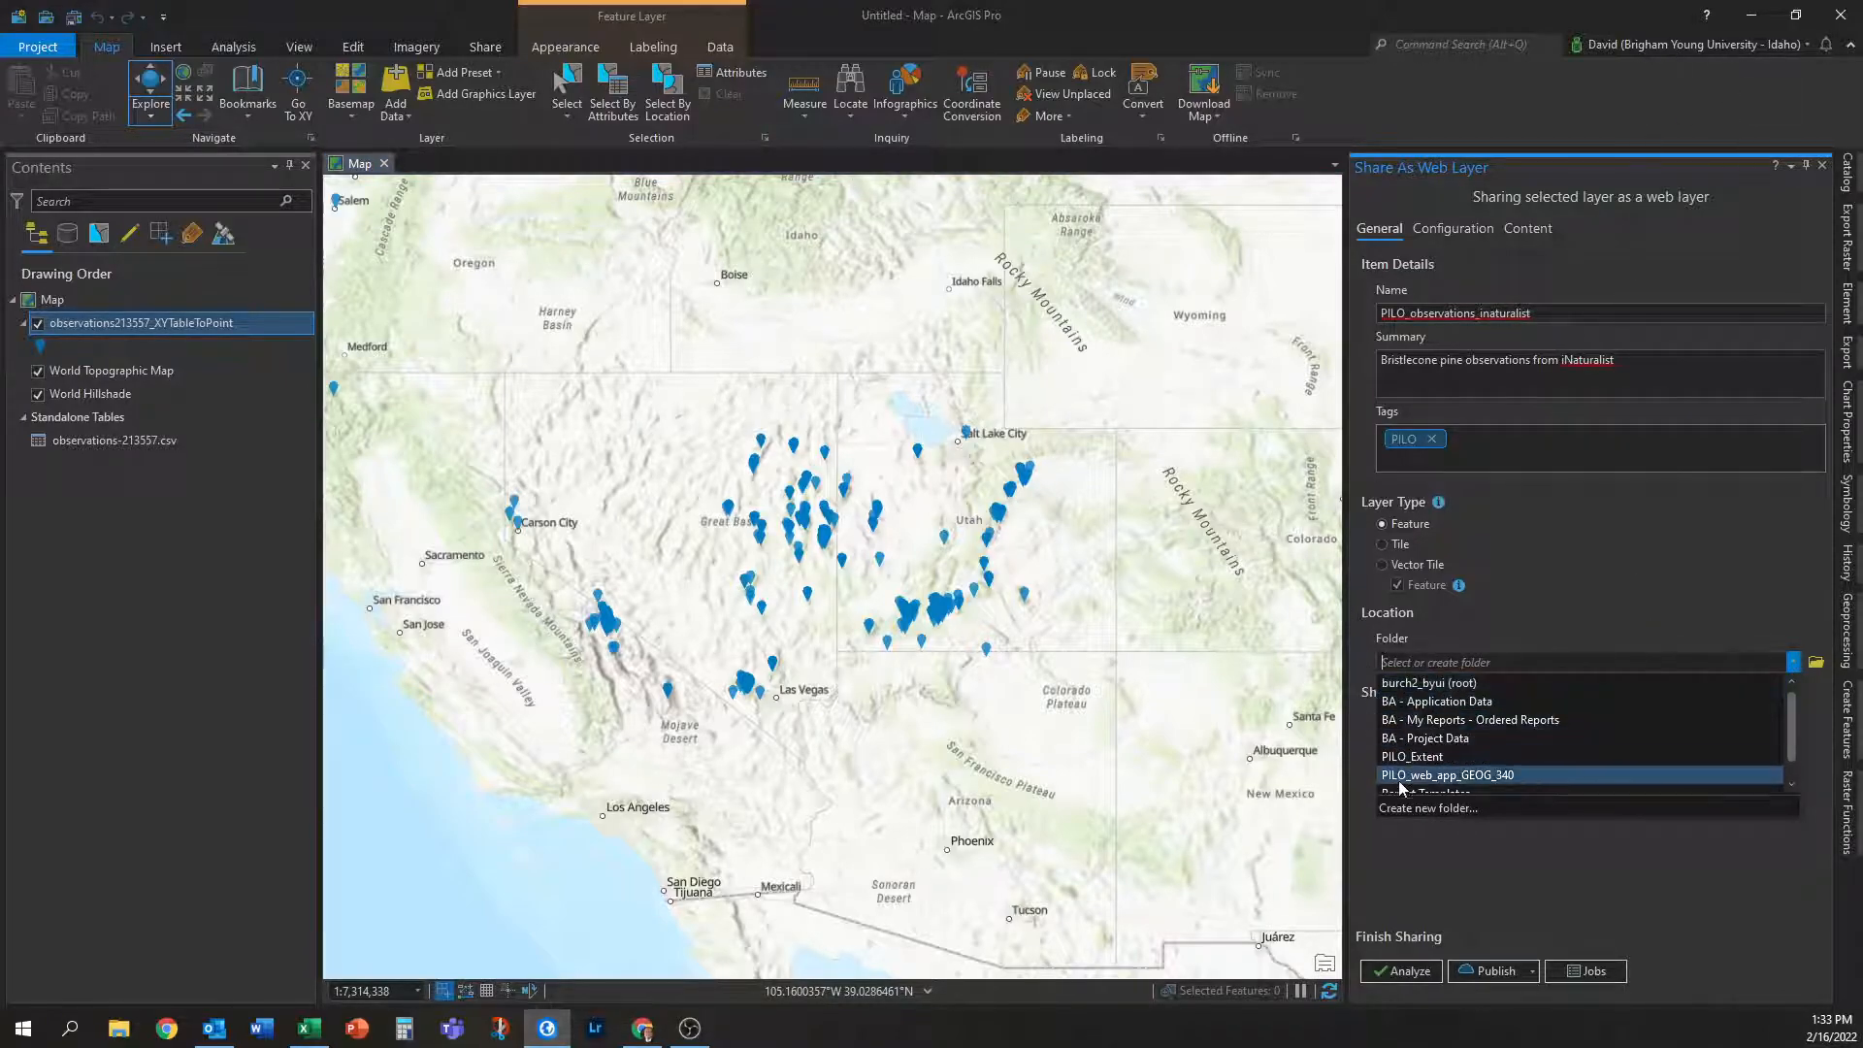
{"action": "scroll", "coordinate": [1486, 782], "scroll_direction": "down", "scroll_amount": 1}
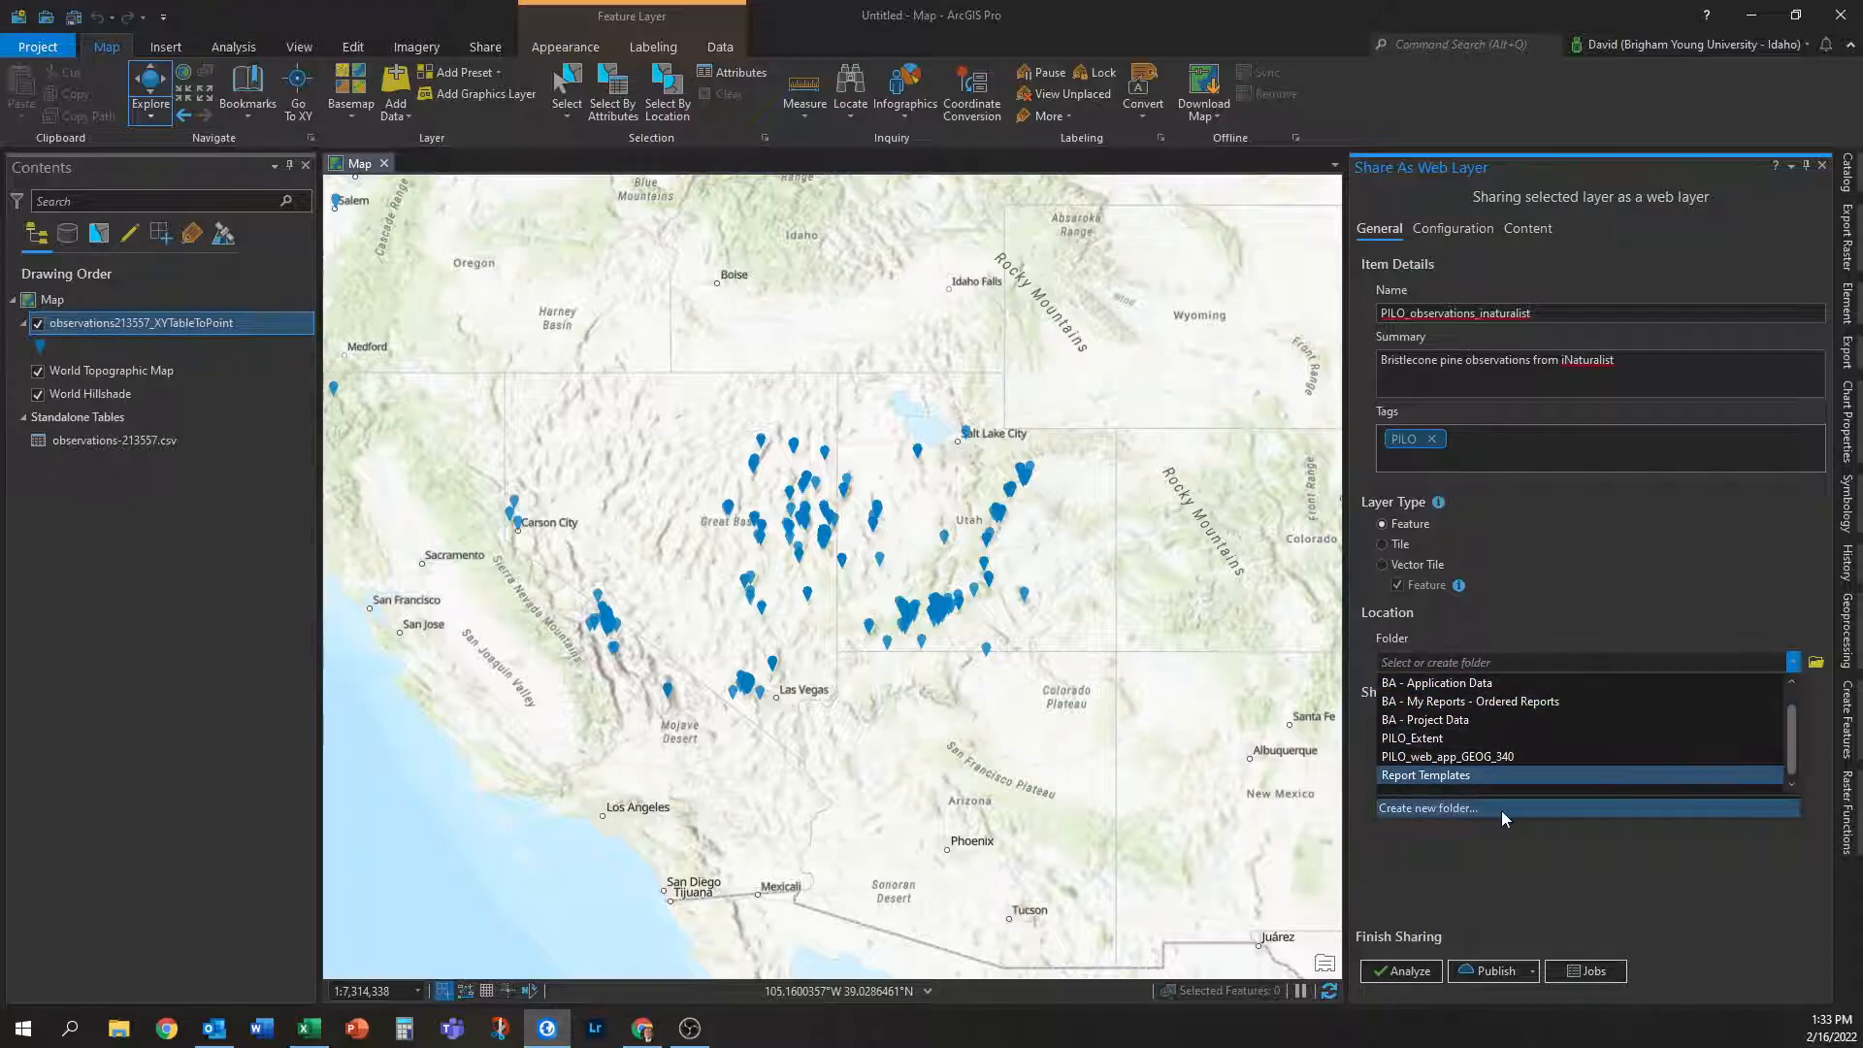
{"action": "left_click", "coordinate": [1459, 806]}
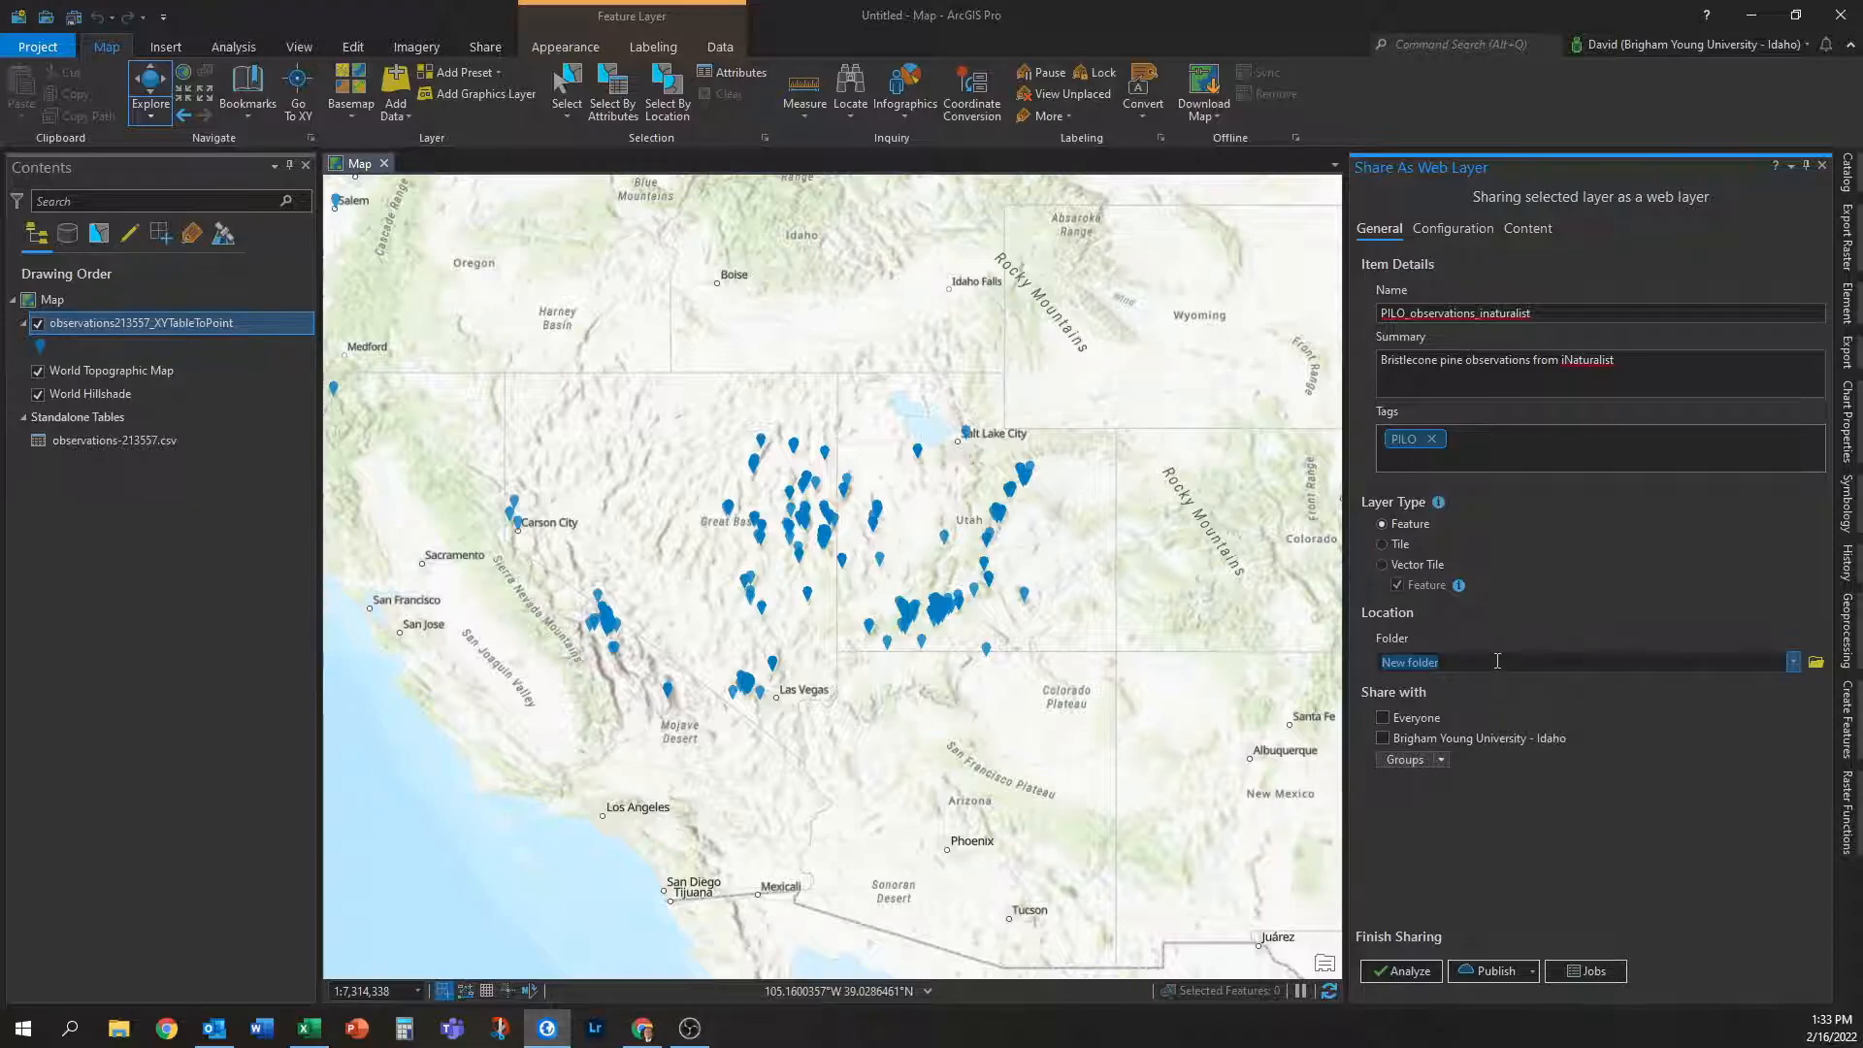
{"action": "type", "text": "iNat"}
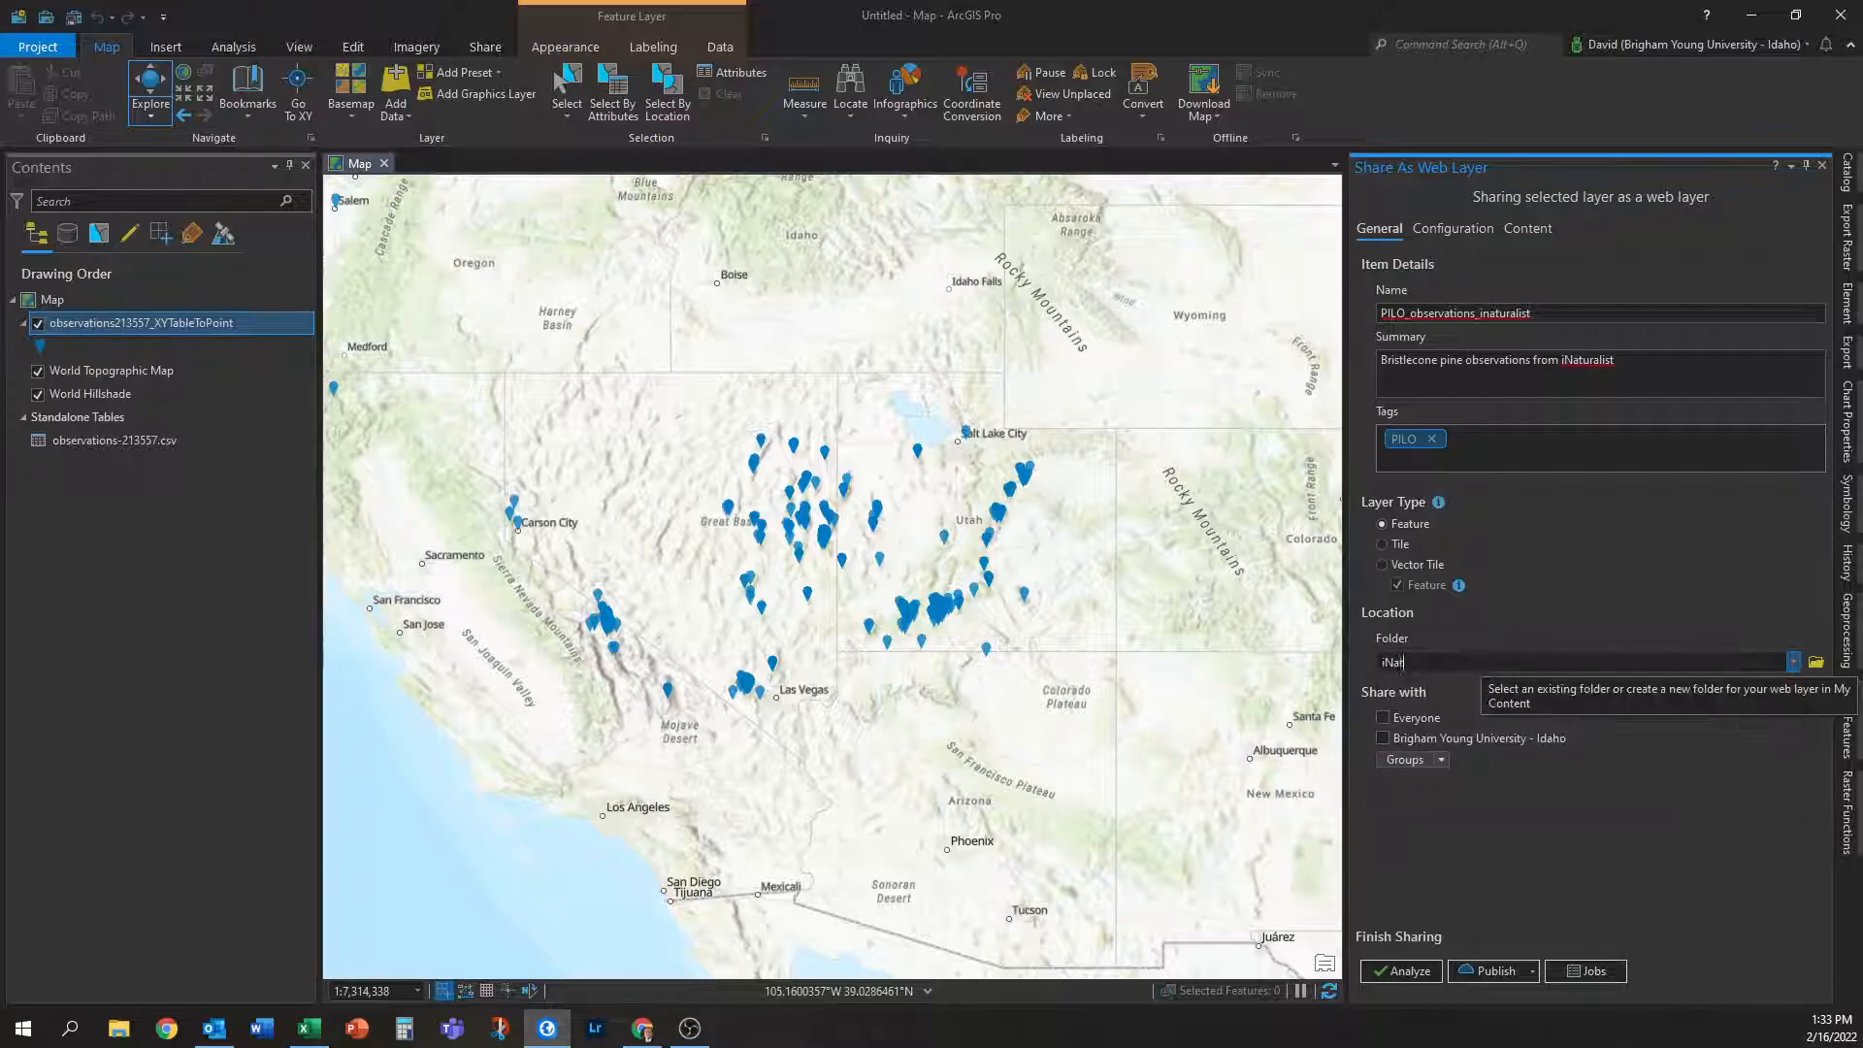
{"action": "type", "text": "a"}
{"action": "key", "text": "BackSpace"}
{"action": "key", "text": "BackSpace"}
{"action": "key", "text": "BackSpace"}
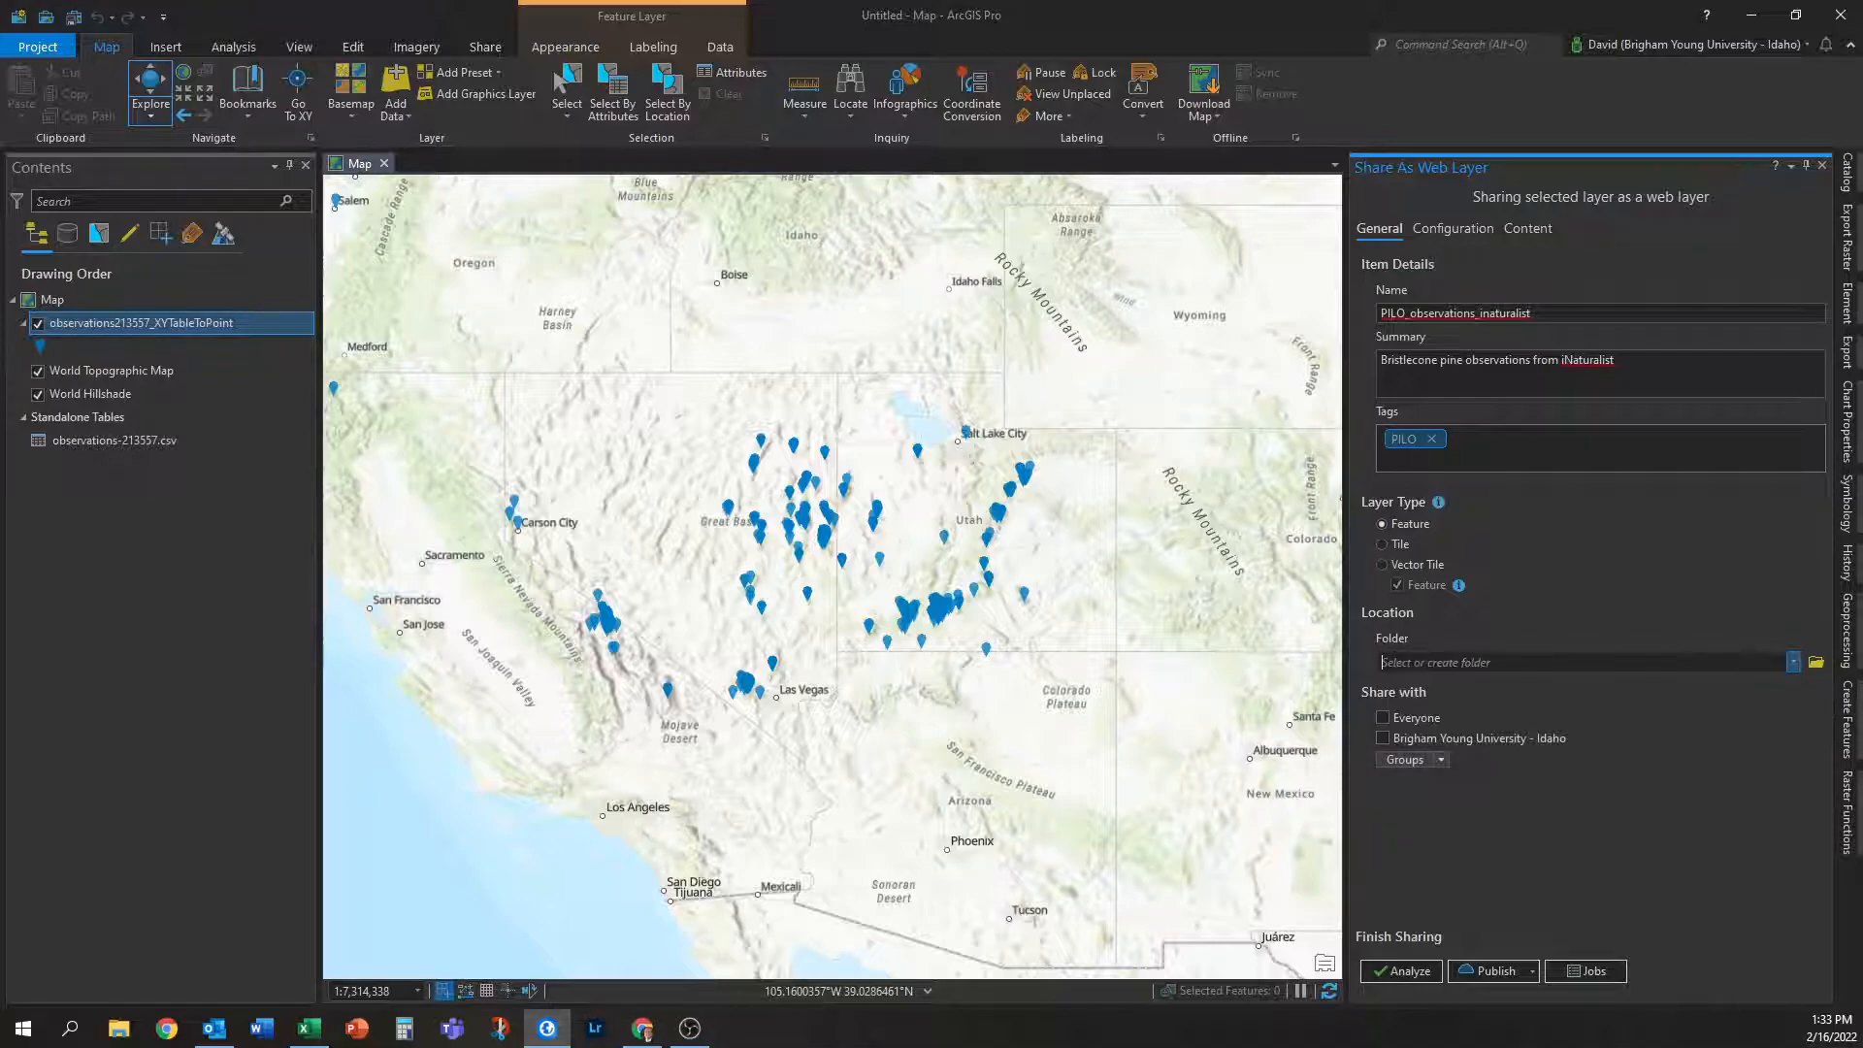
{"action": "left_click", "coordinate": [1793, 662]}
{"action": "left_click", "coordinate": [1481, 813]}
Share with everyone and the organization, then analyze, which reports error 00374.
{"action": "left_click", "coordinate": [1626, 773]}
{"action": "left_click", "coordinate": [1383, 718]}
{"action": "left_click", "coordinate": [1386, 974]}
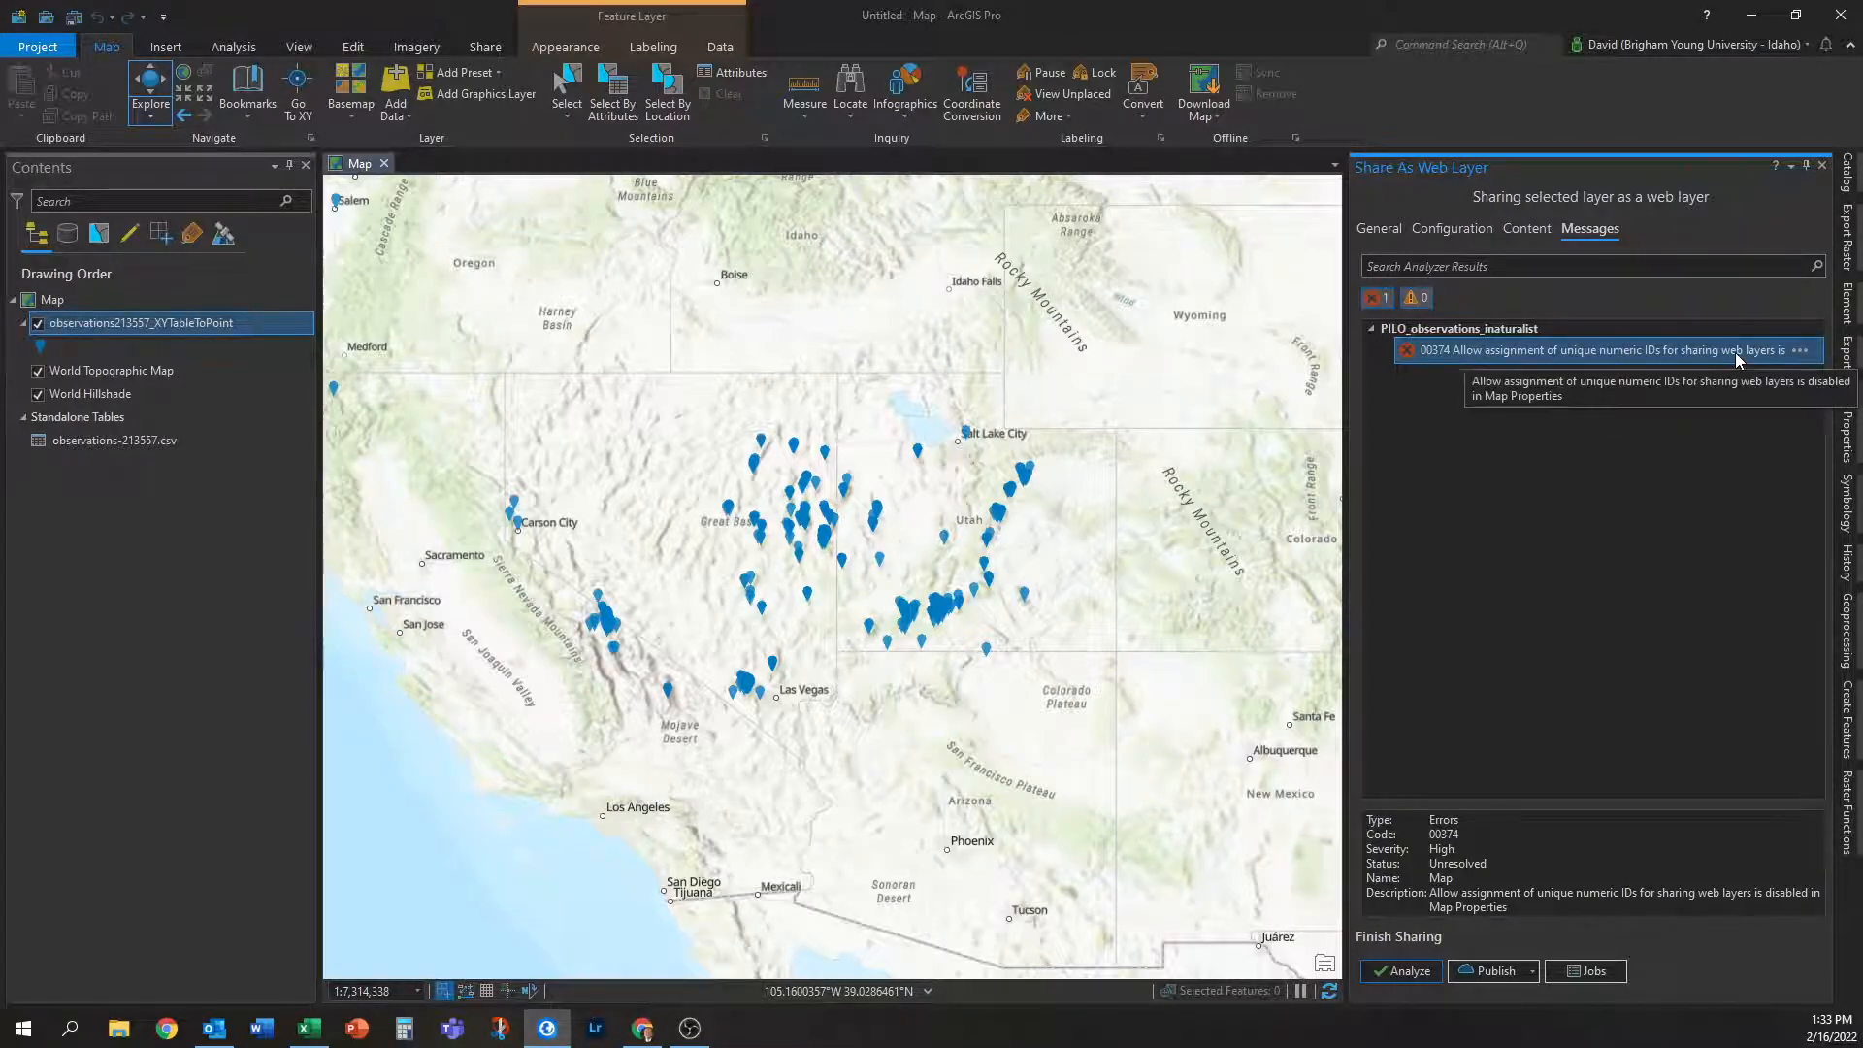
Enable 'Allow assignment of unique numeric IDs' in the map's properties.
{"action": "left_click", "coordinate": [79, 299]}
{"action": "right_click", "coordinate": [79, 297]}
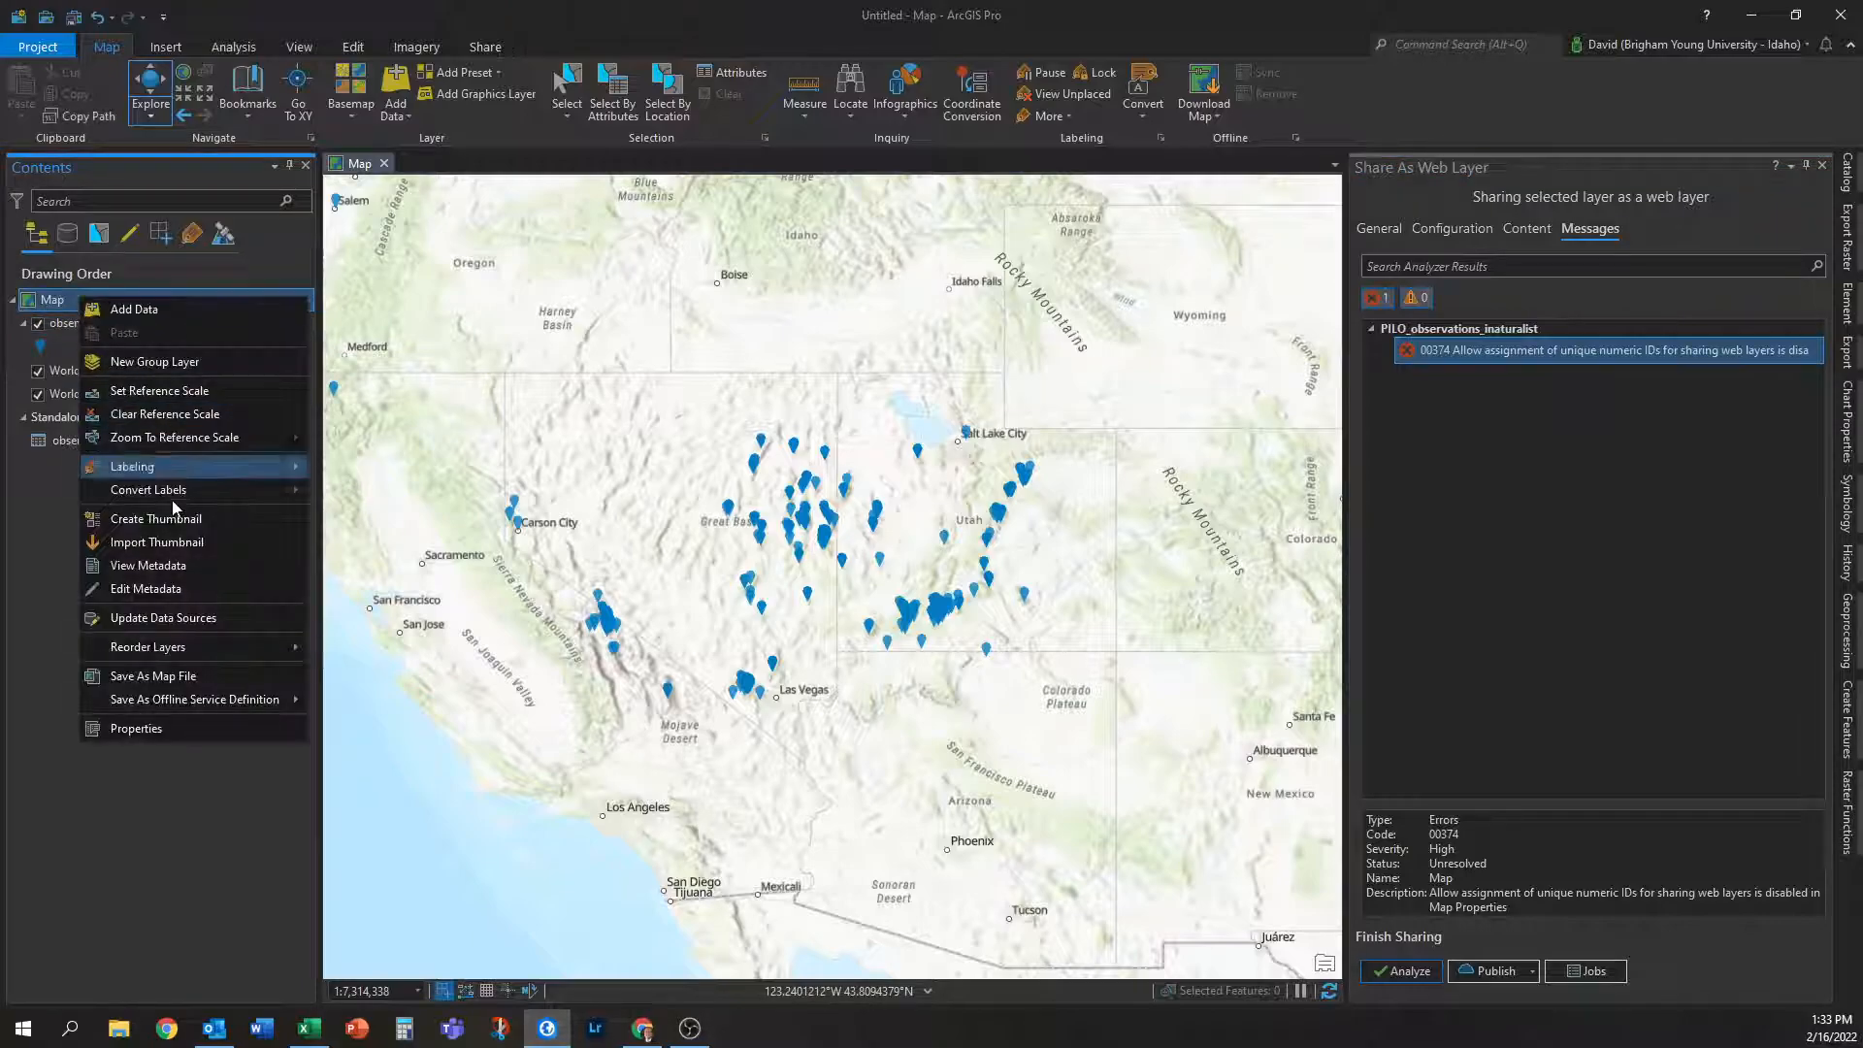
{"action": "left_click", "coordinate": [182, 730]}
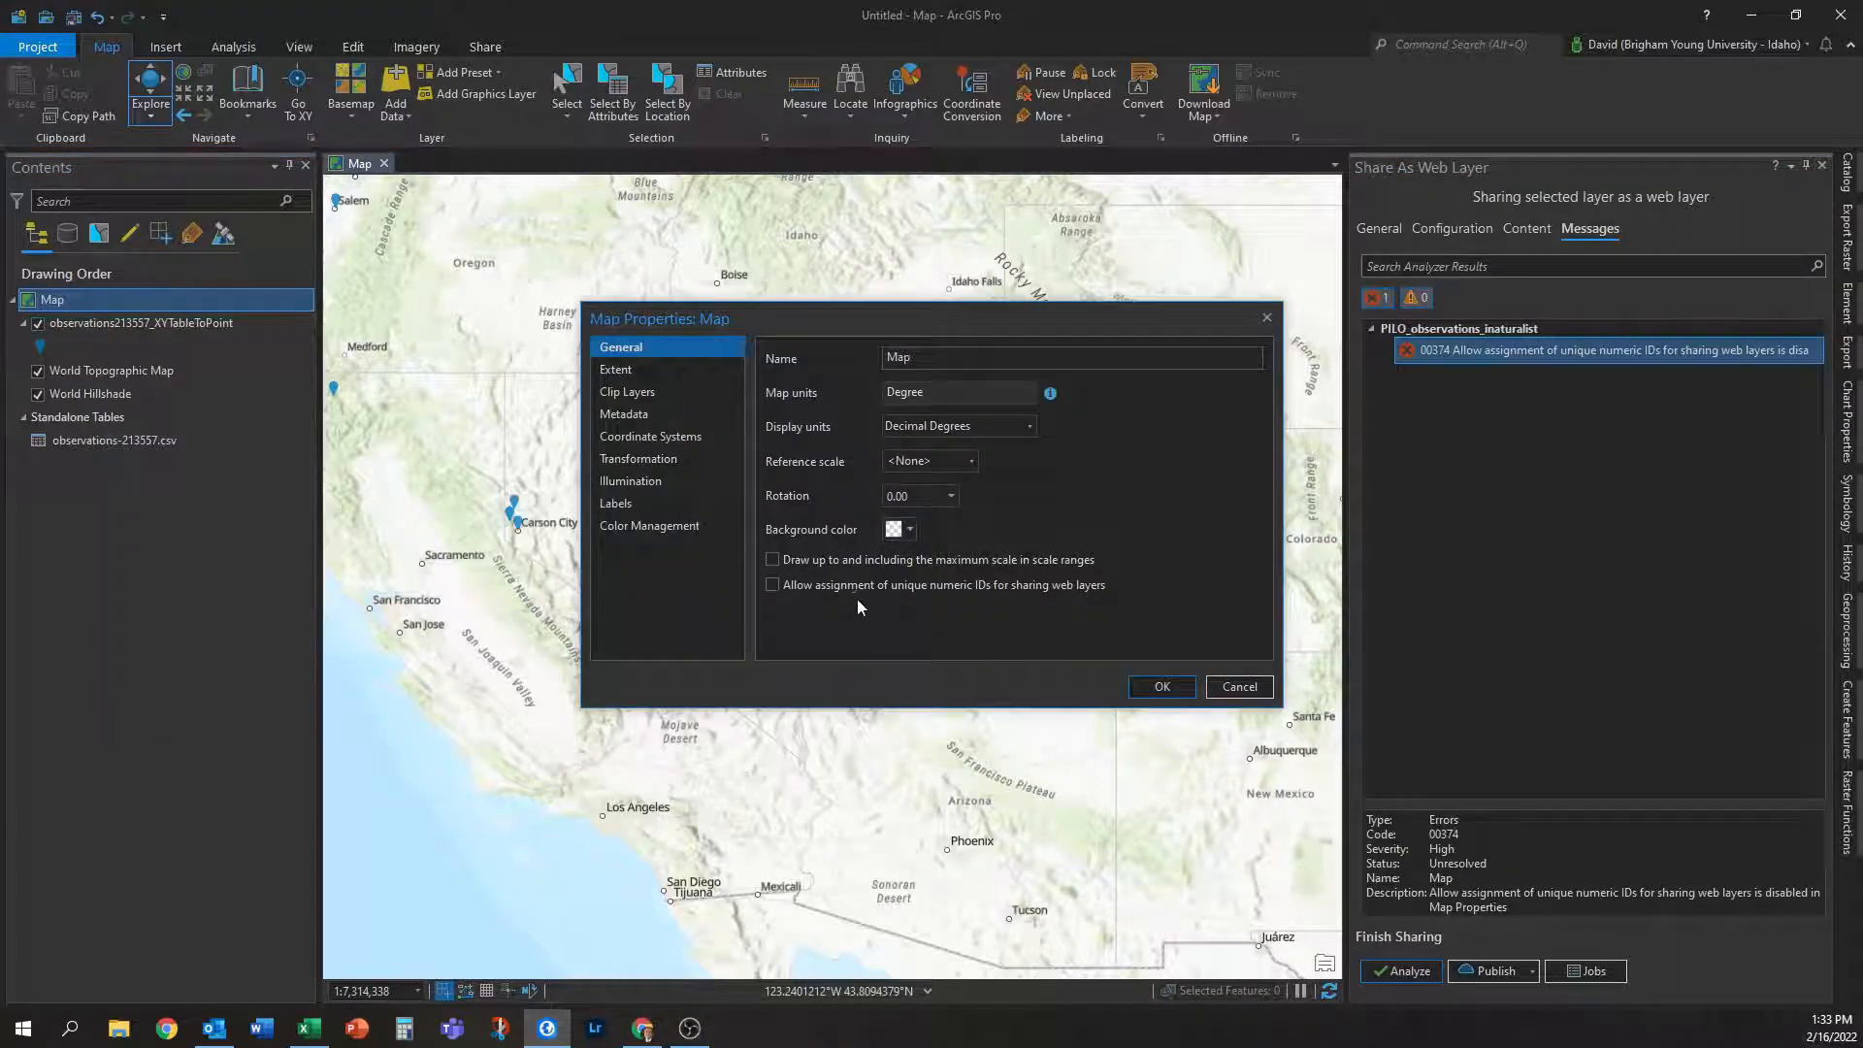
{"action": "left_click", "coordinate": [1134, 688]}
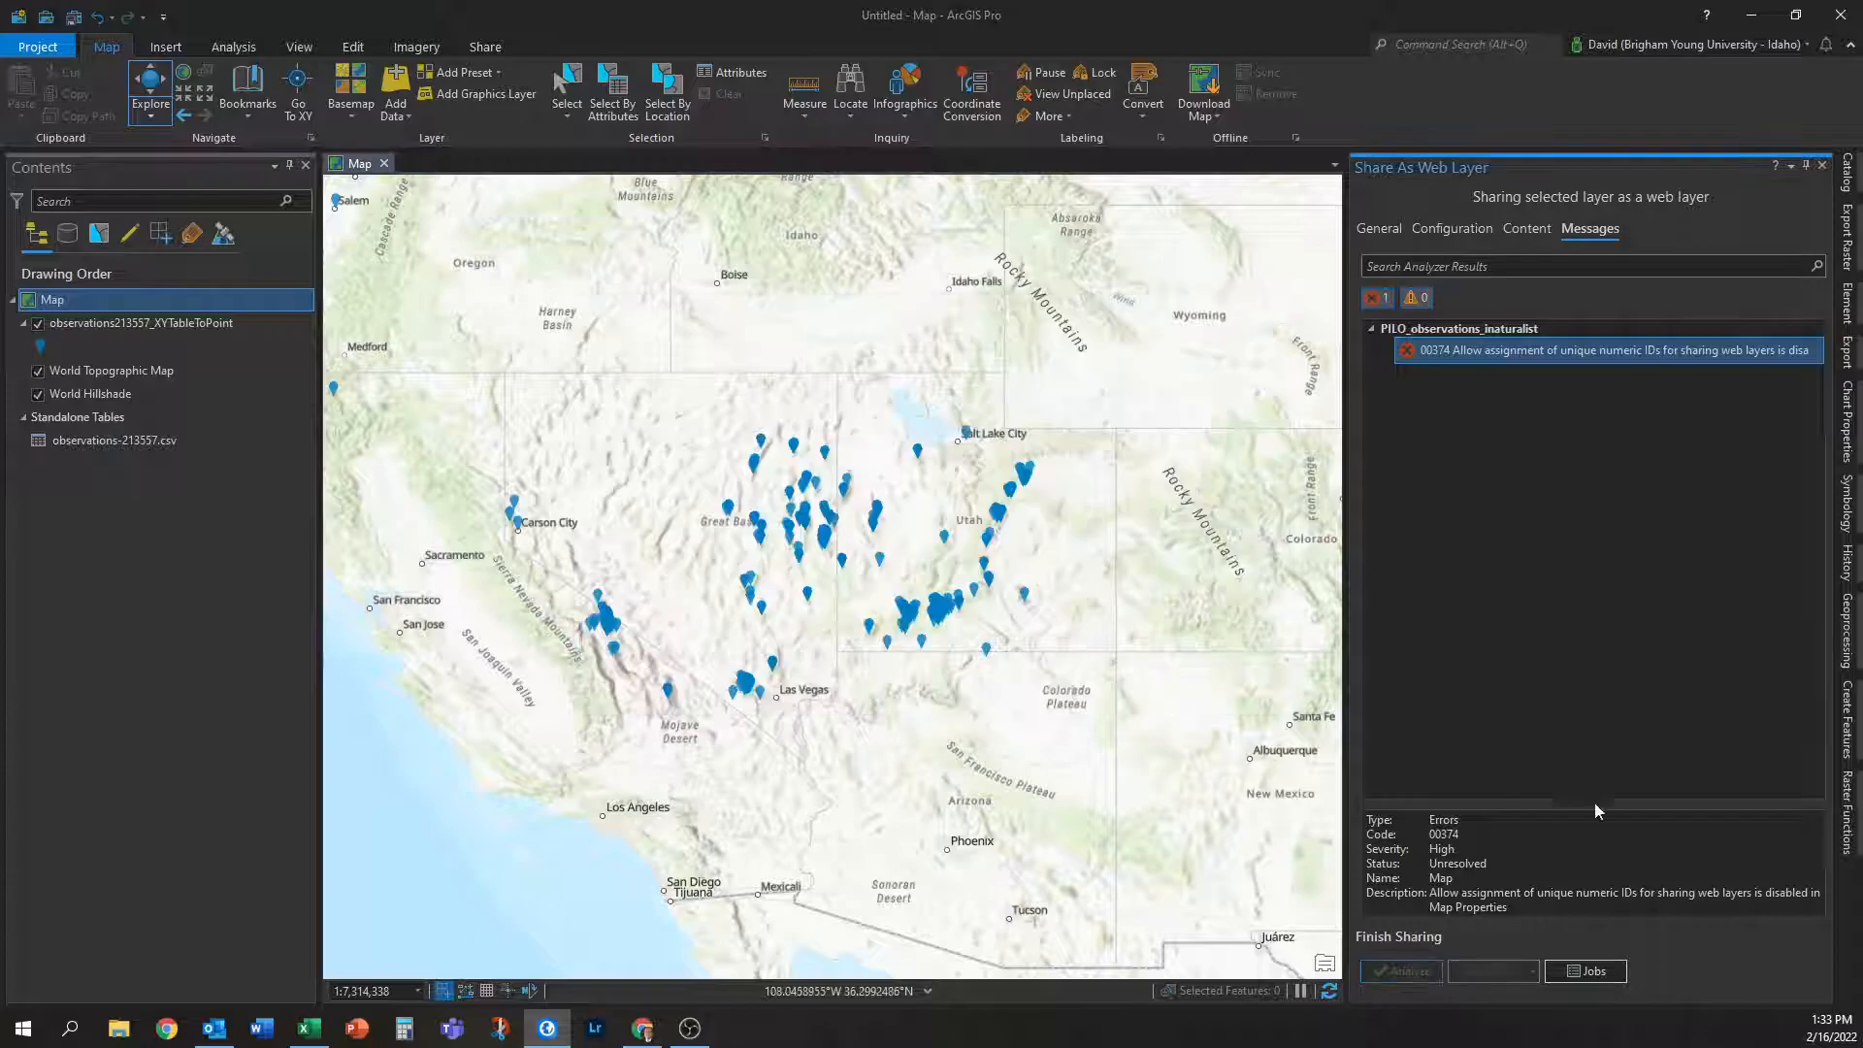
Re-analyze with no errors, publish the observations web layer, and switch to Chrome.
{"action": "left_click", "coordinate": [1401, 970]}
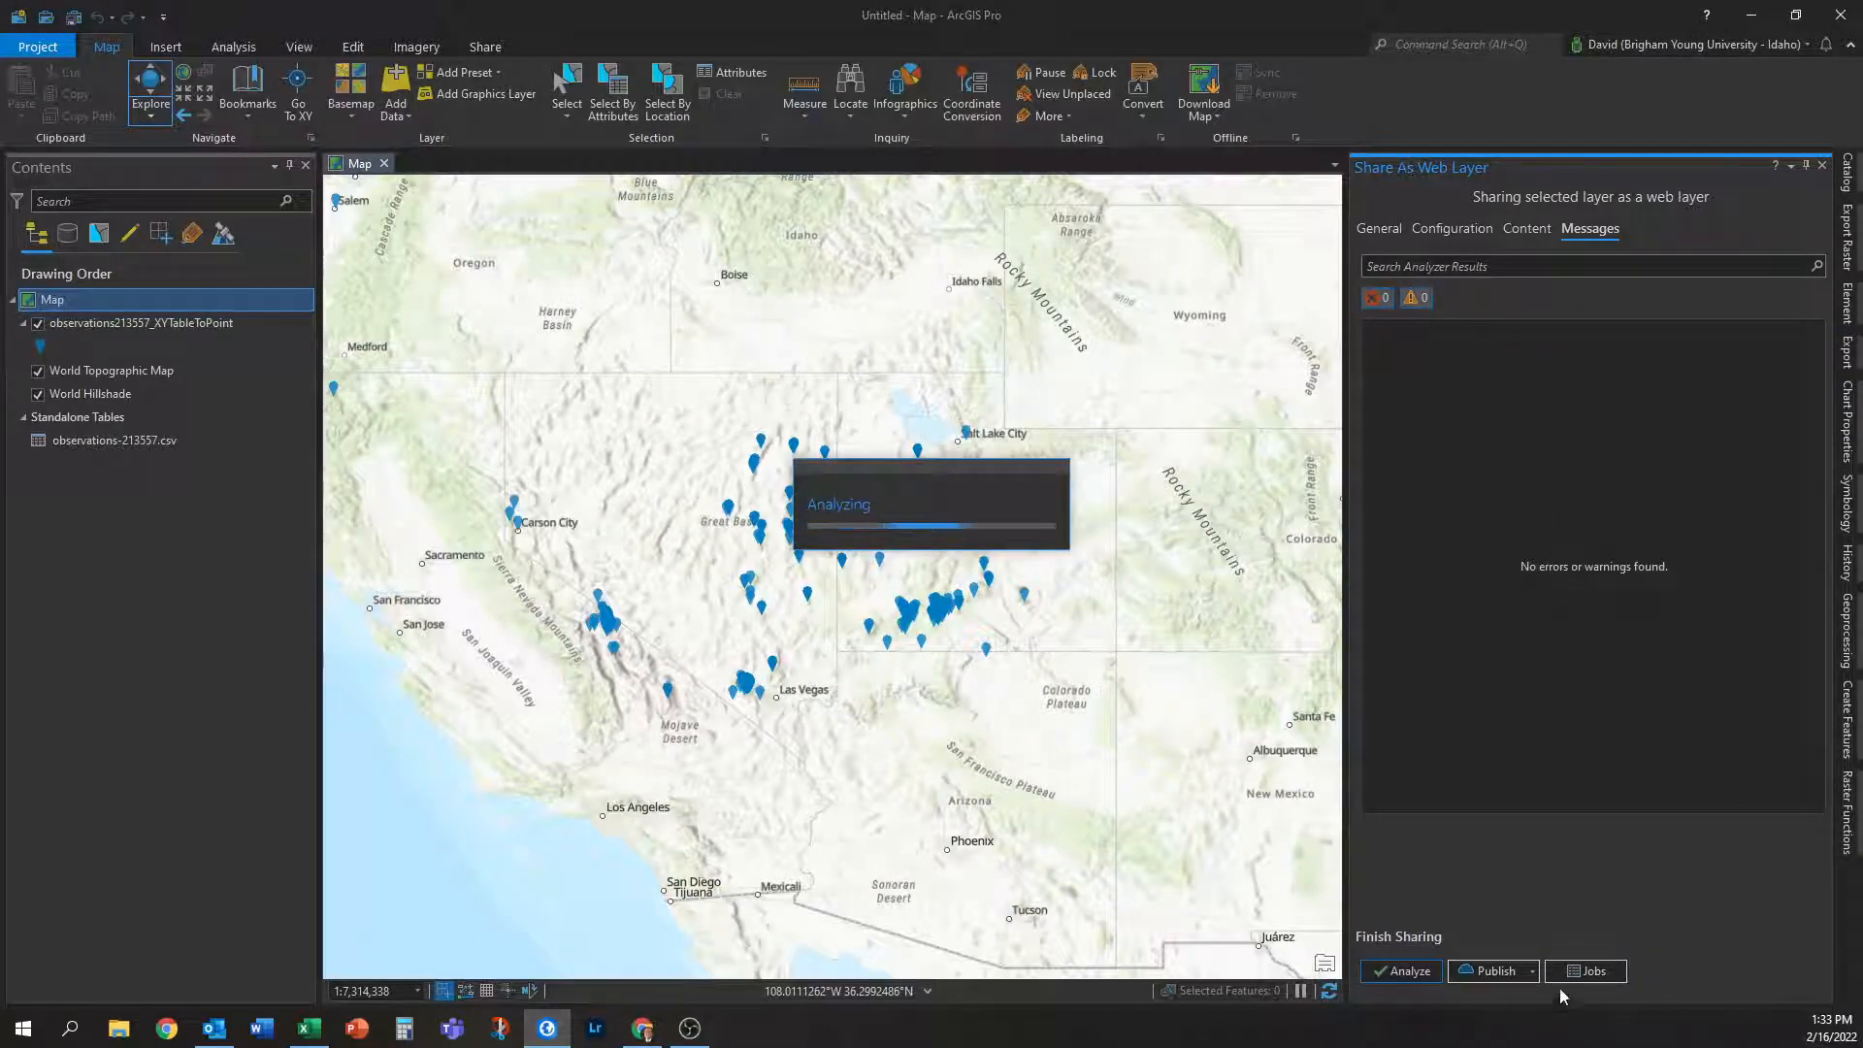
{"action": "left_click", "coordinate": [1482, 966]}
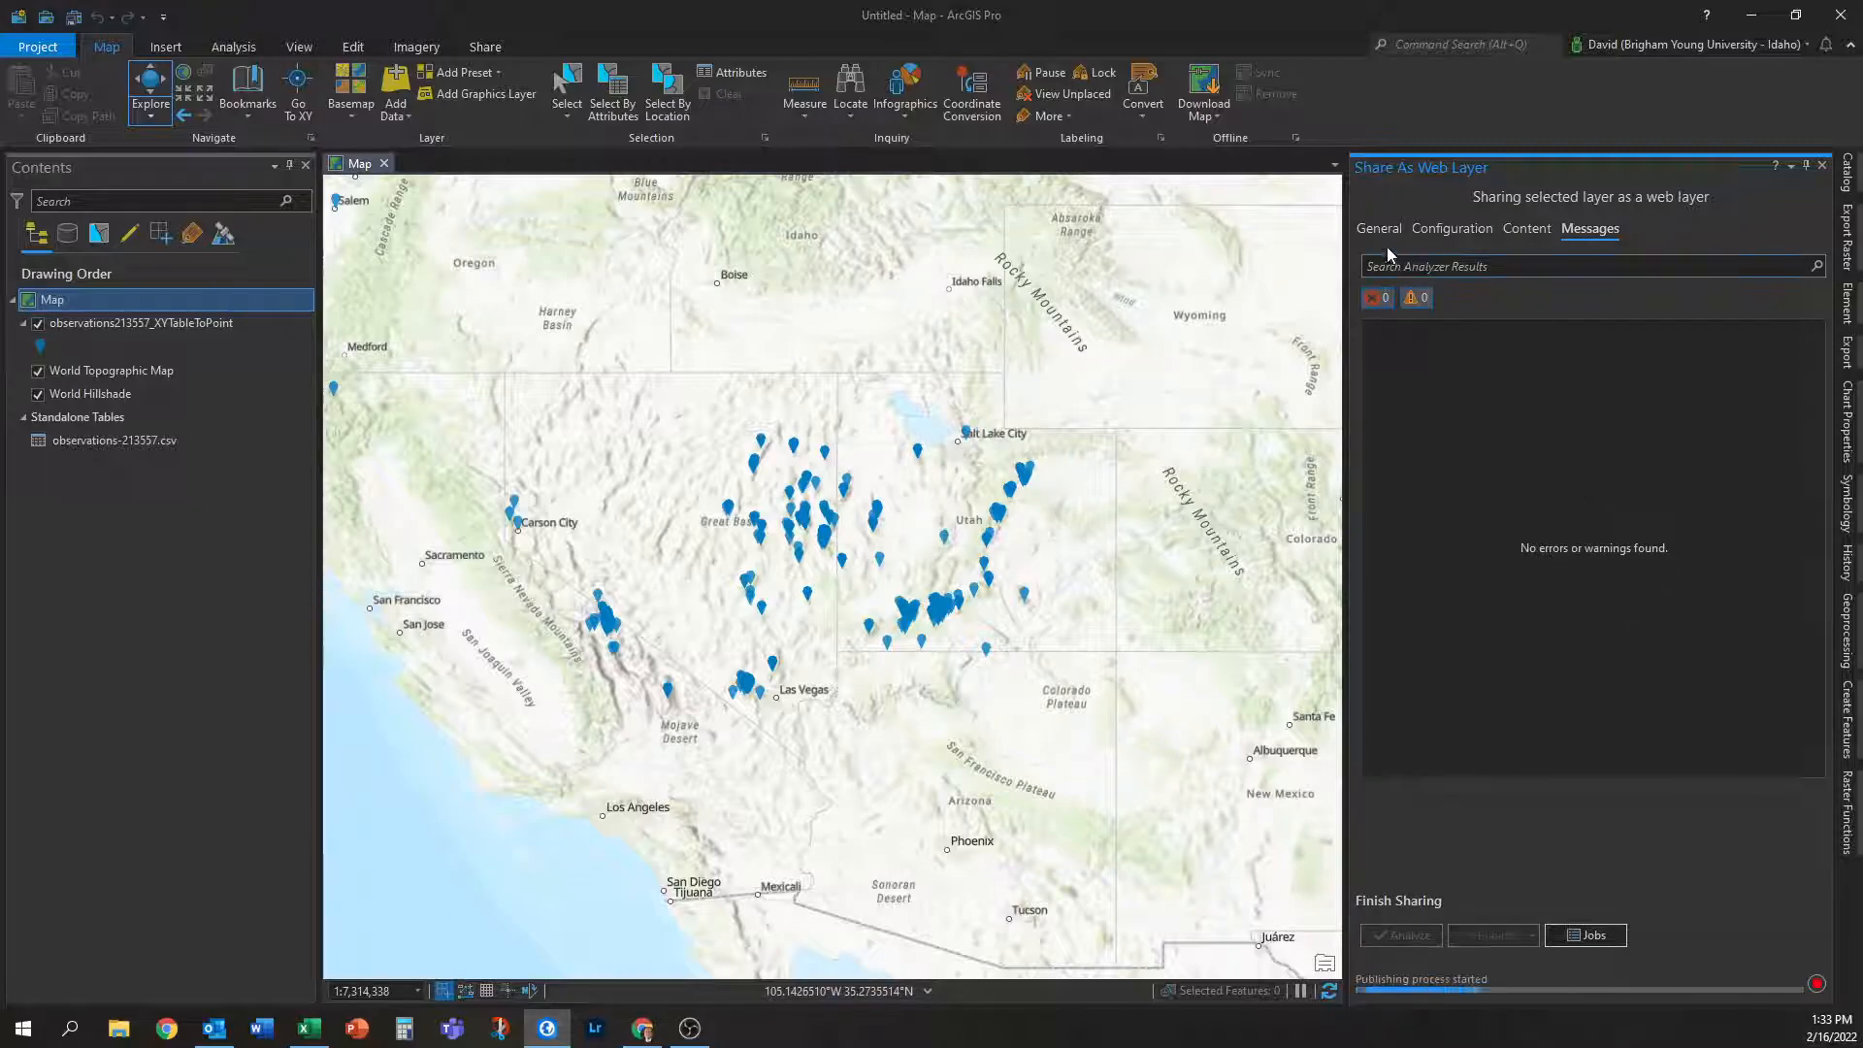
{"action": "left_click", "coordinate": [1364, 230]}
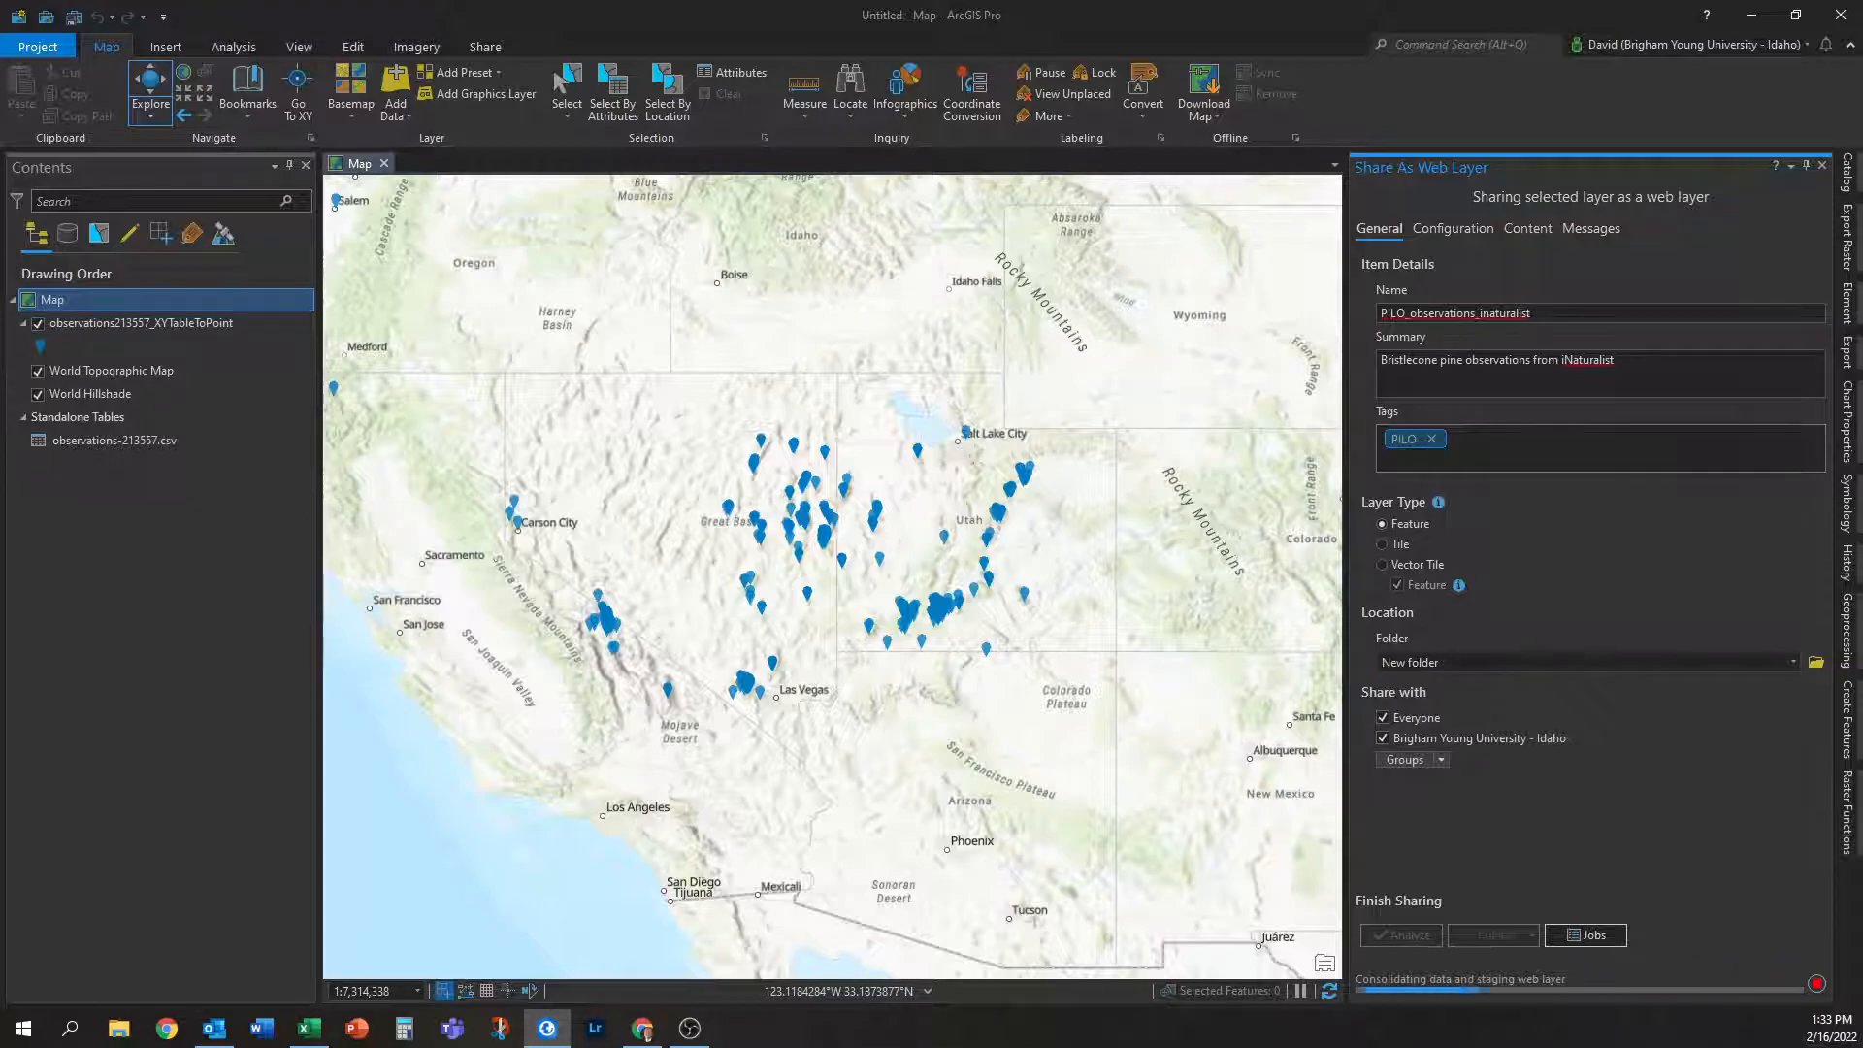
{"action": "key", "text": "alt+Tab"}
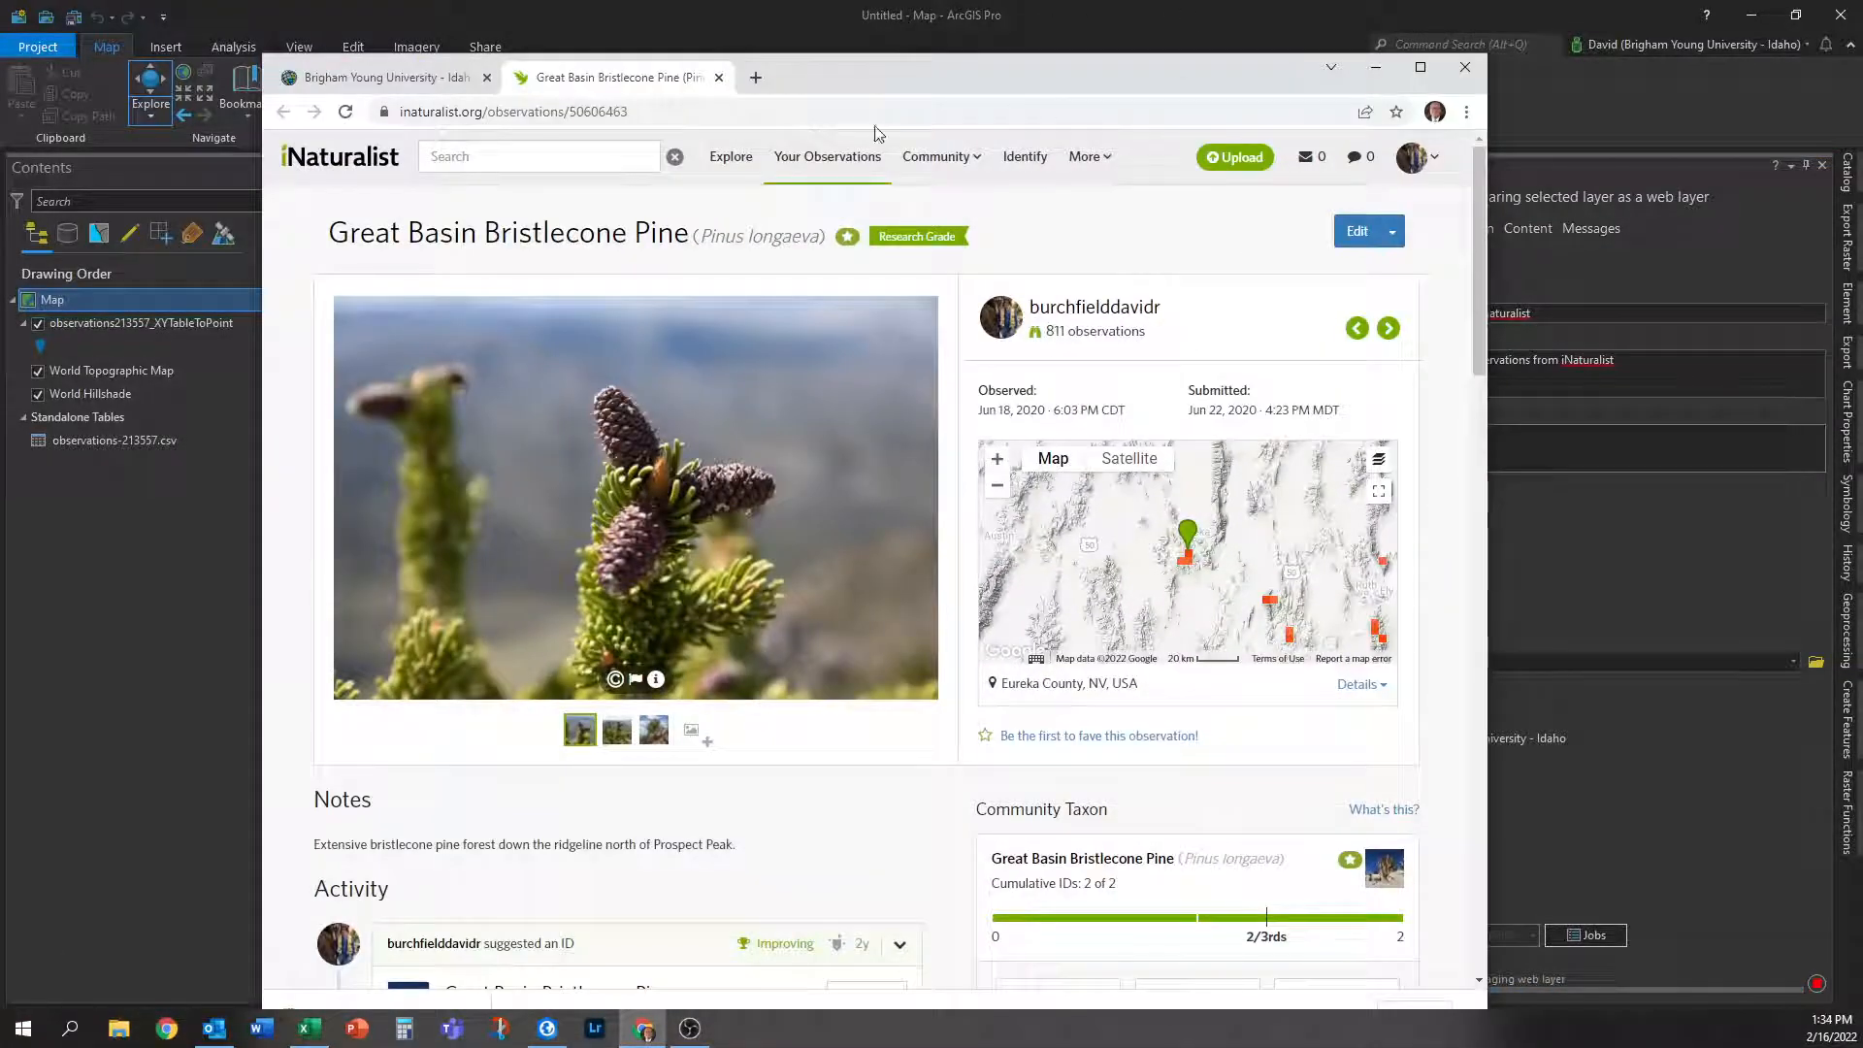
Show the organization overview beside ArcGIS Pro's publishing progress, then go to My Content.
{"action": "left_click", "coordinate": [373, 78]}
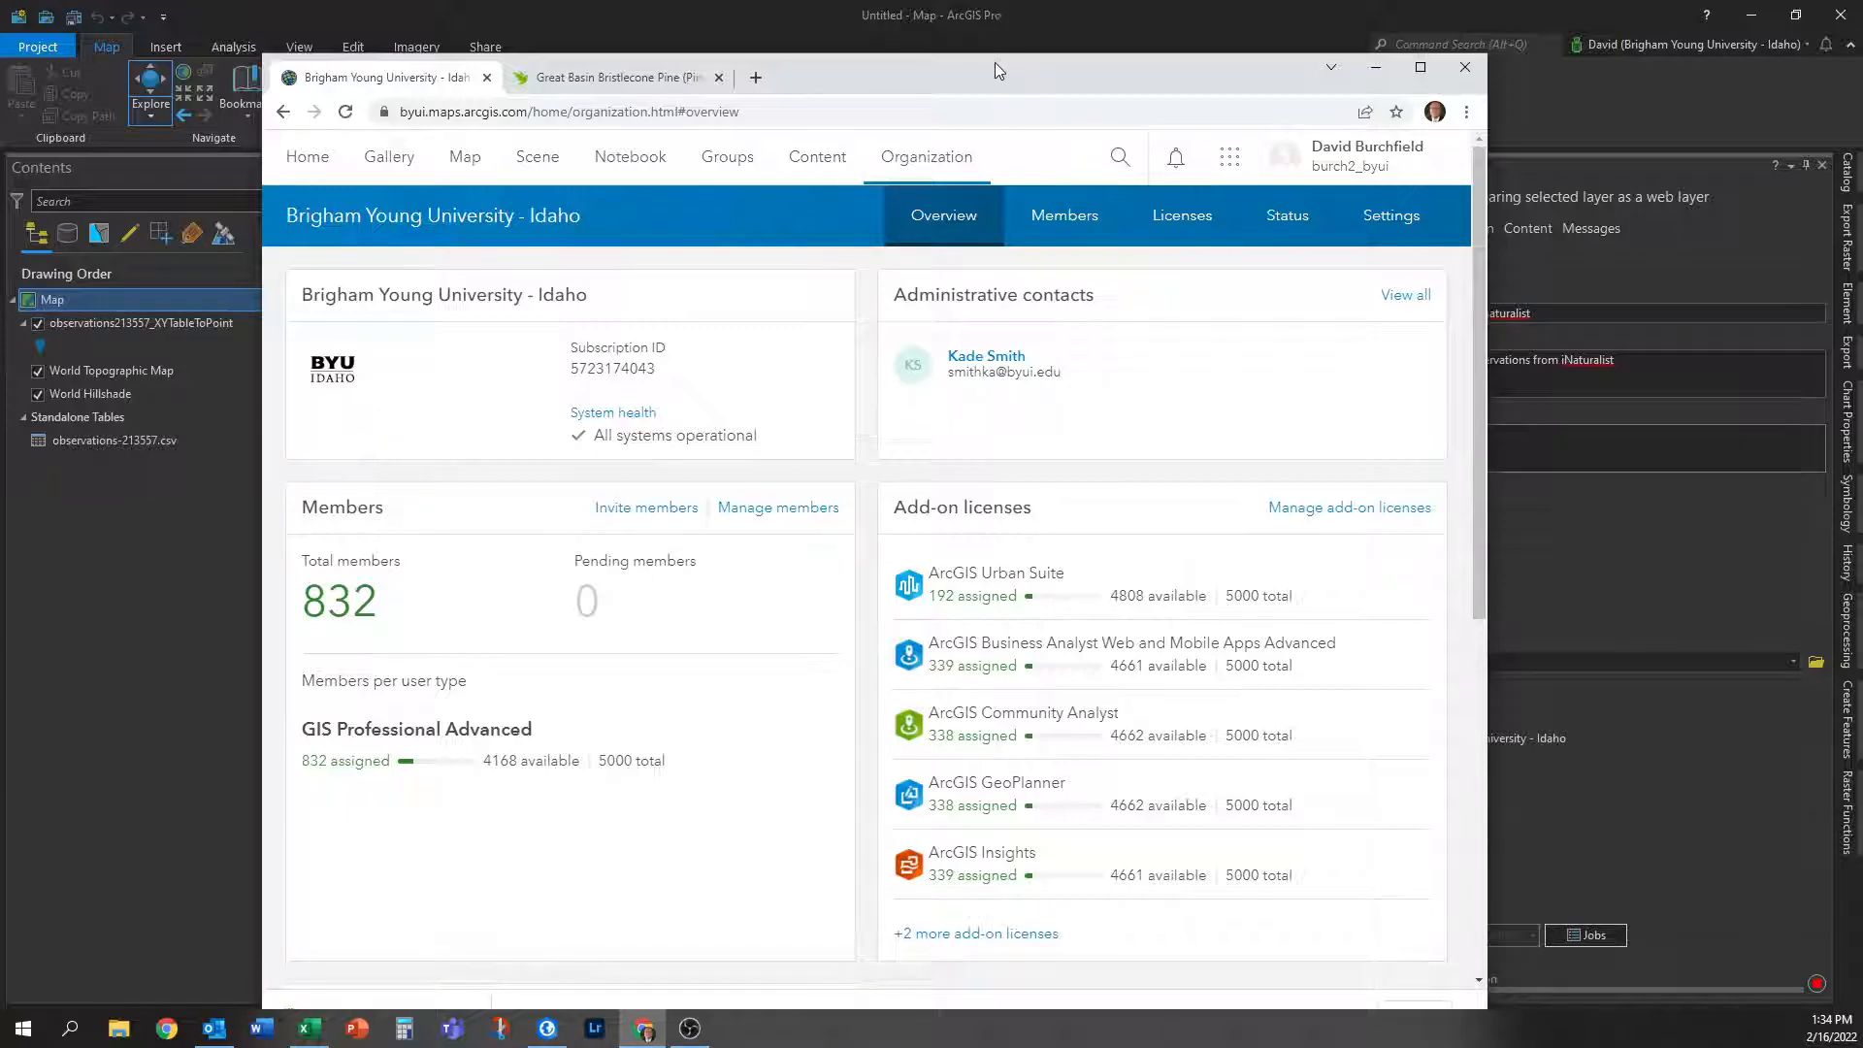
{"action": "left_click_drag", "start_coordinate": [995, 64], "coordinate": [804, 45]}
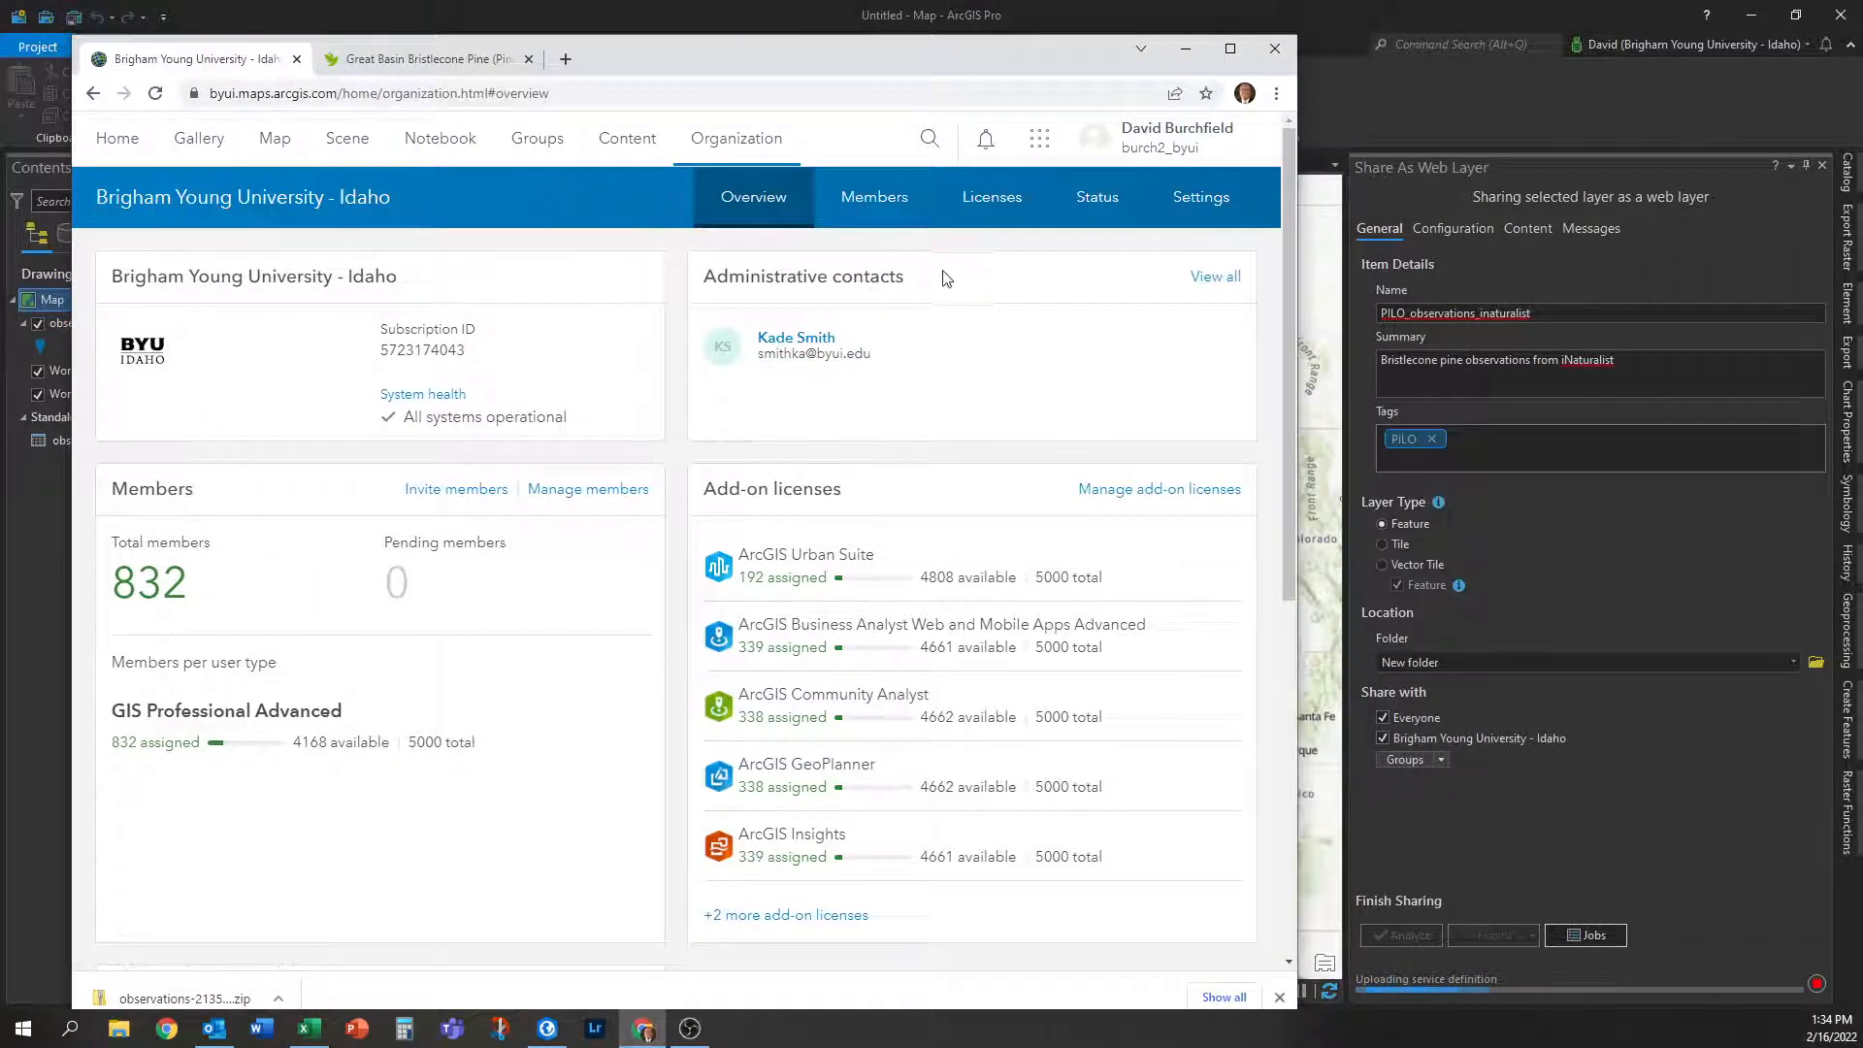
{"action": "left_click", "coordinate": [649, 154]}
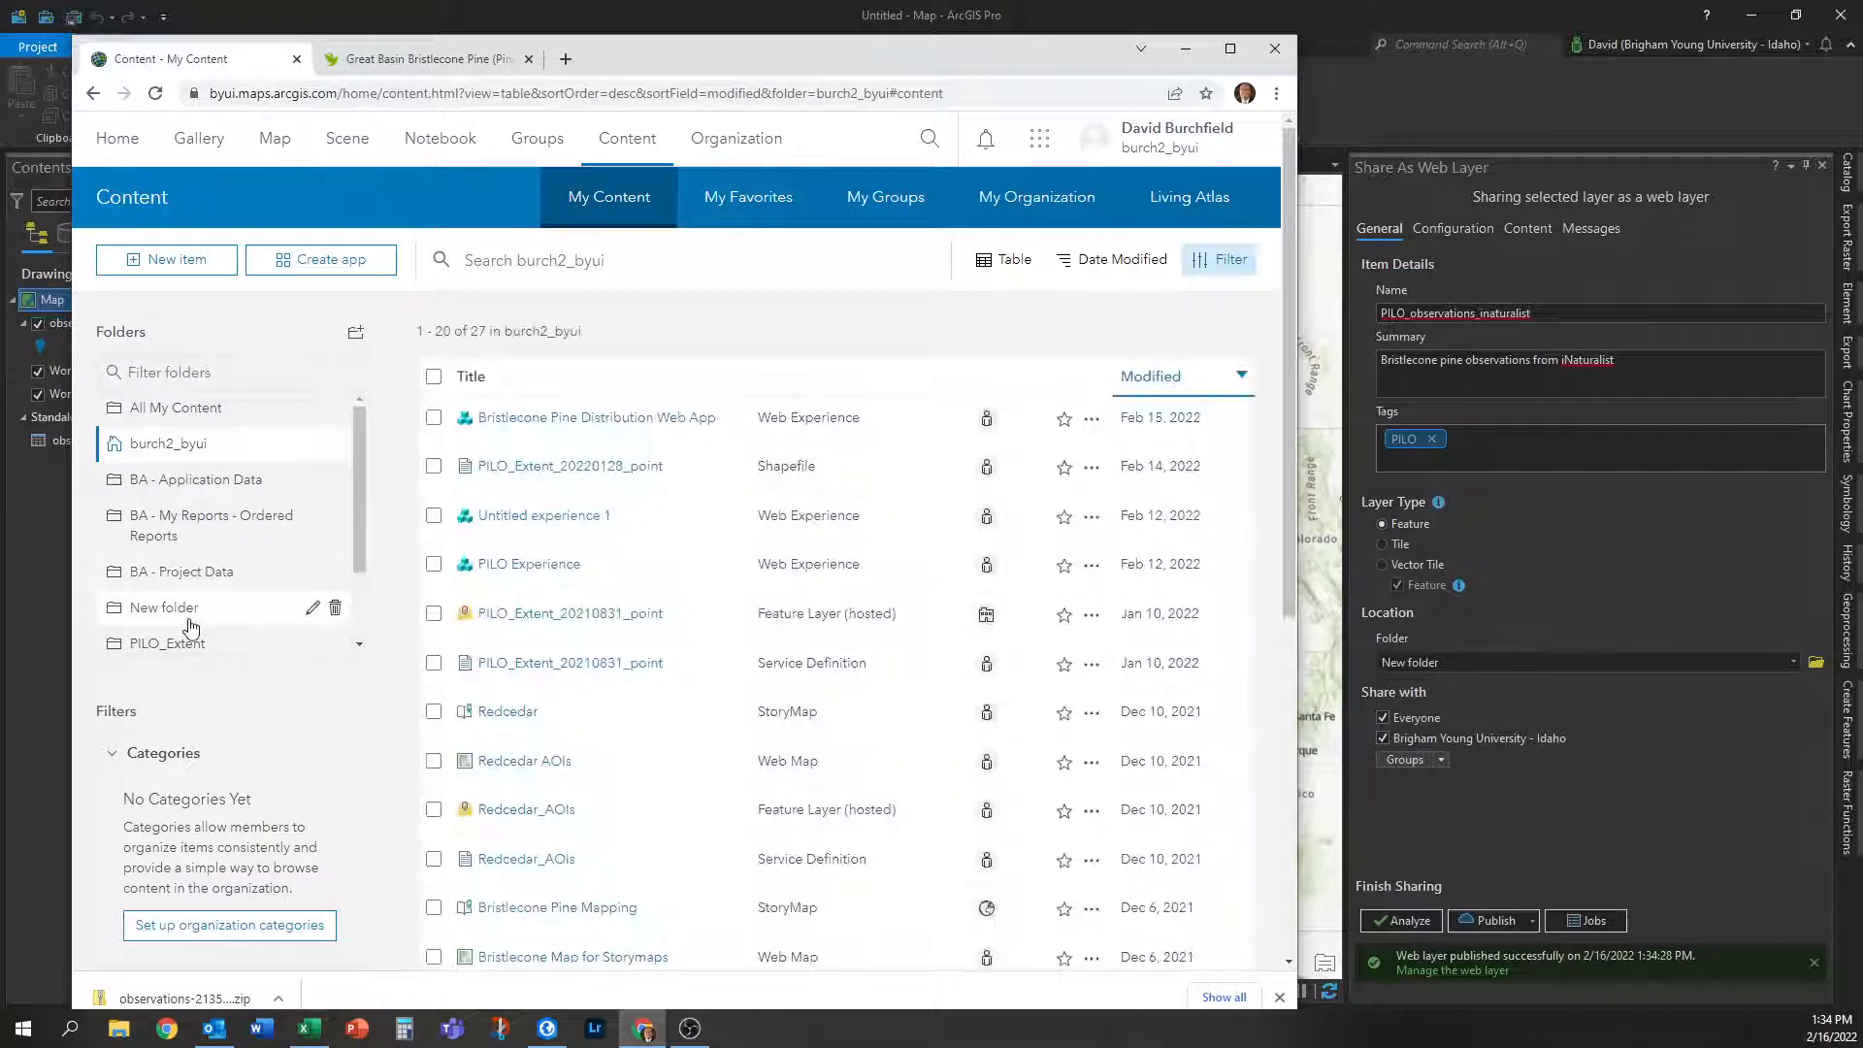
Rename New folder to iNaturalist_Web_Map and open the PILO_observations_inaturalist item page.
{"action": "left_click", "coordinate": [228, 612]}
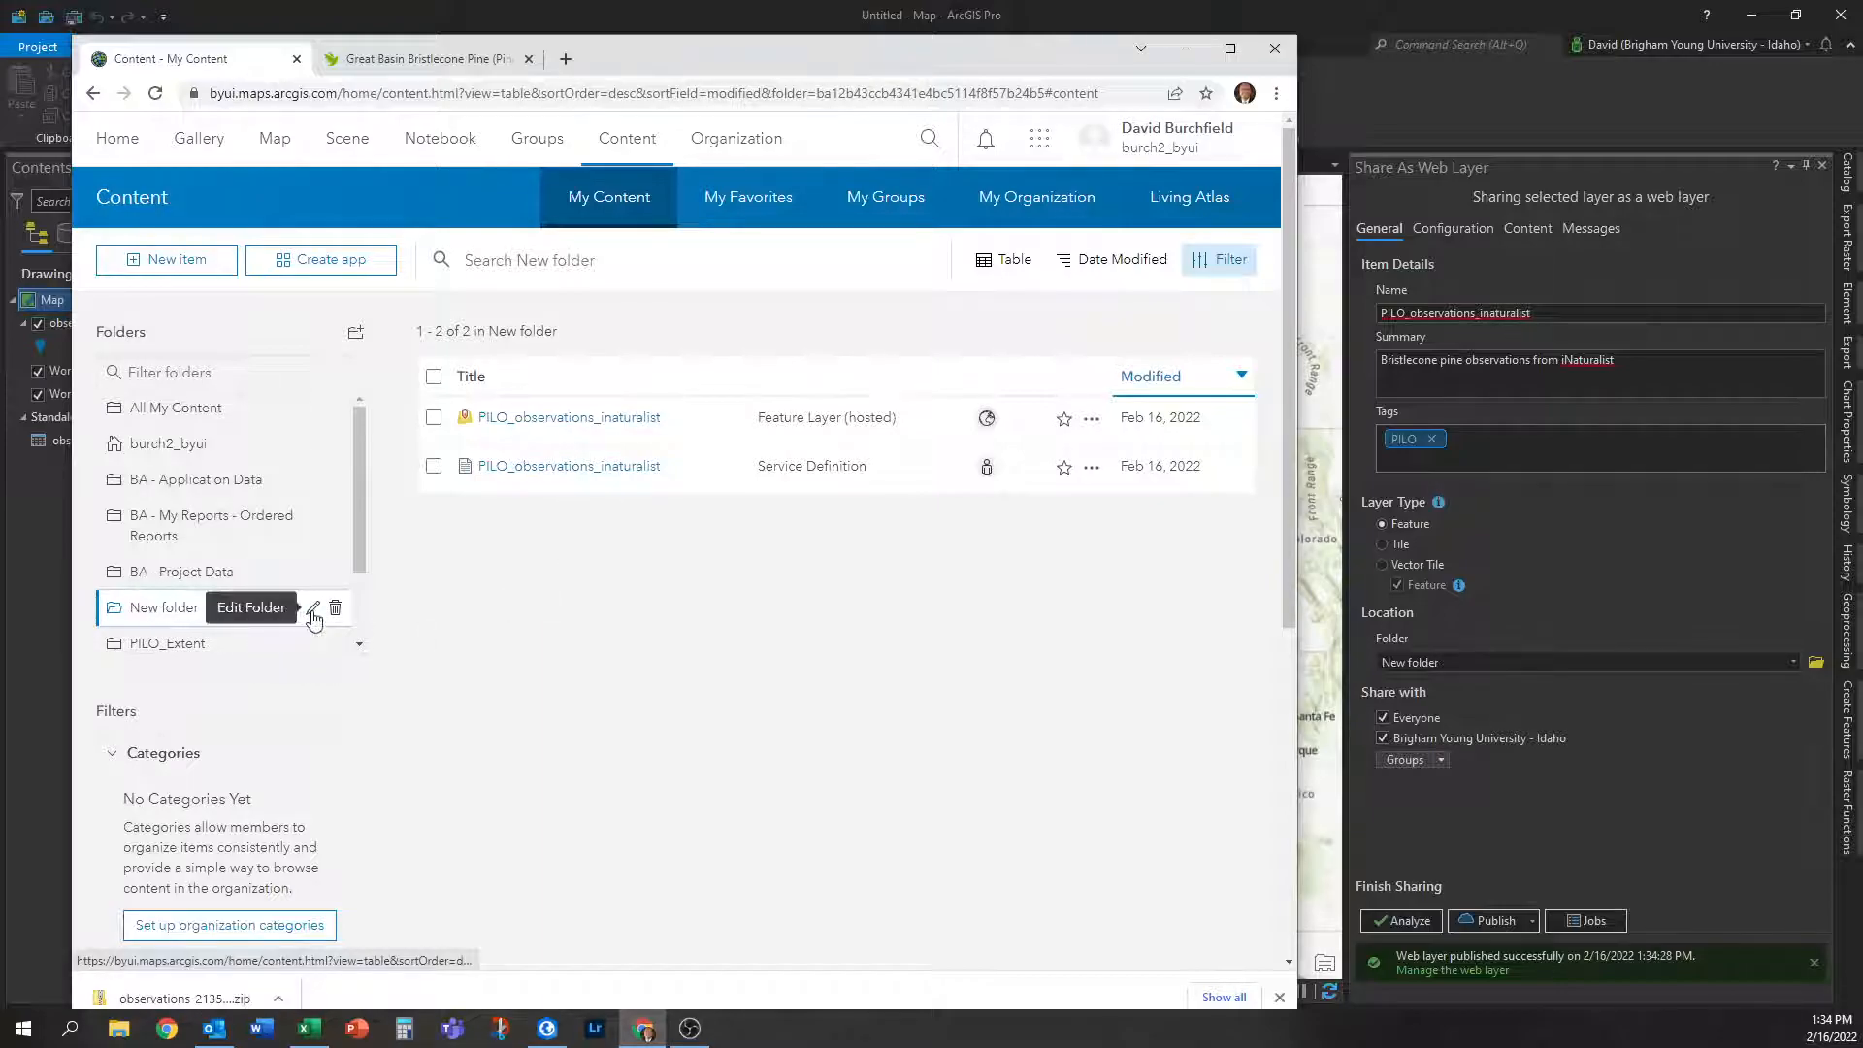
{"action": "left_click", "coordinate": [312, 608]}
{"action": "triple_click", "coordinate": [182, 608]}
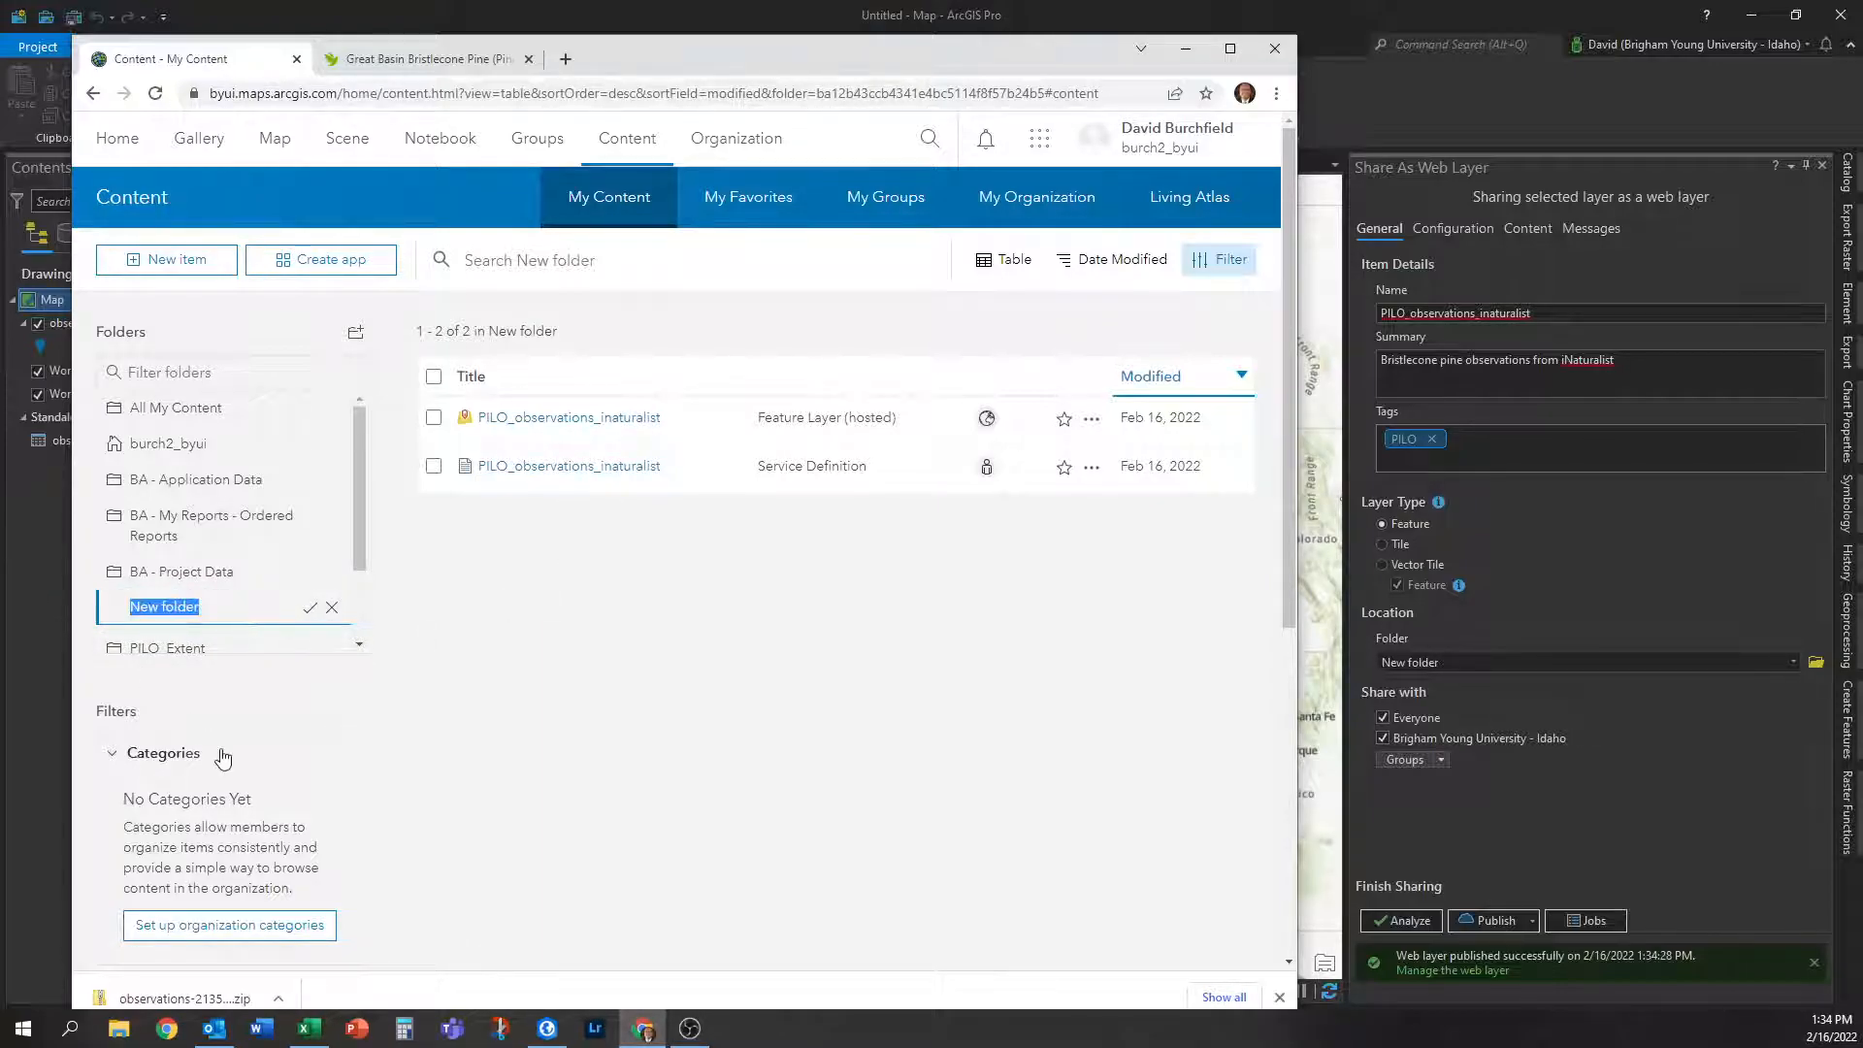
{"action": "type", "text": "iNaturalist_Web_Map"}
{"action": "key", "text": "Return"}
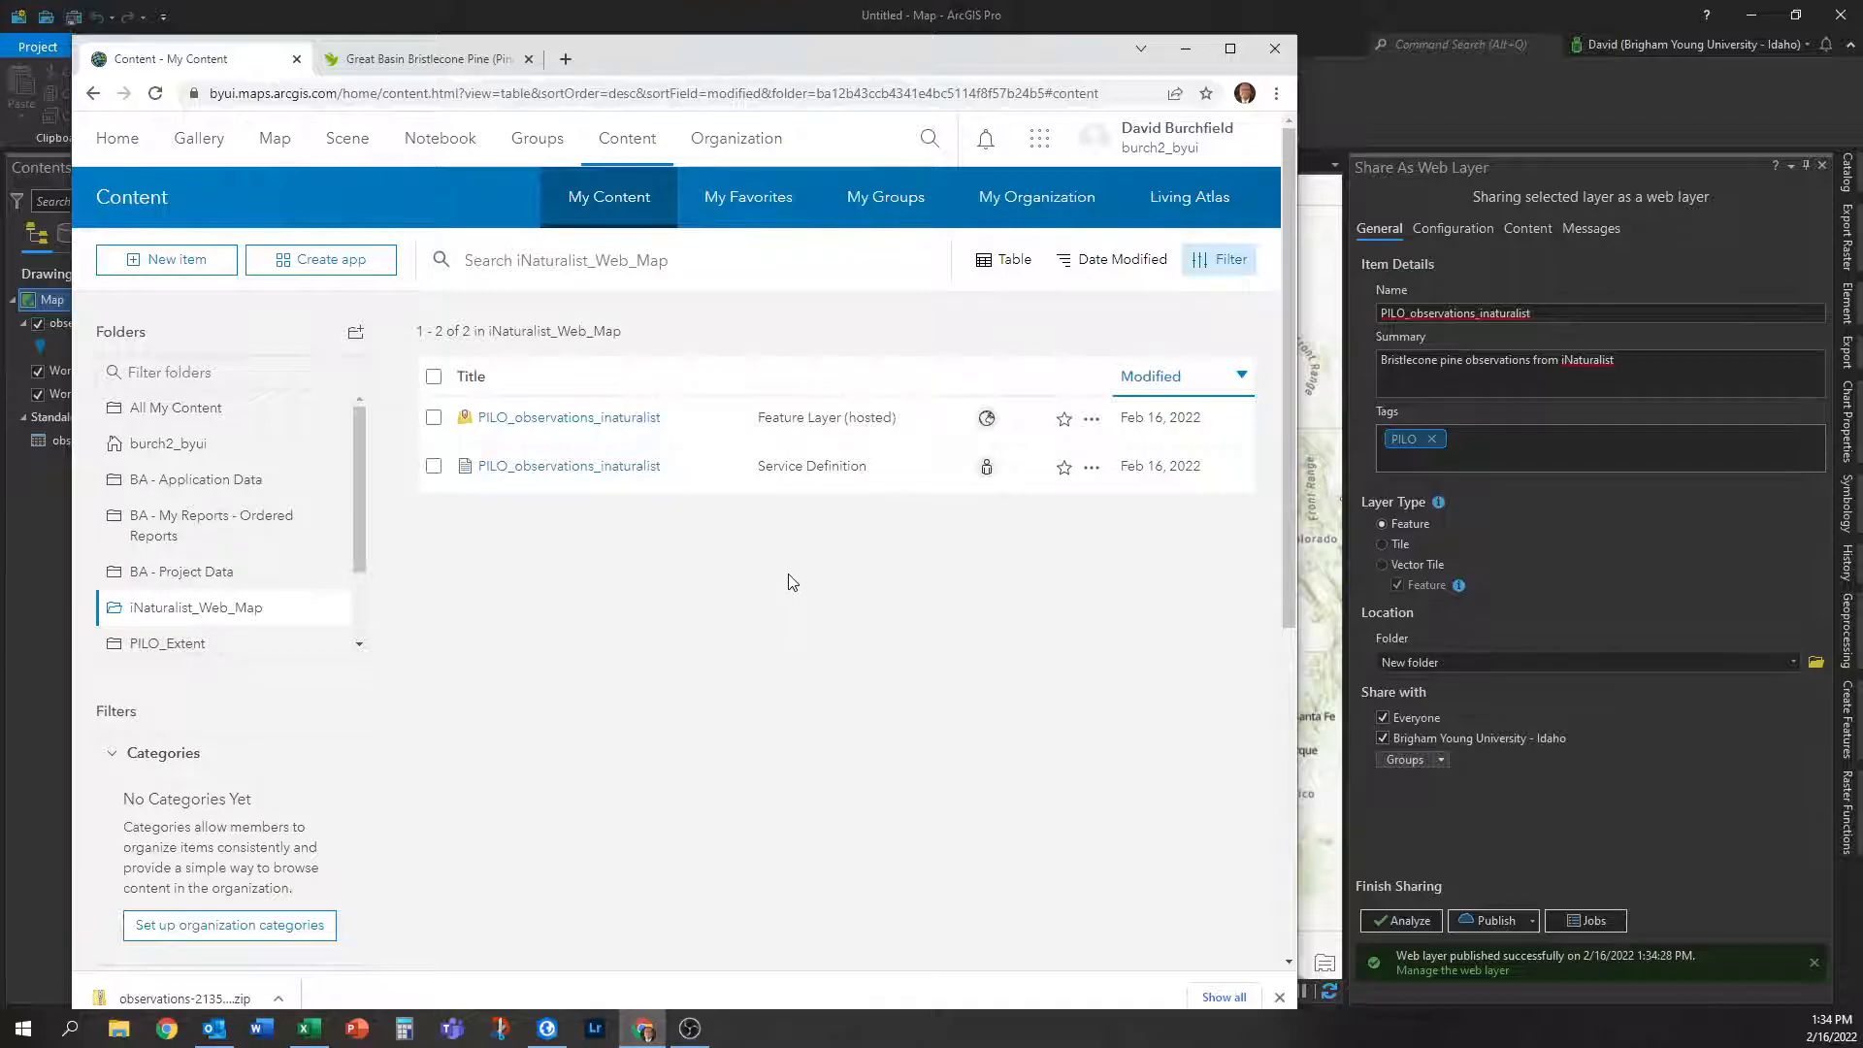
{"action": "left_click", "coordinate": [565, 427]}
Maximize Chrome and open the PILO observations layer in Map Viewer Classic.
{"action": "left_click", "coordinate": [1225, 53]}
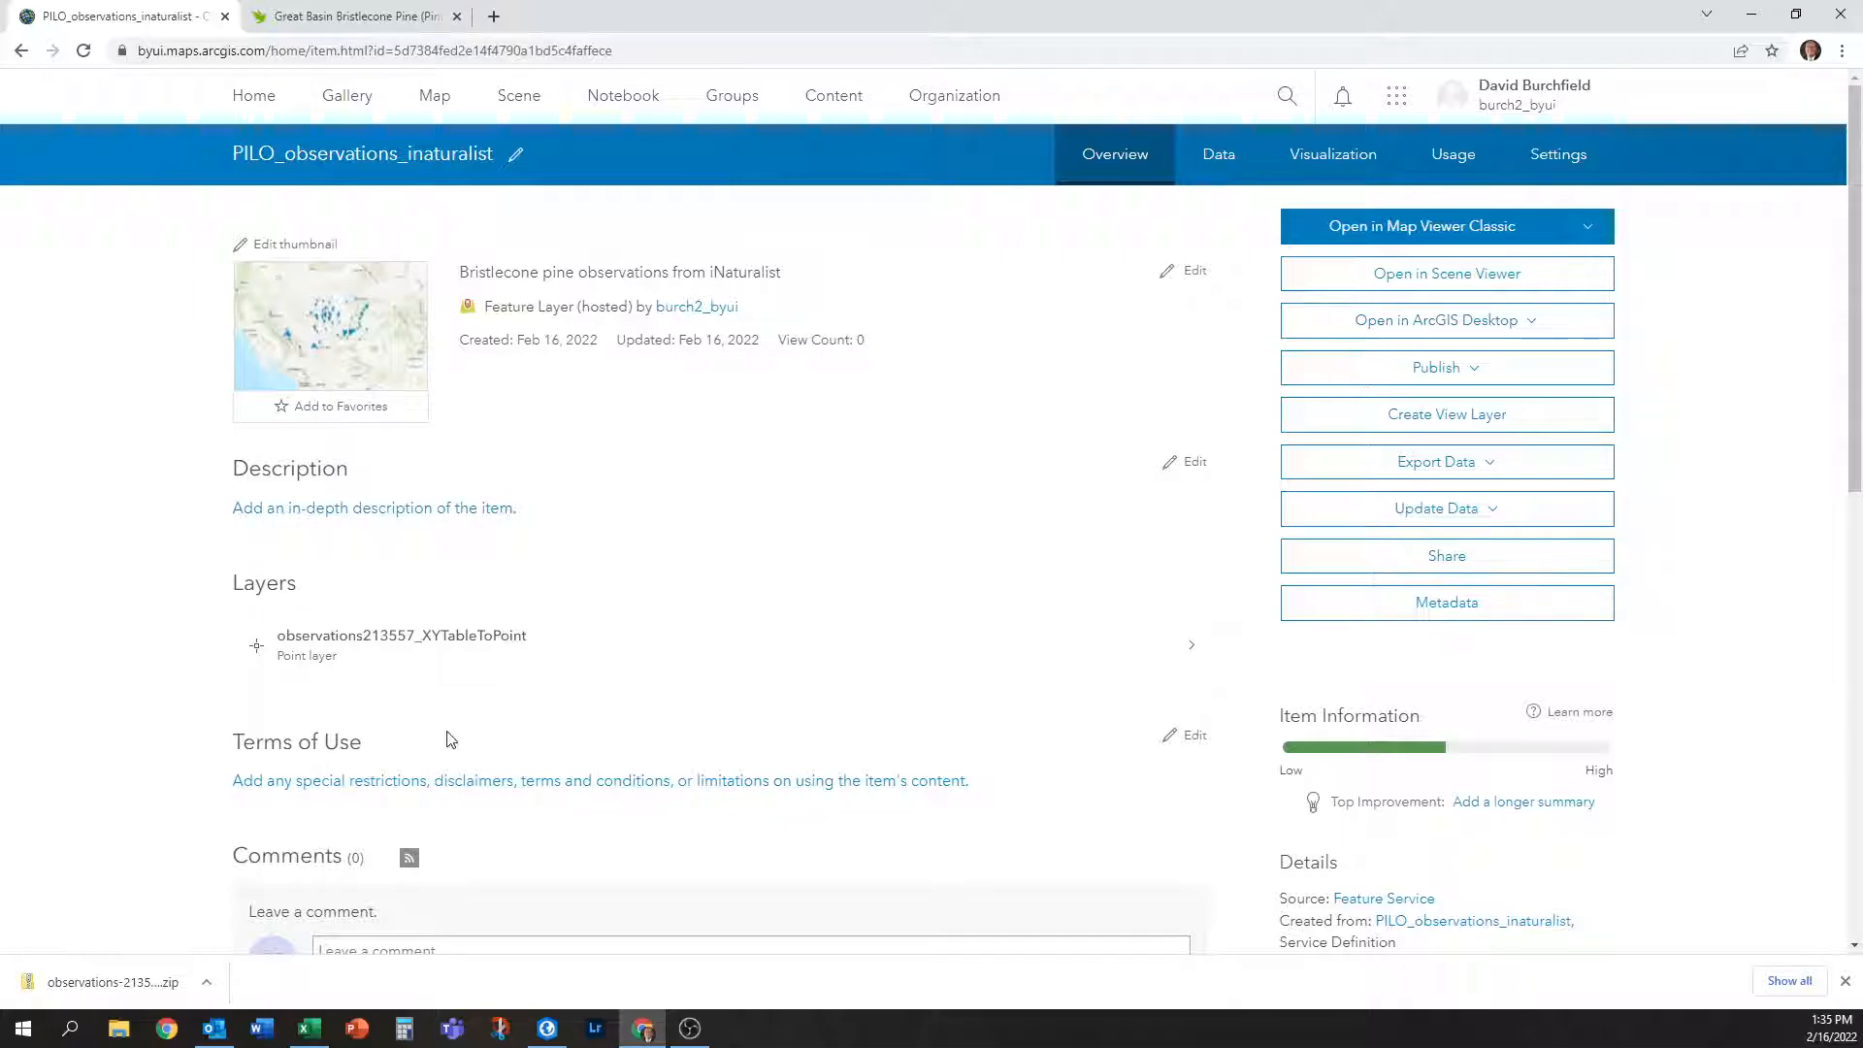
{"action": "scroll", "coordinate": [1165, 747], "scroll_direction": "down", "scroll_amount": 2}
{"action": "scroll", "coordinate": [1174, 767], "scroll_direction": "down", "scroll_amount": 4}
{"action": "scroll", "coordinate": [1198, 811], "scroll_direction": "up", "scroll_amount": 6}
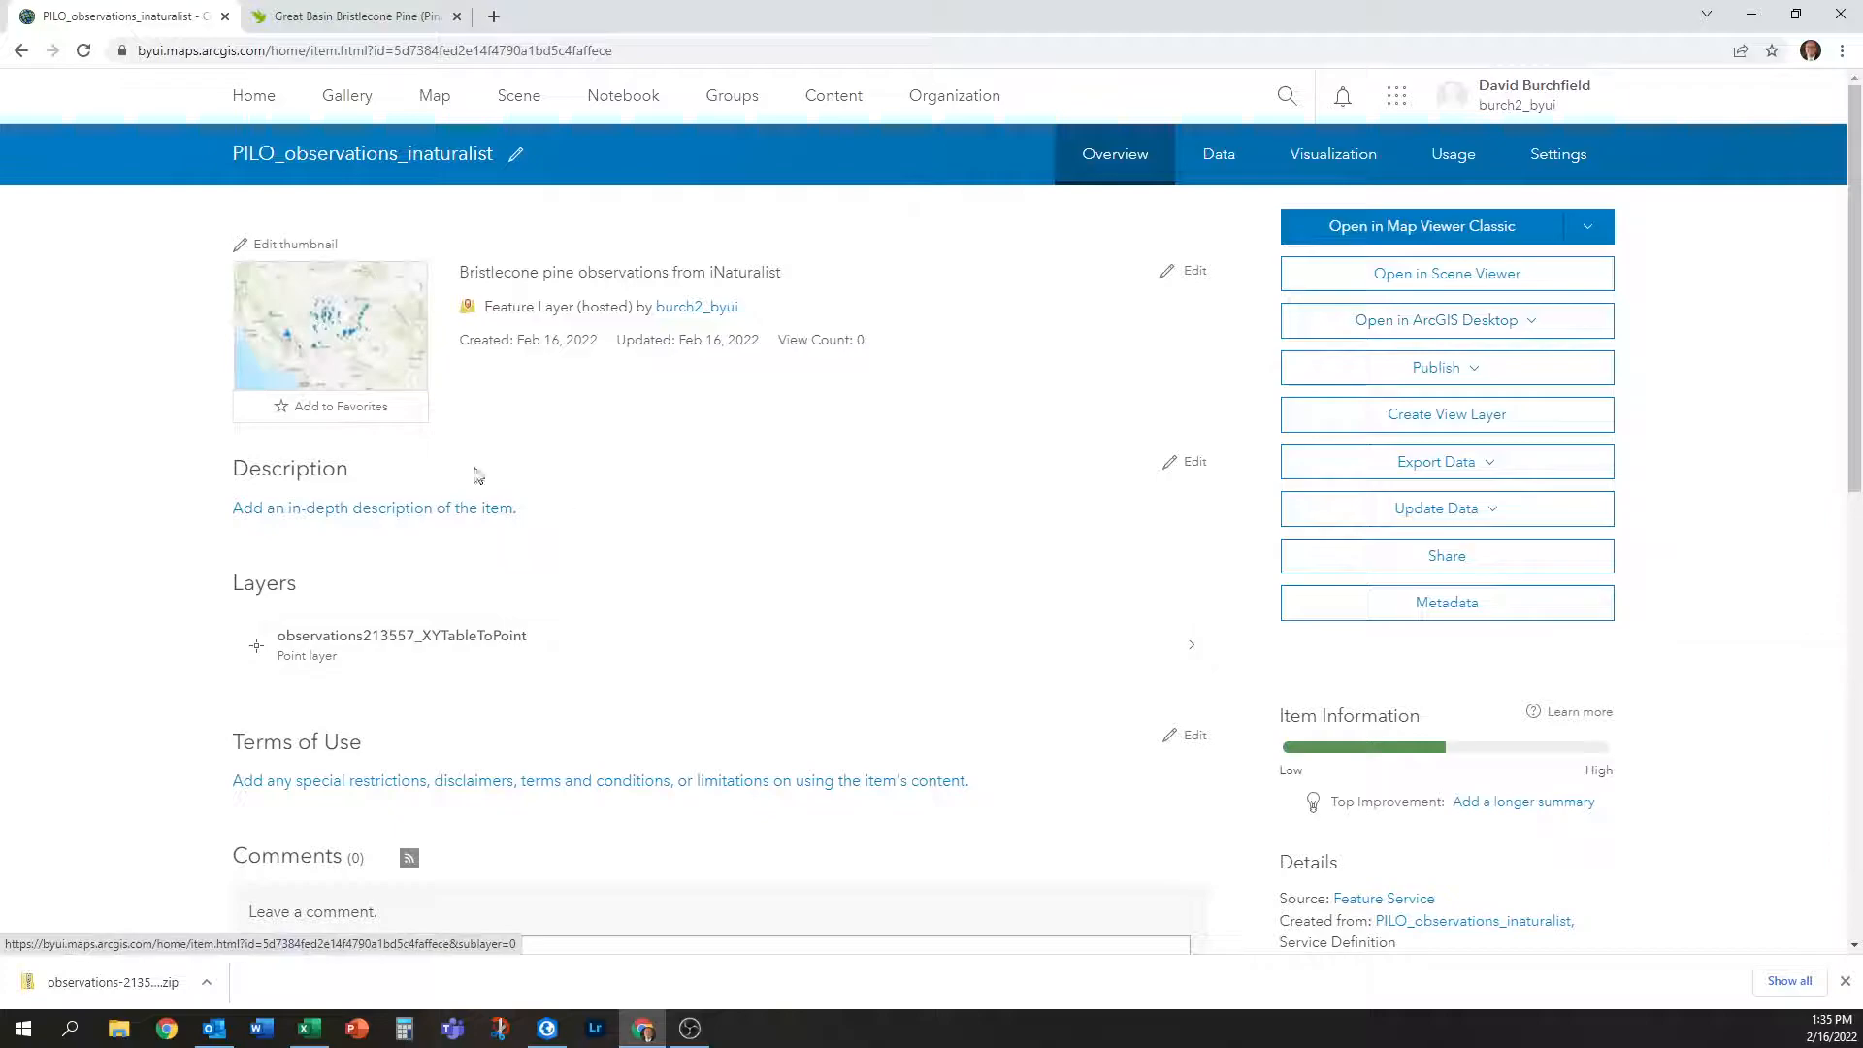
{"action": "left_click", "coordinate": [335, 310]}
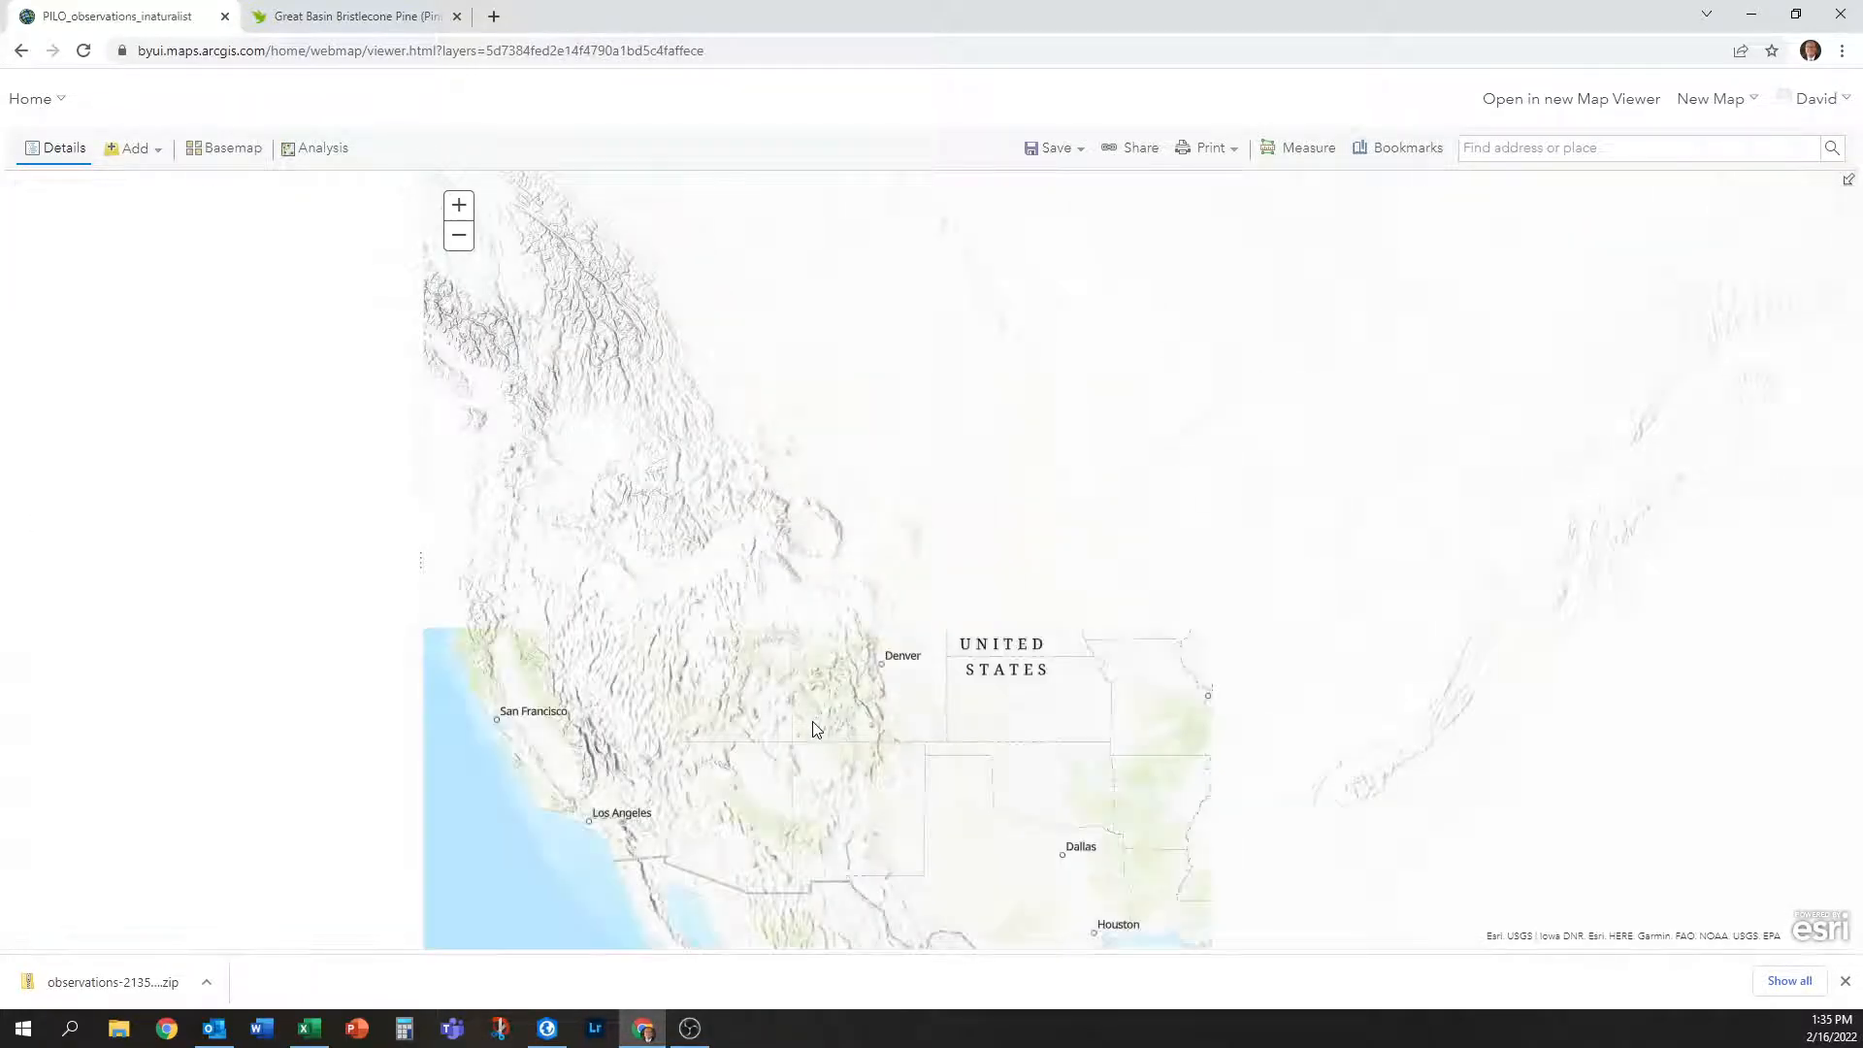
Pan and zoom the map to the bristlecone points clustered across Nevada and Utah.
{"action": "left_click_drag", "start_coordinate": [786, 784], "coordinate": [956, 747]}
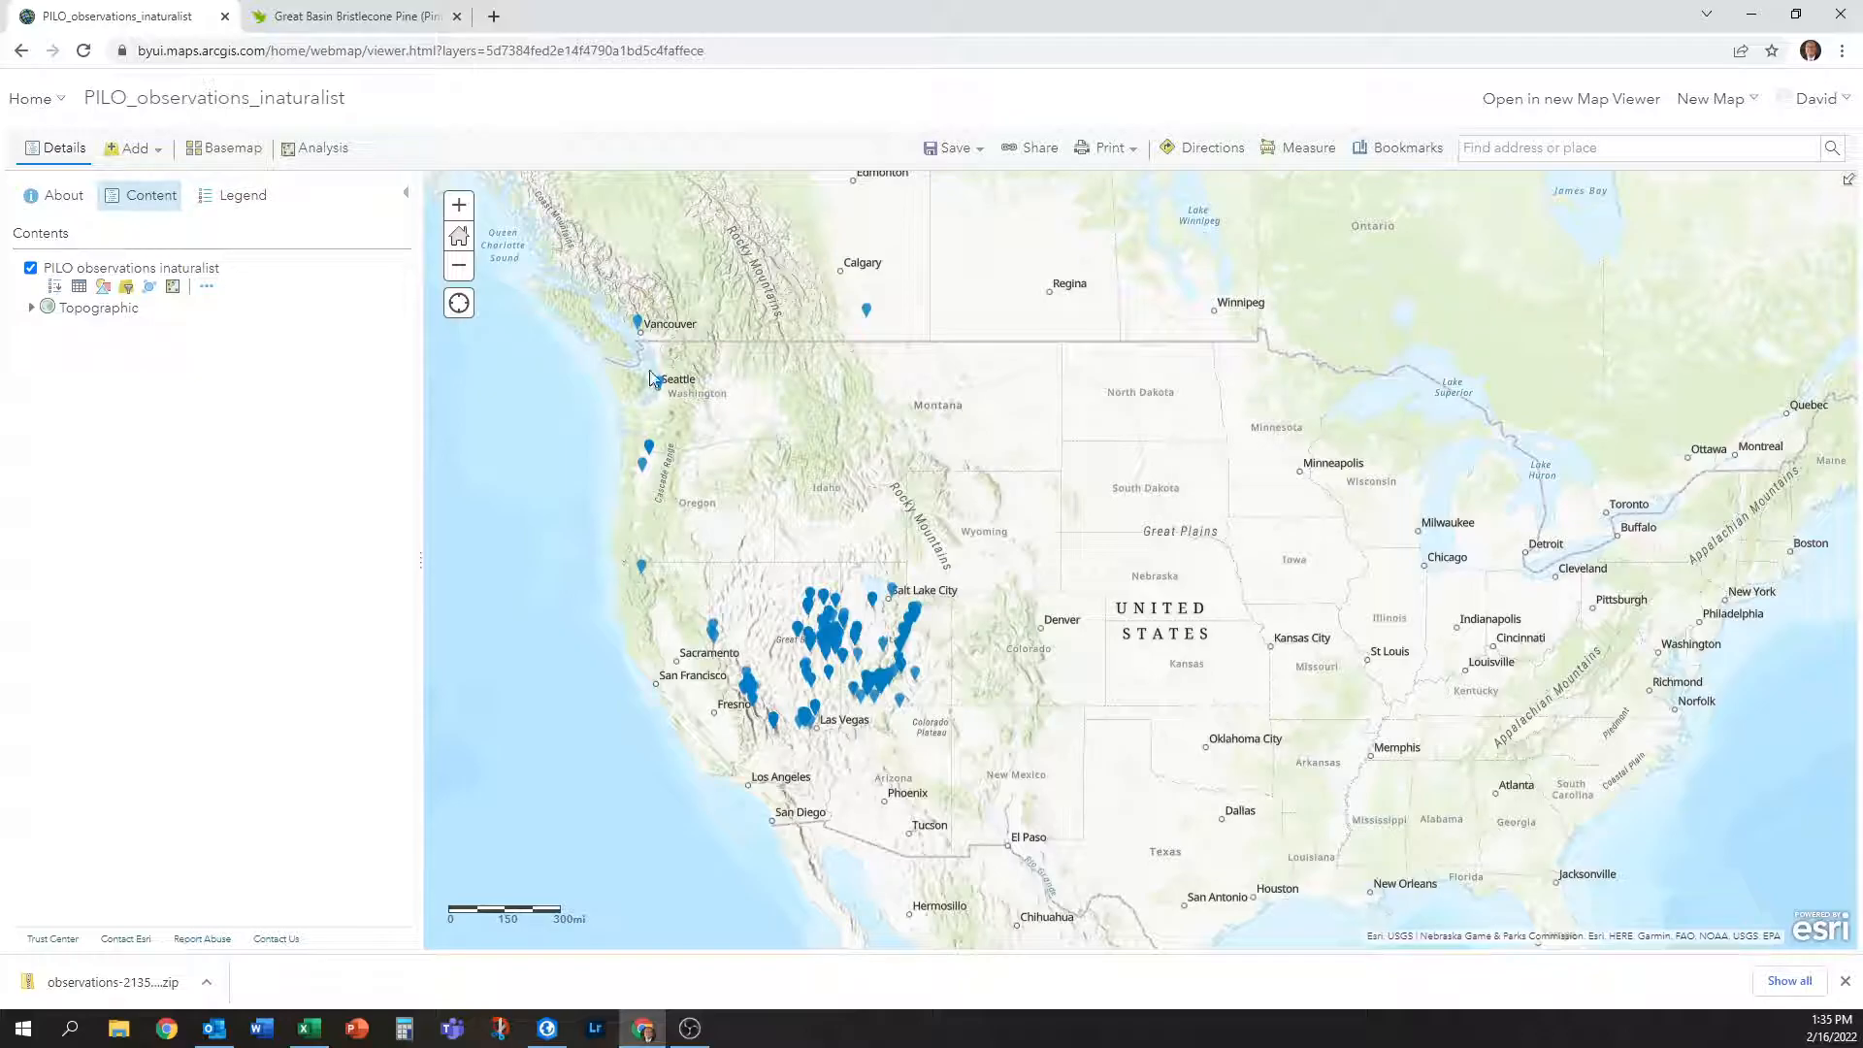
{"action": "left_click_drag", "start_coordinate": [1495, 596], "coordinate": [1095, 591]}
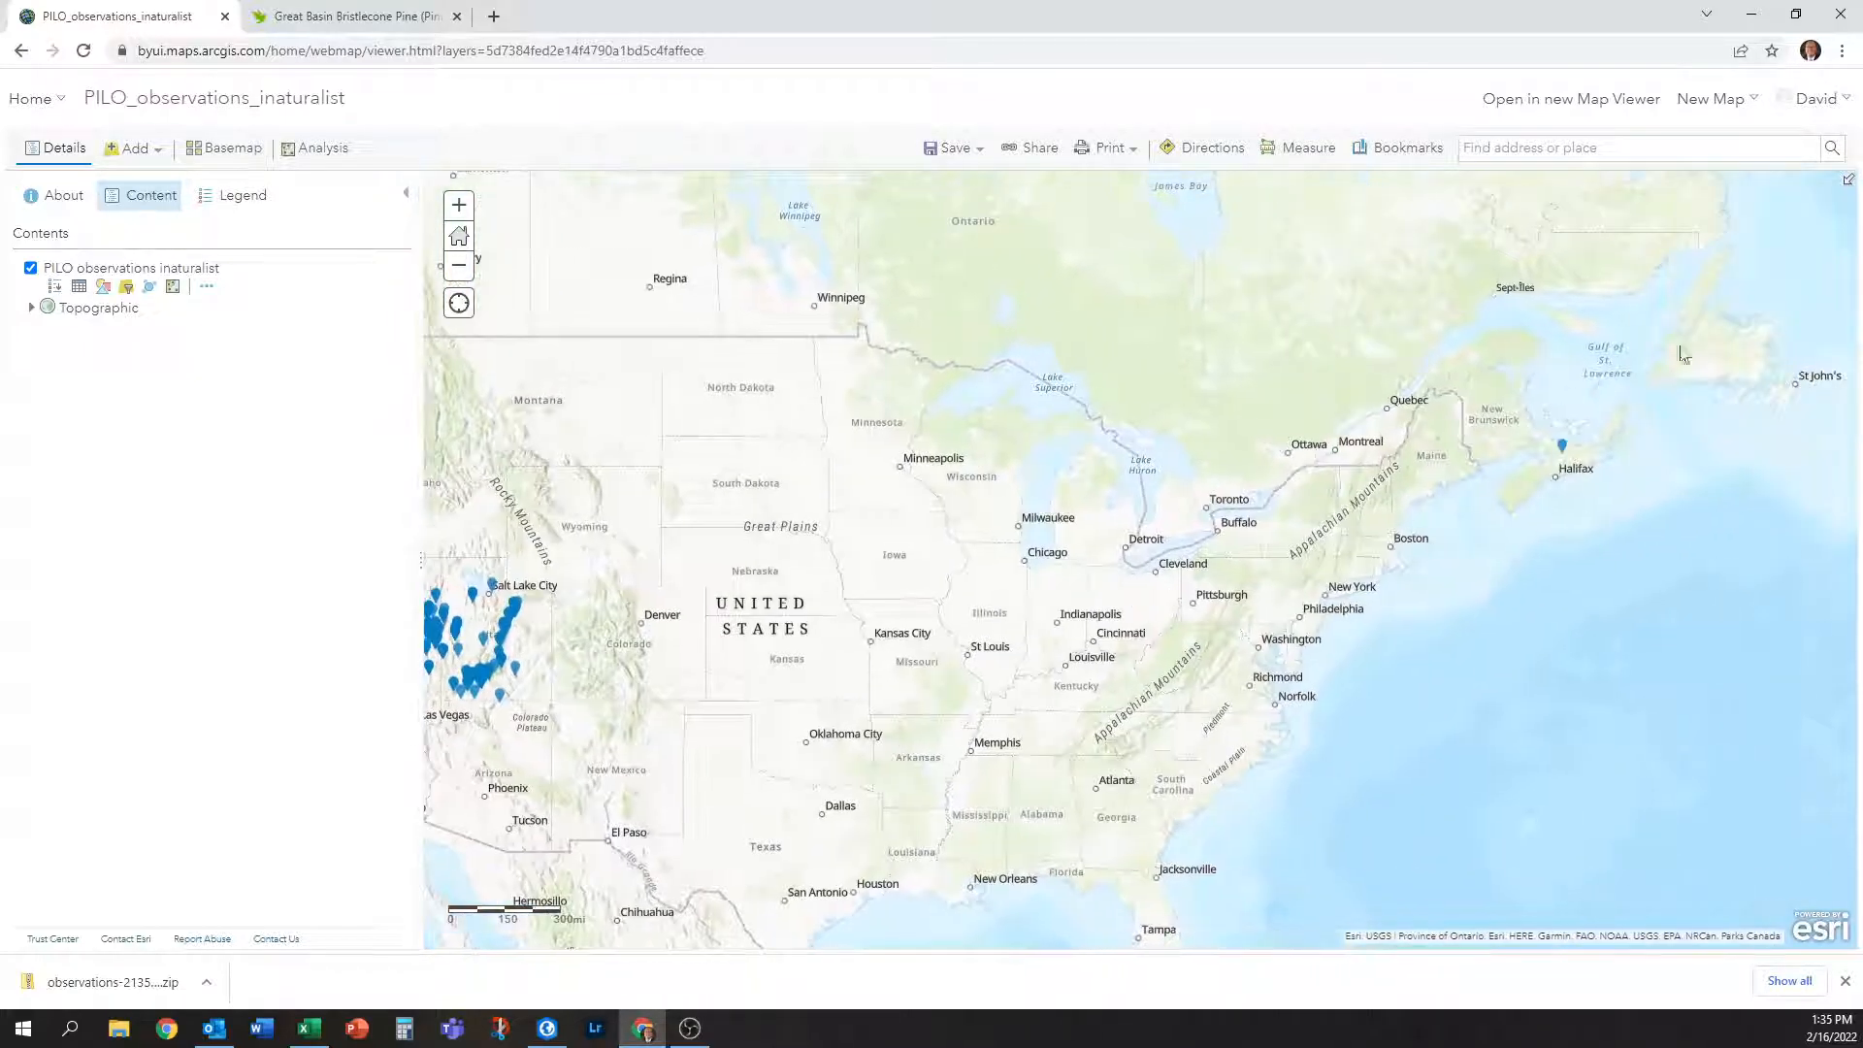
{"action": "left_click_drag", "start_coordinate": [632, 574], "coordinate": [1174, 619]}
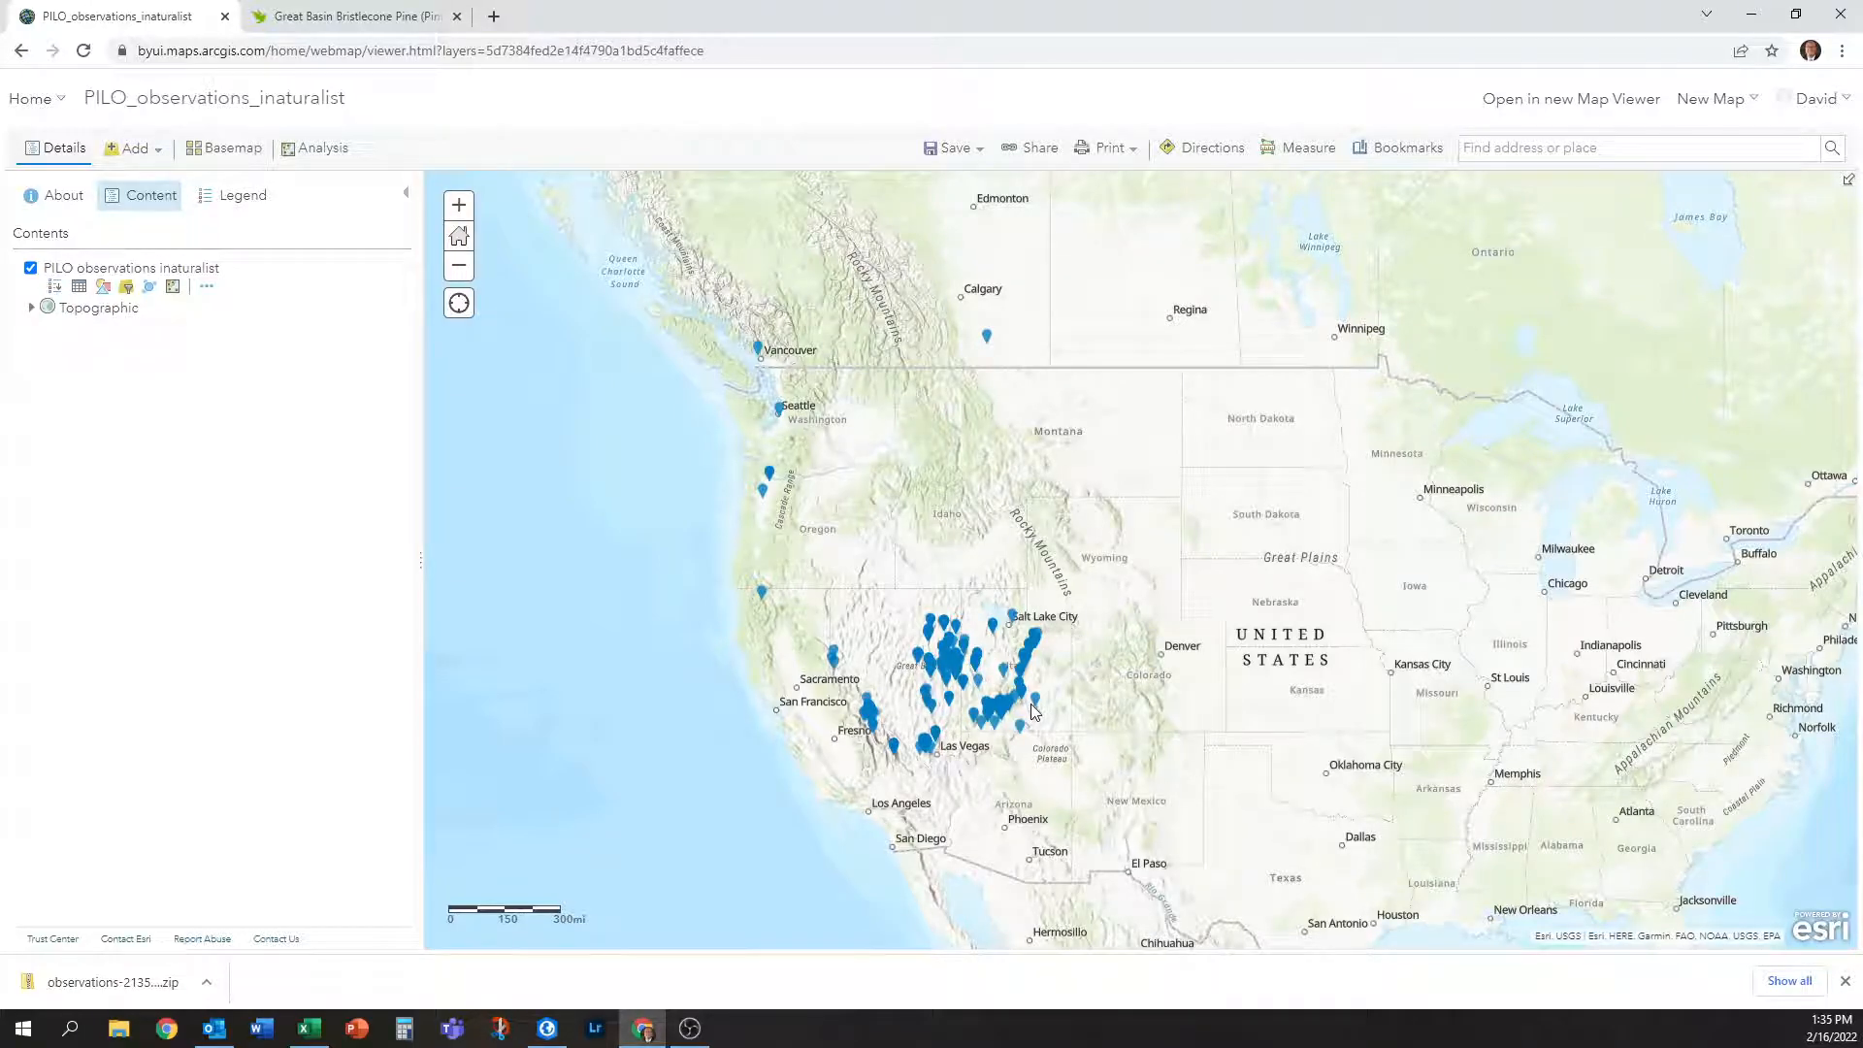
{"action": "scroll", "coordinate": [876, 773], "scroll_direction": "up", "scroll_amount": 1}
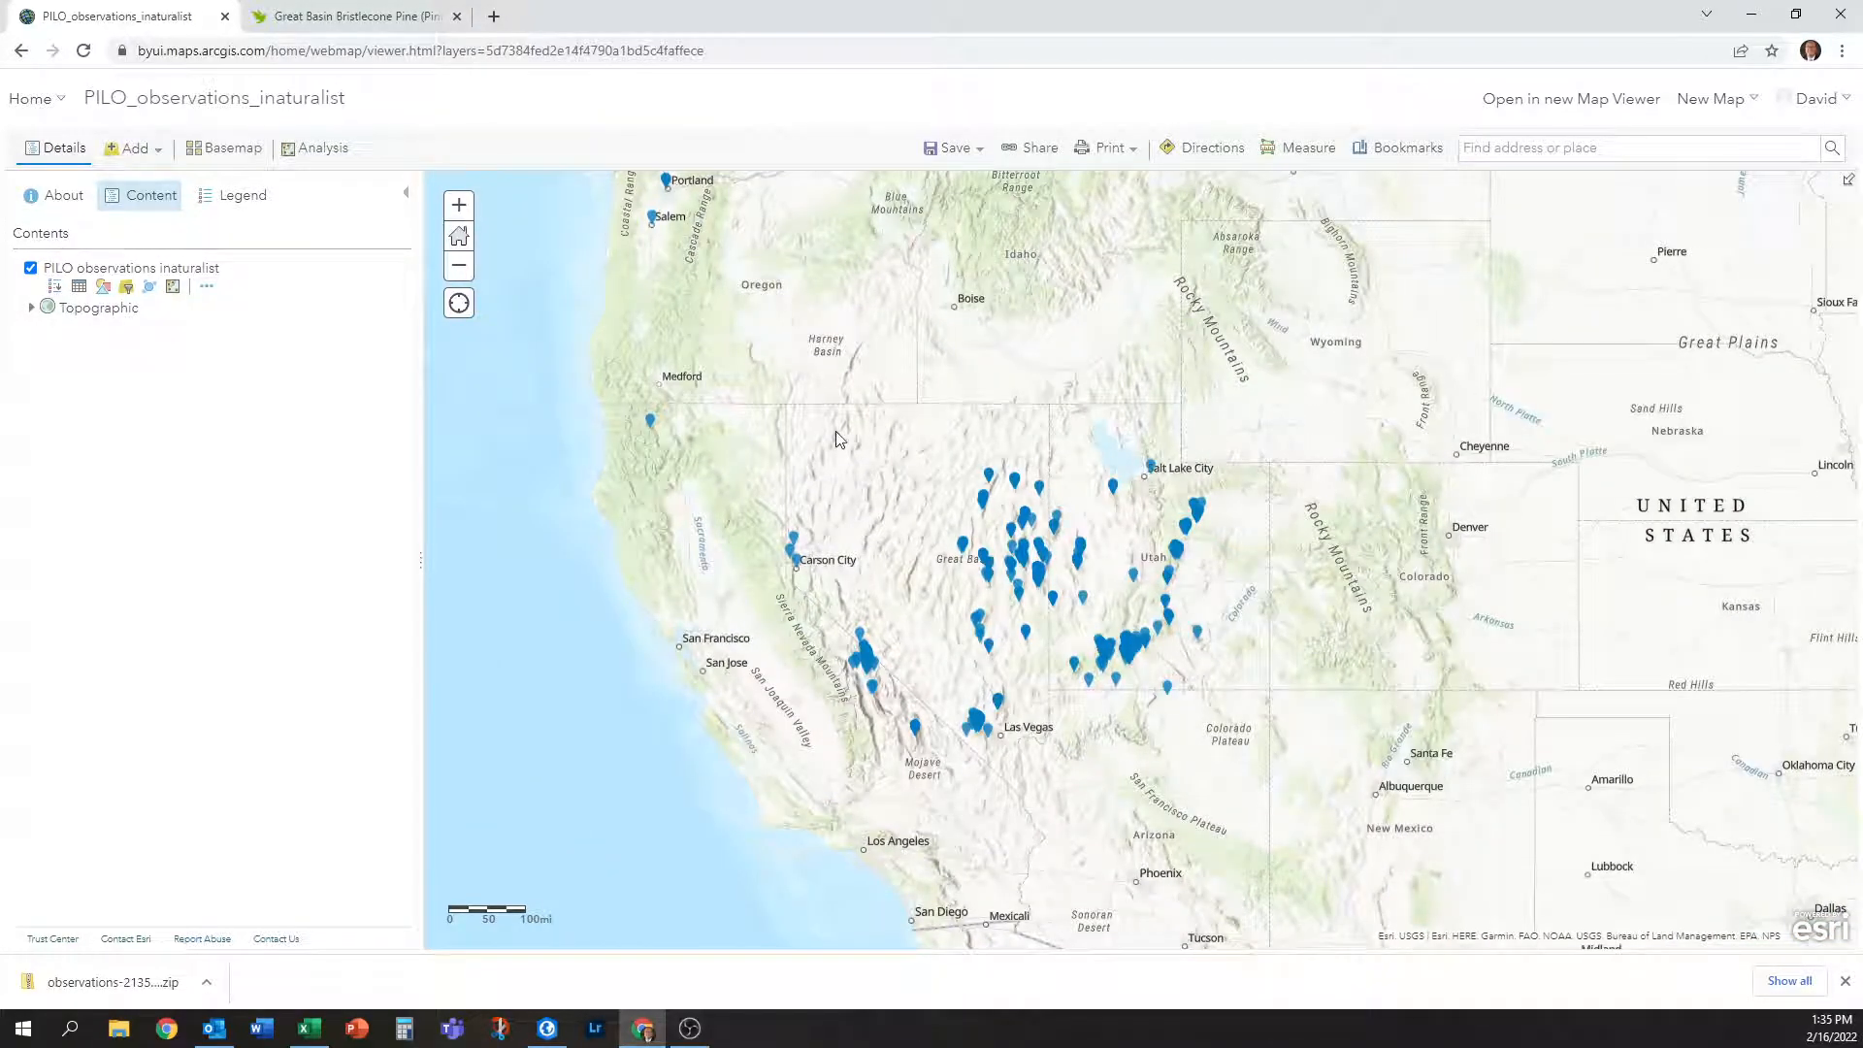
{"action": "left_click_drag", "start_coordinate": [836, 432], "coordinate": [816, 829]}
{"action": "left_click_drag", "start_coordinate": [922, 805], "coordinate": [1035, 576]}
{"action": "scroll", "coordinate": [1071, 667], "scroll_direction": "up", "scroll_amount": 1}
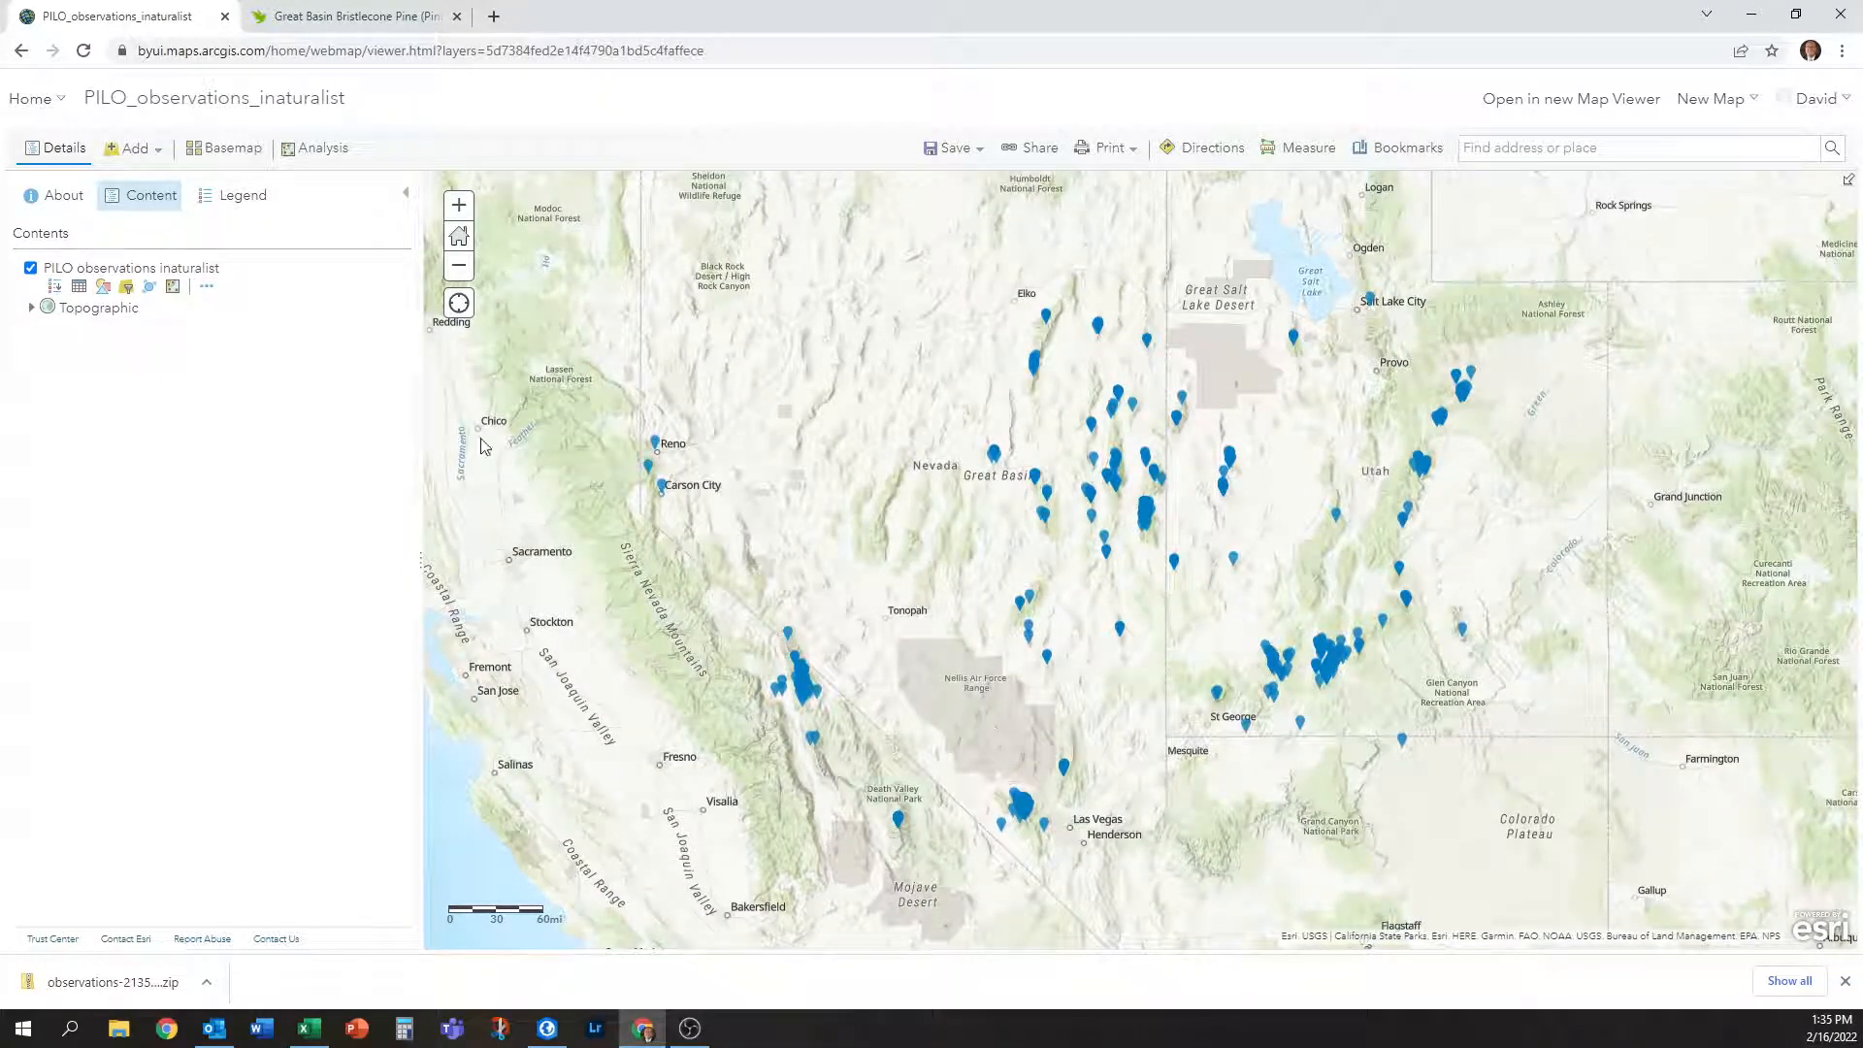
Keep the Location (Single symbol) style and make the observation symbol a larger red circle.
{"action": "left_click", "coordinate": [104, 289]}
{"action": "left_click", "coordinate": [58, 148]}
{"action": "left_click", "coordinate": [104, 288]}
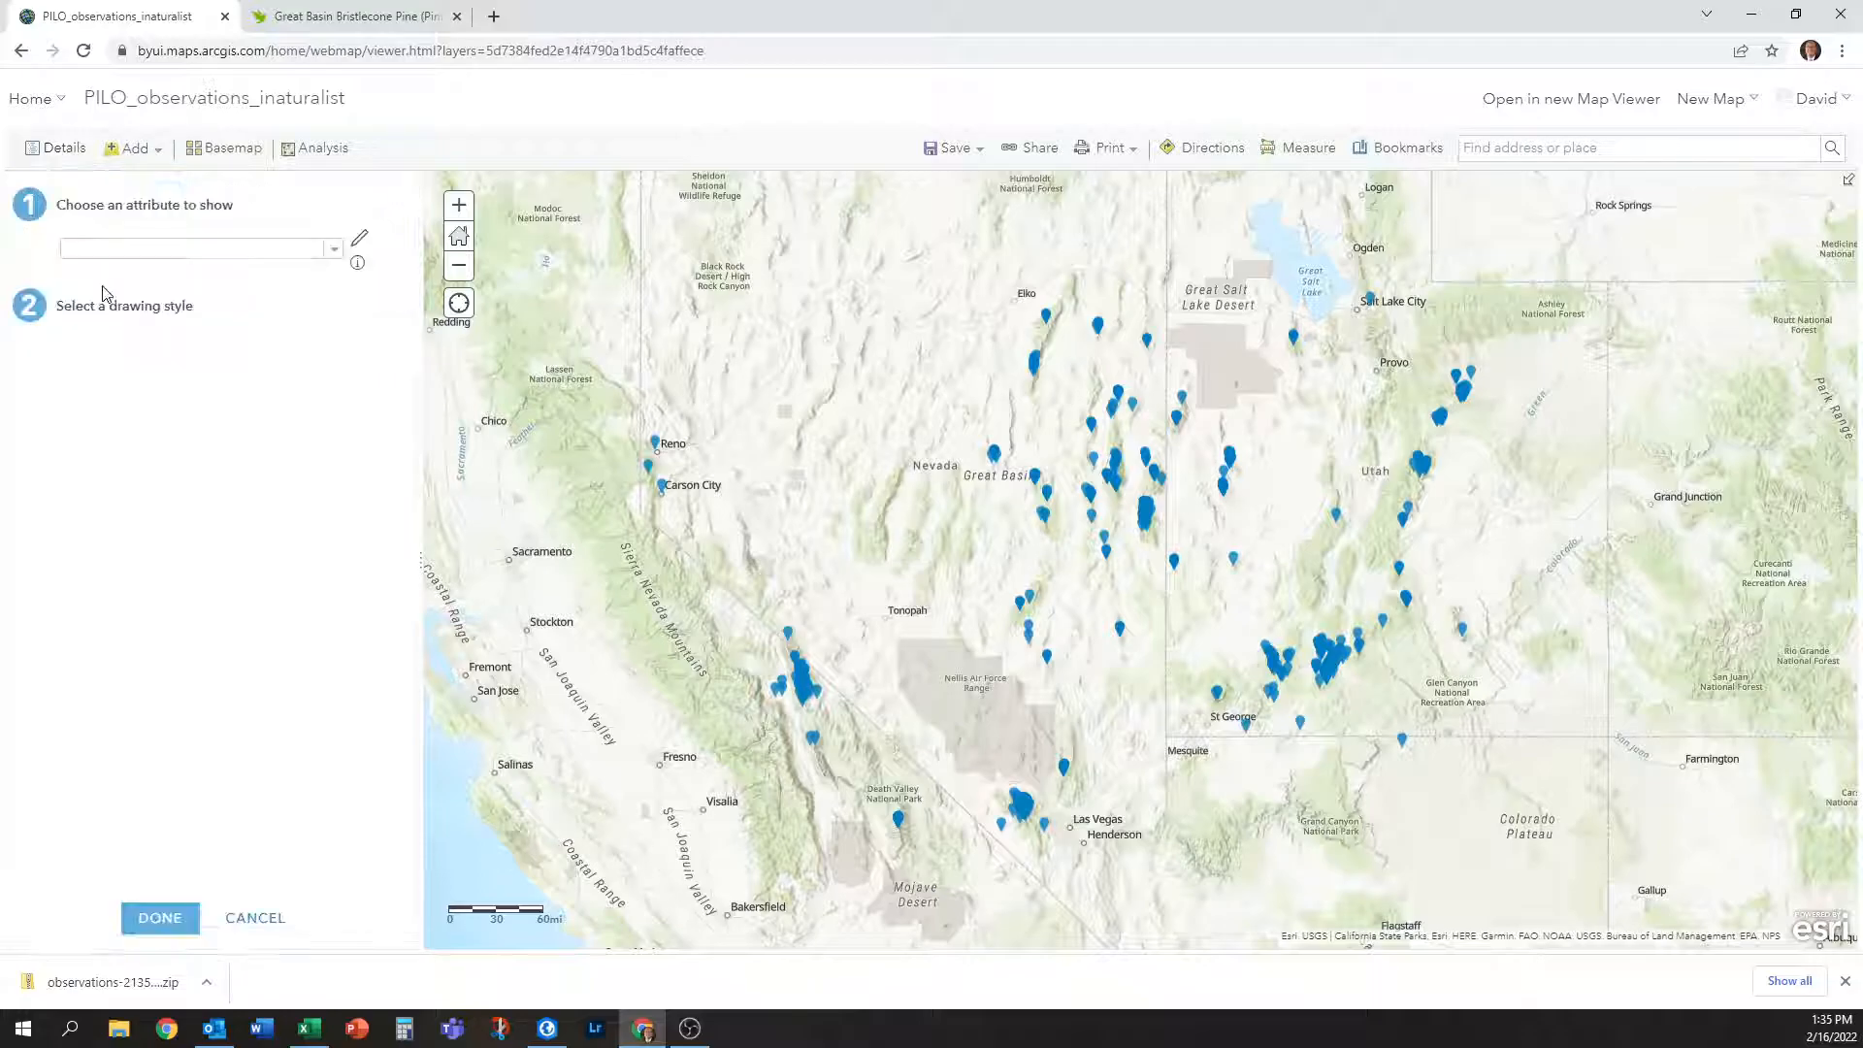
{"action": "left_click", "coordinate": [142, 296]}
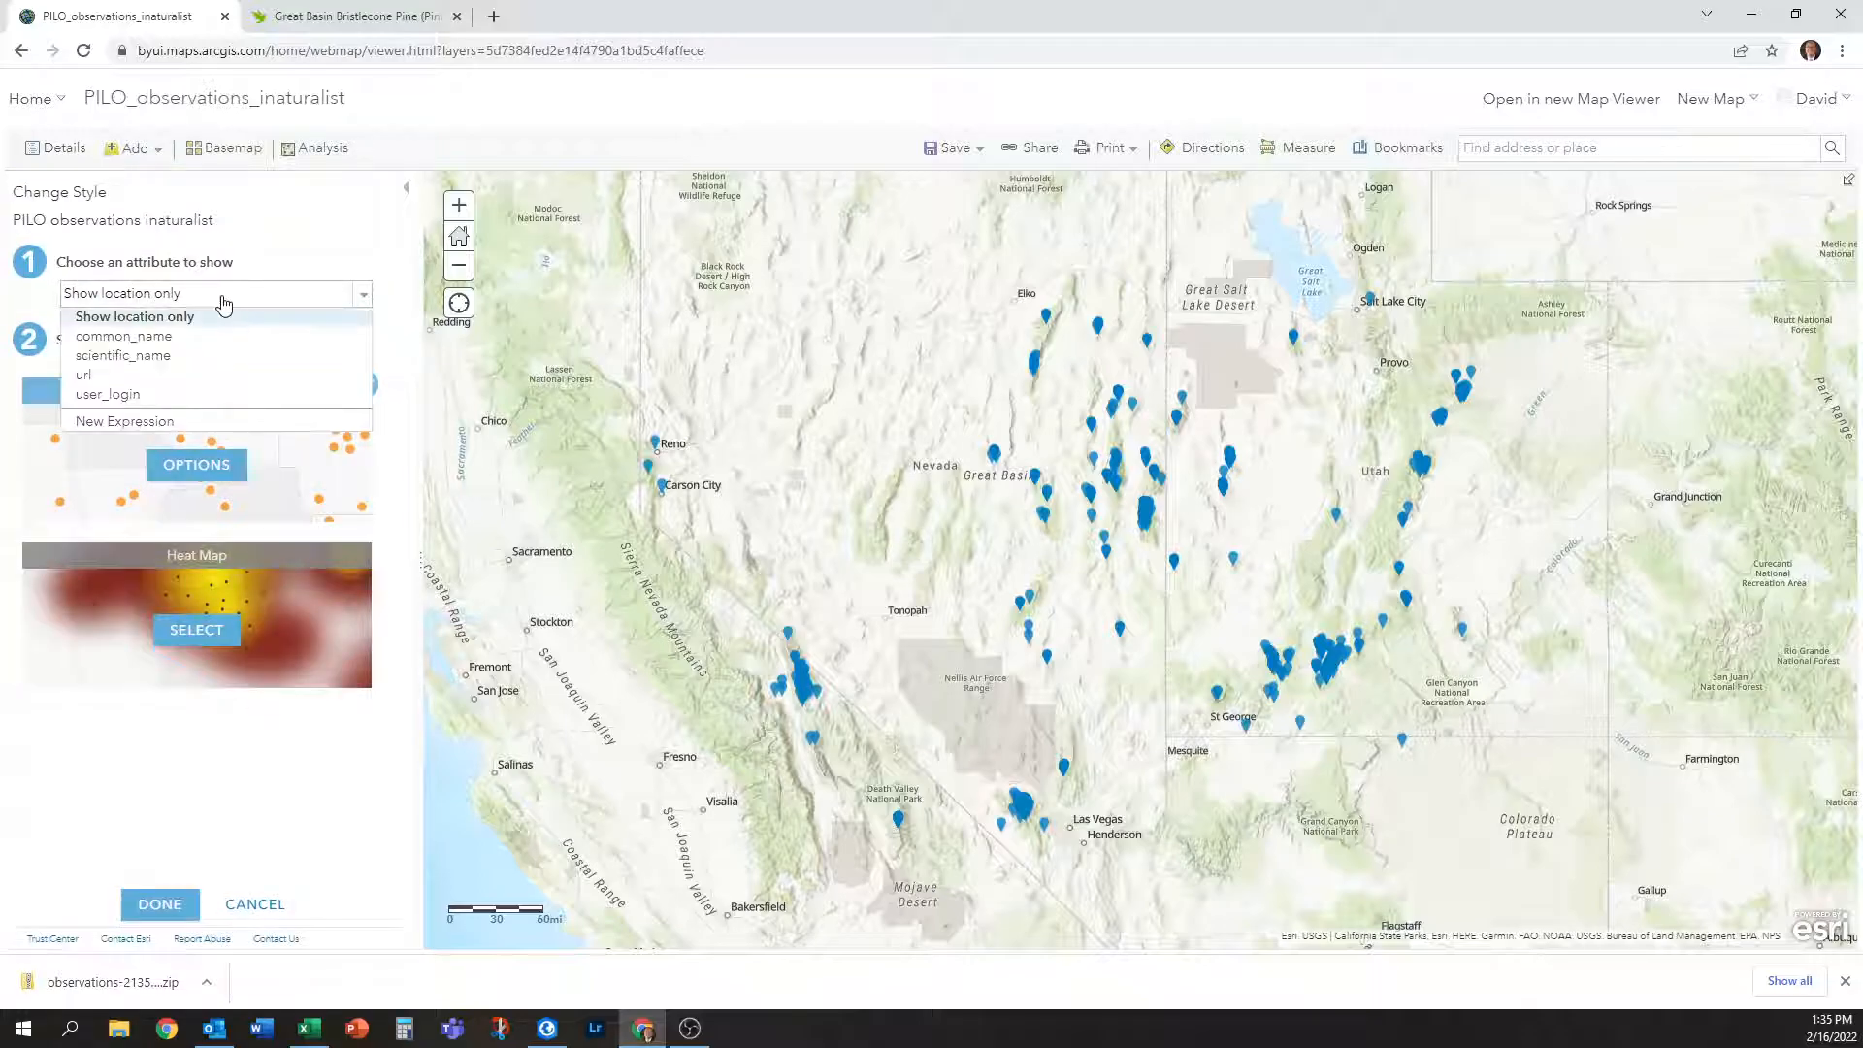
{"action": "left_click", "coordinate": [349, 293]}
{"action": "left_click", "coordinate": [197, 465]}
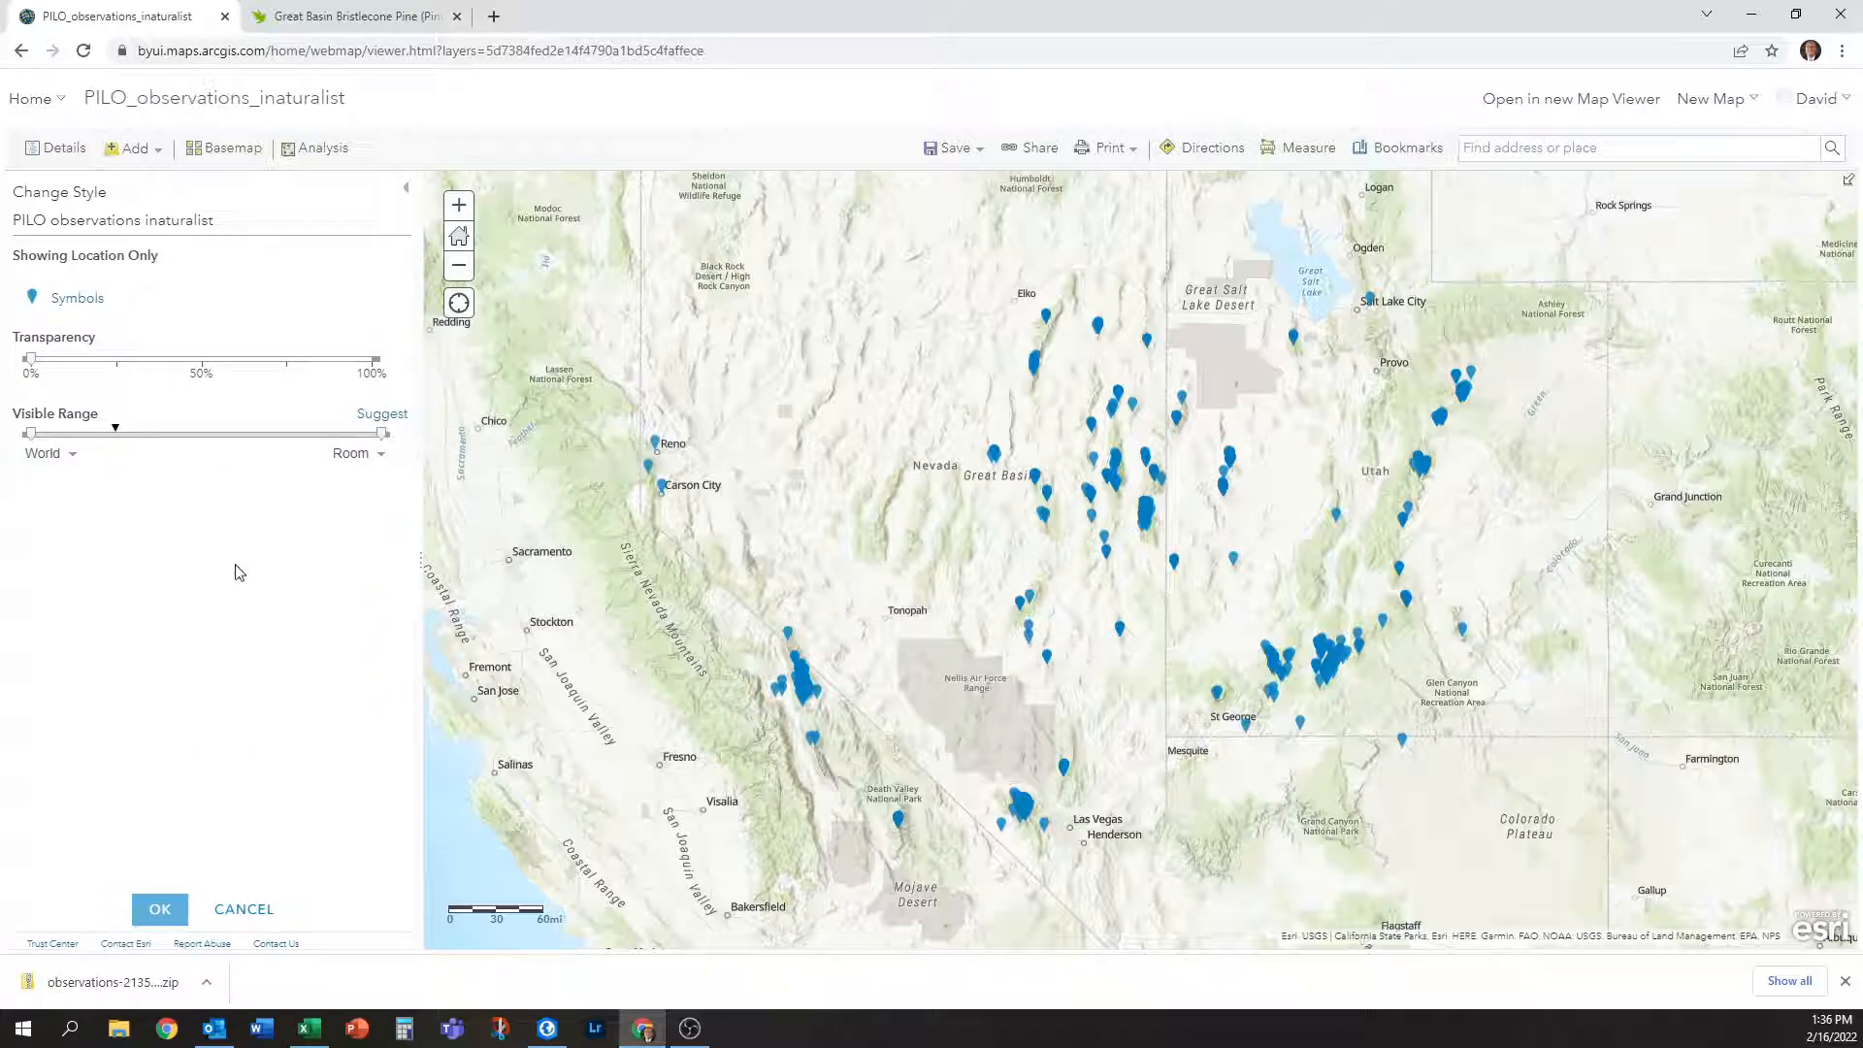
{"action": "left_click", "coordinate": [77, 299]}
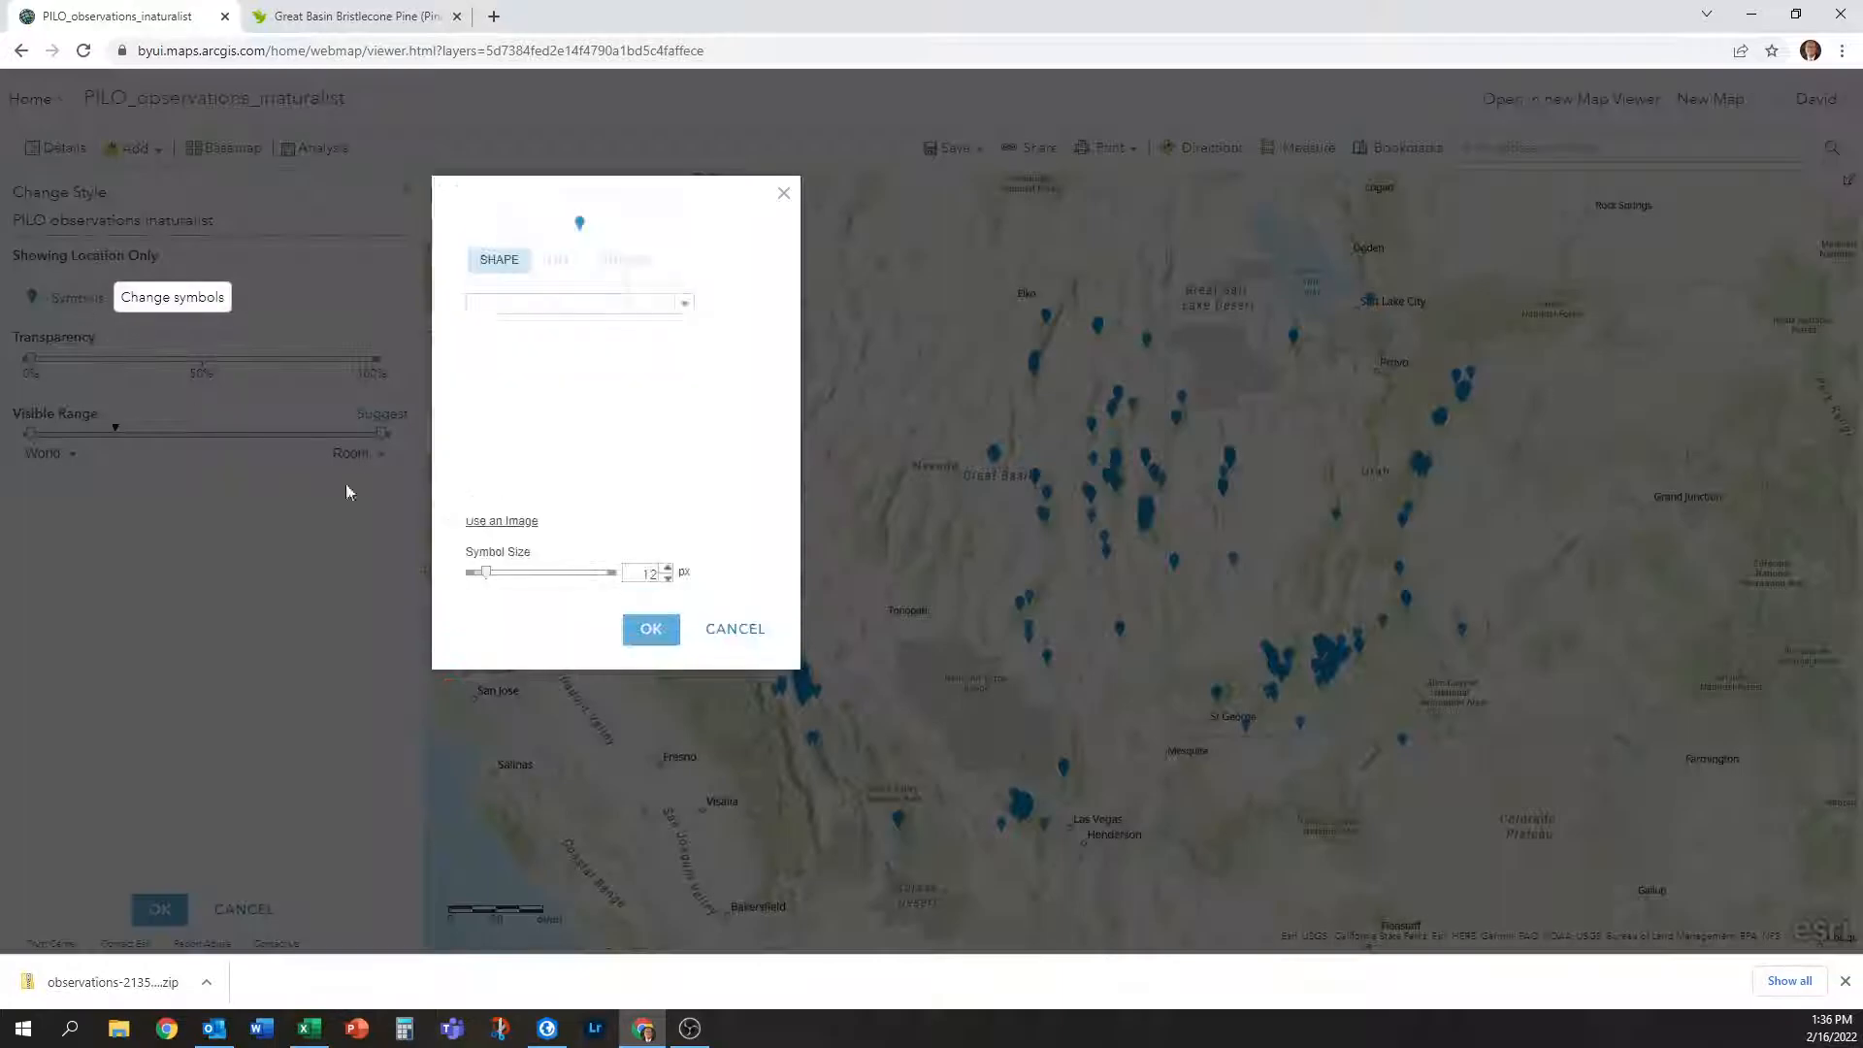
{"action": "scroll", "coordinate": [608, 416], "scroll_direction": "down", "scroll_amount": 2}
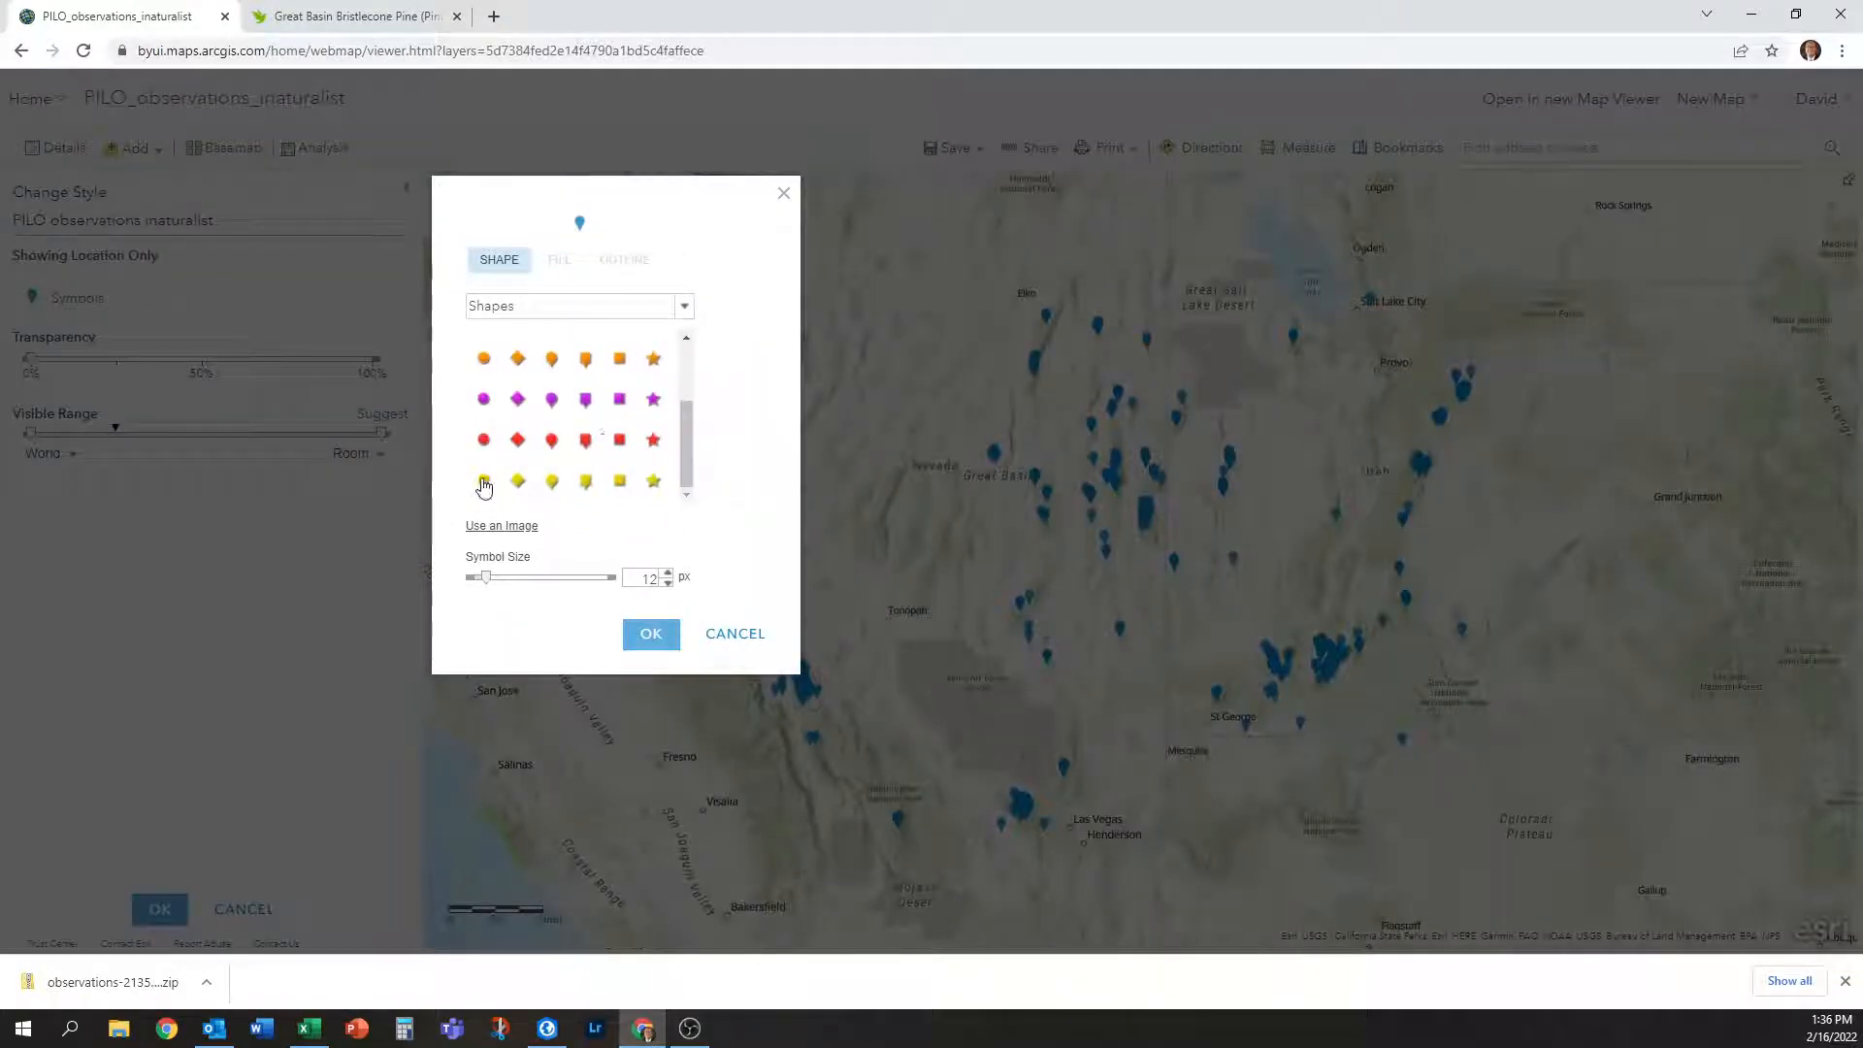
{"action": "left_click", "coordinate": [487, 441]}
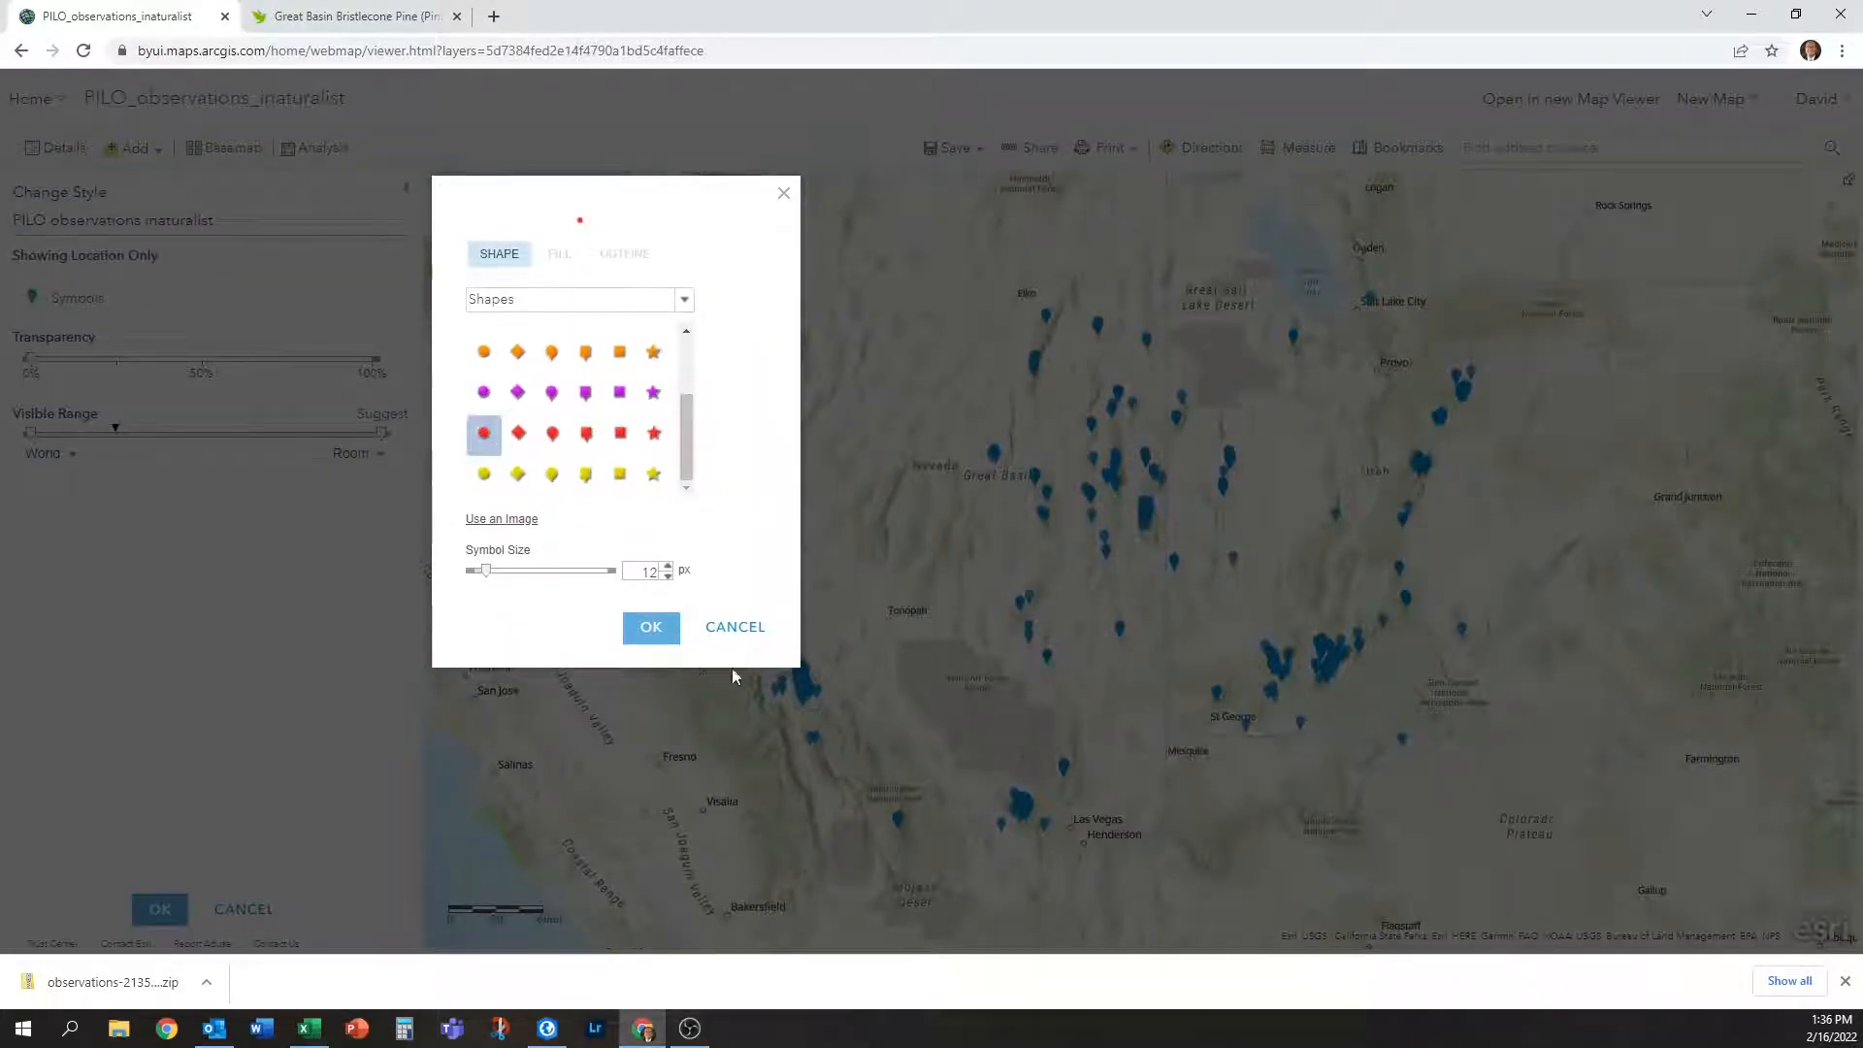
{"action": "left_click", "coordinate": [666, 568]}
{"action": "left_click", "coordinate": [668, 569]}
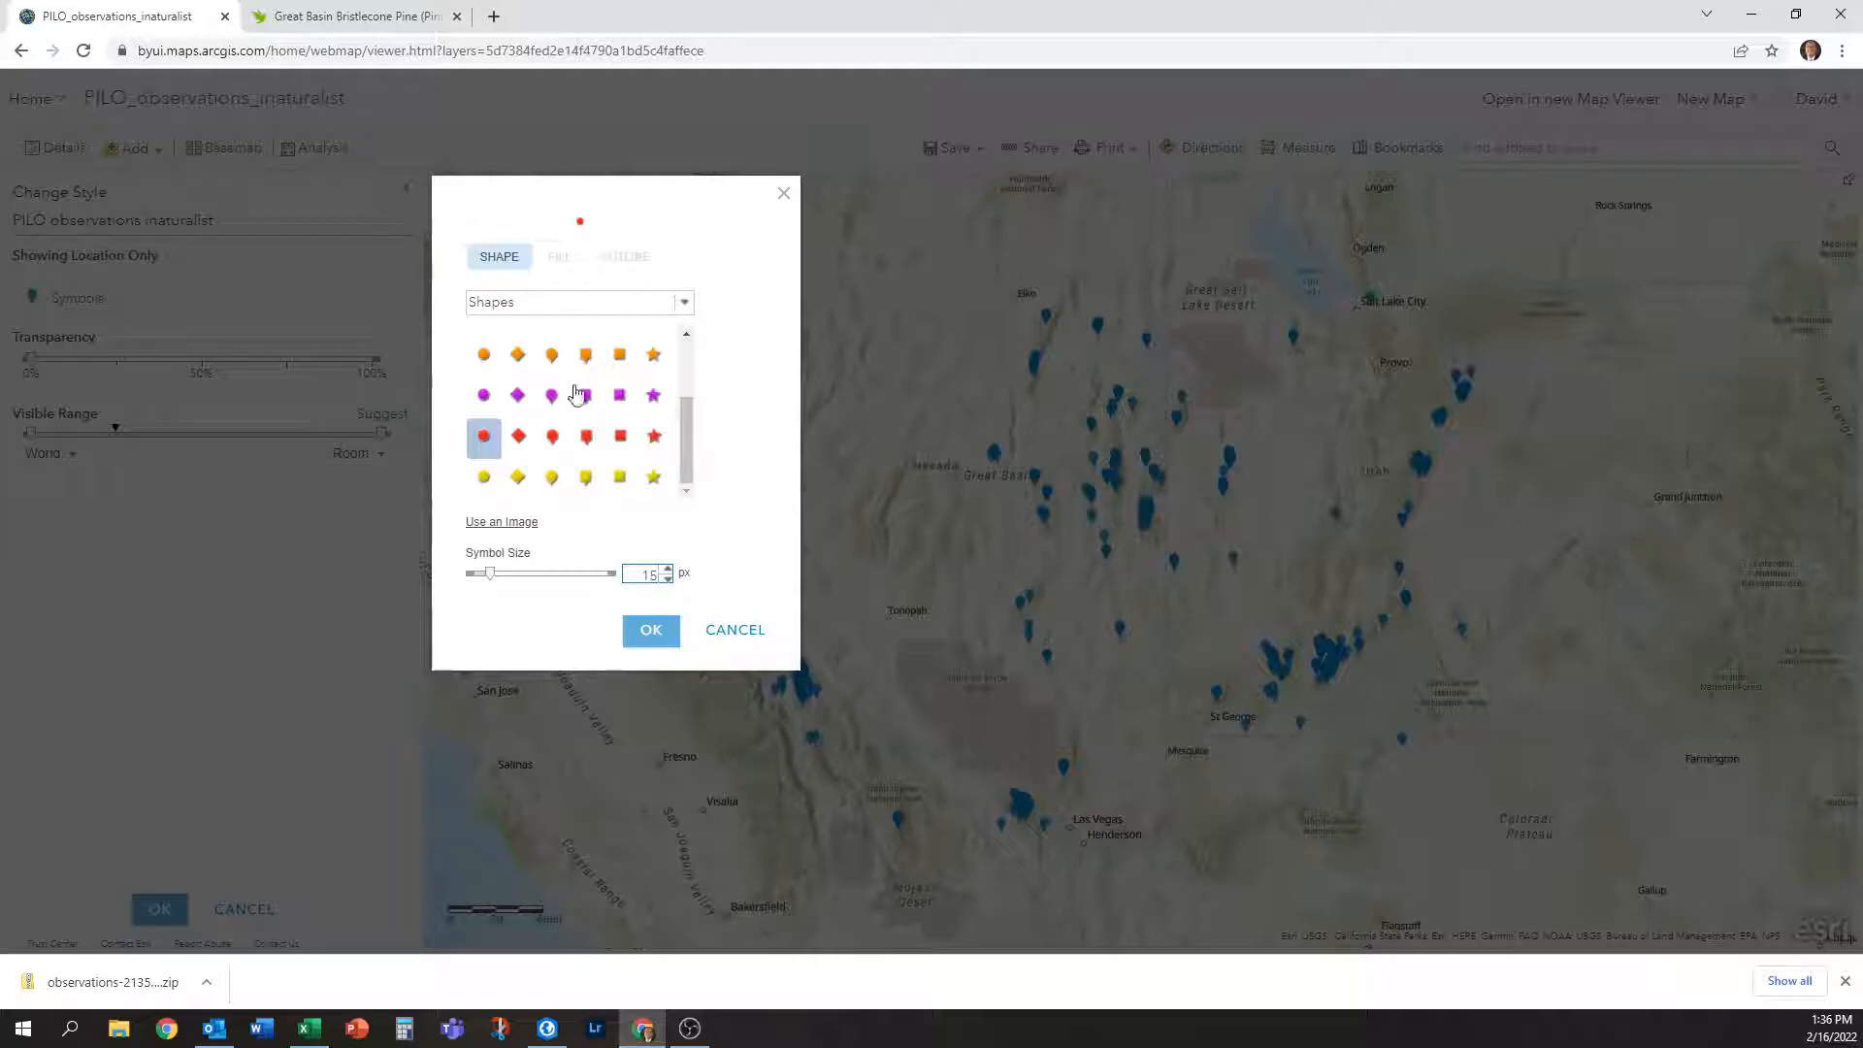
{"action": "left_click", "coordinate": [650, 630]}
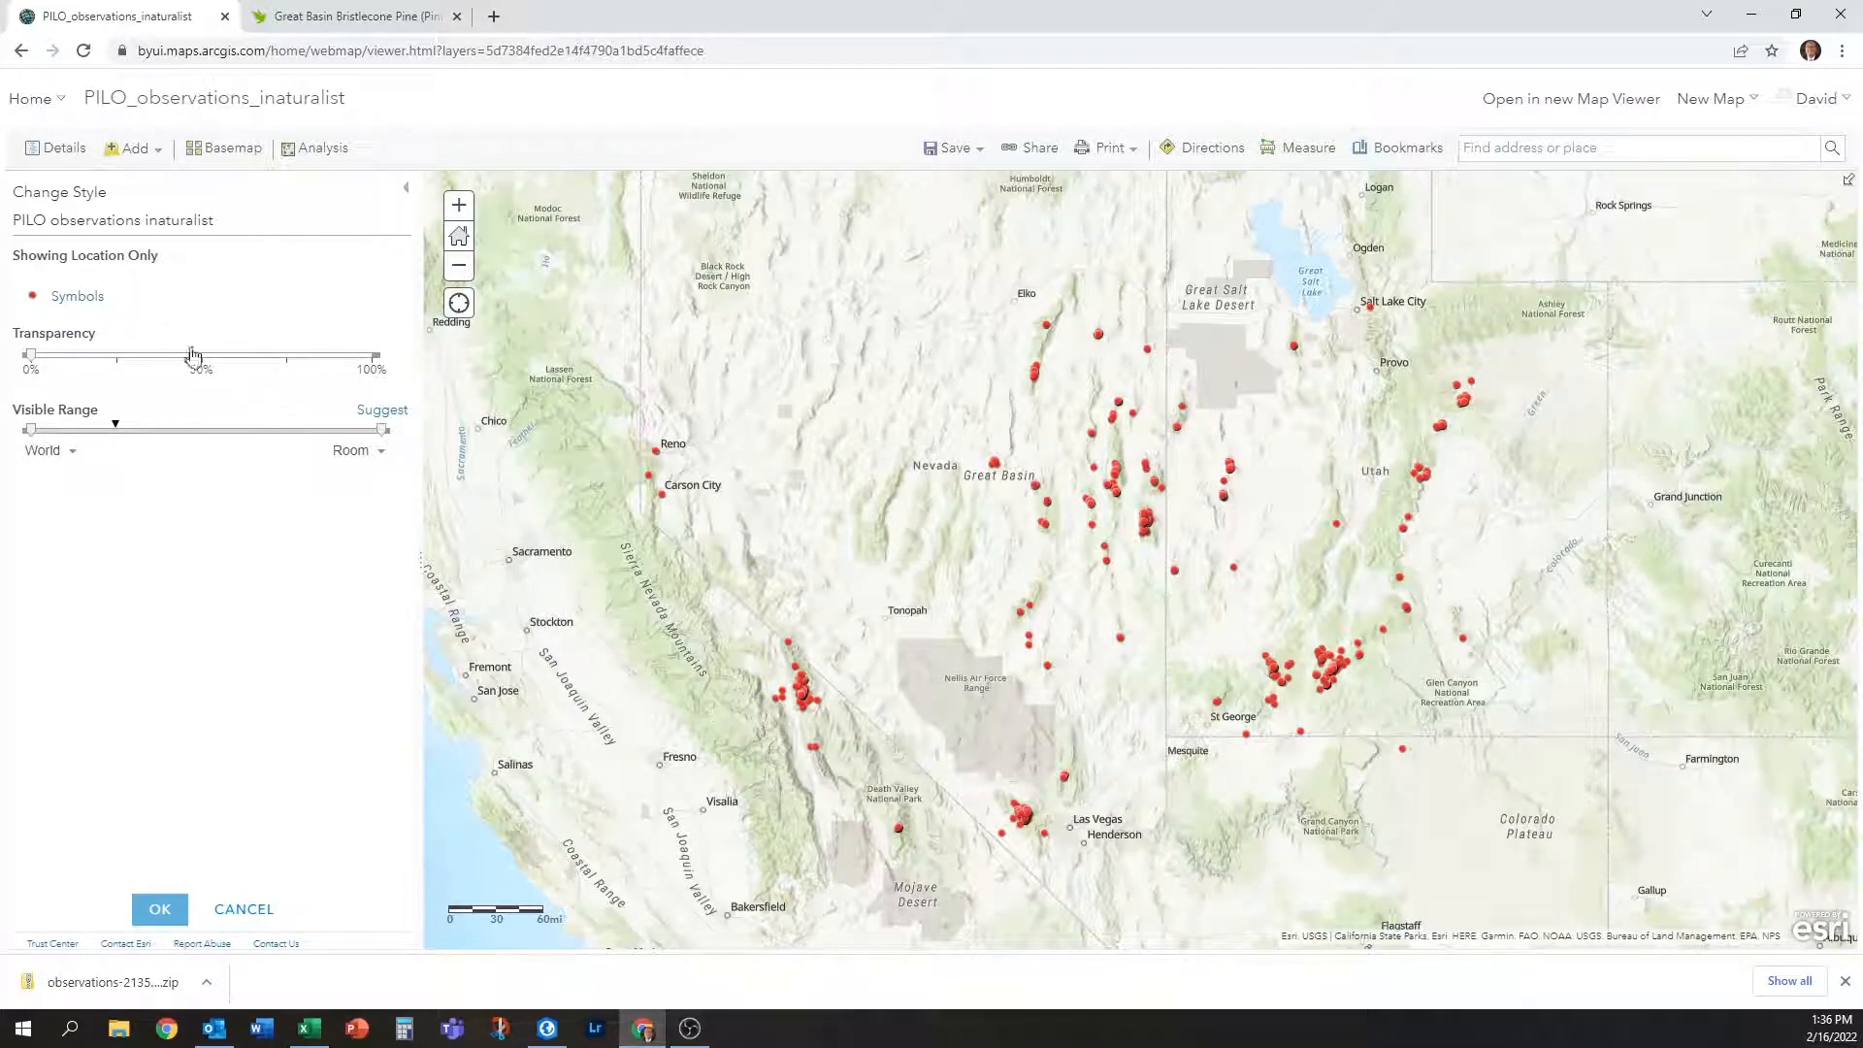
Set the observation points to about 60% transparency and finish the style change.
{"action": "mouse_move", "coordinate": [31, 355]}
{"action": "left_mouse_down"}
{"action": "mouse_move", "coordinate": [236, 366]}
{"action": "mouse_move", "coordinate": [29, 361]}
{"action": "left_mouse_up"}
{"action": "left_click", "coordinate": [161, 911]}
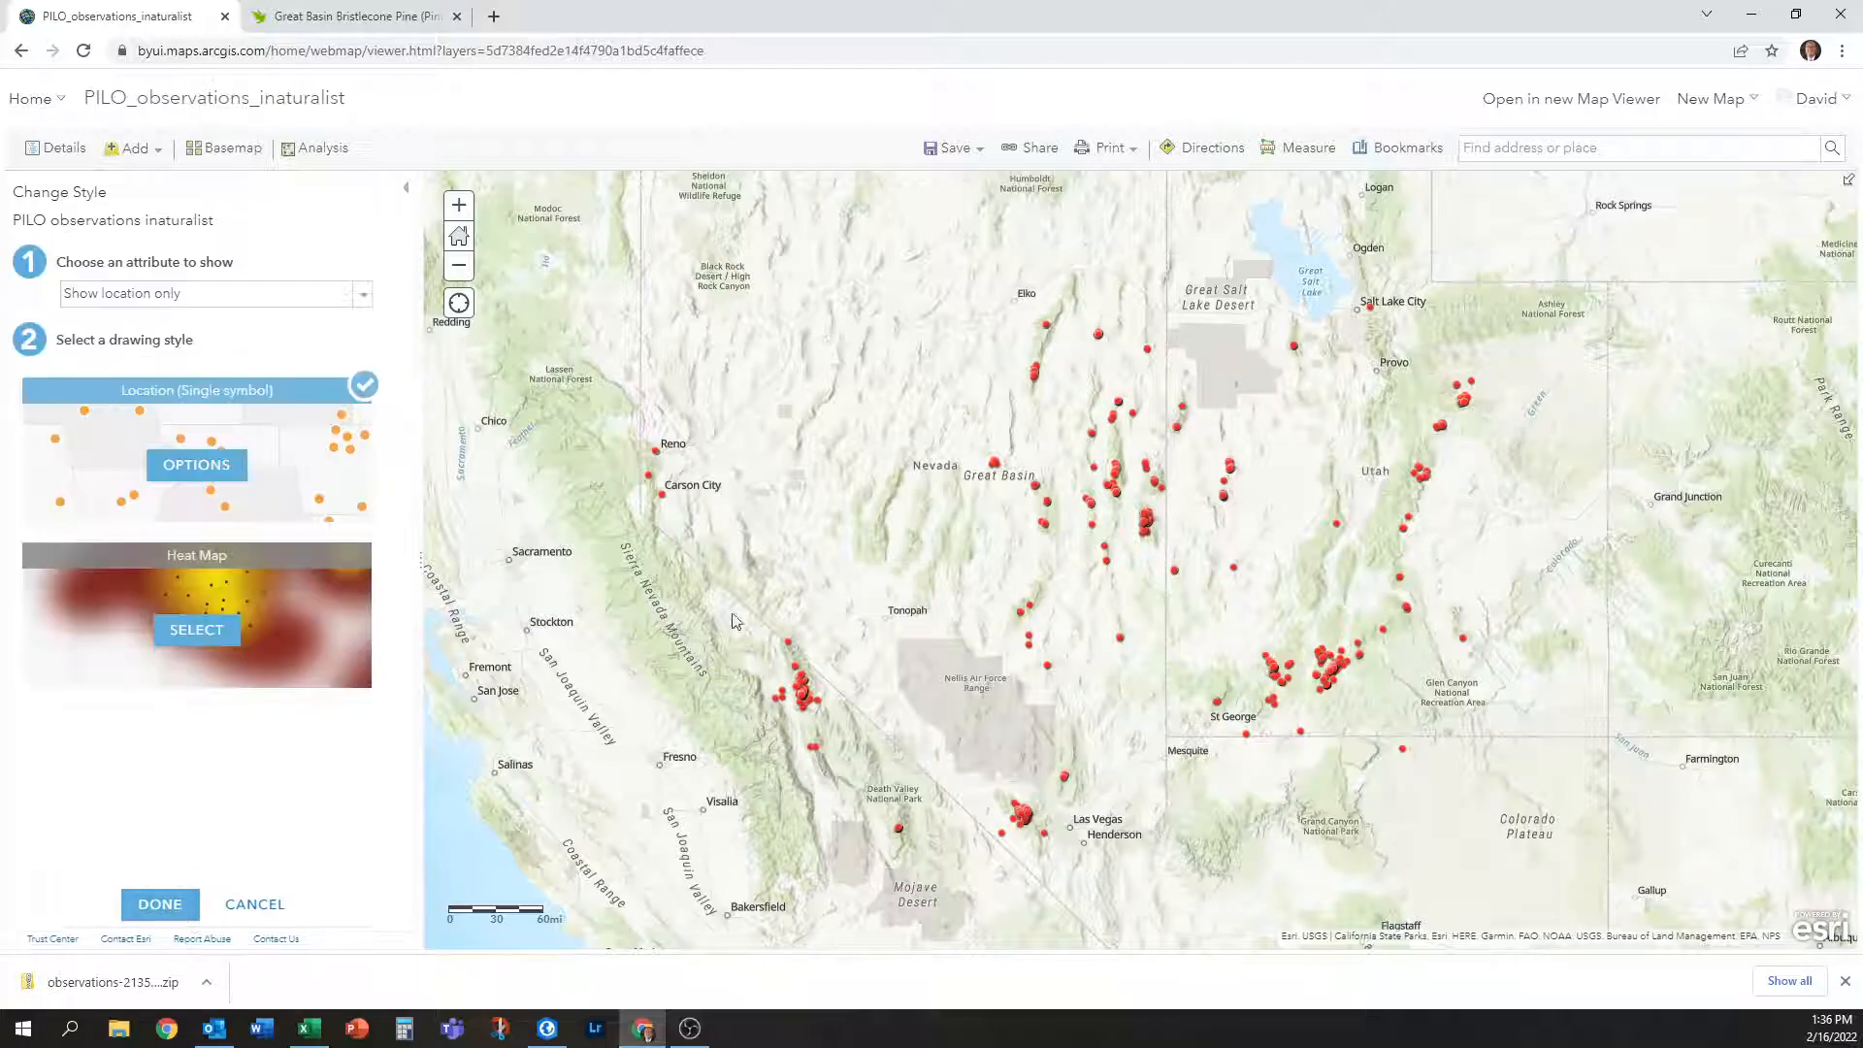
{"action": "left_click", "coordinate": [160, 905]}
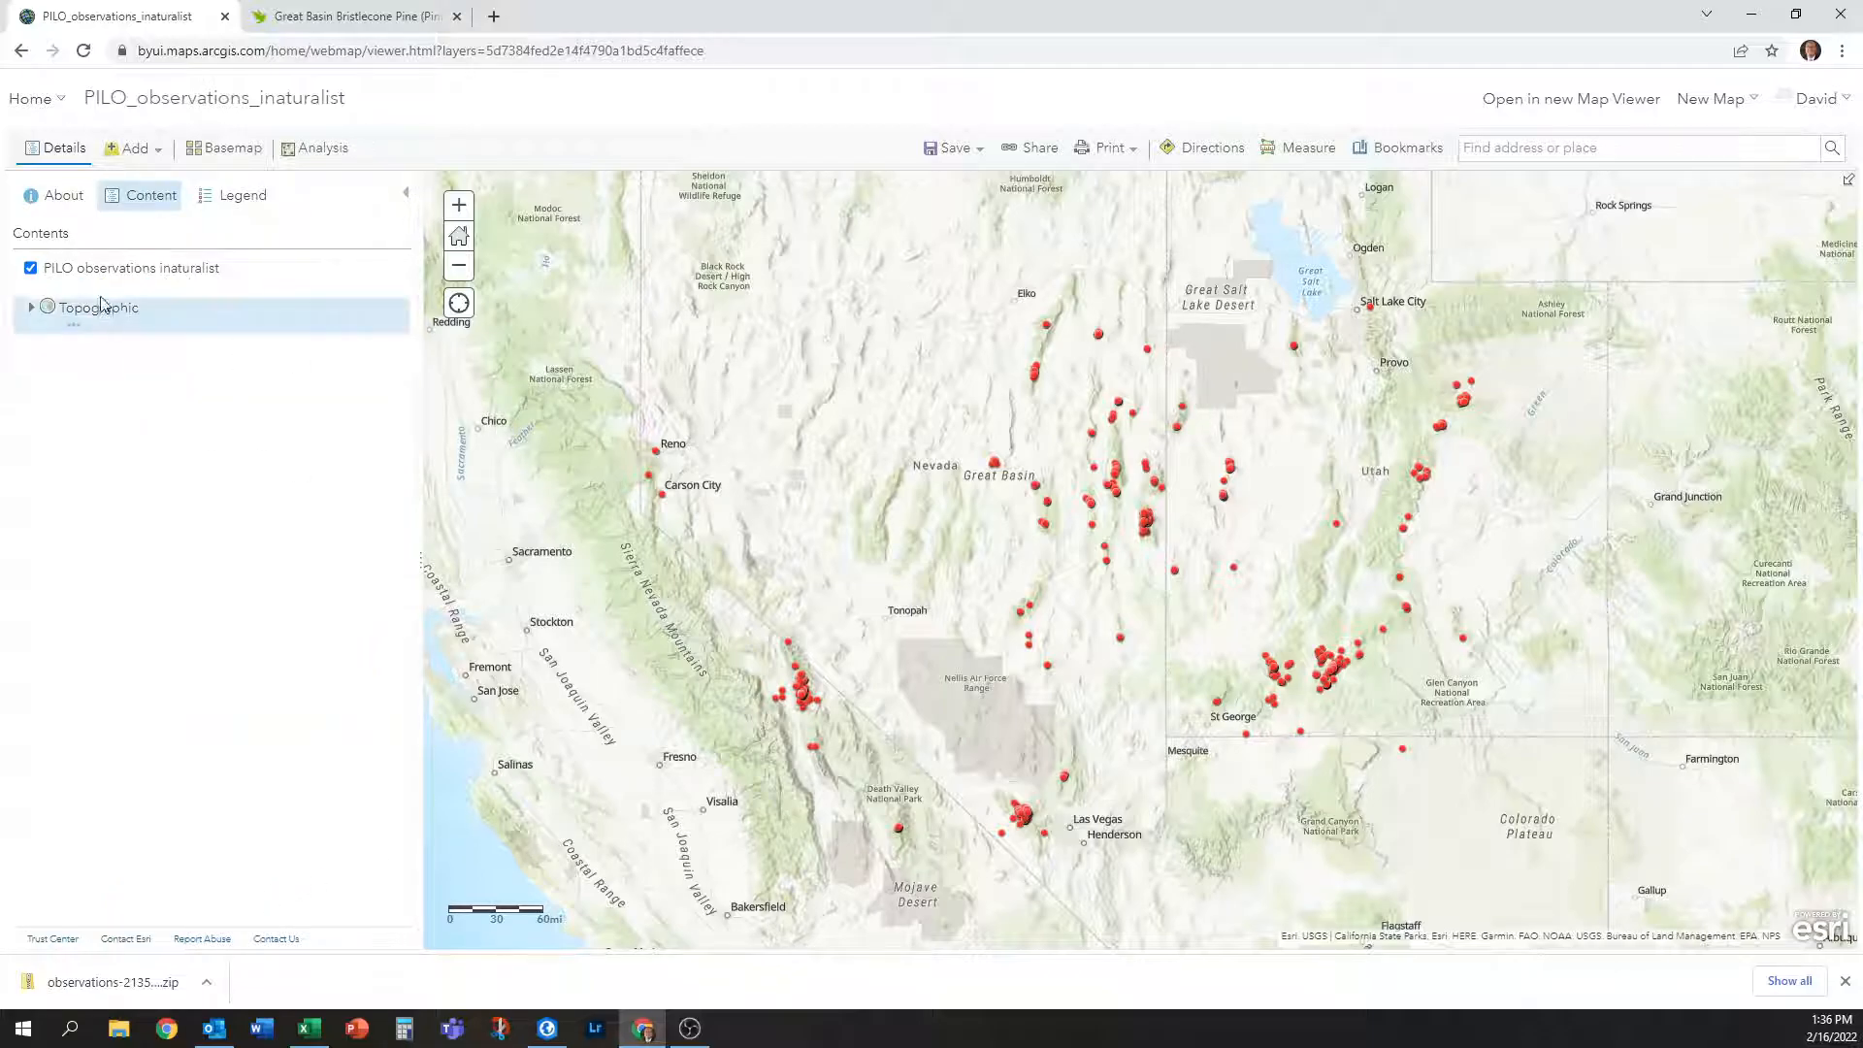
{"action": "left_click", "coordinate": [78, 287]}
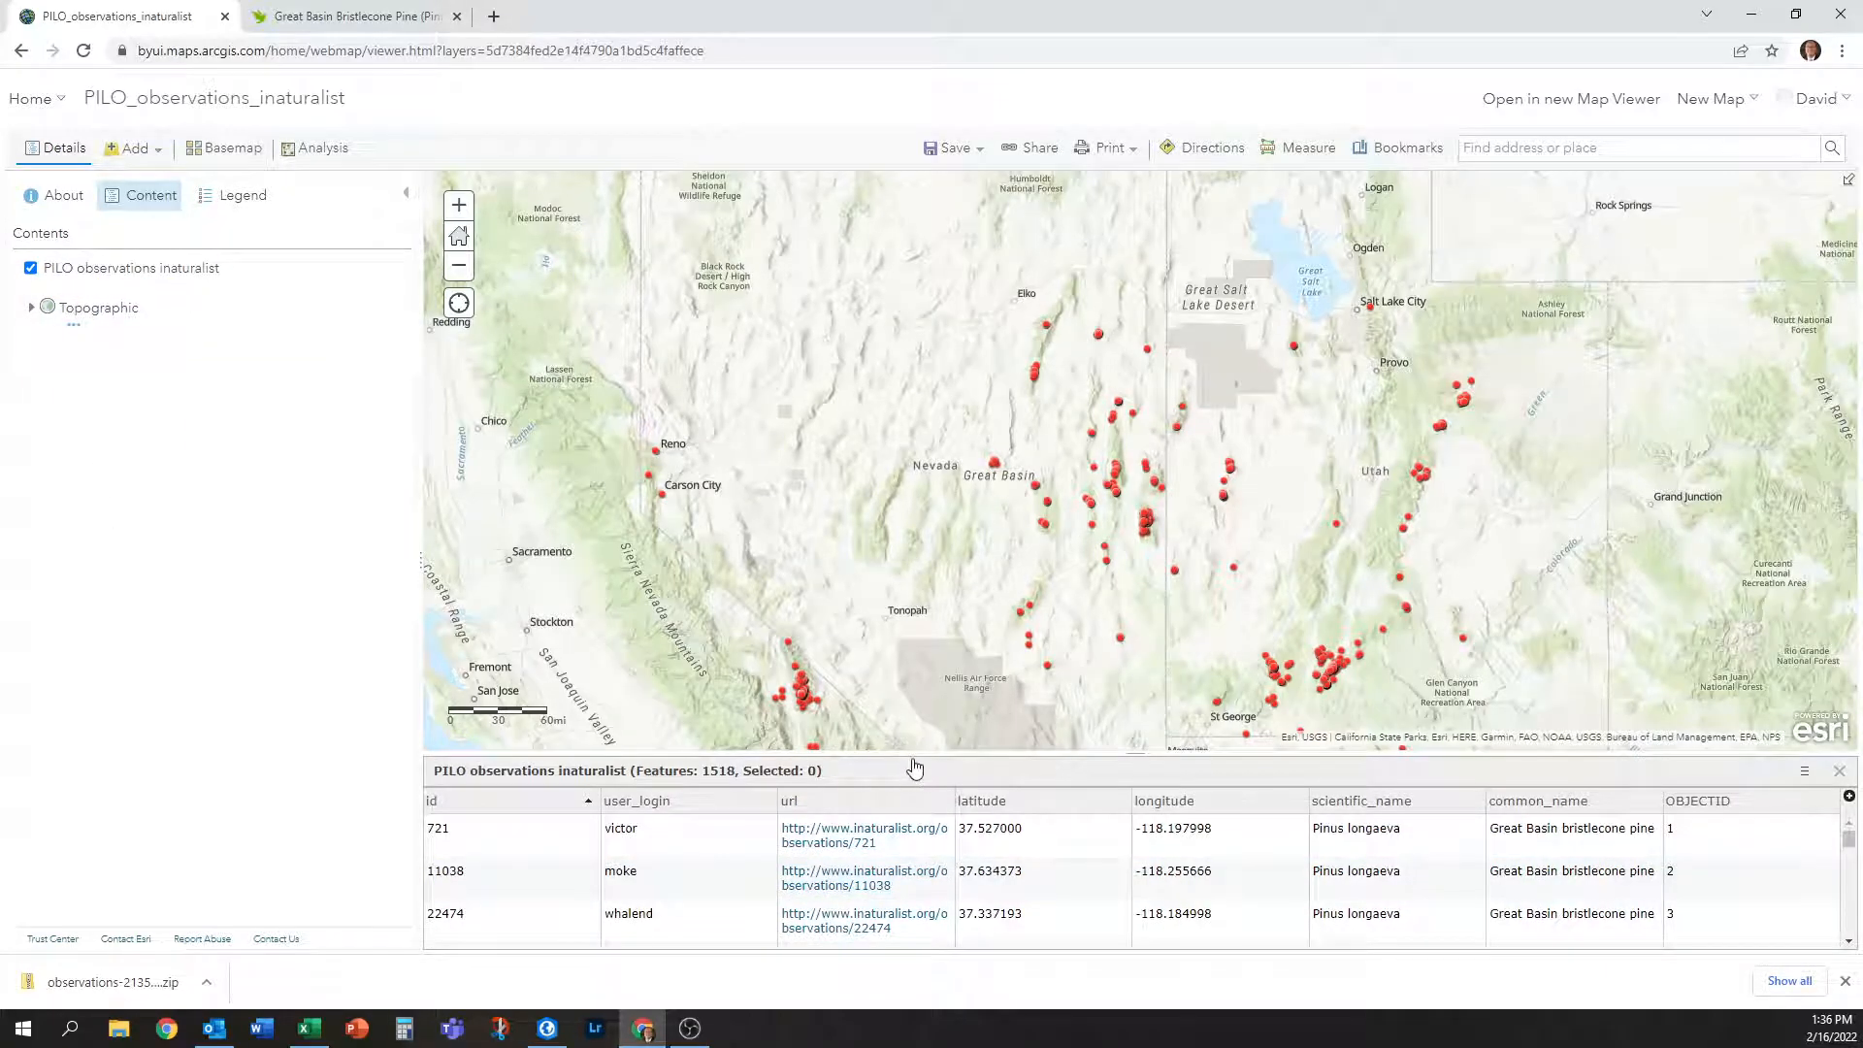
{"action": "left_click_drag", "start_coordinate": [916, 759], "coordinate": [918, 551]}
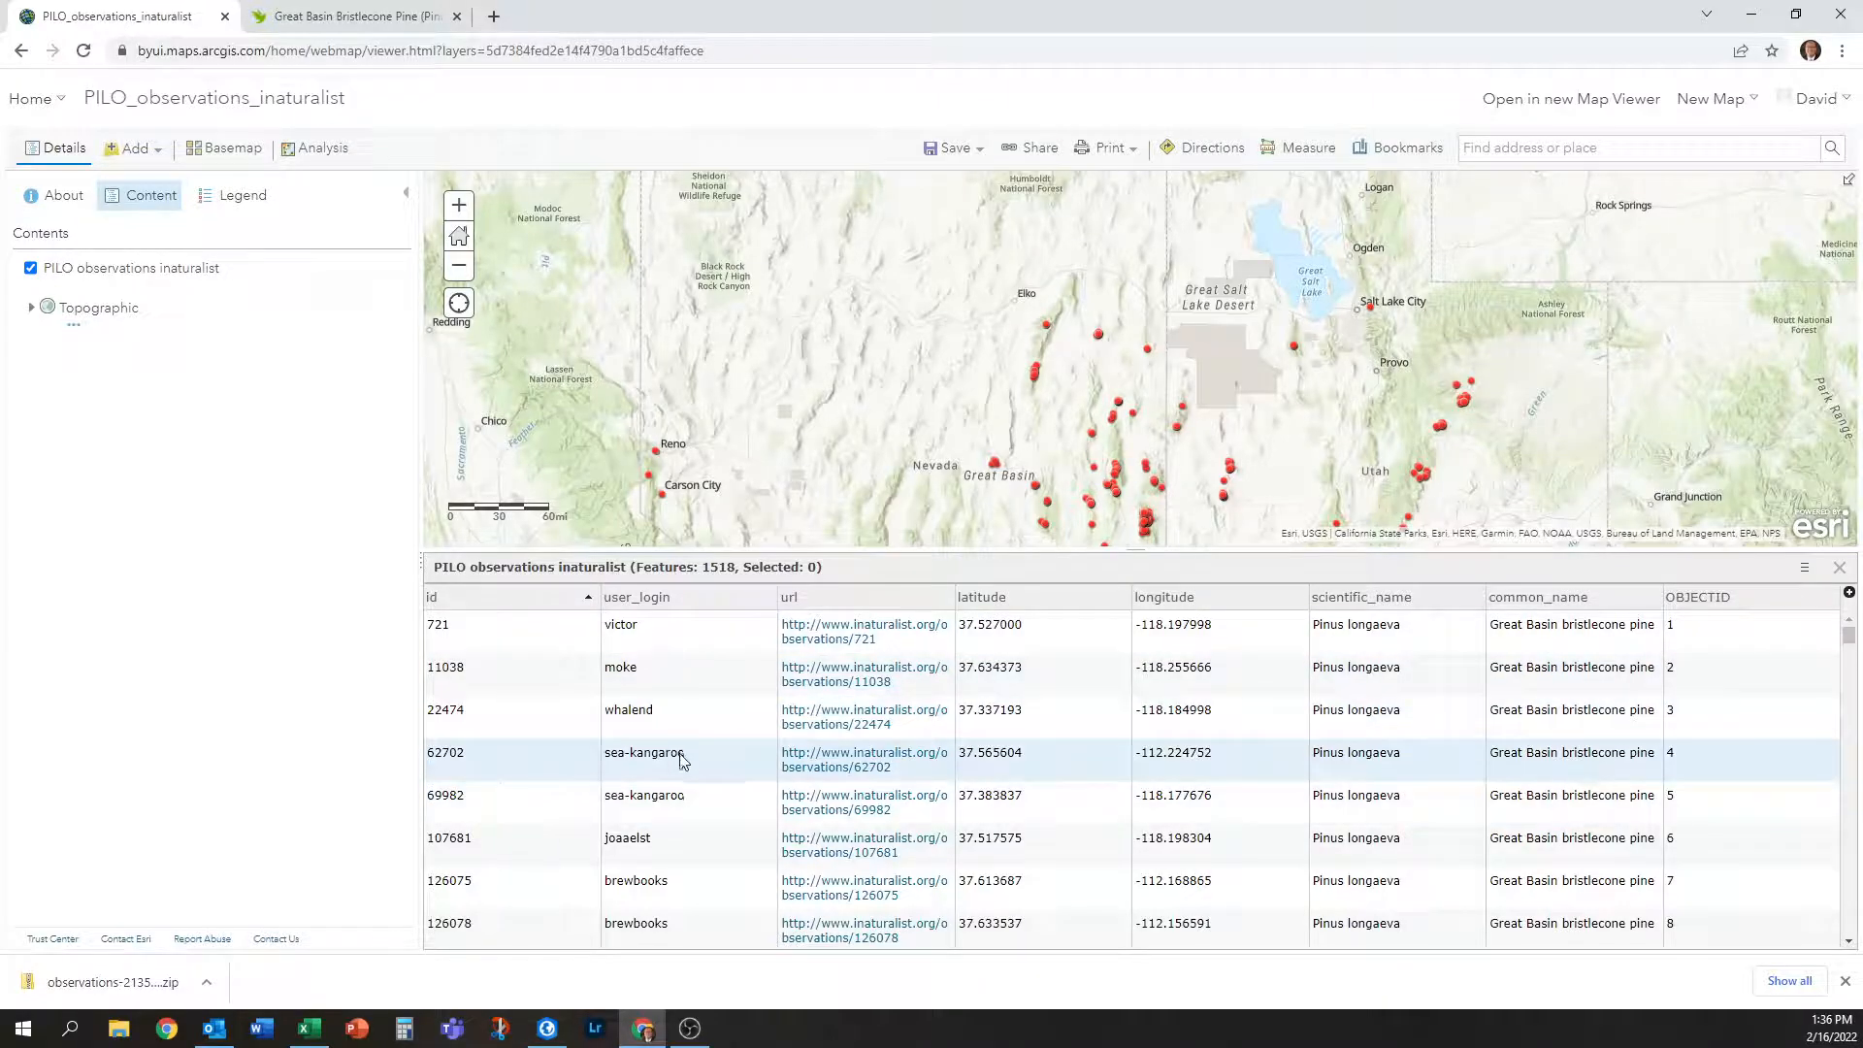
{"action": "scroll", "coordinate": [699, 815], "scroll_direction": "down", "scroll_amount": 10}
{"action": "scroll", "coordinate": [706, 818], "scroll_direction": "up", "scroll_amount": 7}
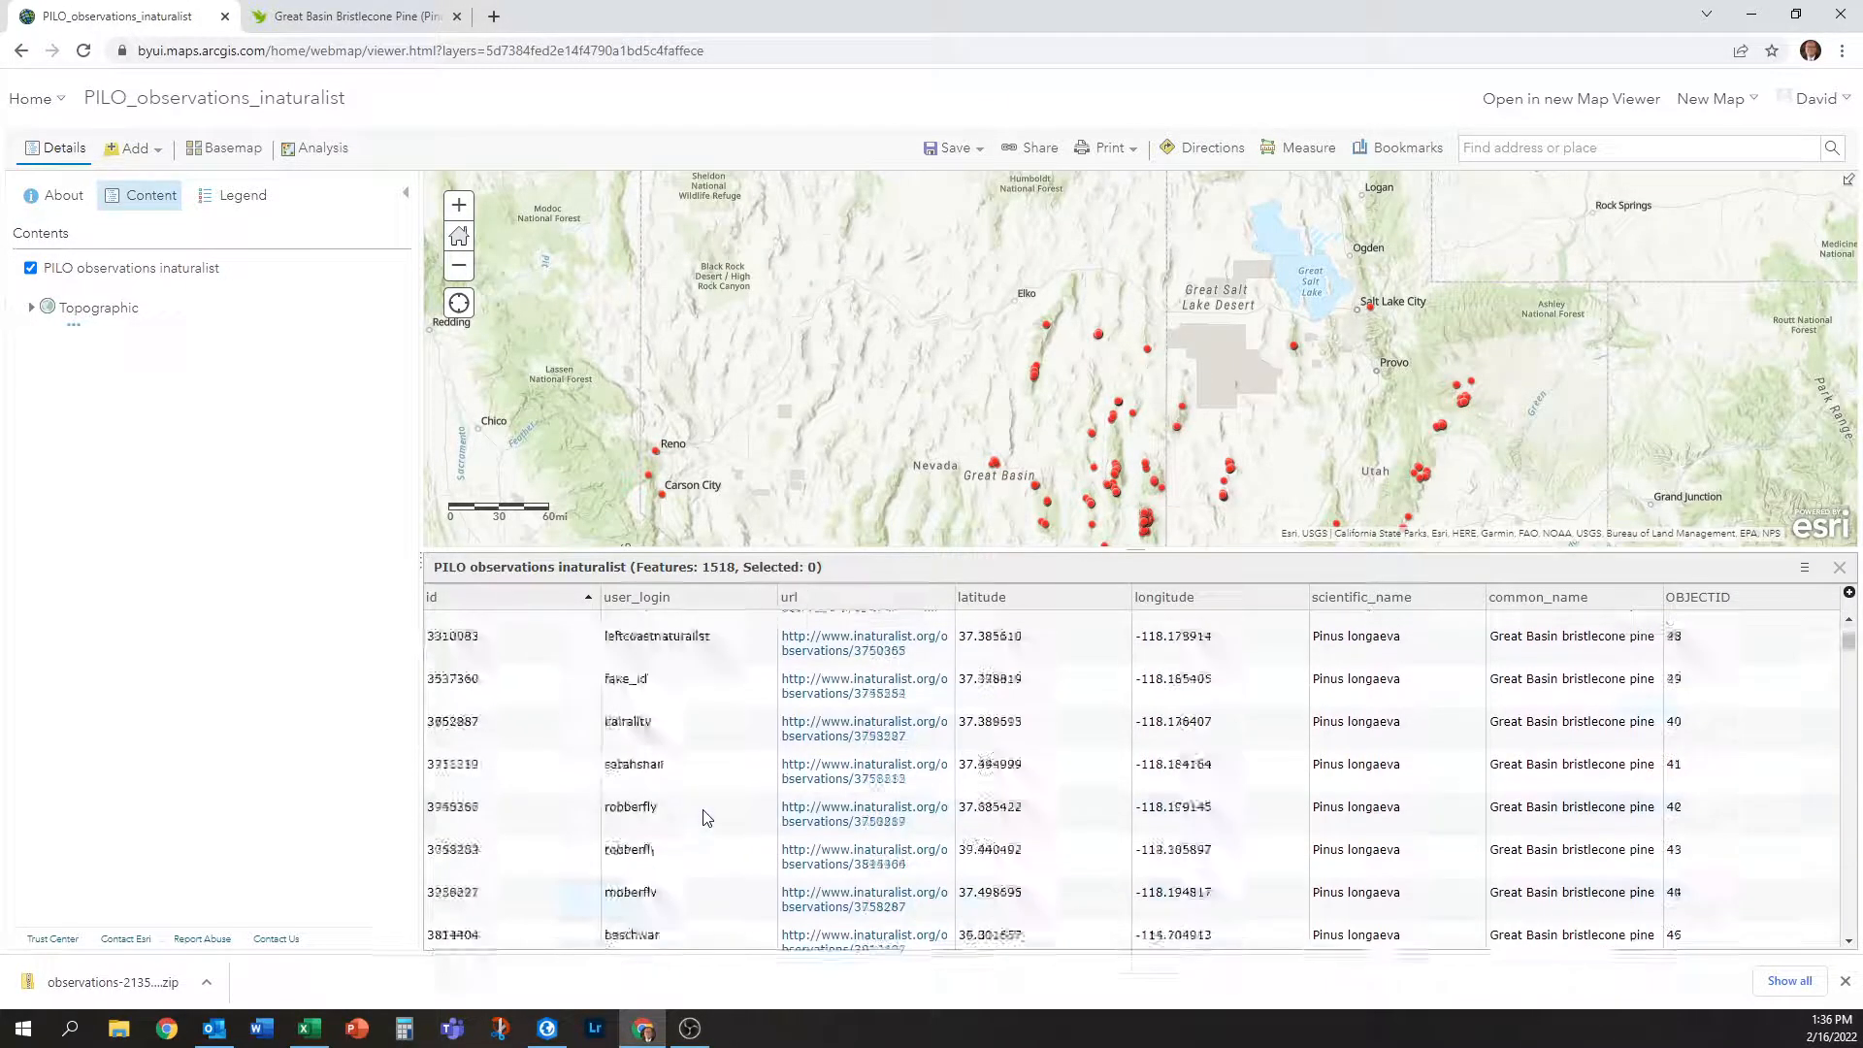
{"action": "scroll", "coordinate": [699, 813], "scroll_direction": "down", "scroll_amount": 20}
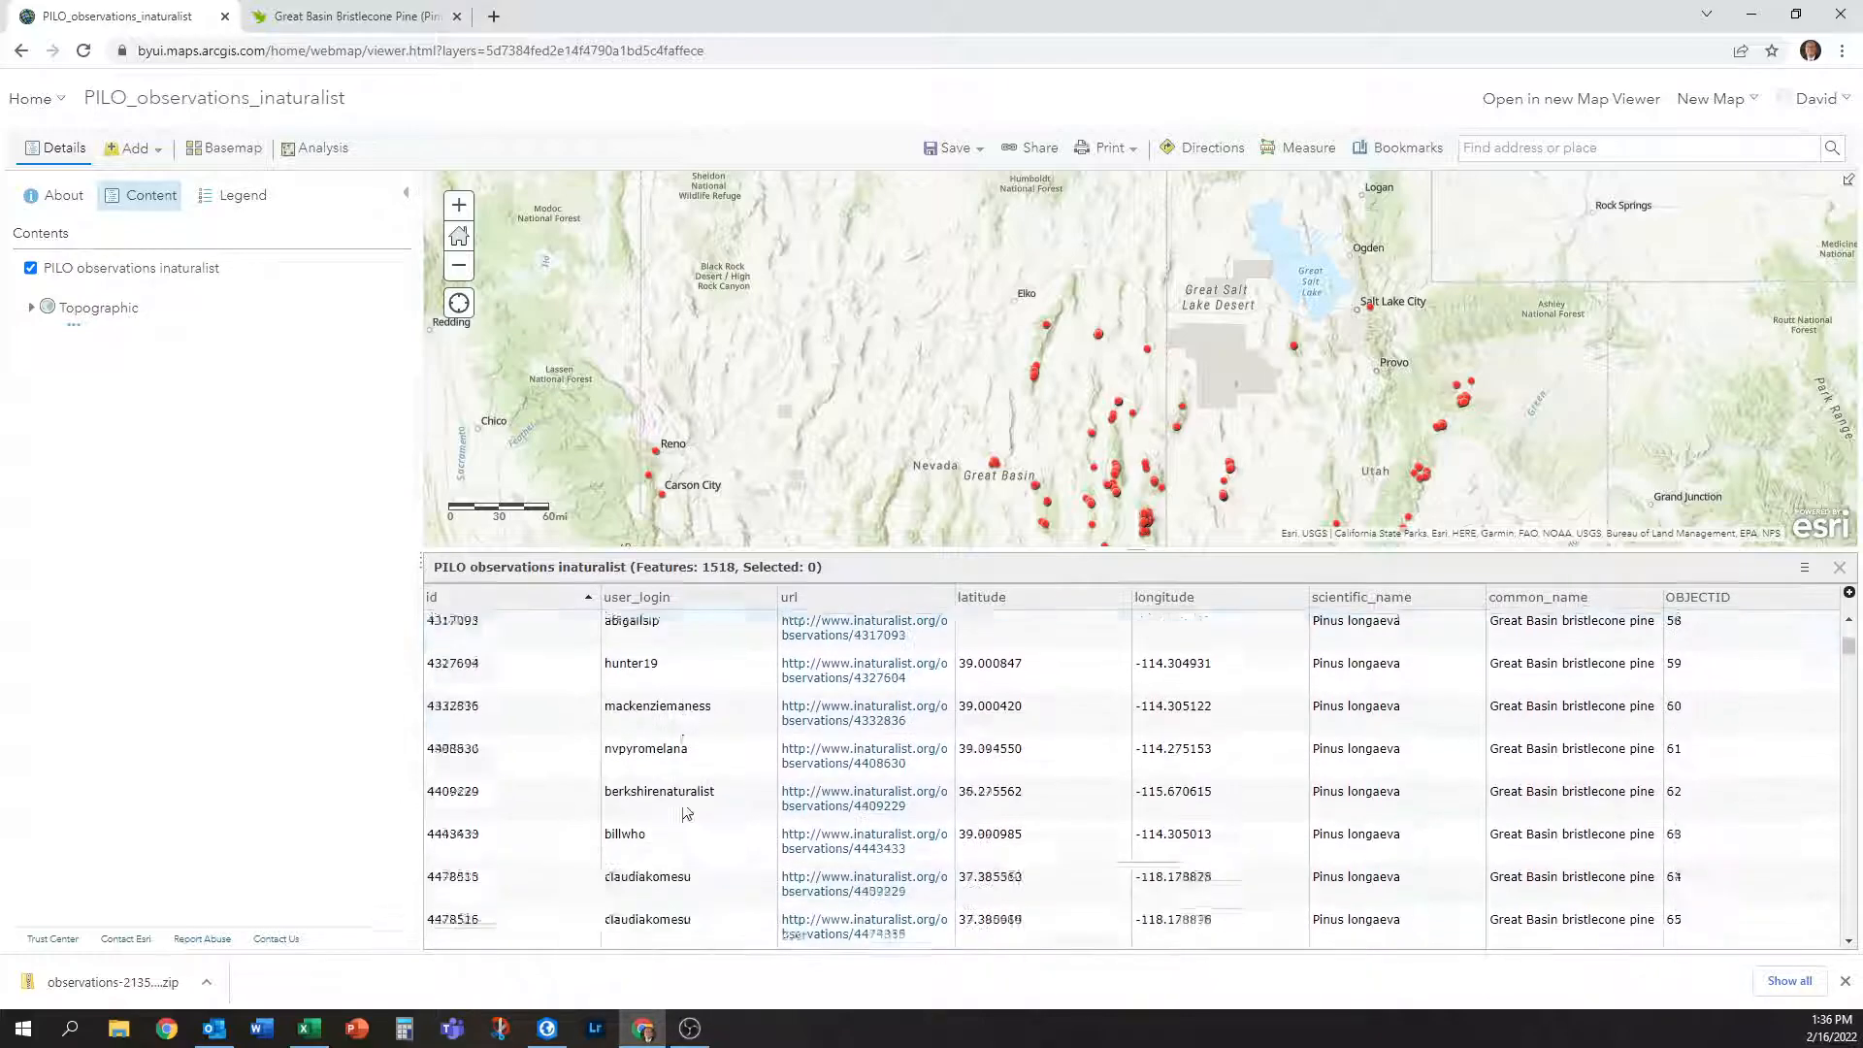
{"action": "scroll", "coordinate": [686, 812], "scroll_direction": "down", "scroll_amount": 15}
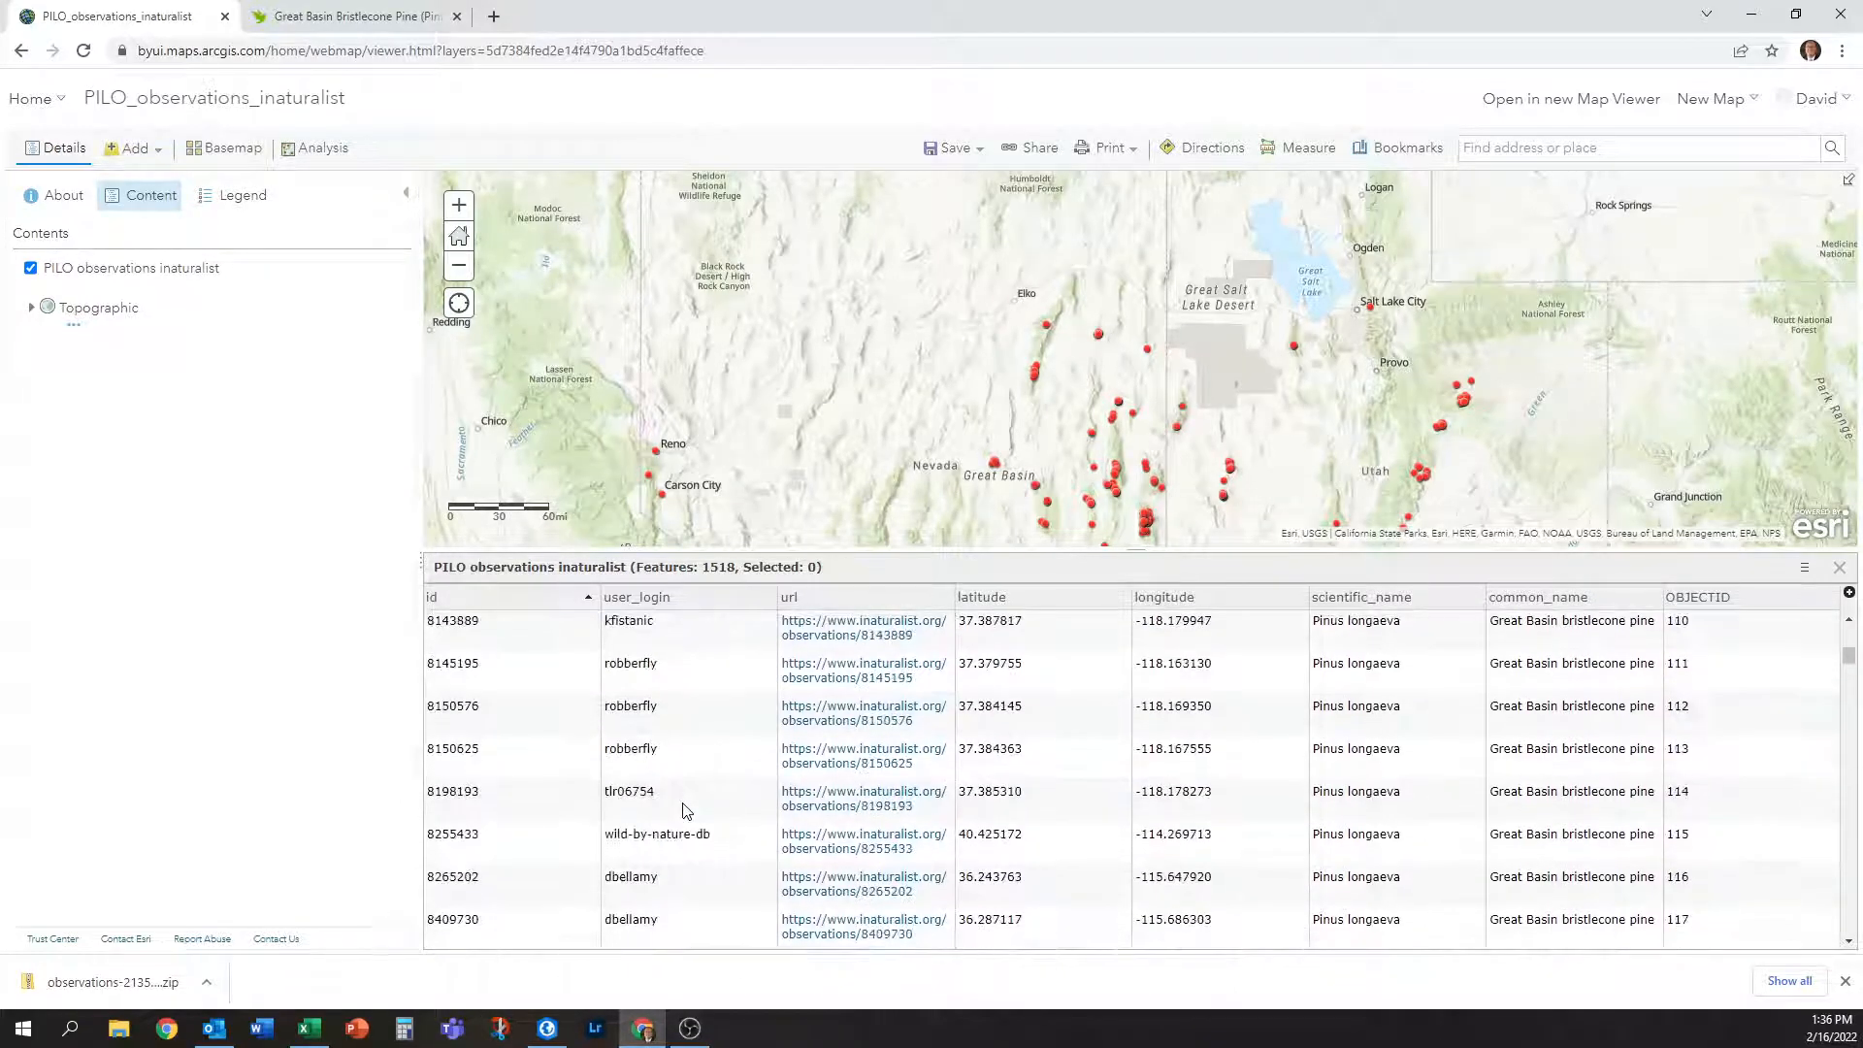
{"action": "scroll", "coordinate": [686, 811], "scroll_direction": "down", "scroll_amount": 3}
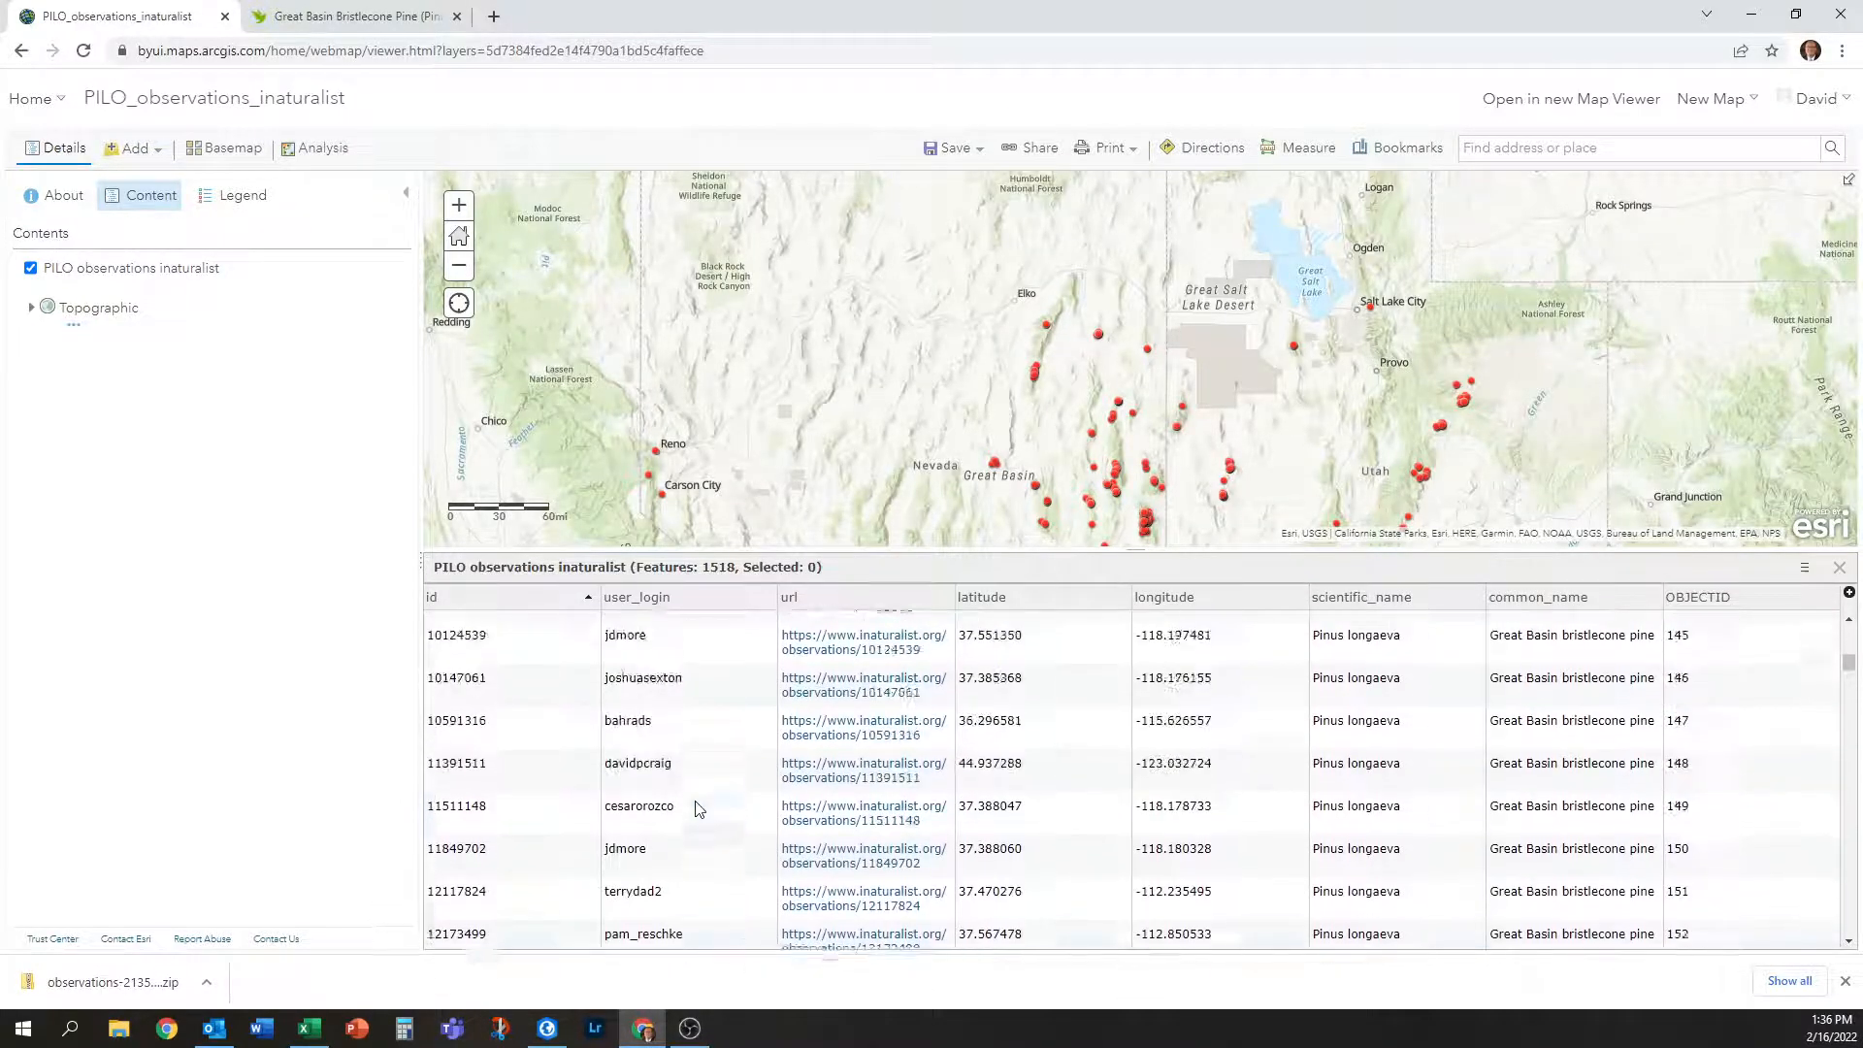
{"action": "scroll", "coordinate": [696, 807], "scroll_direction": "down", "scroll_amount": 19}
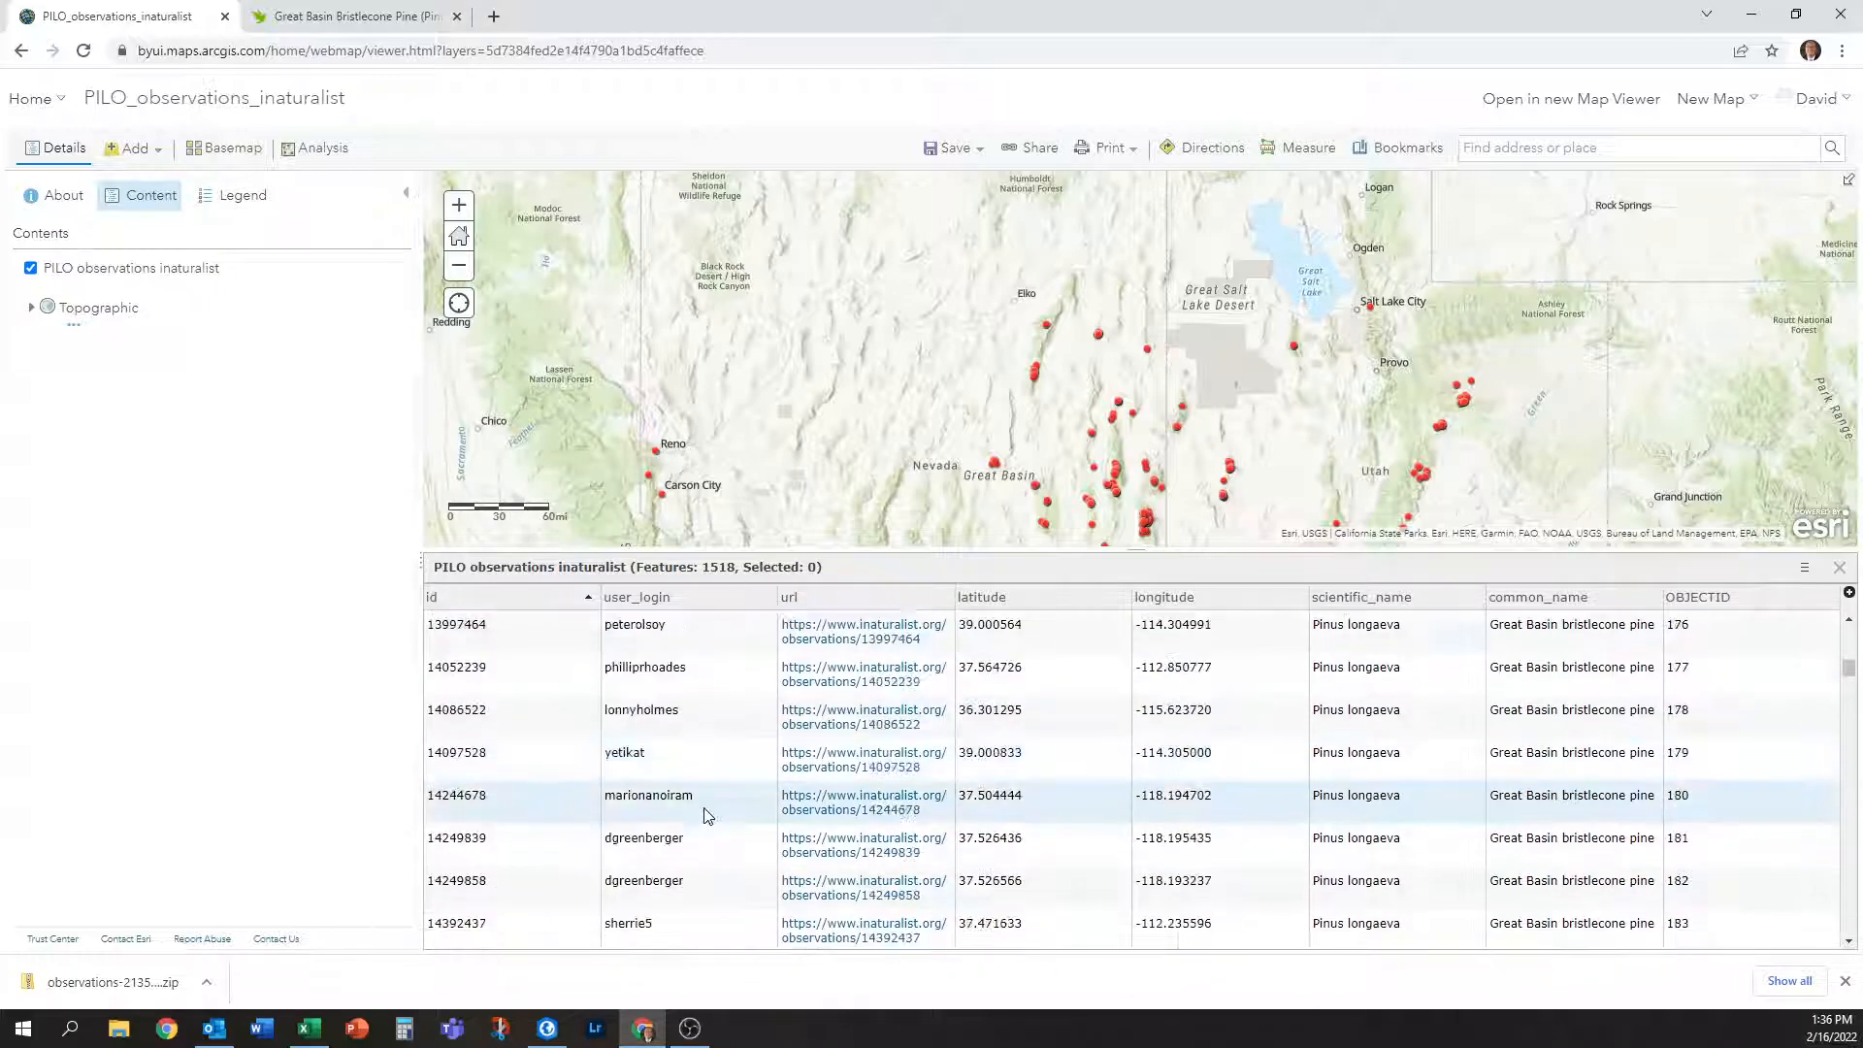
{"action": "scroll", "coordinate": [721, 832], "scroll_direction": "down", "scroll_amount": 20}
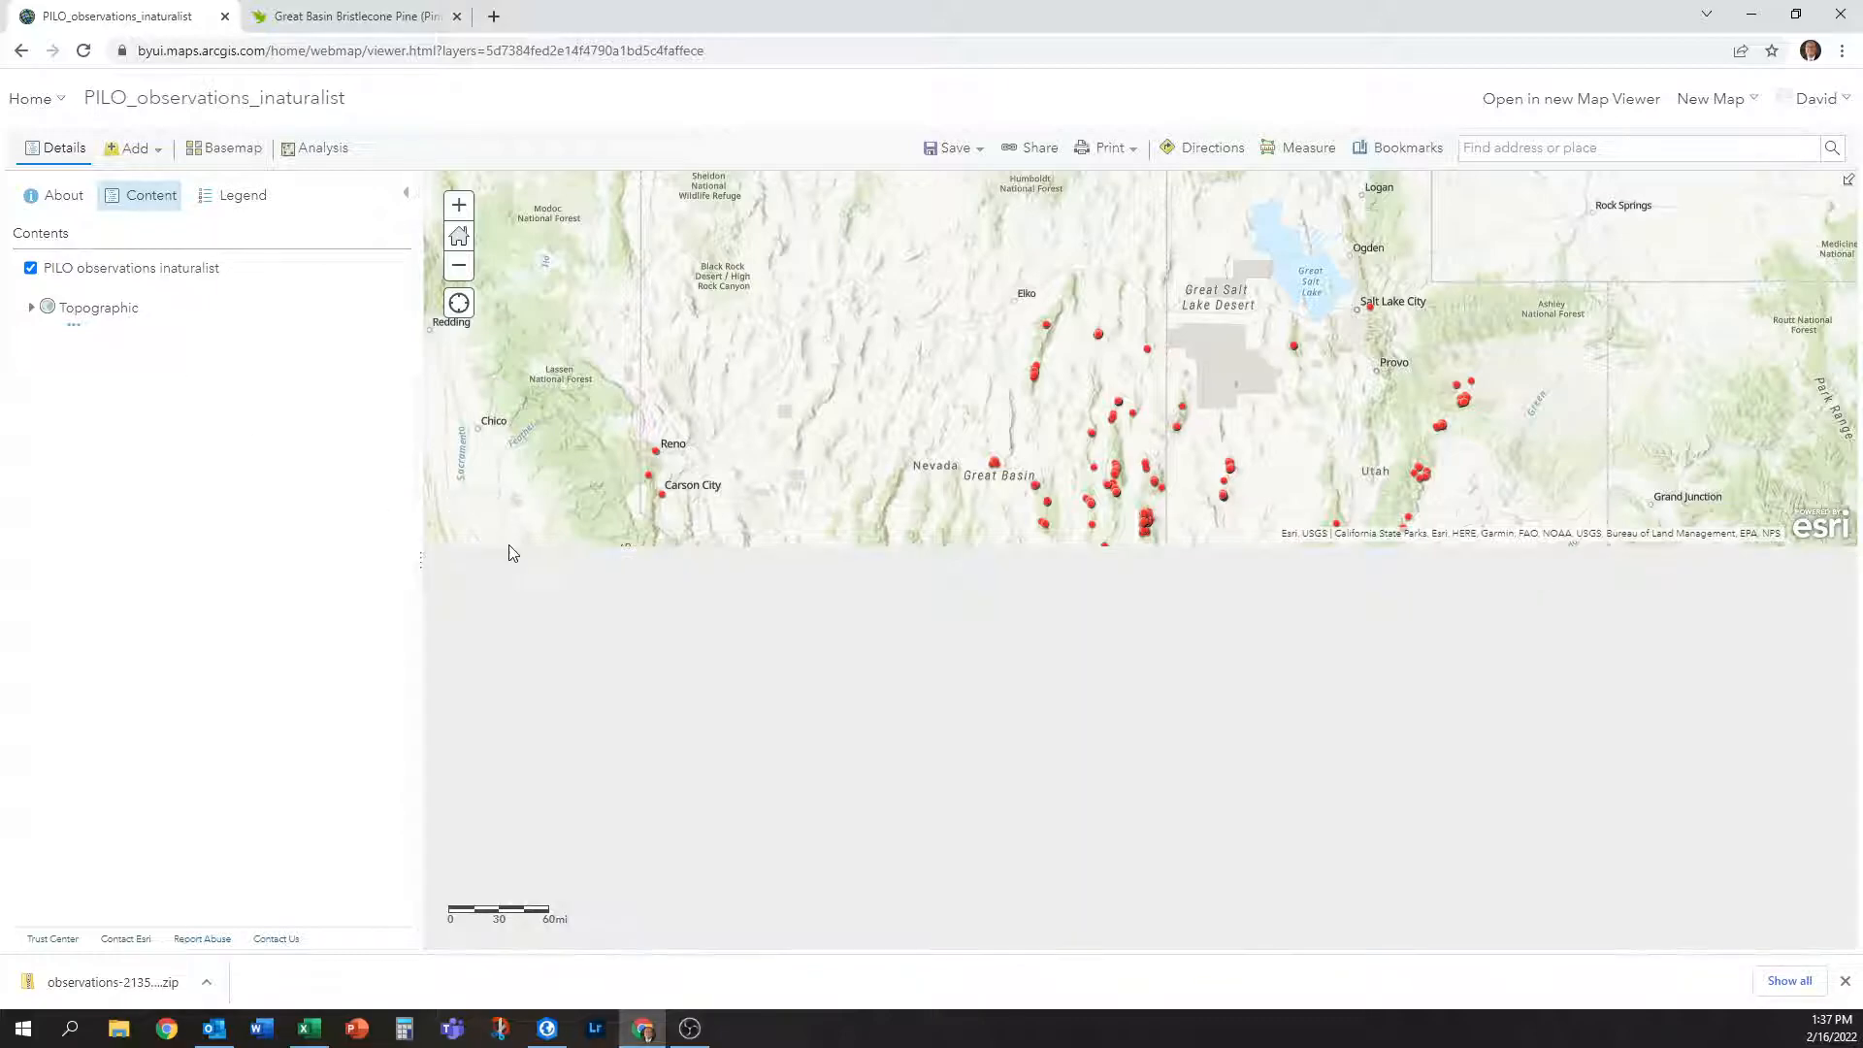
{"action": "left_click", "coordinate": [1839, 567]}
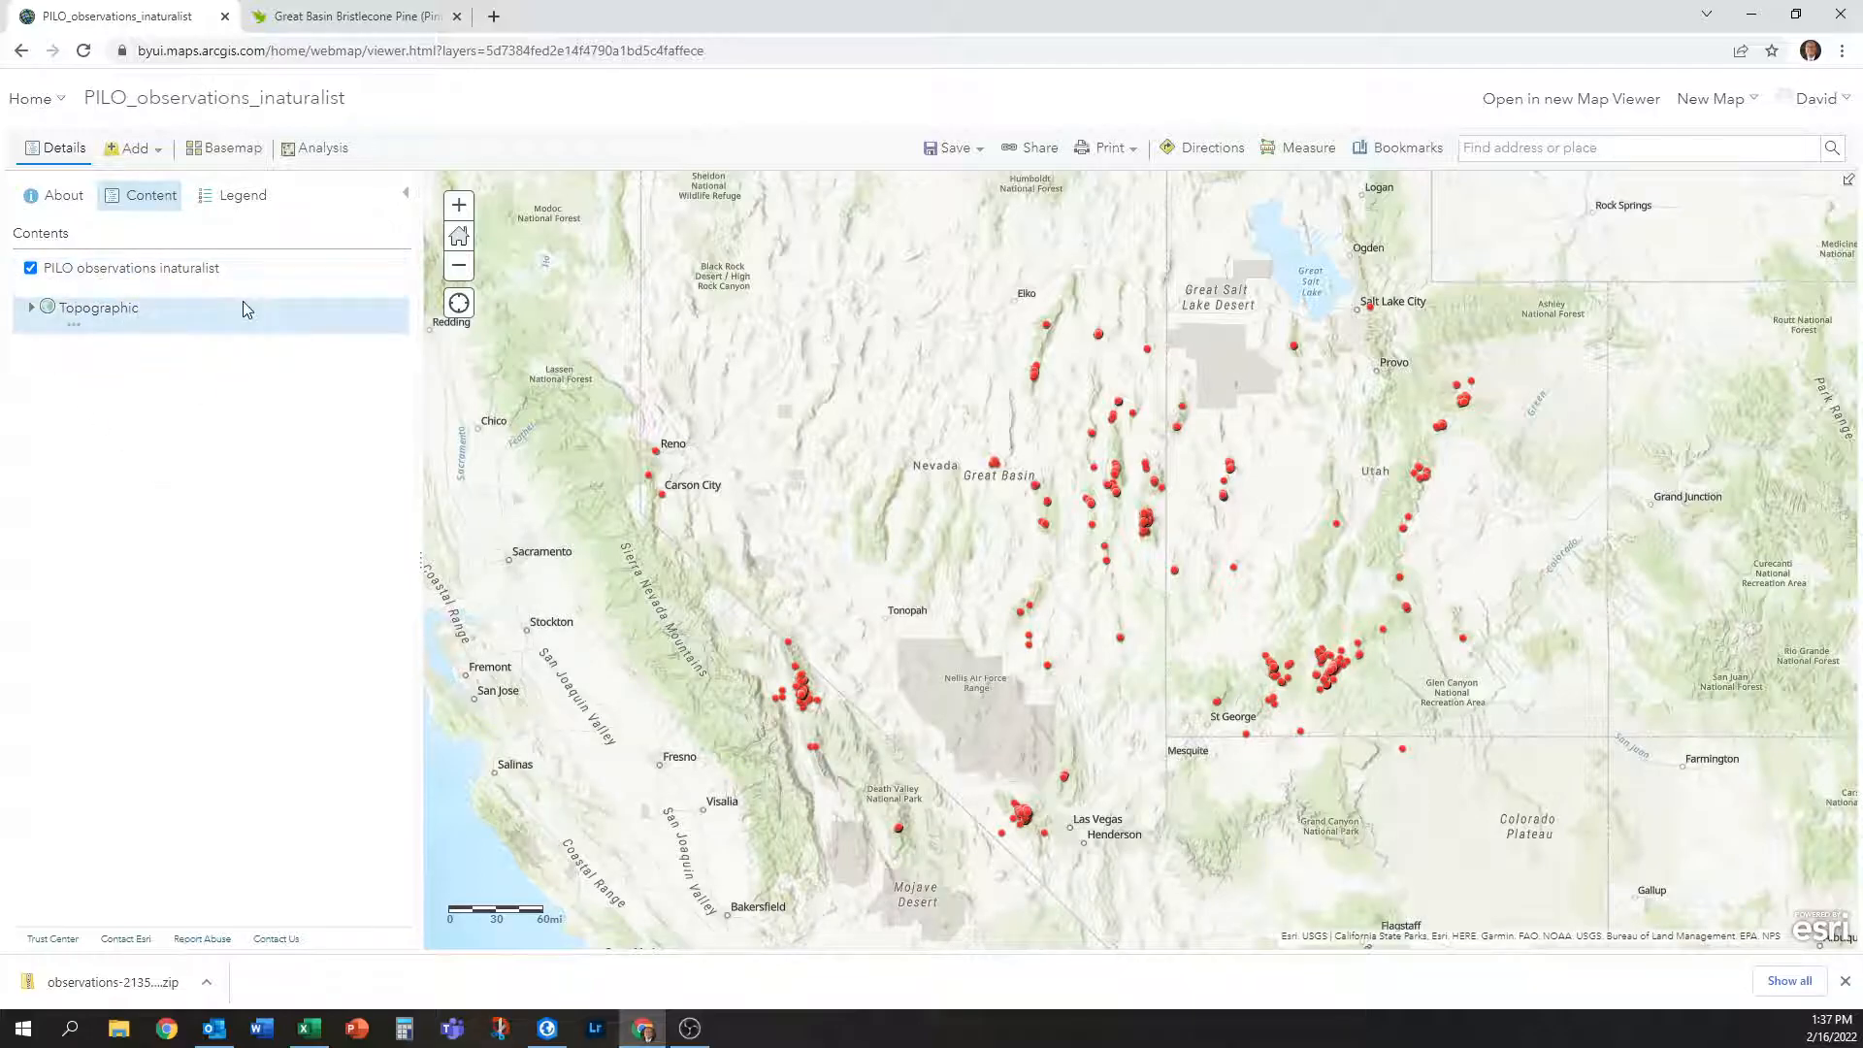
Start Configure Pop-up for the PILO observations layer, preview a point's pop-up, then open Configure Attributes.
{"action": "left_click", "coordinate": [207, 286]}
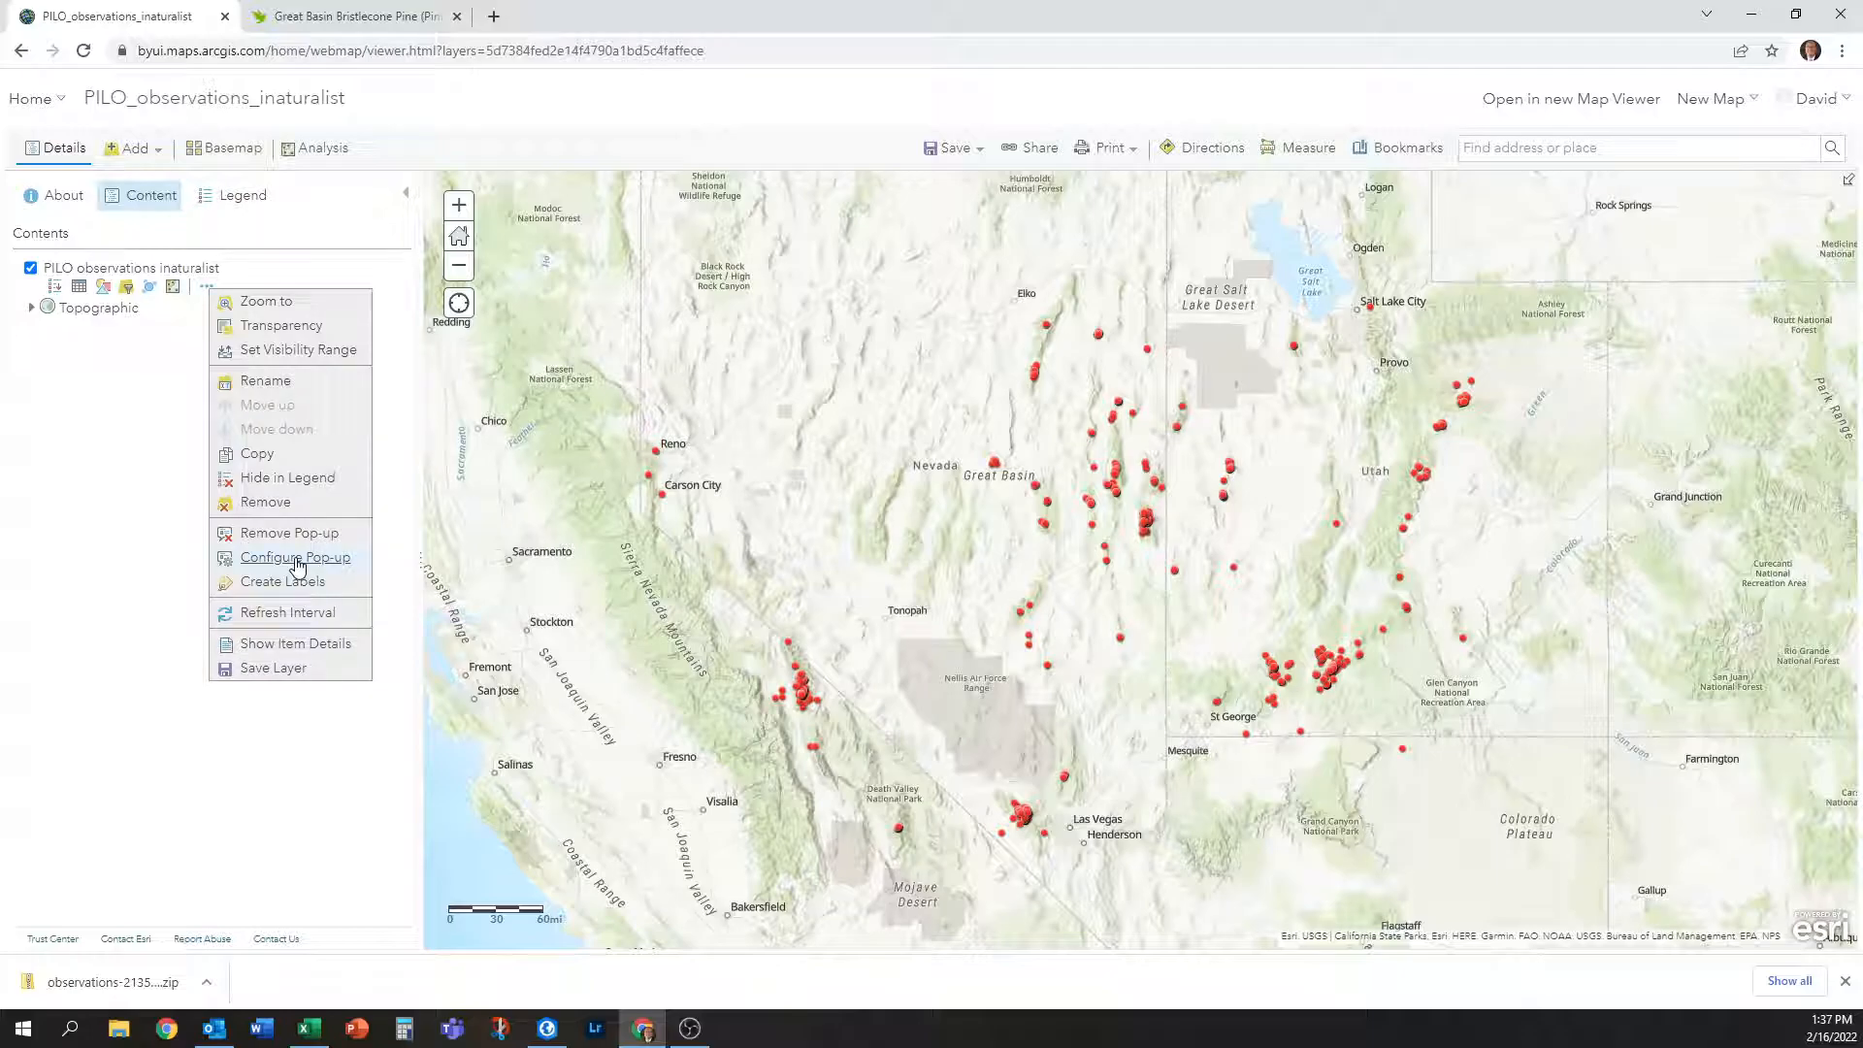
{"action": "left_click", "coordinate": [296, 559]}
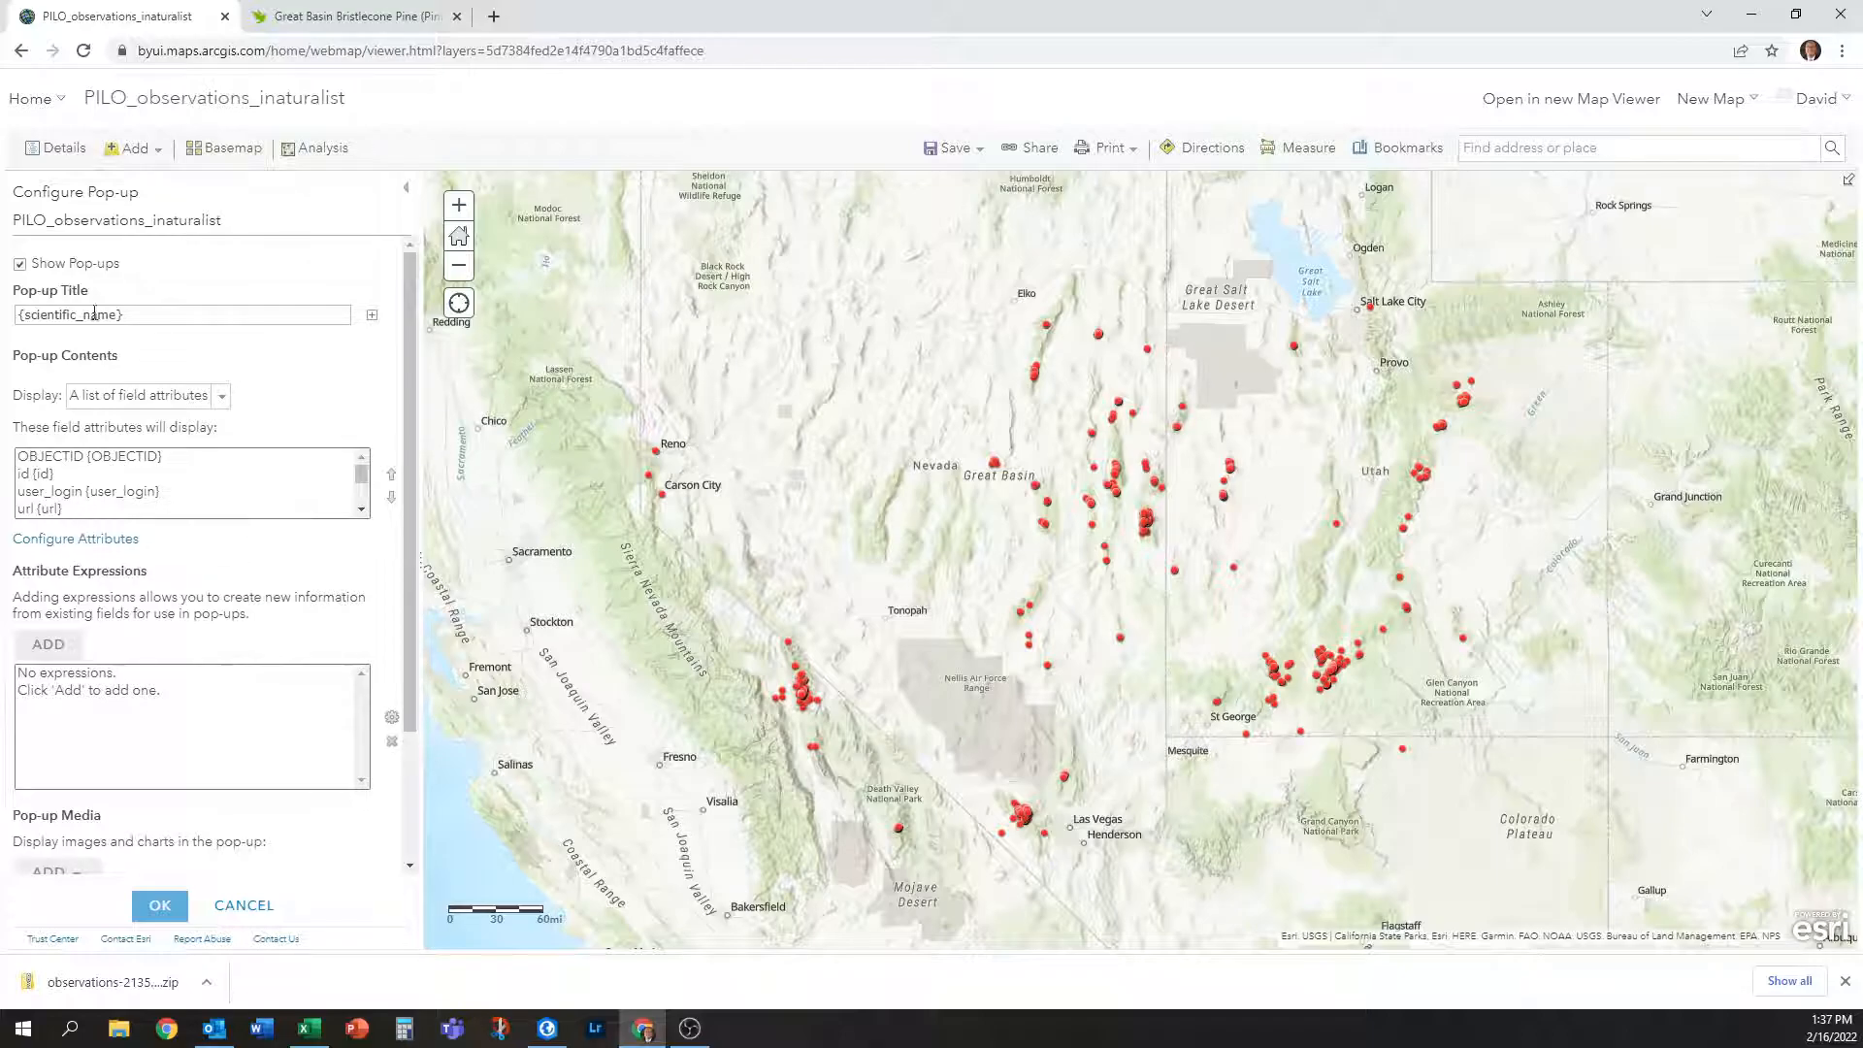
{"action": "left_click", "coordinate": [1029, 606]}
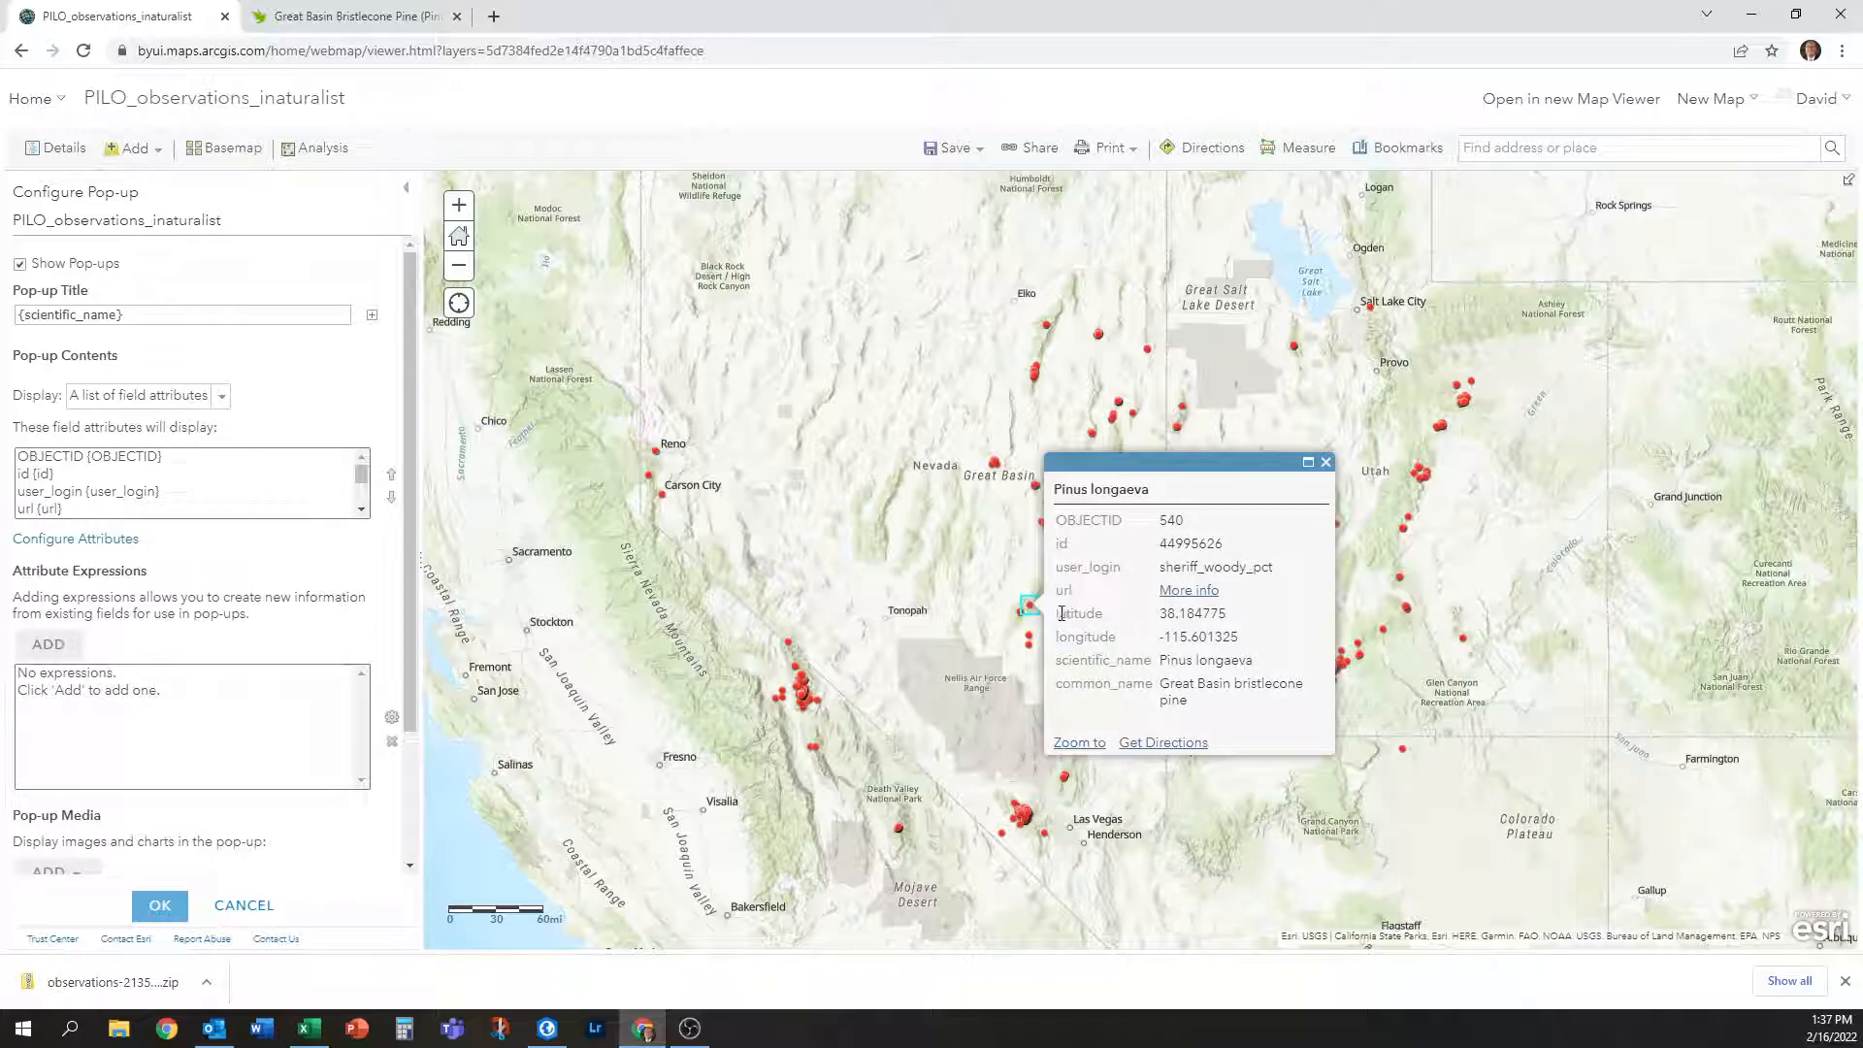
{"action": "left_click_drag", "start_coordinate": [1060, 621], "coordinate": [1251, 642]}
{"action": "left_click", "coordinate": [1279, 632]}
{"action": "left_click", "coordinate": [90, 551]}
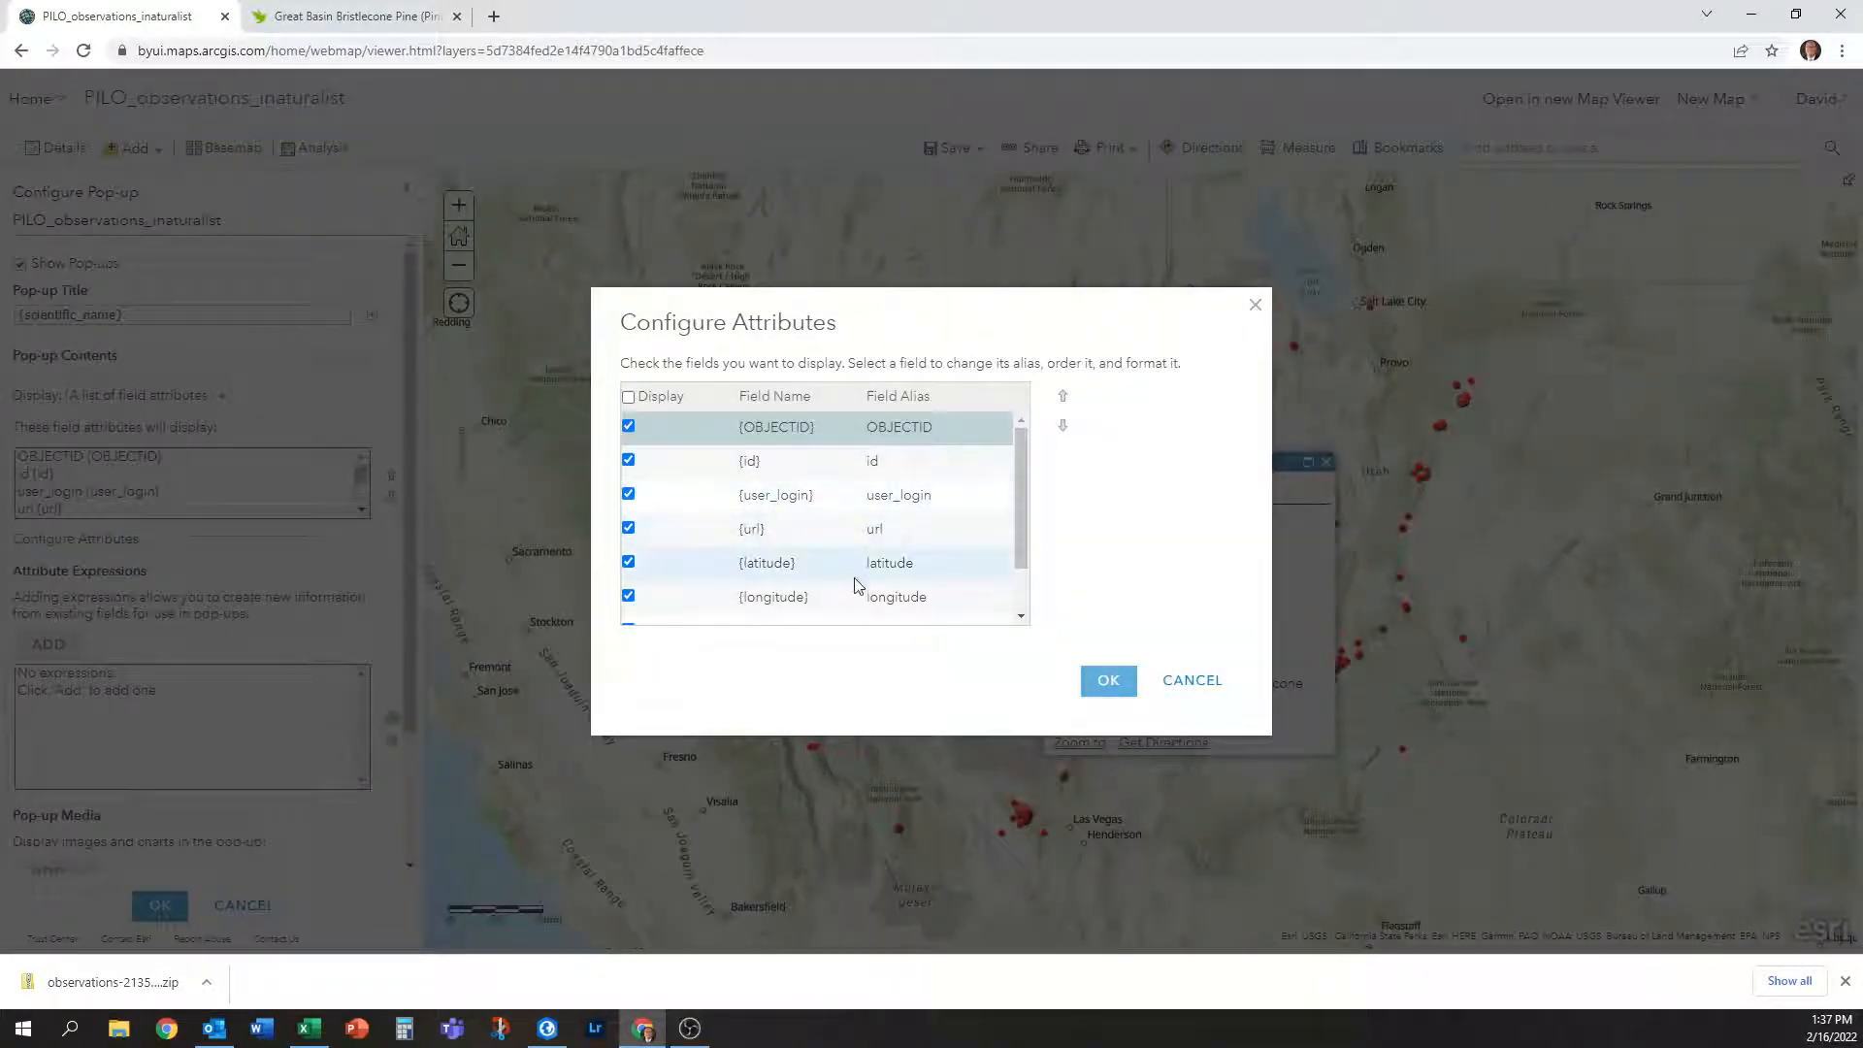
Hide latitude, longitude and OBJECTID, and alias the id field 'iNaturalist Observation ID'.
{"action": "scroll", "coordinate": [769, 478], "scroll_direction": "down", "scroll_amount": 2}
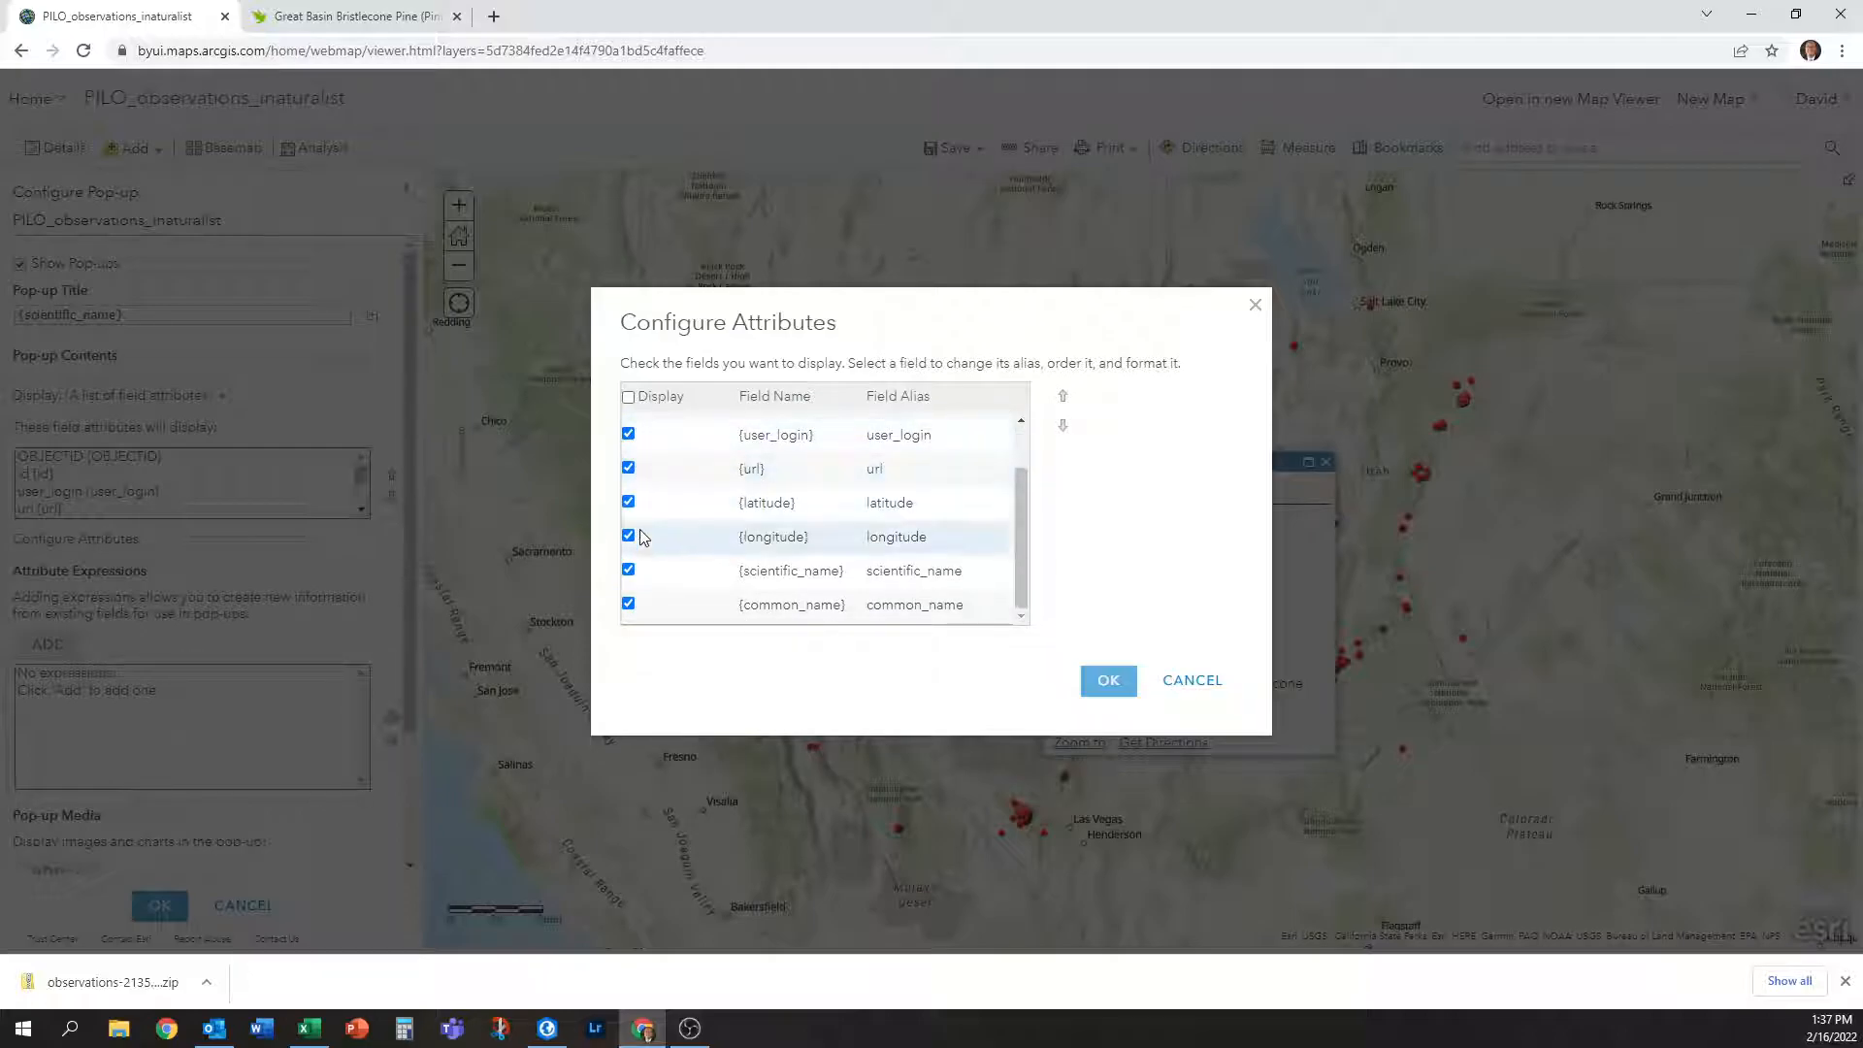
{"action": "left_click", "coordinate": [628, 501]}
{"action": "left_click", "coordinate": [628, 534]}
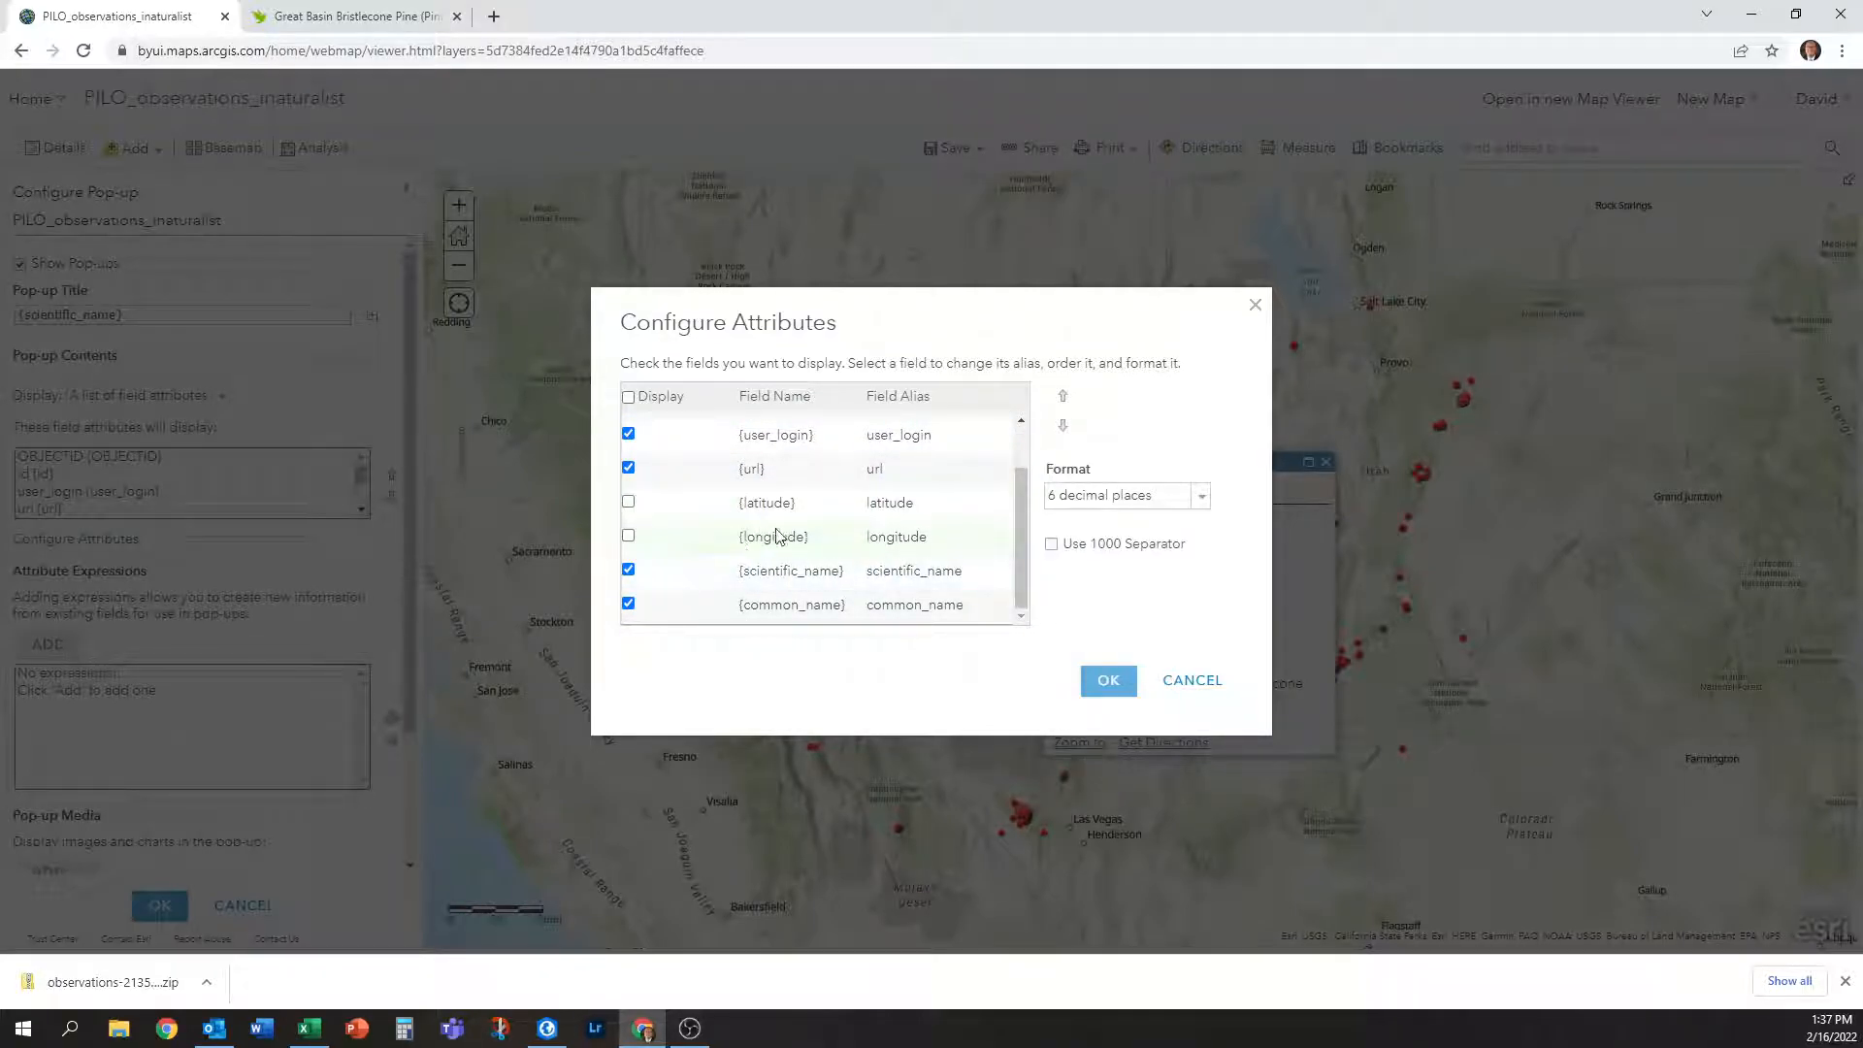
{"action": "scroll", "coordinate": [812, 499], "scroll_direction": "up", "scroll_amount": 2}
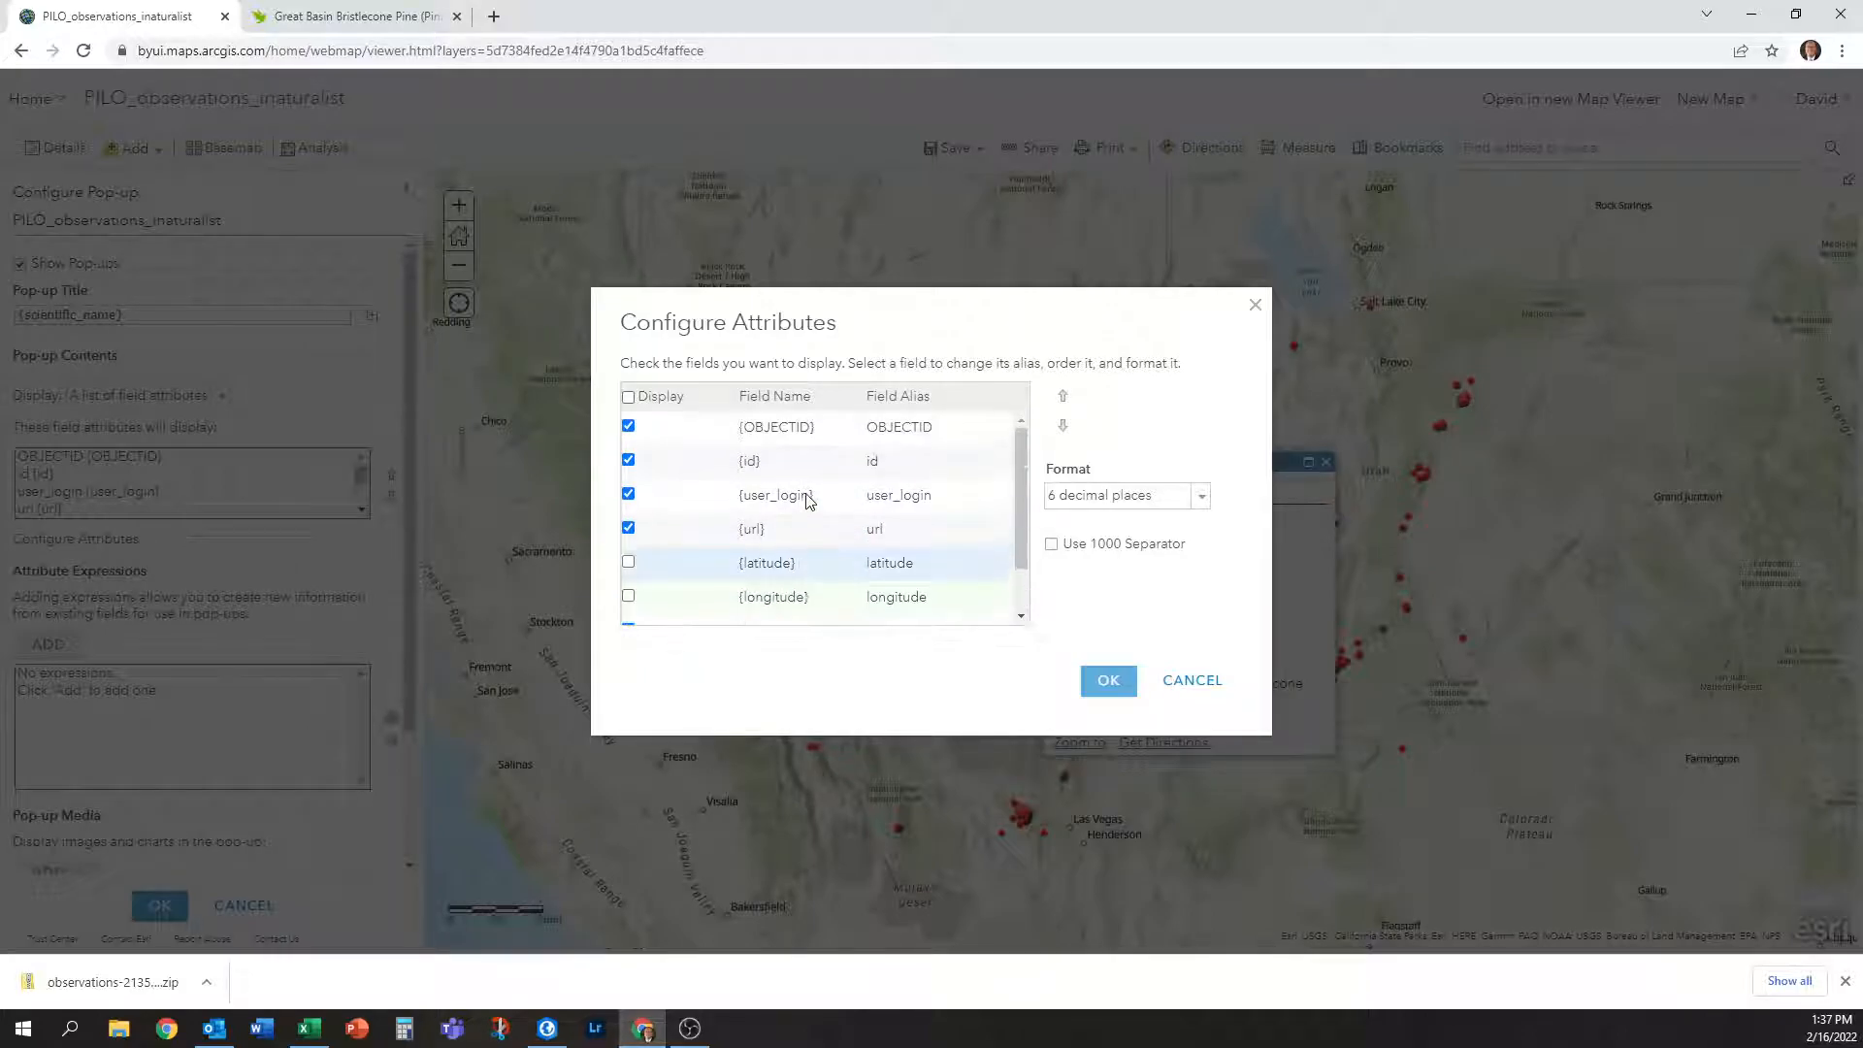
{"action": "left_click", "coordinate": [945, 495]}
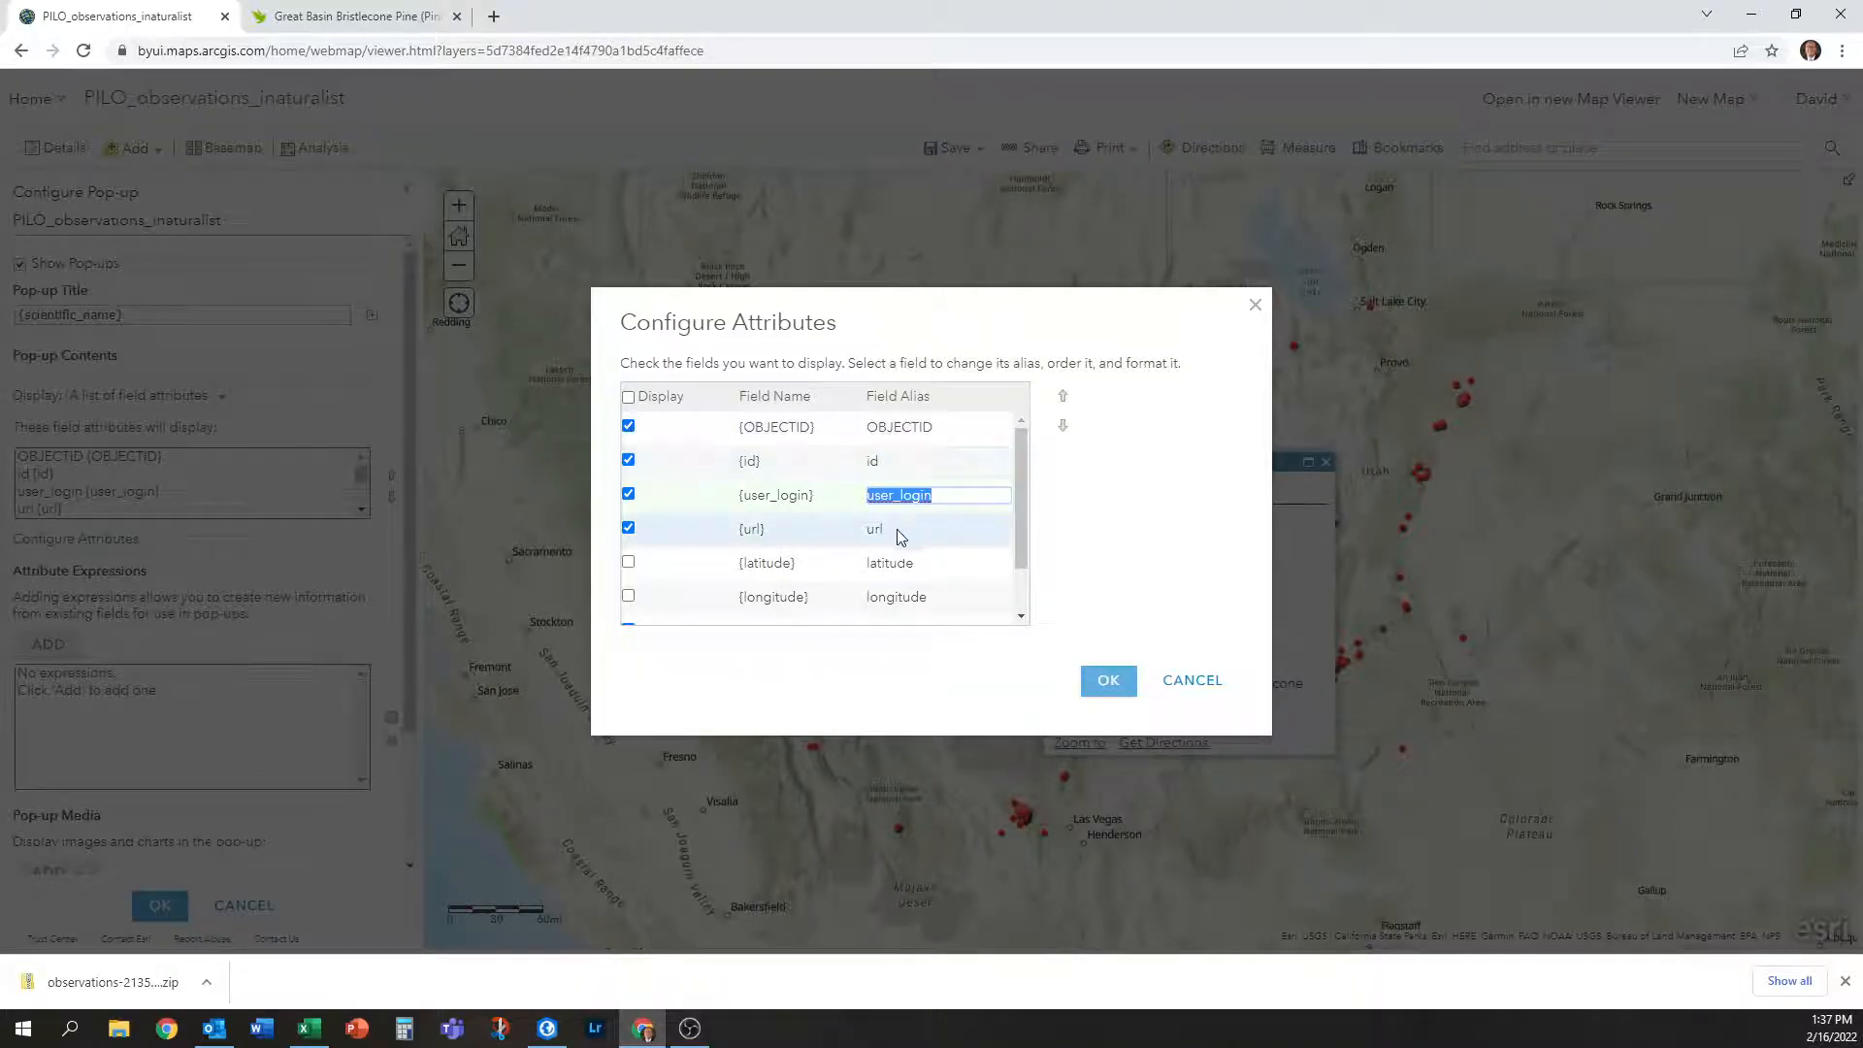
{"action": "left_click", "coordinate": [629, 427]}
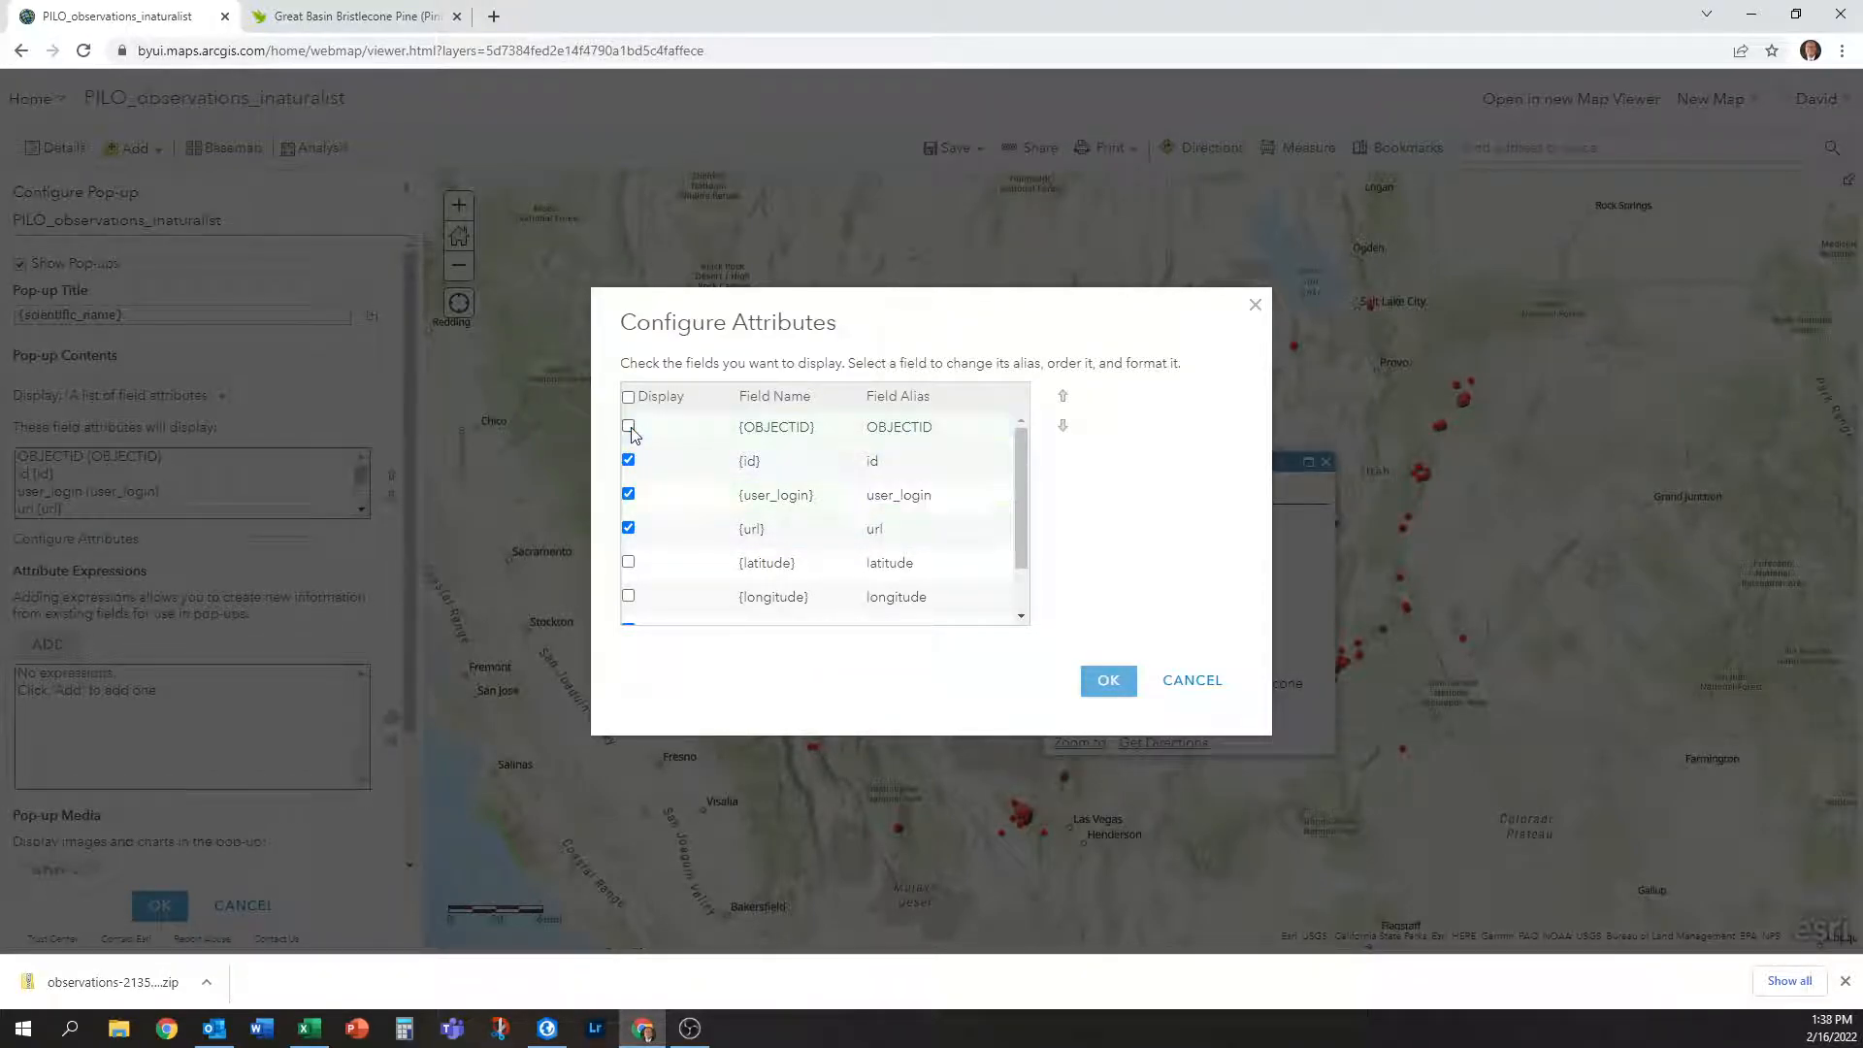
{"action": "left_click", "coordinate": [926, 465]}
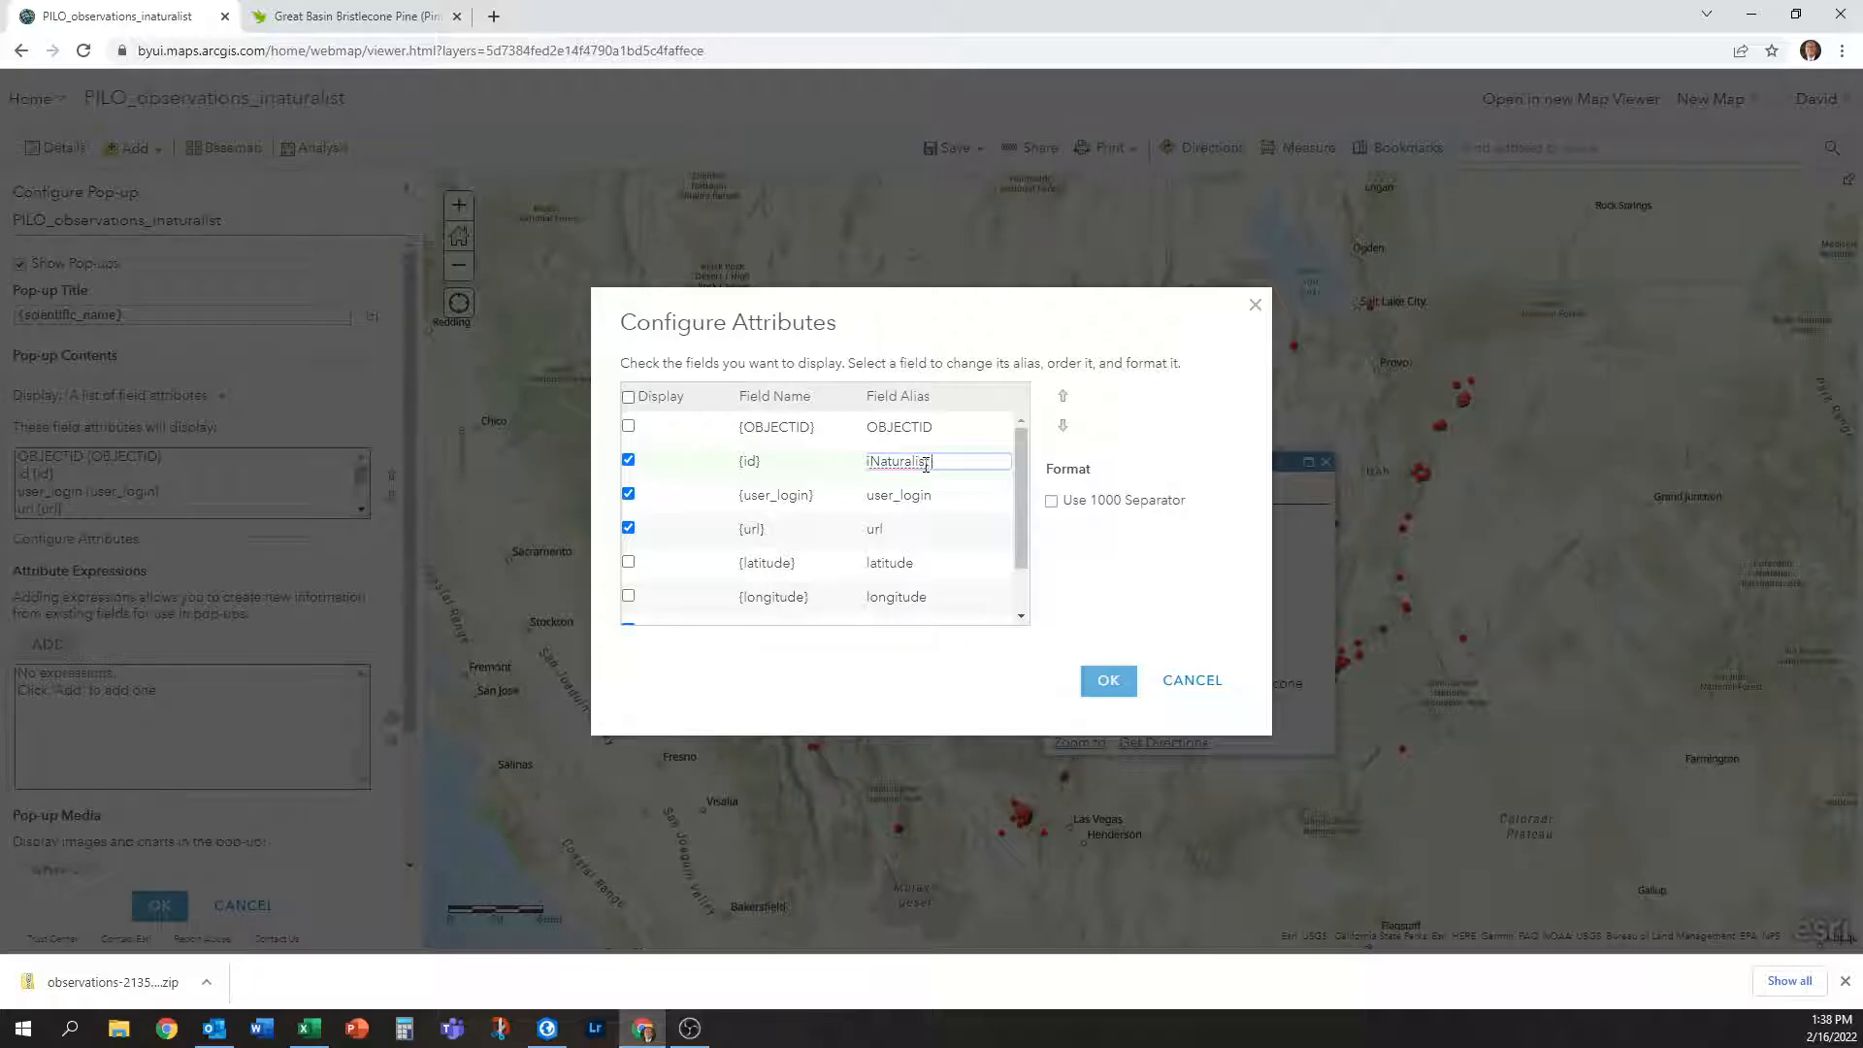
{"action": "type", "text": "iNaturalist Observation ID"}
{"action": "key", "text": "Return"}
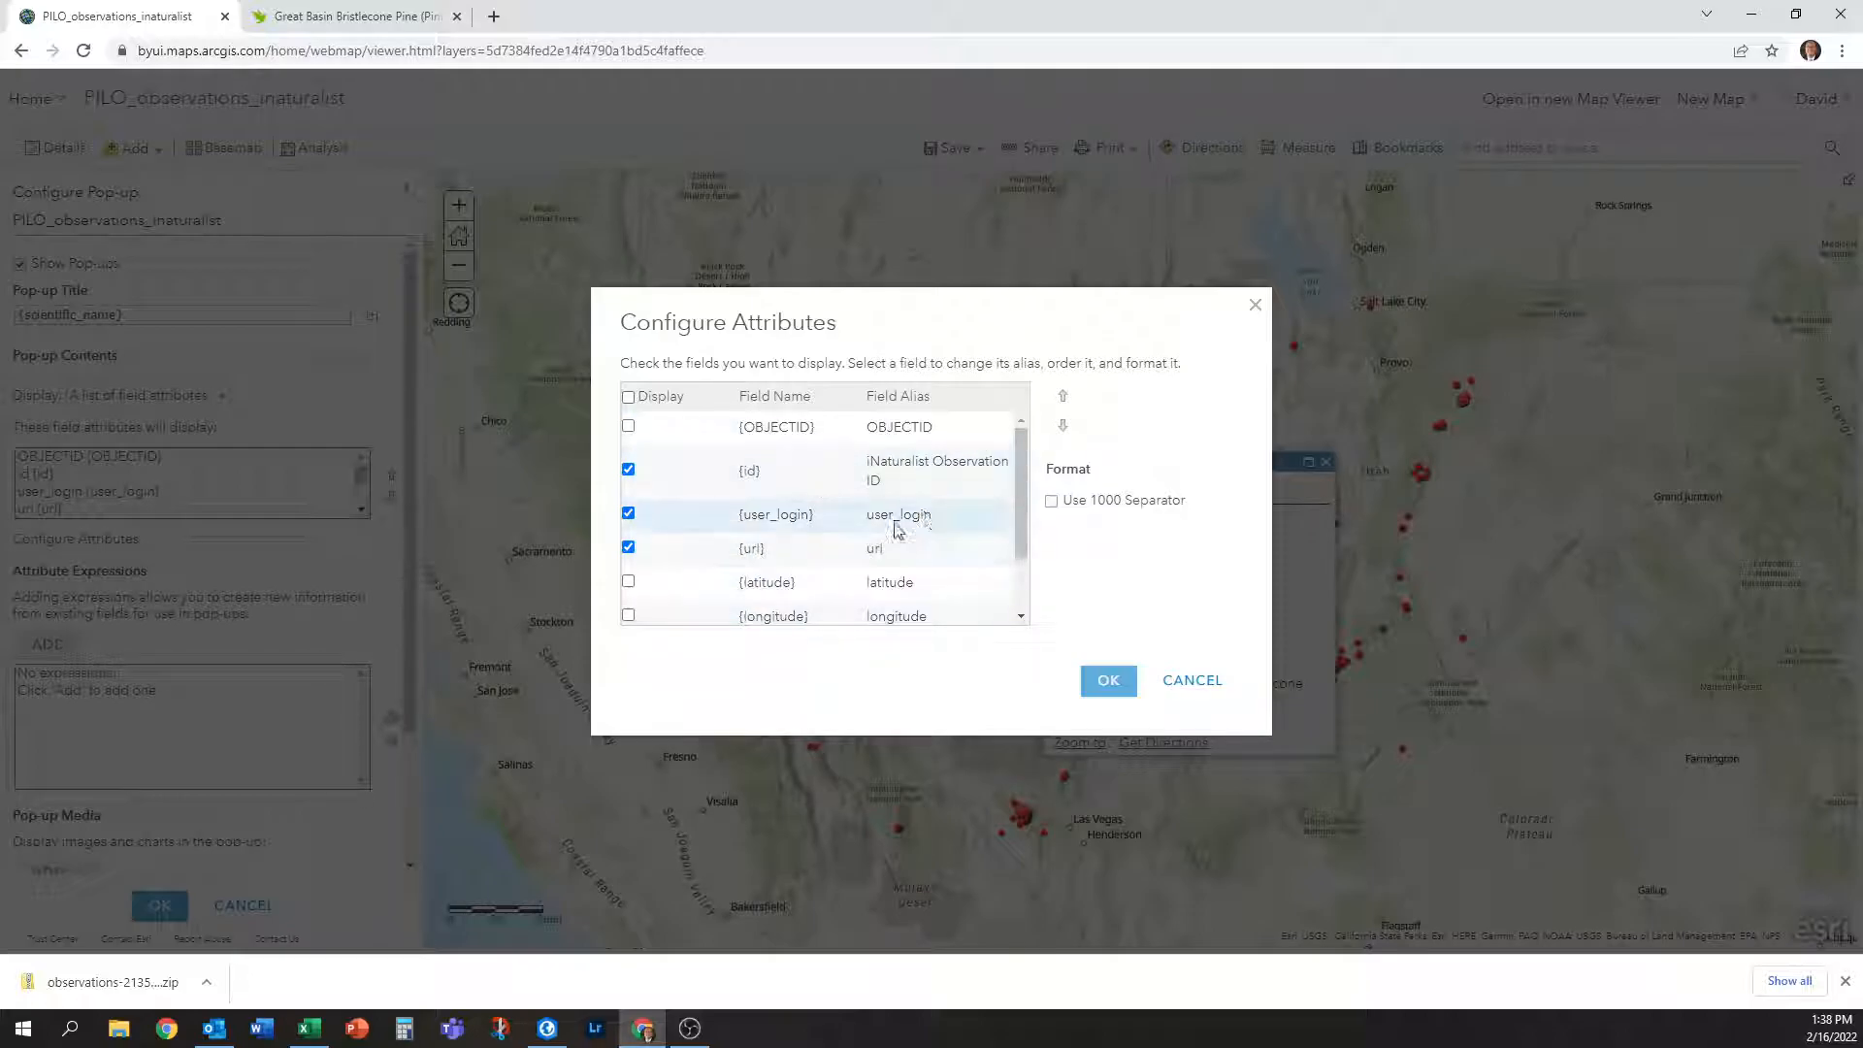
Alias user_login 'iNaturalist User', scientific_name 'Scientific Name' and common_name 'Common Name'.
{"action": "left_click", "coordinate": [945, 523]}
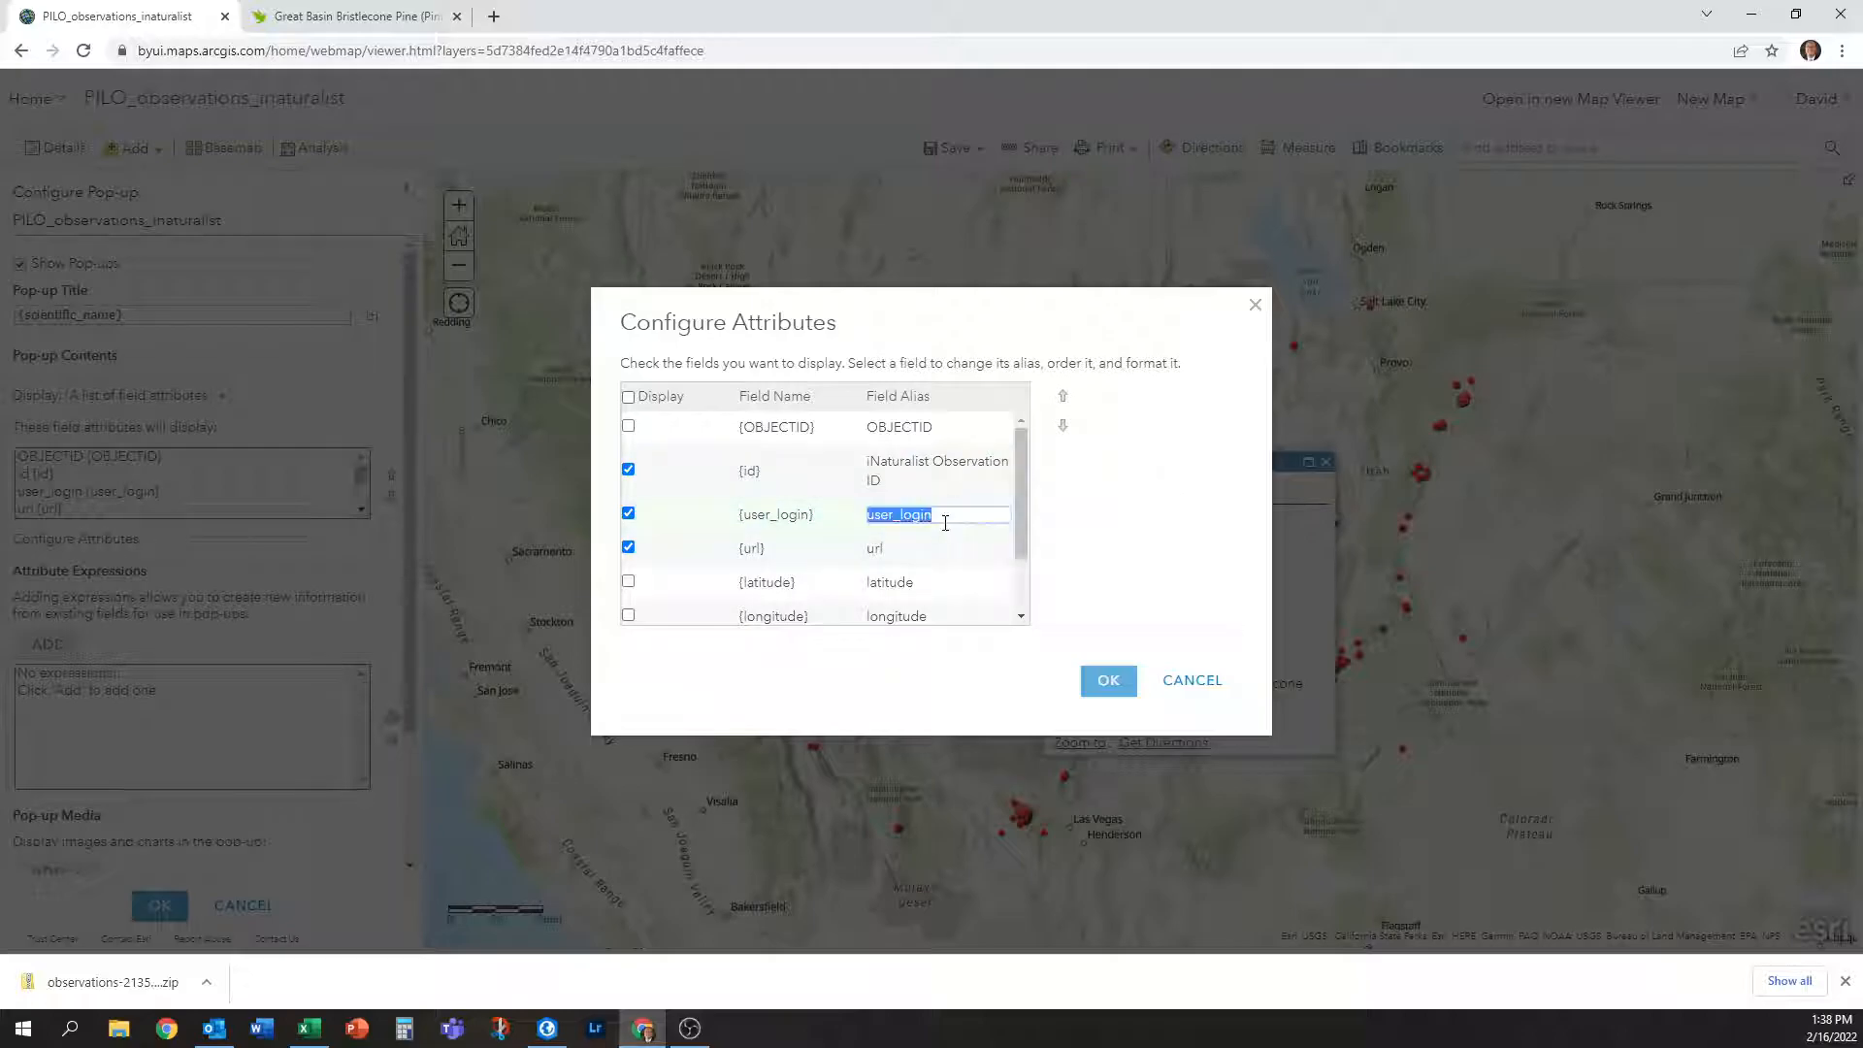
{"action": "type", "text": "iNaturalist User"}
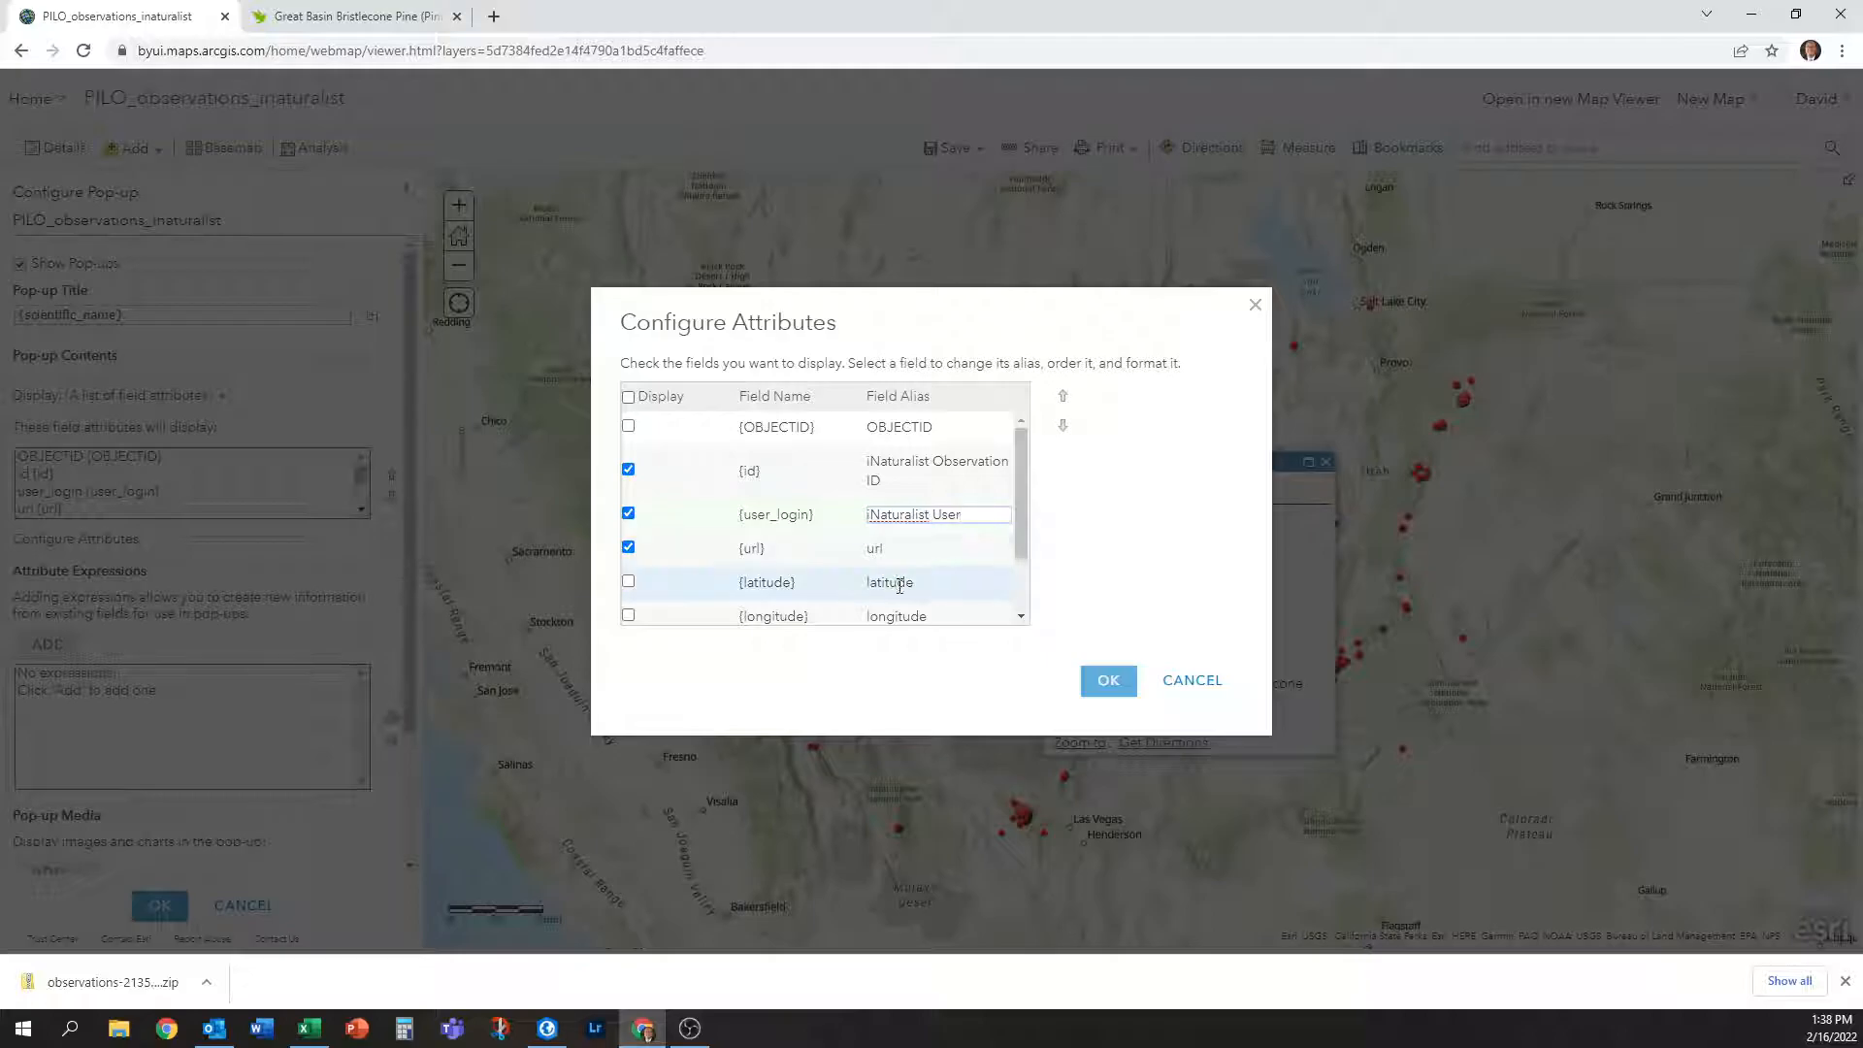
{"action": "left_click", "coordinate": [917, 546]}
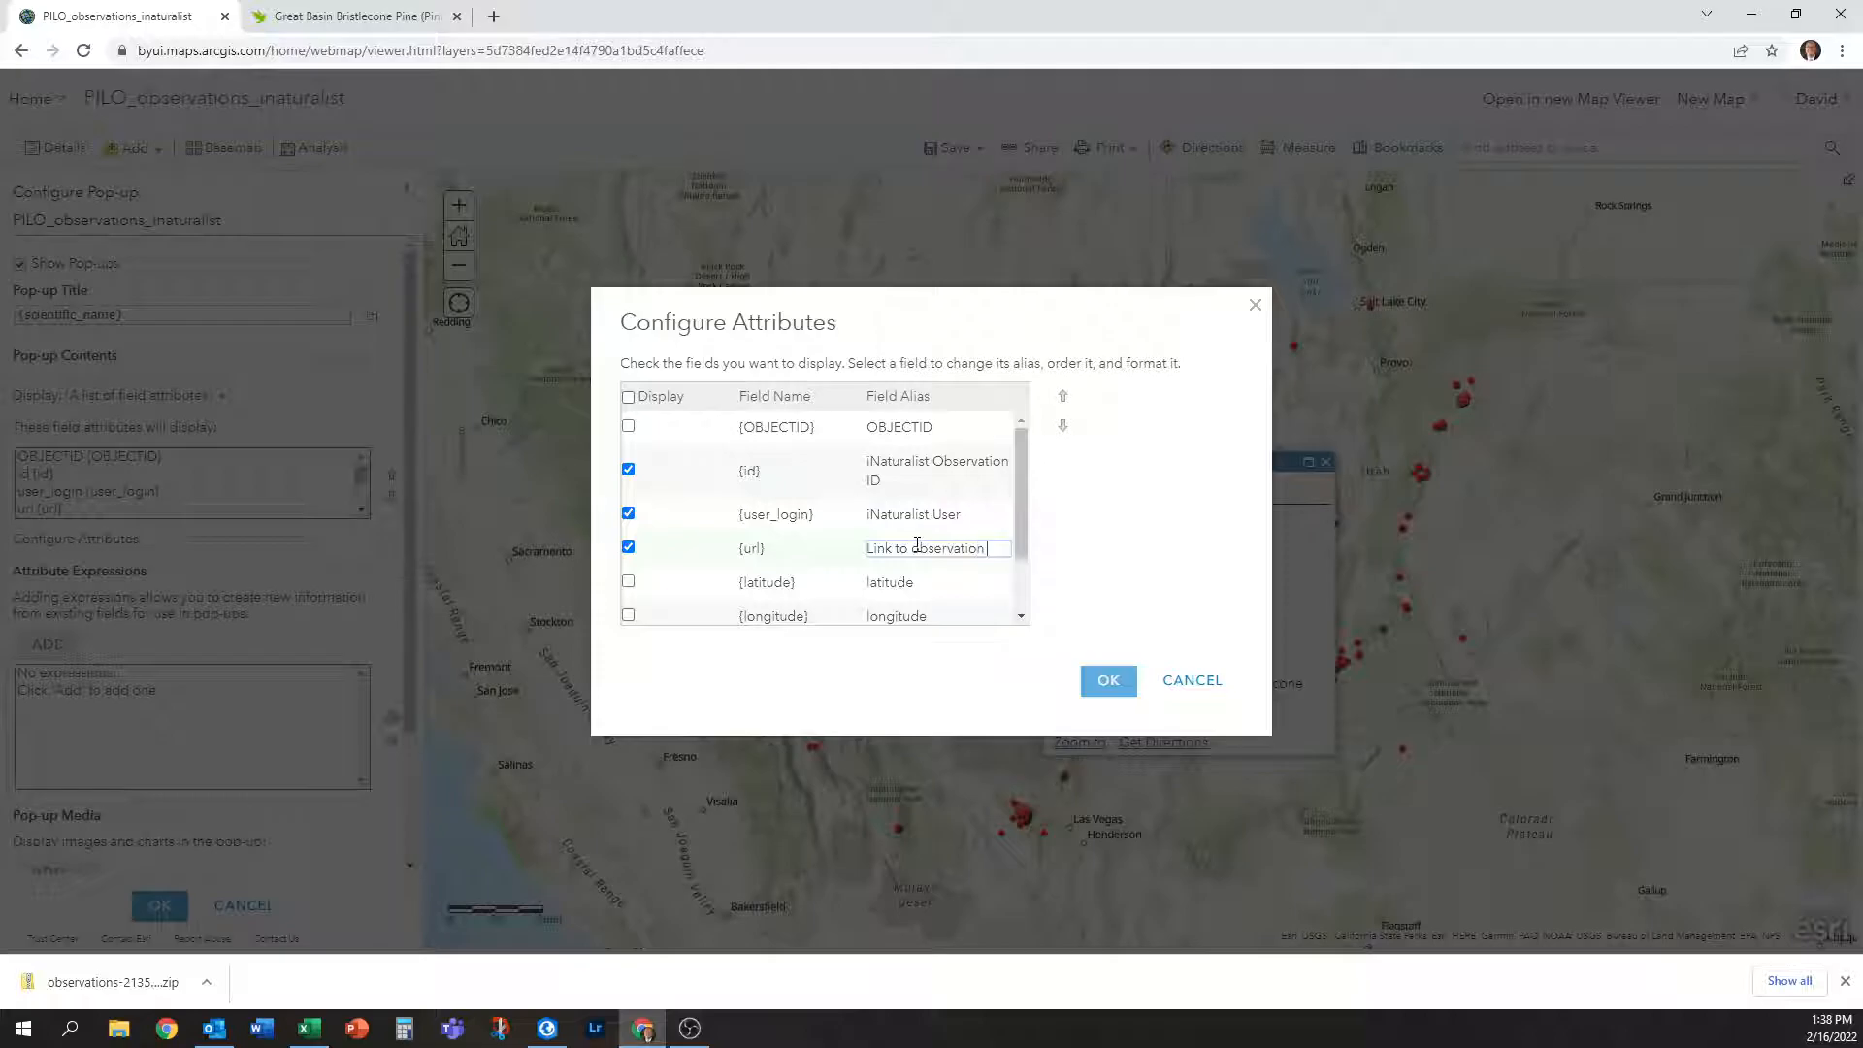
{"action": "scroll", "coordinate": [917, 545], "scroll_direction": "down", "scroll_amount": 2}
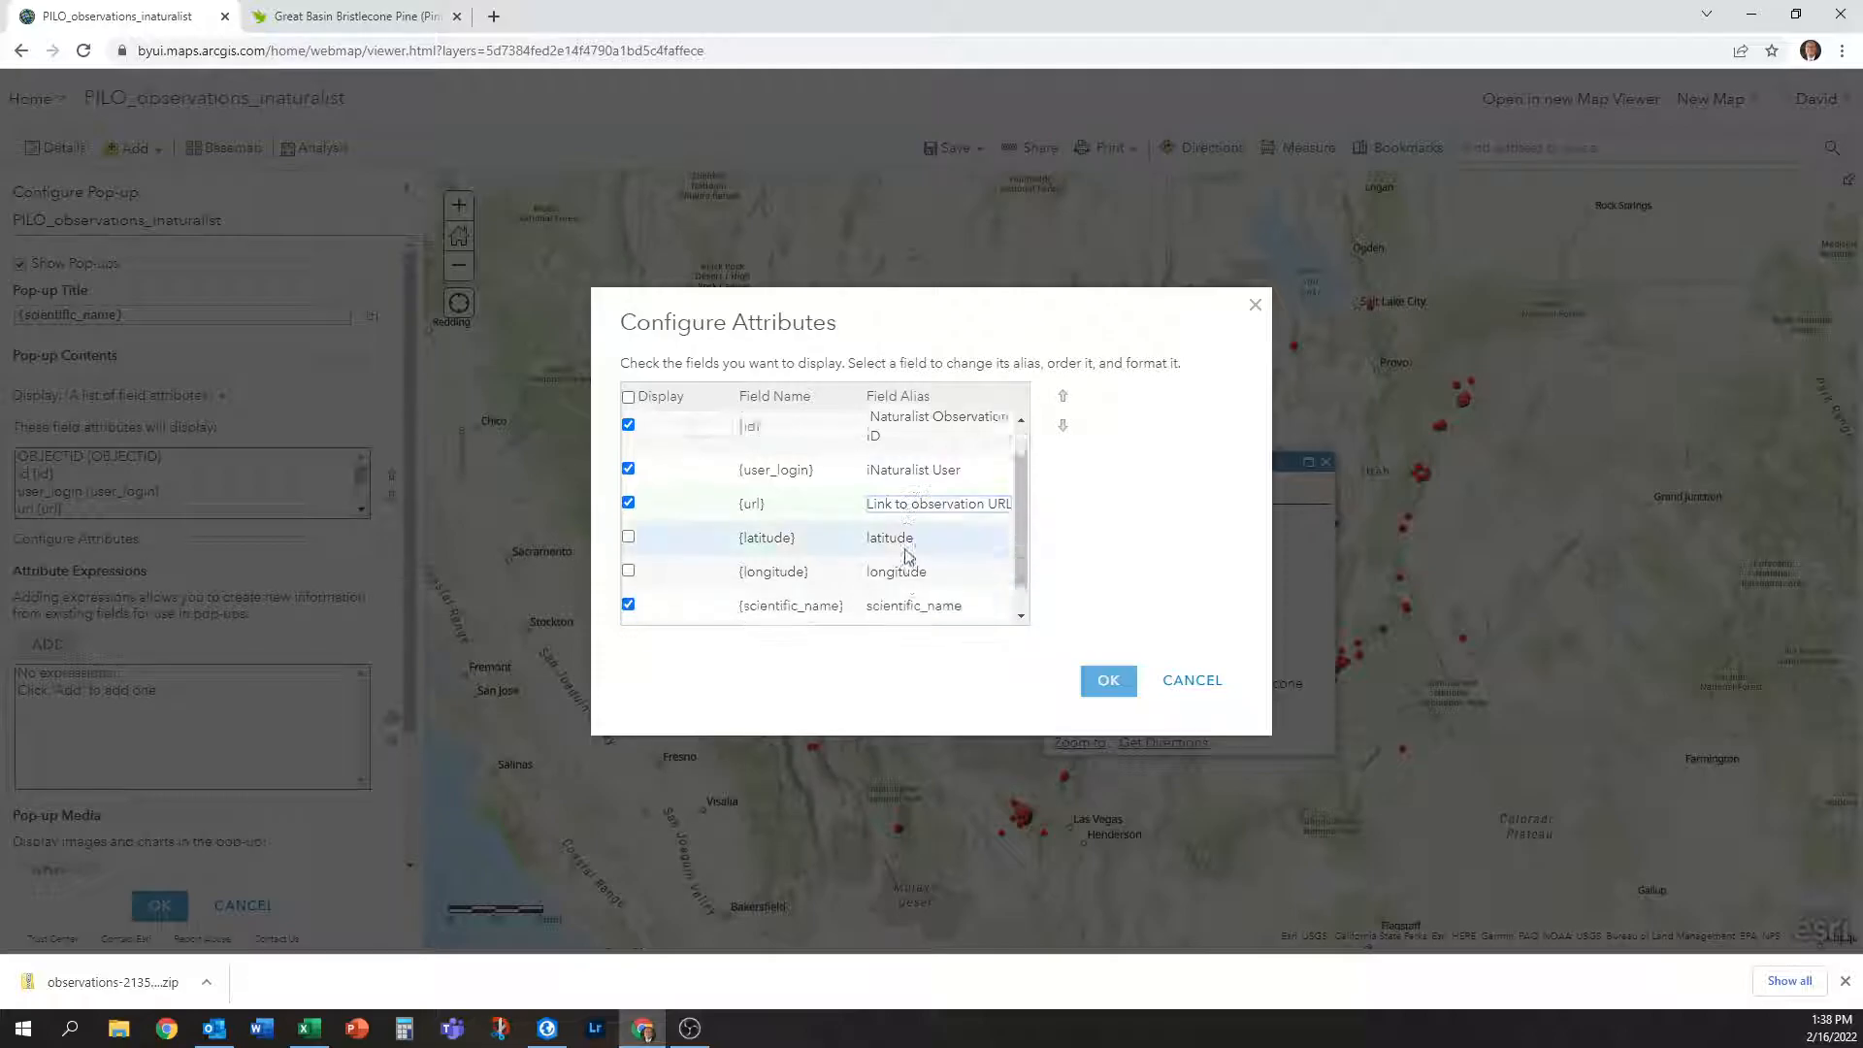
{"action": "left_click", "coordinate": [946, 589]}
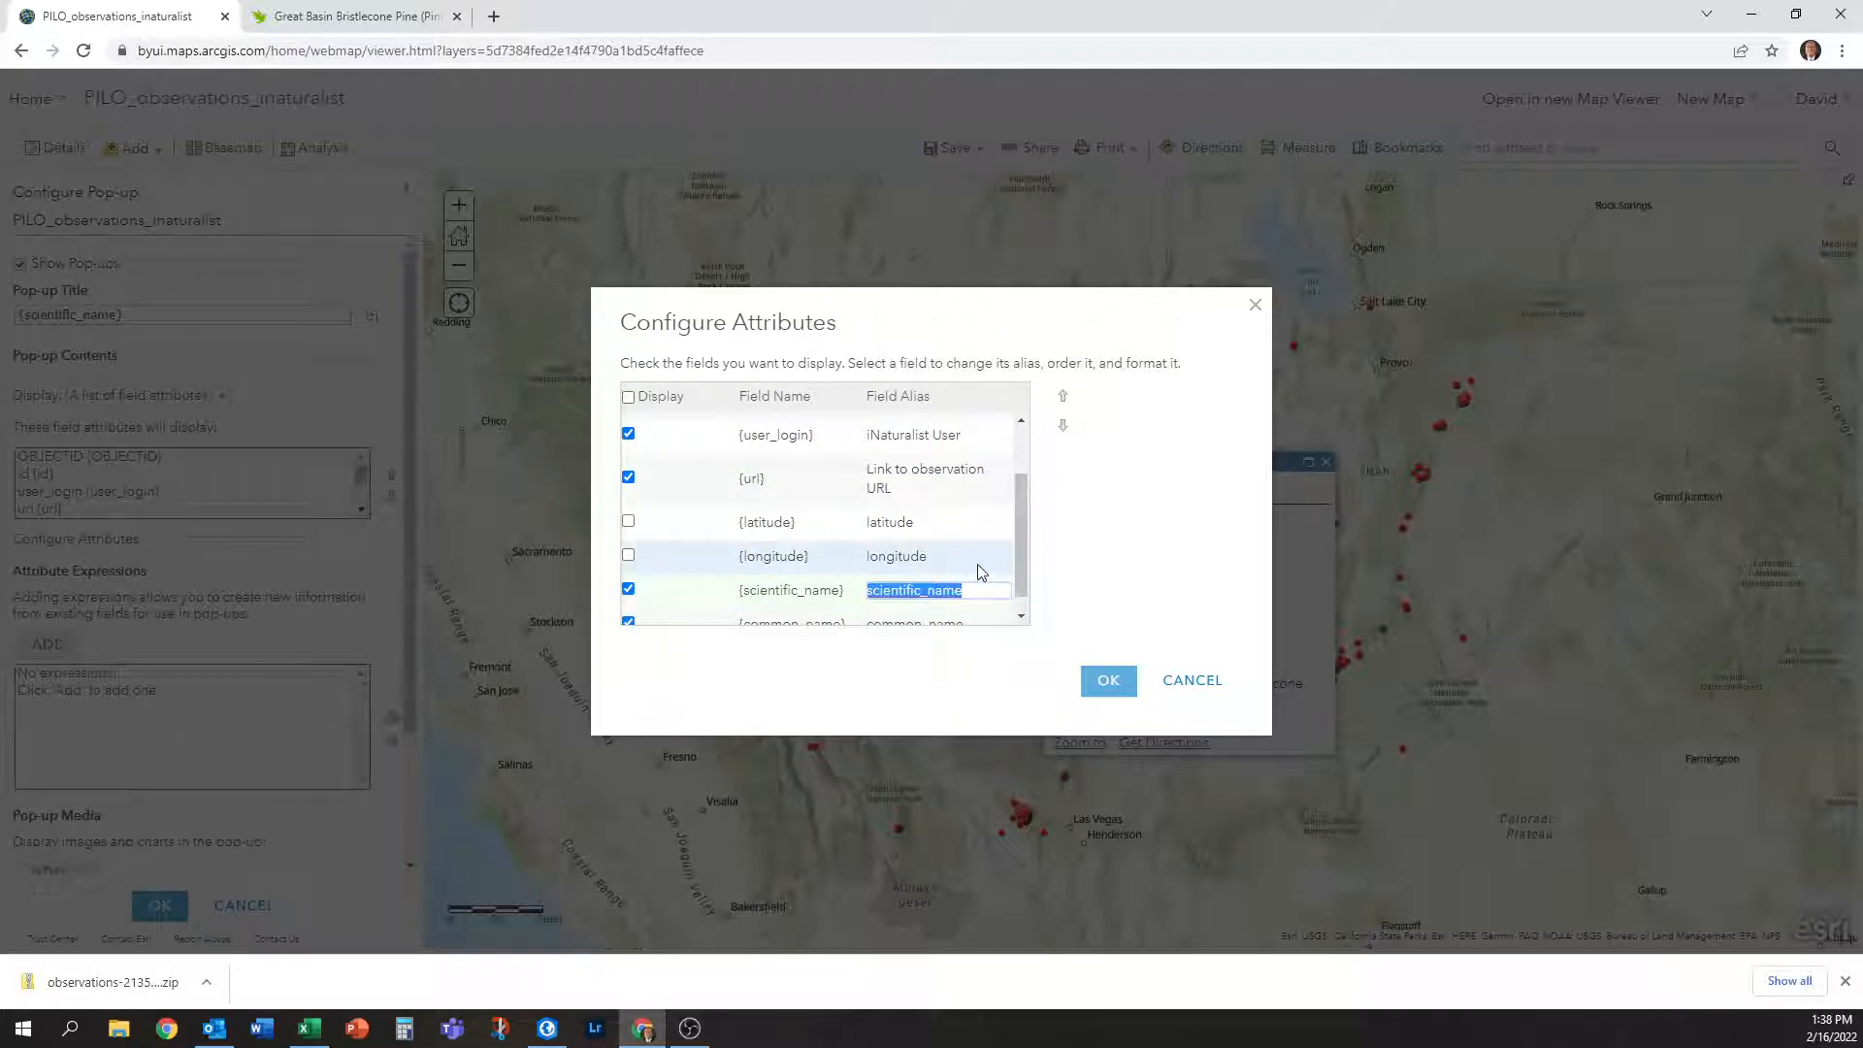
{"action": "scroll", "coordinate": [978, 577], "scroll_direction": "down", "scroll_amount": 1}
{"action": "type", "text": "Sc"}
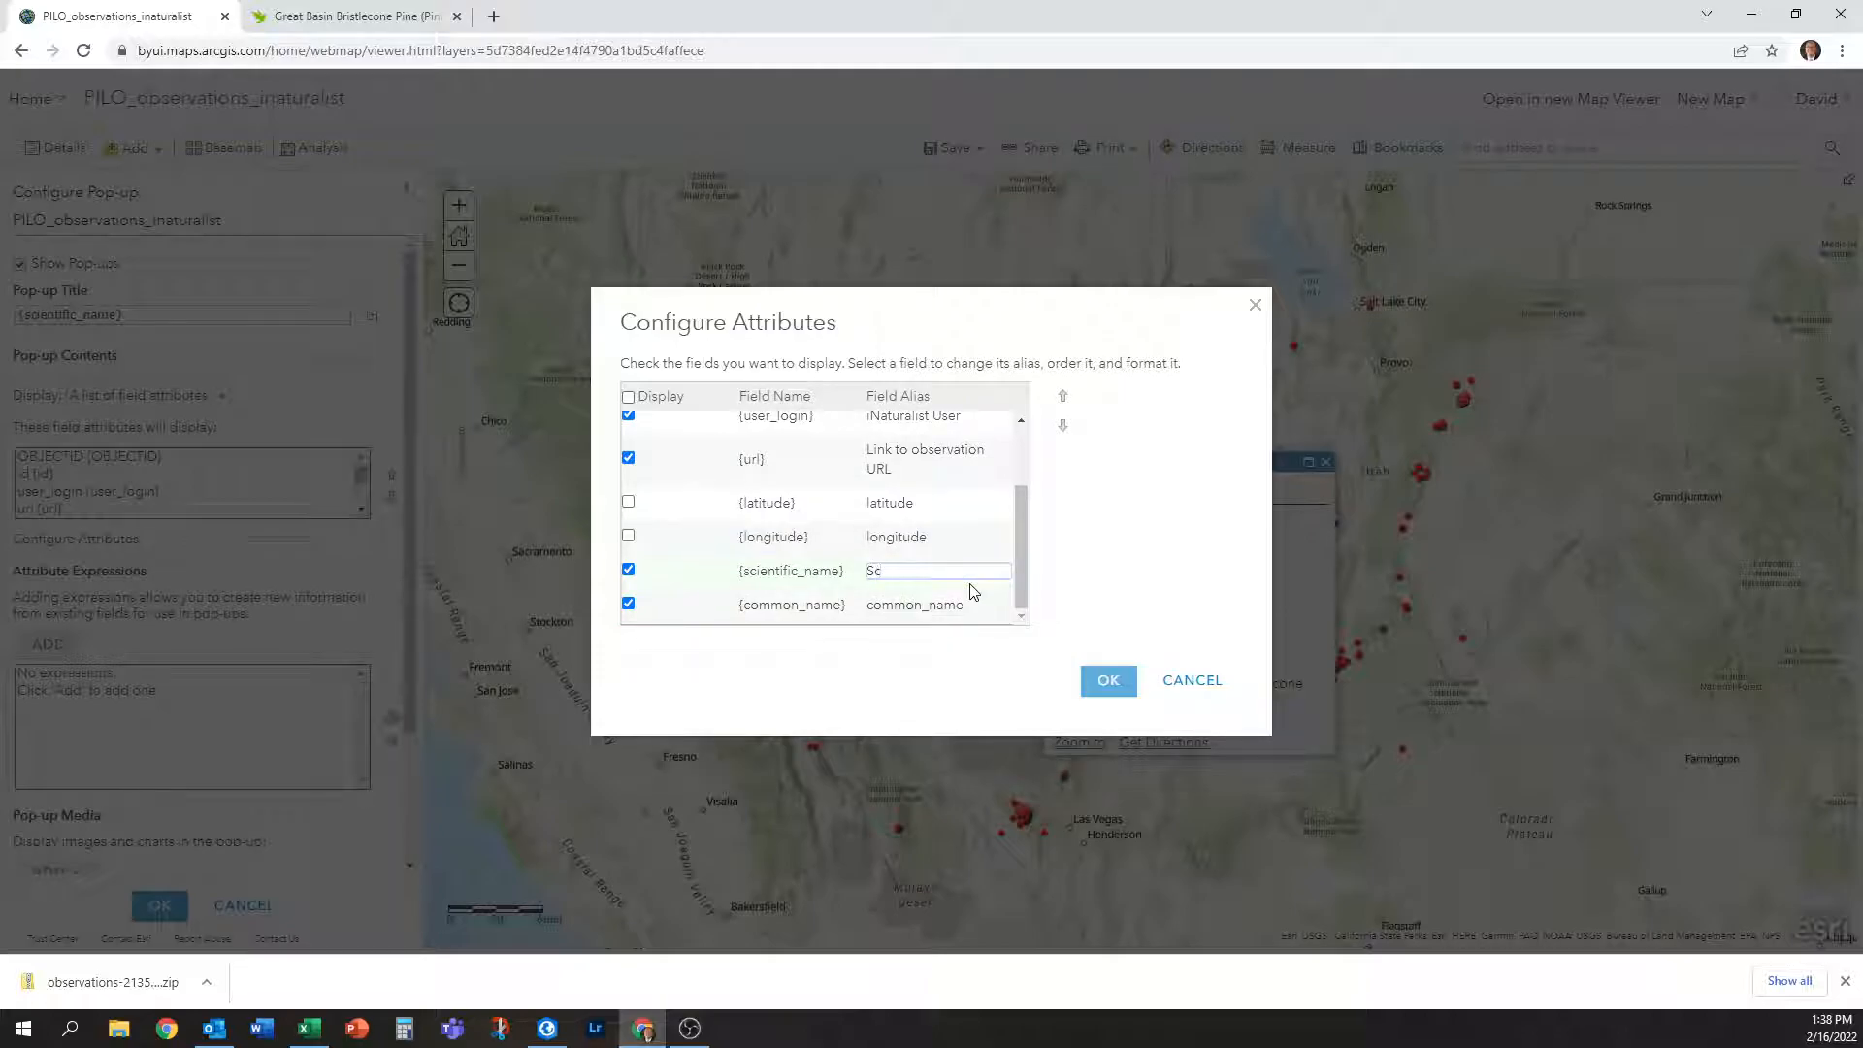
{"action": "type", "text": "aentific Name"}
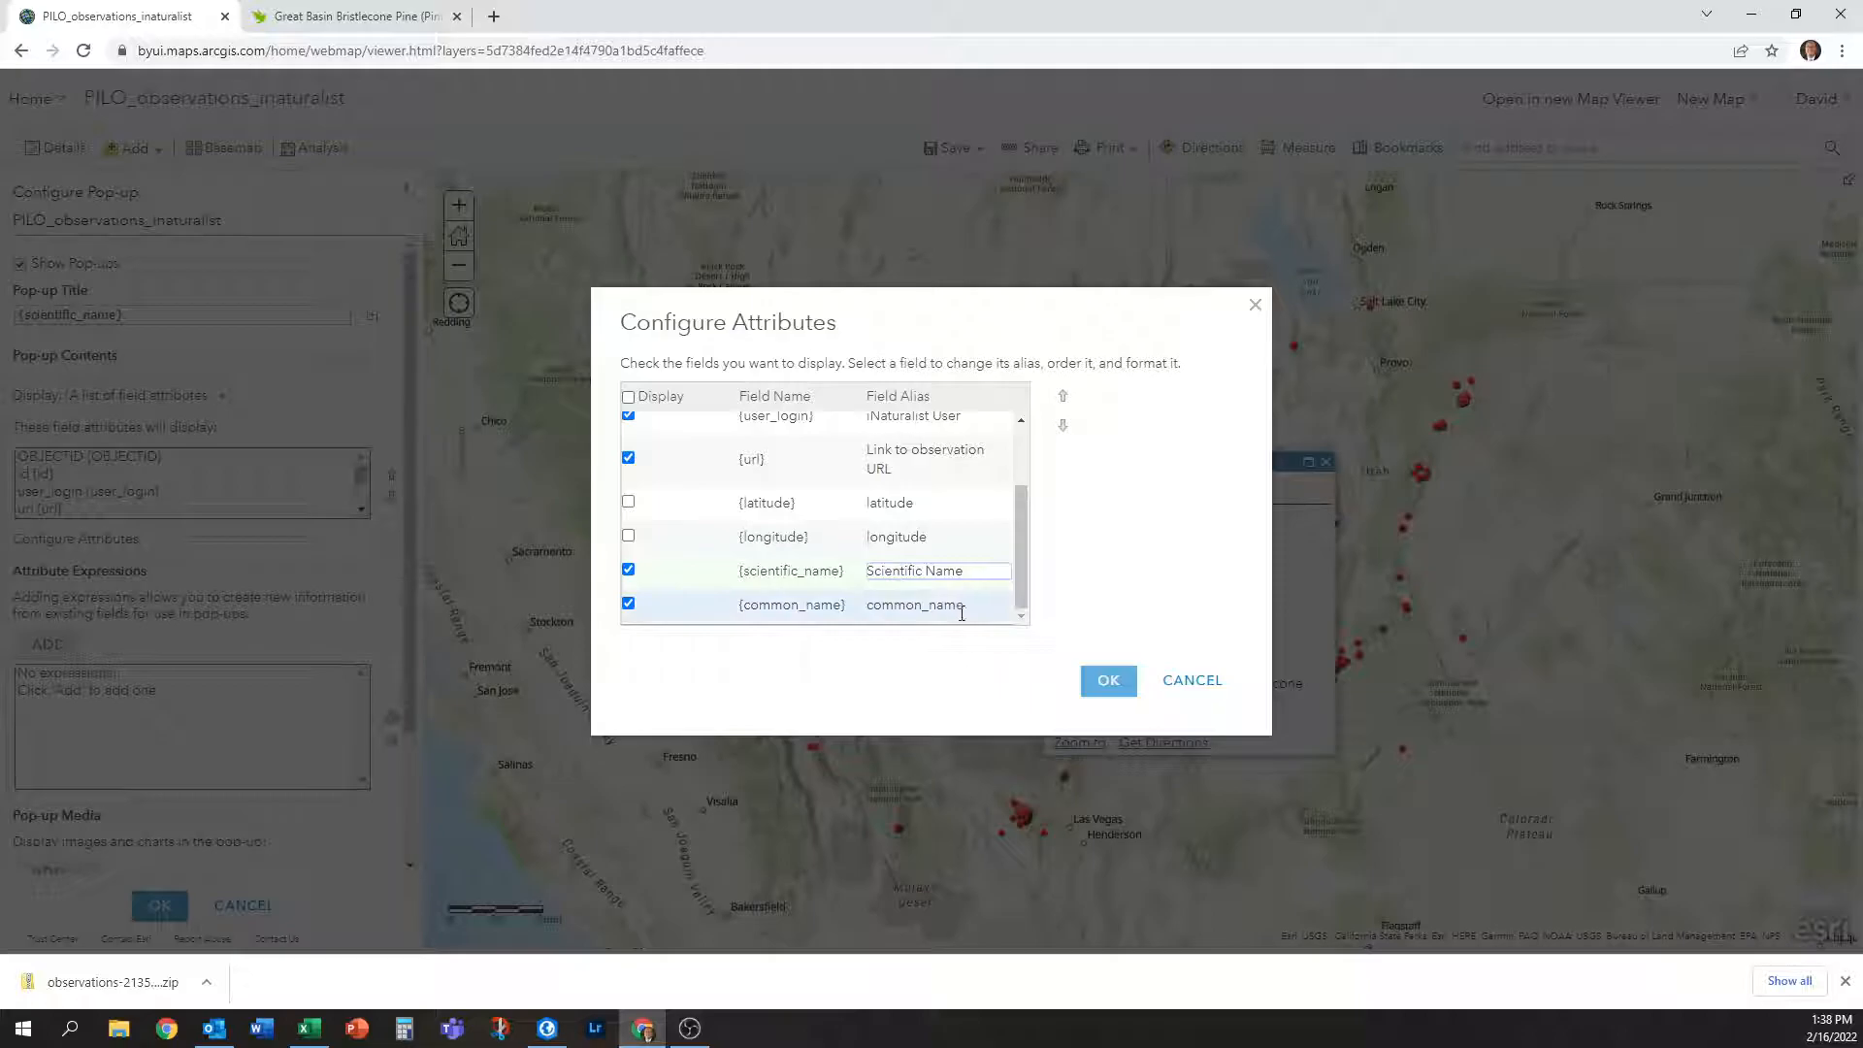
{"action": "left_click", "coordinate": [958, 611]}
{"action": "type", "text": "Co"}
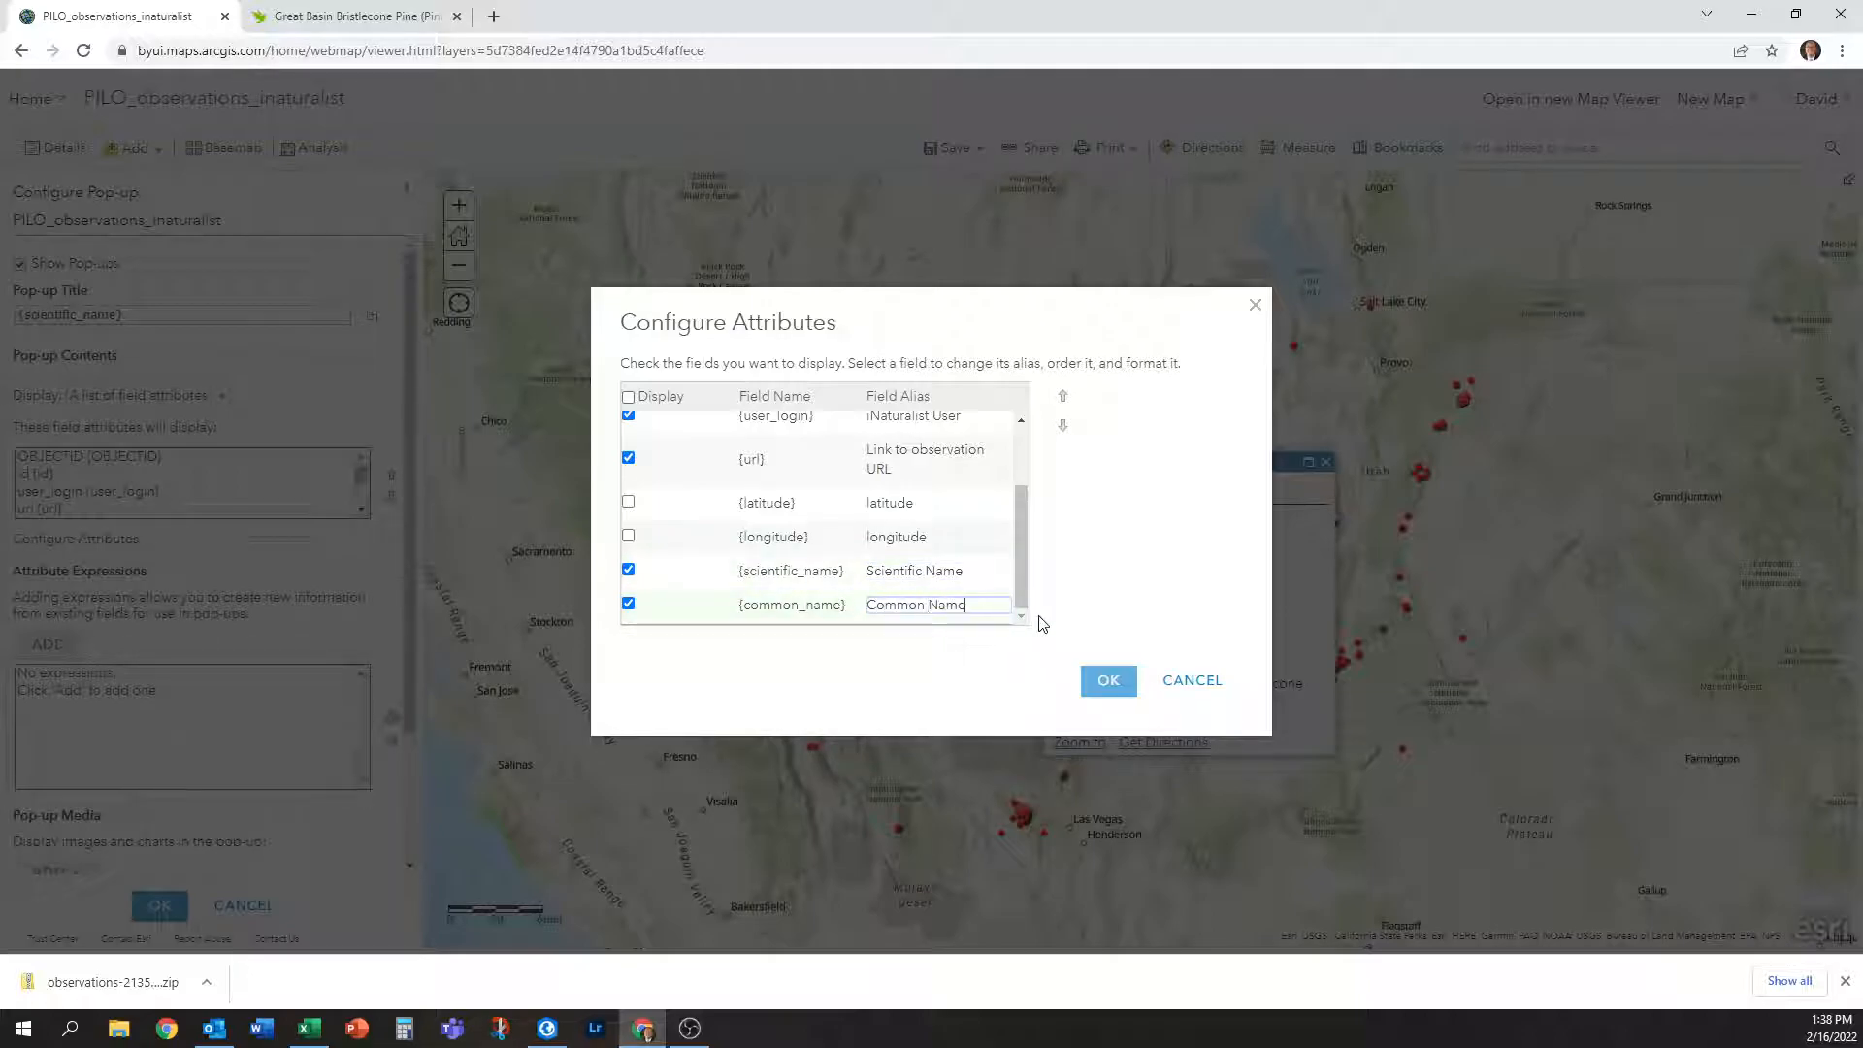
Confirm the field aliases and apply the finished pop-up configuration.
{"action": "left_click", "coordinate": [1108, 680]}
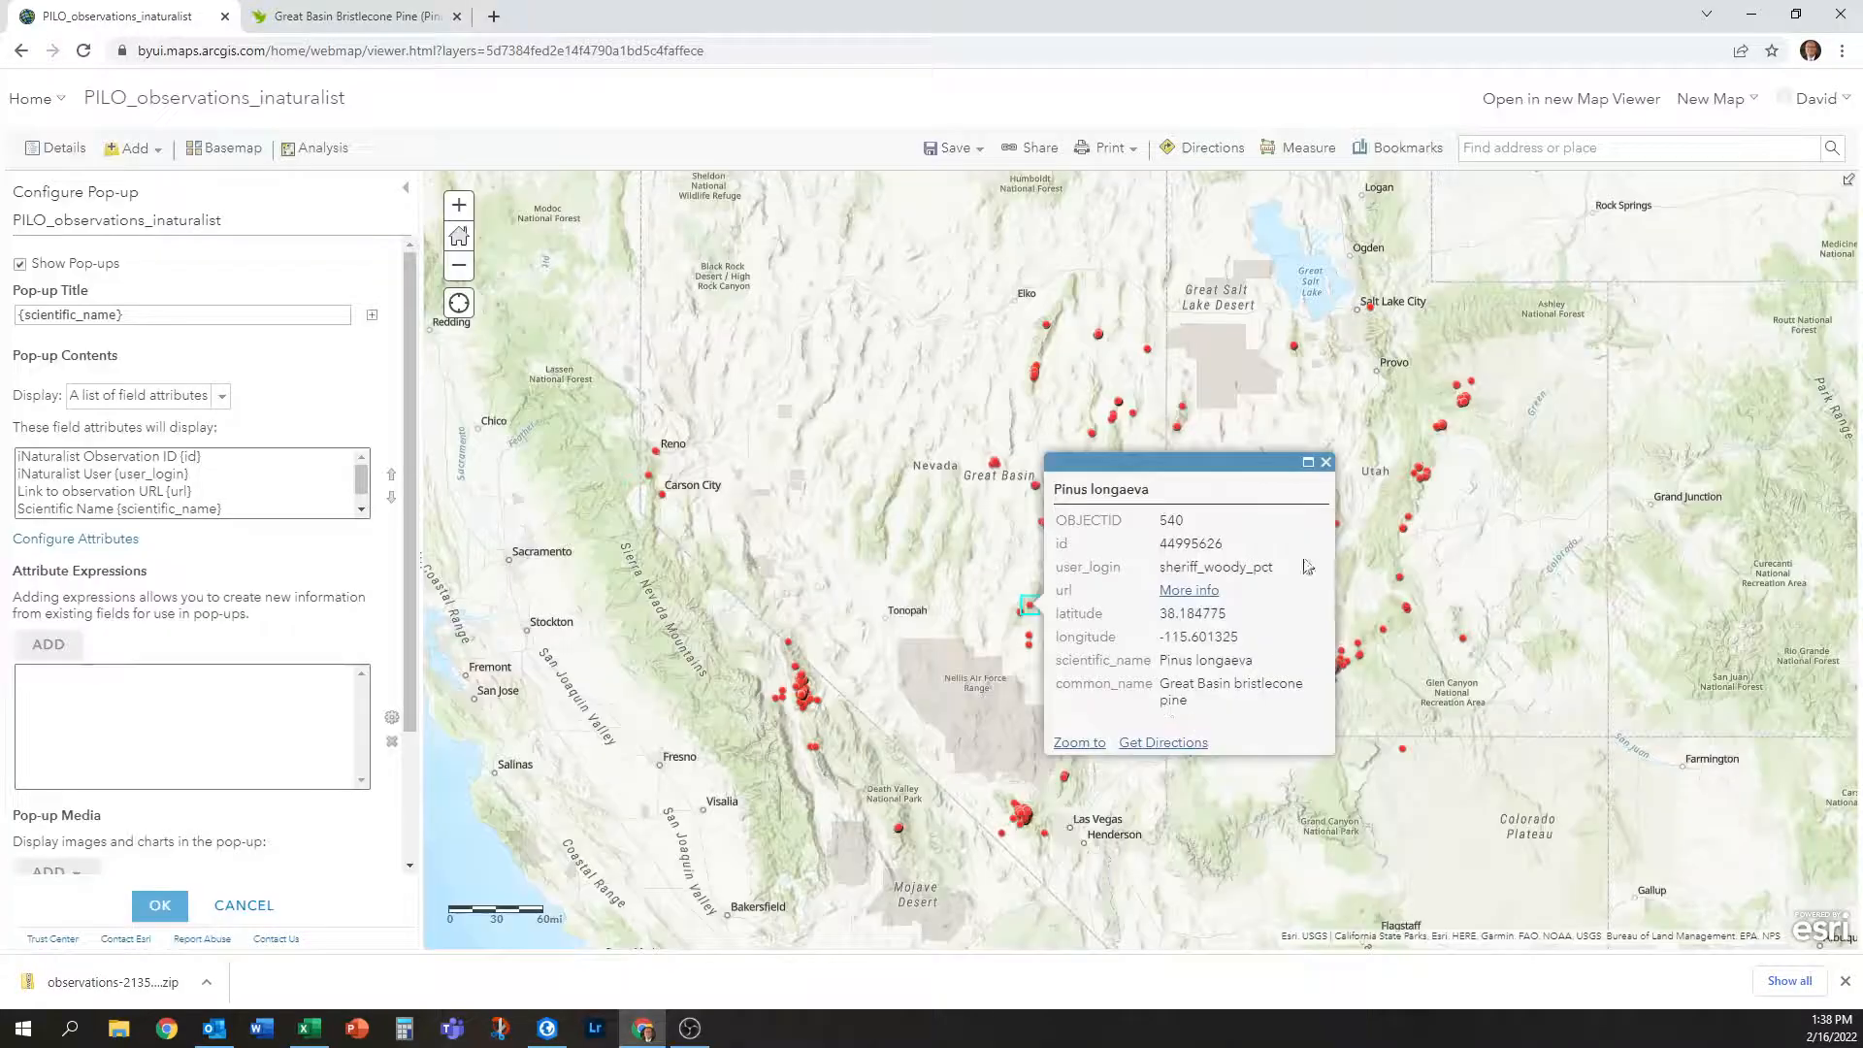
{"action": "left_click", "coordinate": [1326, 462]}
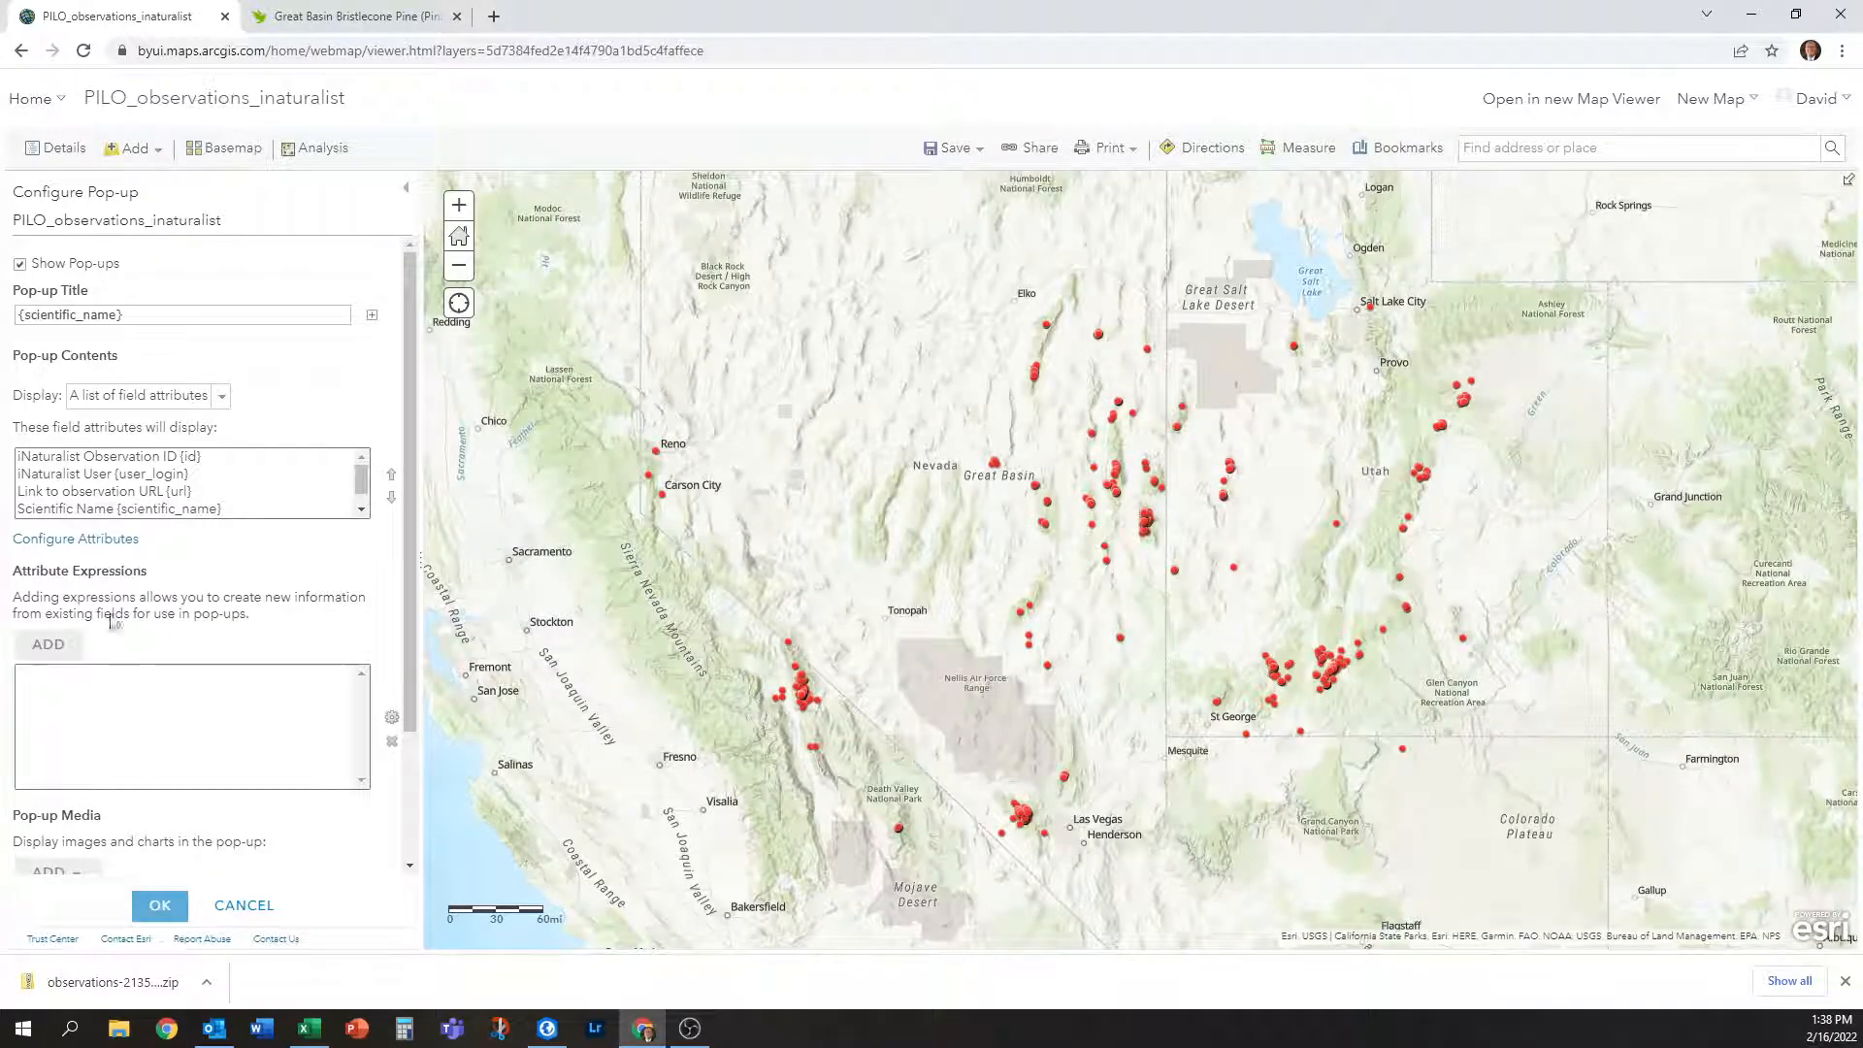
{"action": "scroll", "coordinate": [138, 704], "scroll_direction": "down", "scroll_amount": 1}
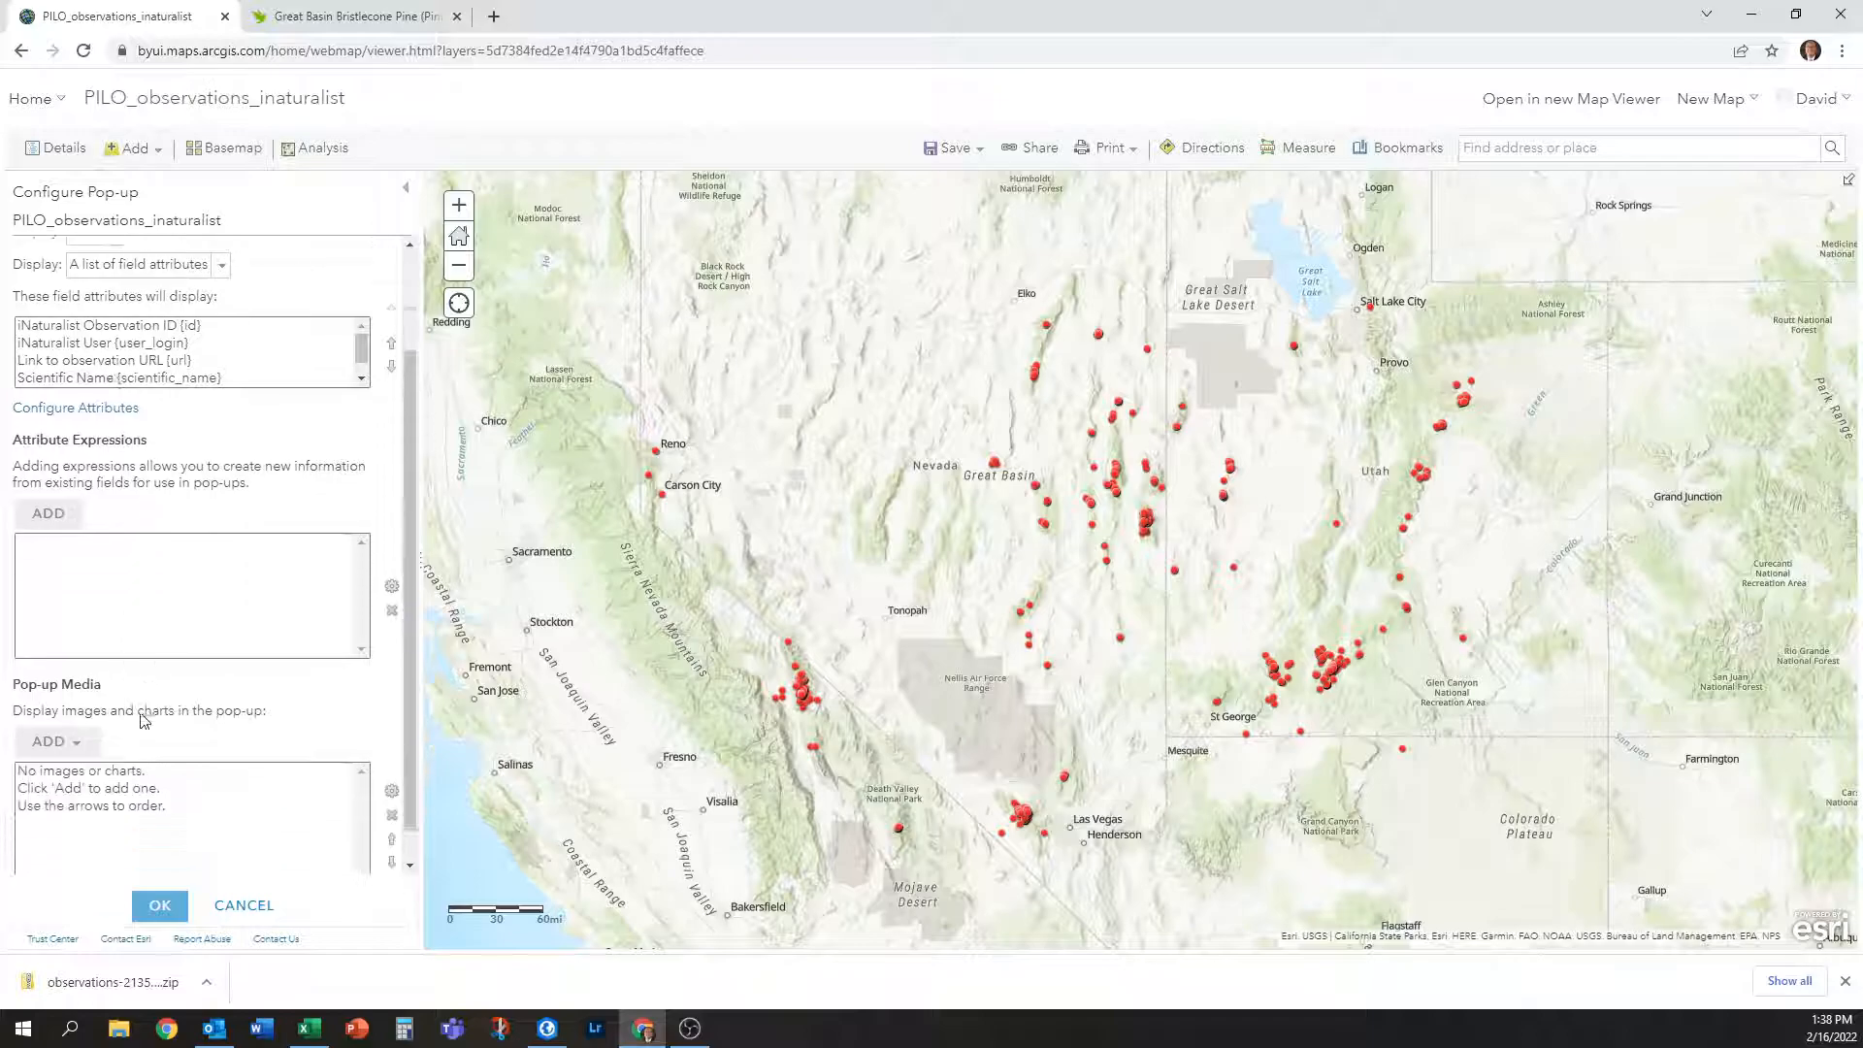
{"action": "scroll", "coordinate": [97, 485], "scroll_direction": "up", "scroll_amount": 1}
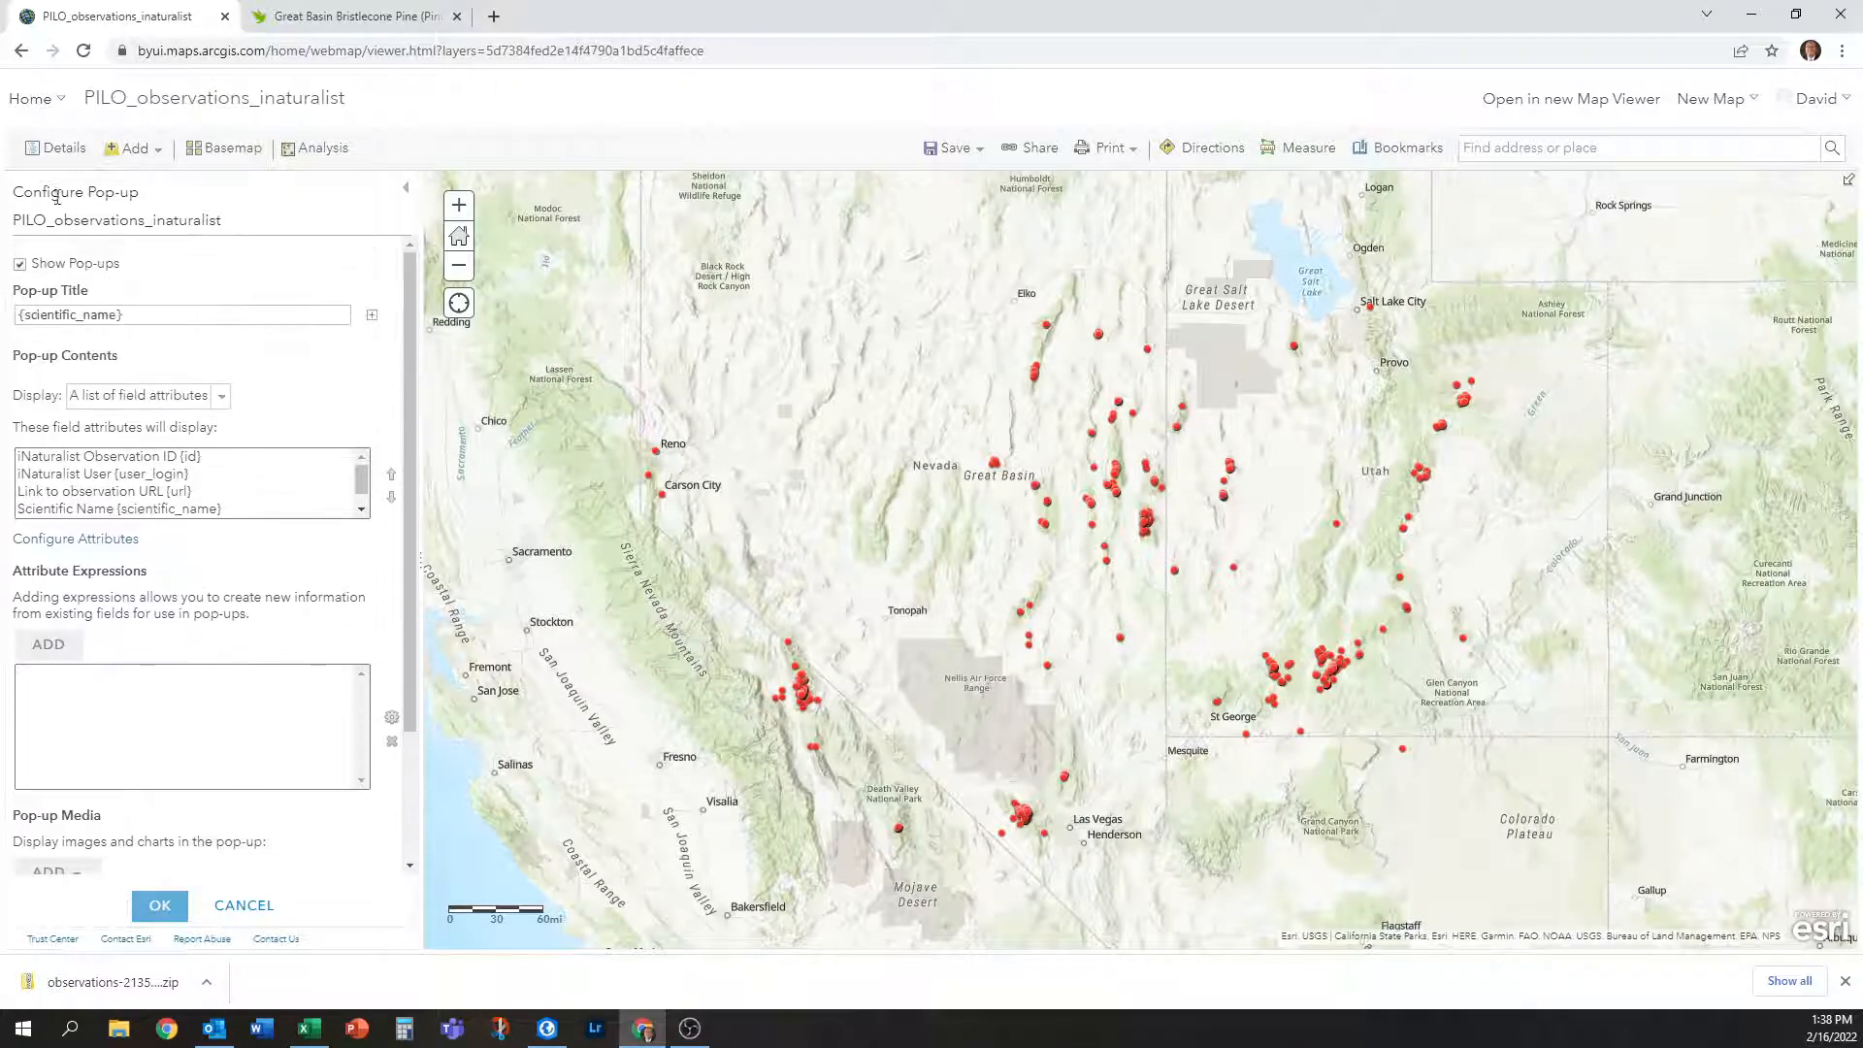
{"action": "left_click", "coordinate": [167, 906]}
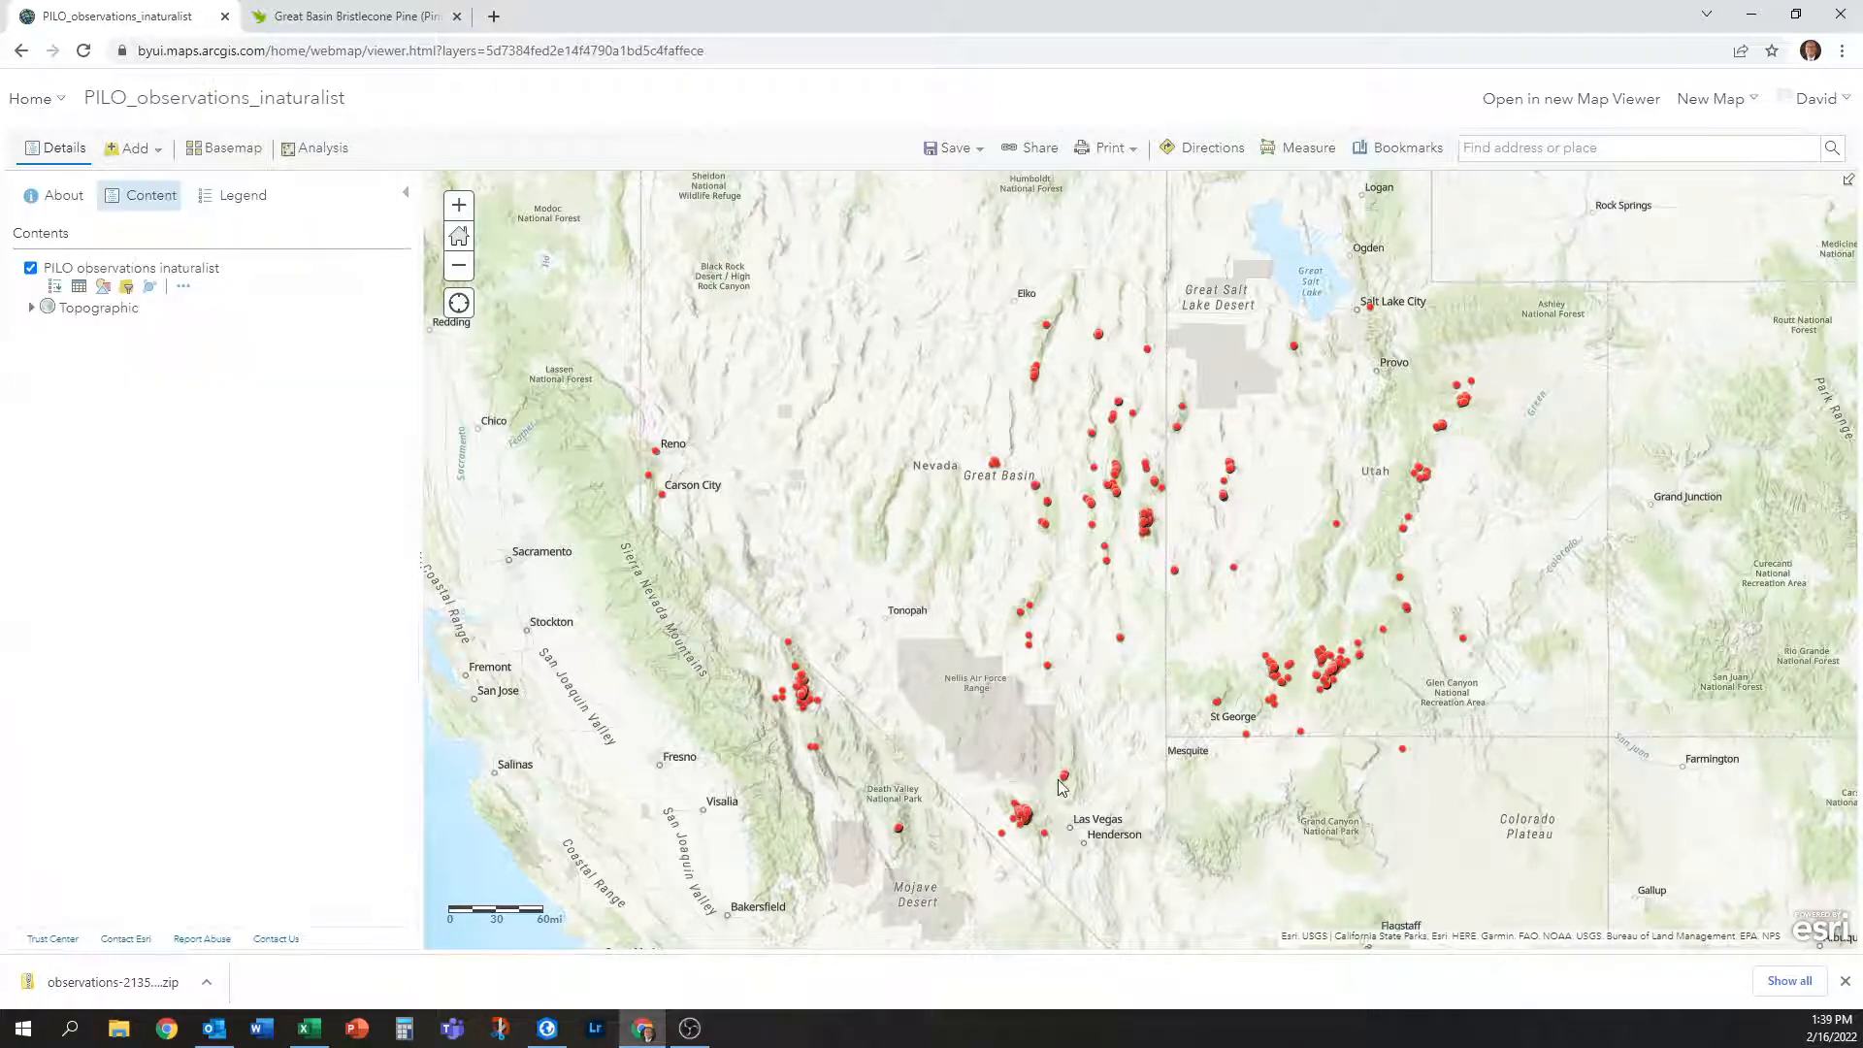
Open an observation's More info link in a new tab, view it, then return to the map.
{"action": "left_click", "coordinate": [1151, 518]}
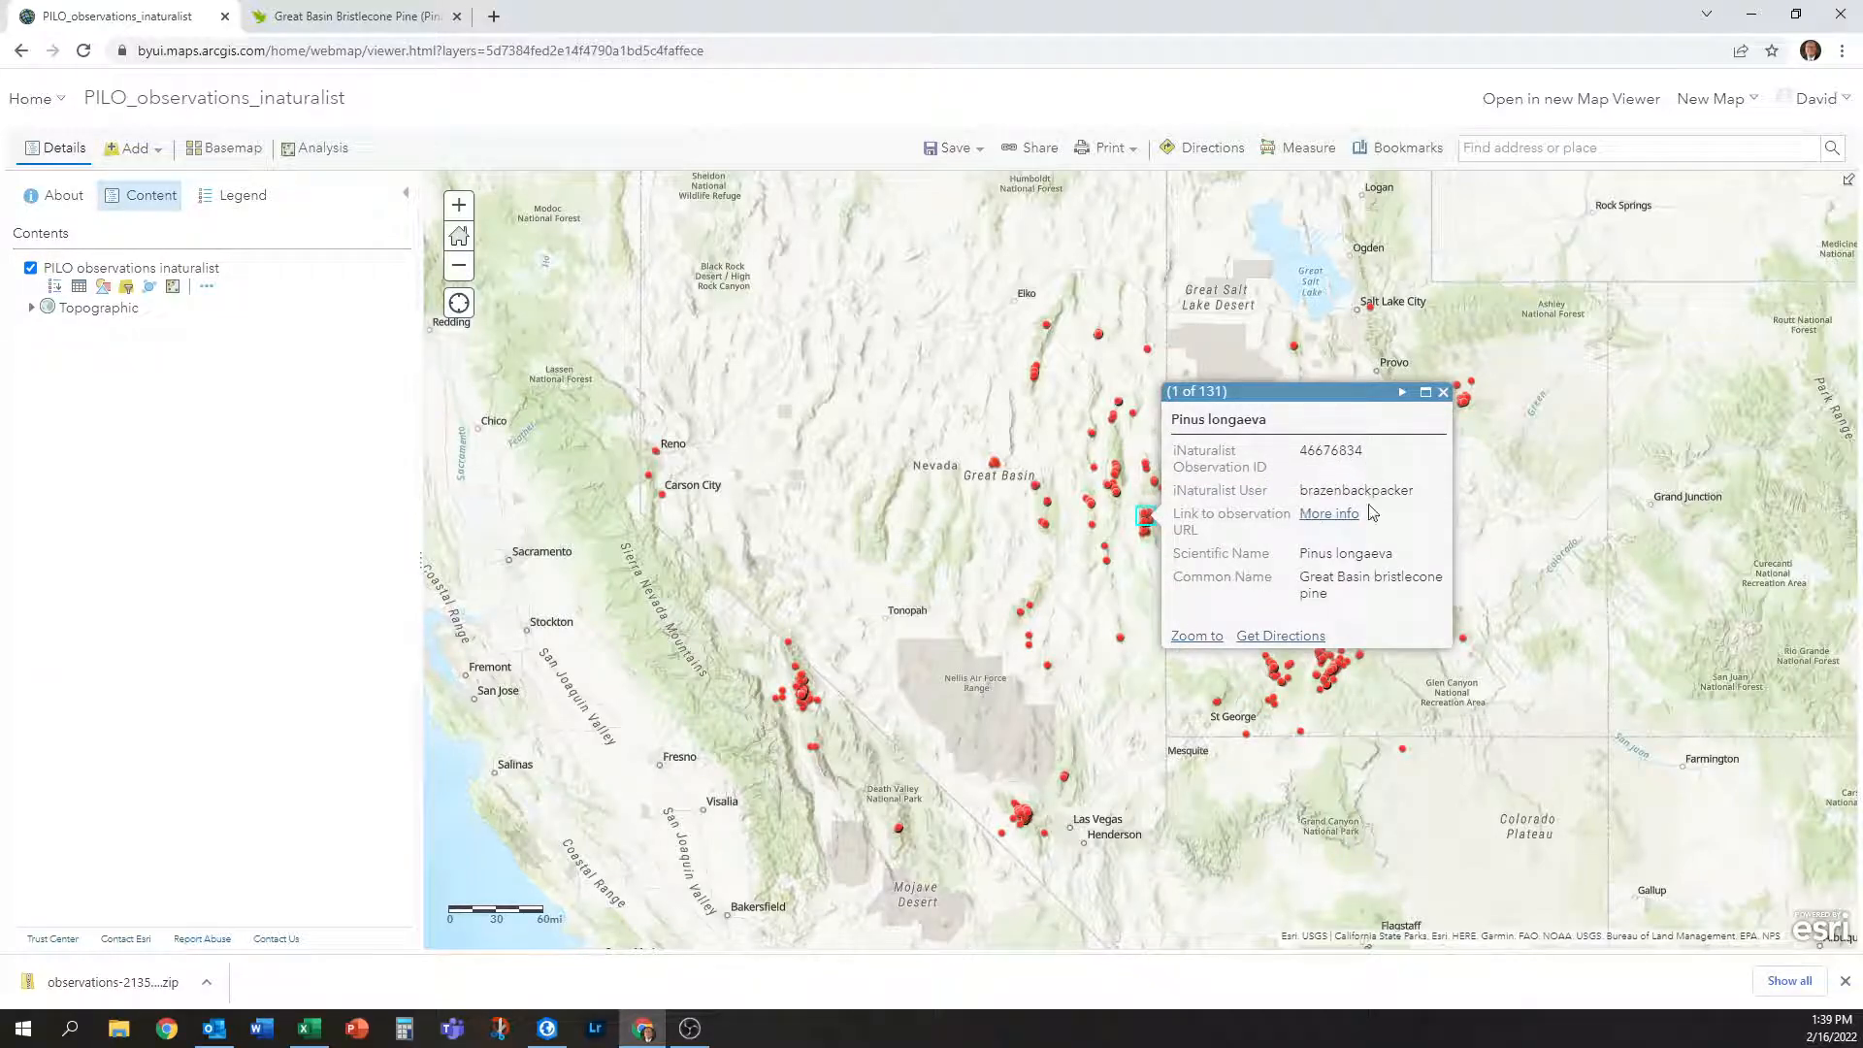
{"action": "left_click_drag", "start_coordinate": [1377, 458], "coordinate": [1412, 491]}
{"action": "left_click", "coordinate": [1347, 467]}
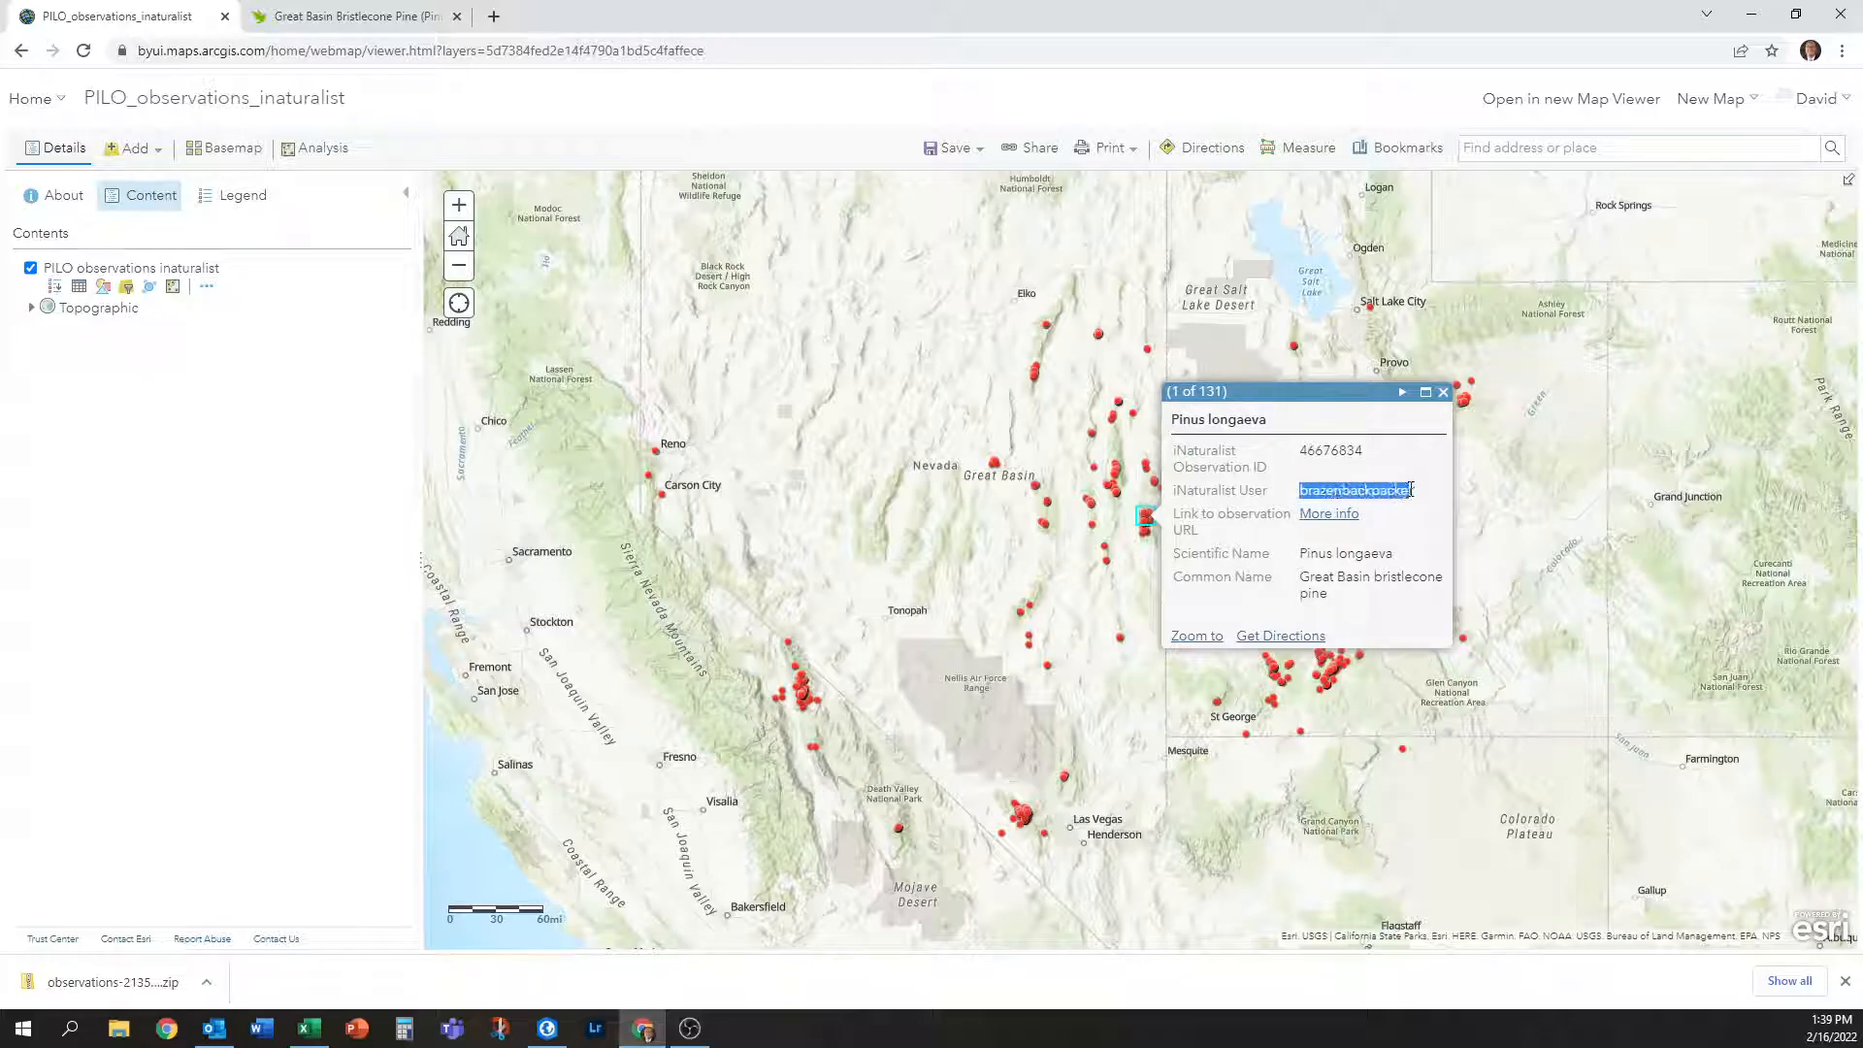
{"action": "right_click", "coordinate": [1337, 527]}
{"action": "left_click", "coordinate": [1378, 537]}
{"action": "left_click", "coordinate": [369, 9]}
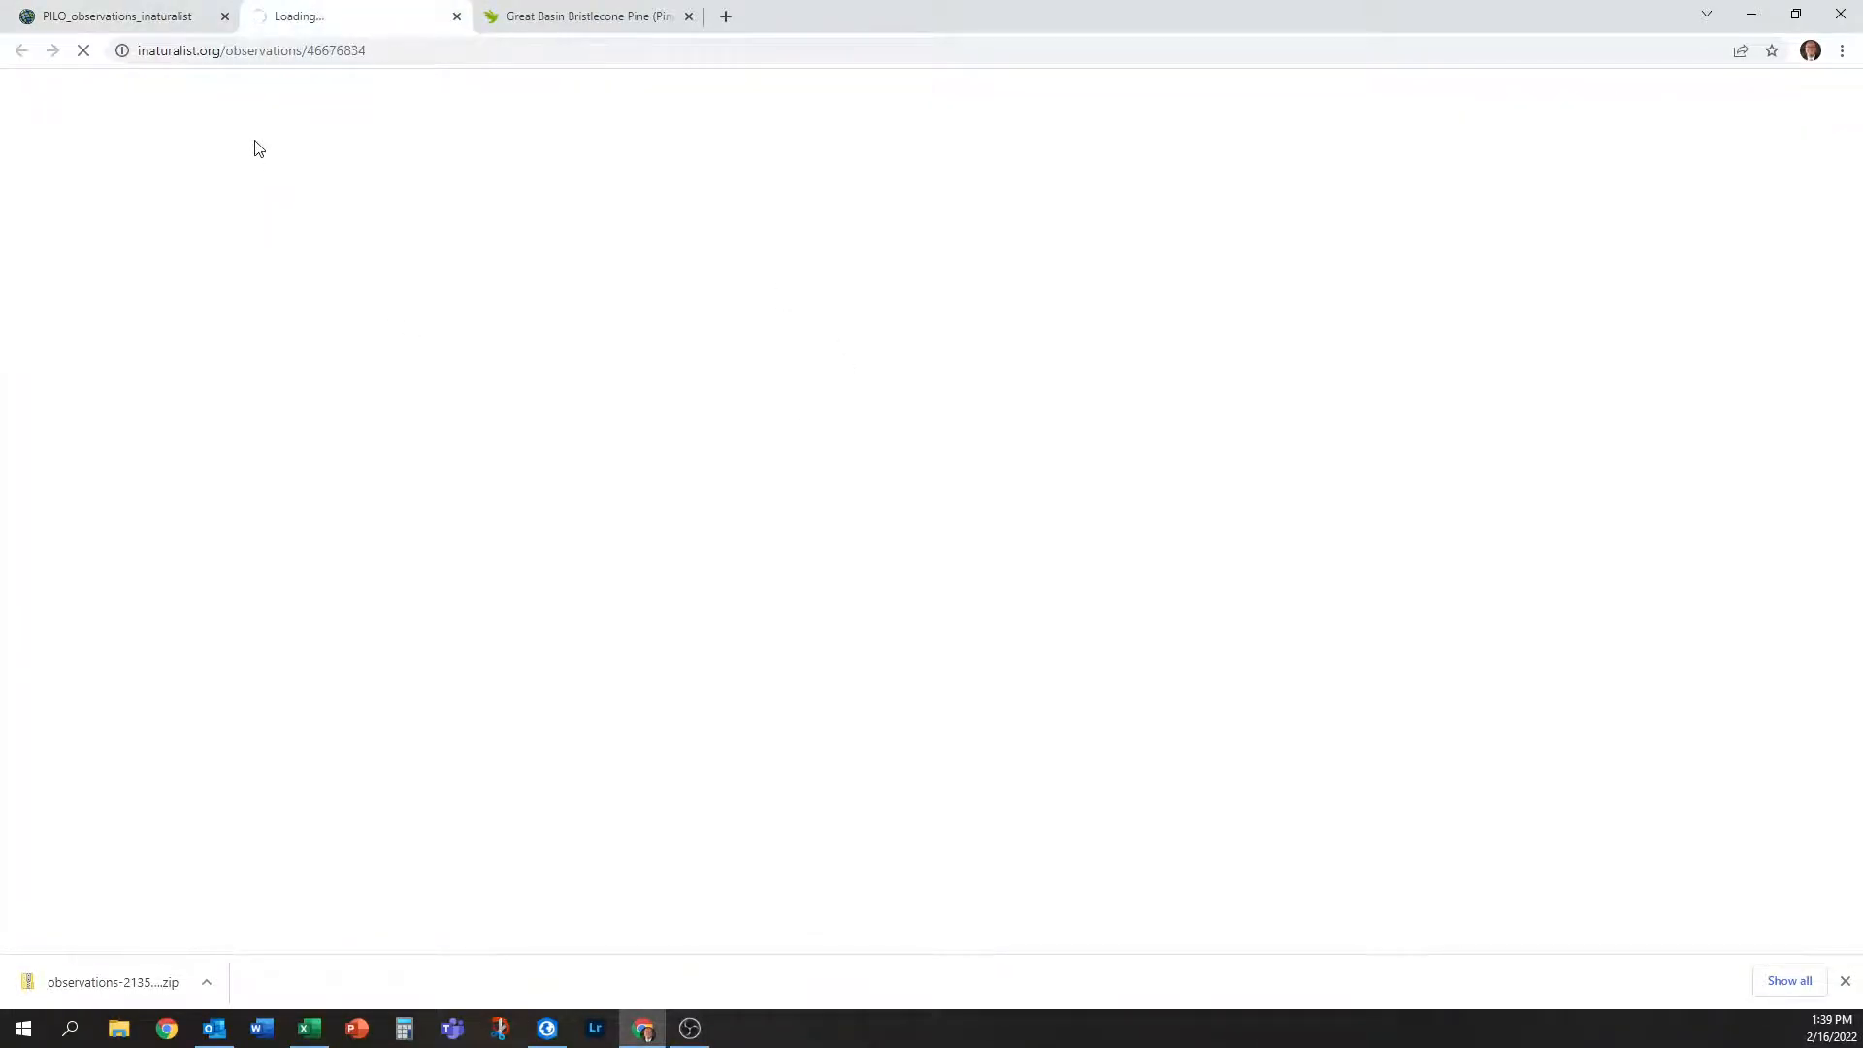
{"action": "left_click", "coordinate": [173, 29]}
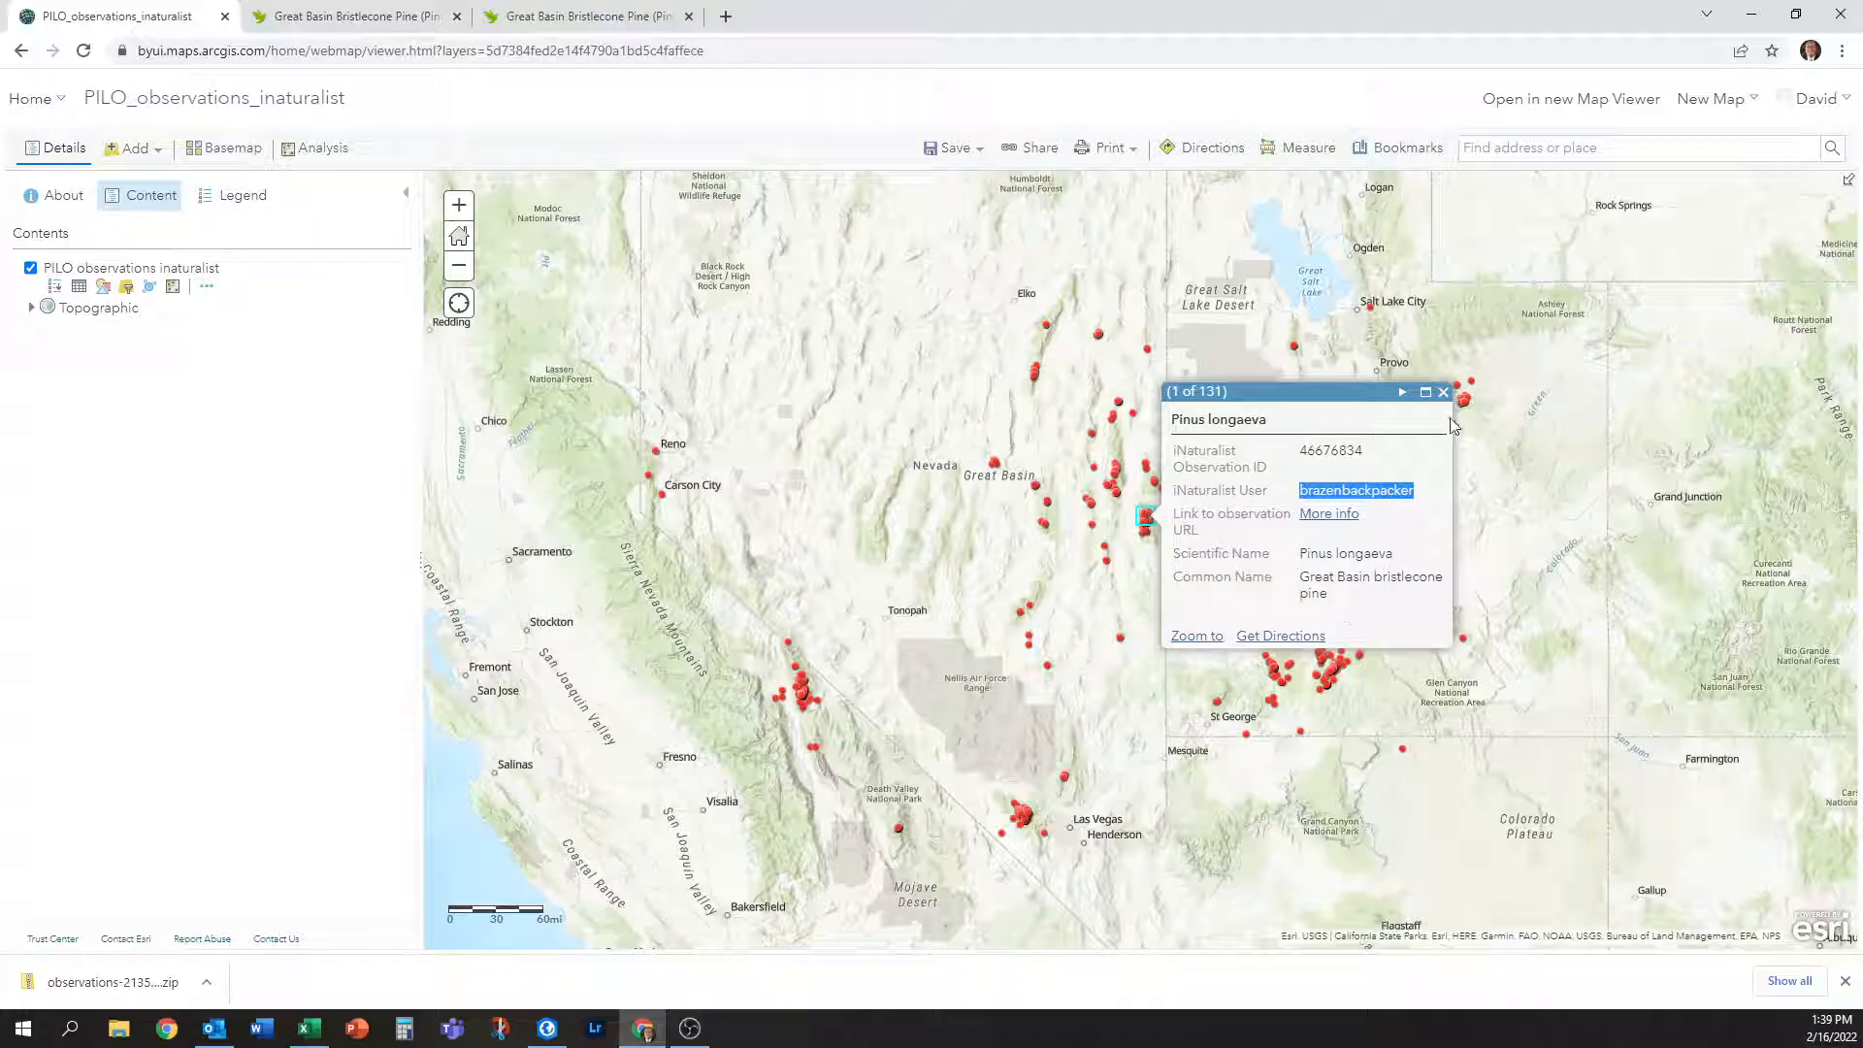
{"action": "left_click", "coordinate": [1443, 392]}
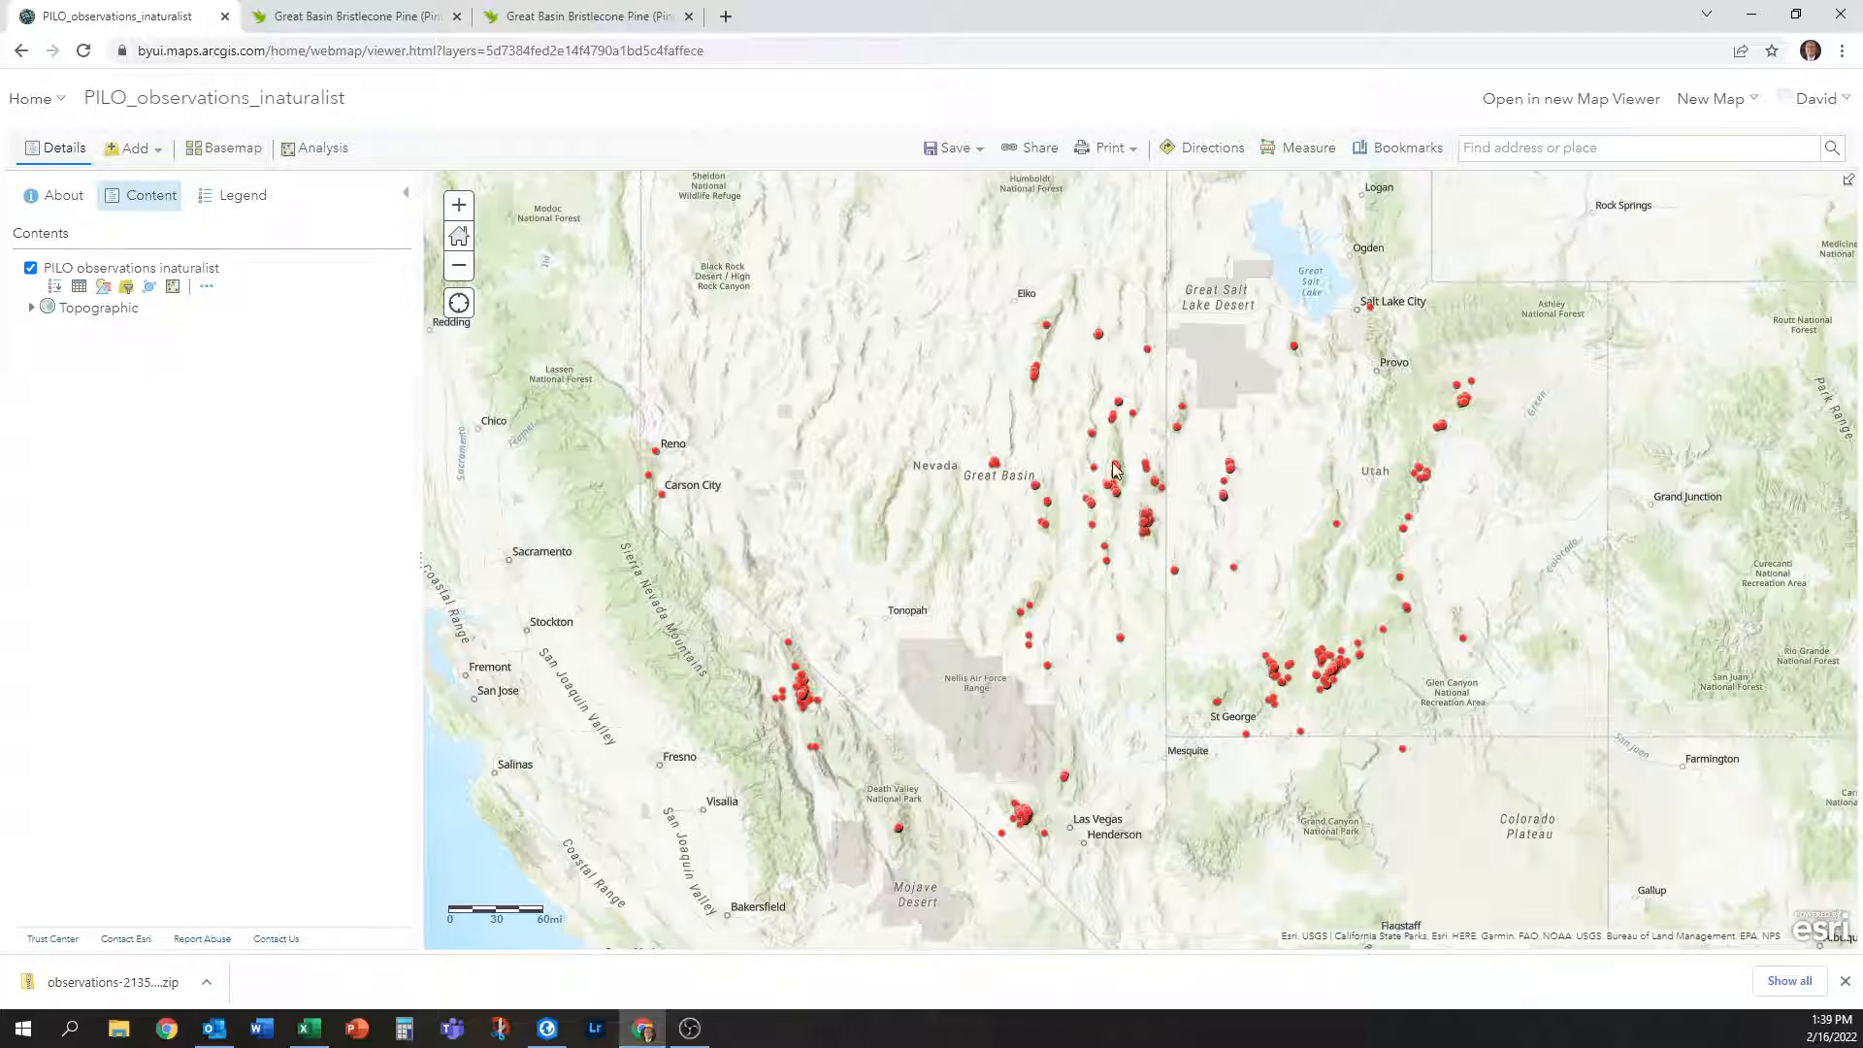
Zoom into the Highland Range and view the pop-ups of two observation points.
{"action": "scroll", "coordinate": [1112, 529], "scroll_direction": "up", "scroll_amount": 1}
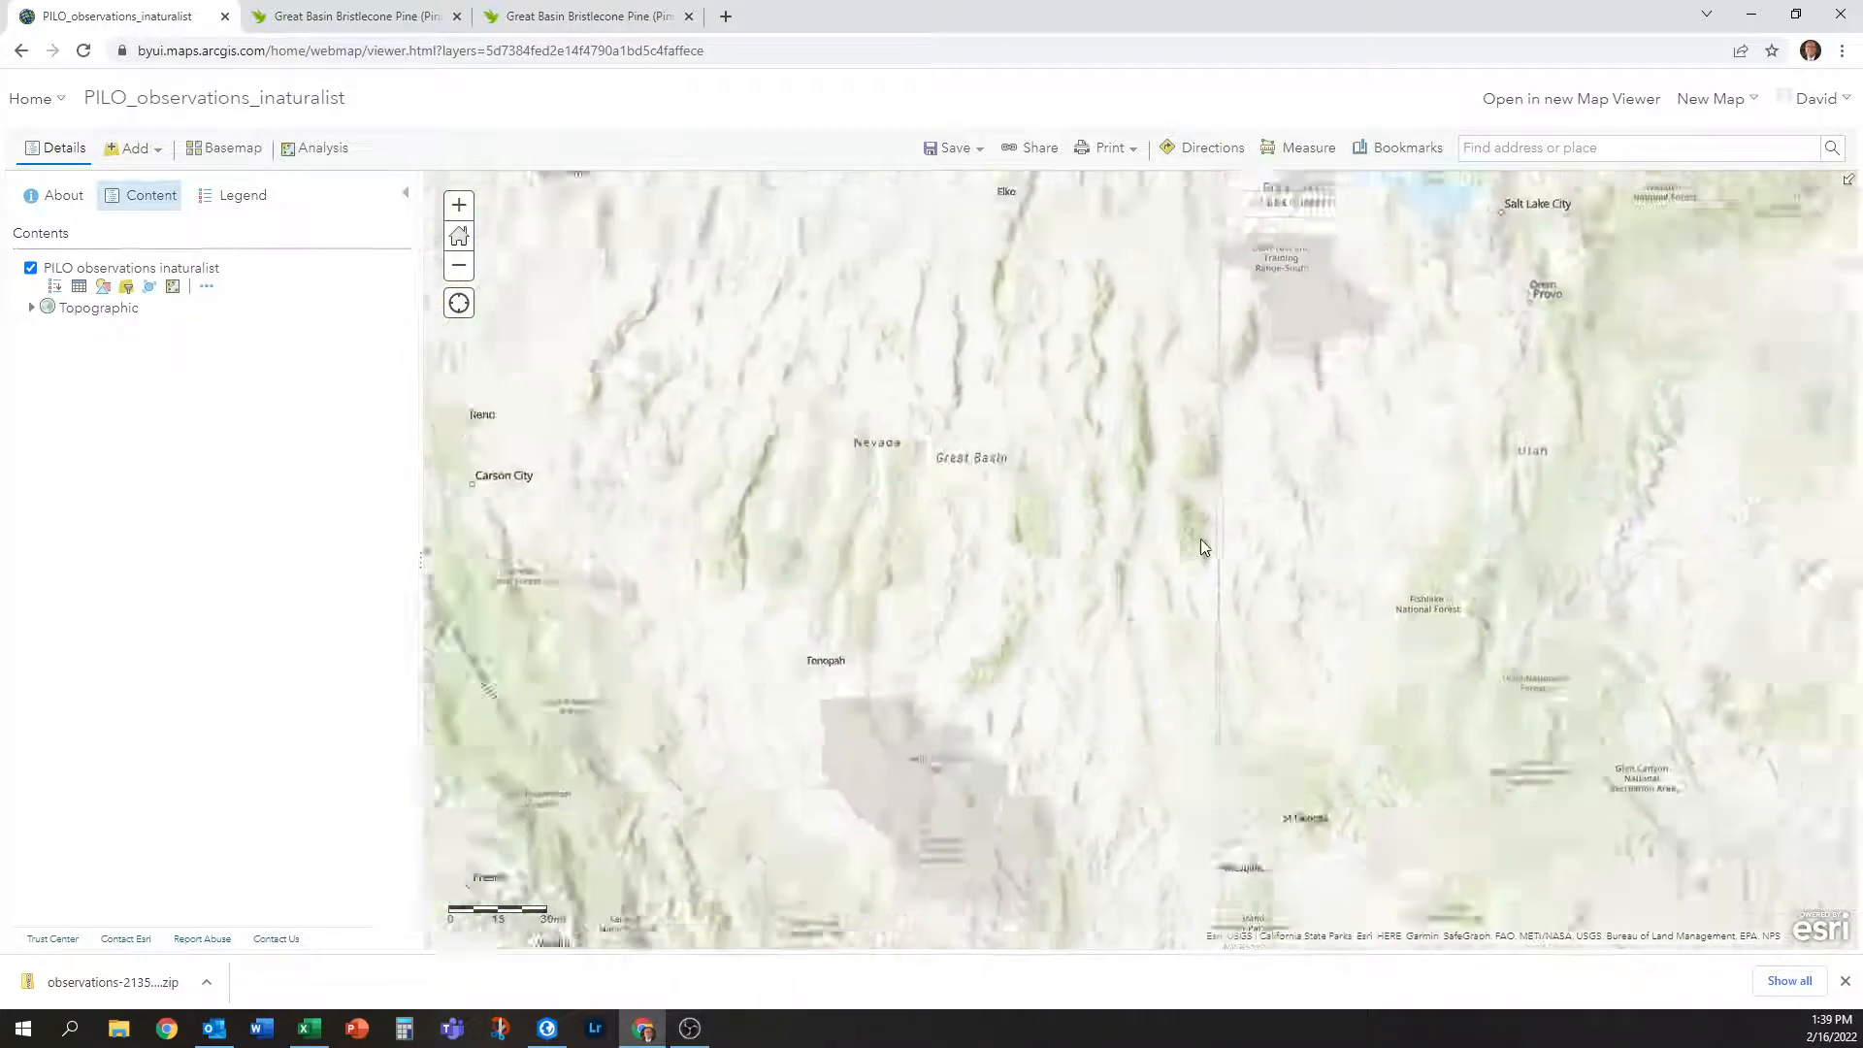
{"action": "scroll", "coordinate": [1201, 538], "scroll_direction": "down", "scroll_amount": 1}
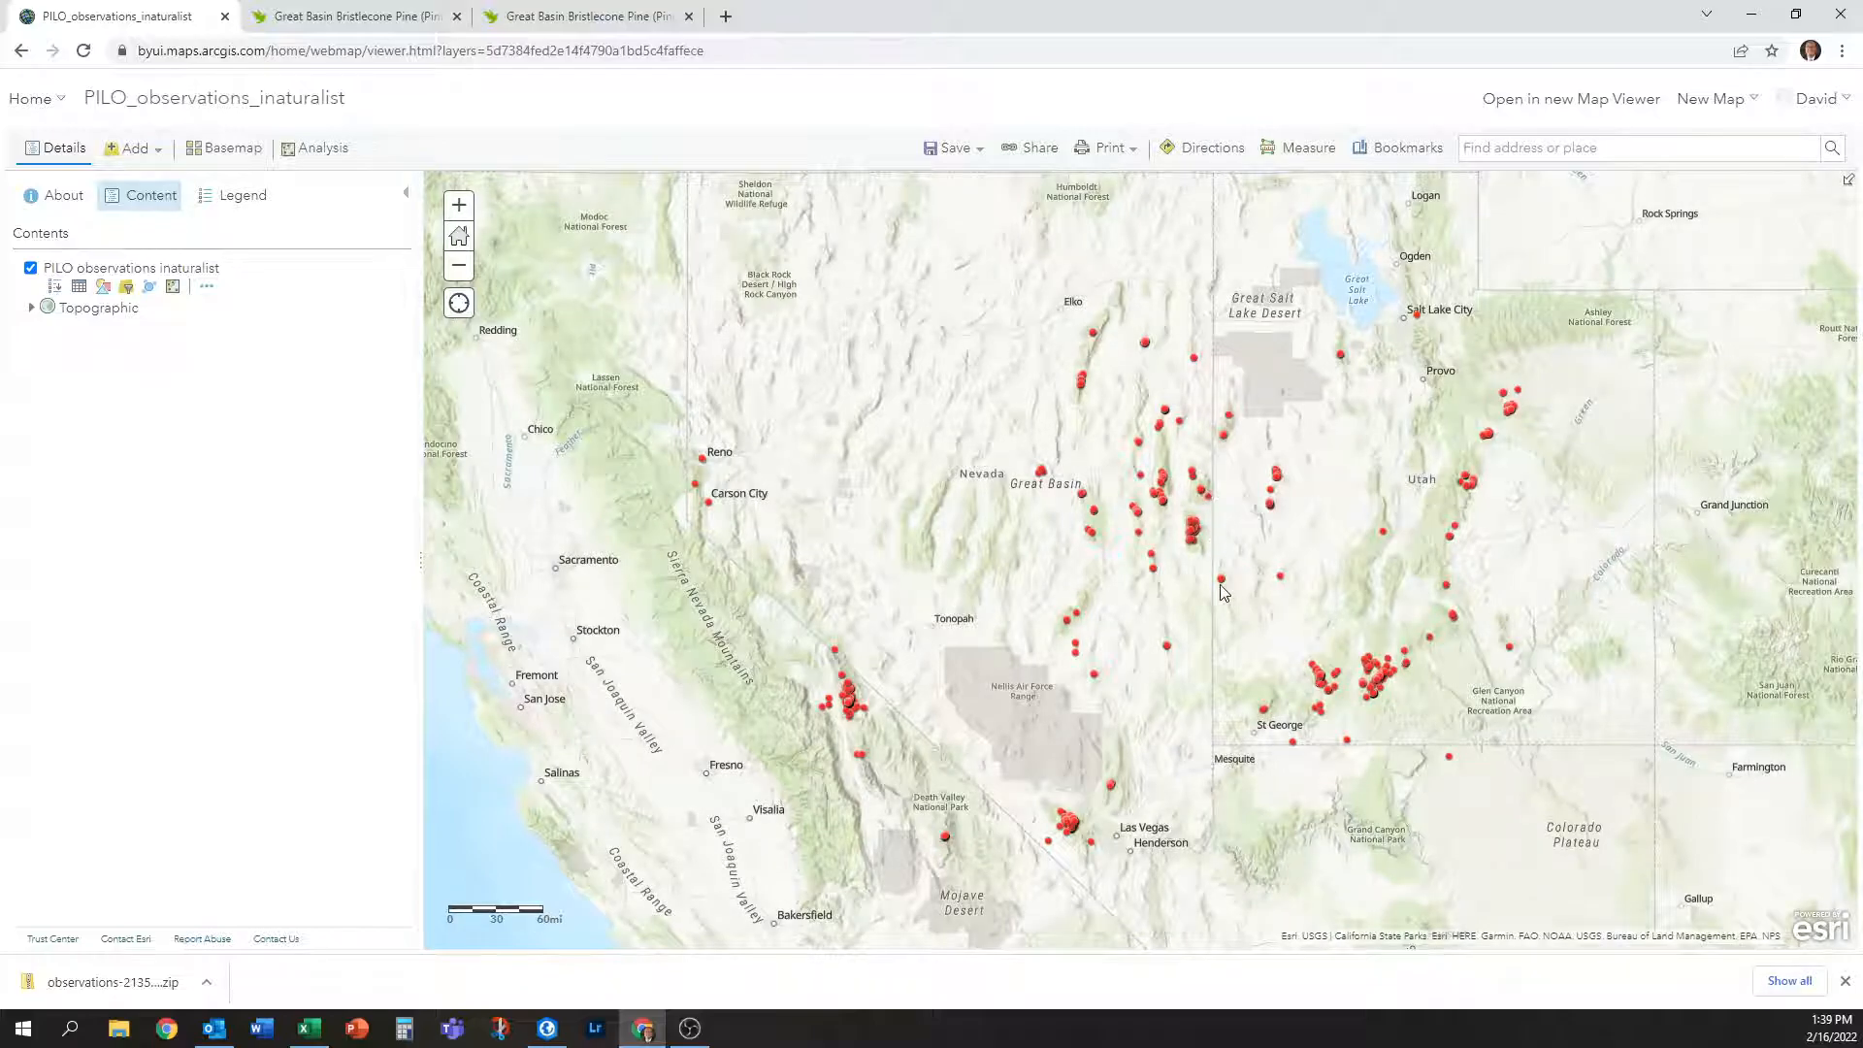
{"action": "scroll", "coordinate": [1179, 648], "scroll_direction": "up", "scroll_amount": 1}
{"action": "scroll", "coordinate": [1168, 648], "scroll_direction": "down", "scroll_amount": 7}
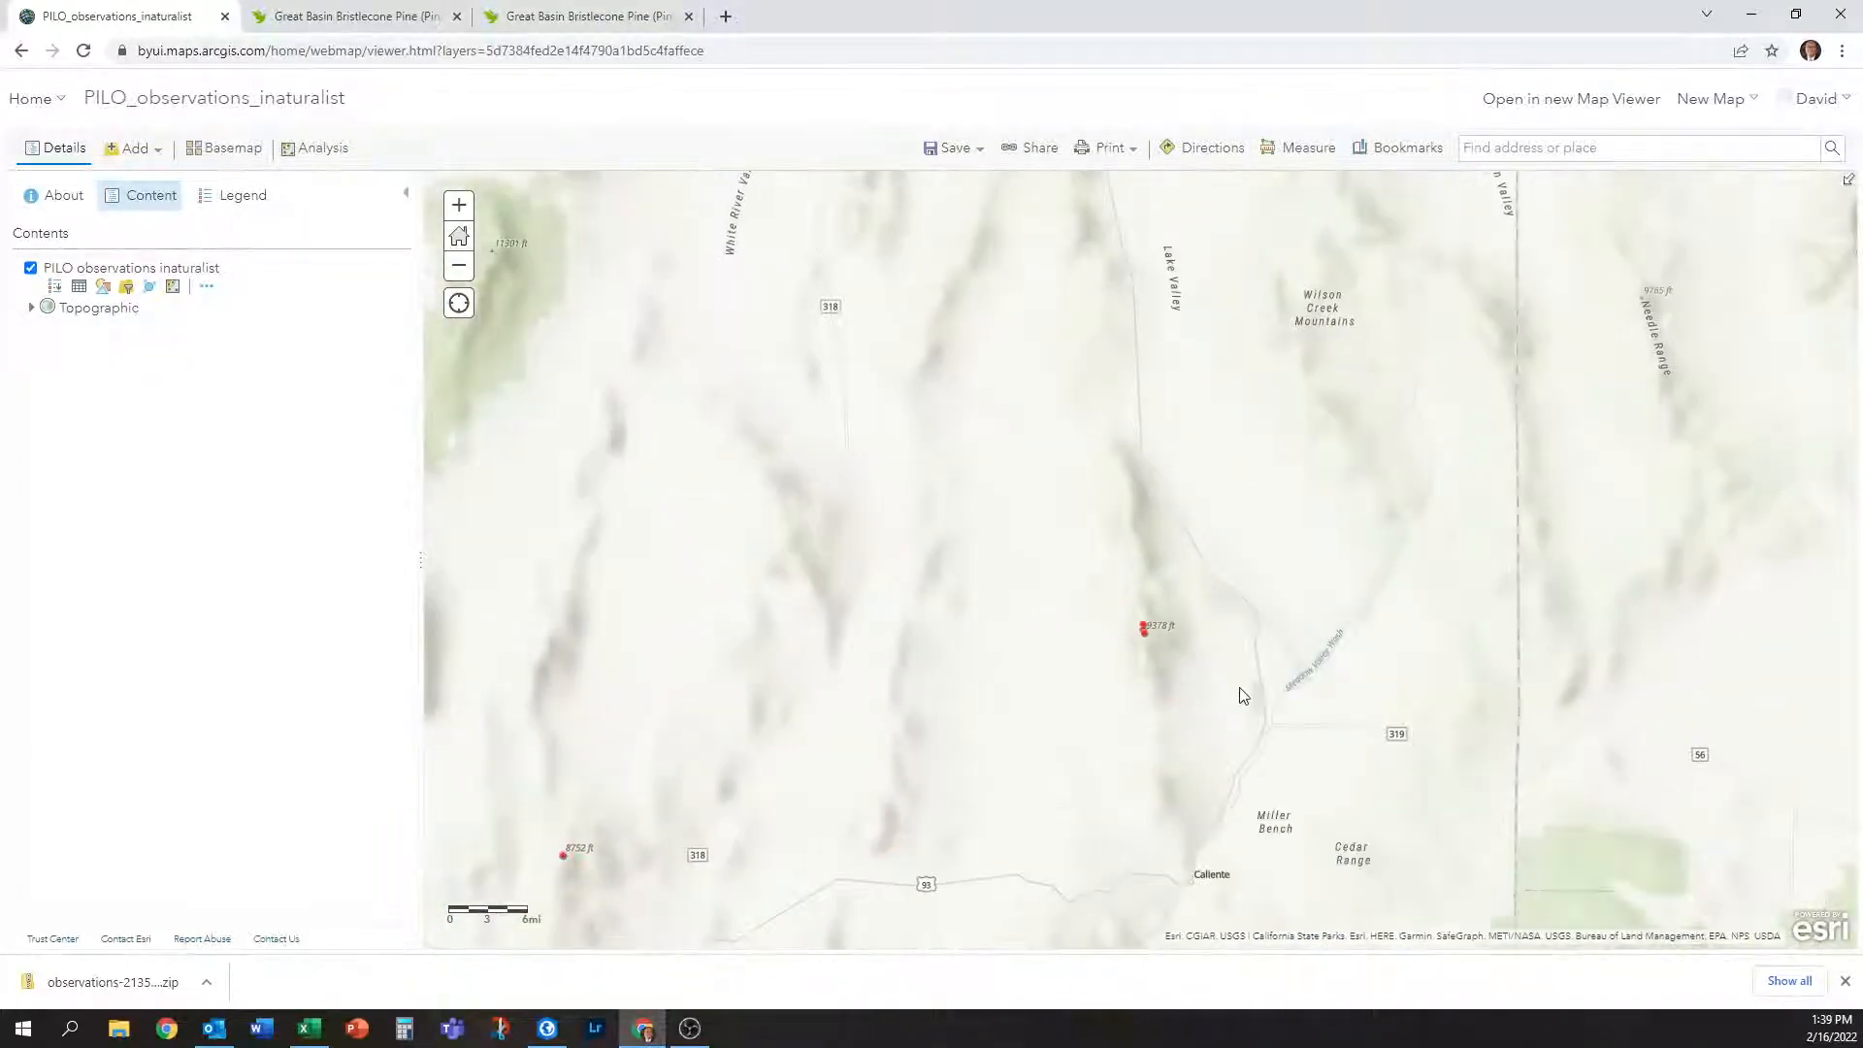
{"action": "scroll", "coordinate": [1182, 651], "scroll_direction": "up", "scroll_amount": 2}
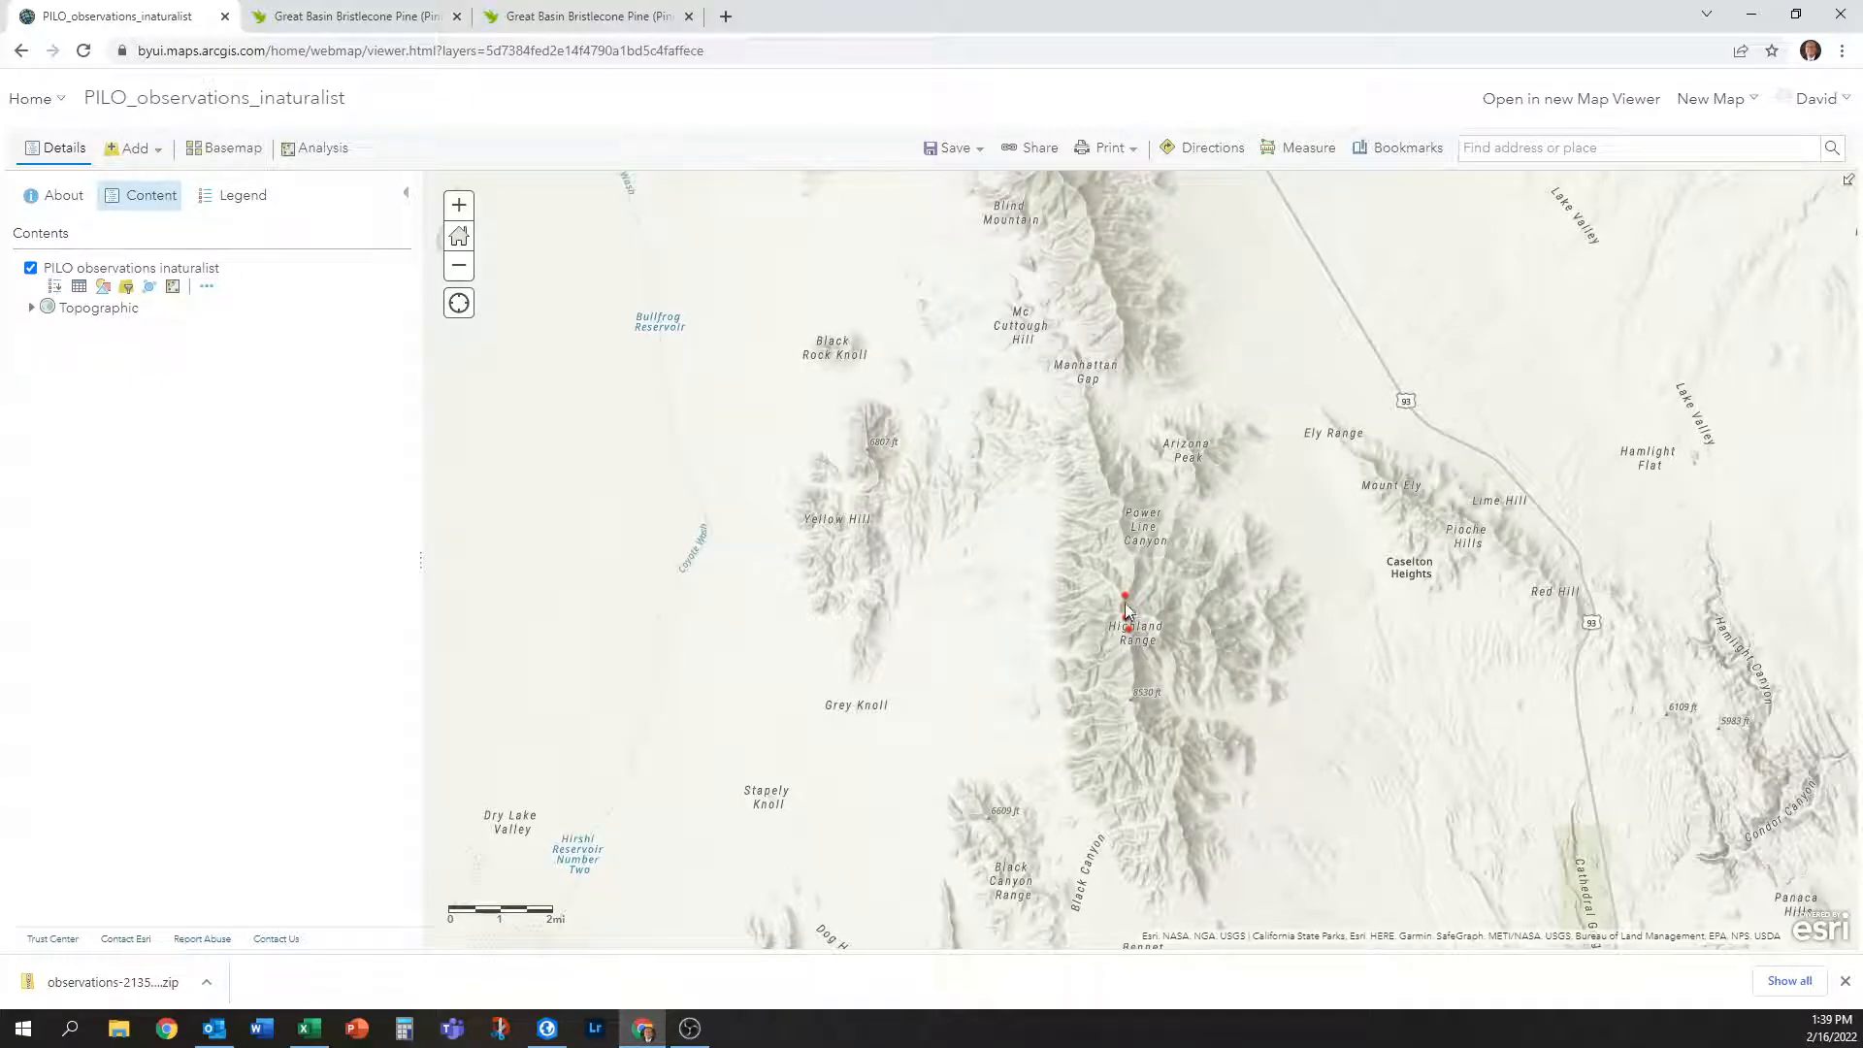
{"action": "left_click", "coordinate": [1126, 598]}
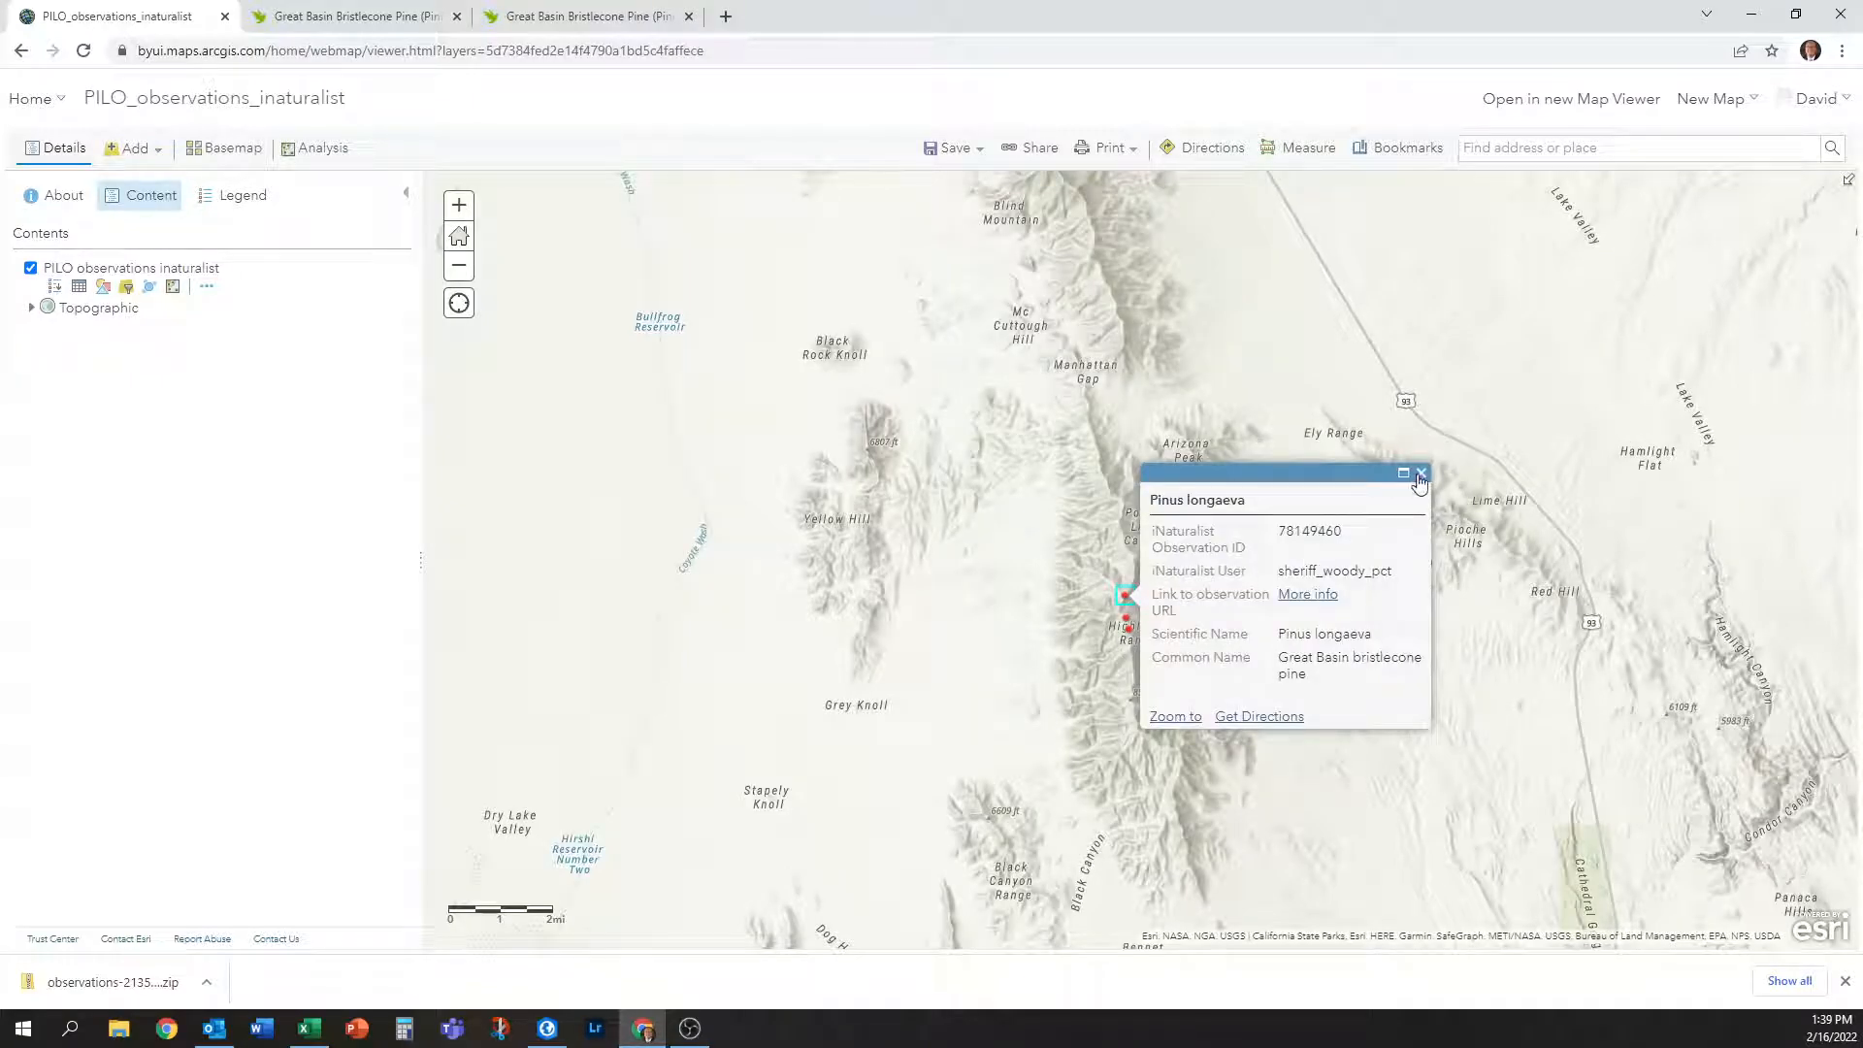
{"action": "left_click", "coordinate": [1421, 475]}
{"action": "left_click", "coordinate": [1126, 619]}
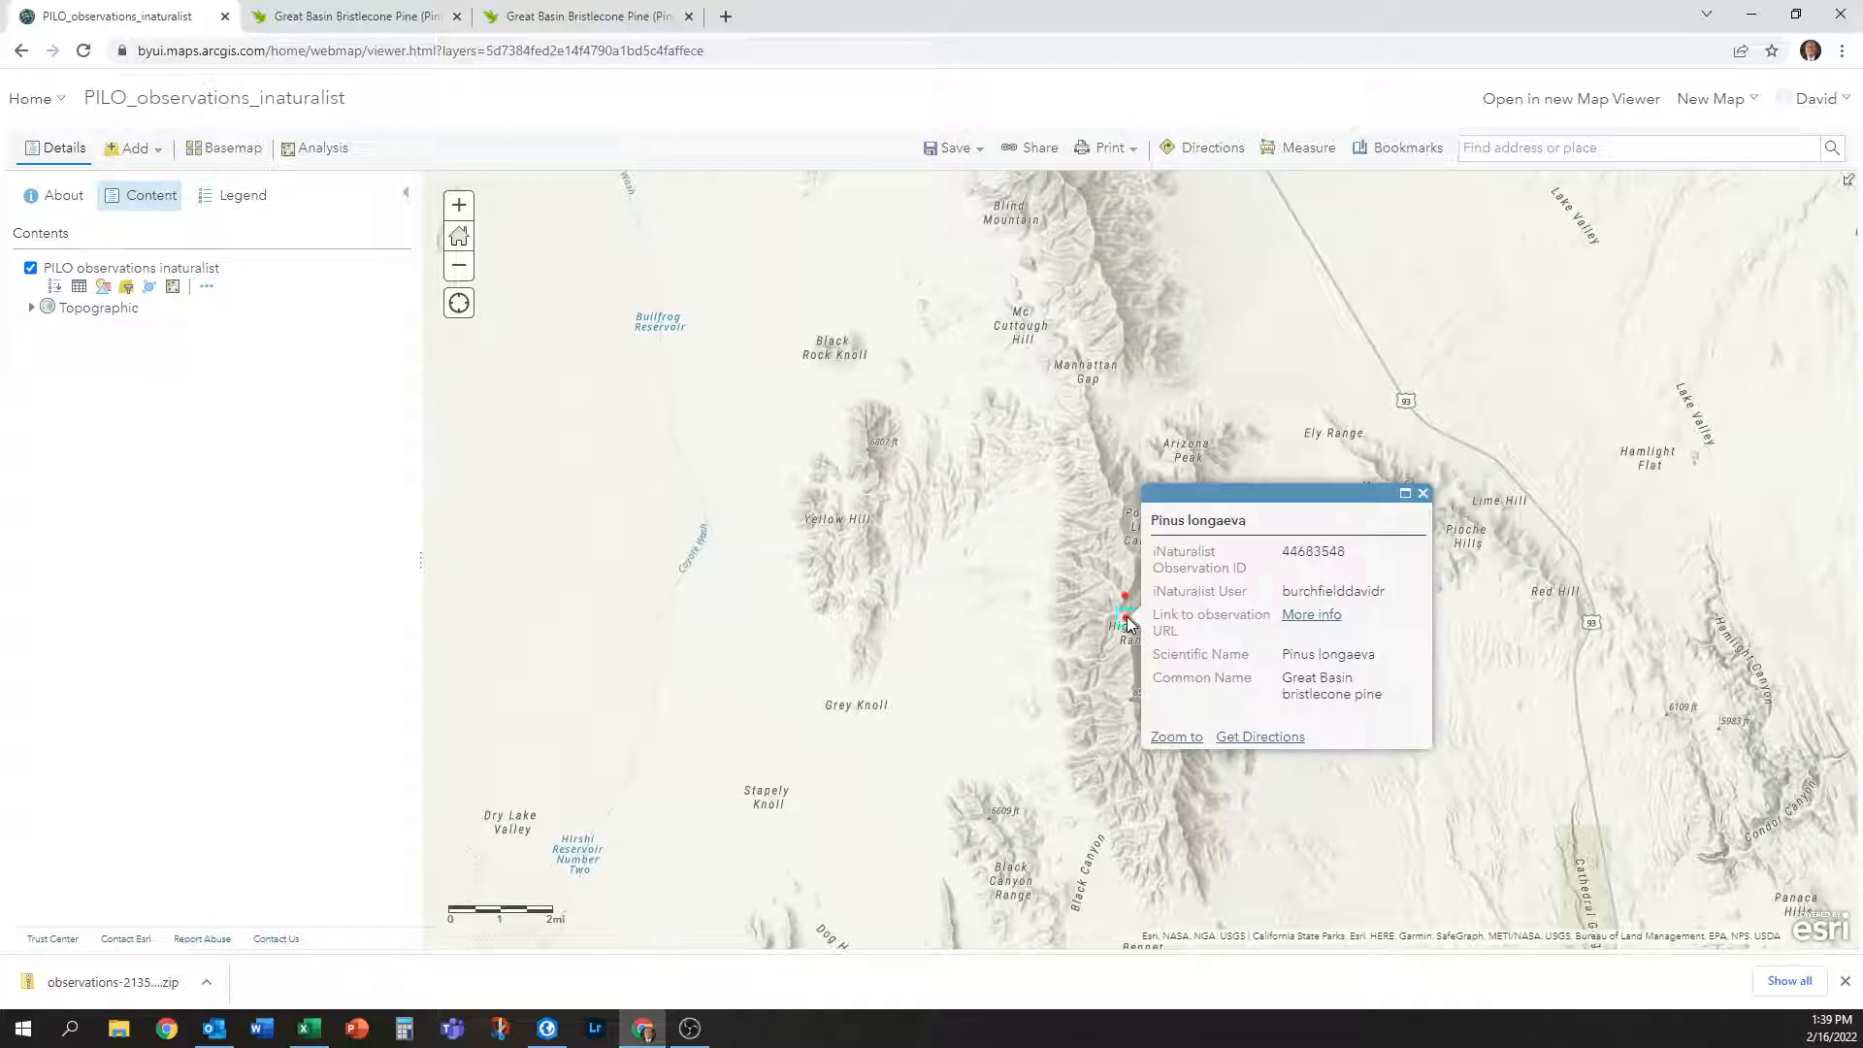
{"action": "left_click", "coordinate": [1423, 493]}
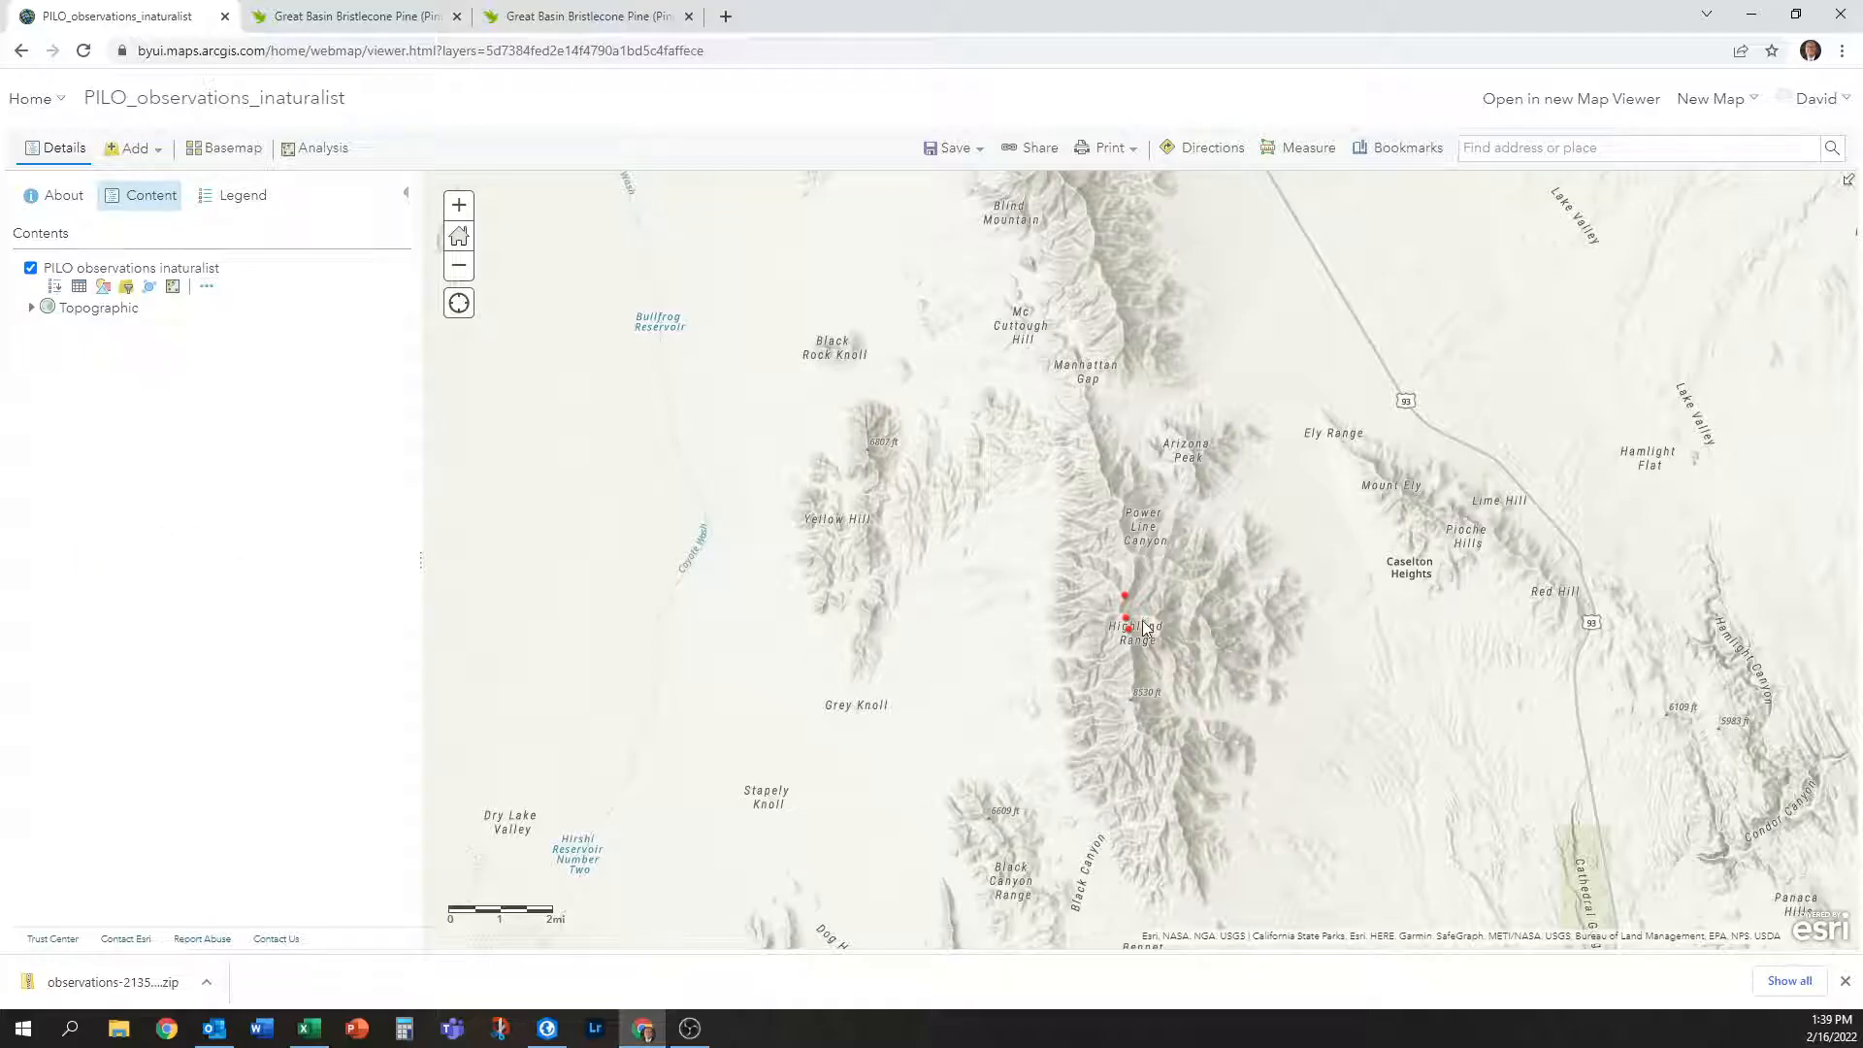
{"action": "scroll", "coordinate": [1141, 629], "scroll_direction": "up", "scroll_amount": 1}
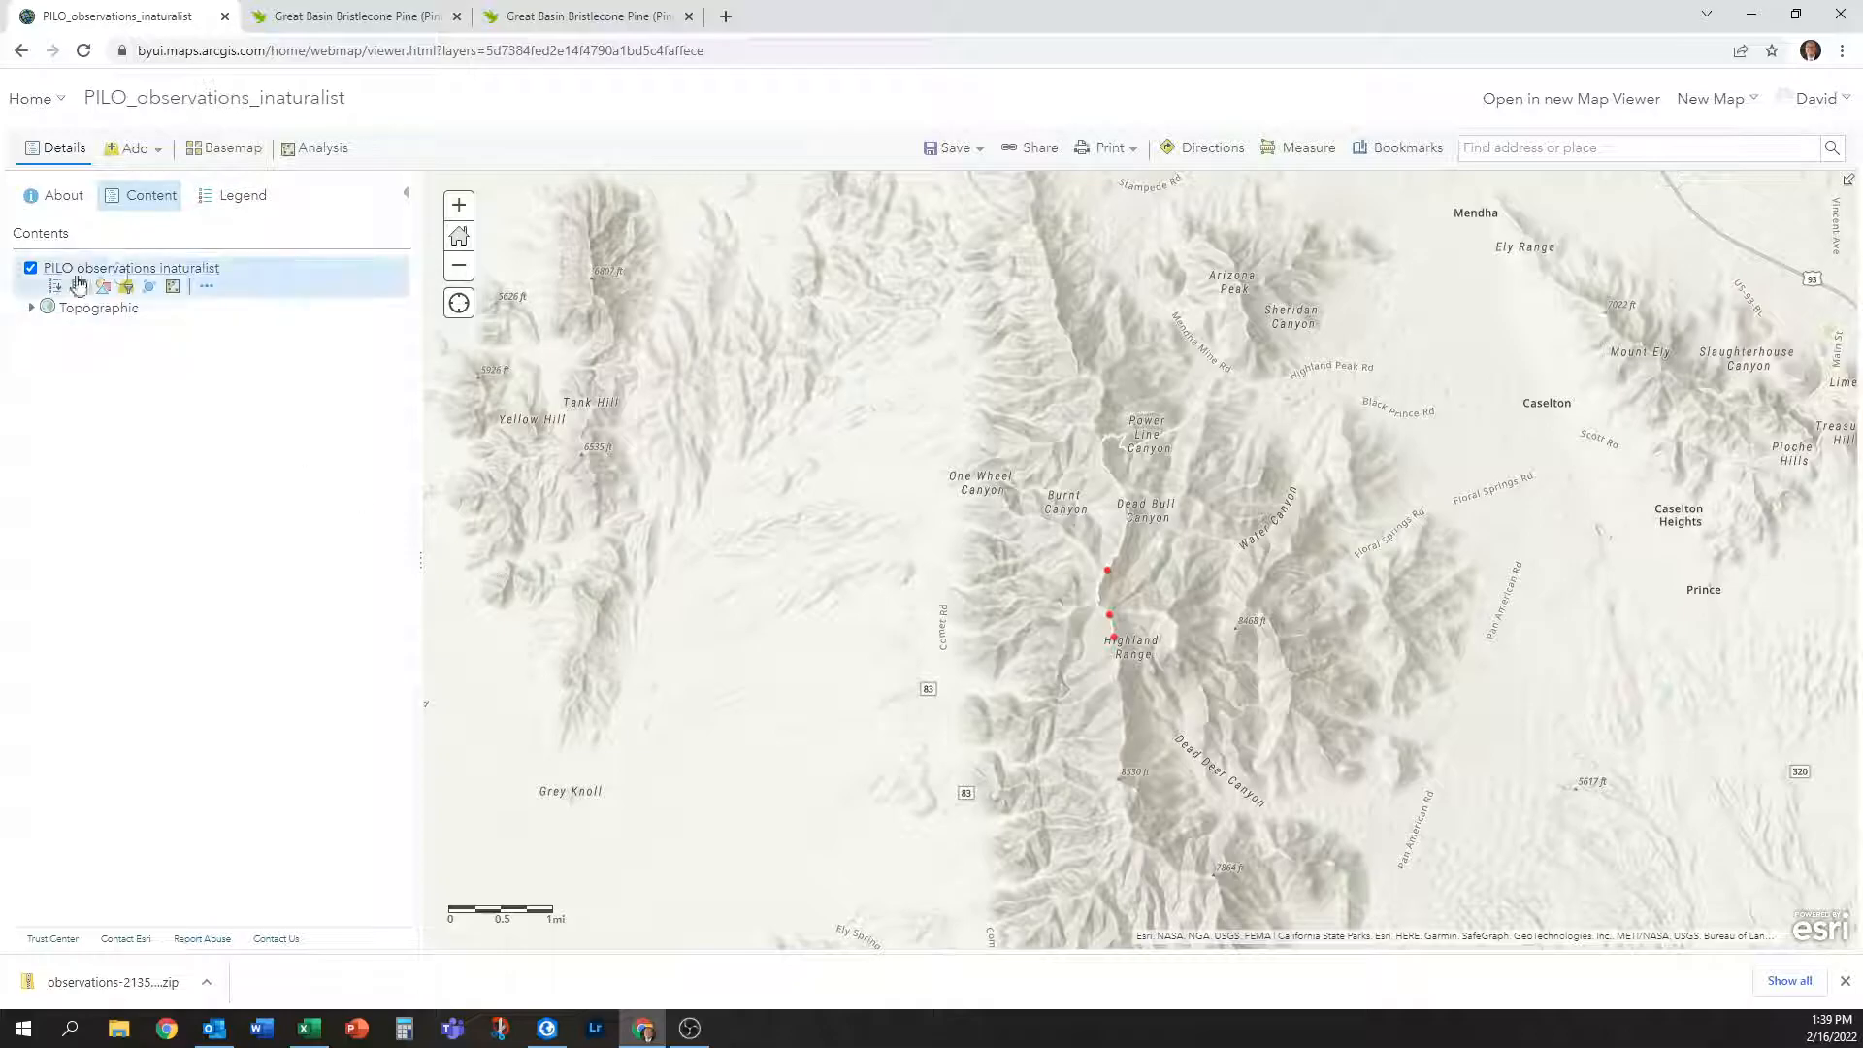
Create labels on the observation layer using iNaturalist Observation ID in Arial.
{"action": "left_click", "coordinate": [208, 287]}
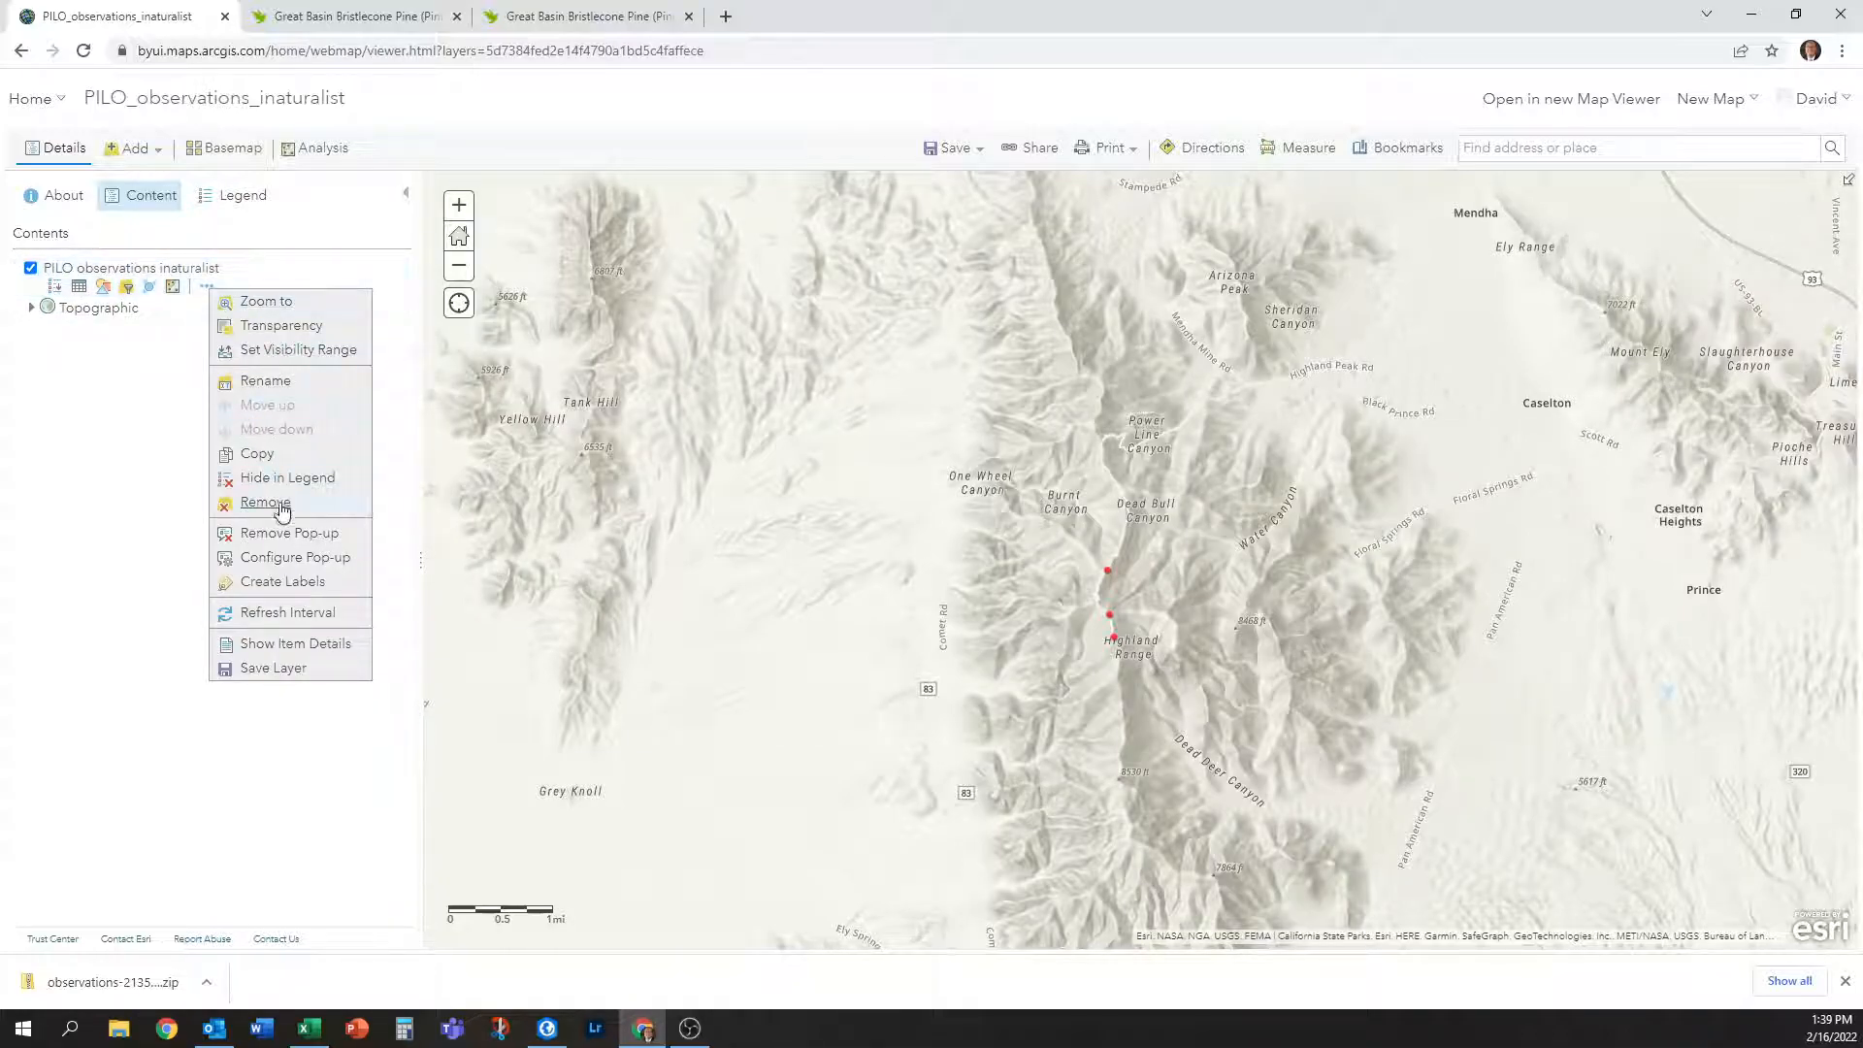
{"action": "left_click", "coordinate": [283, 582]}
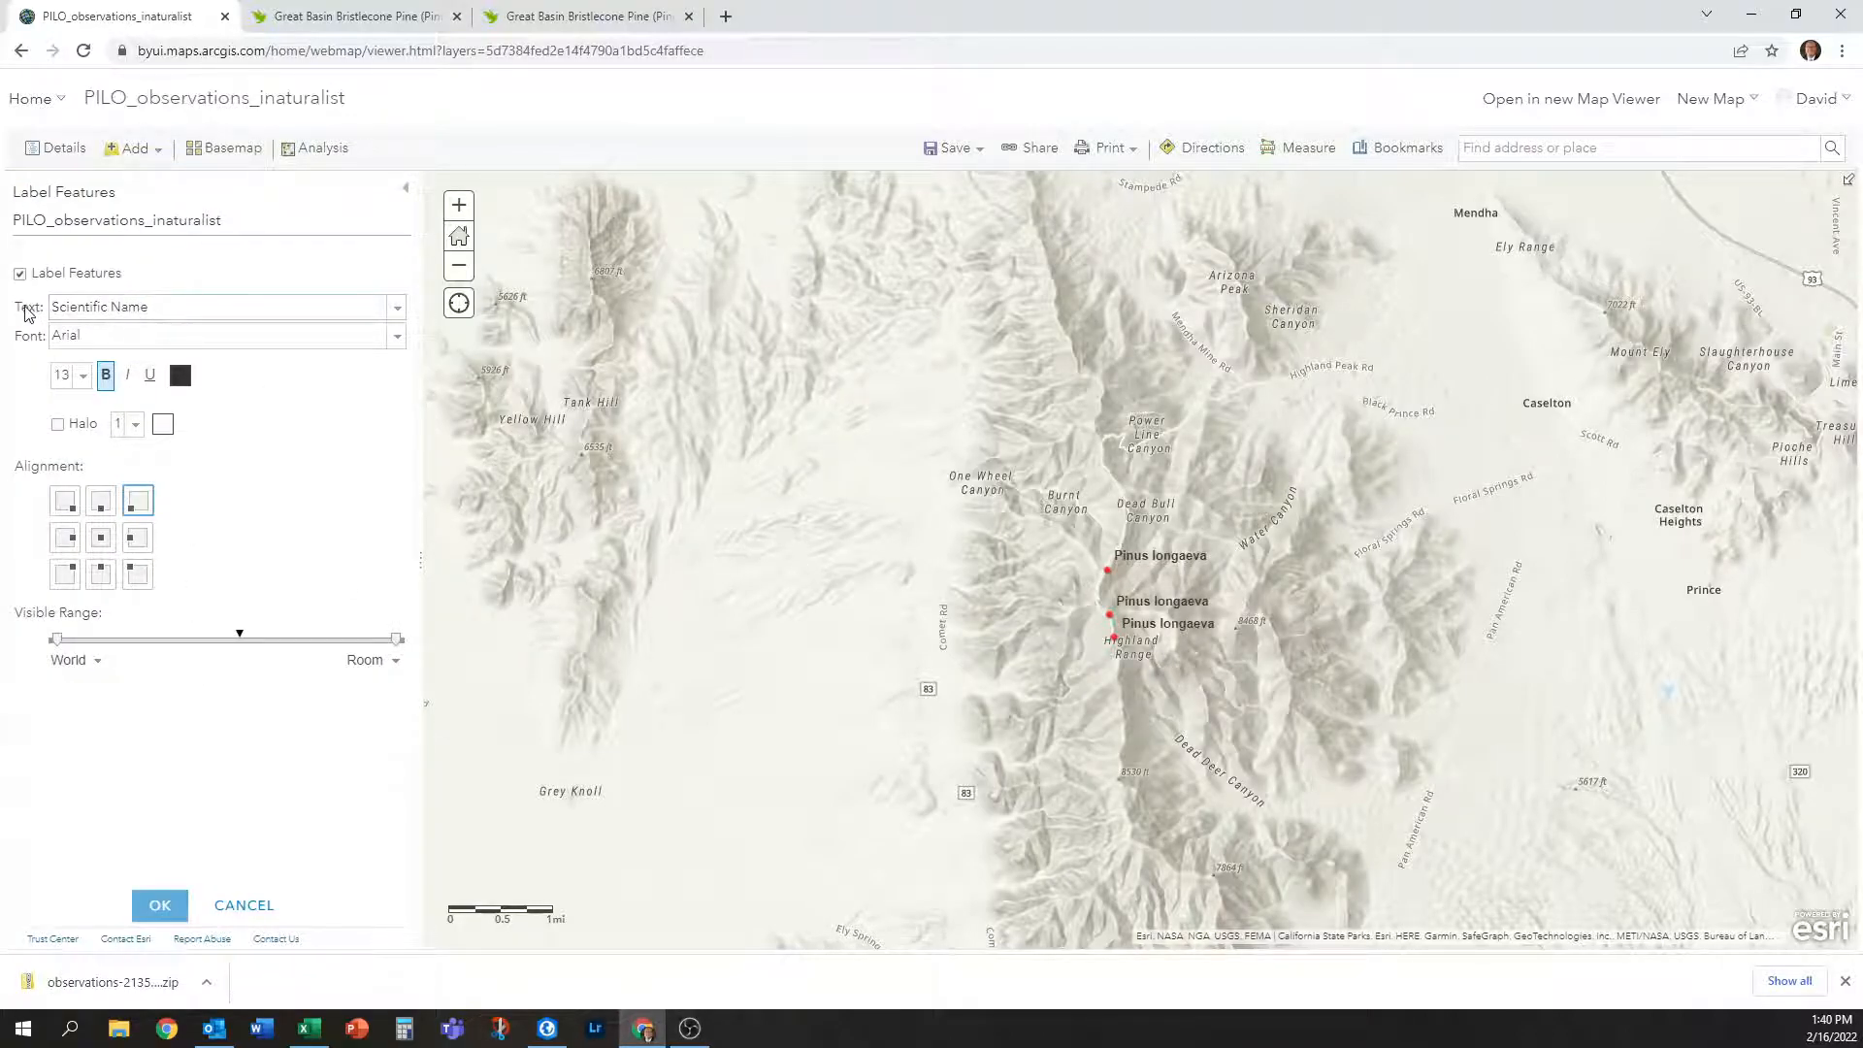
{"action": "left_click", "coordinate": [398, 311]}
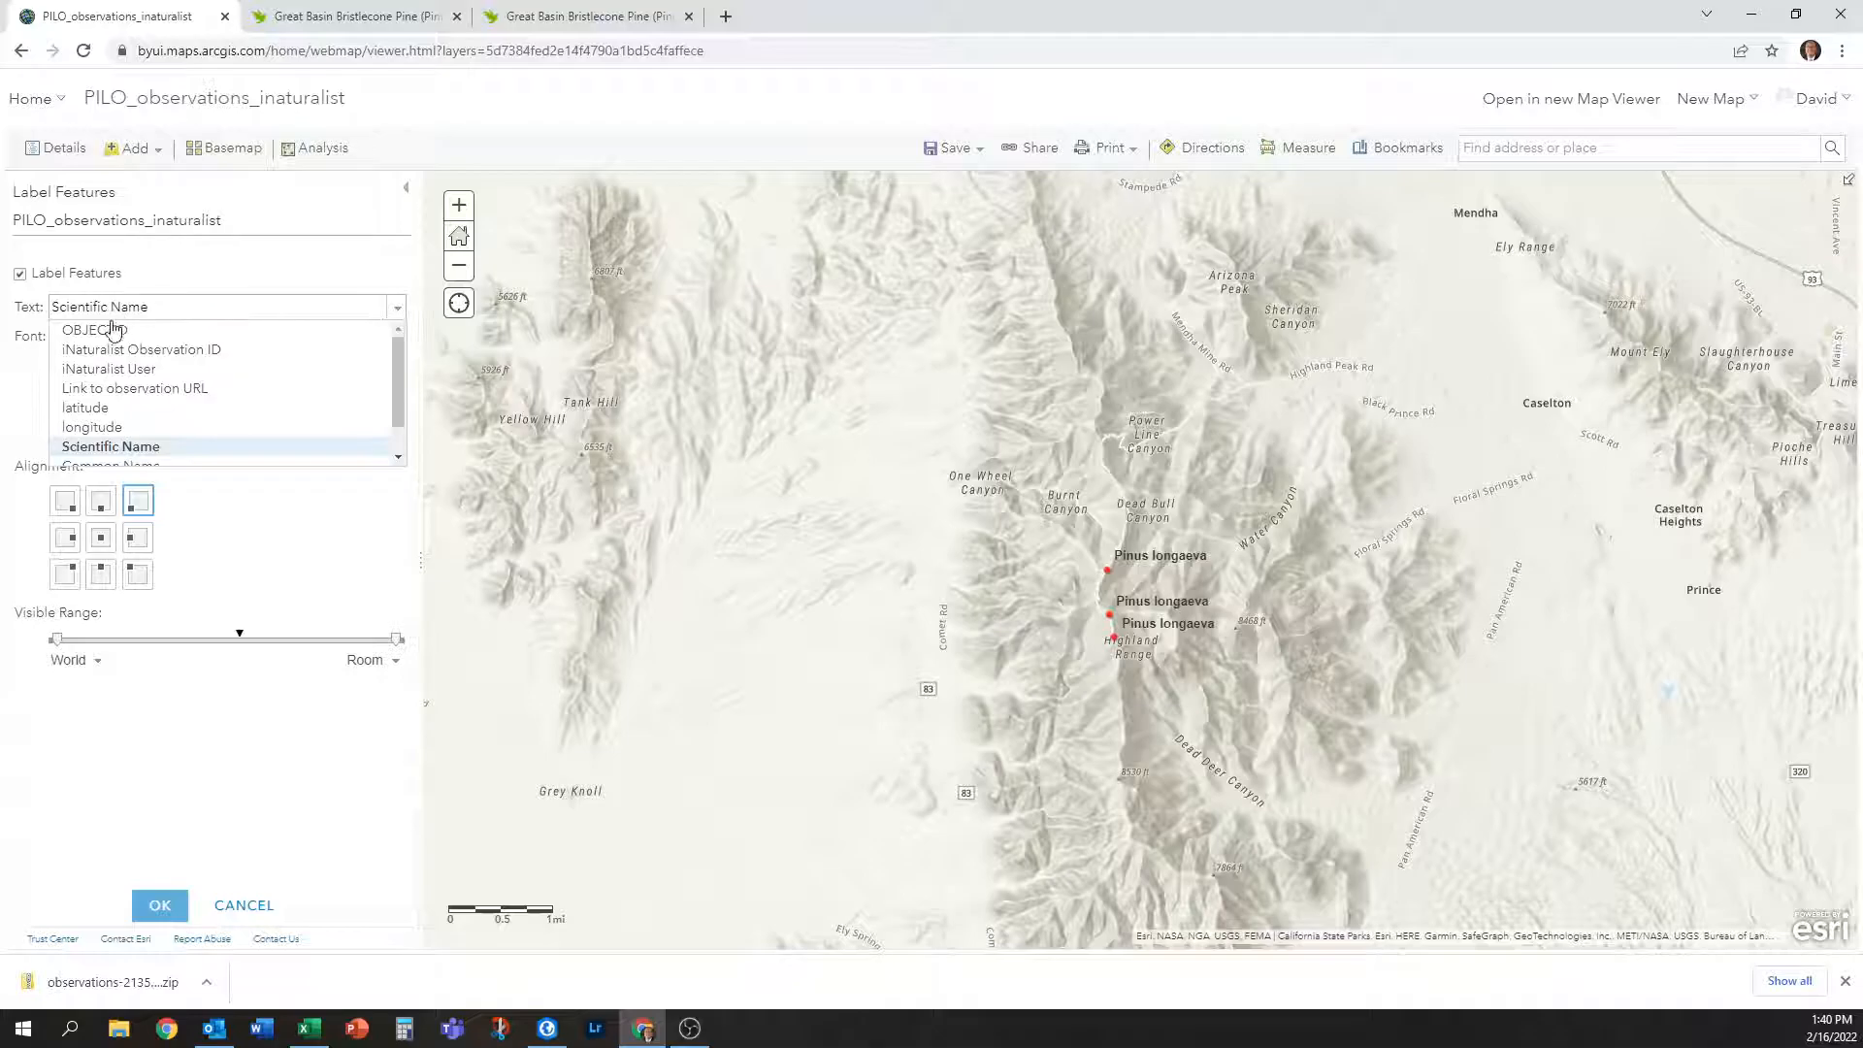
{"action": "left_click", "coordinate": [189, 352]}
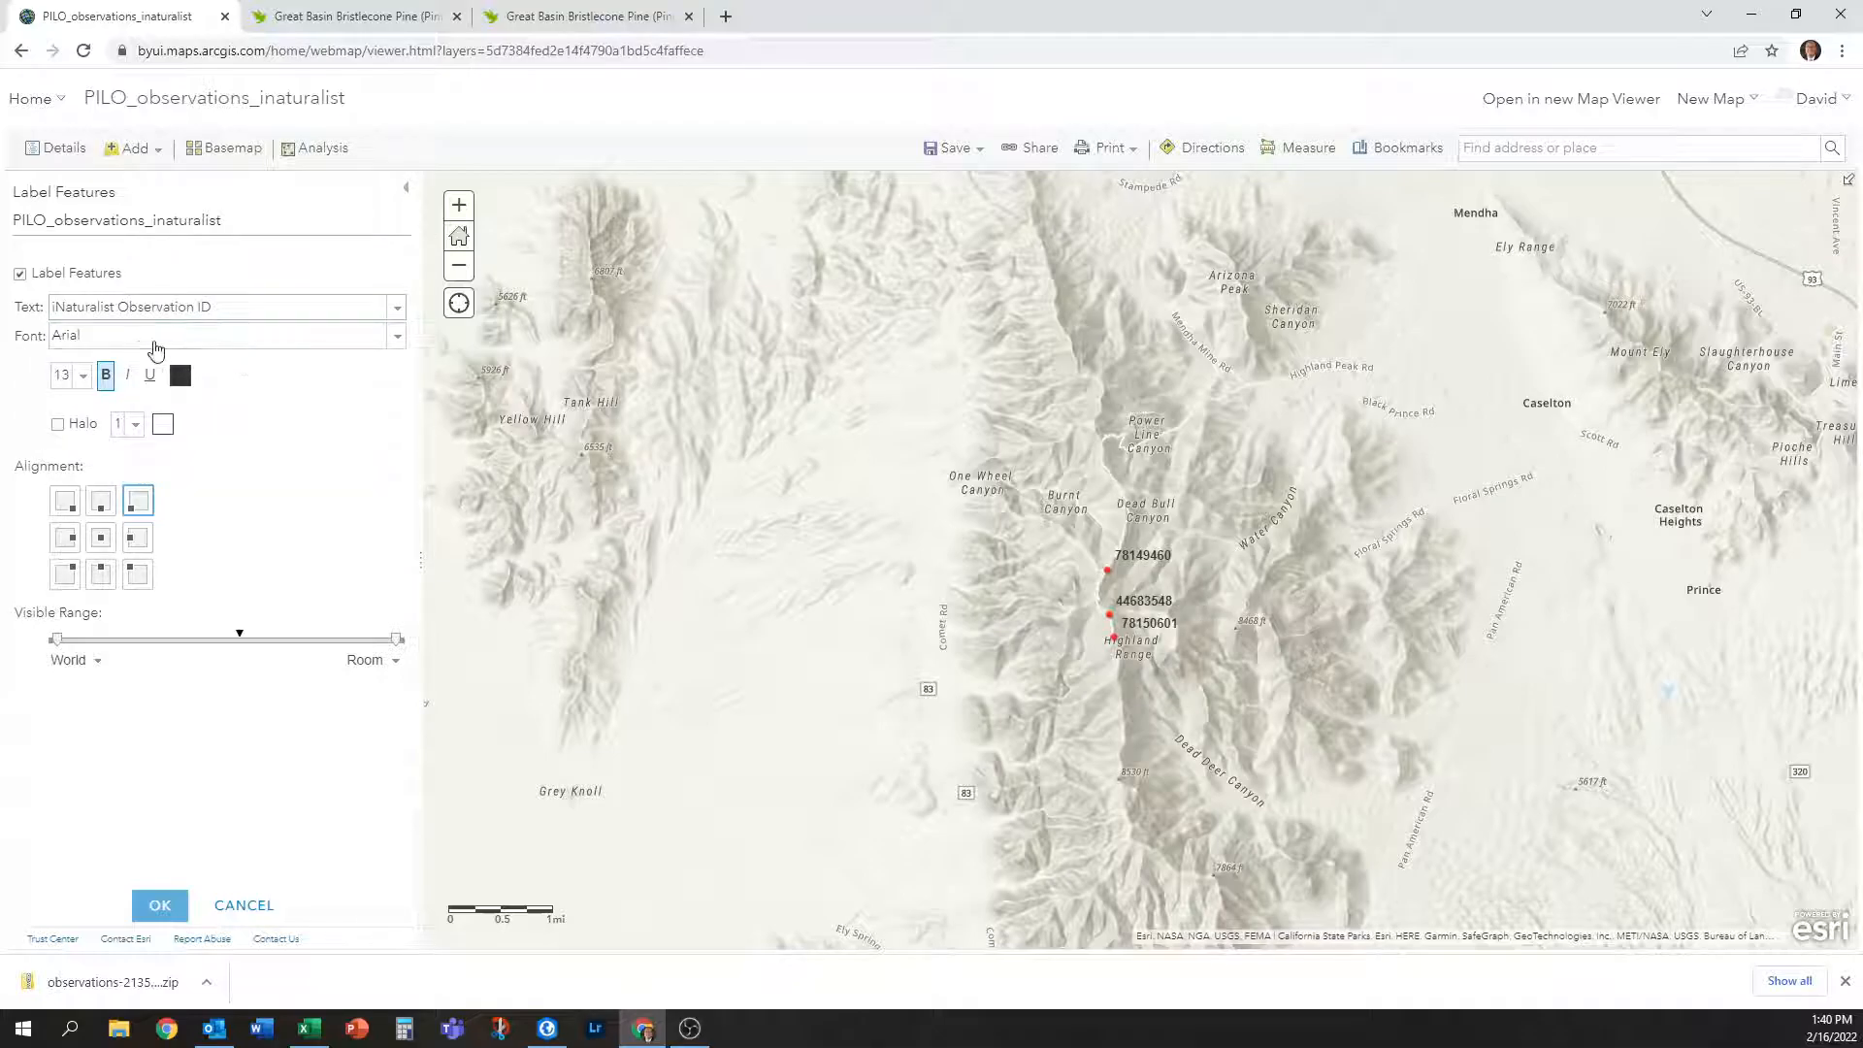
{"action": "left_click", "coordinate": [399, 337]}
{"action": "left_click", "coordinate": [404, 342]}
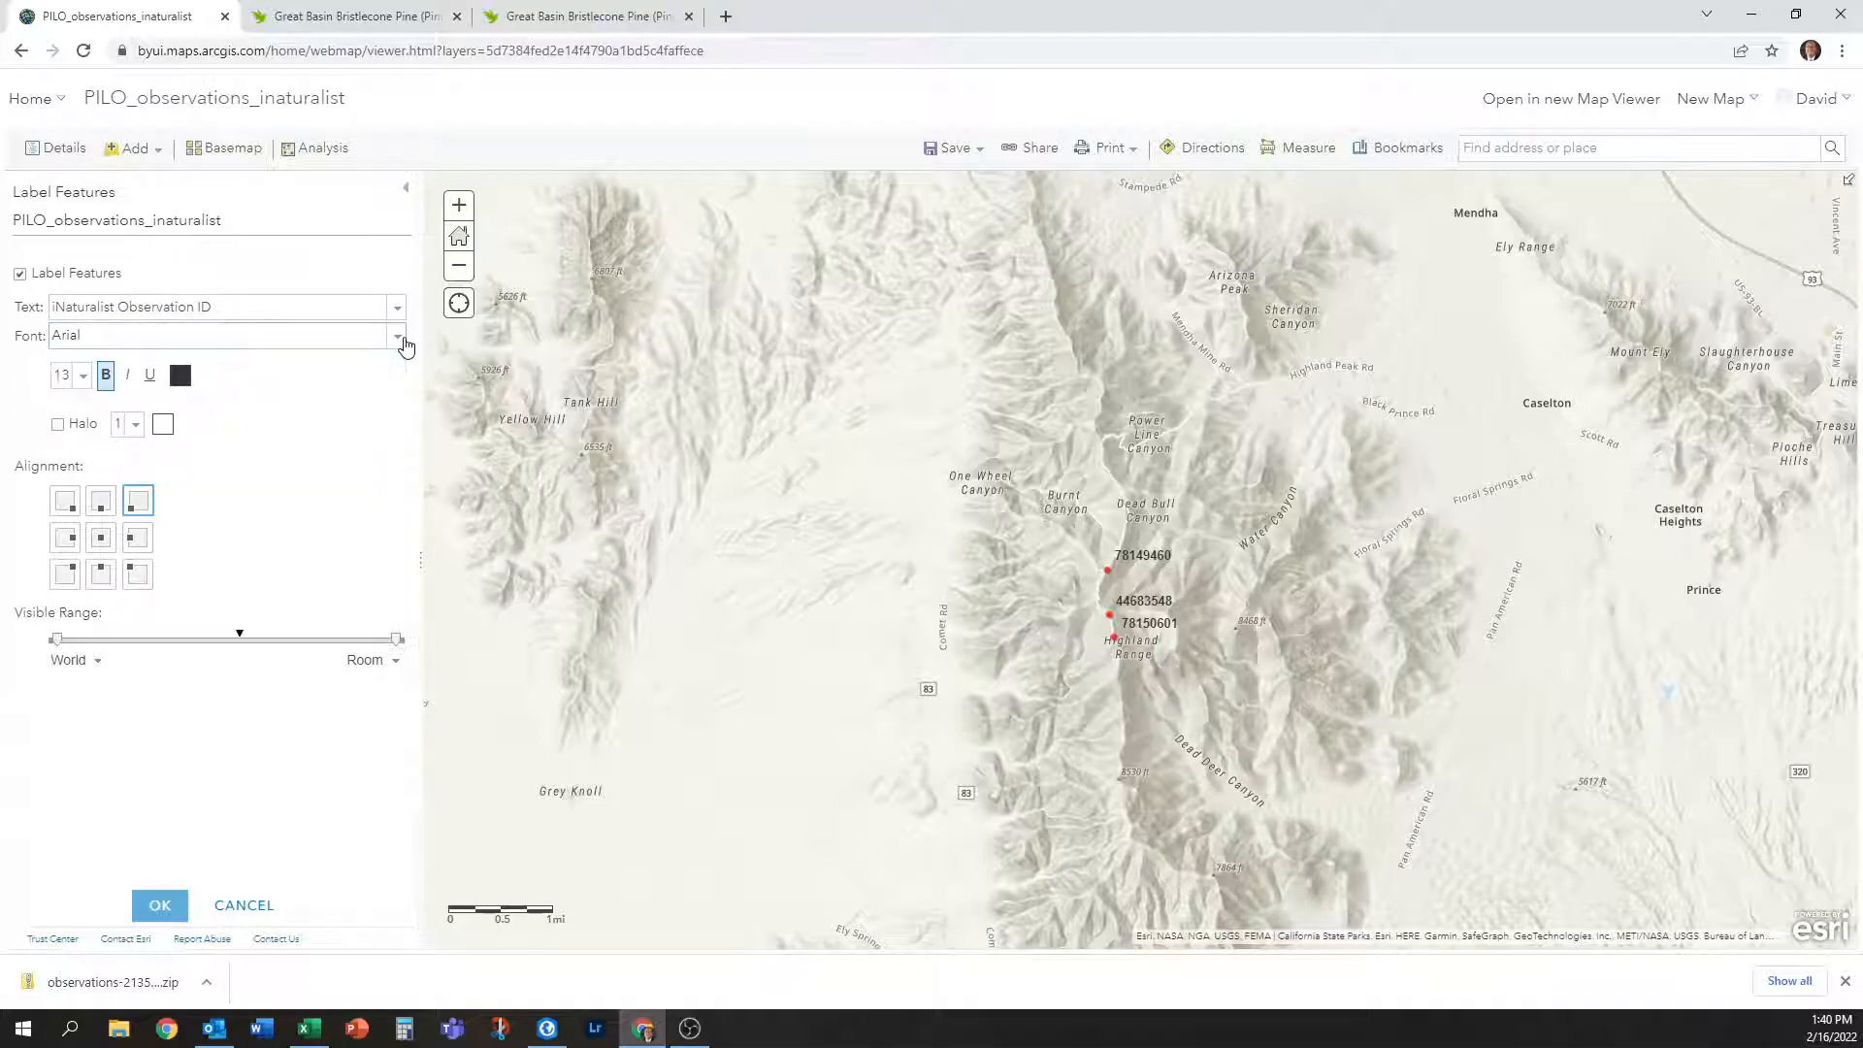
{"action": "left_click", "coordinate": [400, 339]}
{"action": "left_click", "coordinate": [398, 340]}
Place the labels at top-middle, just above each point.
{"action": "left_click", "coordinate": [102, 575]}
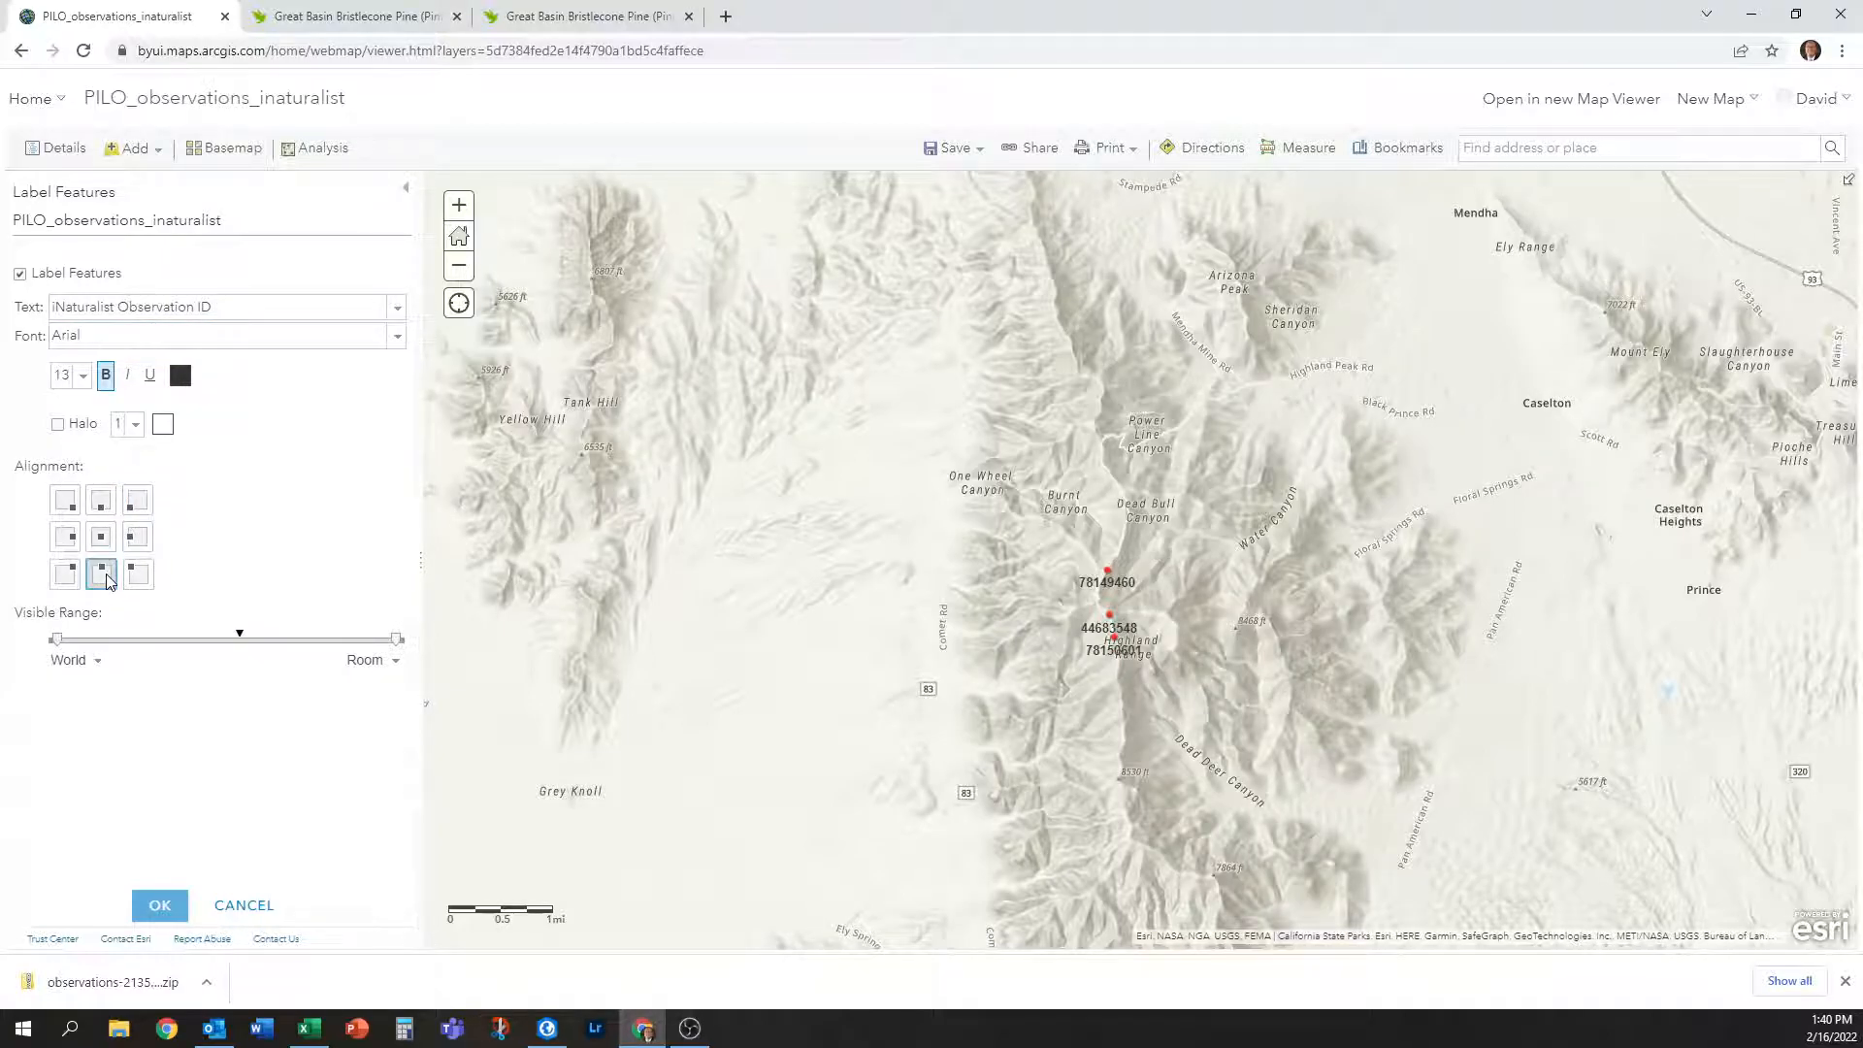
{"action": "left_click", "coordinate": [102, 501]}
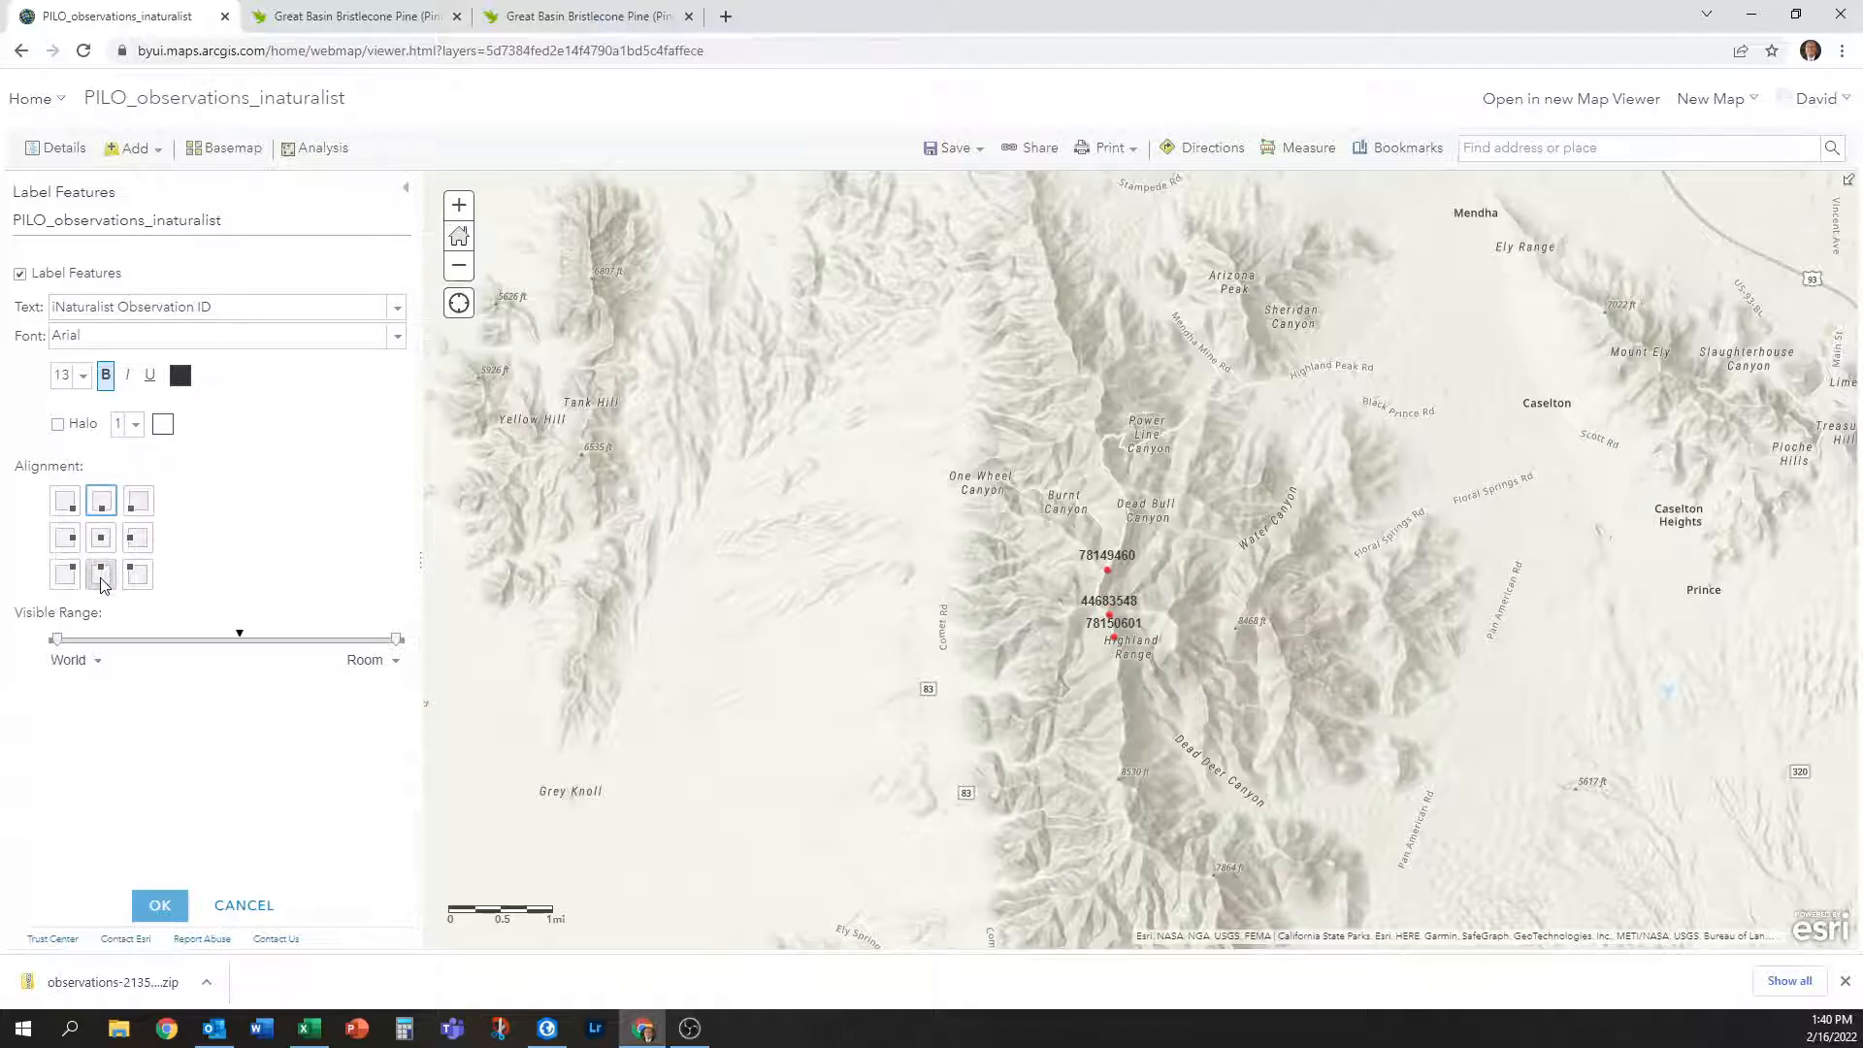
{"action": "left_click", "coordinate": [102, 575]}
{"action": "left_click", "coordinate": [101, 502]}
{"action": "mouse_move", "coordinate": [241, 640]}
Extend the label visible range out to a more zoomed-out scale.
{"action": "mouse_move", "coordinate": [55, 644]}
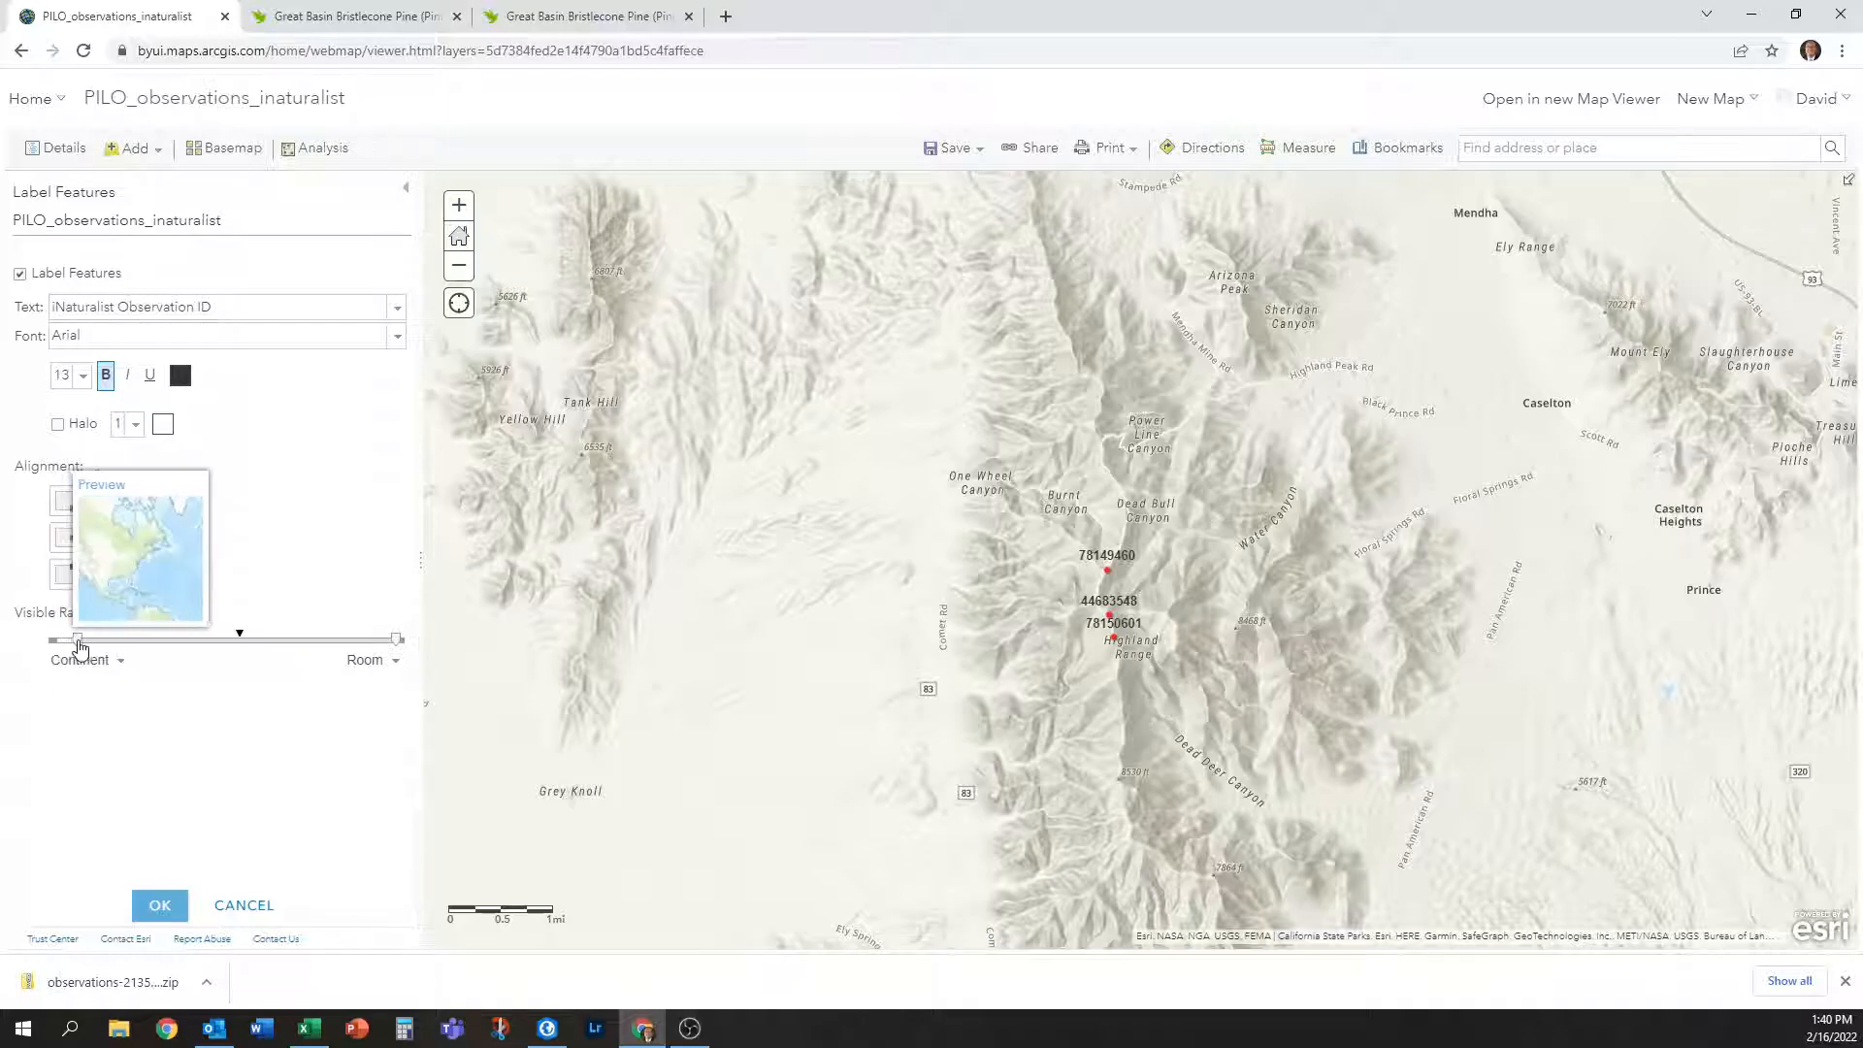
{"action": "left_click_drag", "start_coordinate": [63, 643], "coordinate": [234, 649]}
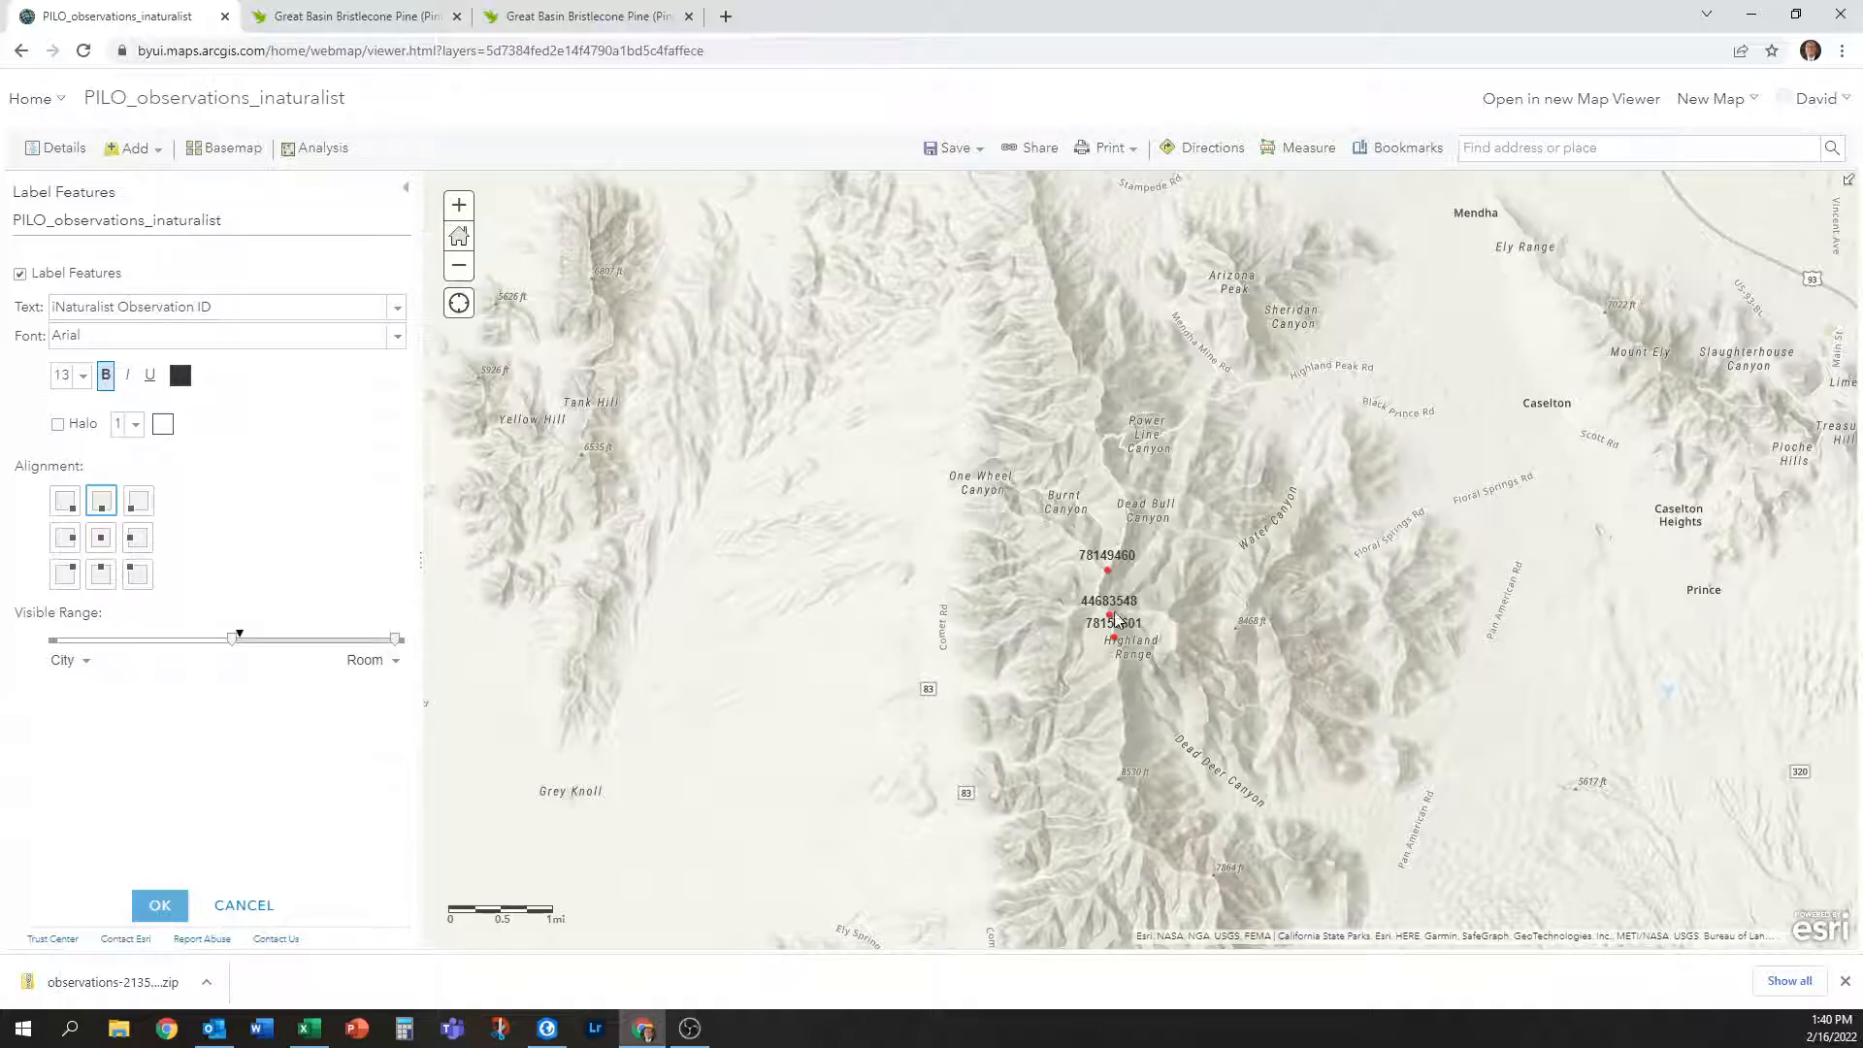
{"action": "scroll", "coordinate": [1034, 728], "scroll_direction": "down", "scroll_amount": 1}
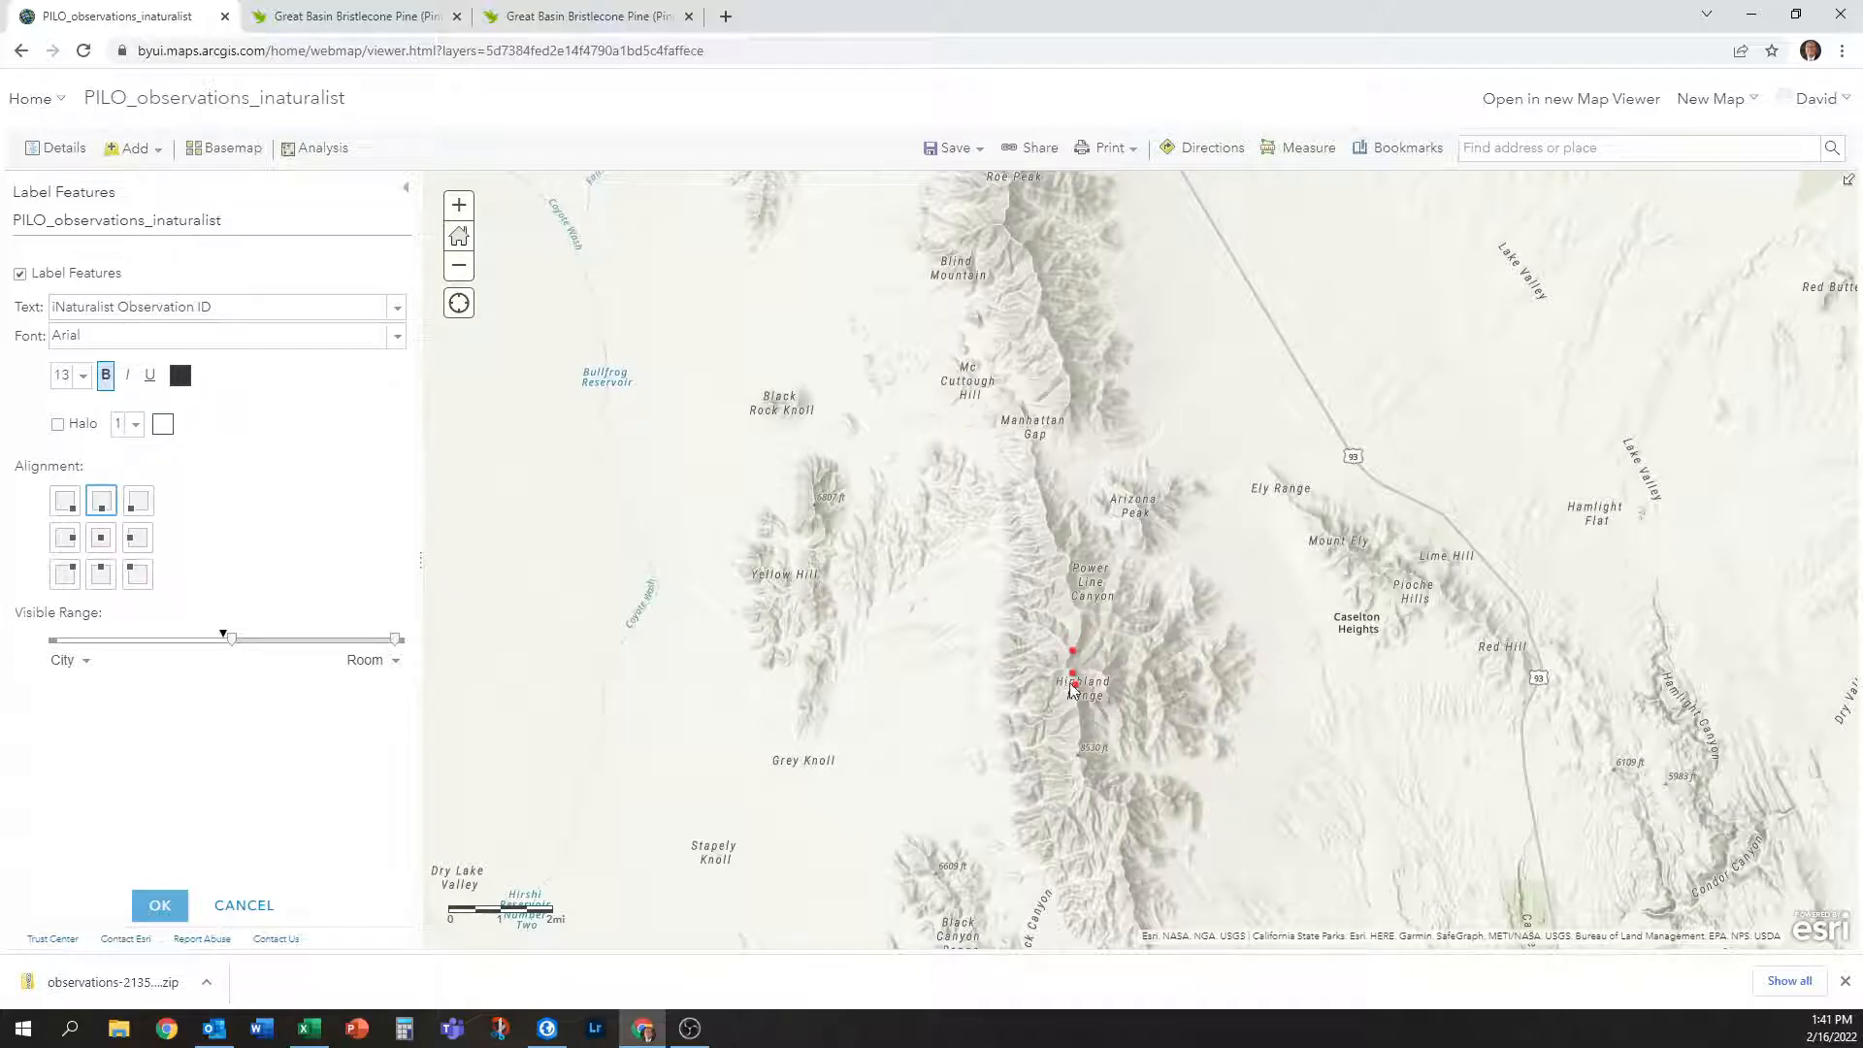
{"action": "scroll", "coordinate": [1068, 691], "scroll_direction": "up", "scroll_amount": 1}
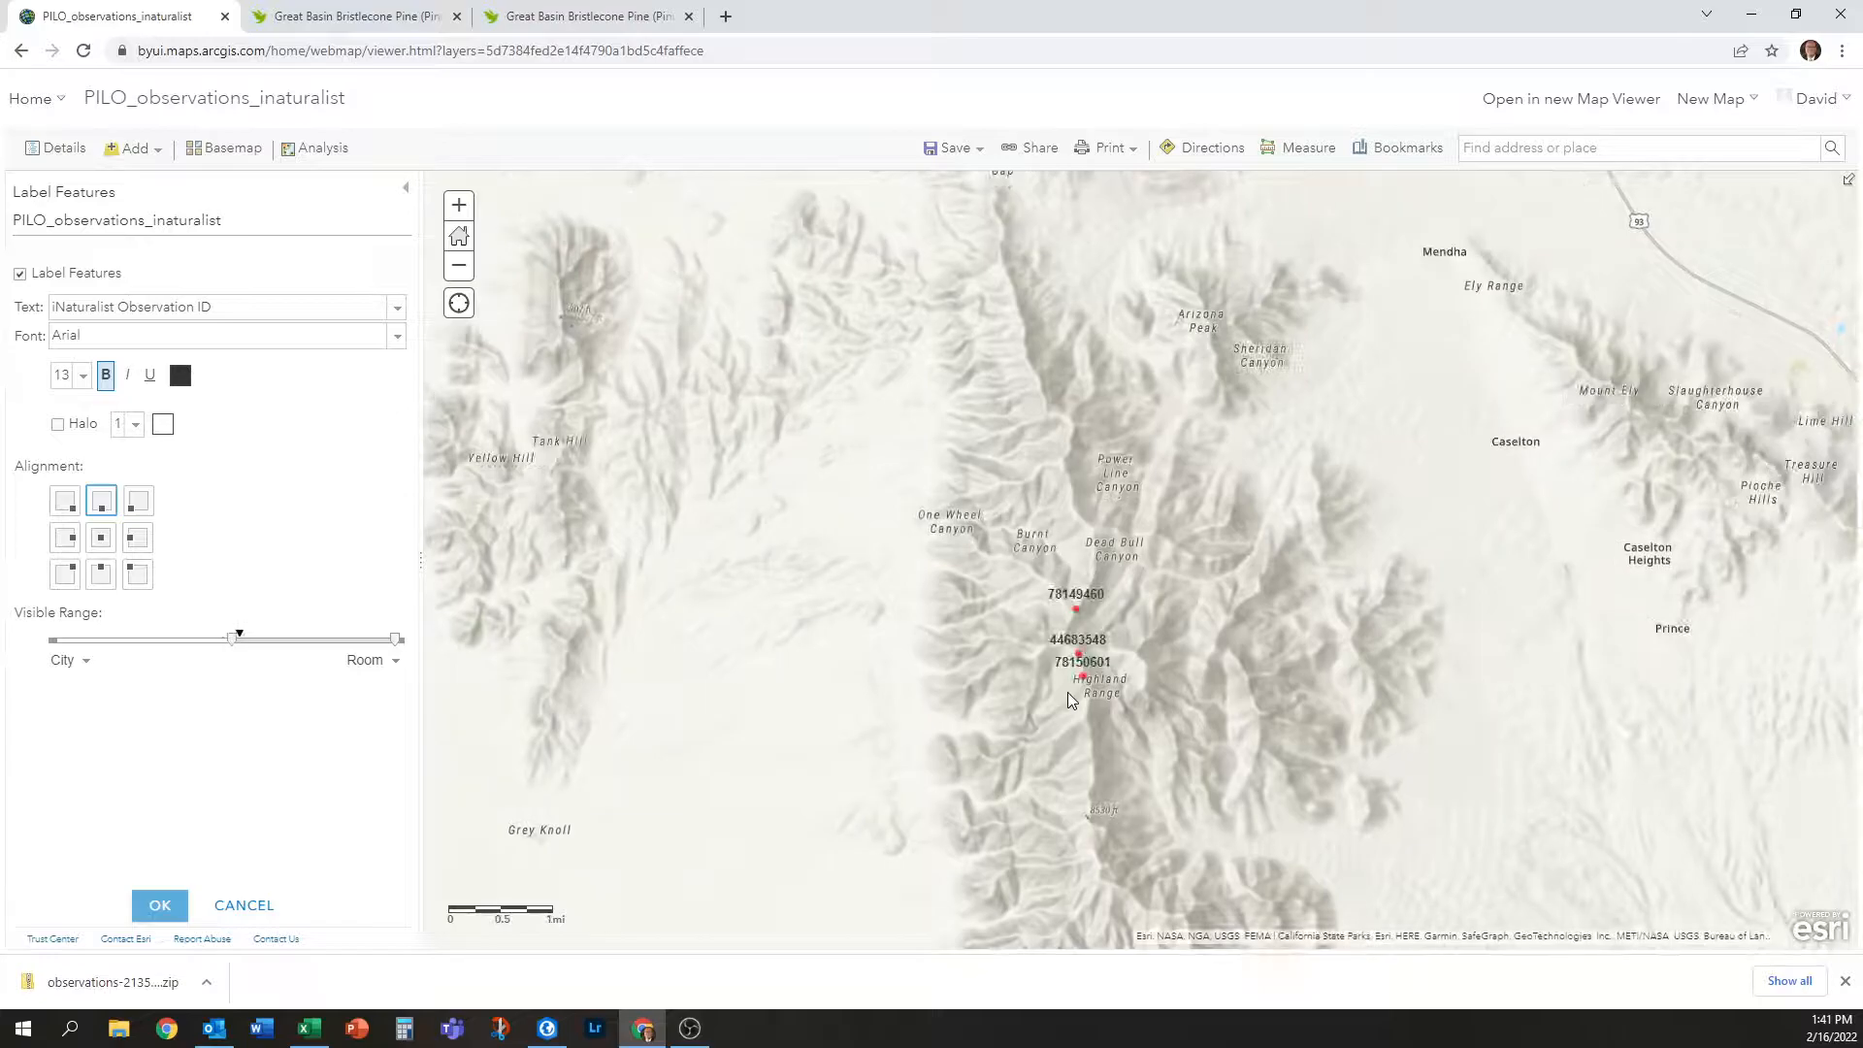
{"action": "scroll", "coordinate": [1068, 690], "scroll_direction": "down", "scroll_amount": 1}
{"action": "scroll", "coordinate": [1091, 474], "scroll_direction": "down", "scroll_amount": 2}
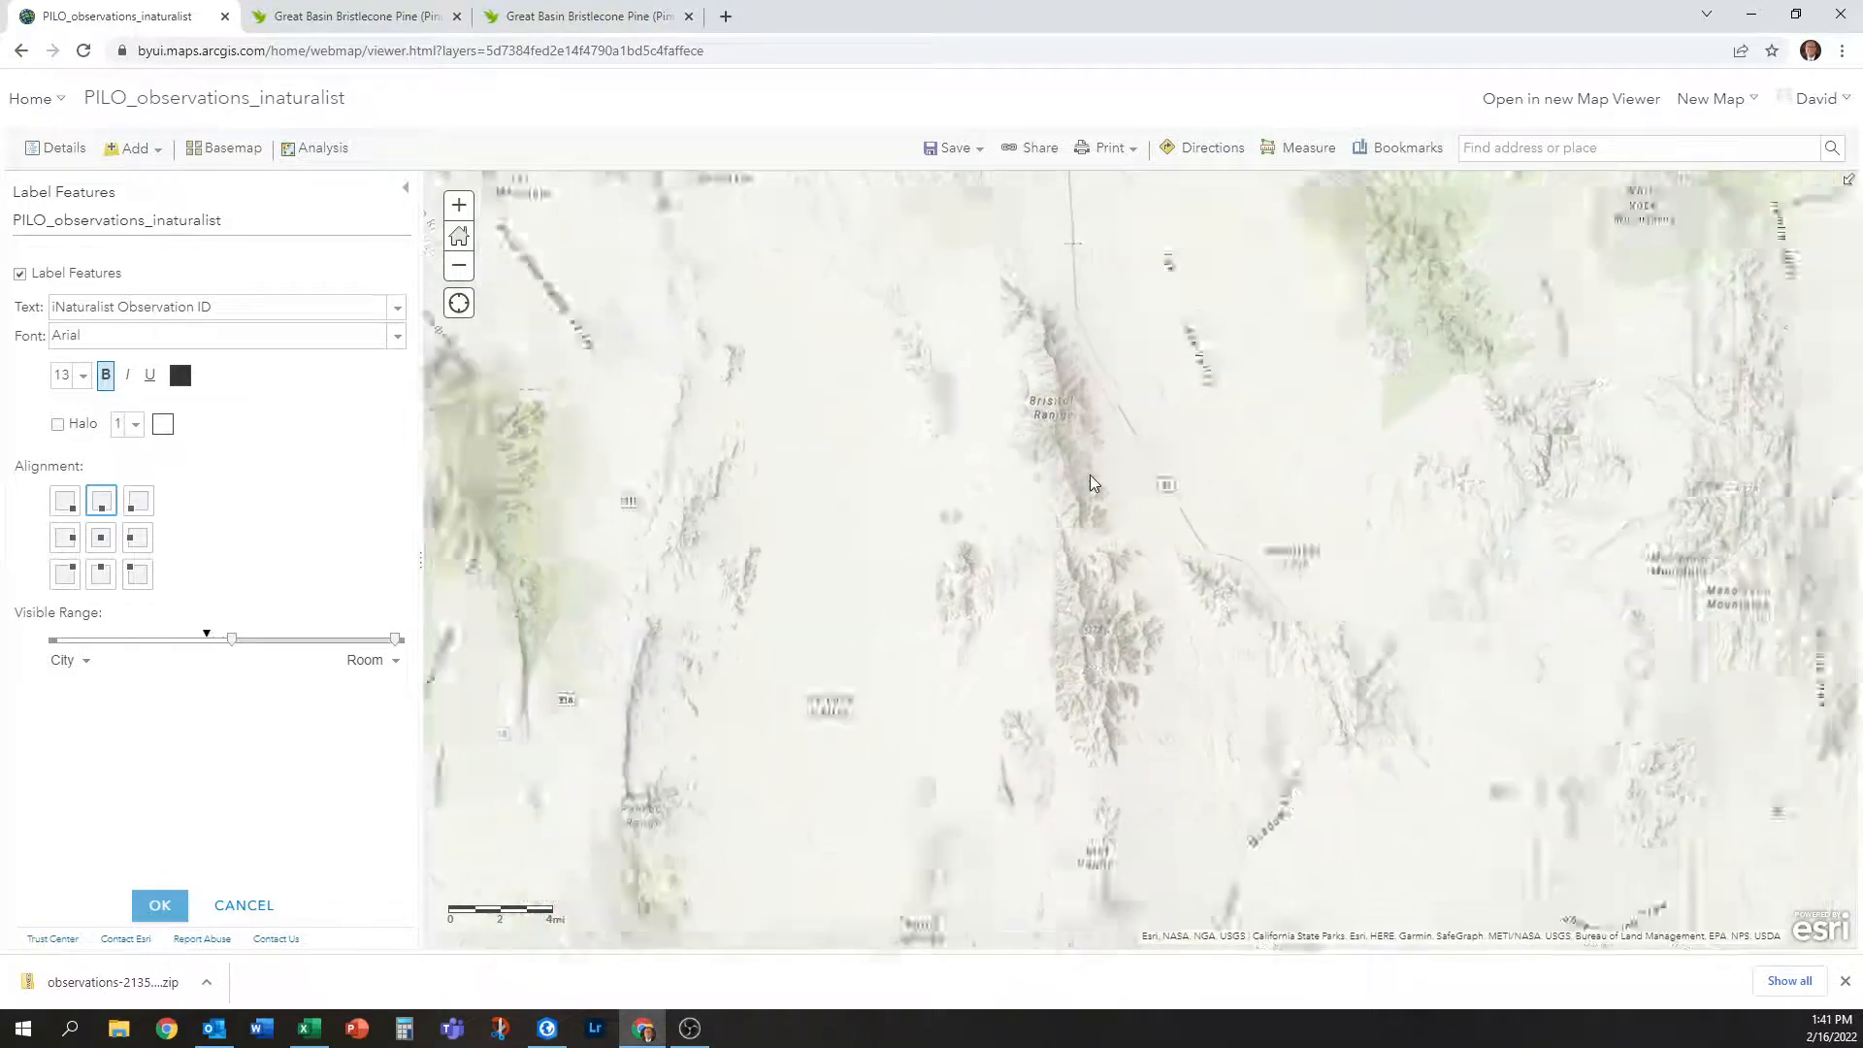
{"action": "scroll", "coordinate": [1074, 378], "scroll_direction": "down", "scroll_amount": 2}
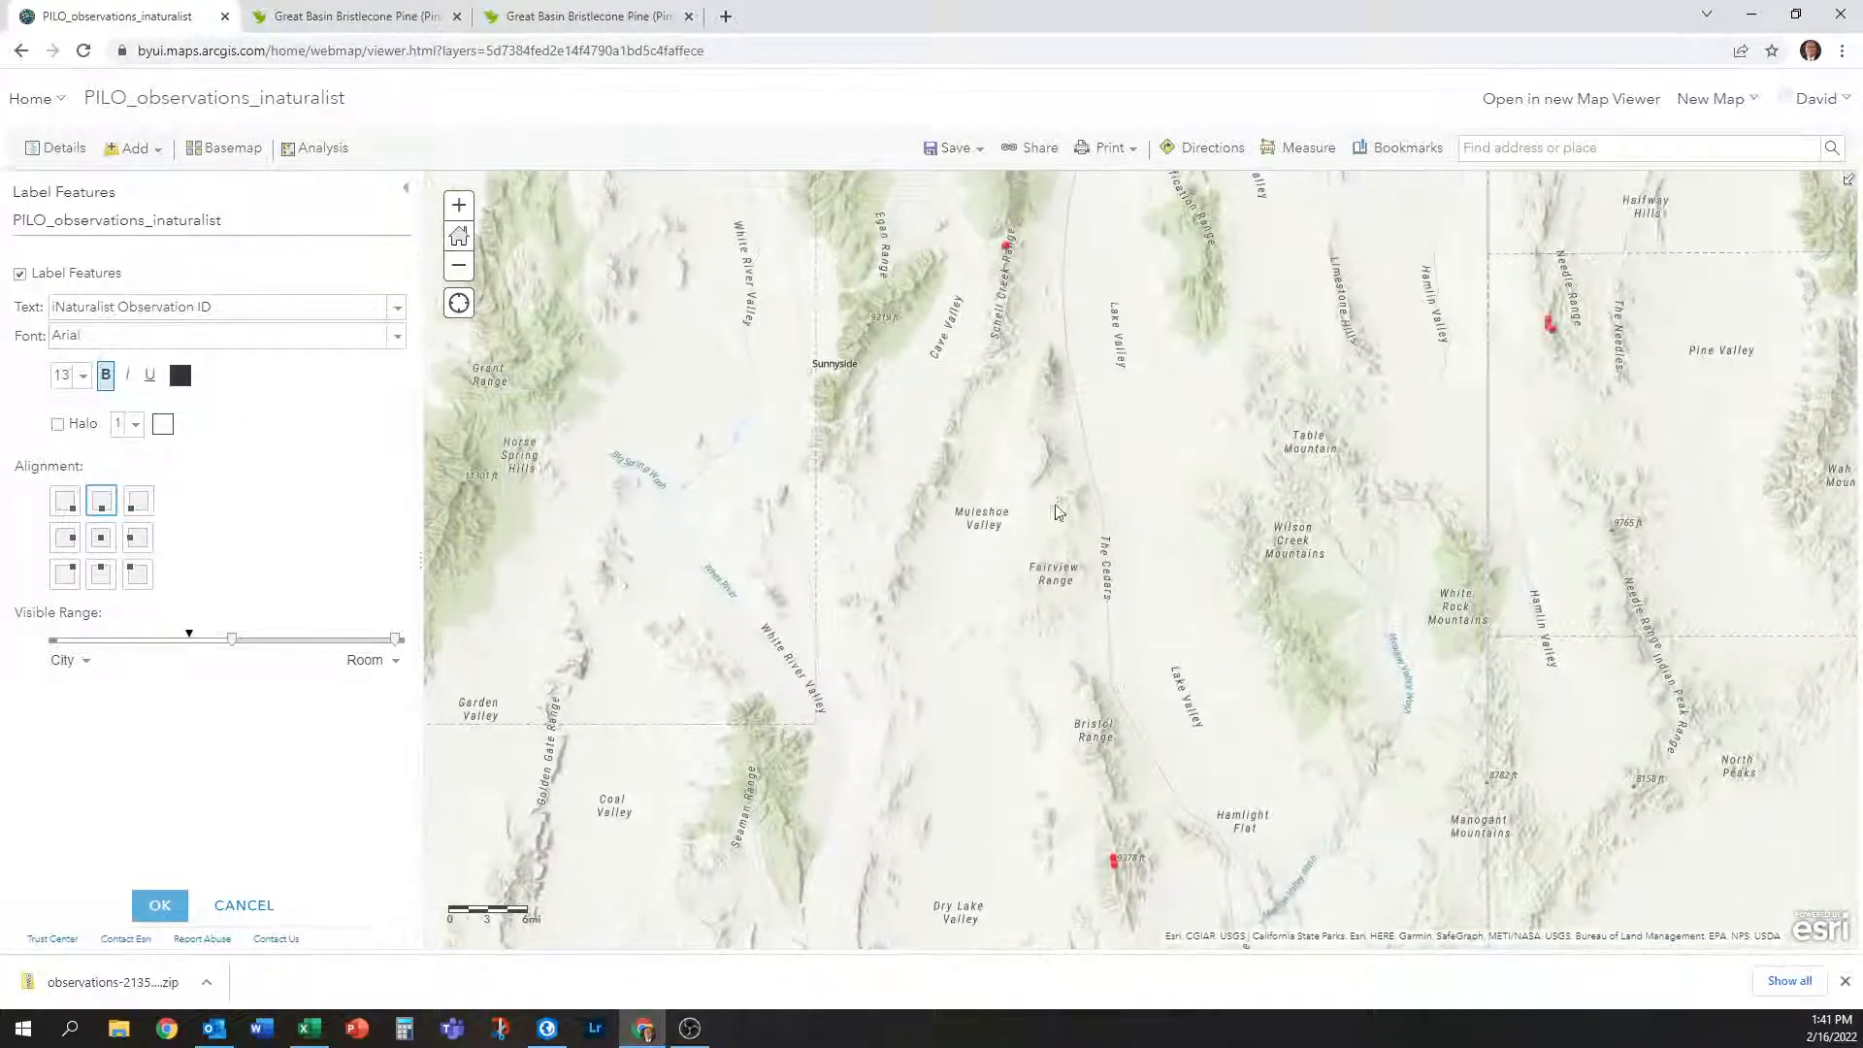
Preview the ID labels around Great Basin National Park, then bring up the font size choices.
{"action": "left_click_drag", "start_coordinate": [1225, 210], "coordinate": [1212, 467]}
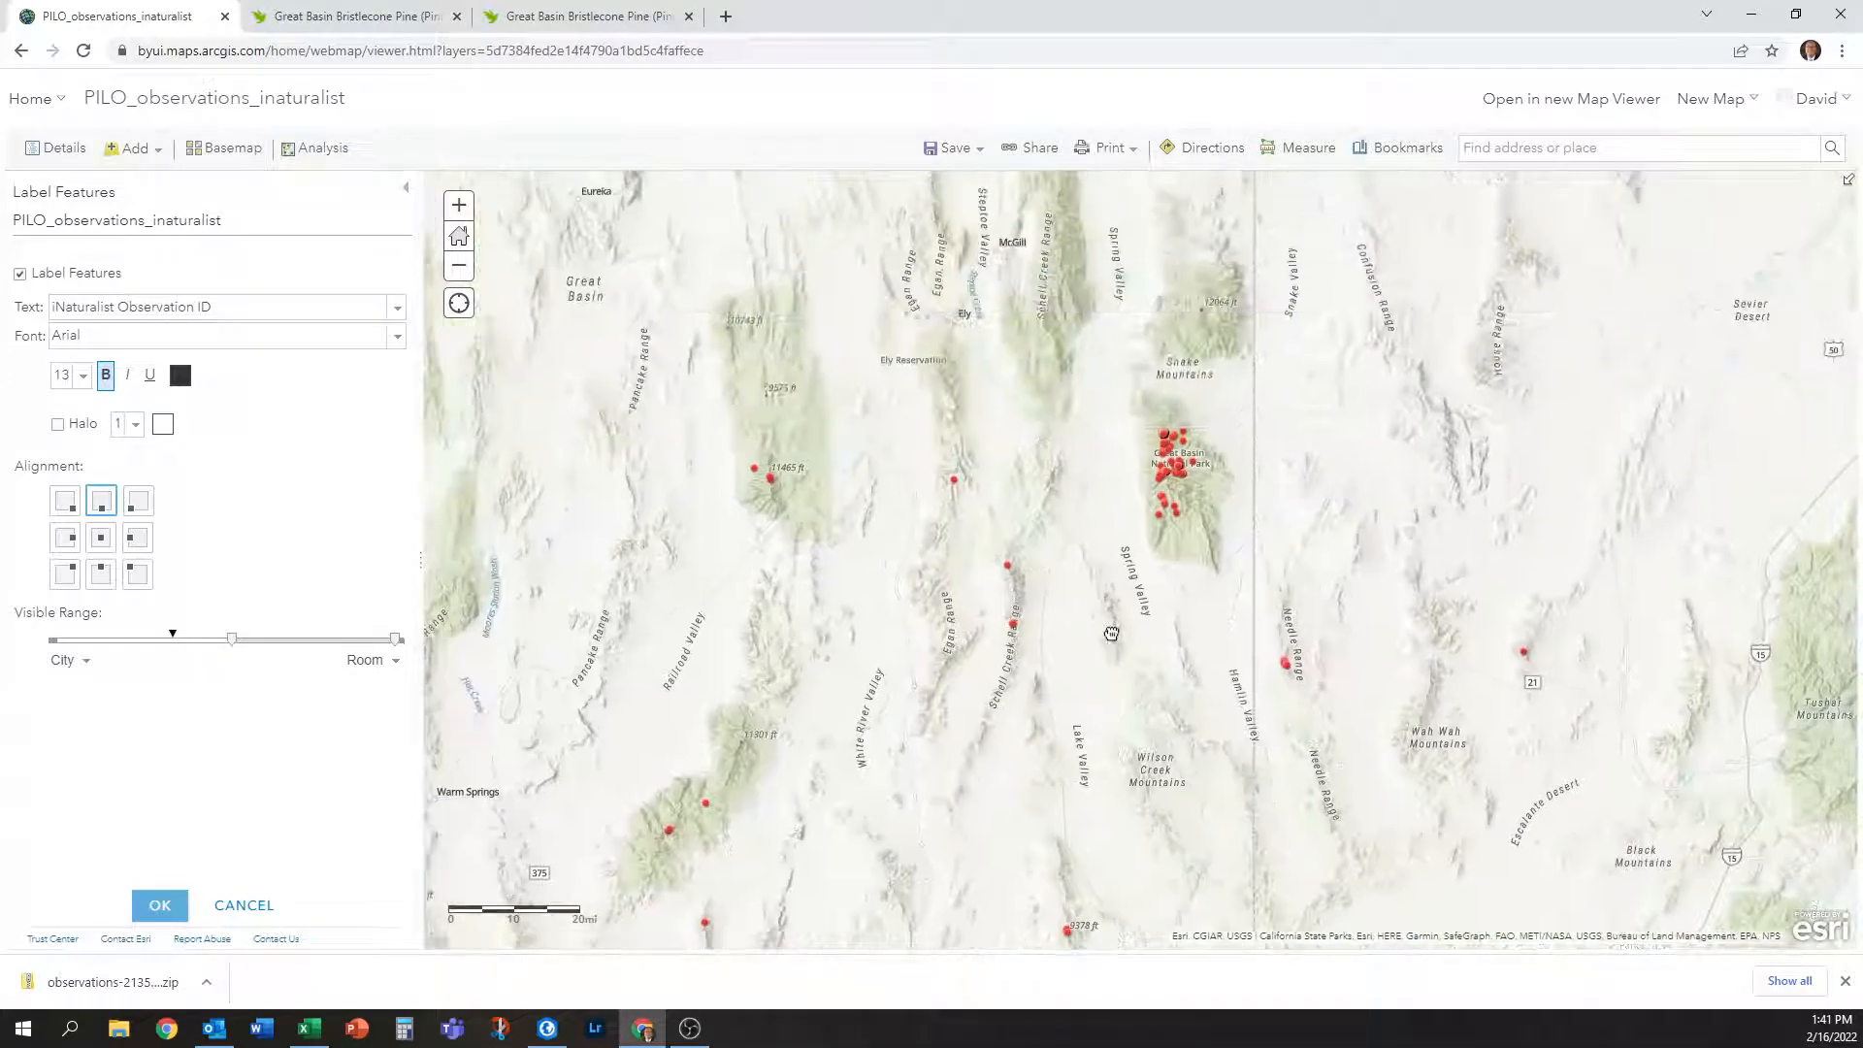
{"action": "scroll", "coordinate": [1195, 475], "scroll_direction": "up", "scroll_amount": 2}
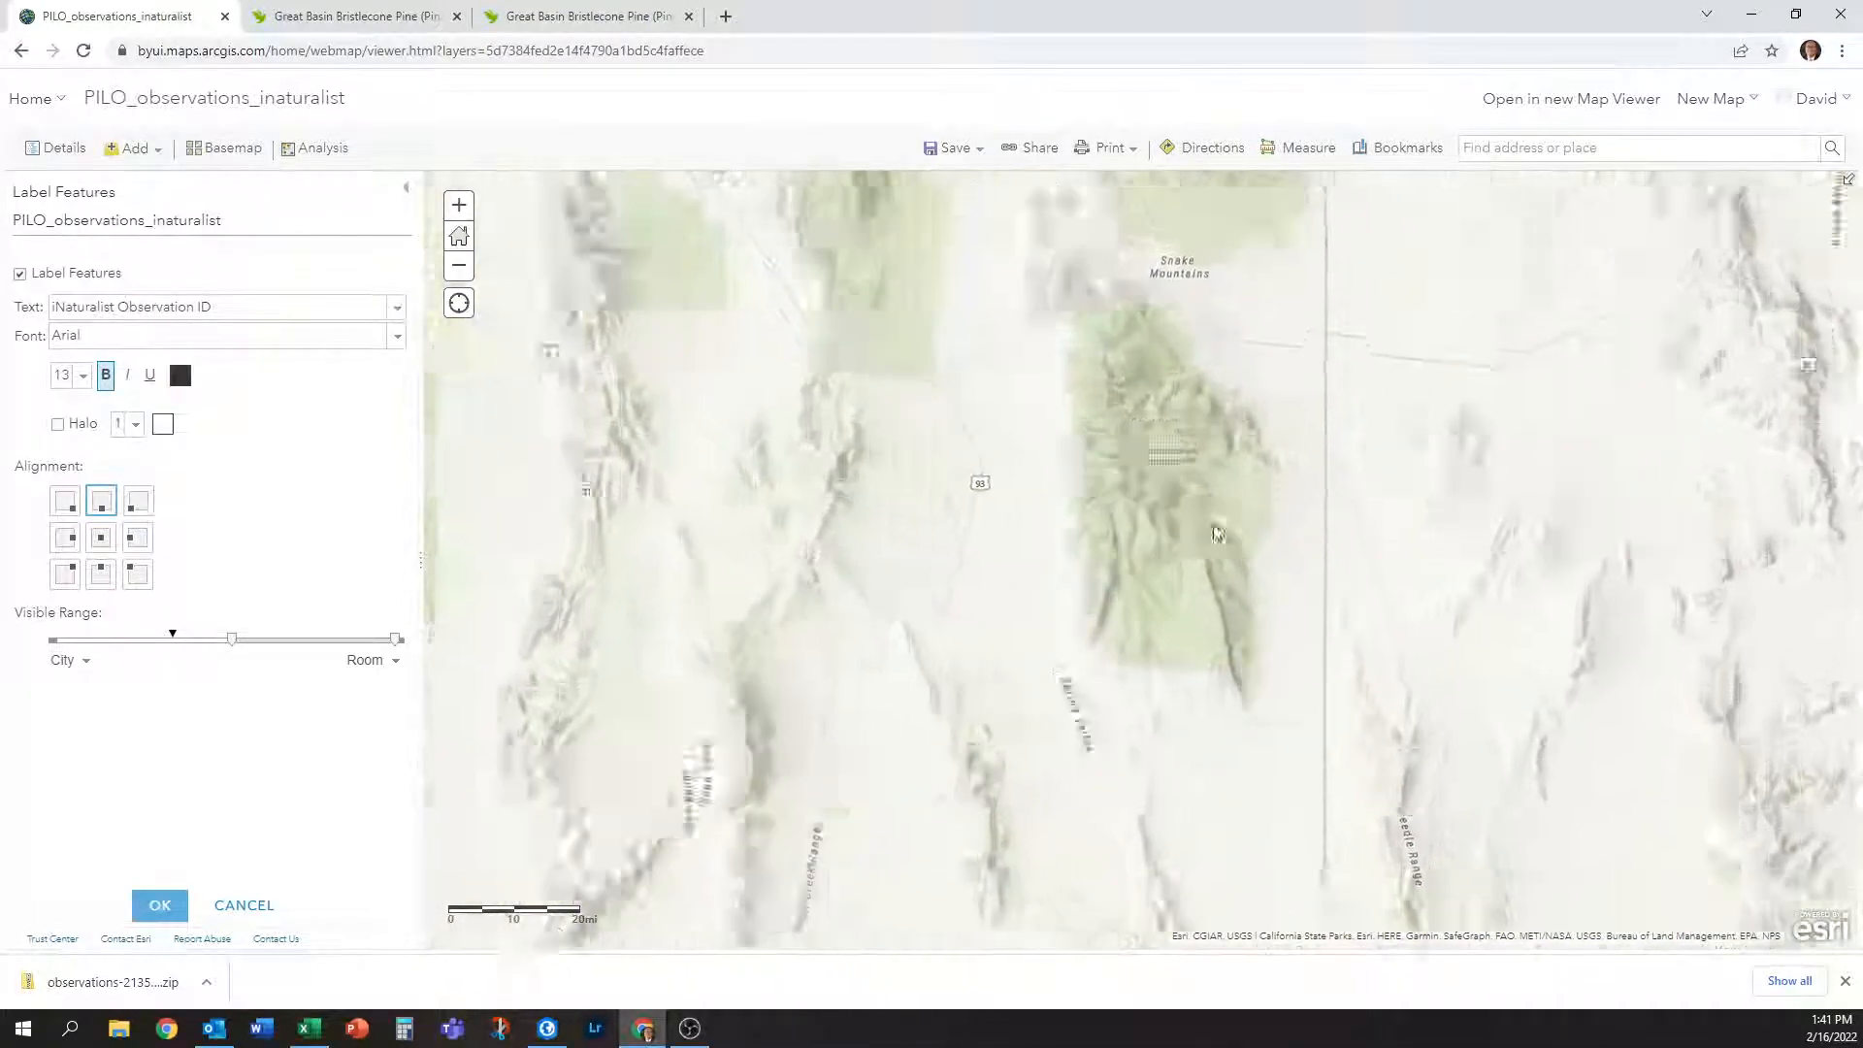
{"action": "scroll", "coordinate": [1110, 621], "scroll_direction": "up", "scroll_amount": 1}
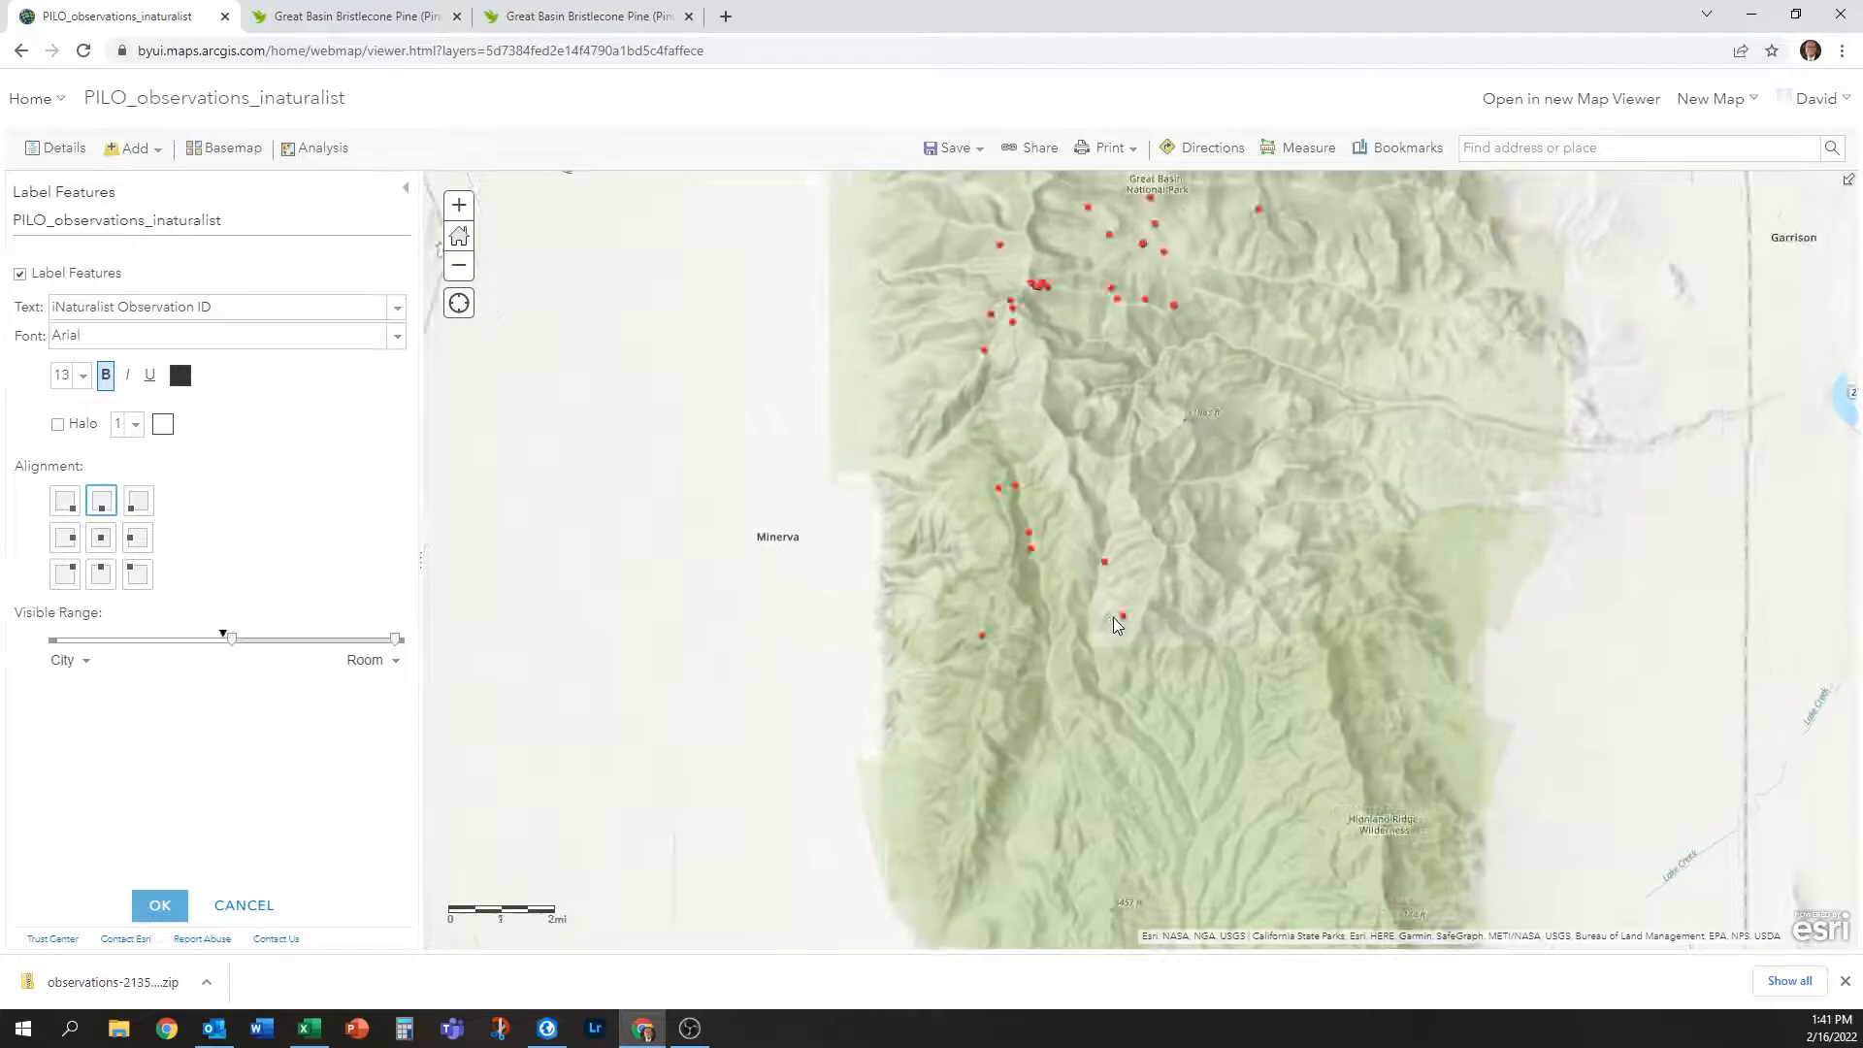
{"action": "scroll", "coordinate": [1045, 491], "scroll_direction": "up", "scroll_amount": 1}
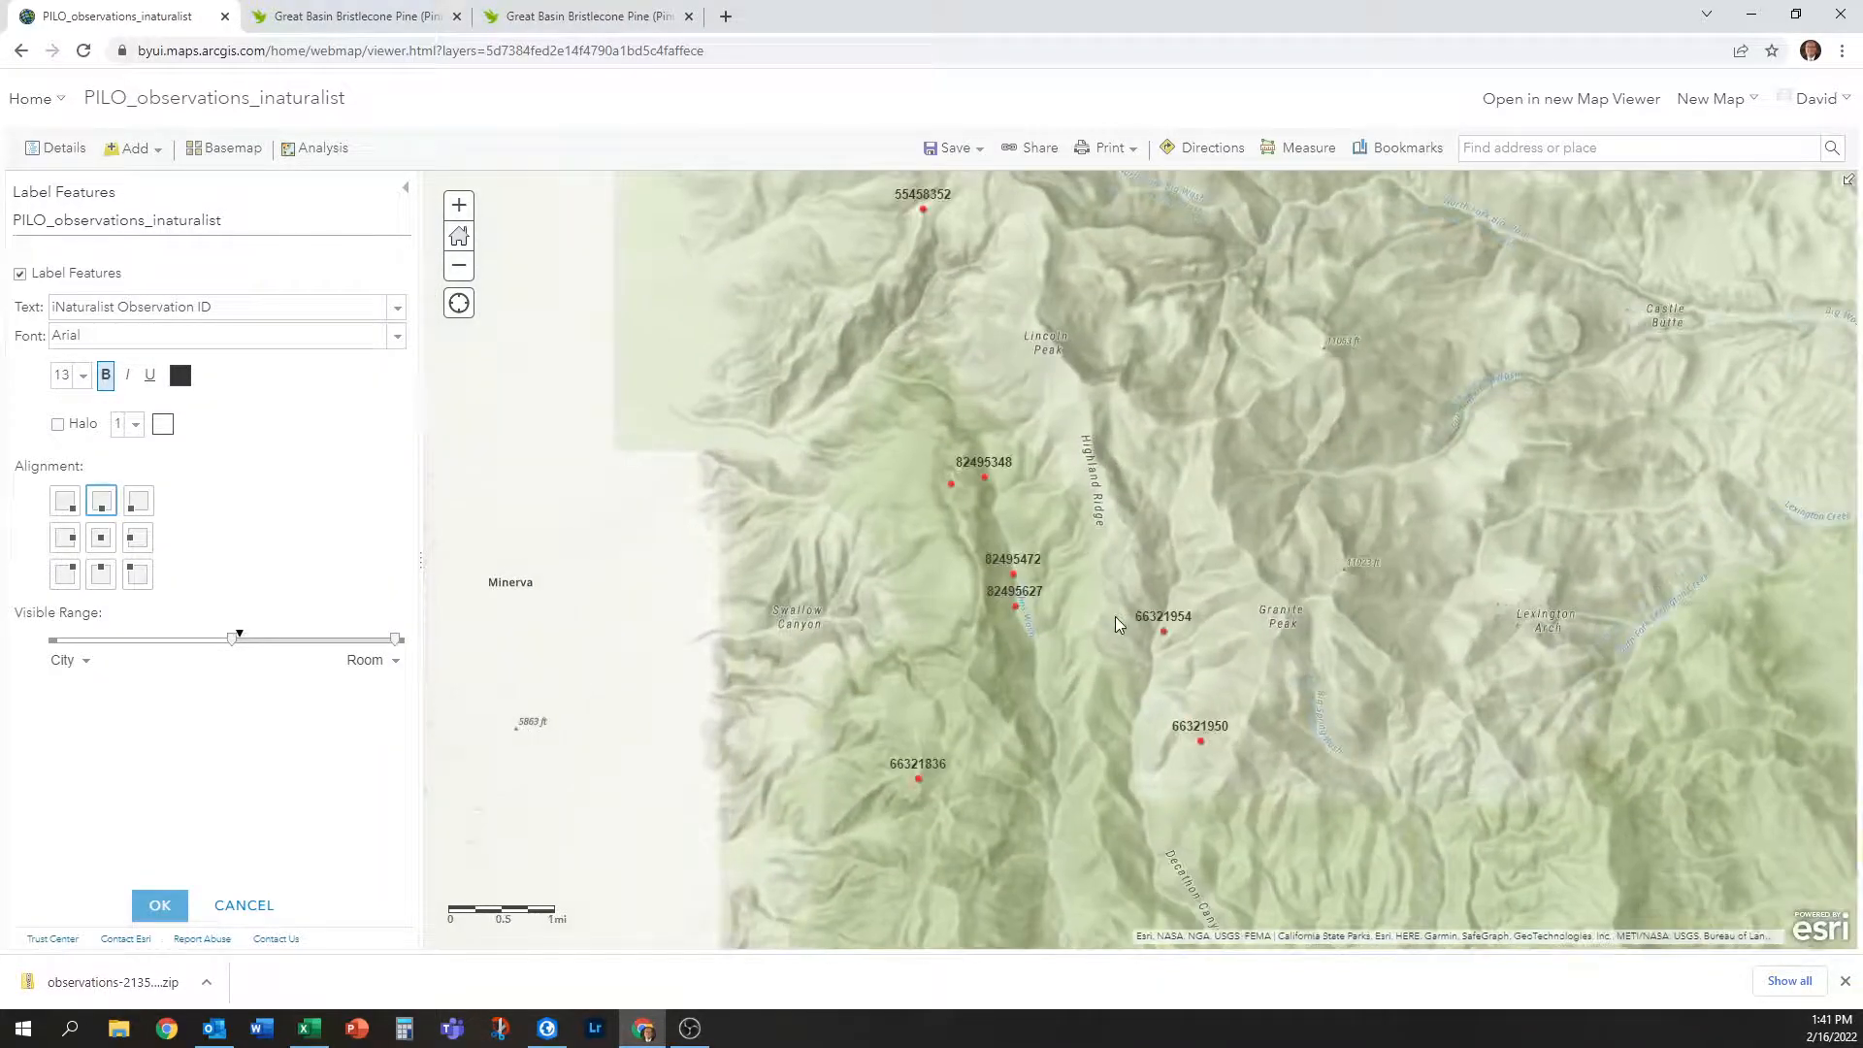
{"action": "left_click_drag", "start_coordinate": [1144, 465], "coordinate": [1137, 775]}
{"action": "left_click_drag", "start_coordinate": [1354, 299], "coordinate": [1316, 604]}
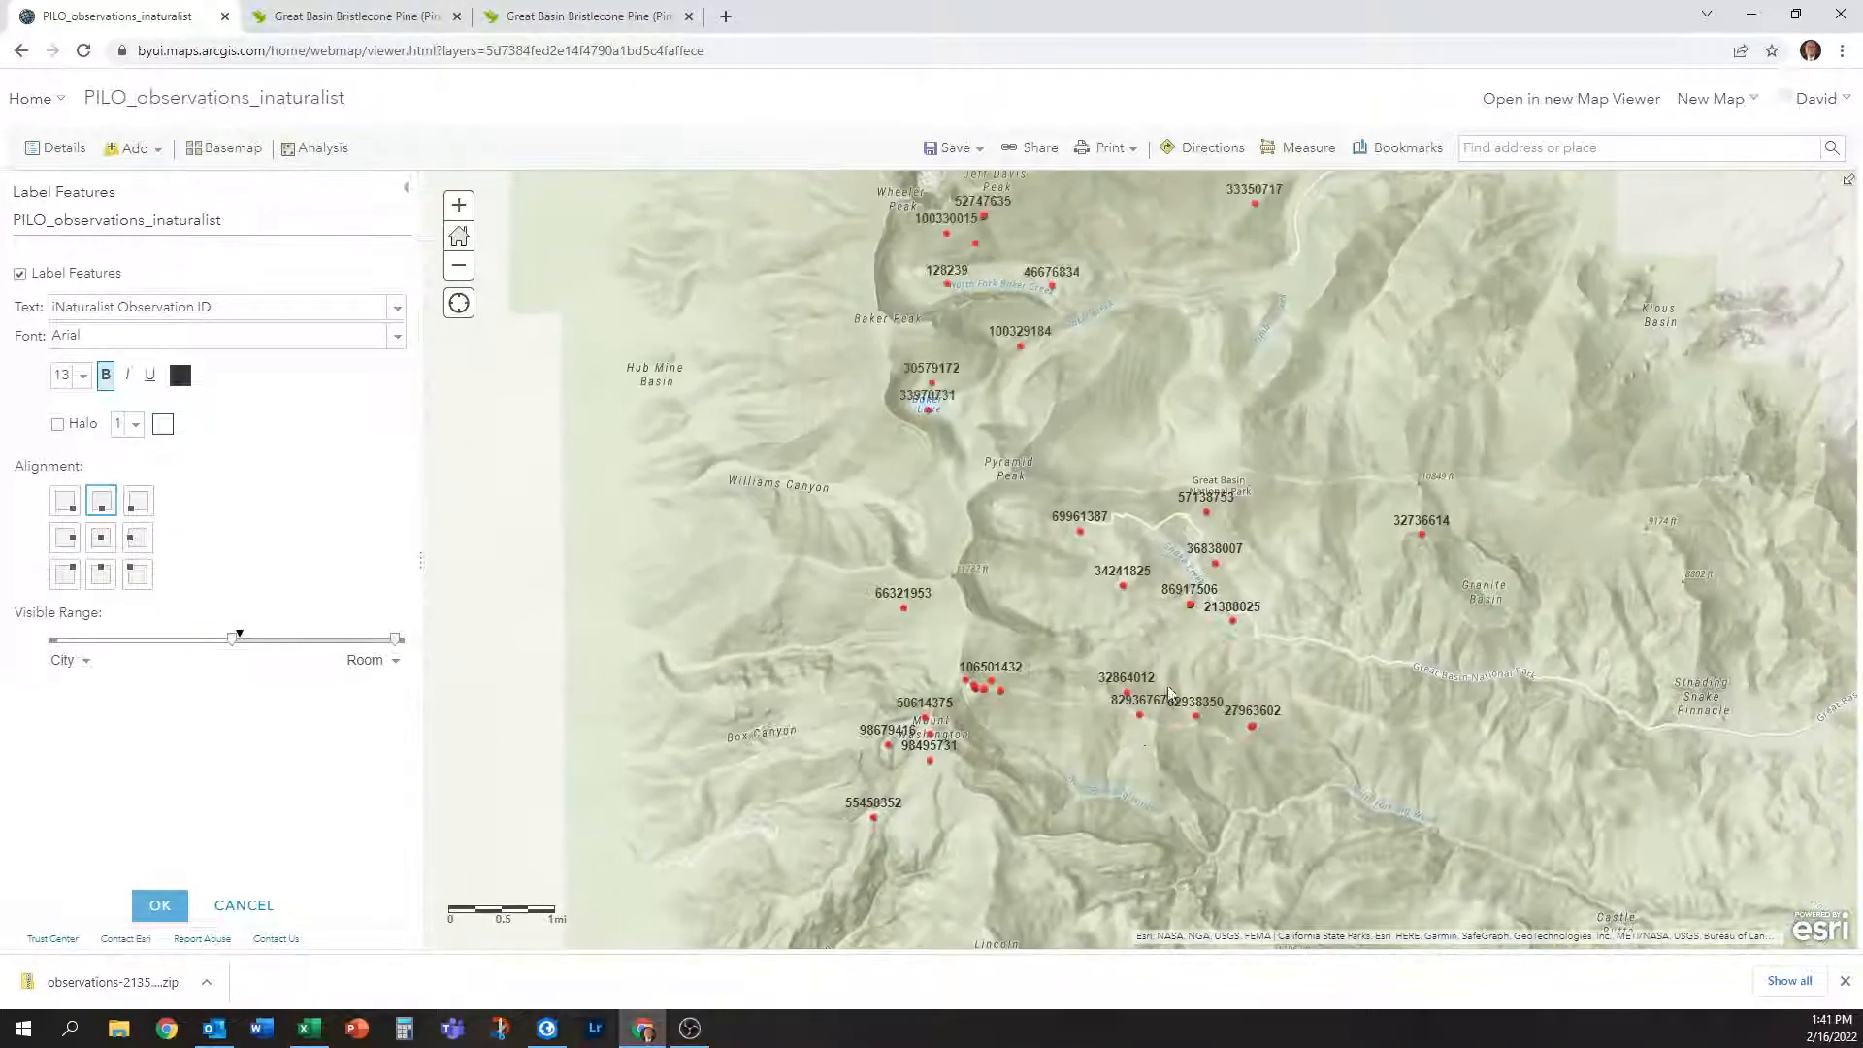
{"action": "left_click_drag", "start_coordinate": [1110, 444], "coordinate": [1098, 667]}
{"action": "left_click_drag", "start_coordinate": [1016, 407], "coordinate": [1014, 703]}
{"action": "left_click_drag", "start_coordinate": [1186, 738], "coordinate": [1065, 365]}
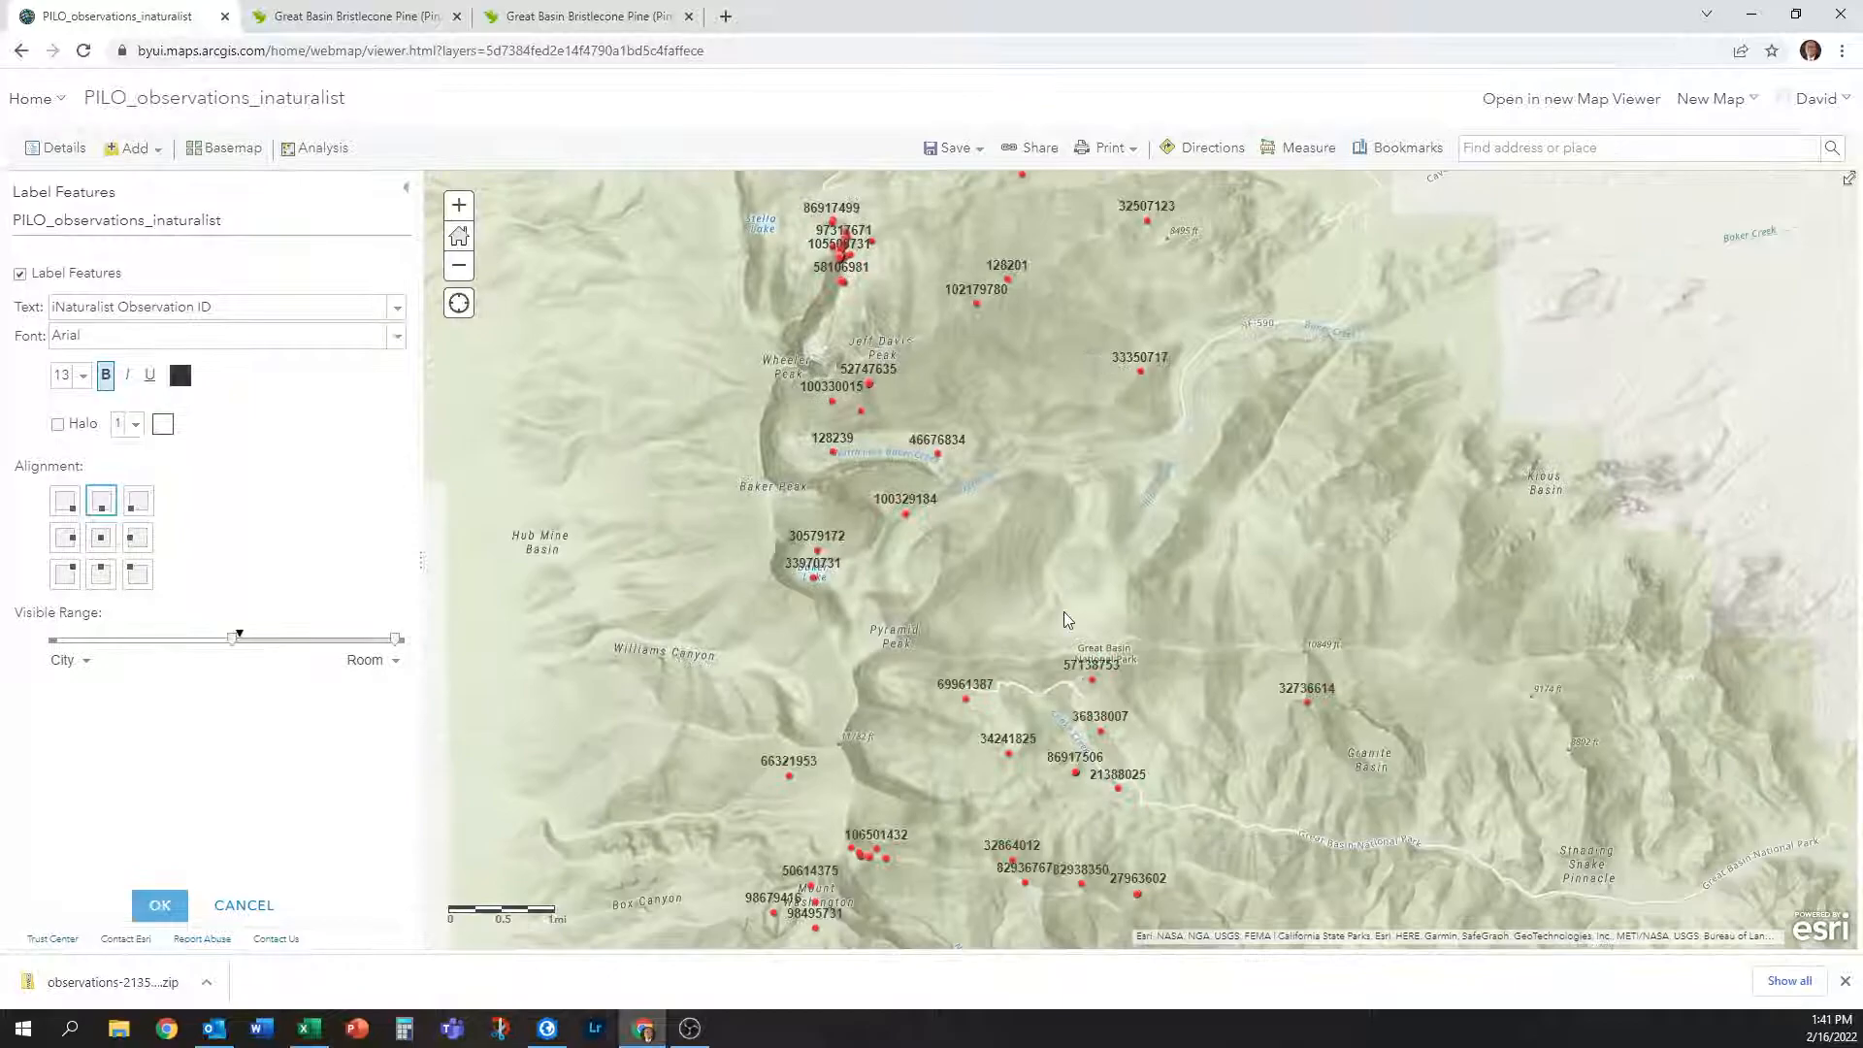
{"action": "scroll", "coordinate": [1066, 619], "scroll_direction": "down", "scroll_amount": 2}
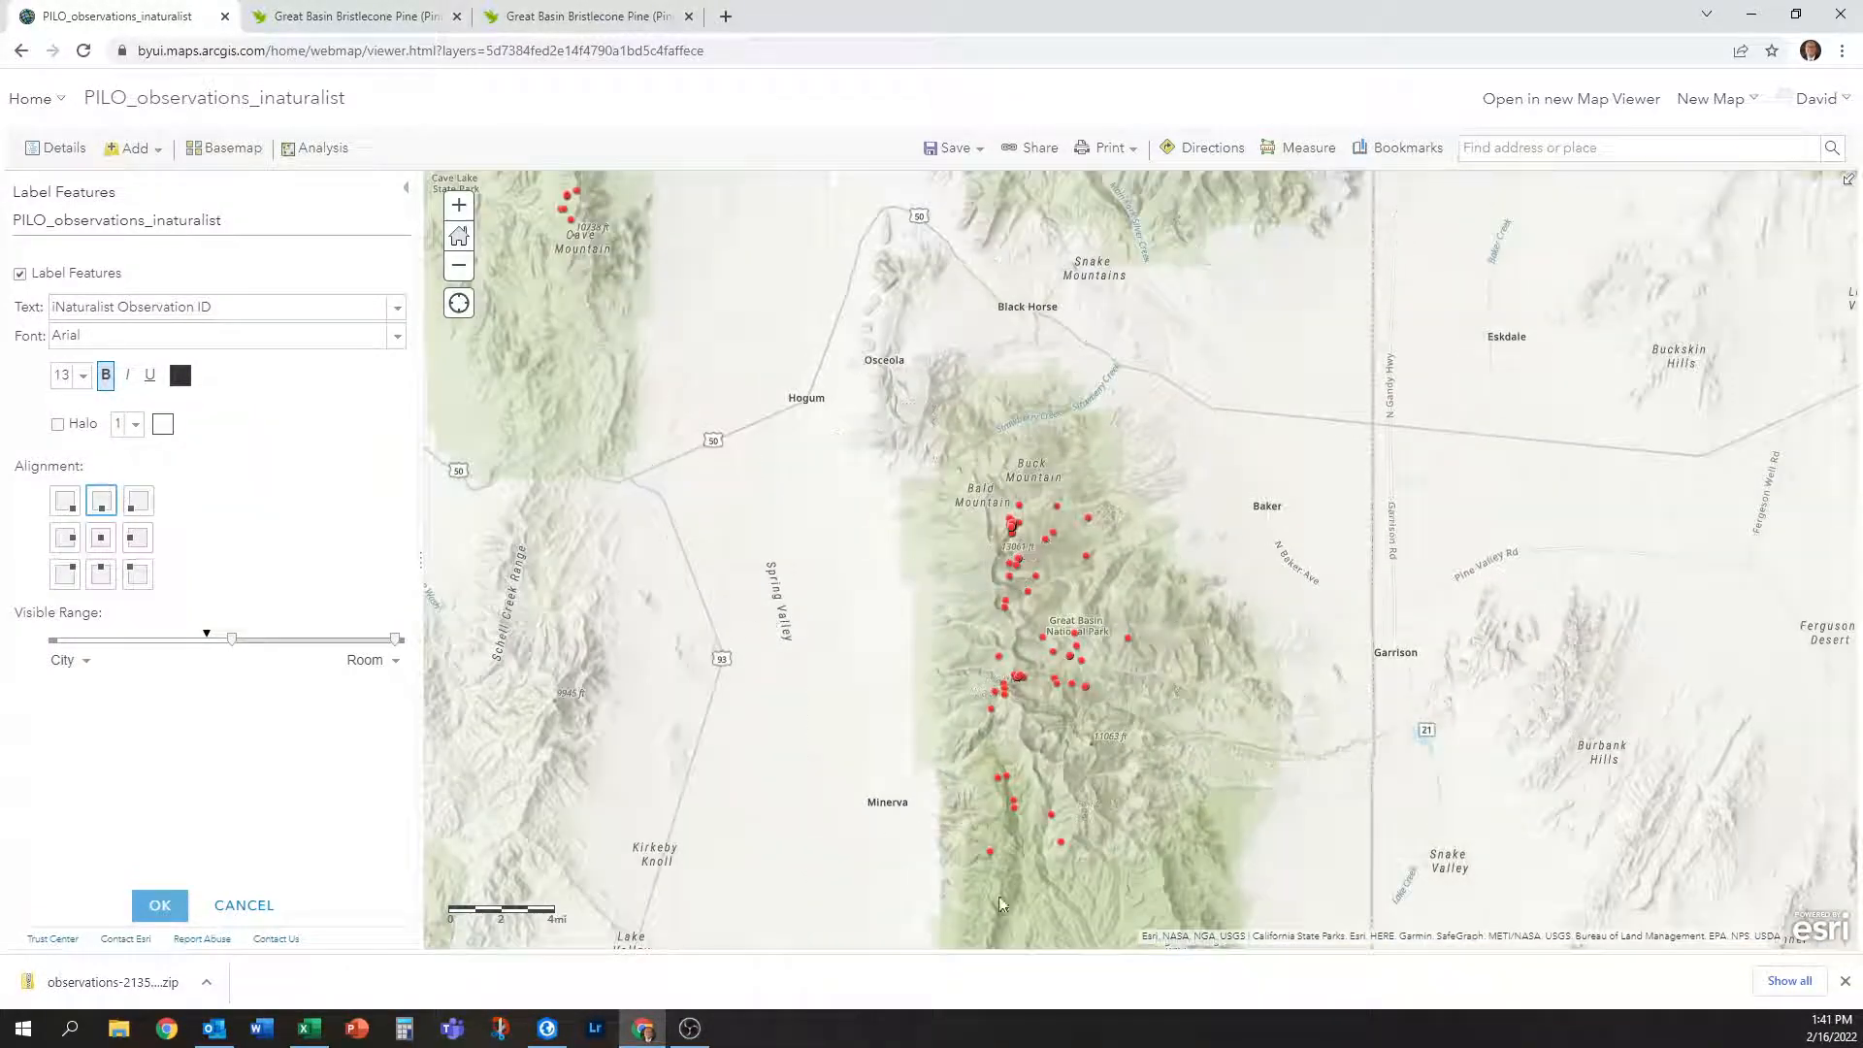
{"action": "left_click_drag", "start_coordinate": [791, 448], "coordinate": [1085, 746]}
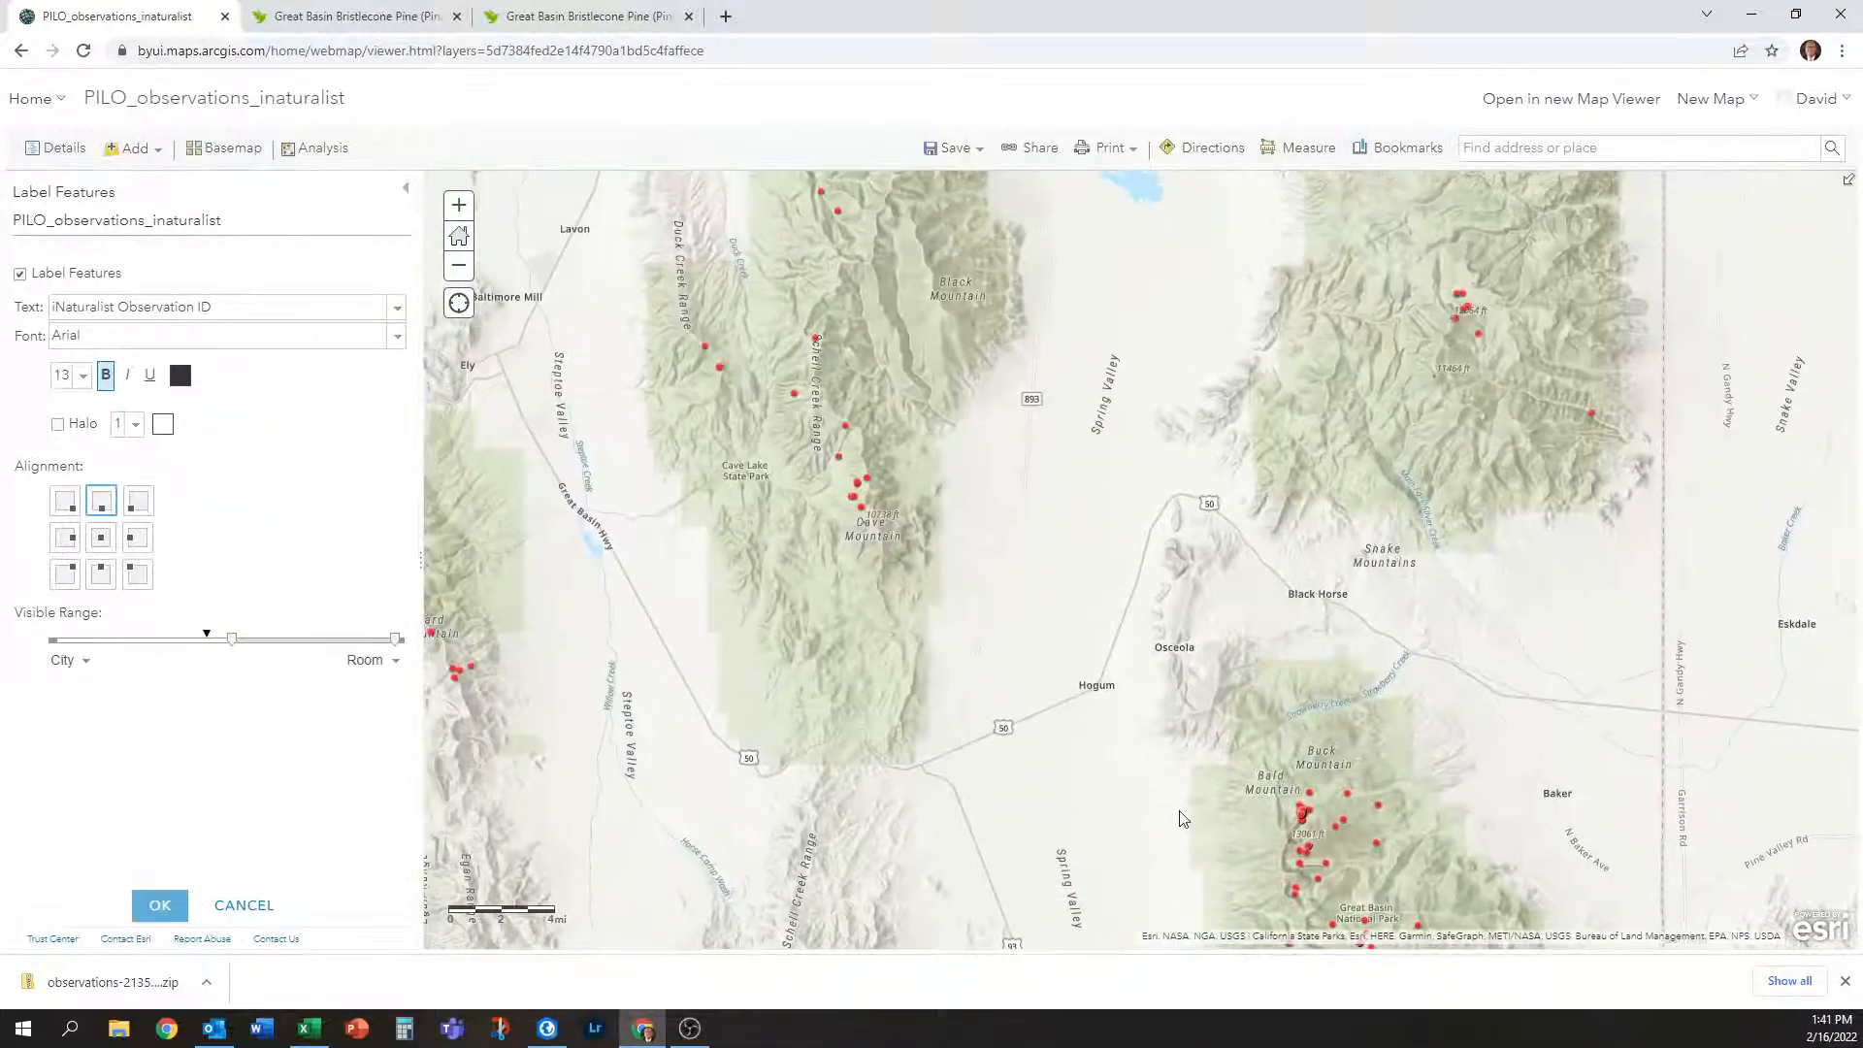
{"action": "left_click_drag", "start_coordinate": [1184, 821], "coordinate": [949, 308]}
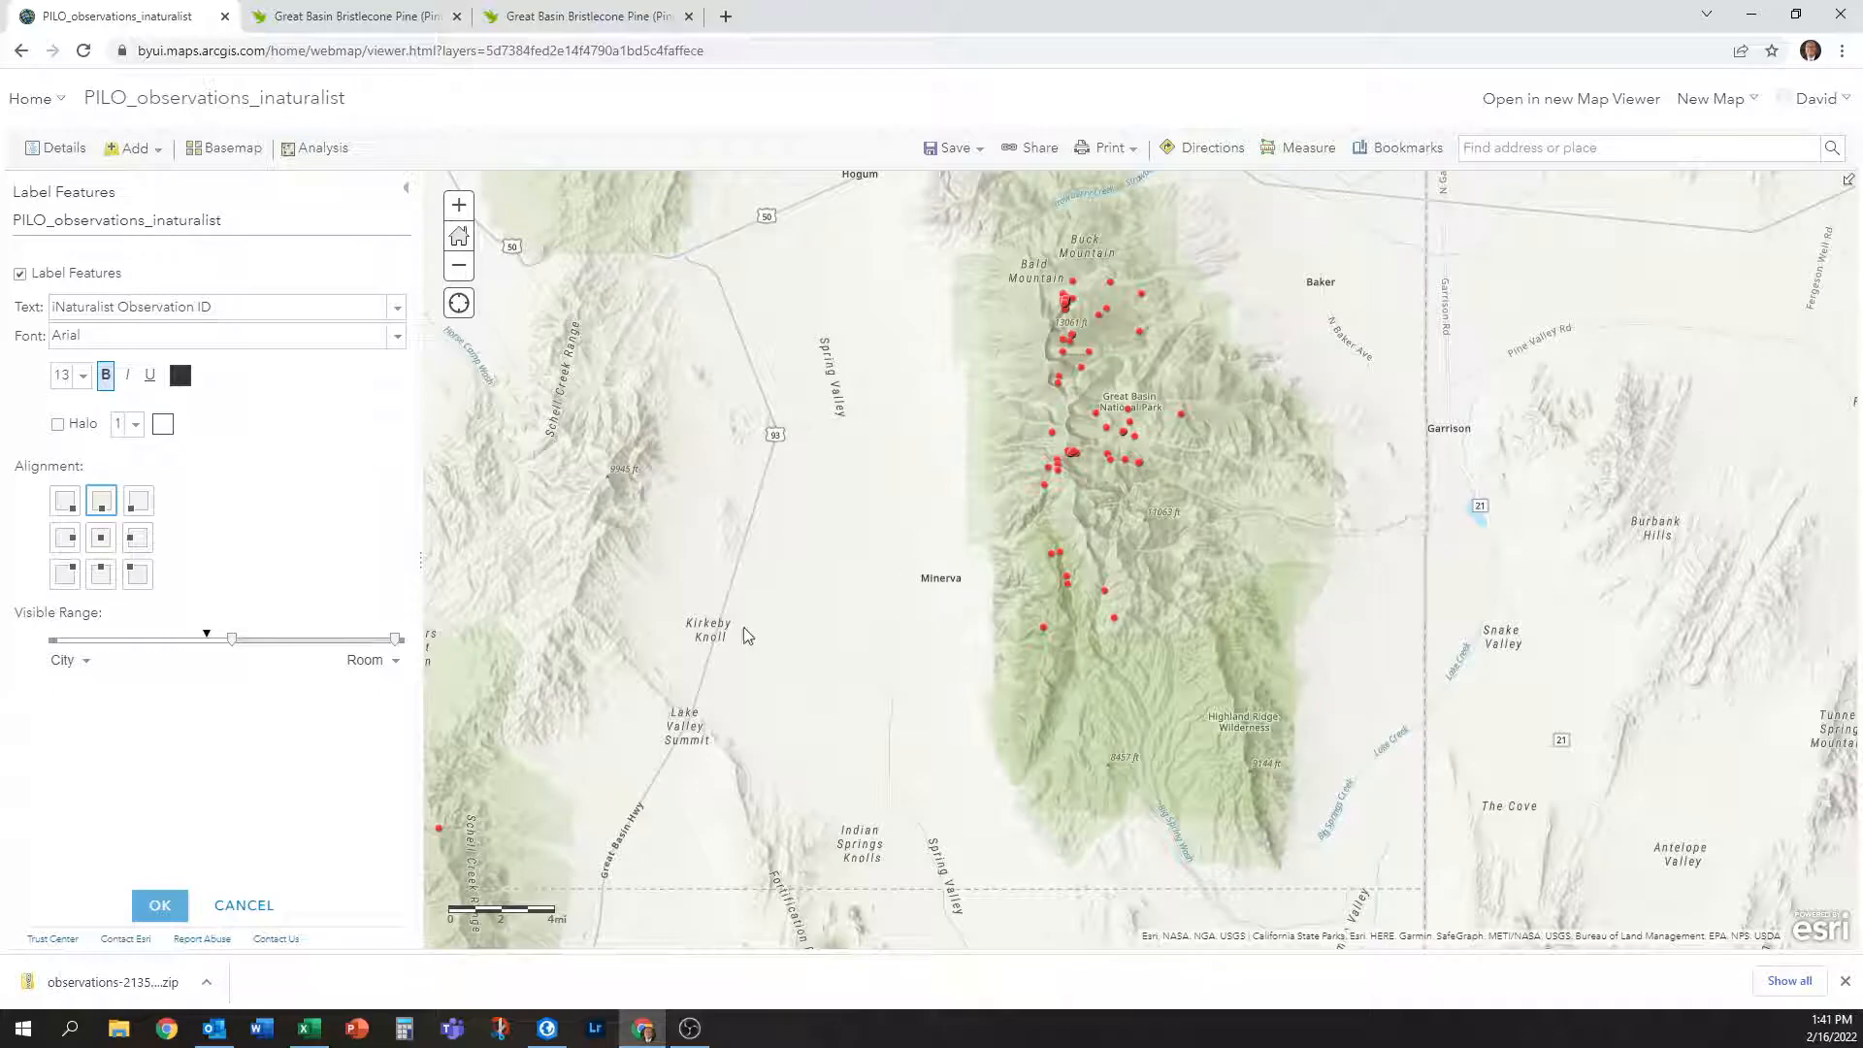
{"action": "left_click_drag", "start_coordinate": [638, 647], "coordinate": [1091, 658]}
{"action": "scroll", "coordinate": [1091, 658], "scroll_direction": "down", "scroll_amount": 2}
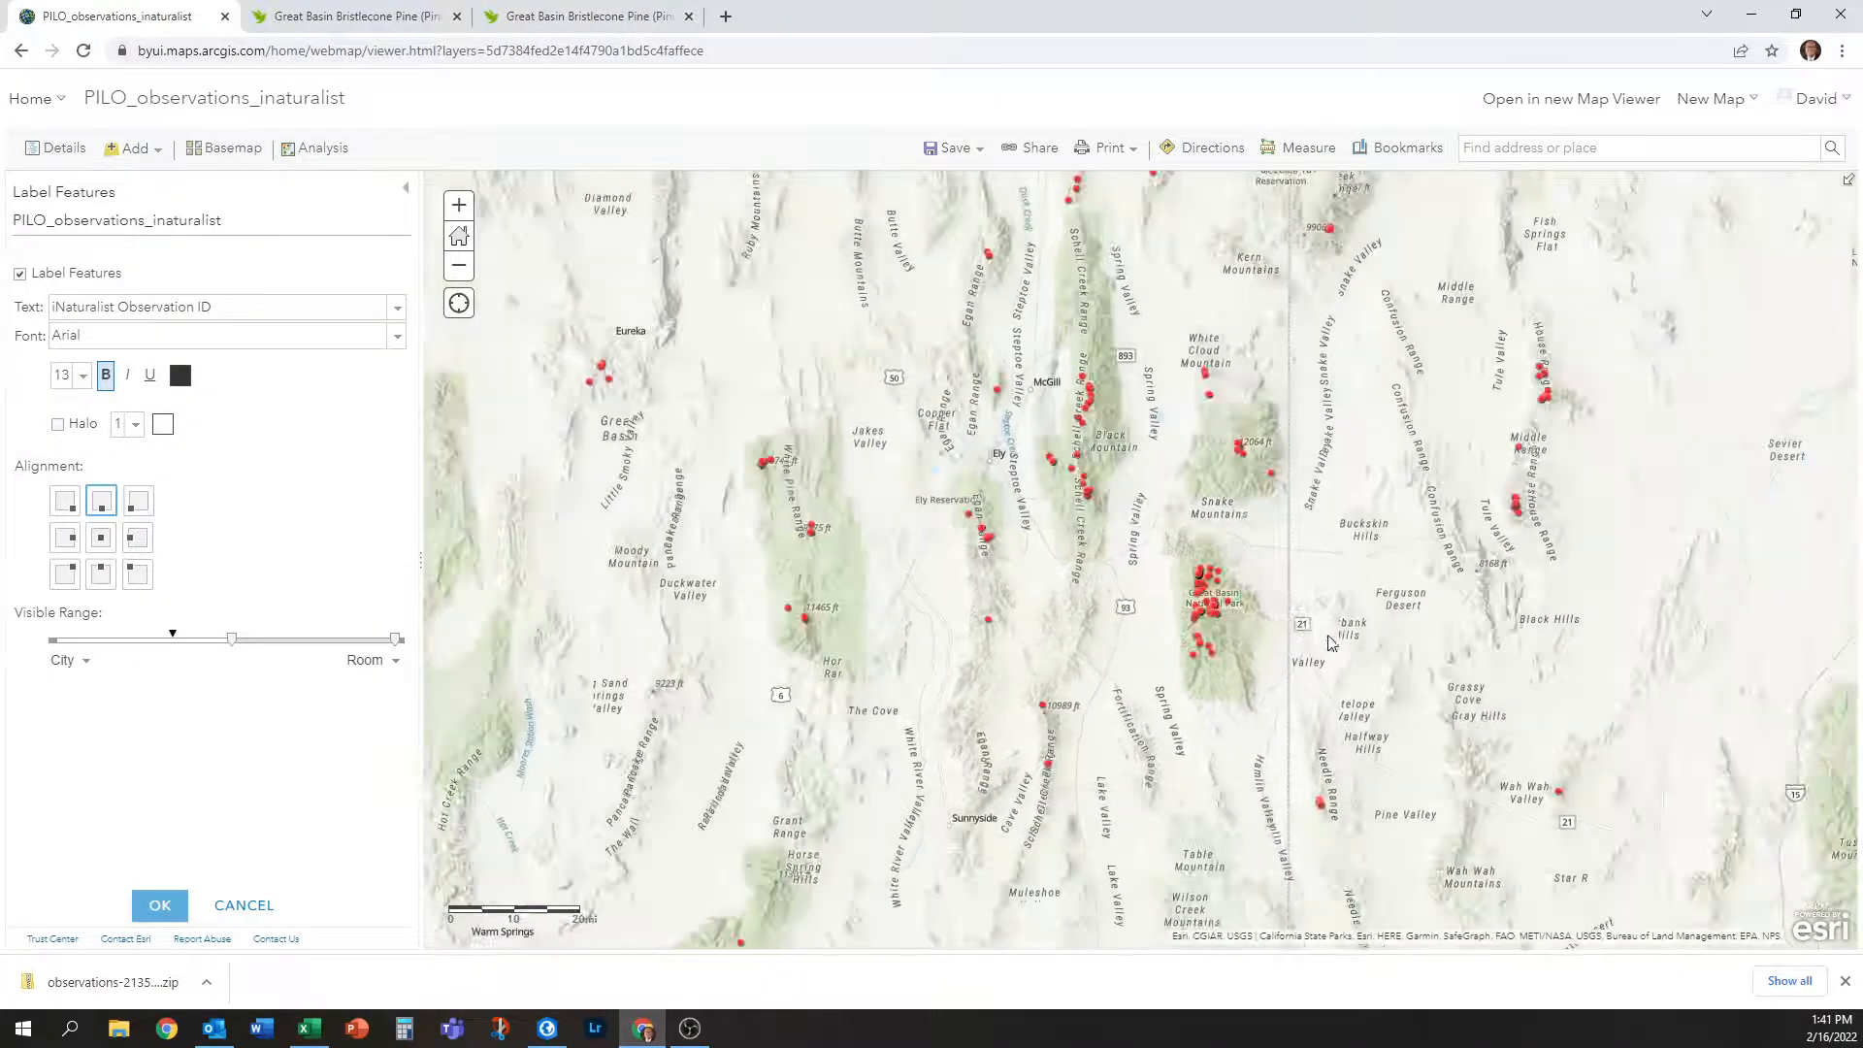
{"action": "left_click_drag", "start_coordinate": [1179, 514], "coordinate": [1276, 251]}
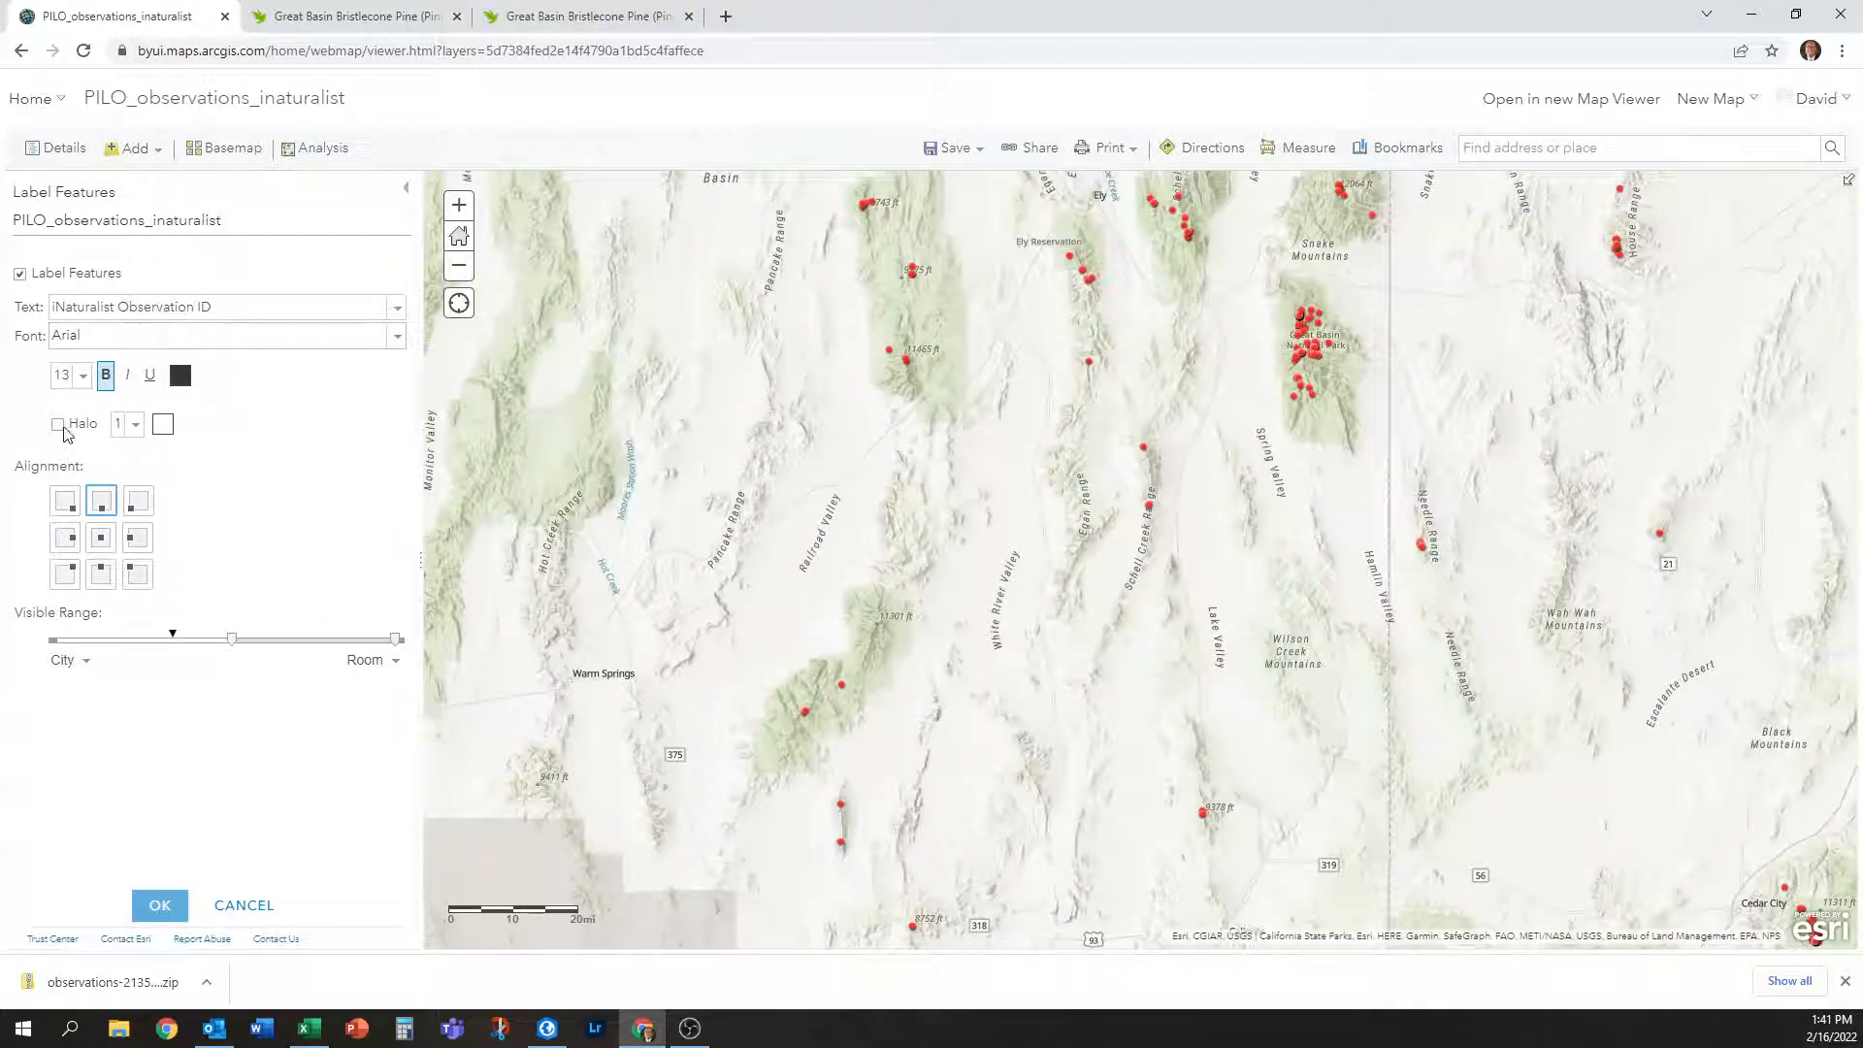
{"action": "left_click", "coordinate": [84, 377]}
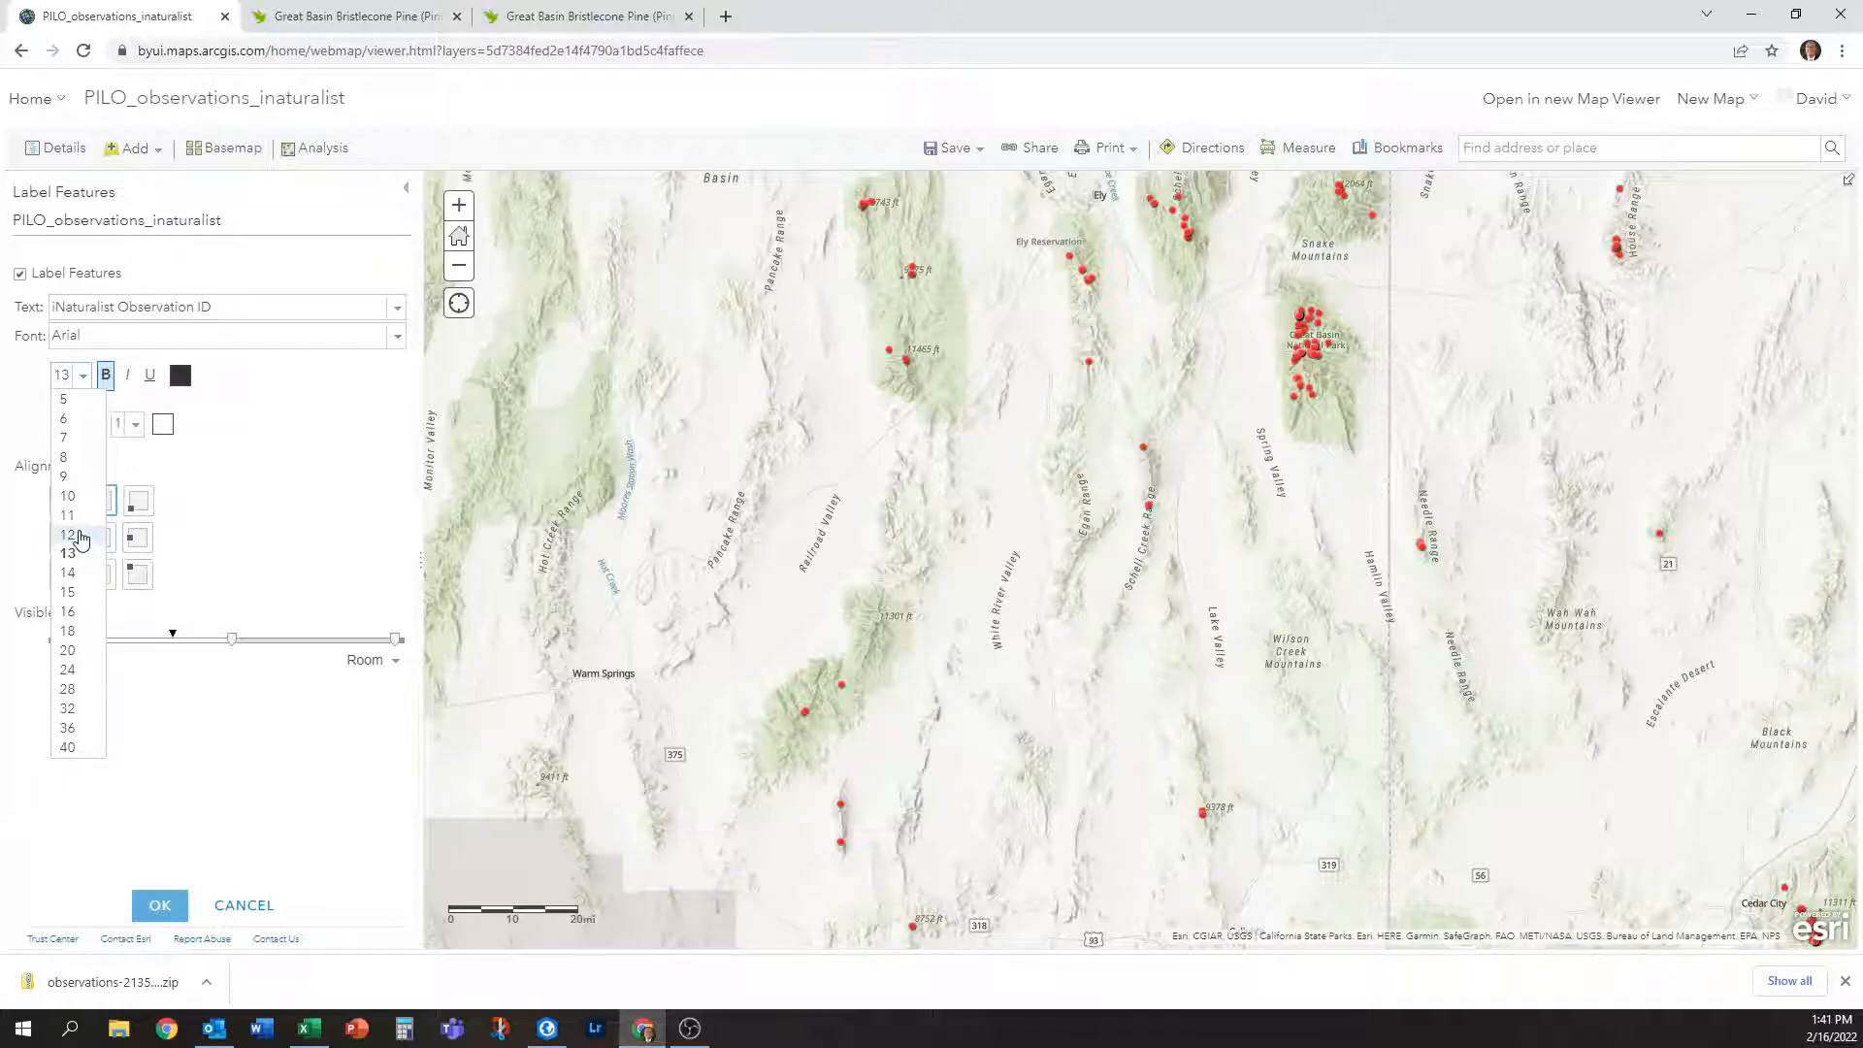
Set the label font size to 11 and zoom into the observation cluster.
{"action": "left_click", "coordinate": [84, 519]}
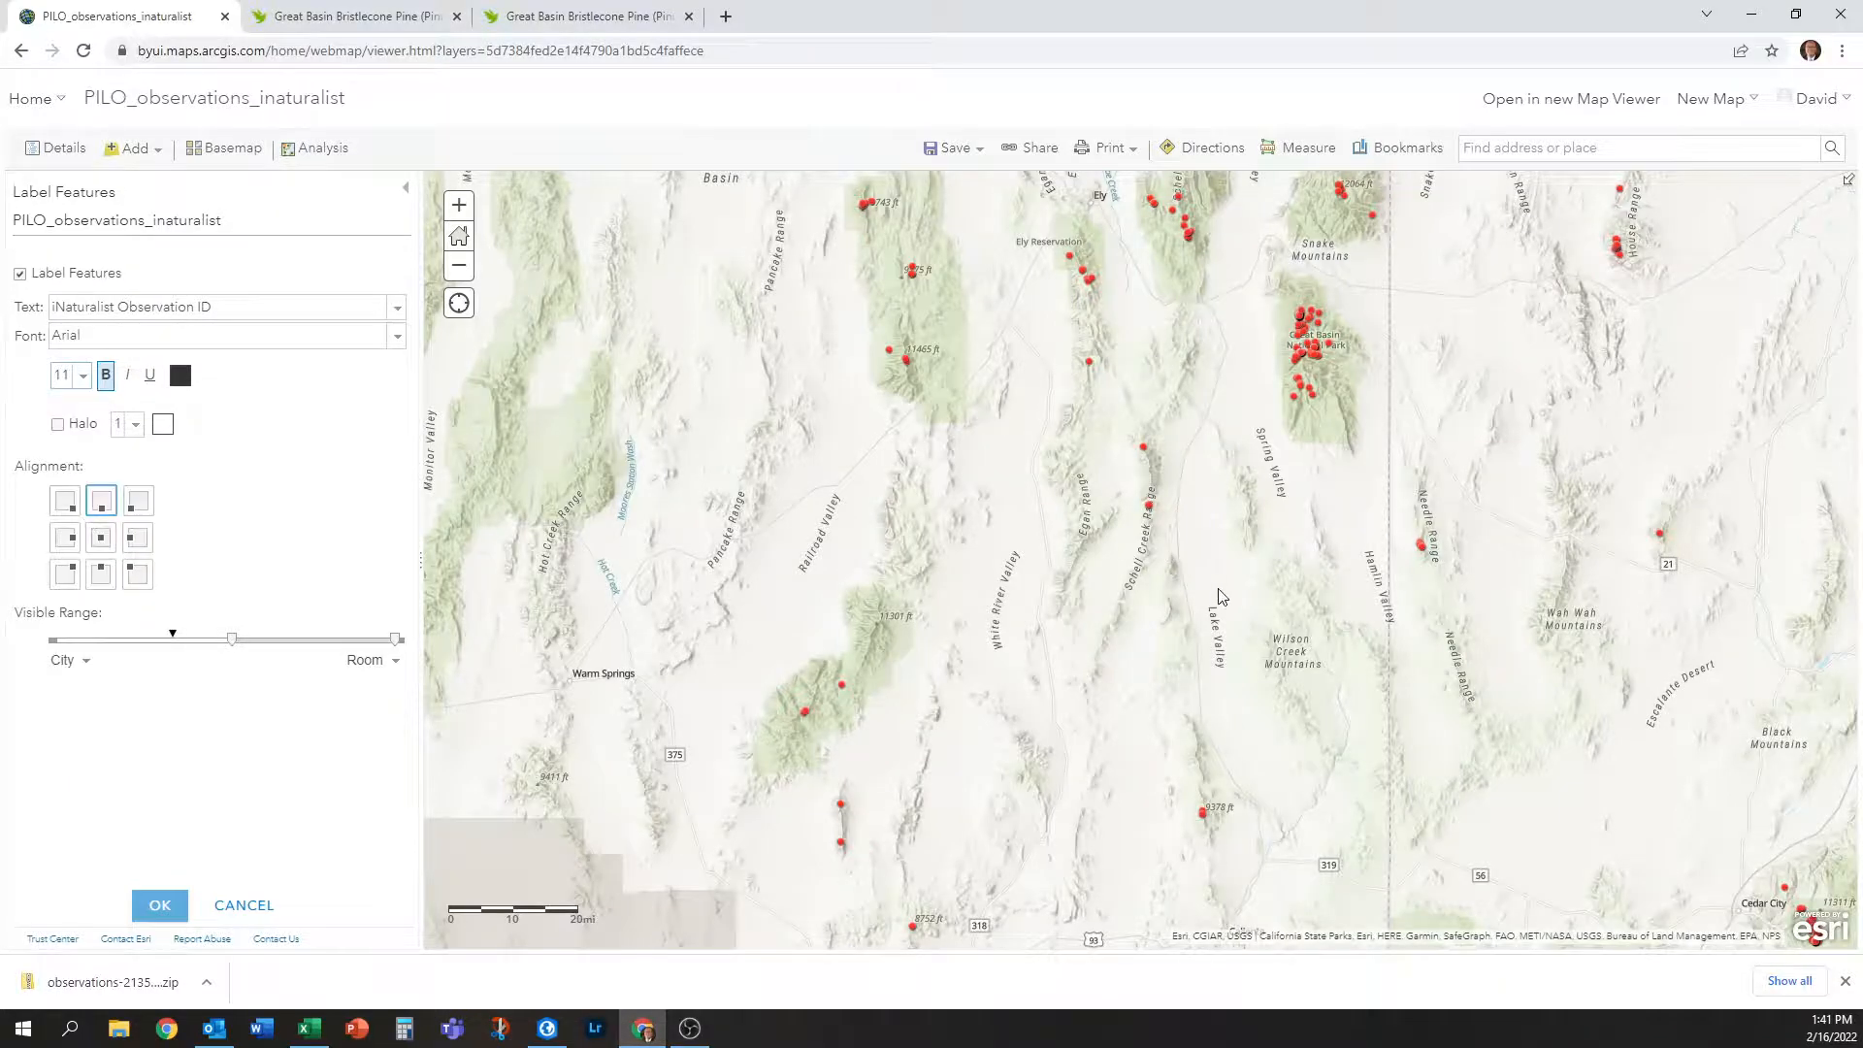
{"action": "left_click_drag", "start_coordinate": [1269, 665], "coordinate": [1175, 680]}
{"action": "scroll", "coordinate": [1232, 334], "scroll_direction": "up", "scroll_amount": 4}
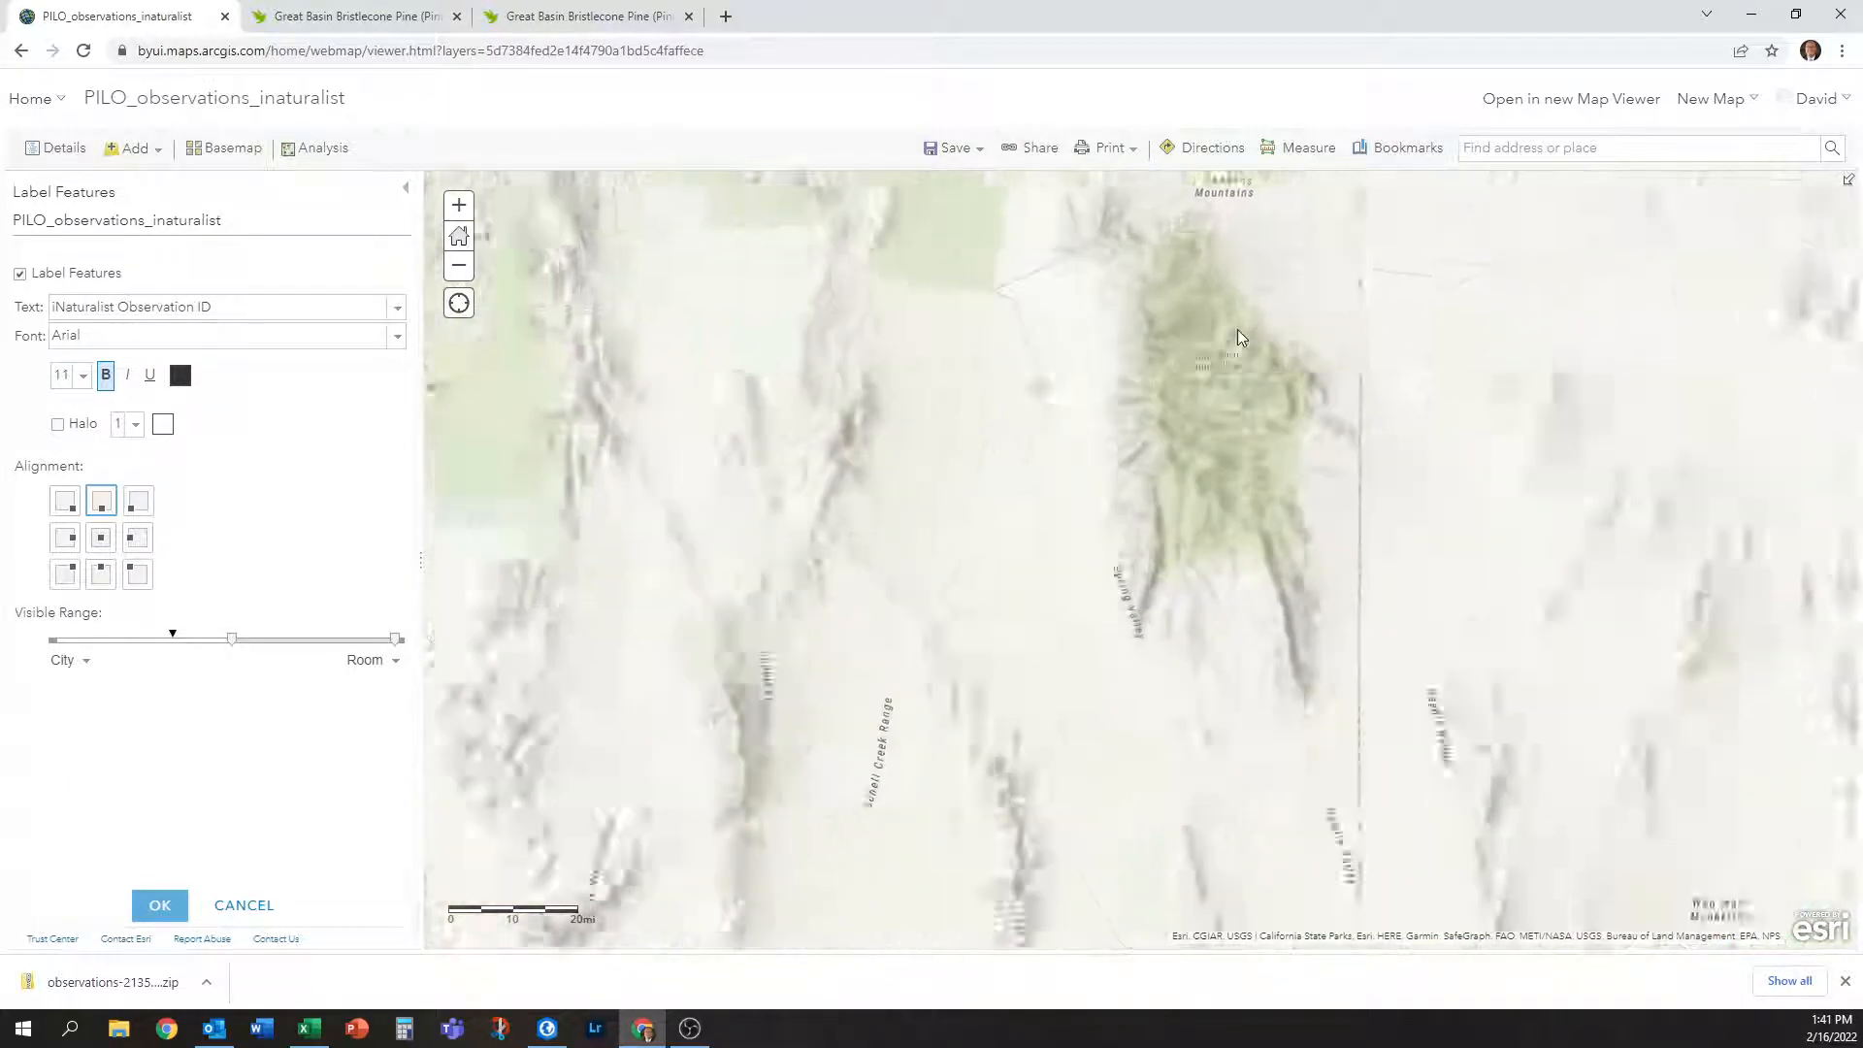
{"action": "scroll", "coordinate": [1068, 492], "scroll_direction": "up", "scroll_amount": 1}
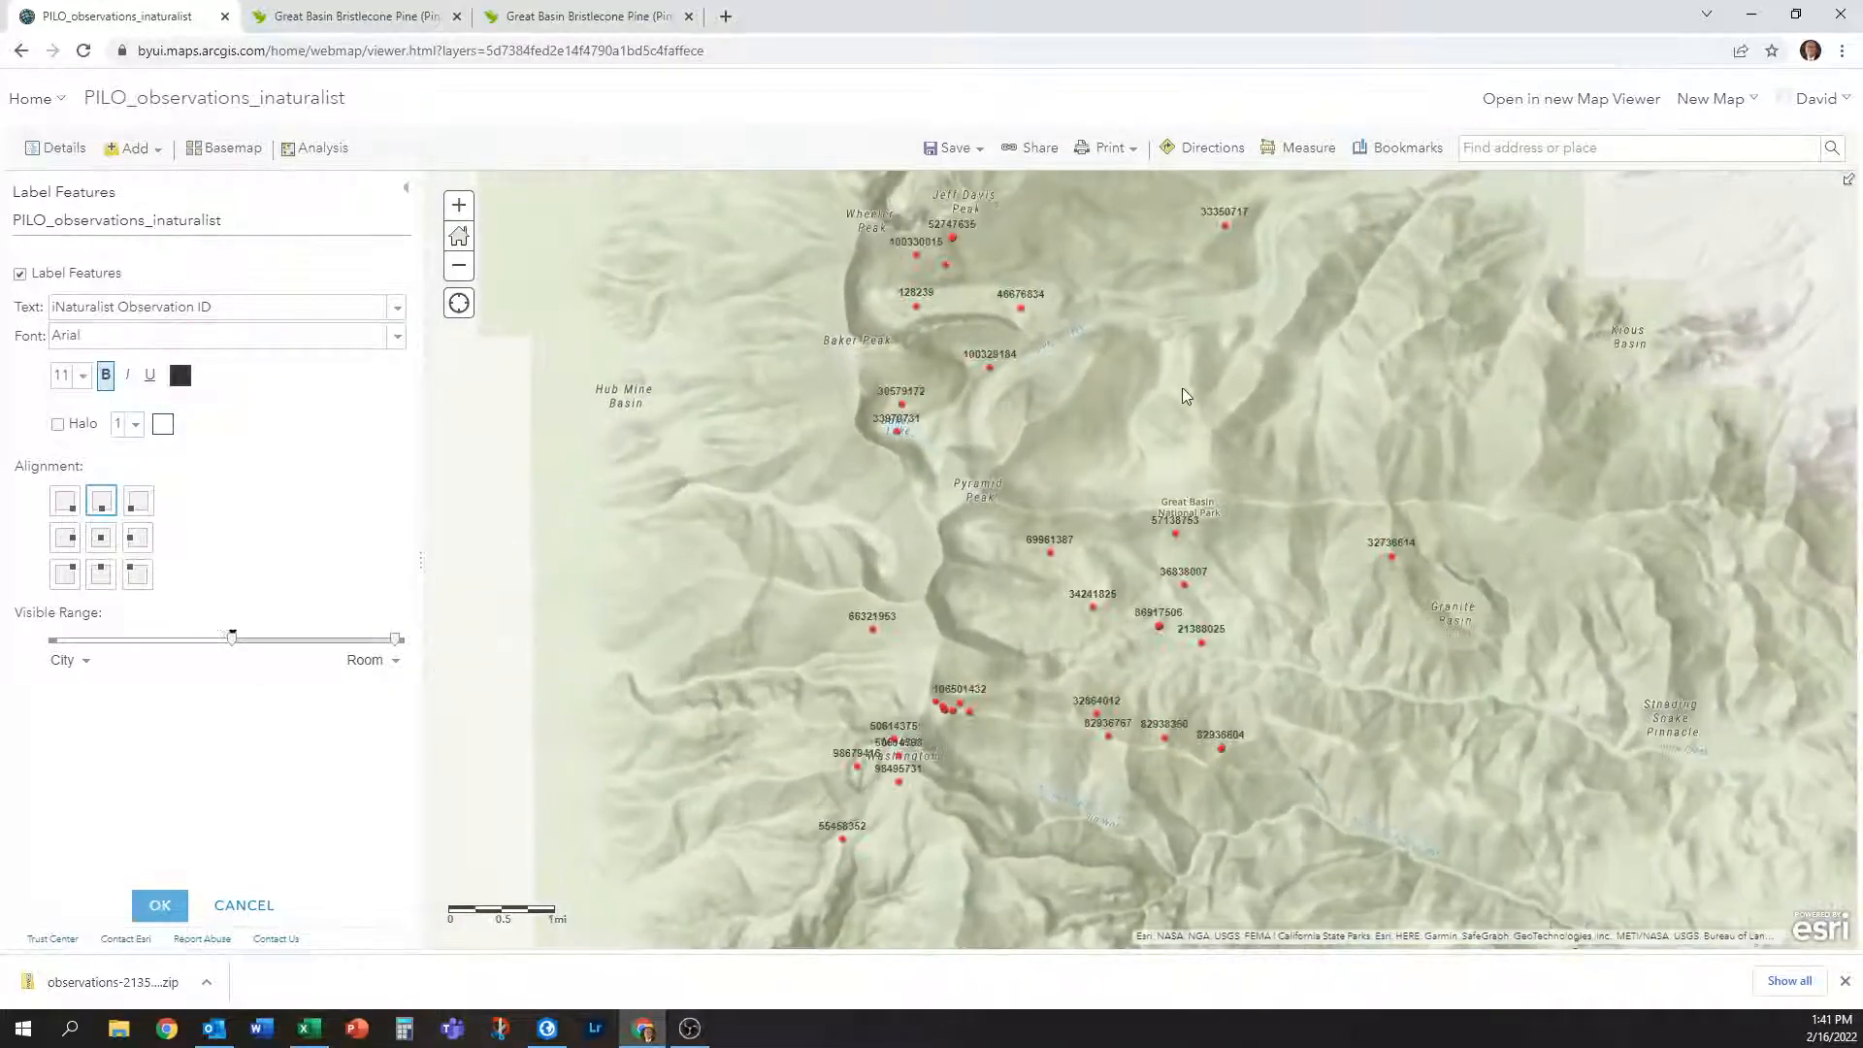
{"action": "left_click_drag", "start_coordinate": [1168, 398], "coordinate": [1263, 231]}
{"action": "left_click_drag", "start_coordinate": [1190, 577], "coordinate": [1220, 925]}
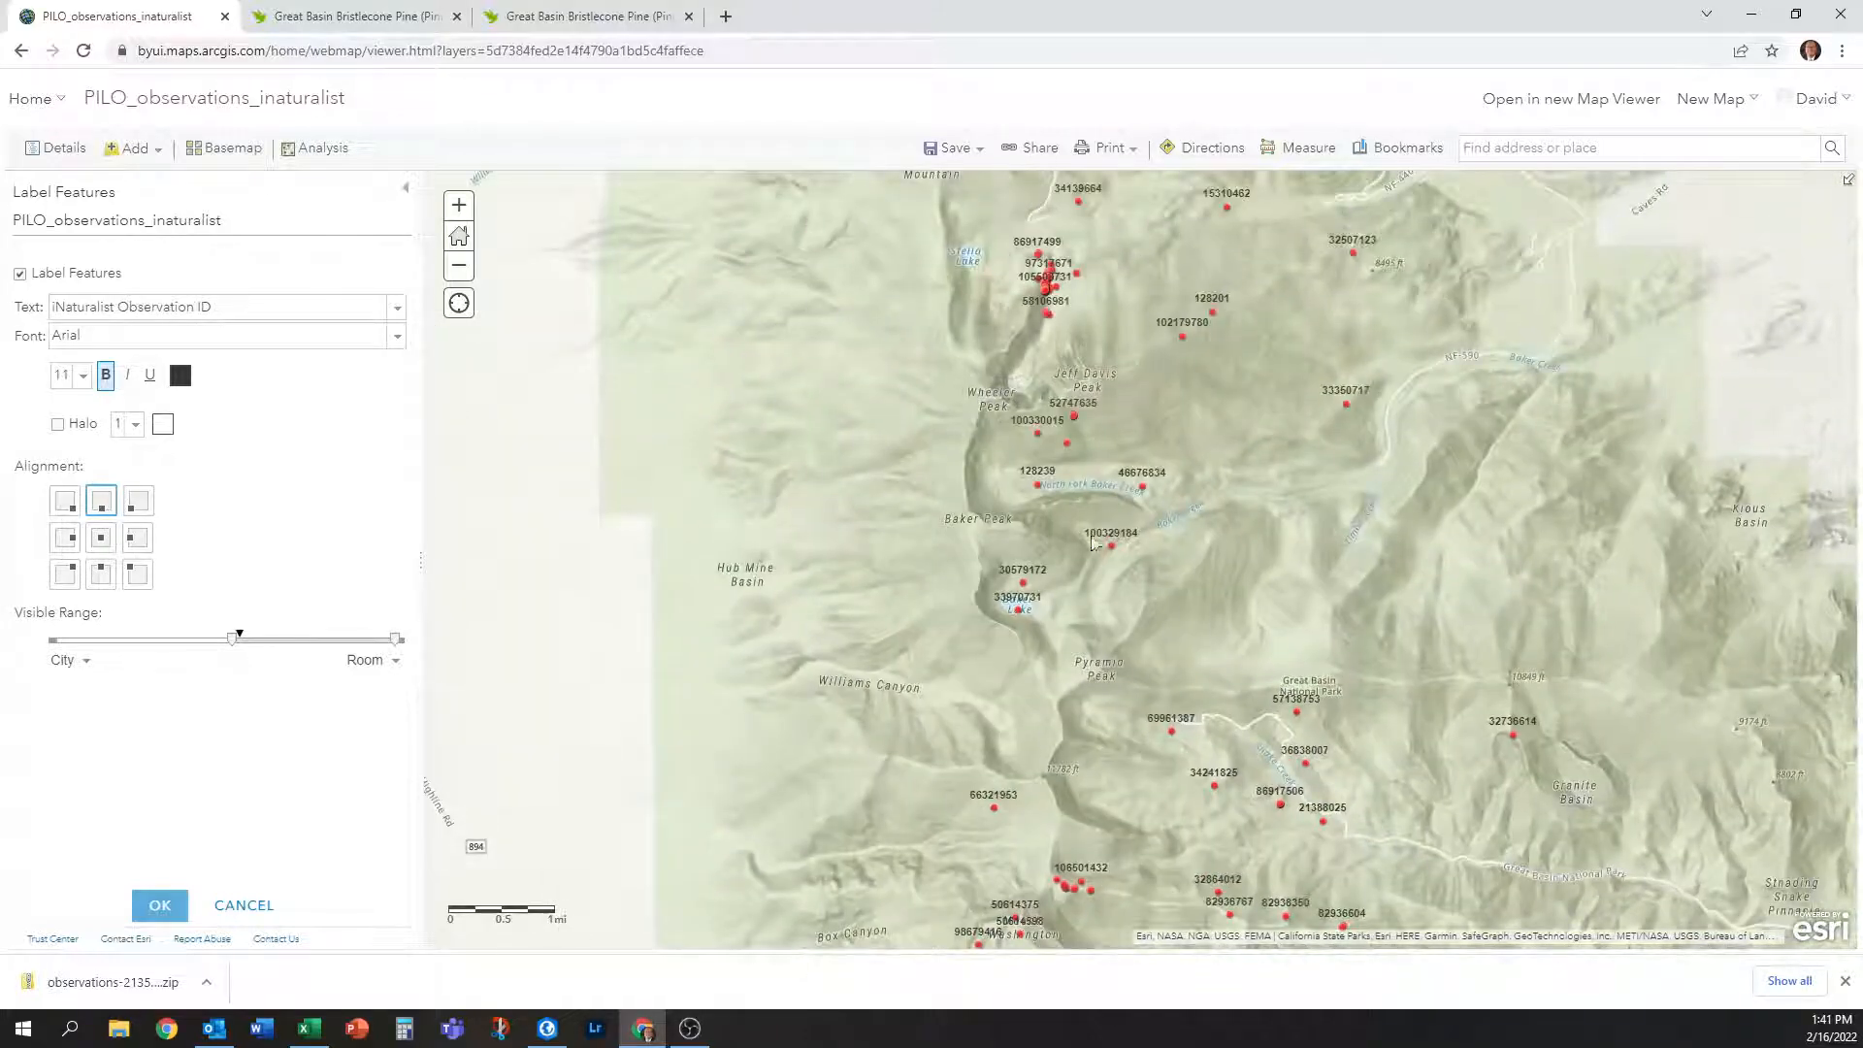
{"action": "left_click_drag", "start_coordinate": [1070, 395], "coordinate": [1078, 579]}
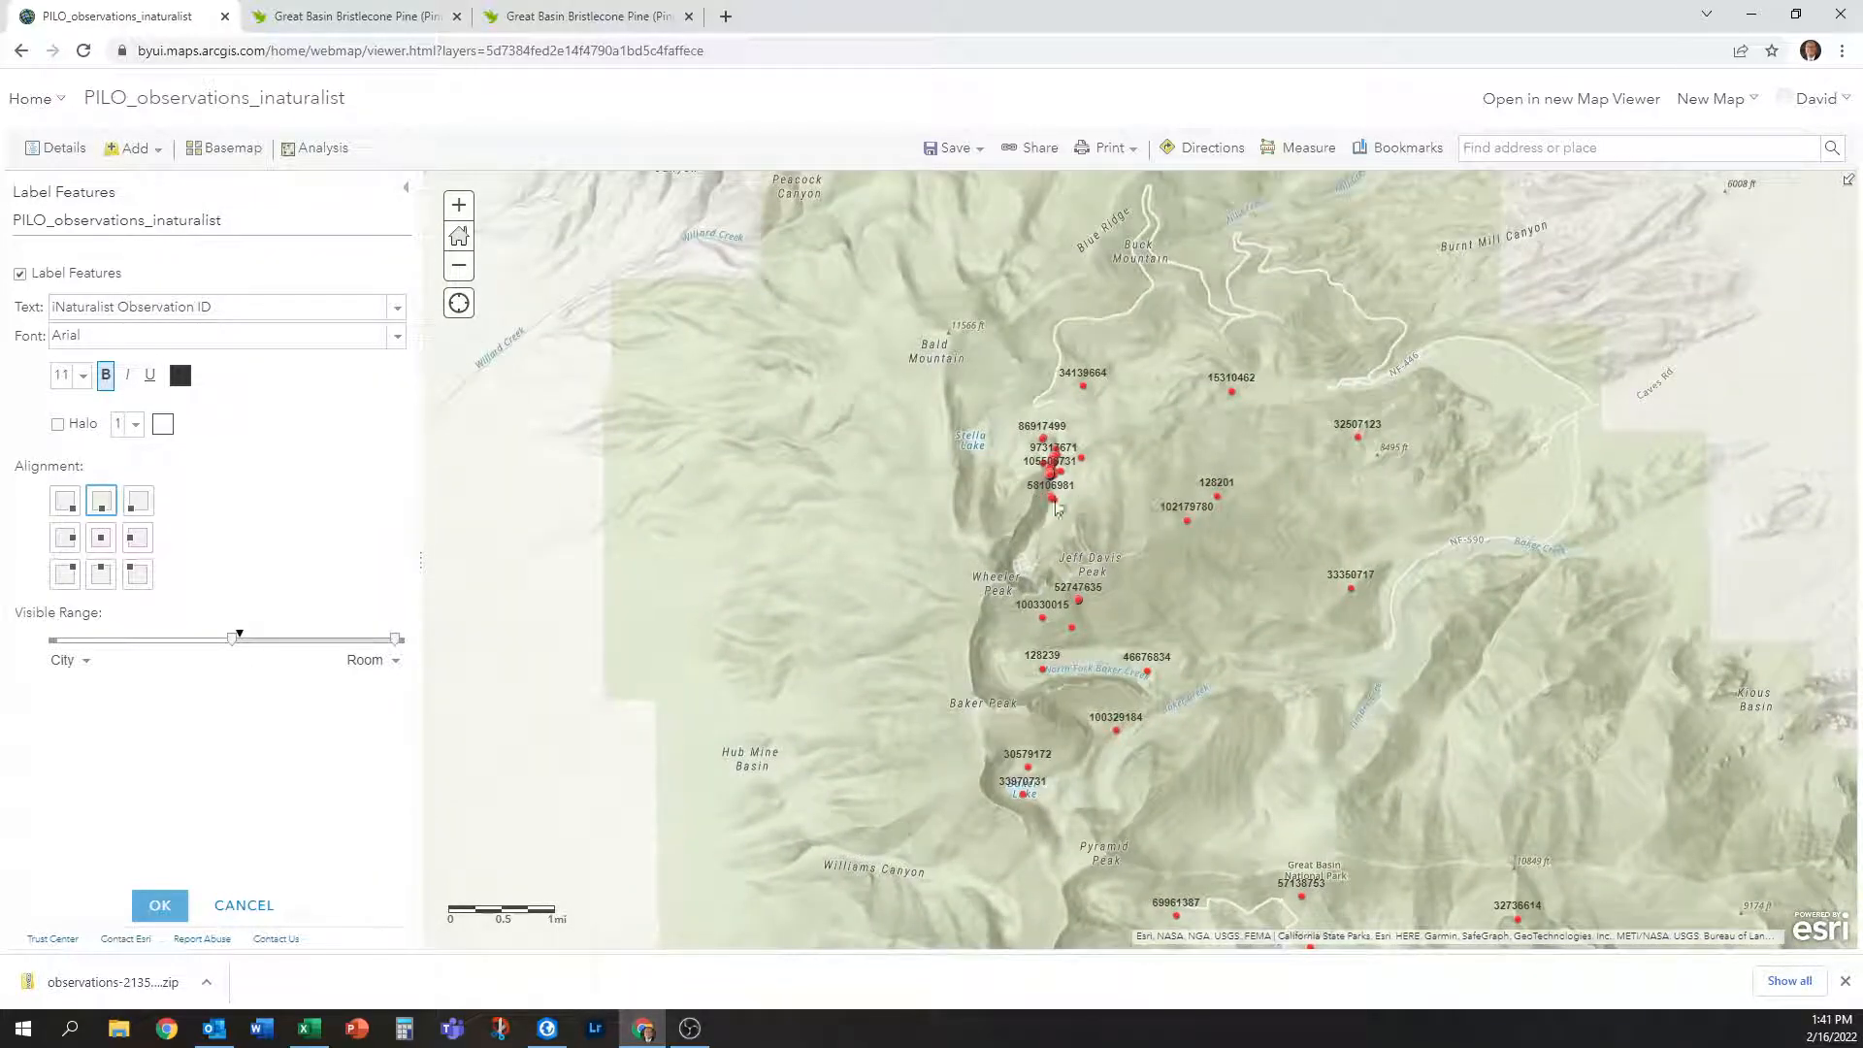
{"action": "scroll", "coordinate": [1052, 468], "scroll_direction": "up", "scroll_amount": 1}
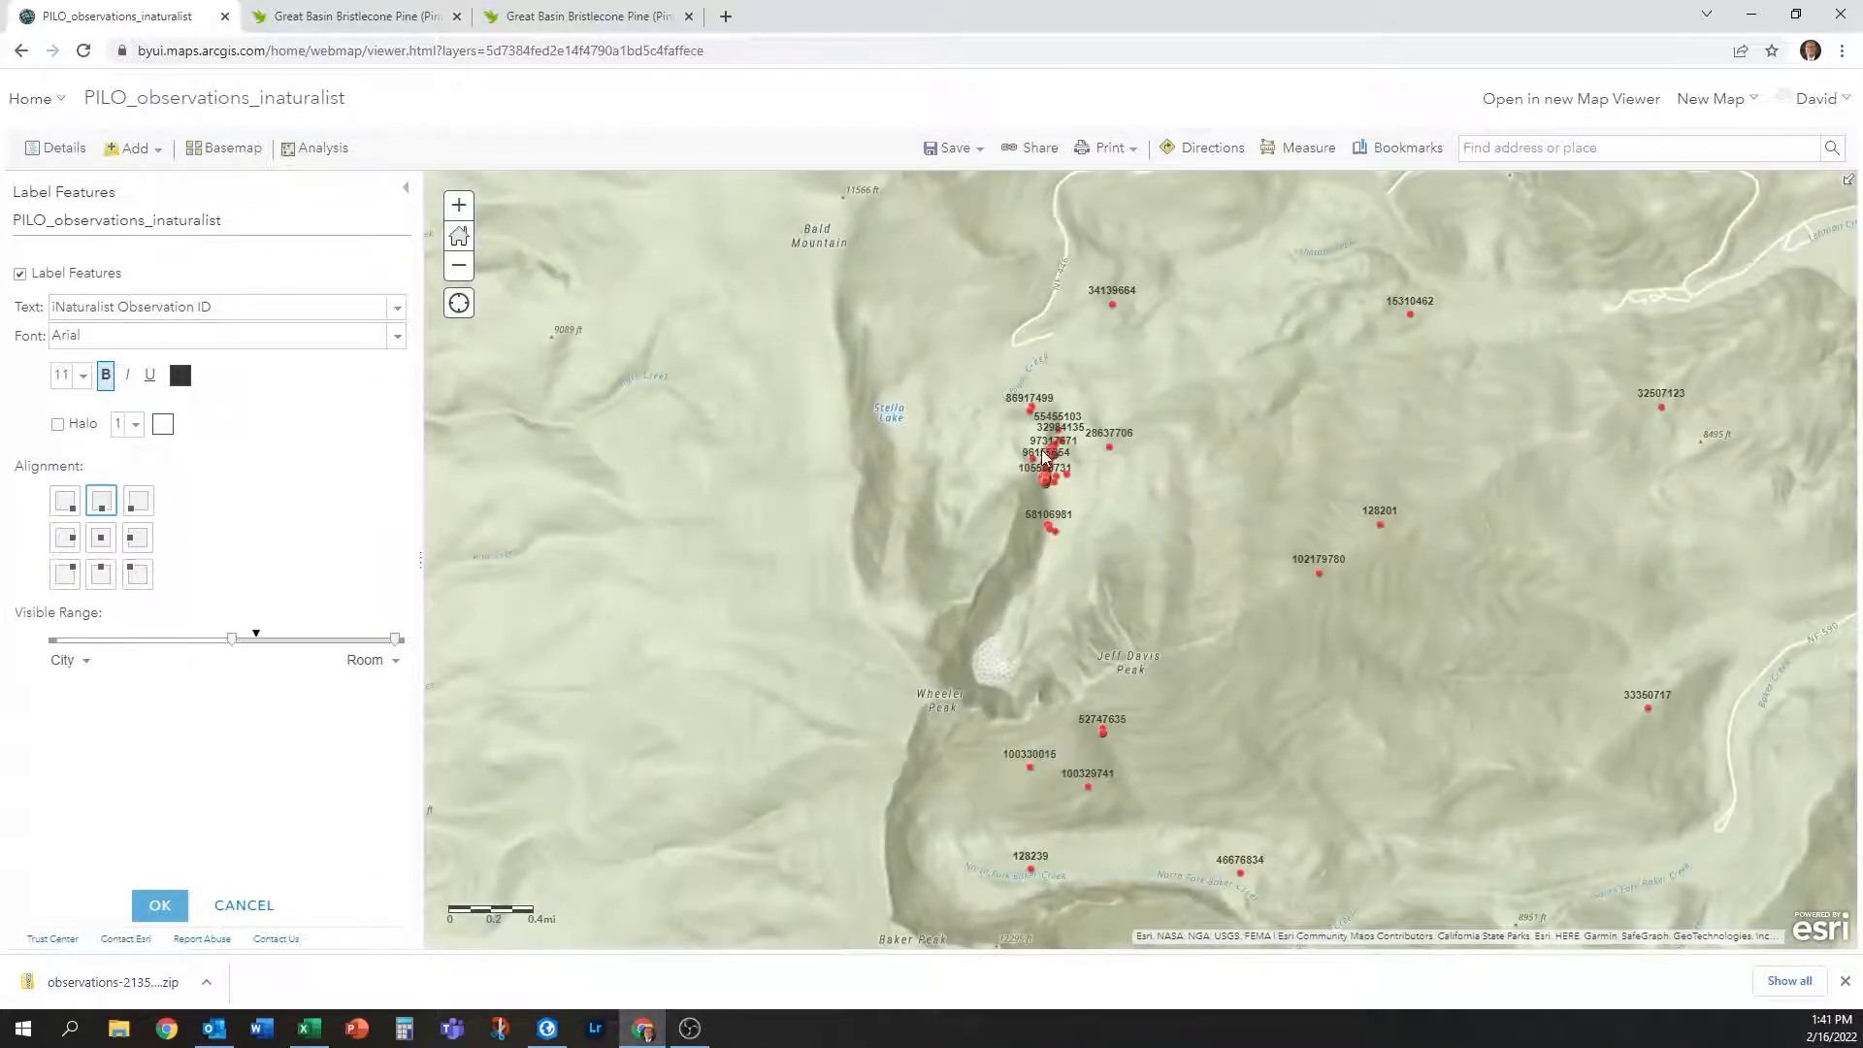
{"action": "scroll", "coordinate": [1041, 450], "scroll_direction": "up", "scroll_amount": 1}
{"action": "scroll", "coordinate": [1045, 490], "scroll_direction": "up", "scroll_amount": 1}
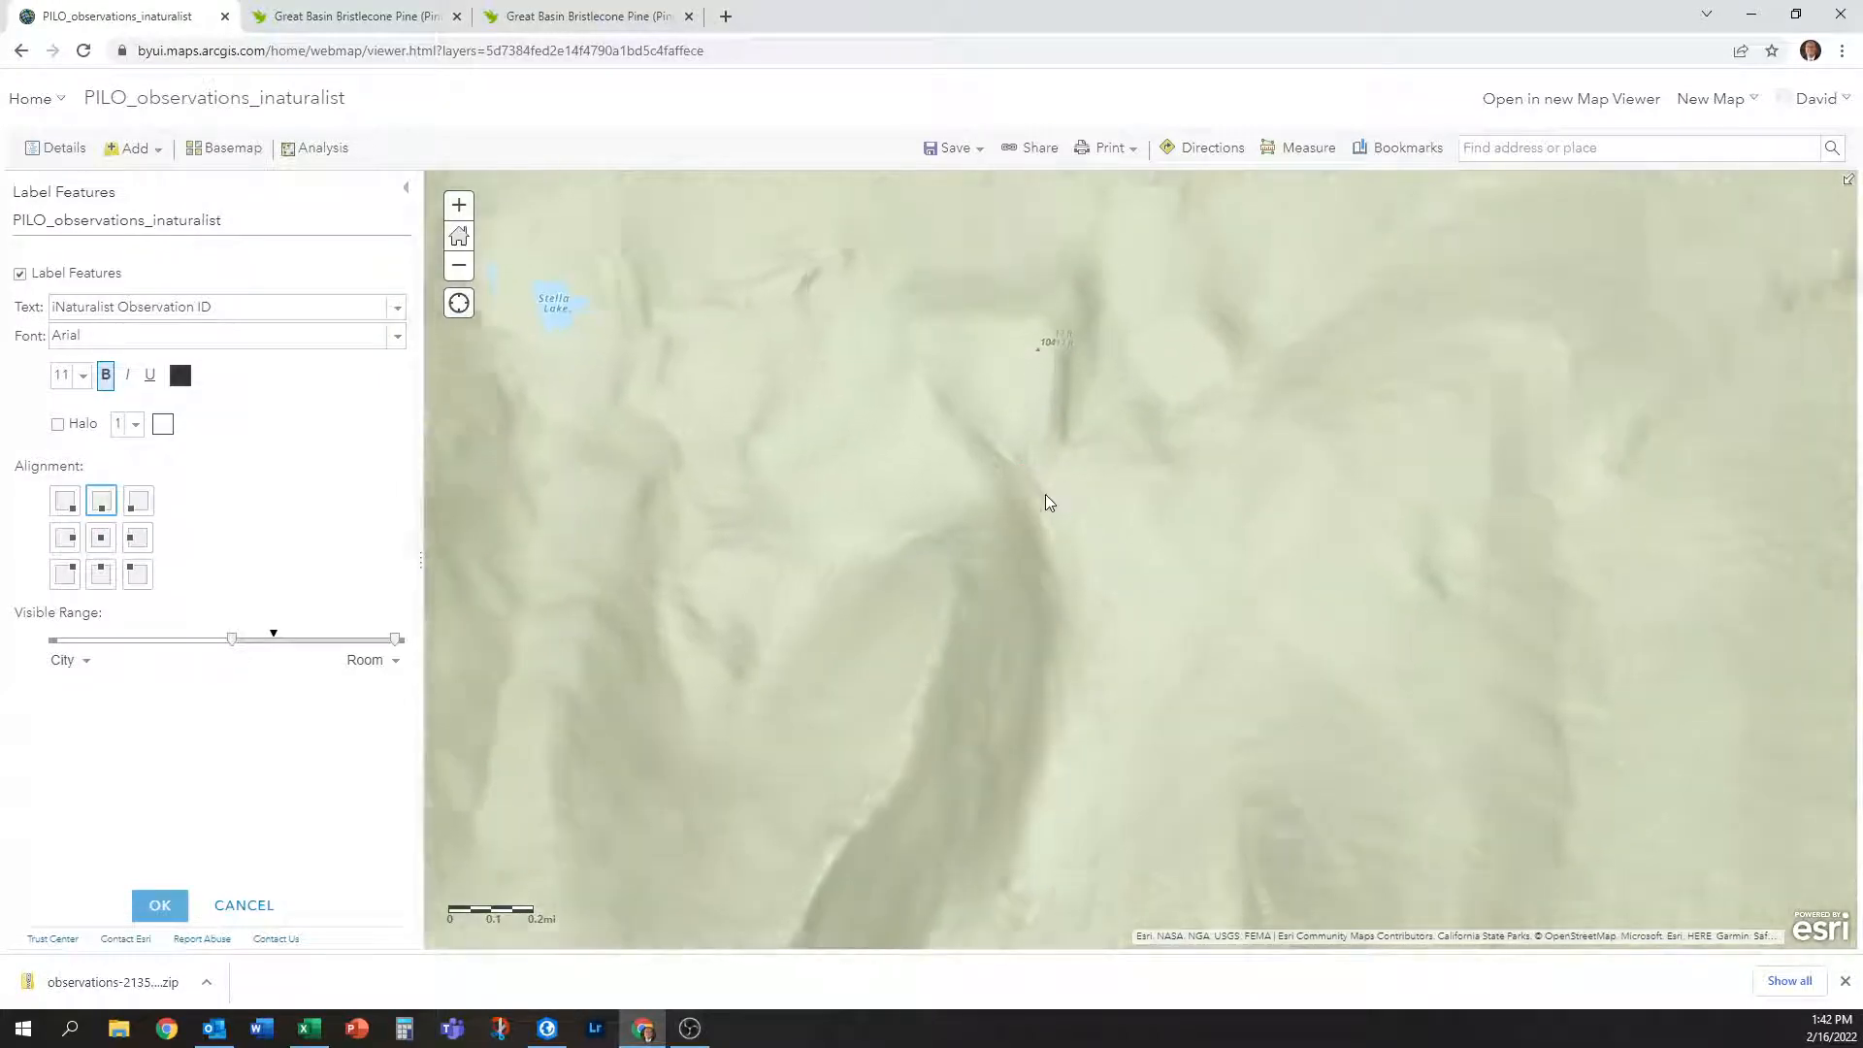
Check the 11-pt labels across the cluster, then zoom back out.
{"action": "left_click_drag", "start_coordinate": [1171, 358], "coordinate": [1148, 579]}
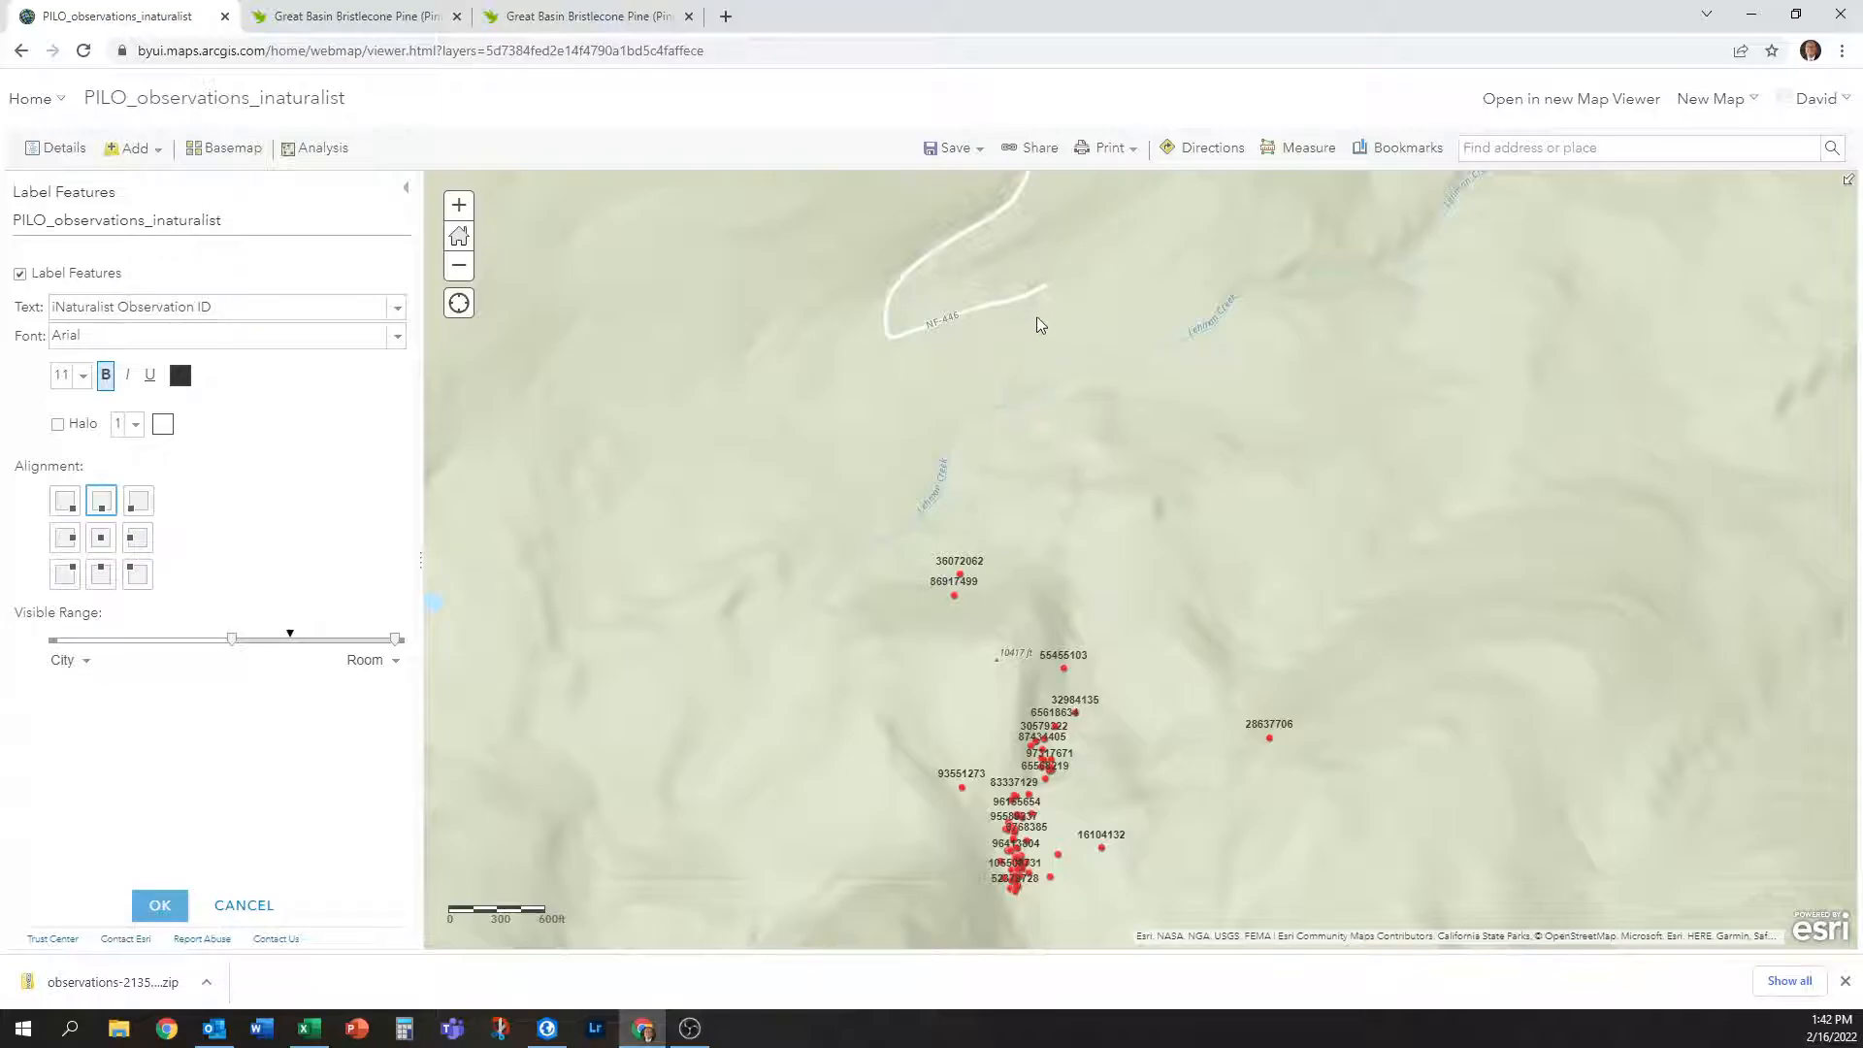
{"action": "left_click_drag", "start_coordinate": [1106, 829], "coordinate": [1140, 475]}
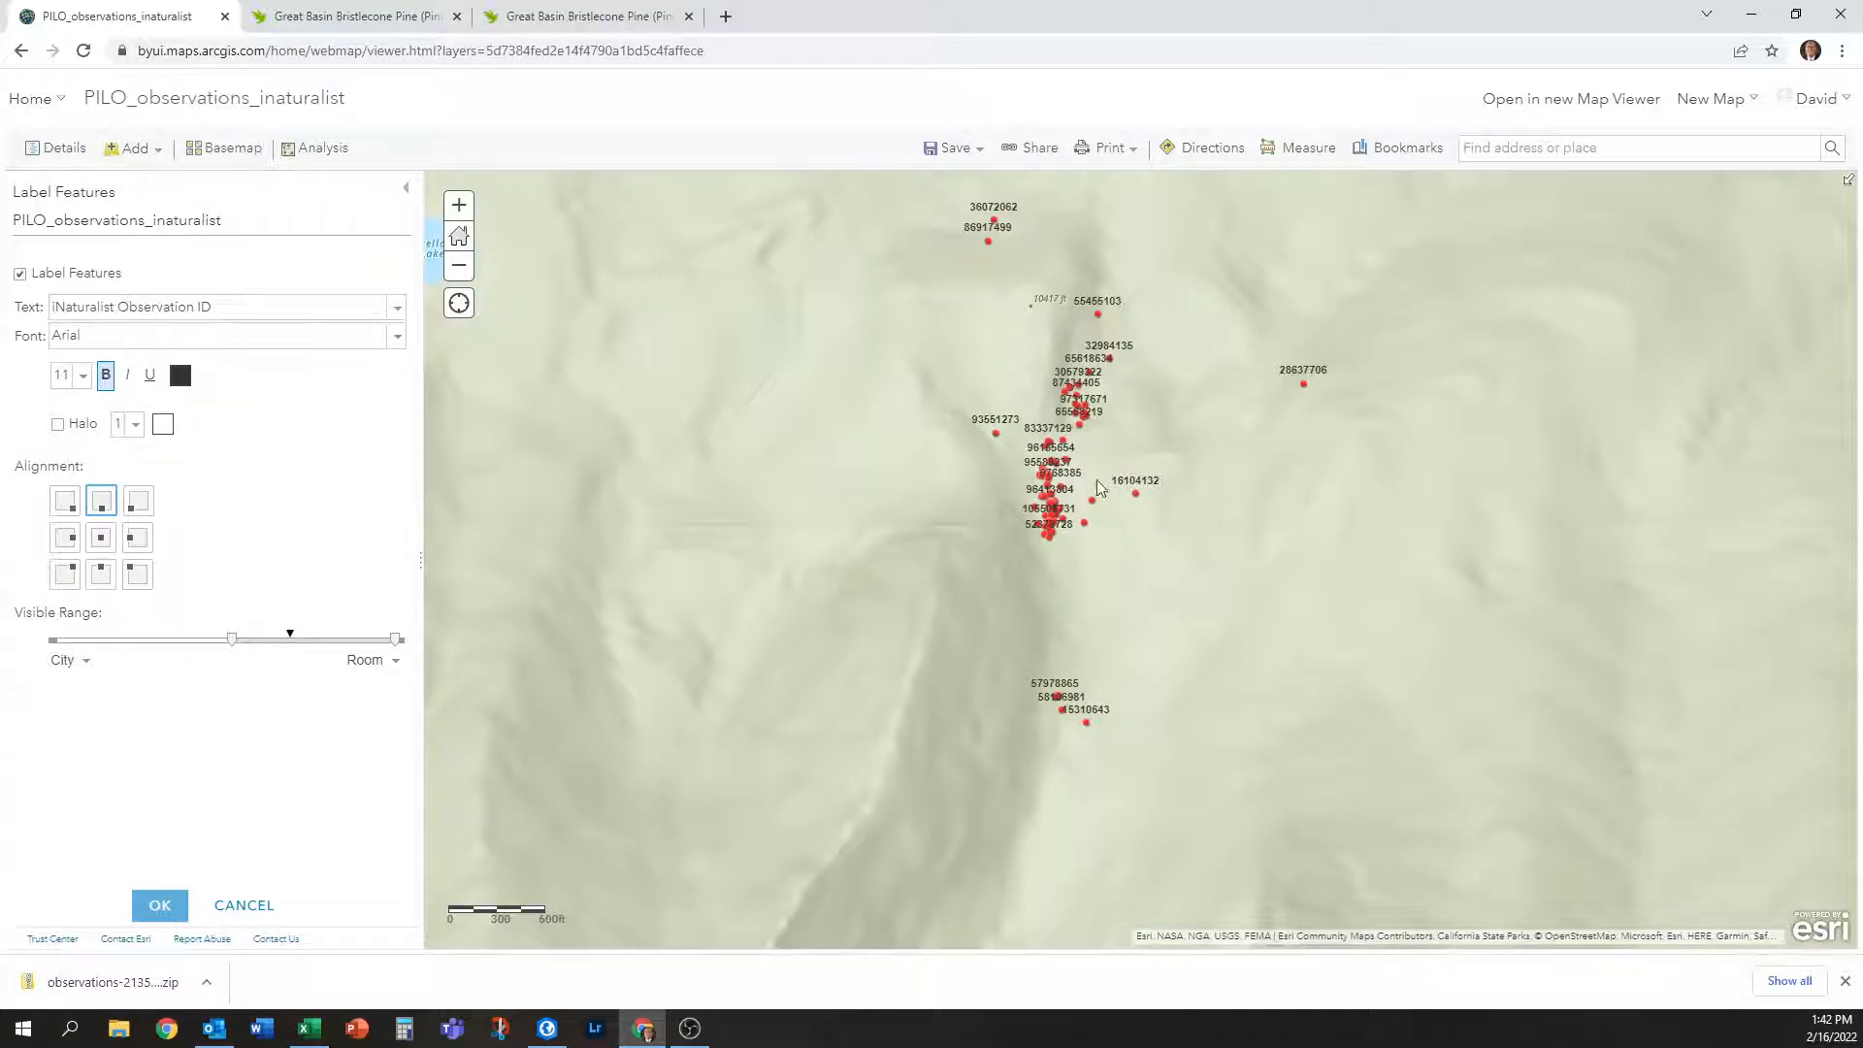
{"action": "scroll", "coordinate": [1120, 530], "scroll_direction": "down", "scroll_amount": 2}
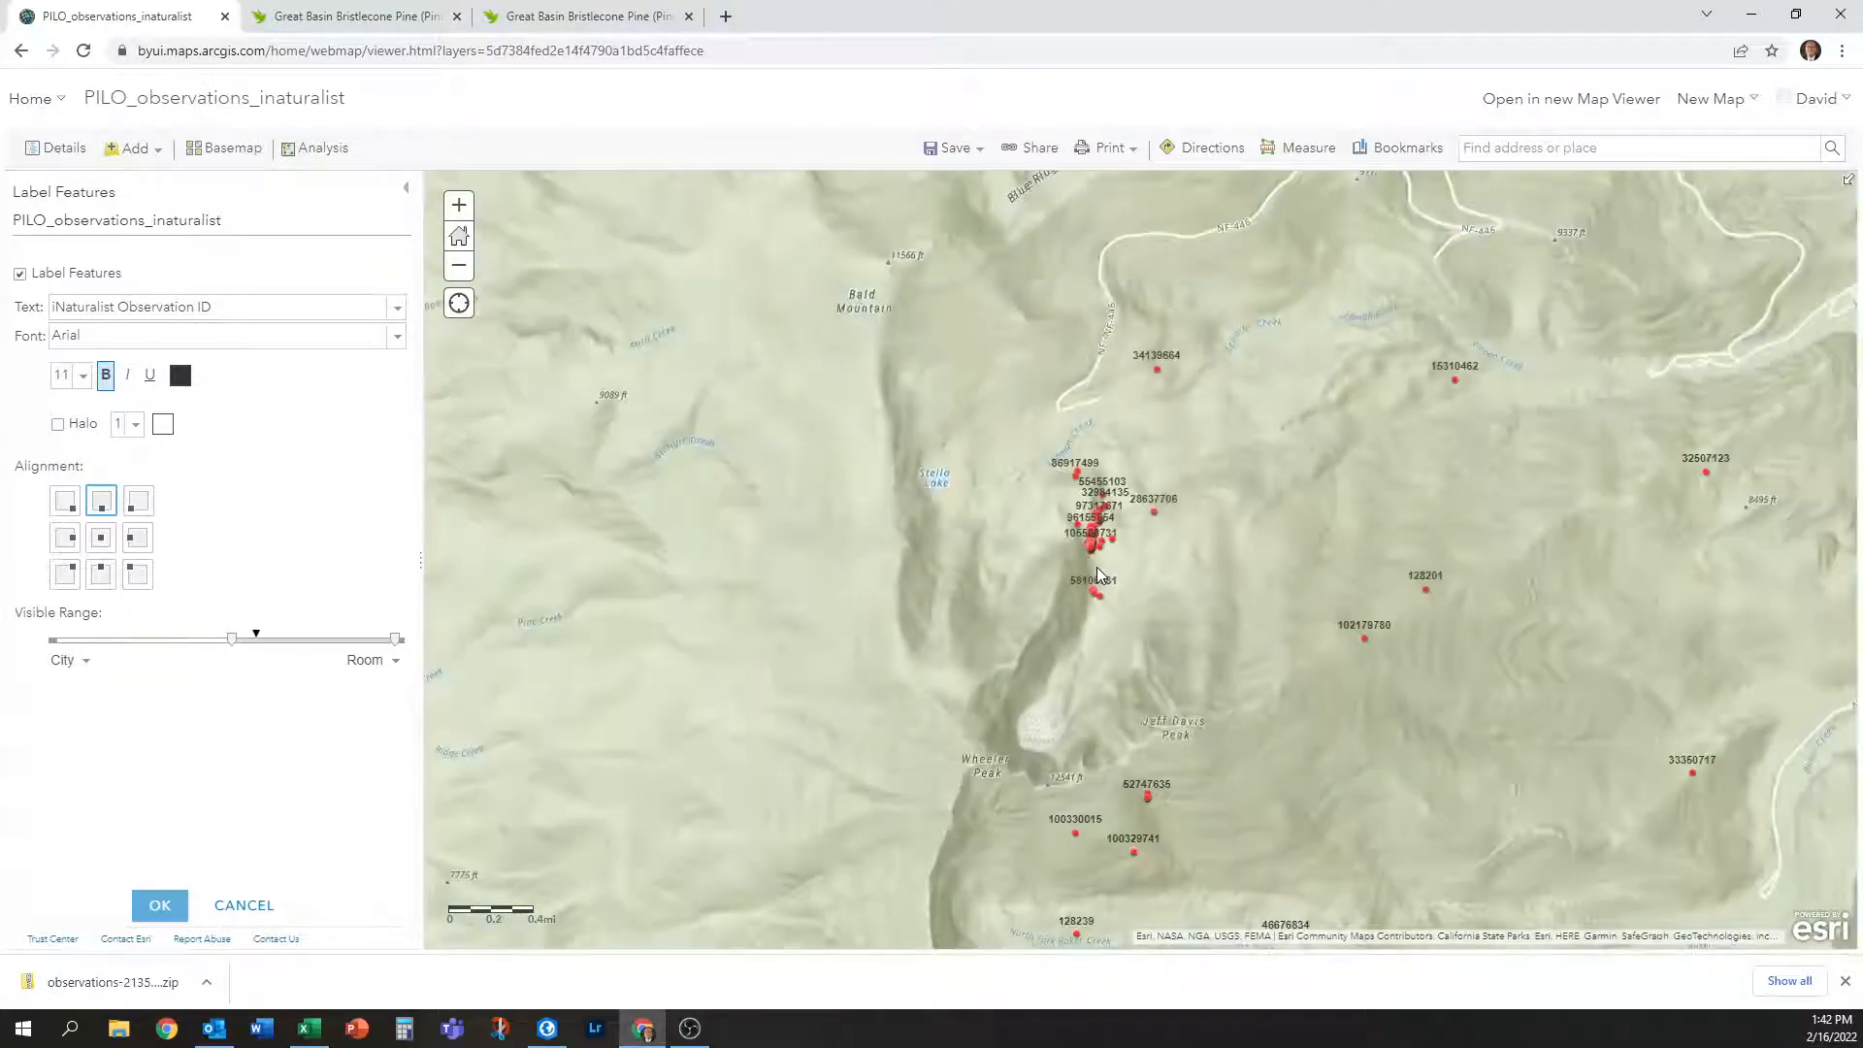
{"action": "scroll", "coordinate": [1097, 573], "scroll_direction": "down", "scroll_amount": 3}
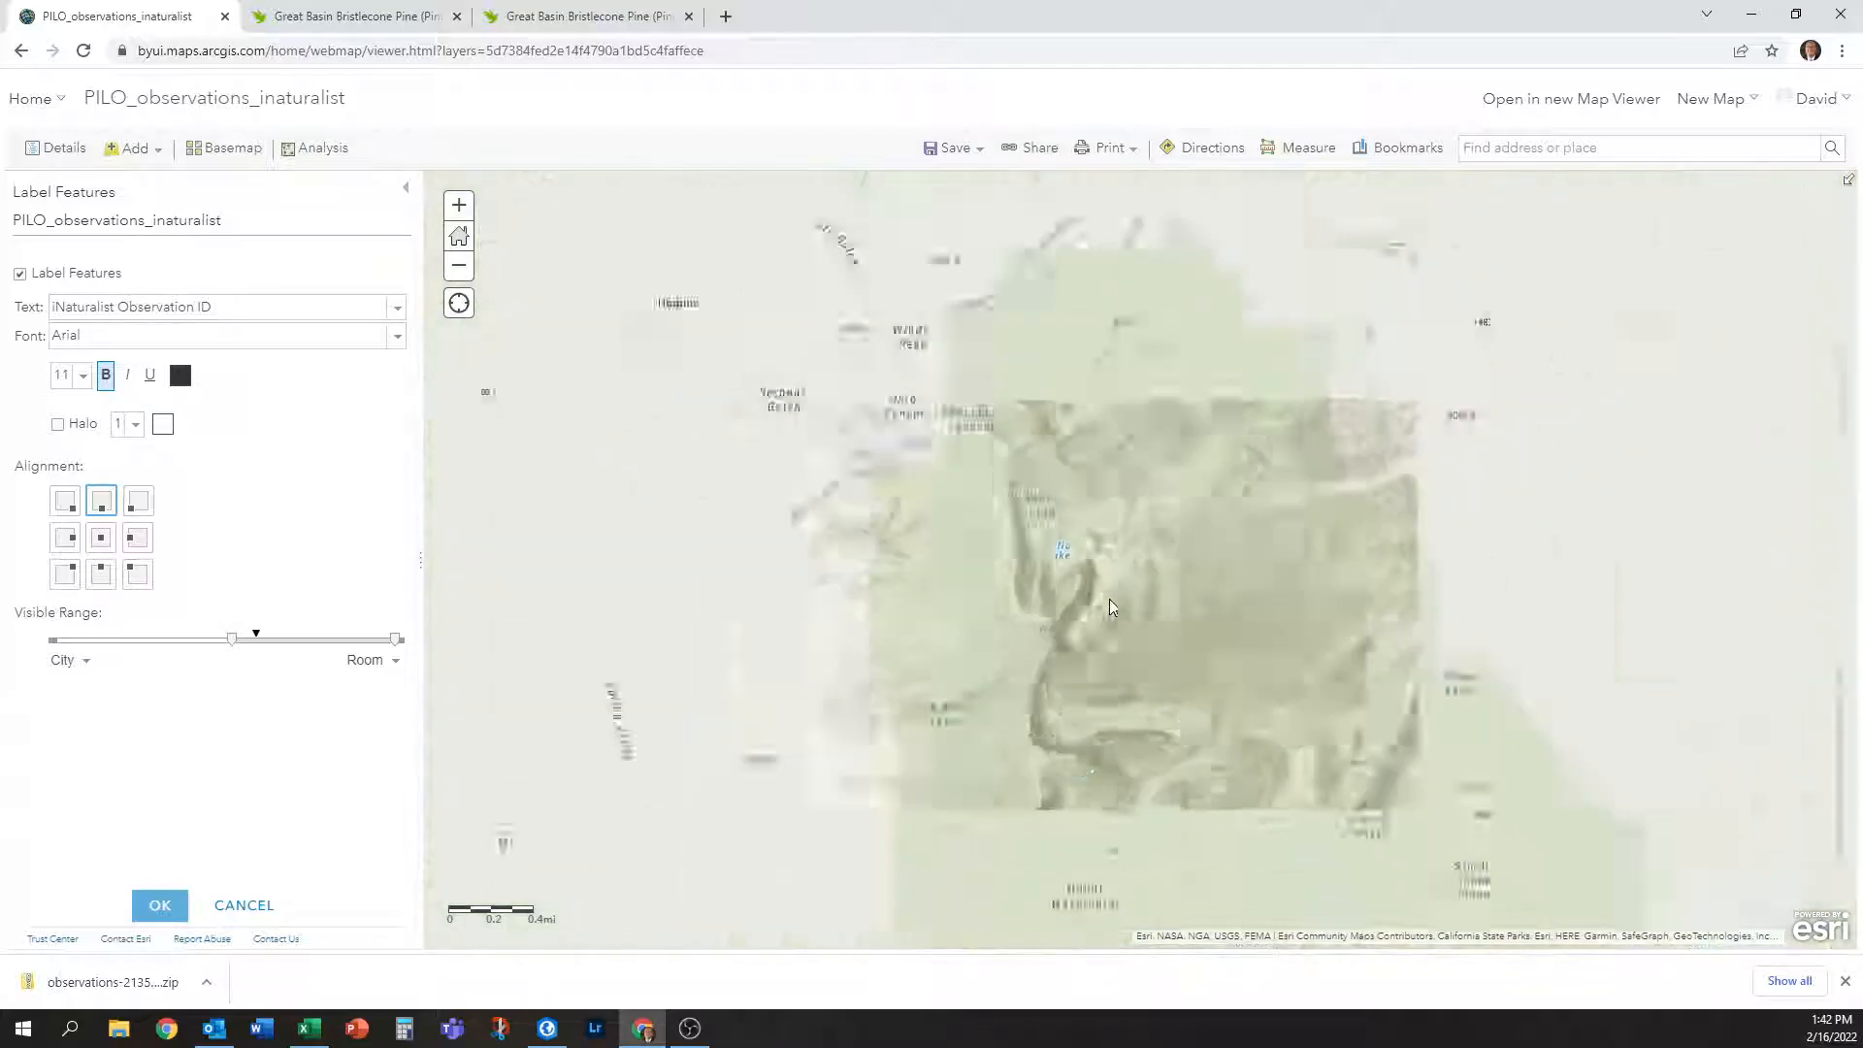
{"action": "scroll", "coordinate": [1097, 685], "scroll_direction": "down", "scroll_amount": 4}
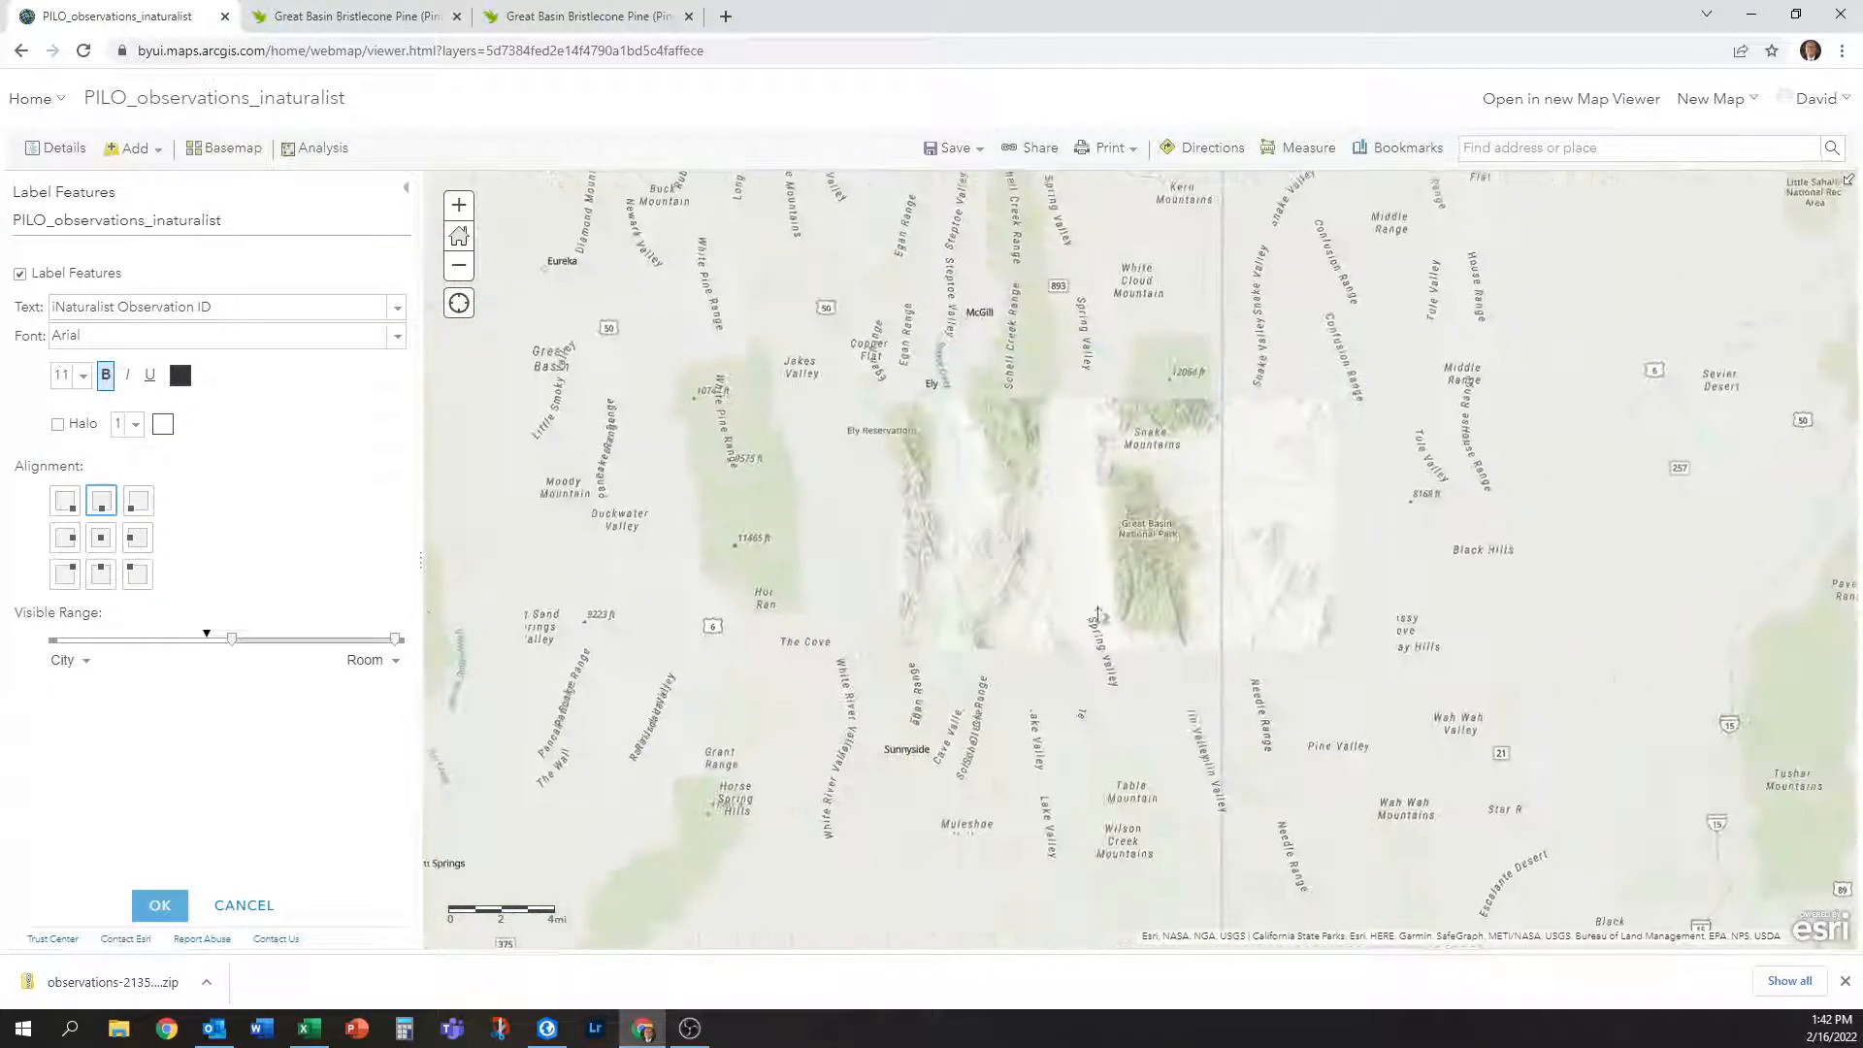
{"action": "scroll", "coordinate": [1076, 580], "scroll_direction": "down", "scroll_amount": 2}
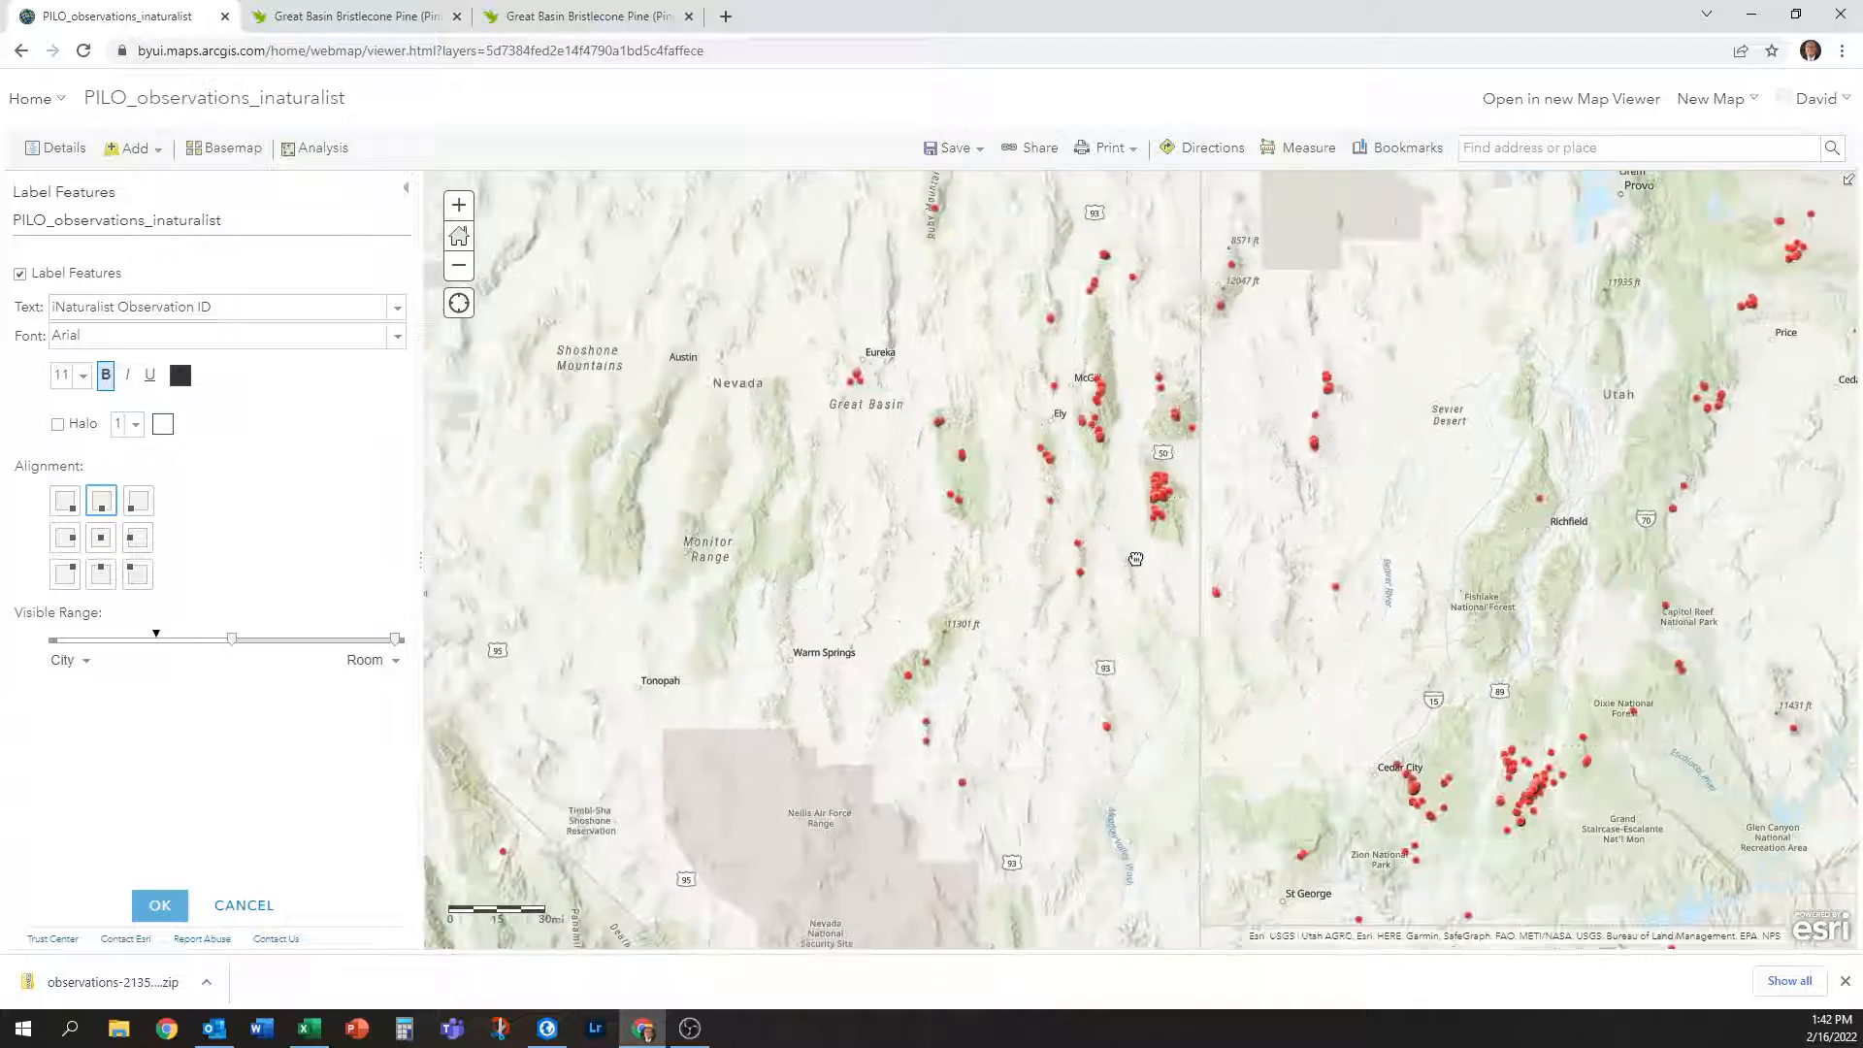
Apply the label settings, zoom out to the regional view, and bring up the Save options.
{"action": "left_click", "coordinate": [163, 906]}
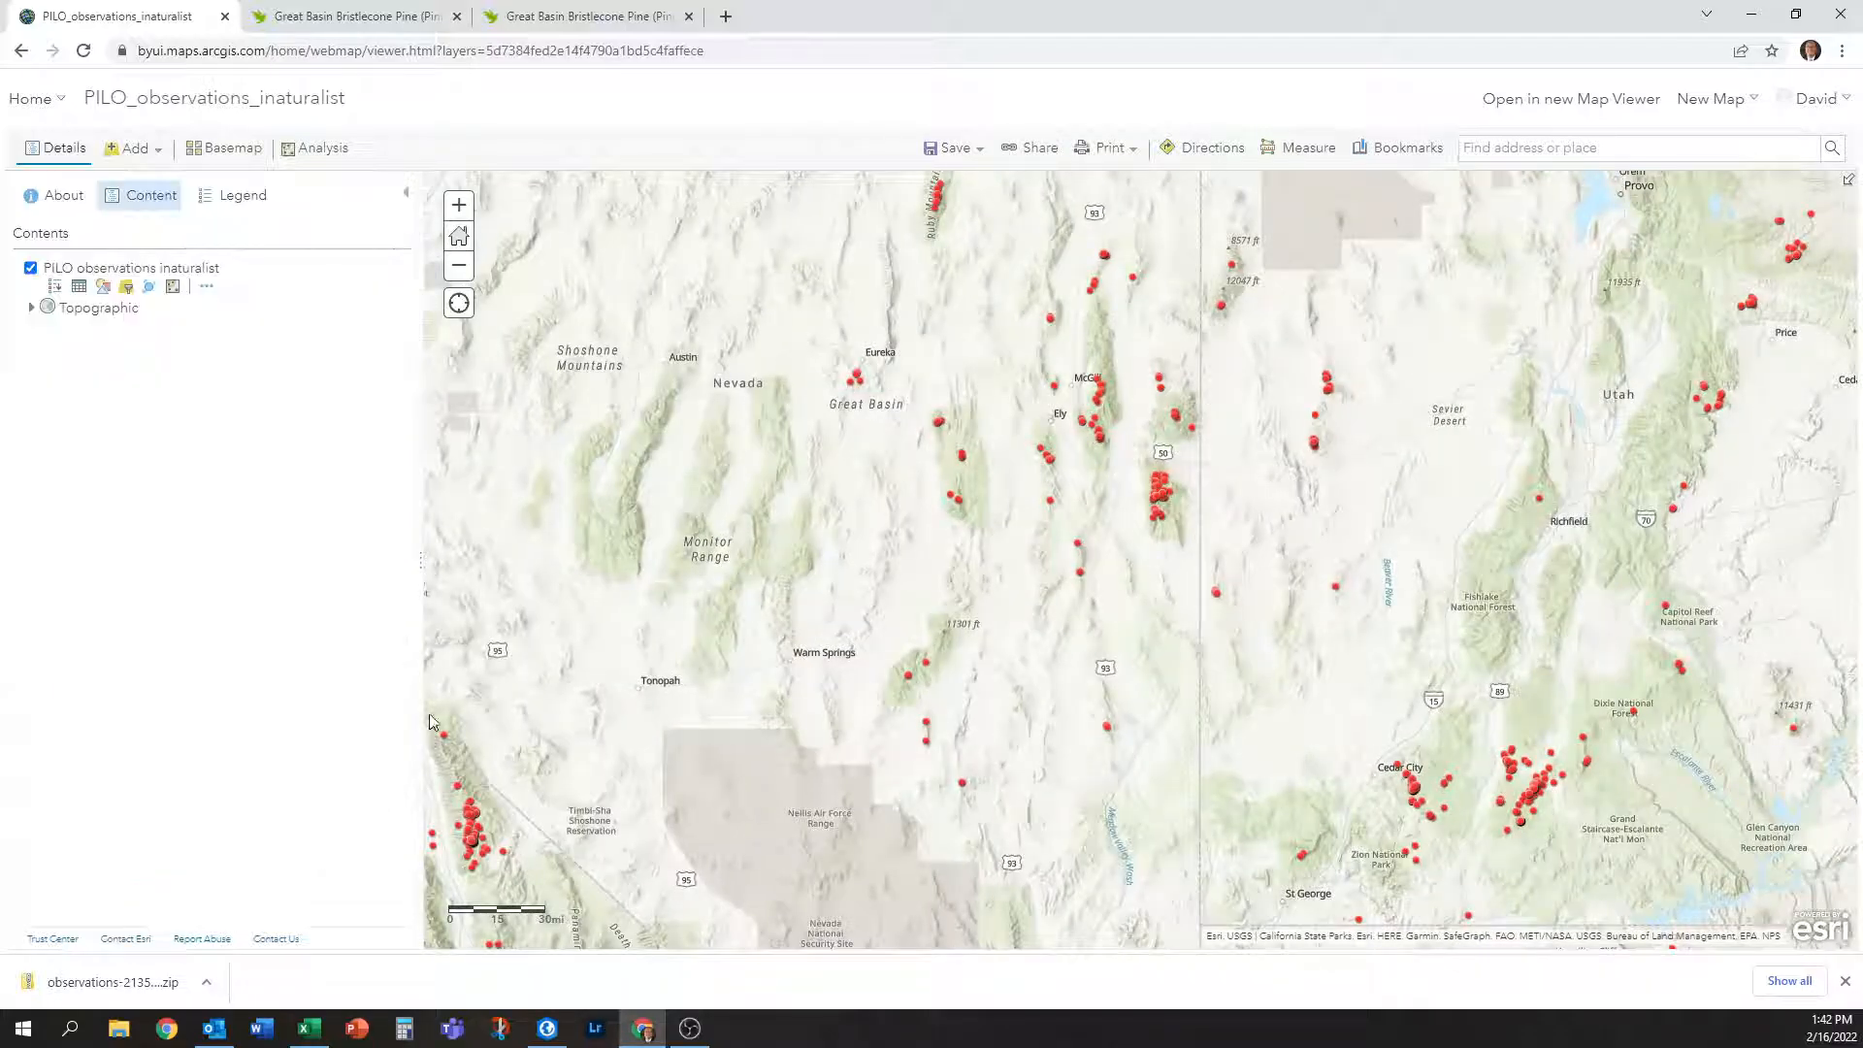
{"action": "scroll", "coordinate": [1223, 621], "scroll_direction": "down", "scroll_amount": 1}
{"action": "left_click_drag", "start_coordinate": [1132, 631], "coordinate": [1060, 612]}
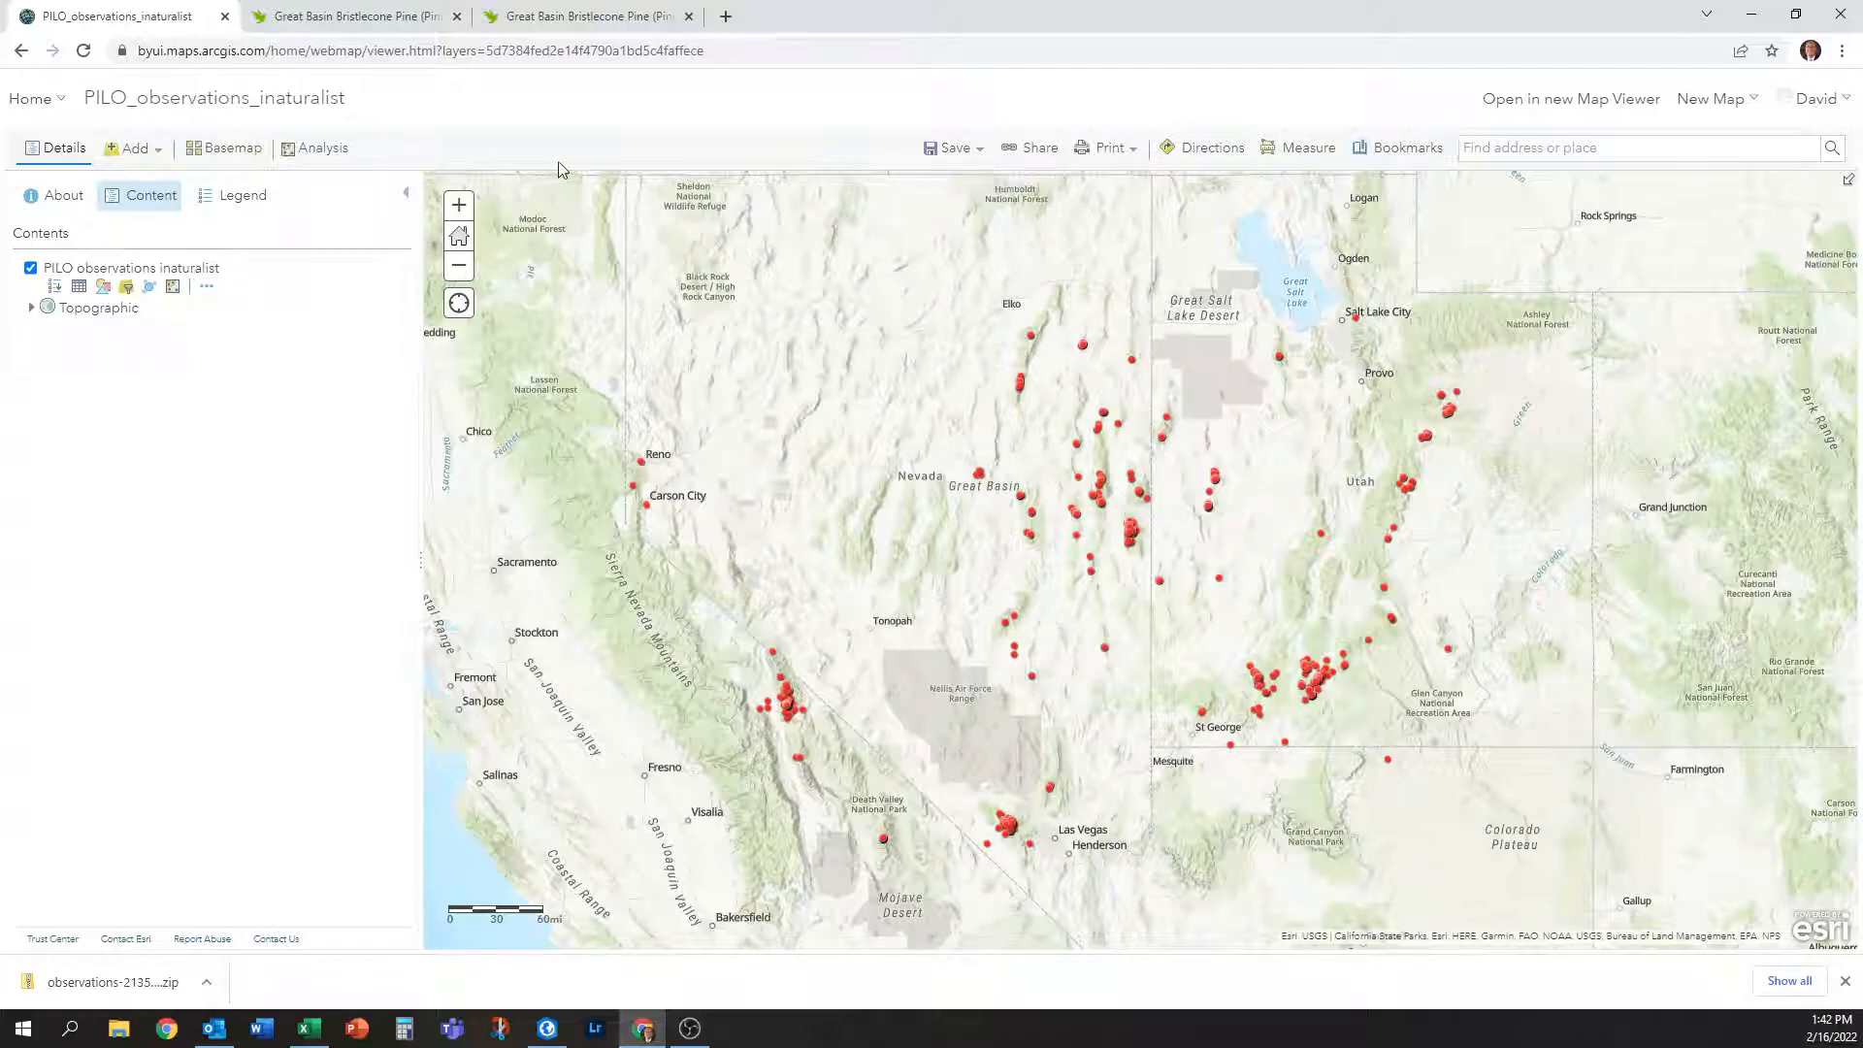
{"action": "left_click", "coordinate": [937, 148]}
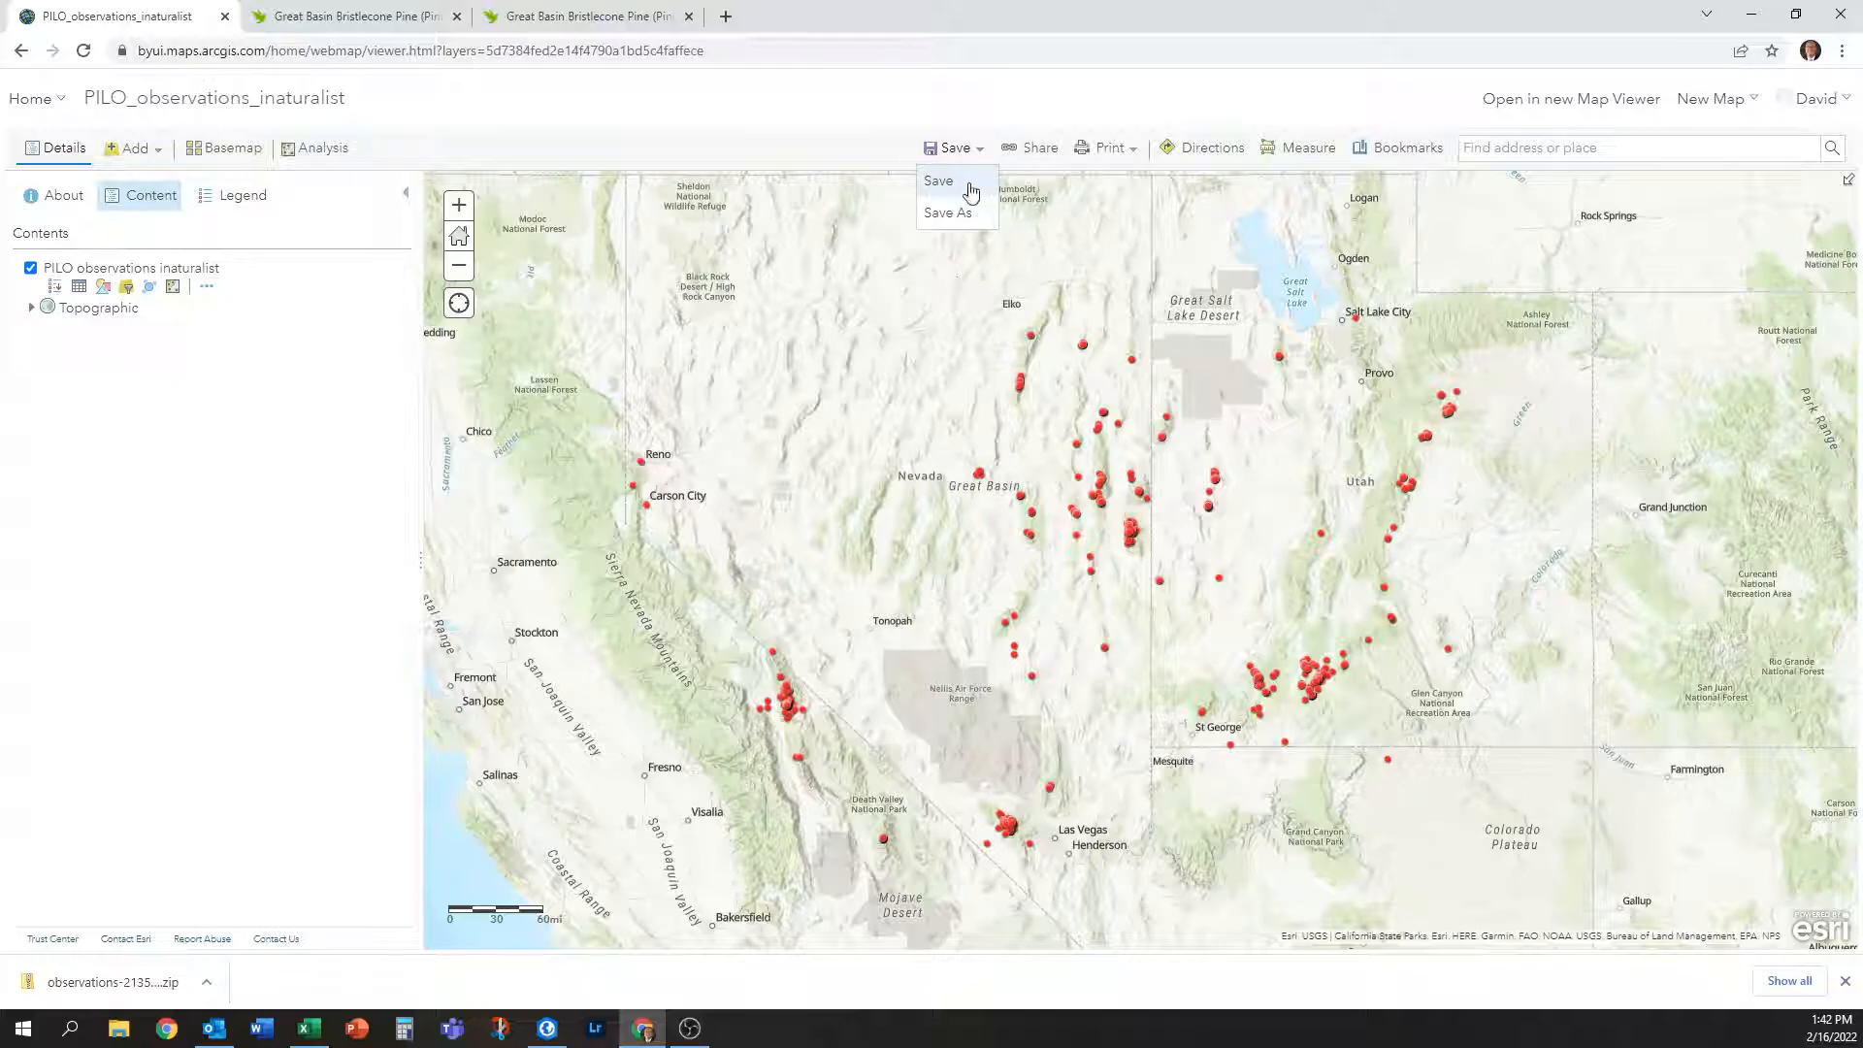
{"action": "left_click", "coordinate": [970, 184]}
{"action": "left_click", "coordinate": [928, 465]}
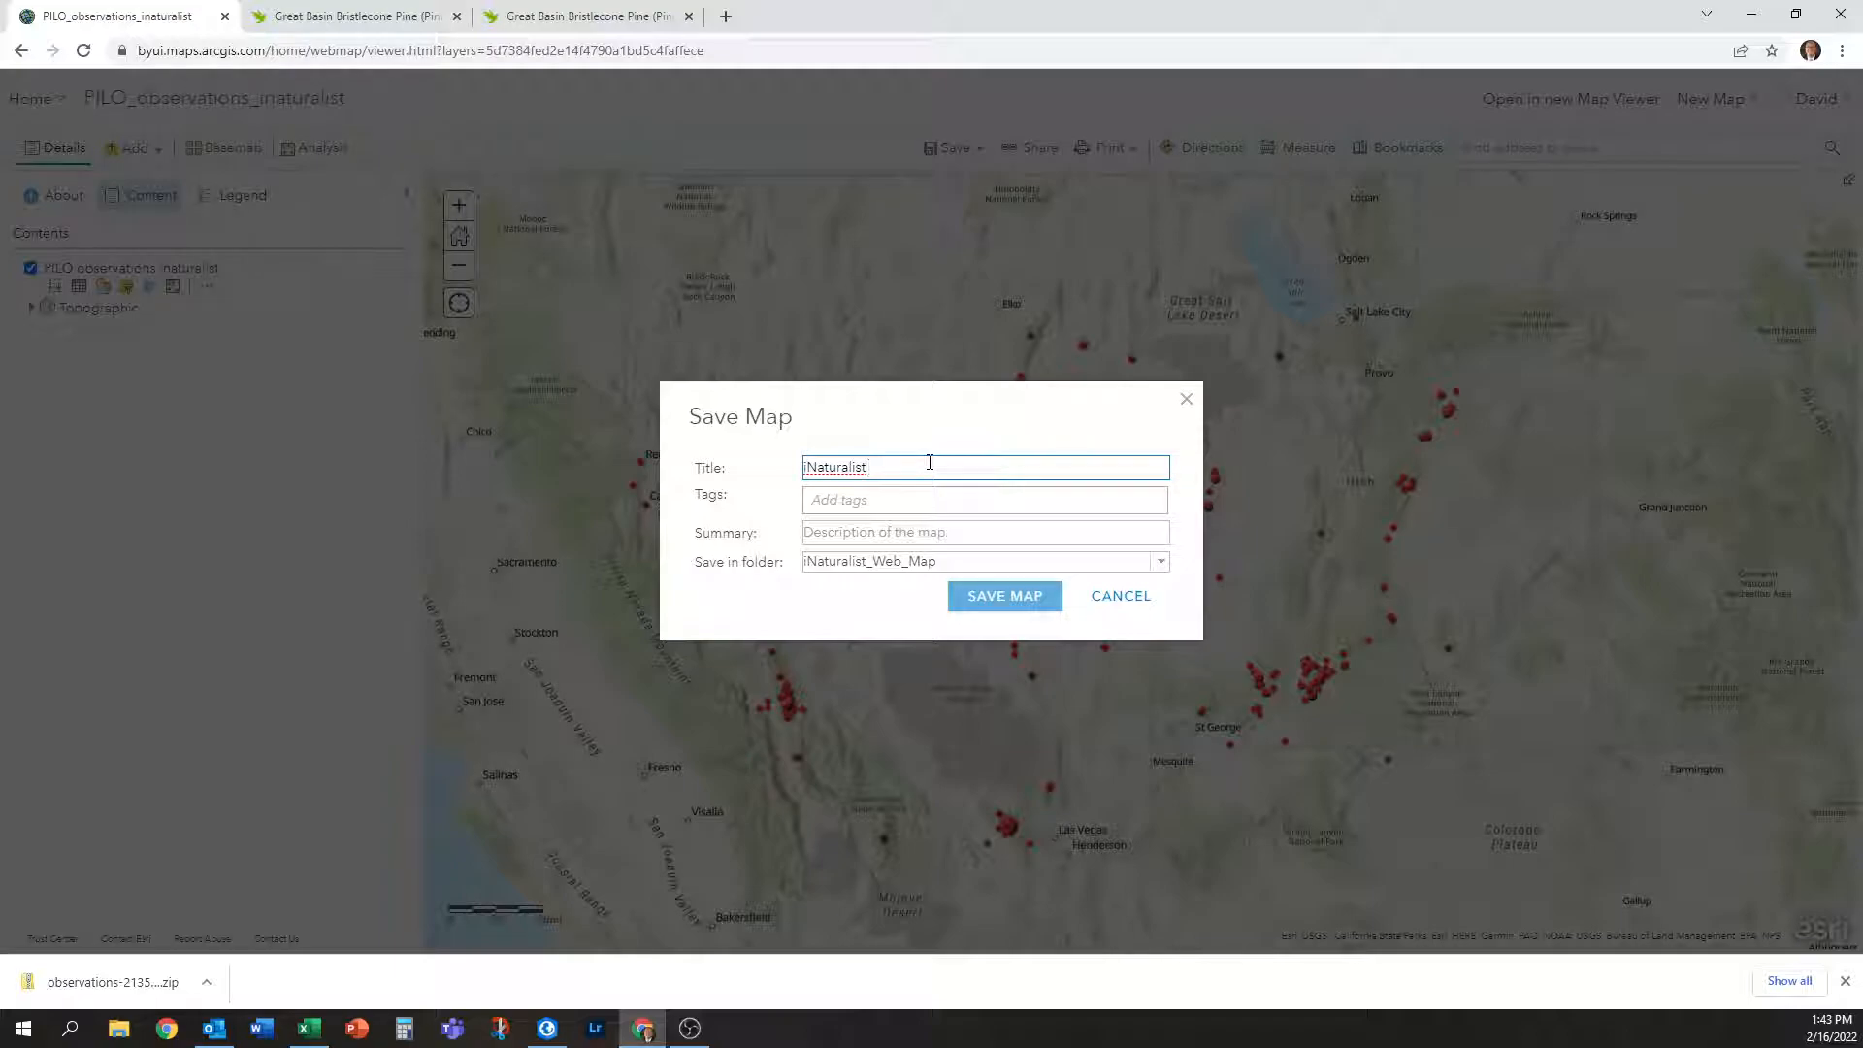
{"action": "type", "text": "Bristlecone Pine Observations"}
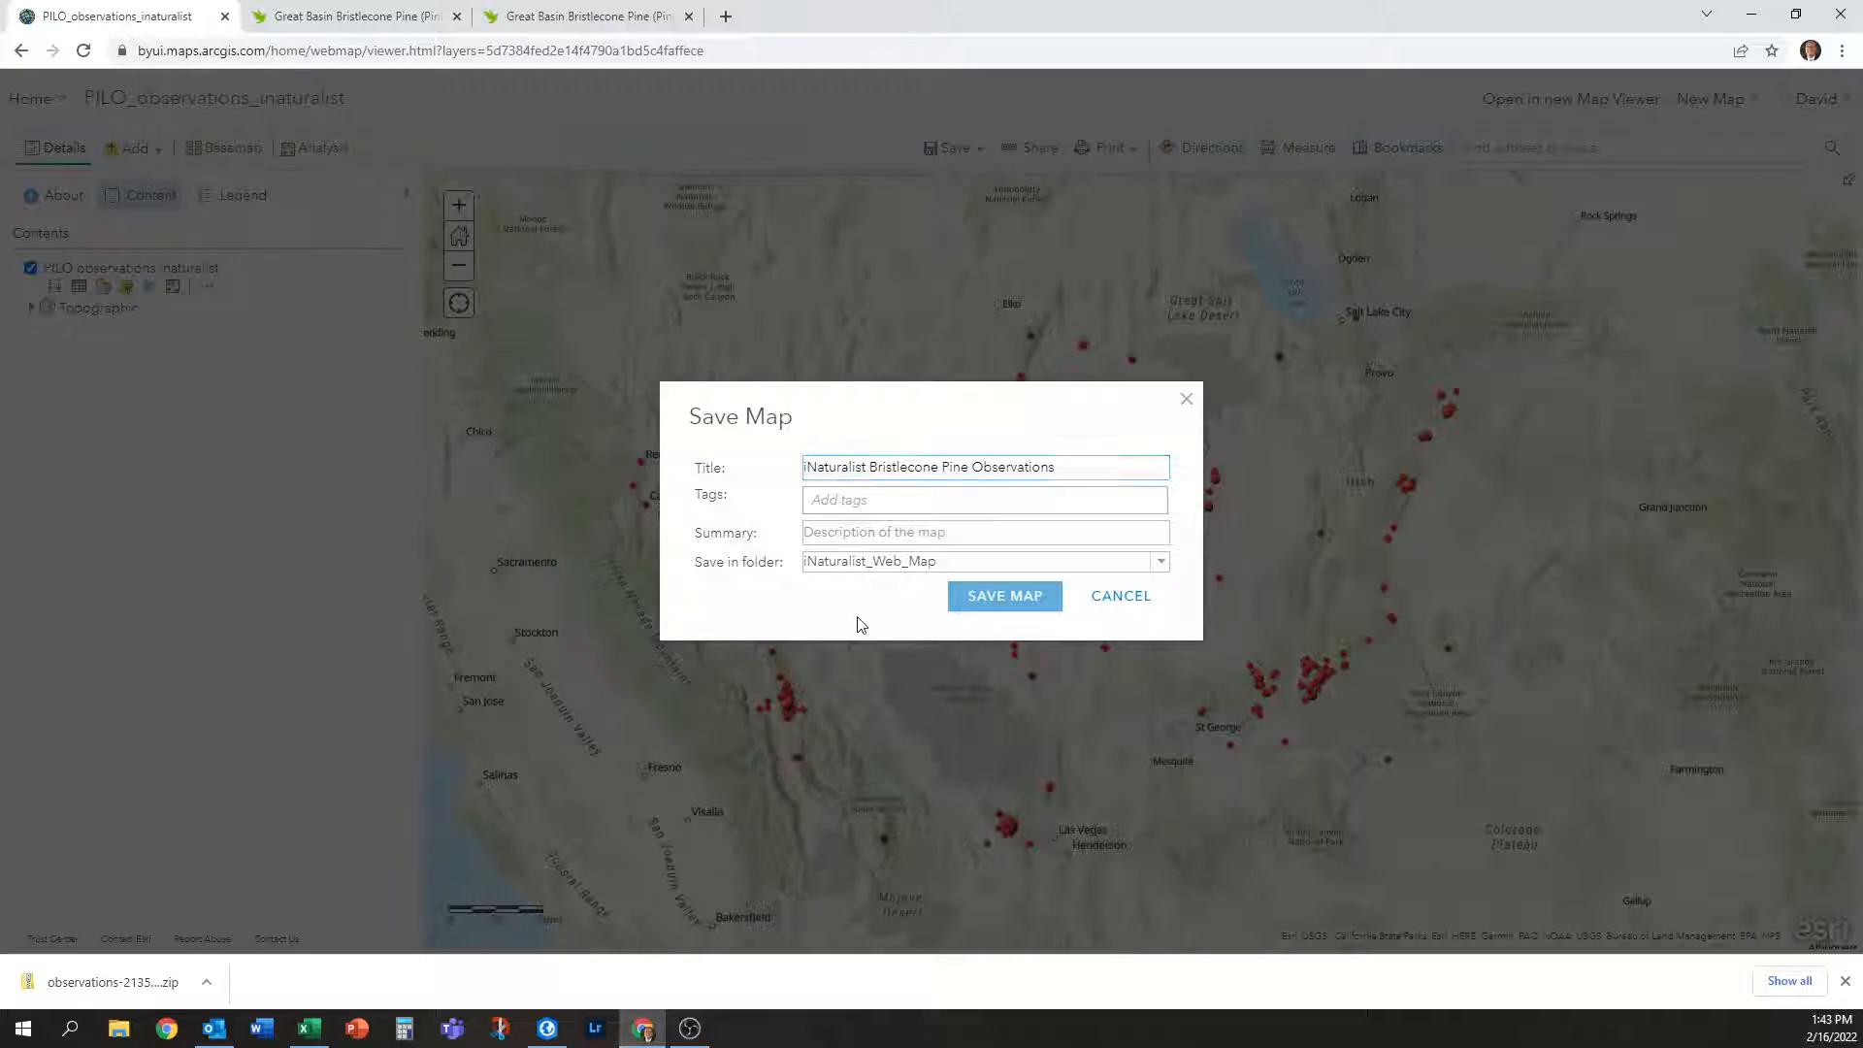
{"action": "left_click", "coordinate": [1022, 599]}
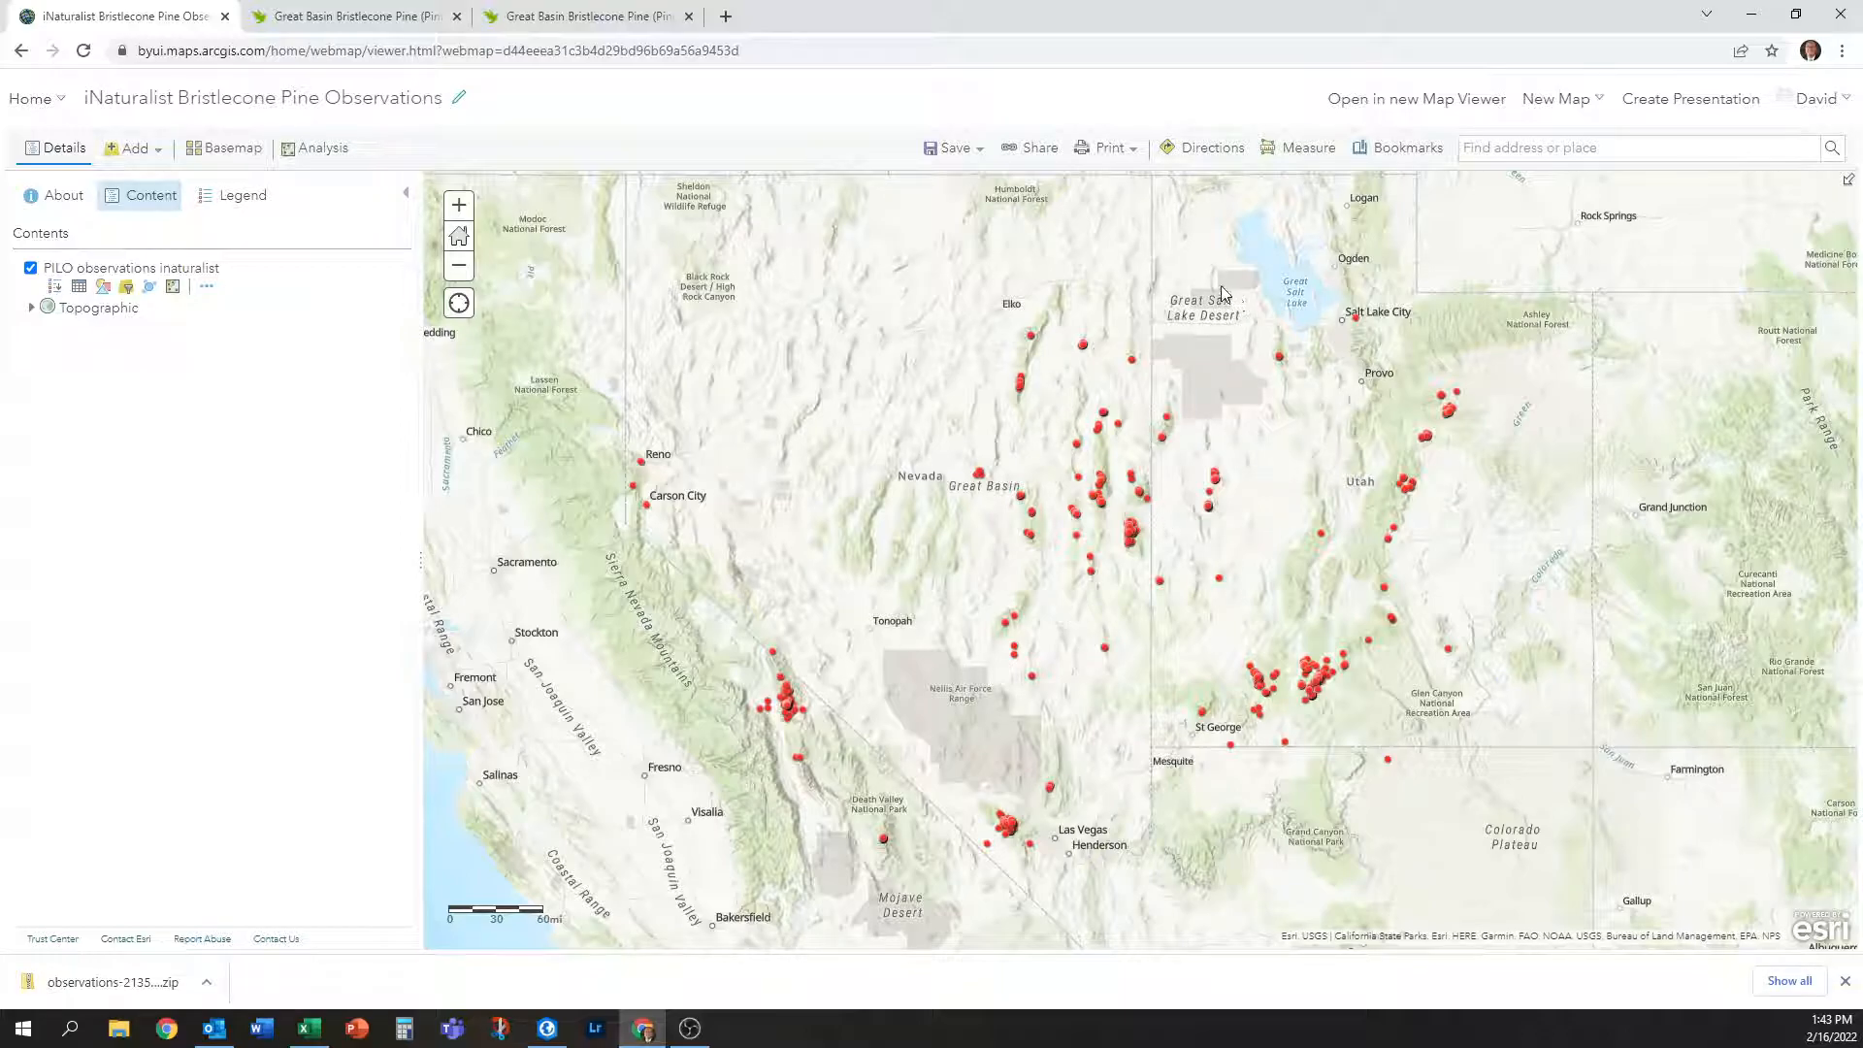
Create a Web AppBuilder app from the map, keeping its title and folder.
{"action": "left_click", "coordinate": [1034, 148]}
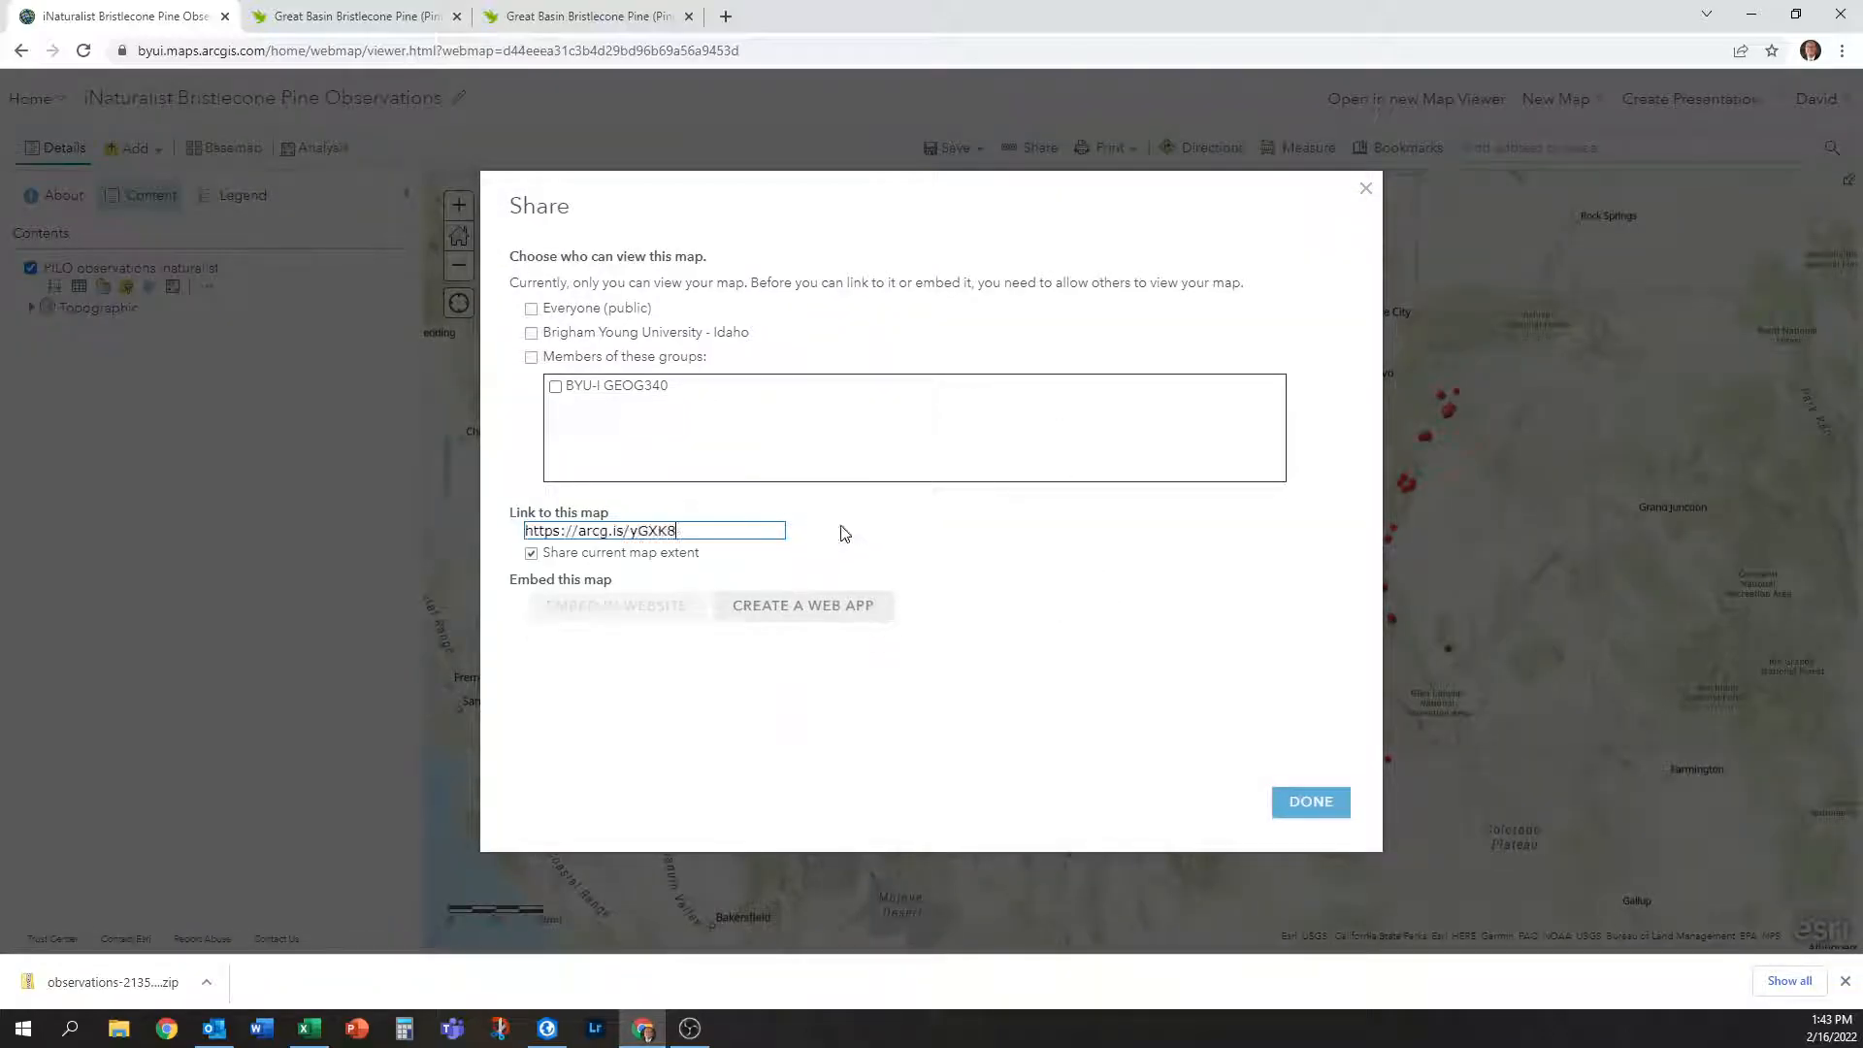
{"action": "left_click", "coordinate": [818, 611]}
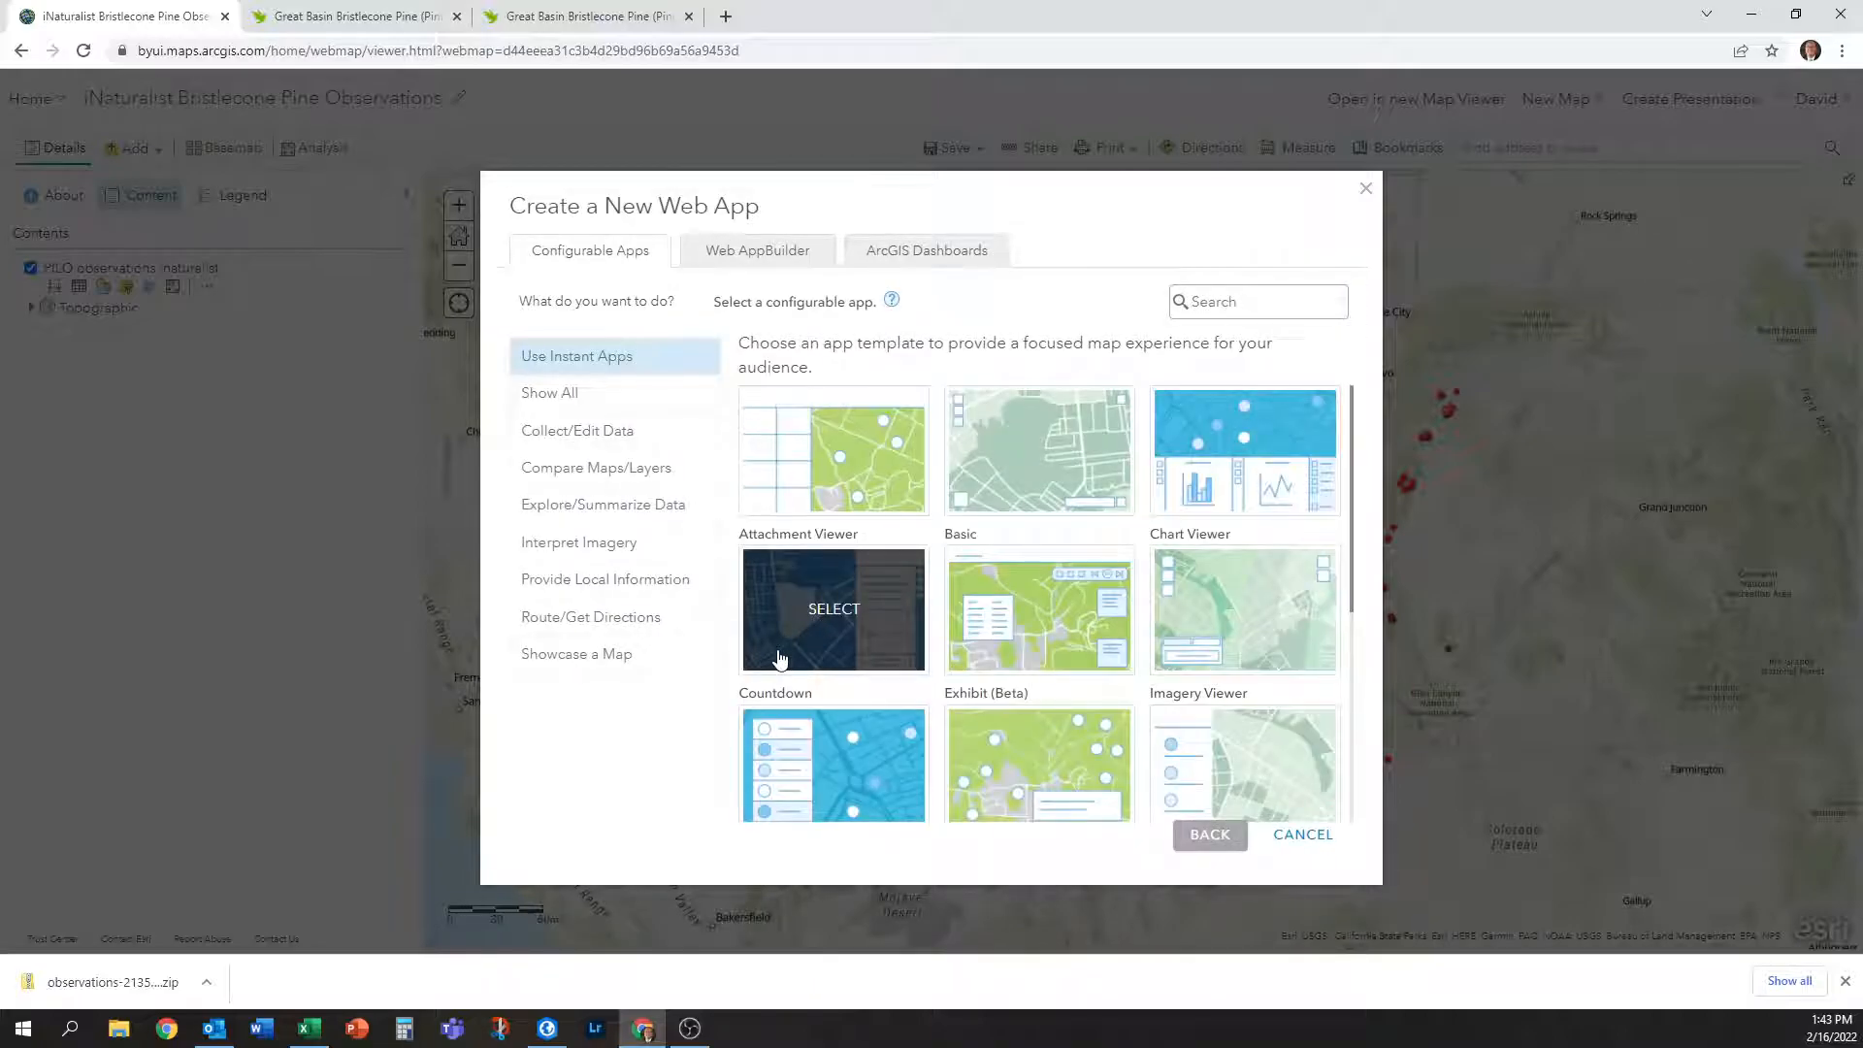
{"action": "left_click", "coordinate": [758, 254]}
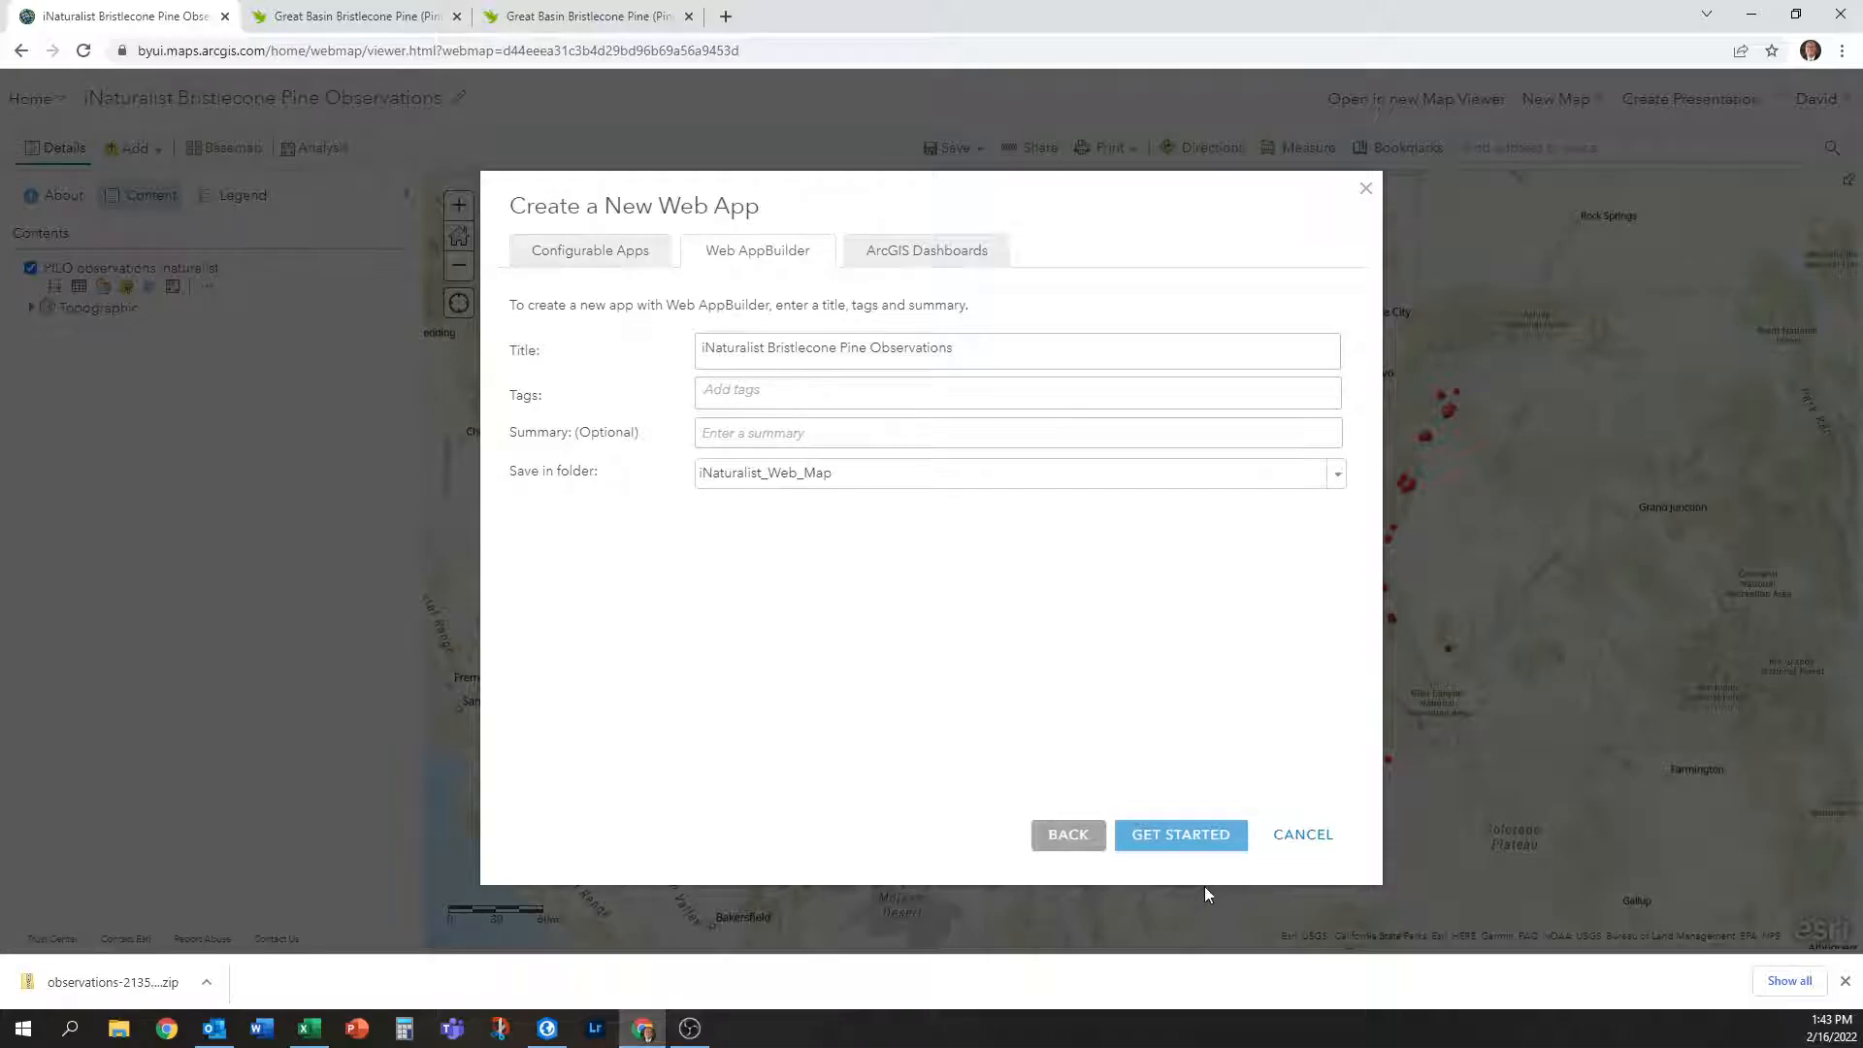
{"action": "left_click", "coordinate": [1168, 836]}
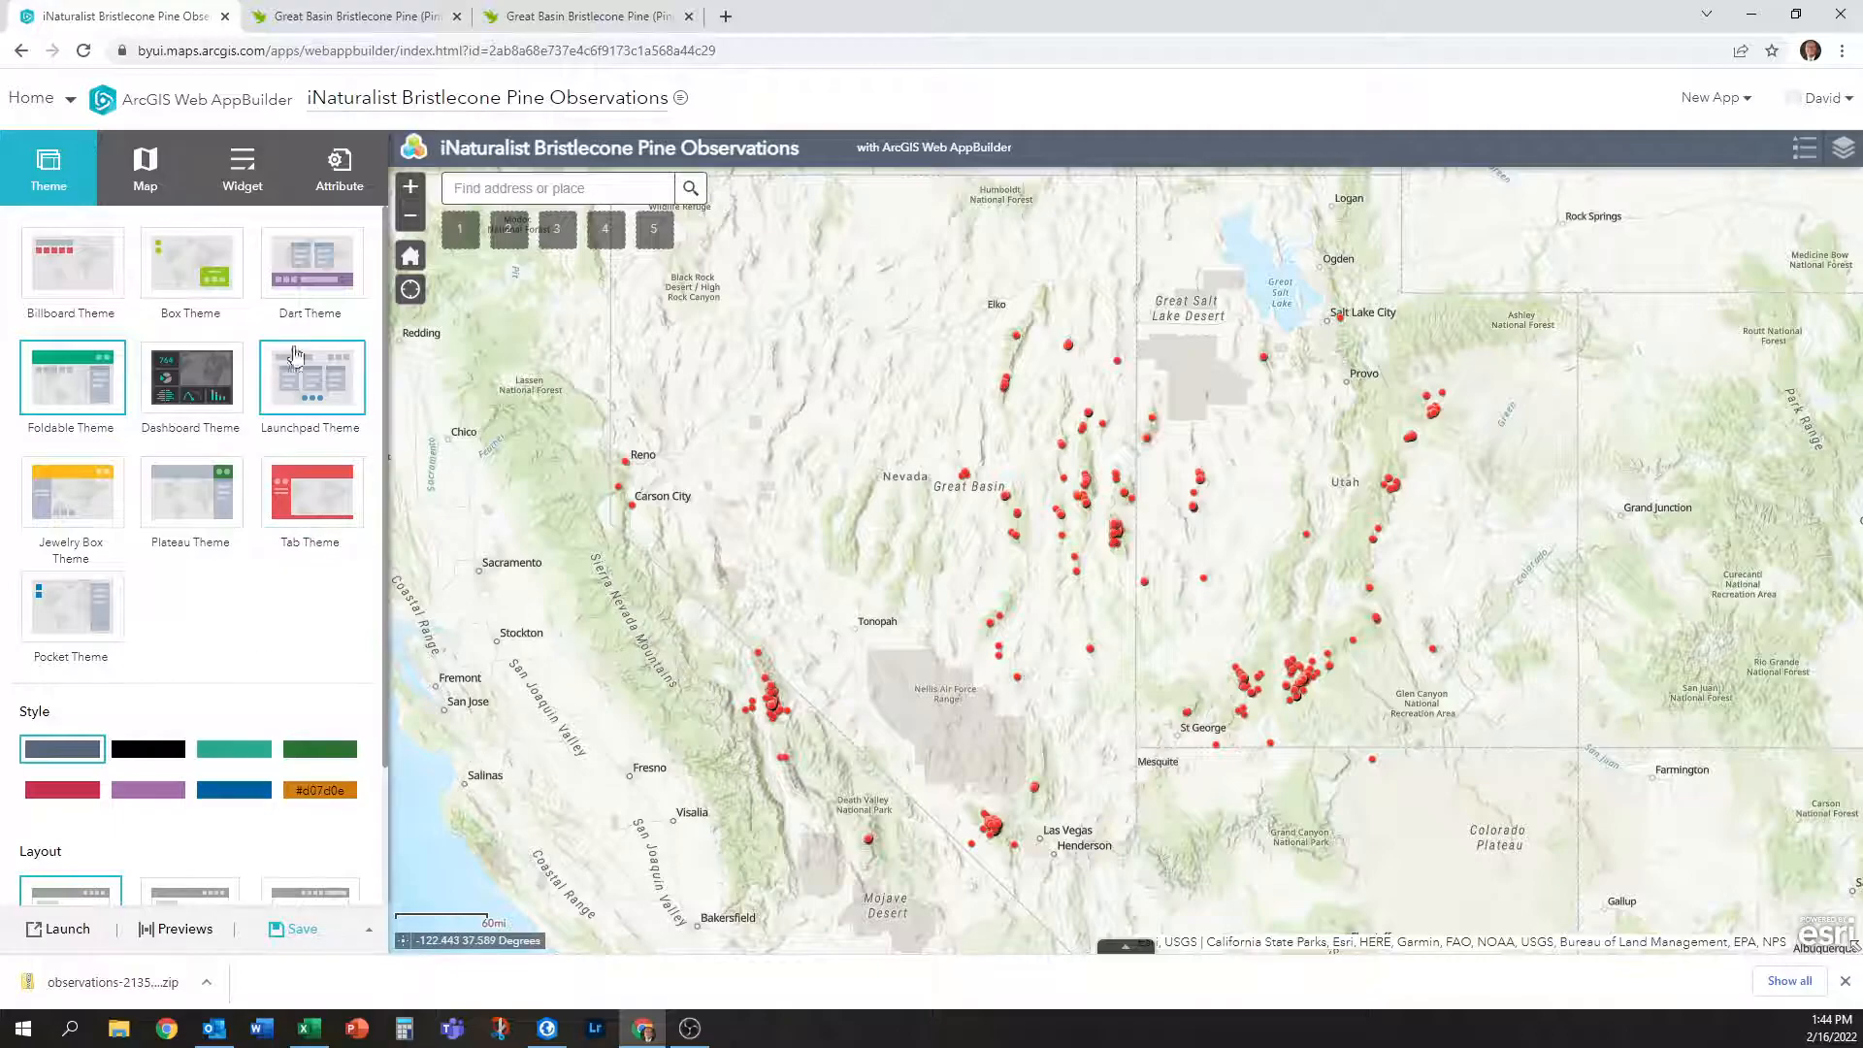
Give the app the blue theme style and preview the first three widget layouts.
{"action": "scroll", "coordinate": [268, 605], "scroll_direction": "down", "scroll_amount": 2}
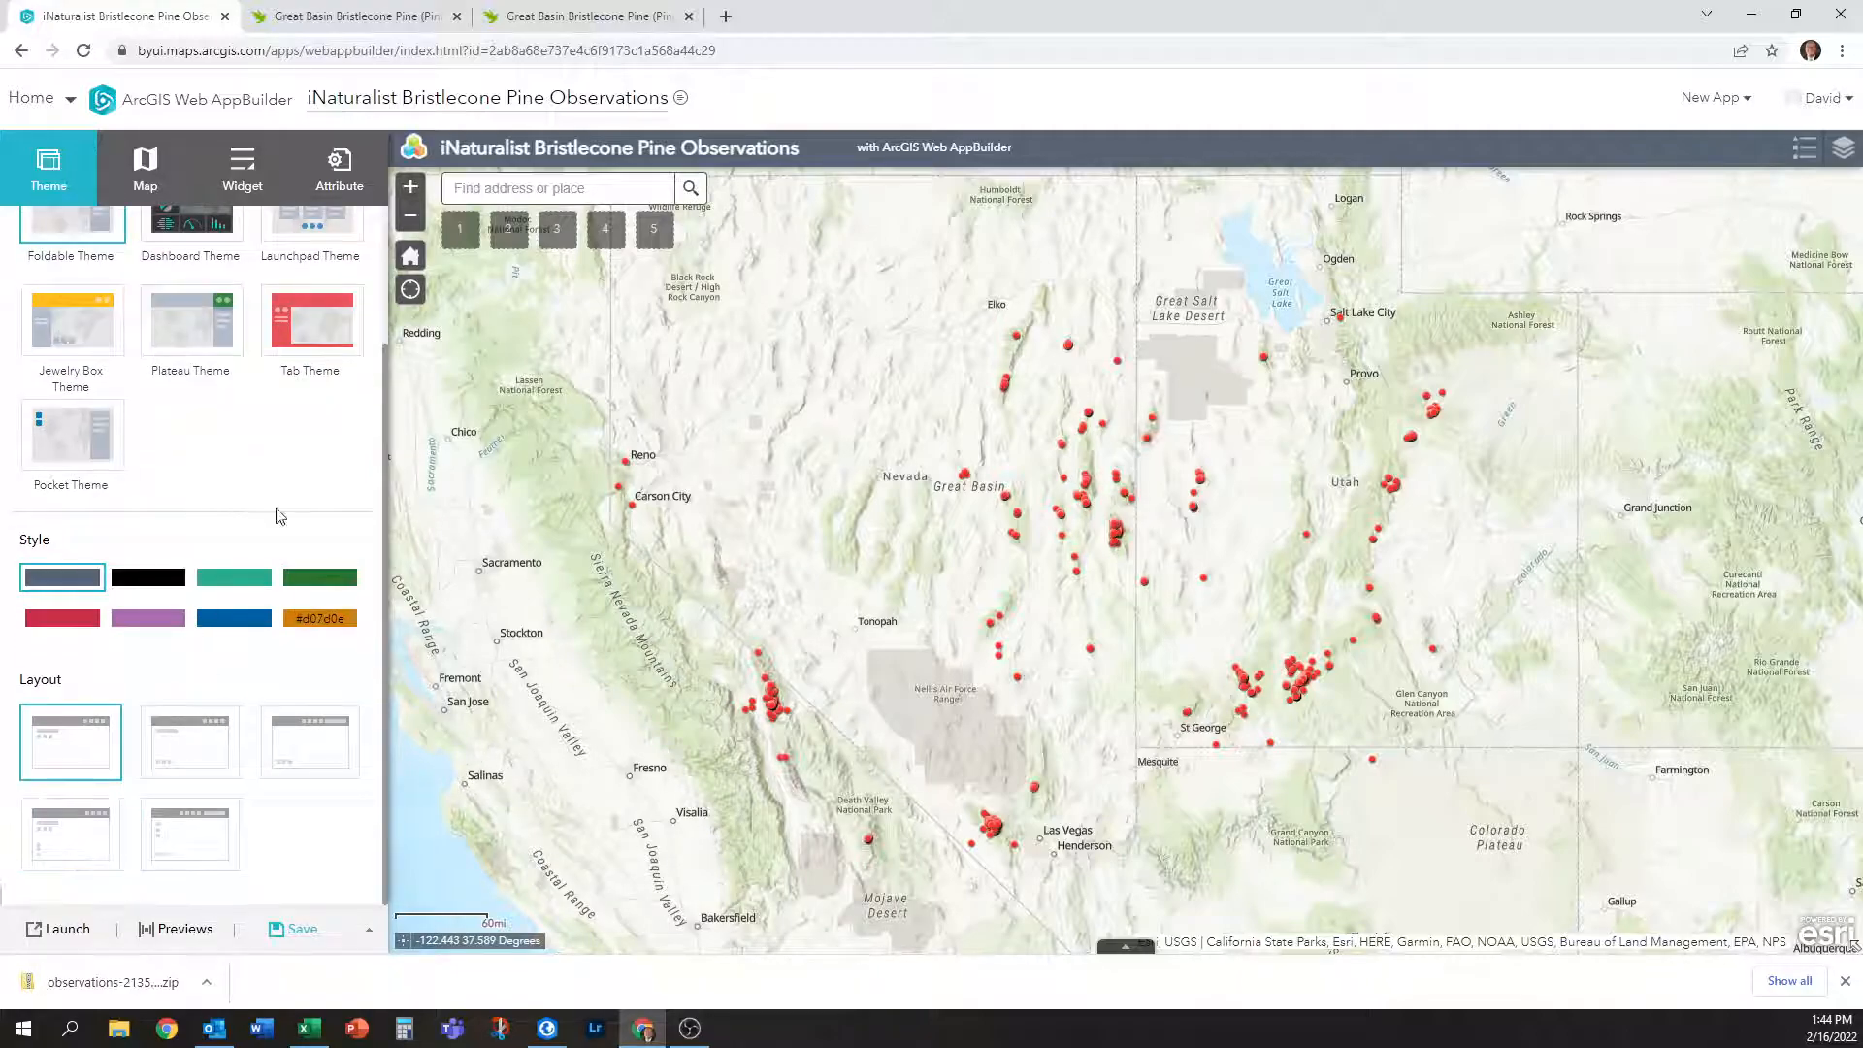
{"action": "left_click", "coordinate": [243, 631]}
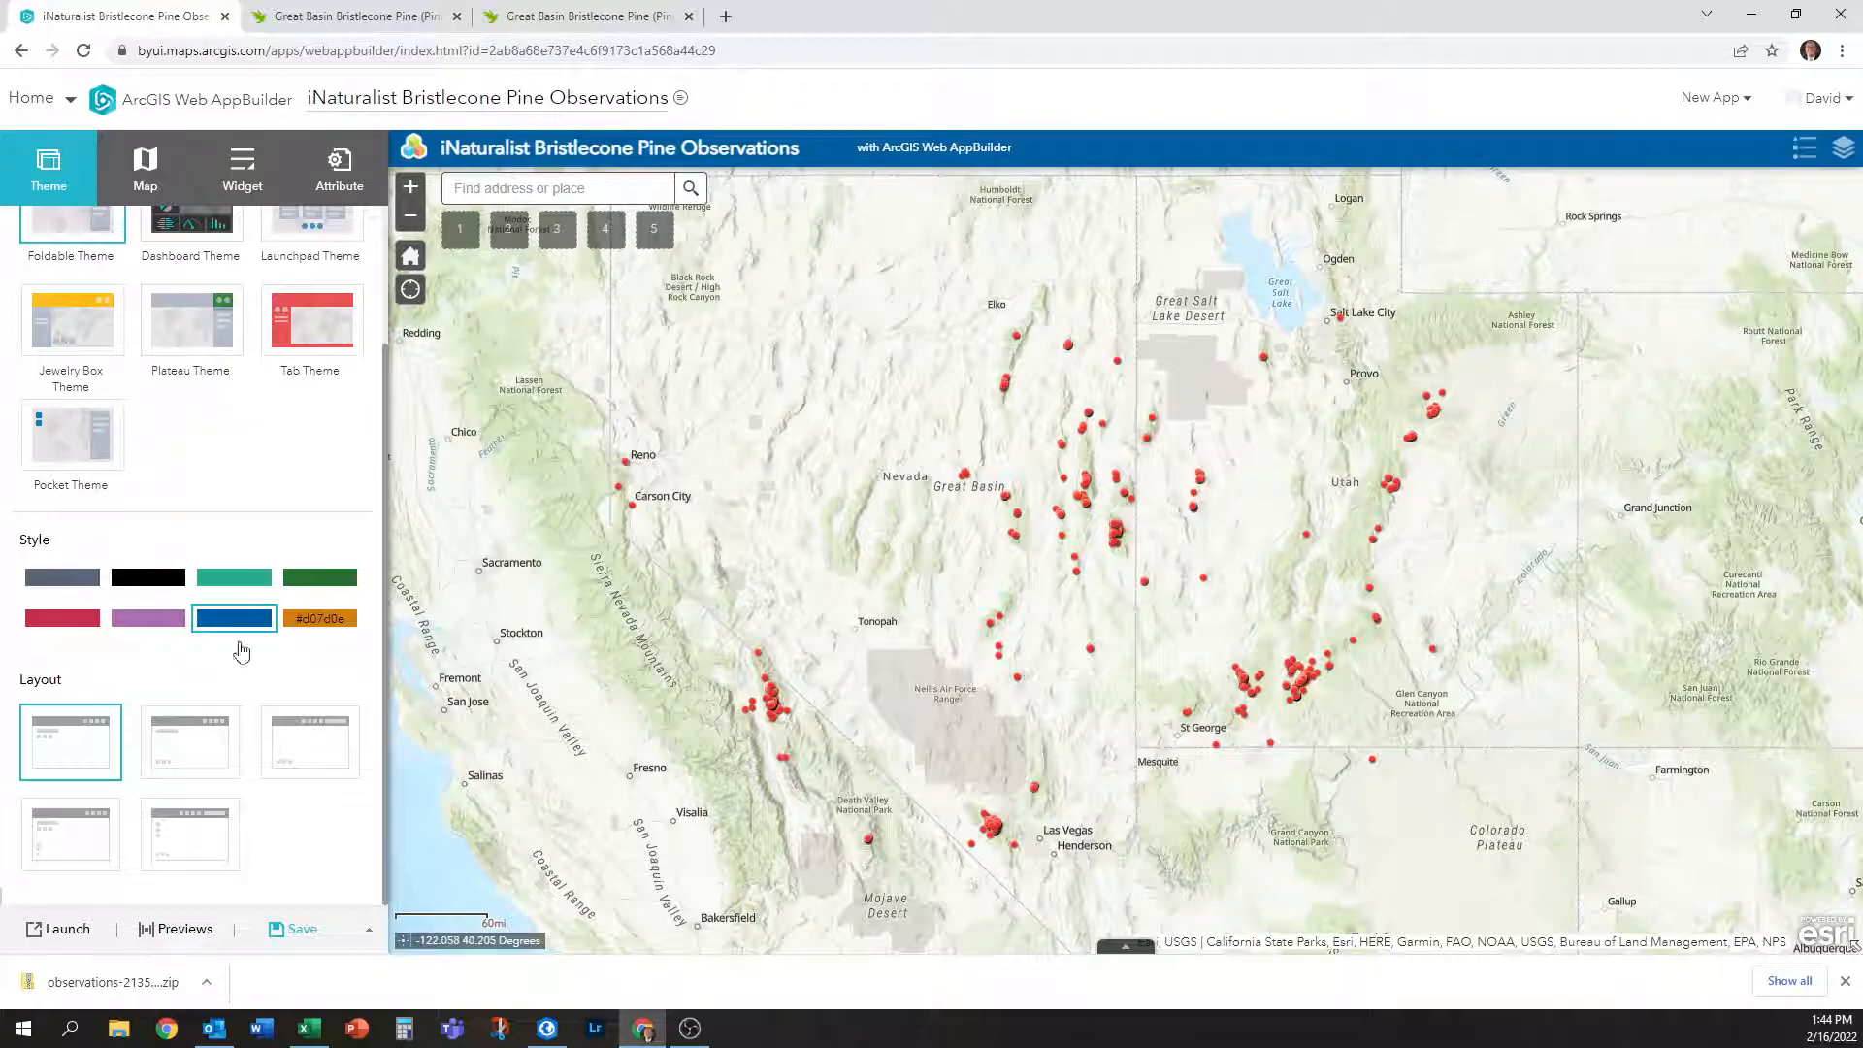
{"action": "left_click", "coordinate": [194, 767]}
{"action": "left_click", "coordinate": [324, 765]}
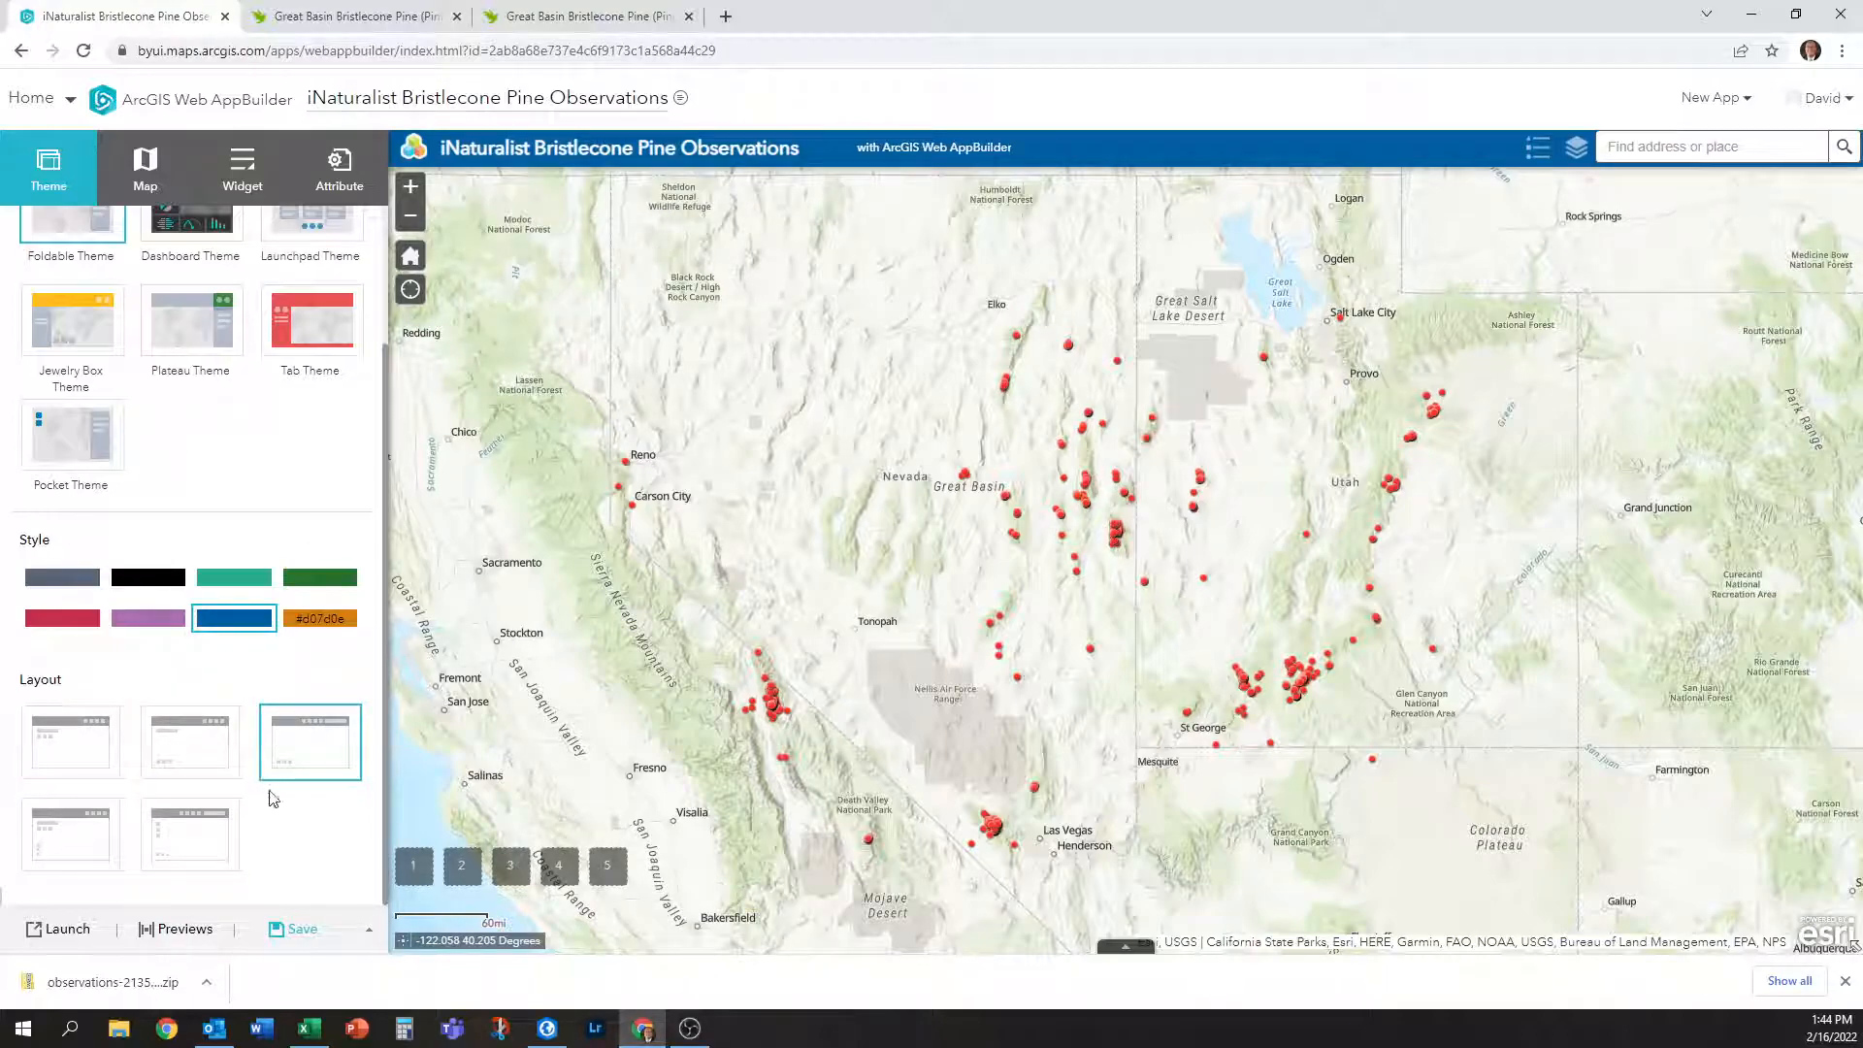
{"action": "left_click", "coordinate": [97, 774]}
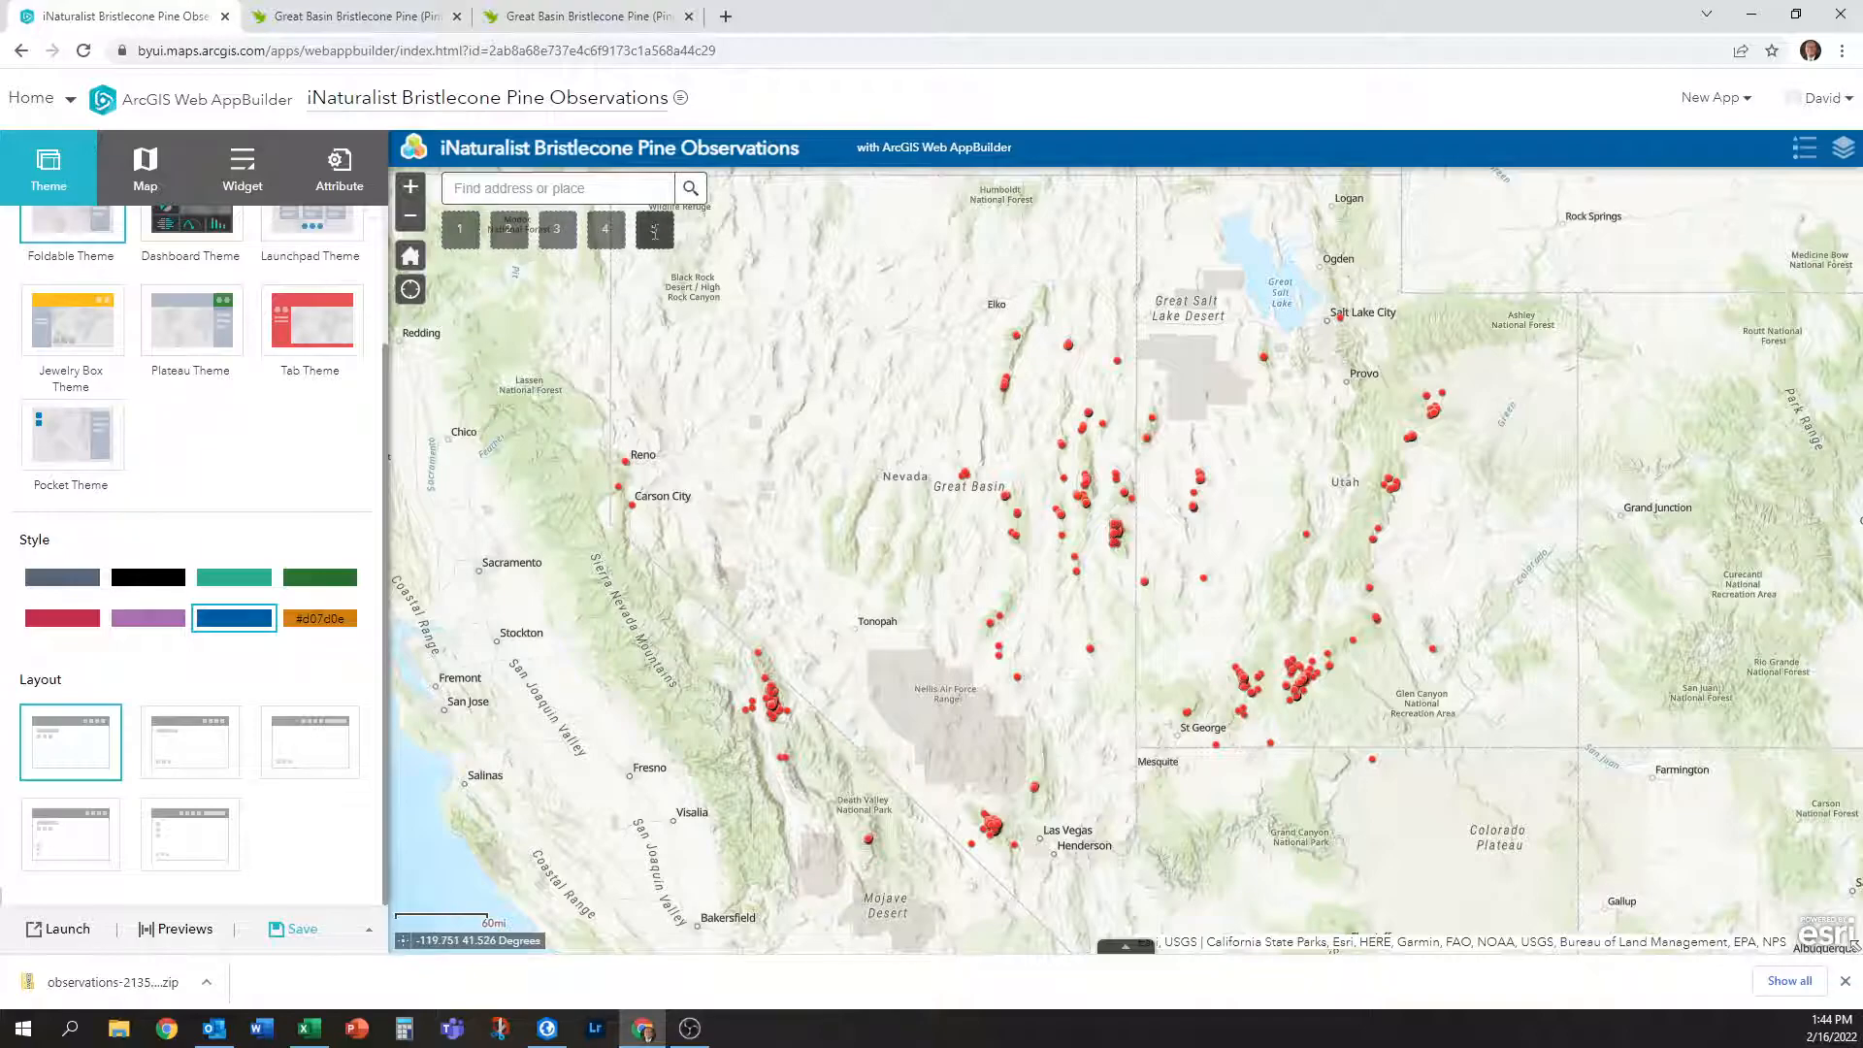
Settle on the second layout with bottom-left widget placeholders, then view the Map settings.
{"action": "right_click", "coordinate": [449, 242]}
{"action": "left_click", "coordinate": [724, 165]}
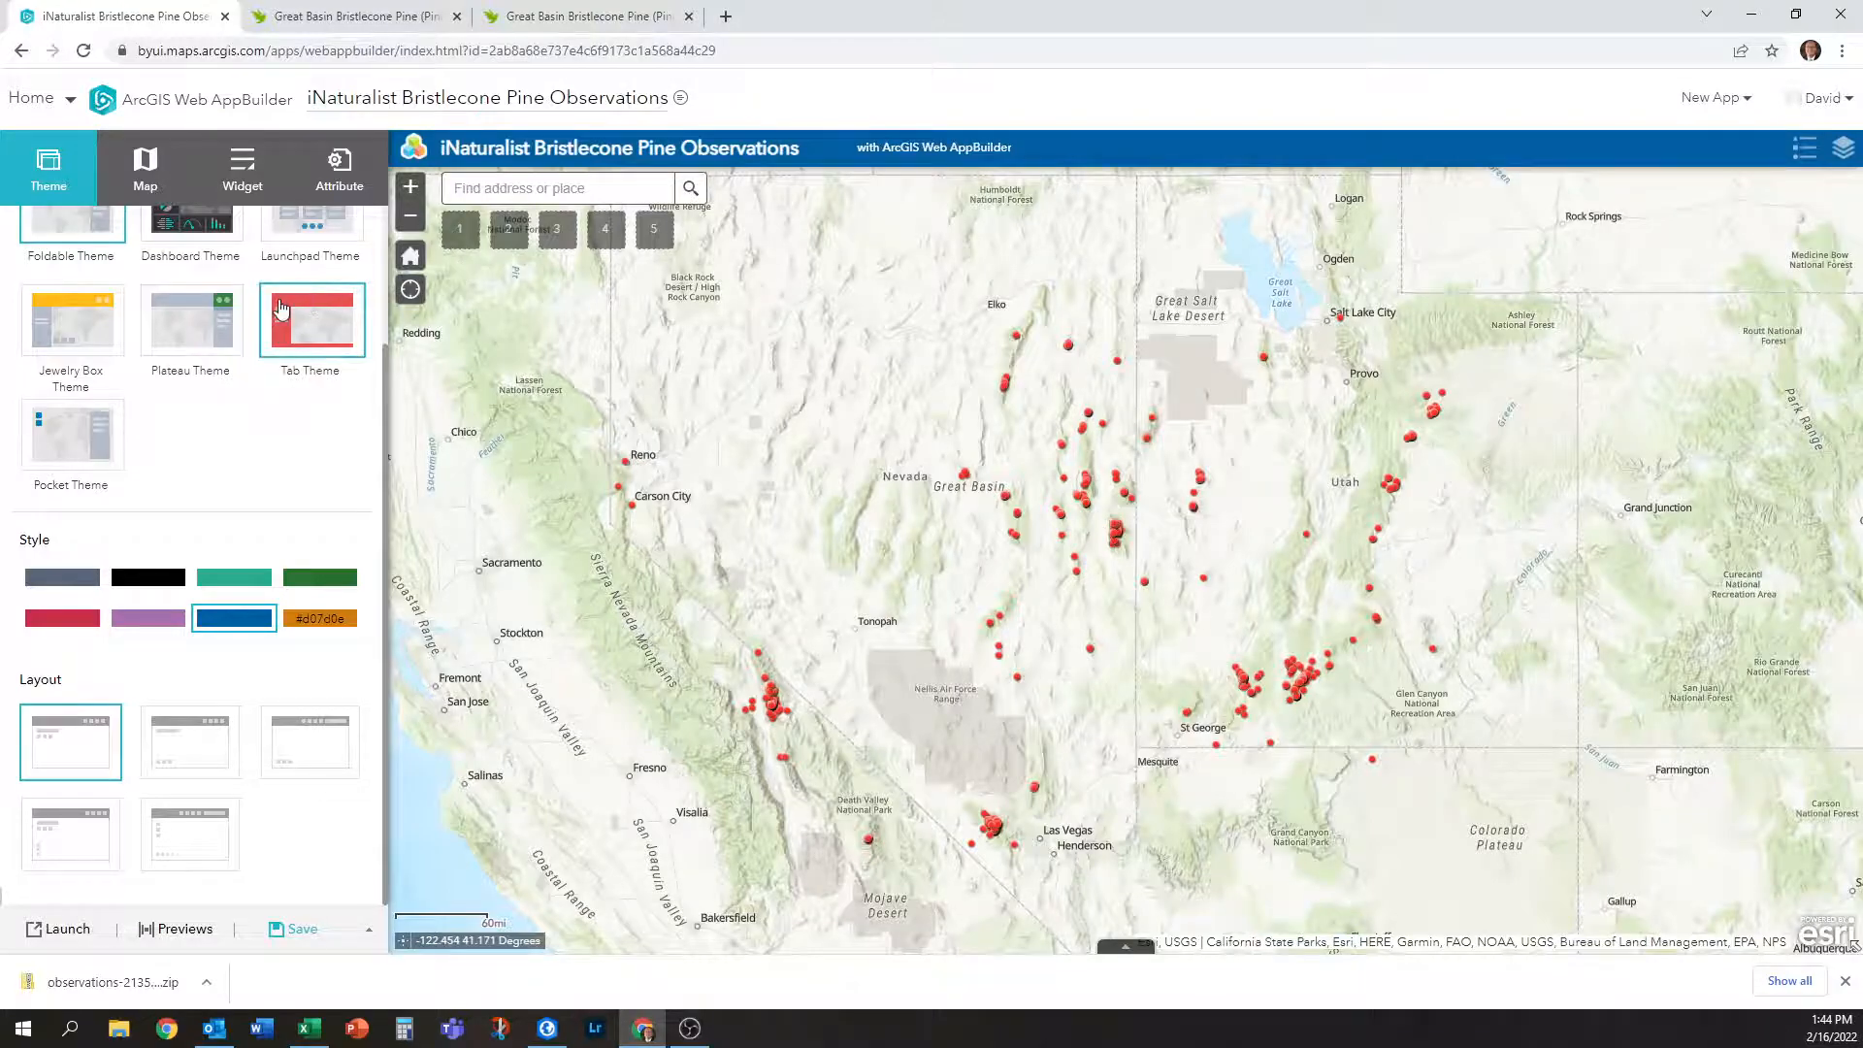
{"action": "left_click", "coordinate": [197, 840]}
{"action": "left_click", "coordinate": [62, 854]}
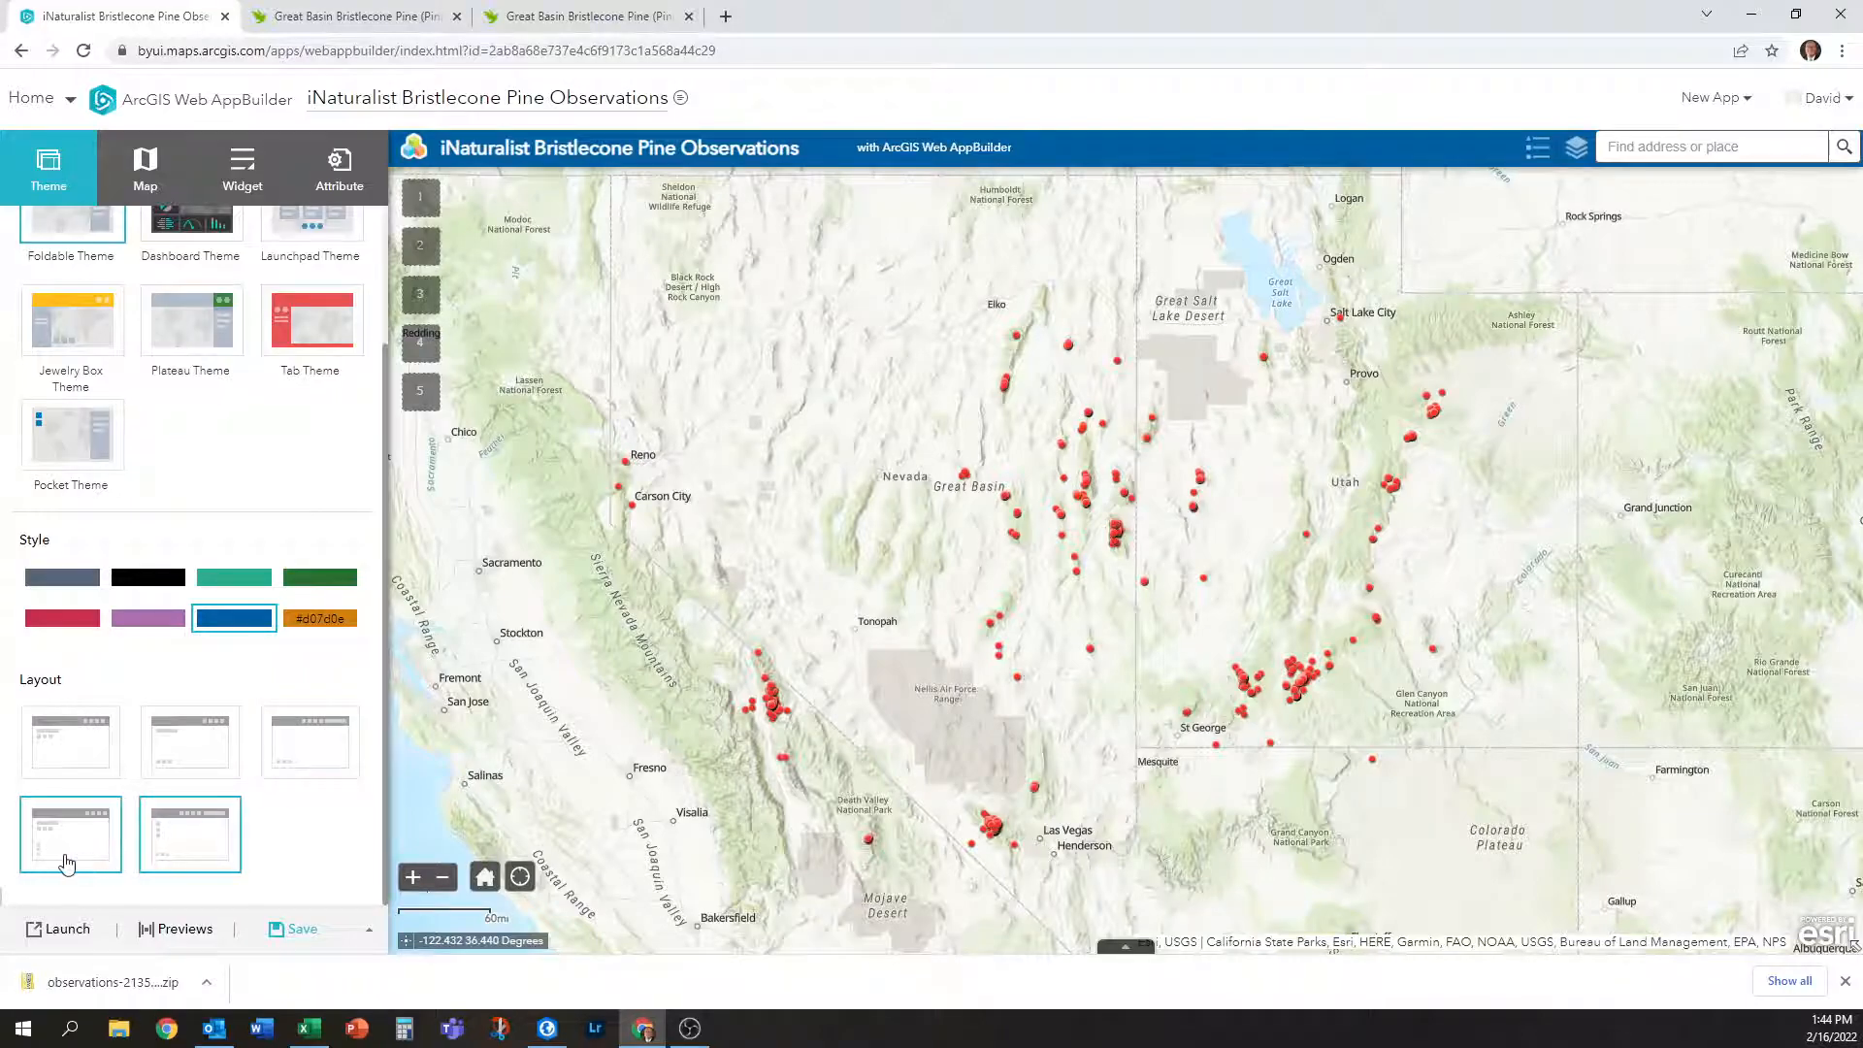
{"action": "left_click", "coordinate": [197, 759]}
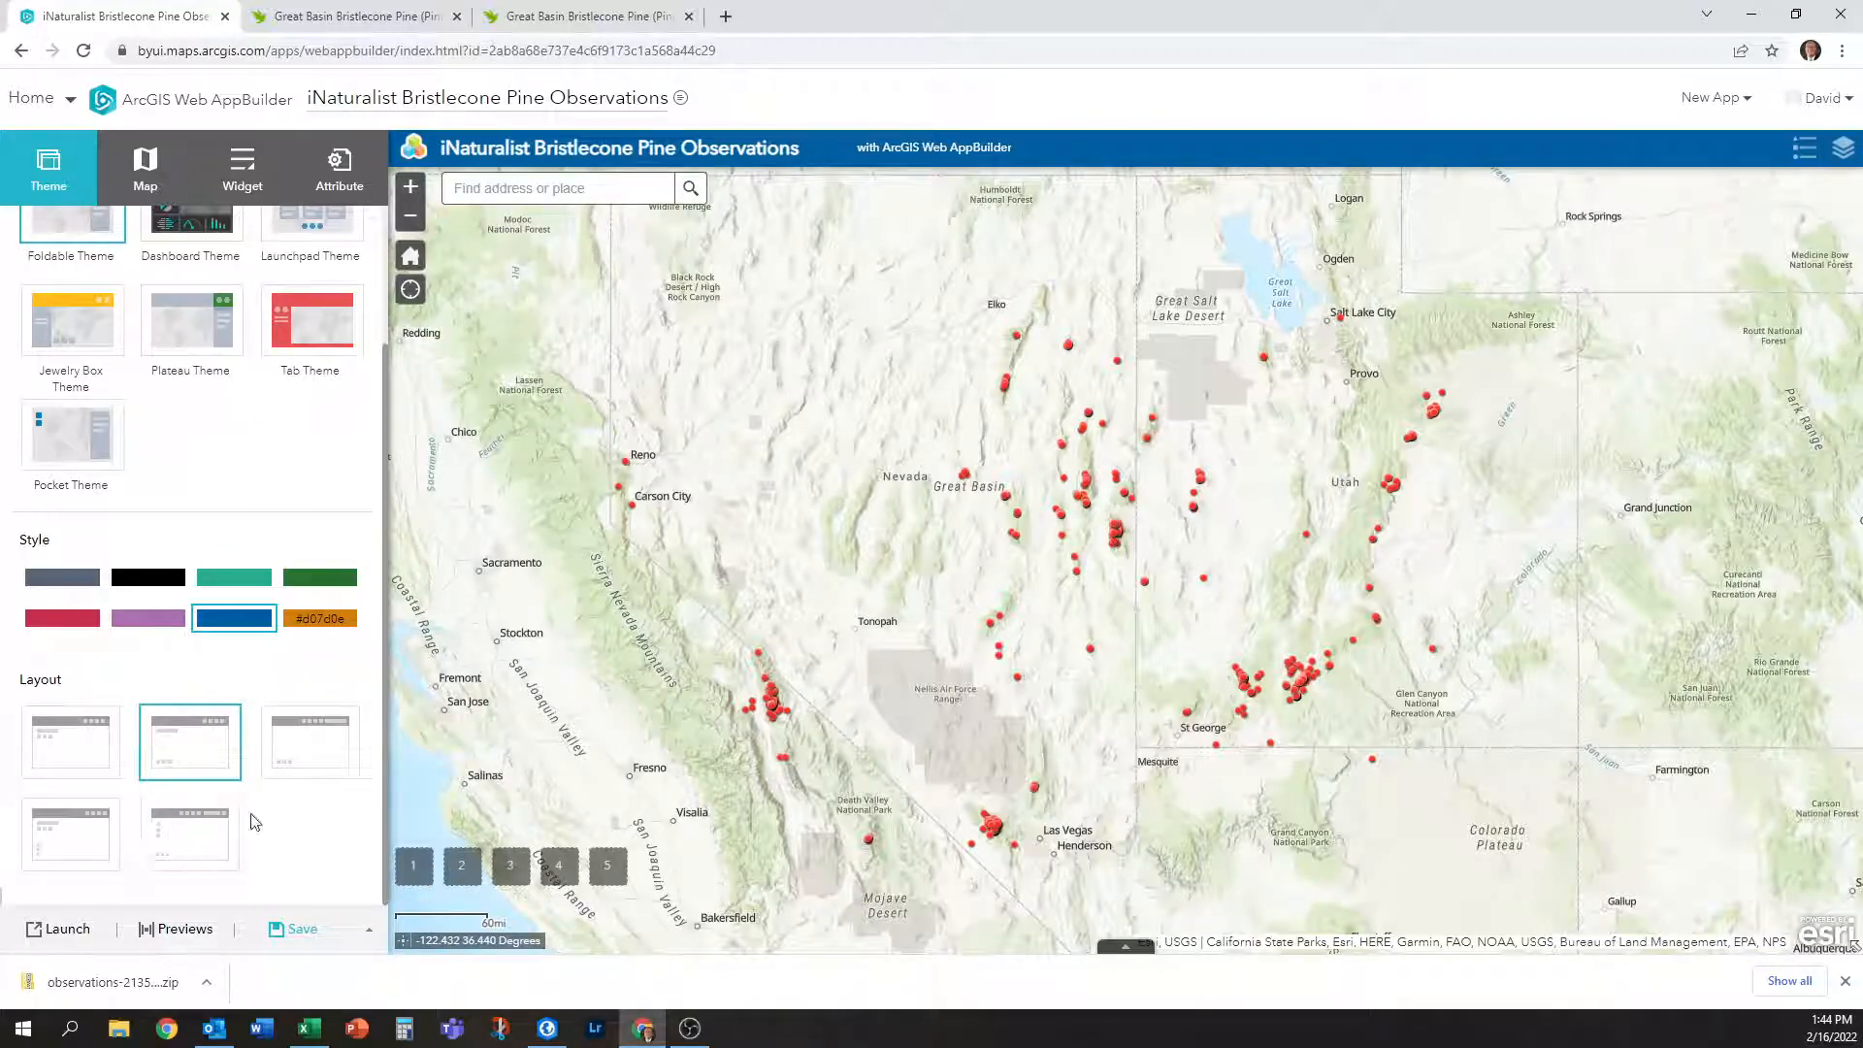
{"action": "left_click", "coordinate": [80, 756]}
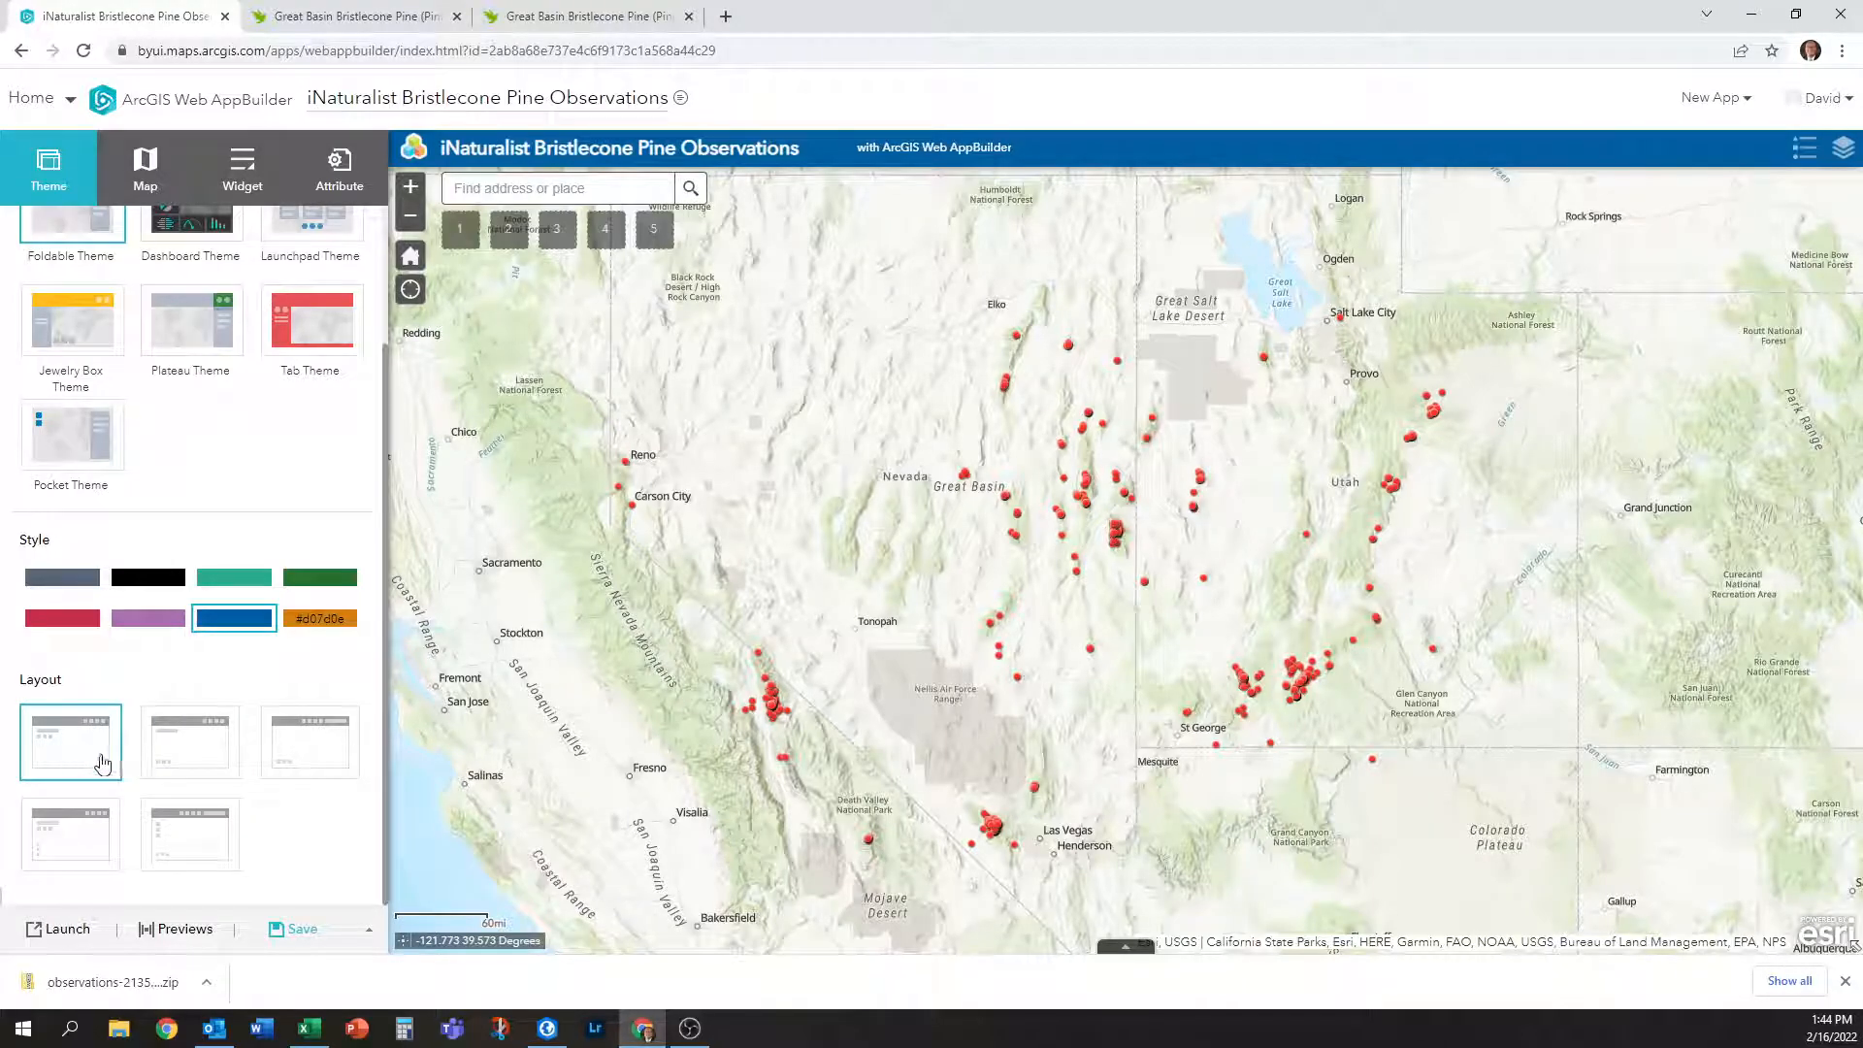
{"action": "left_click", "coordinate": [60, 843]}
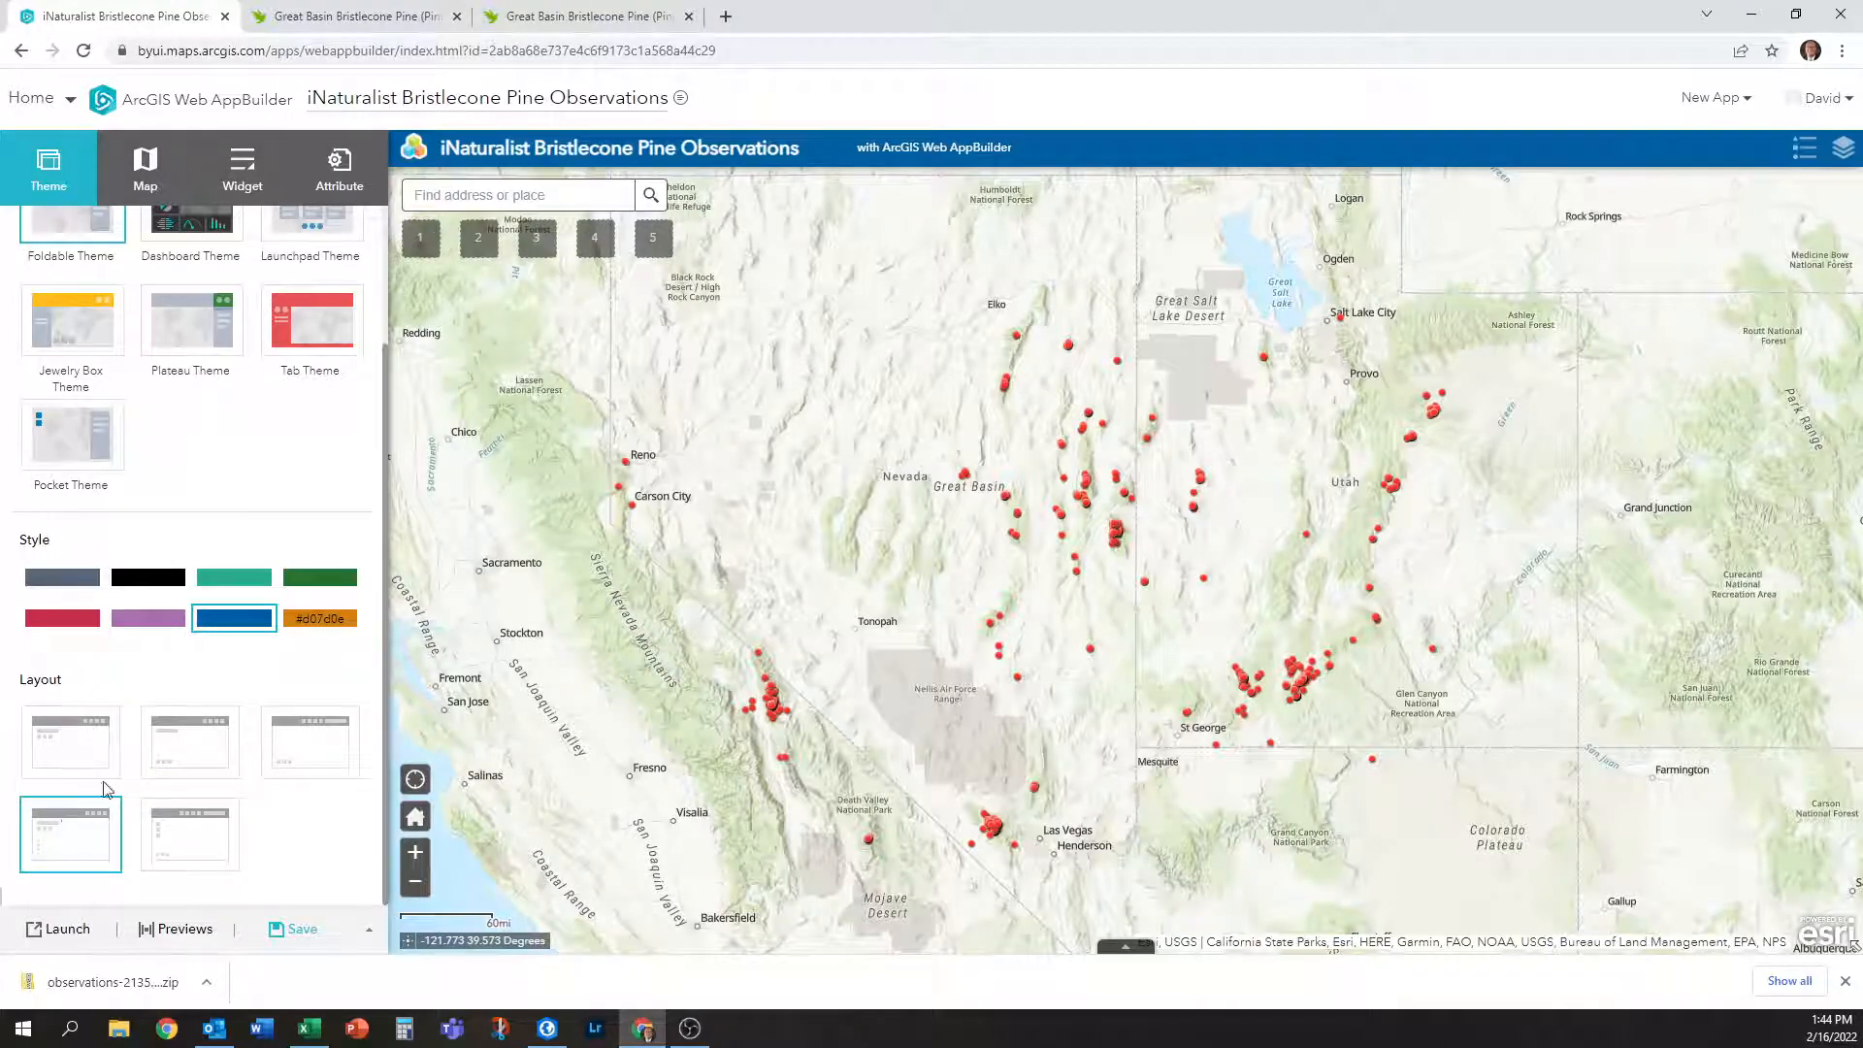
{"action": "left_click", "coordinate": [179, 758]}
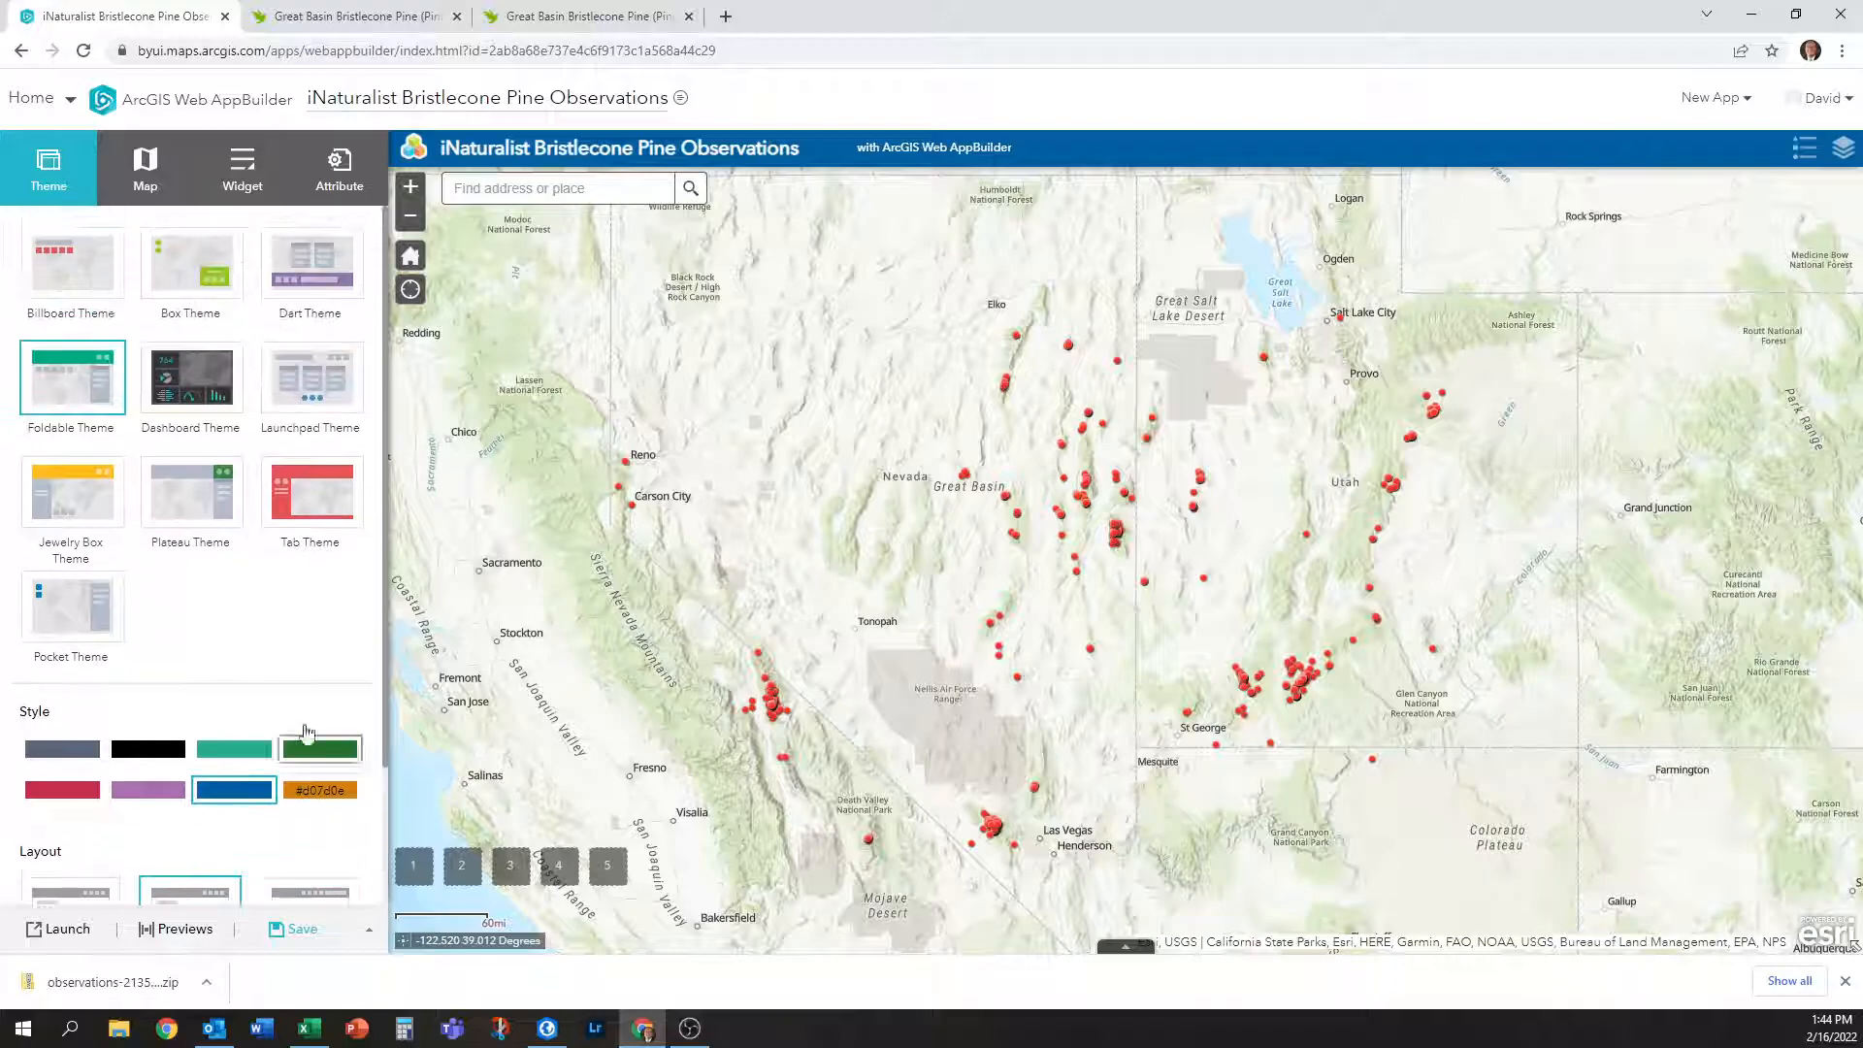
{"action": "left_click", "coordinate": [145, 167]}
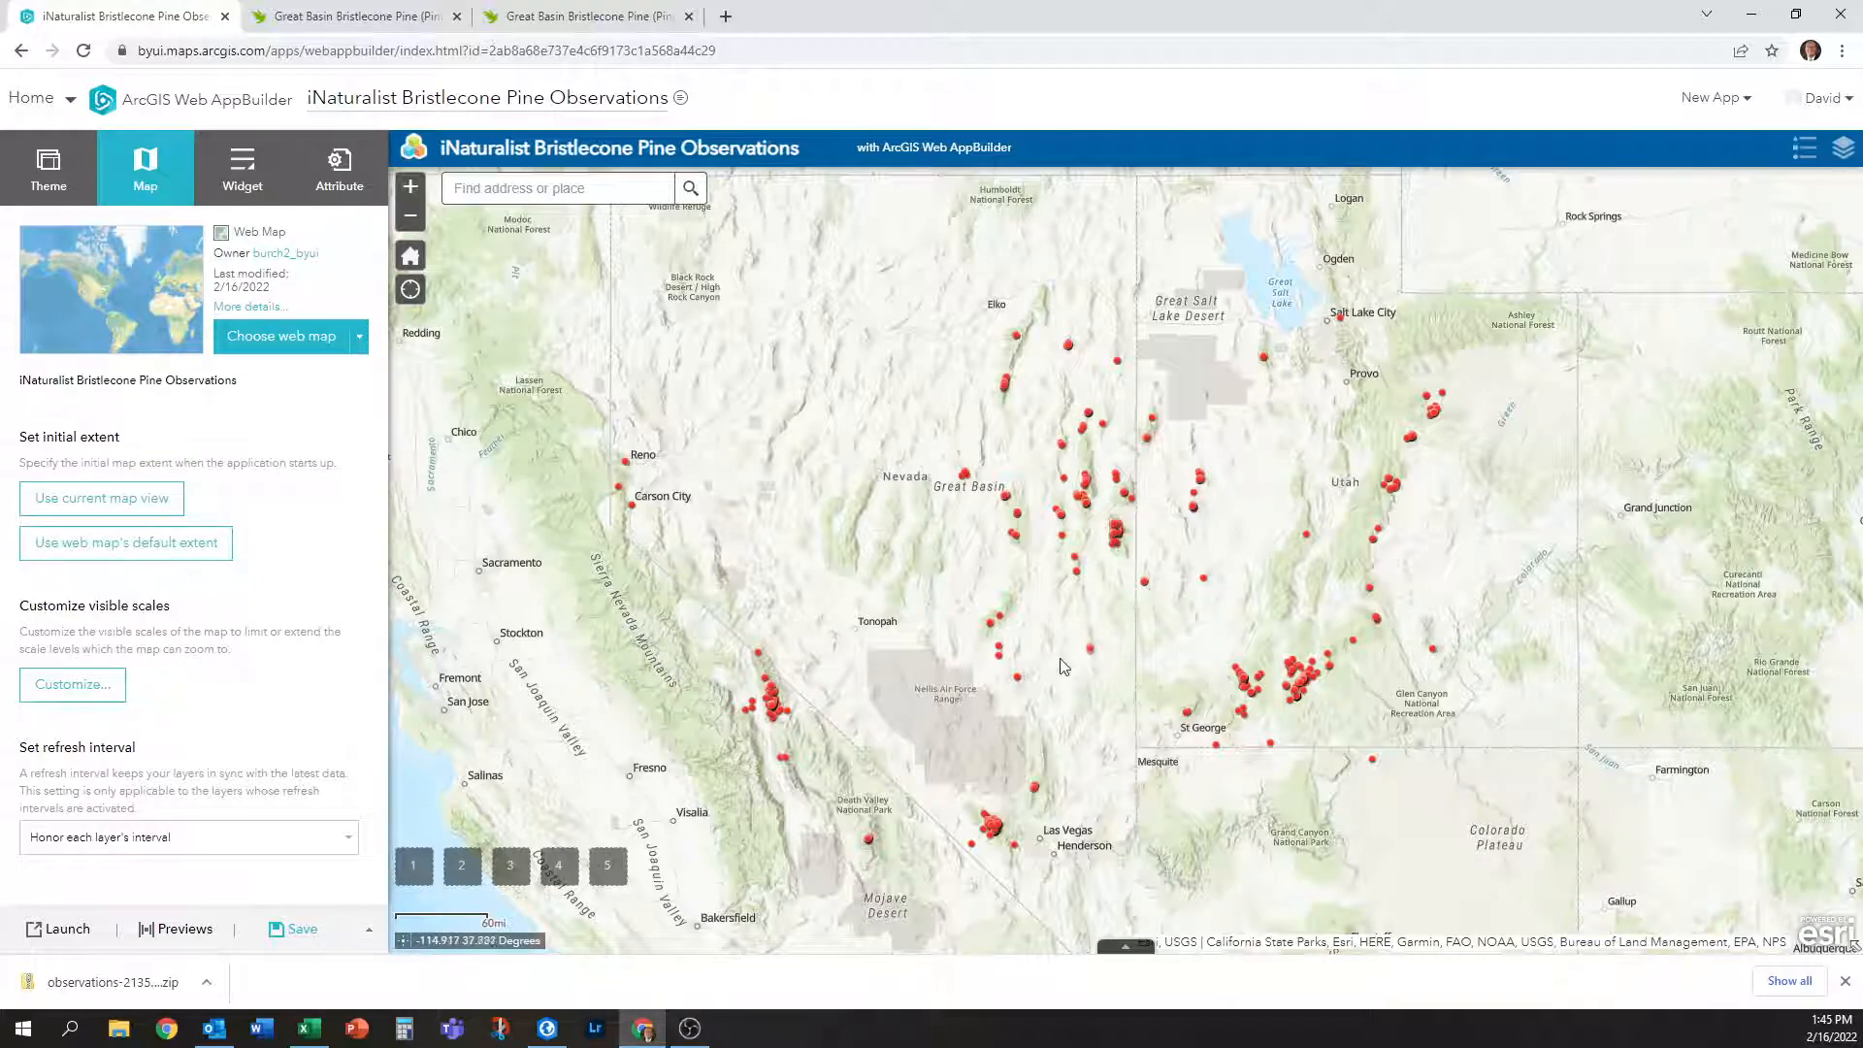
Recentre and zoom the map on the Great Basin observations, then save the app.
{"action": "left_click_drag", "start_coordinate": [1069, 644], "coordinate": [1079, 591]}
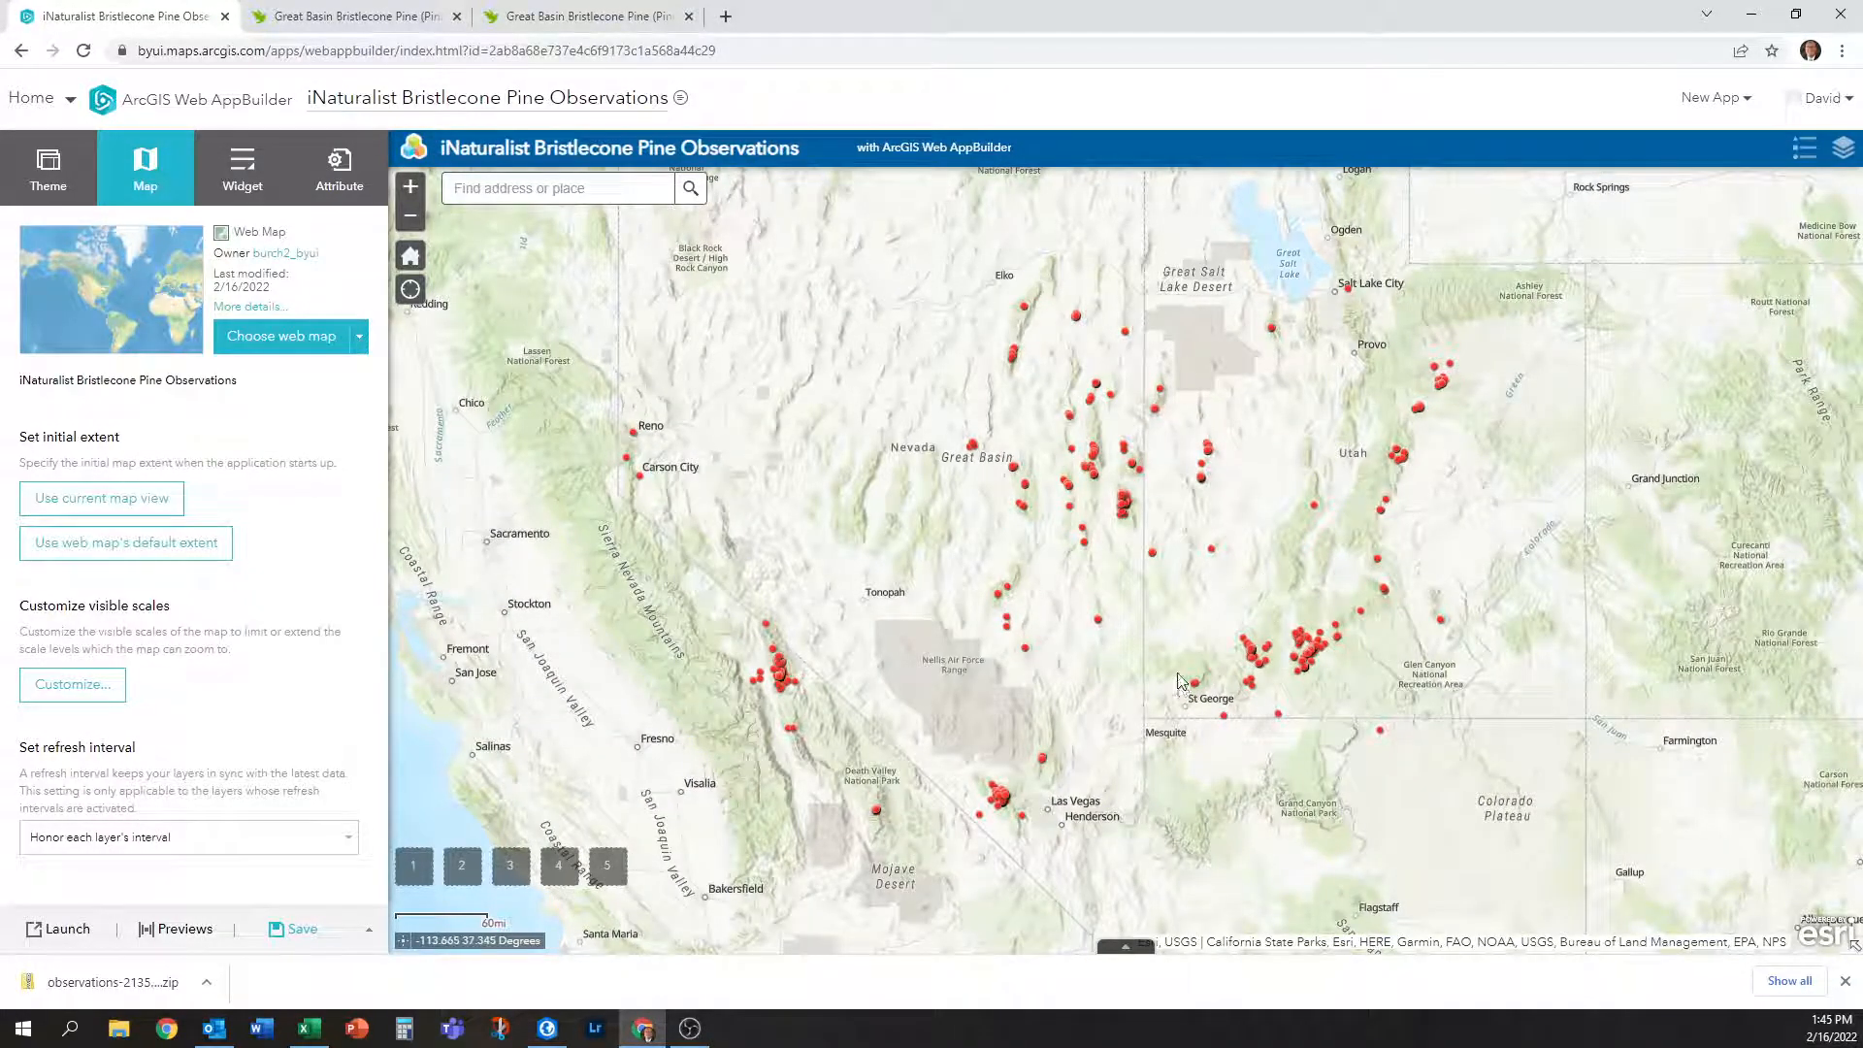
{"action": "scroll", "coordinate": [1137, 569], "scroll_direction": "down", "scroll_amount": 3}
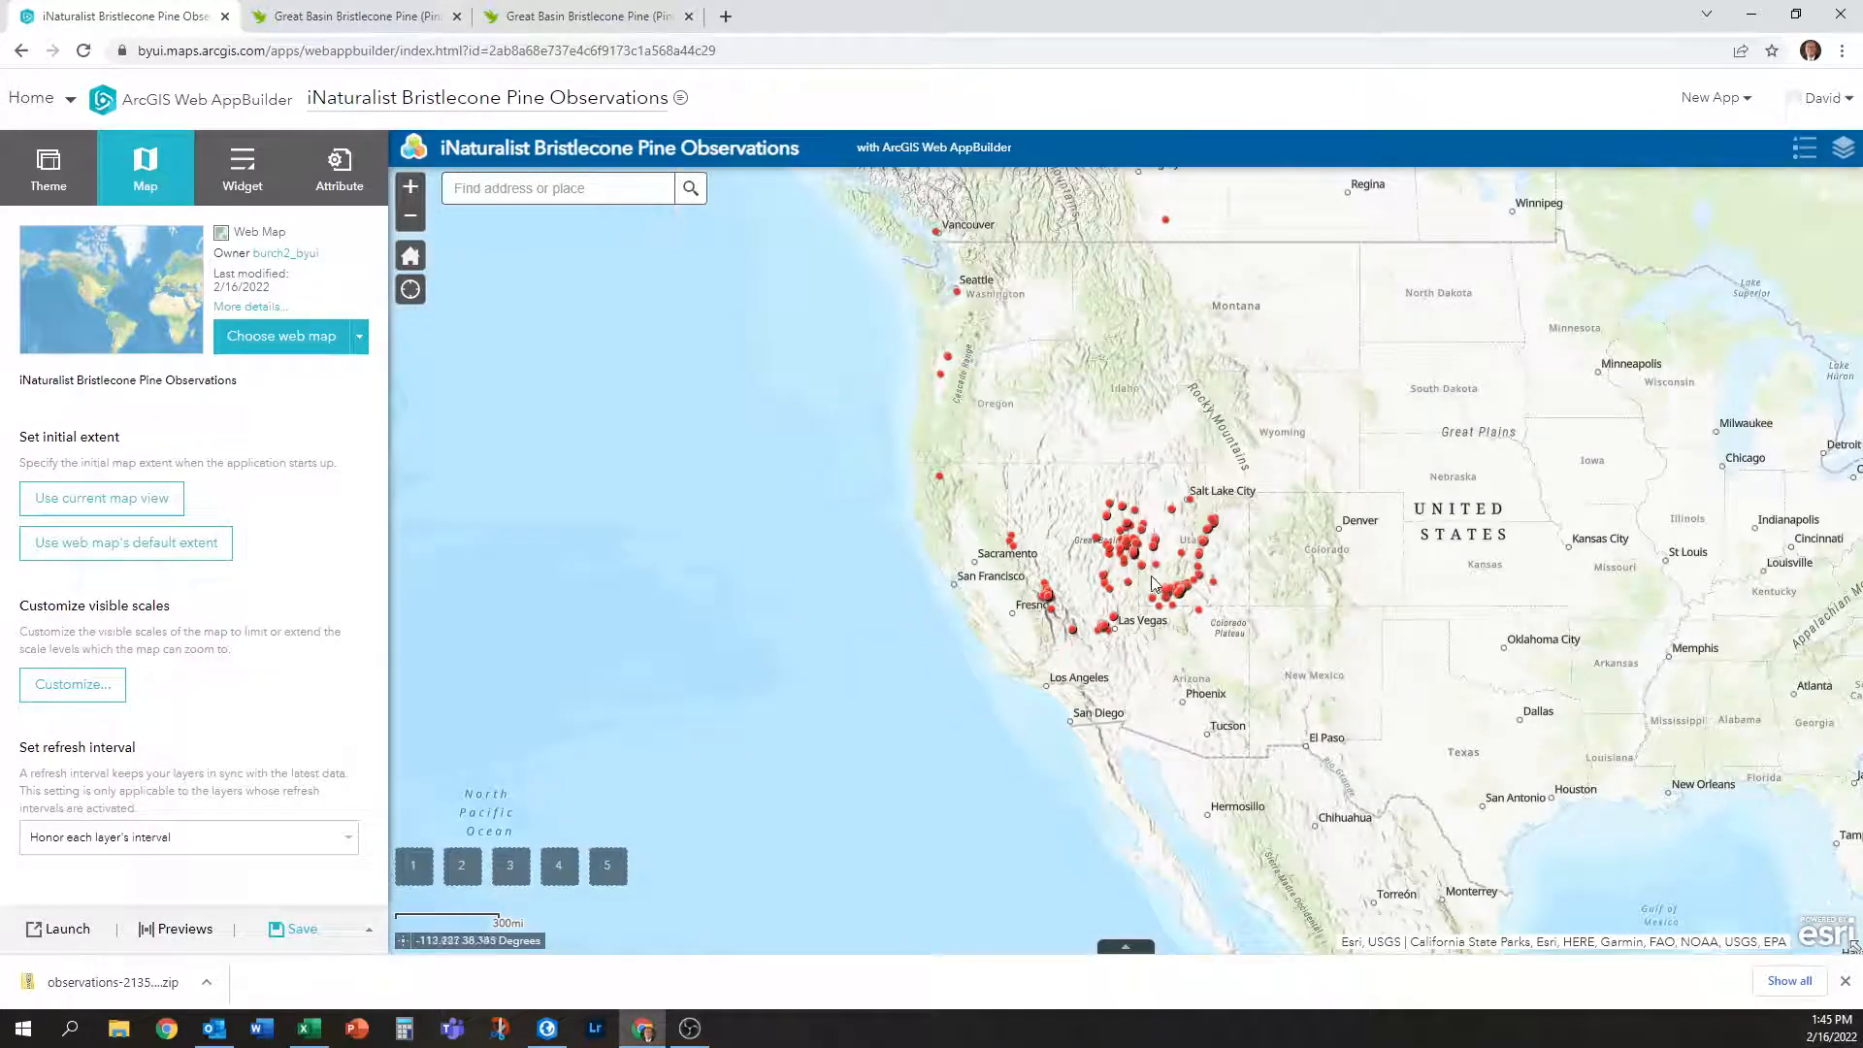
{"action": "scroll", "coordinate": [1121, 571], "scroll_direction": "up", "scroll_amount": 2}
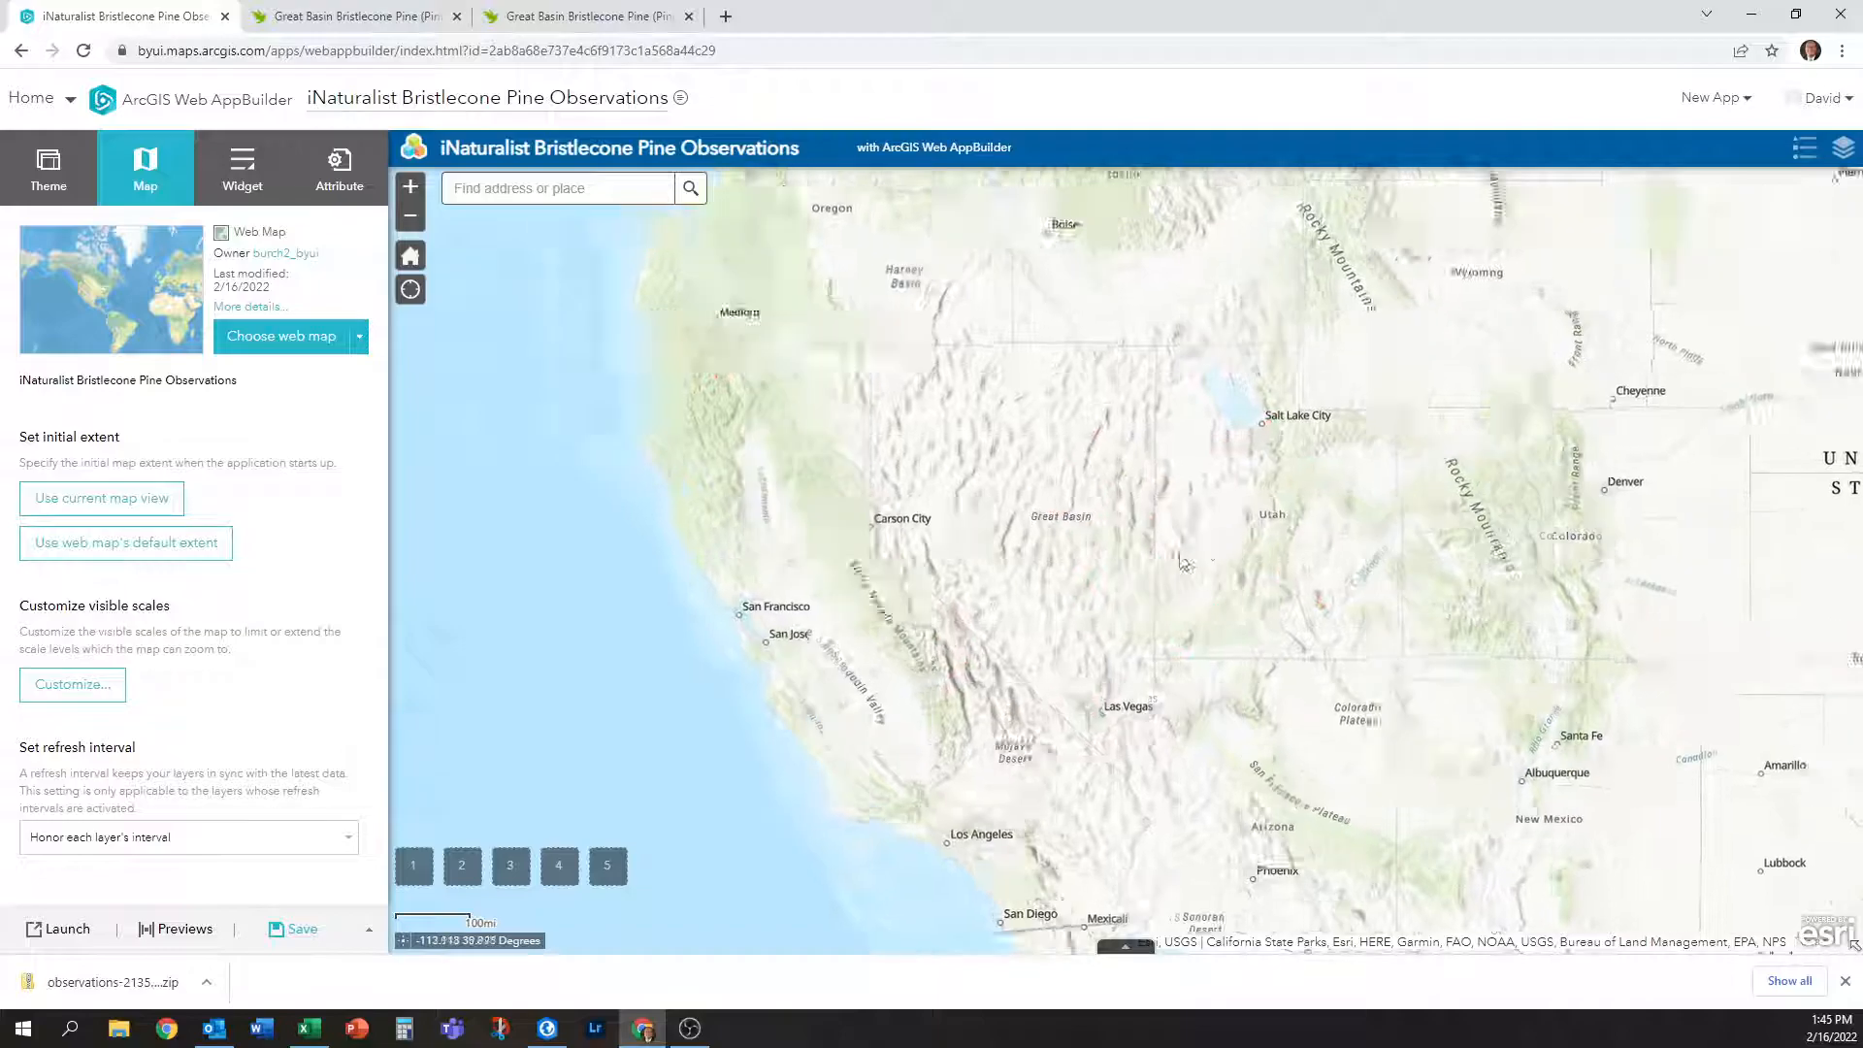
{"action": "scroll", "coordinate": [1067, 558], "scroll_direction": "up", "scroll_amount": 1}
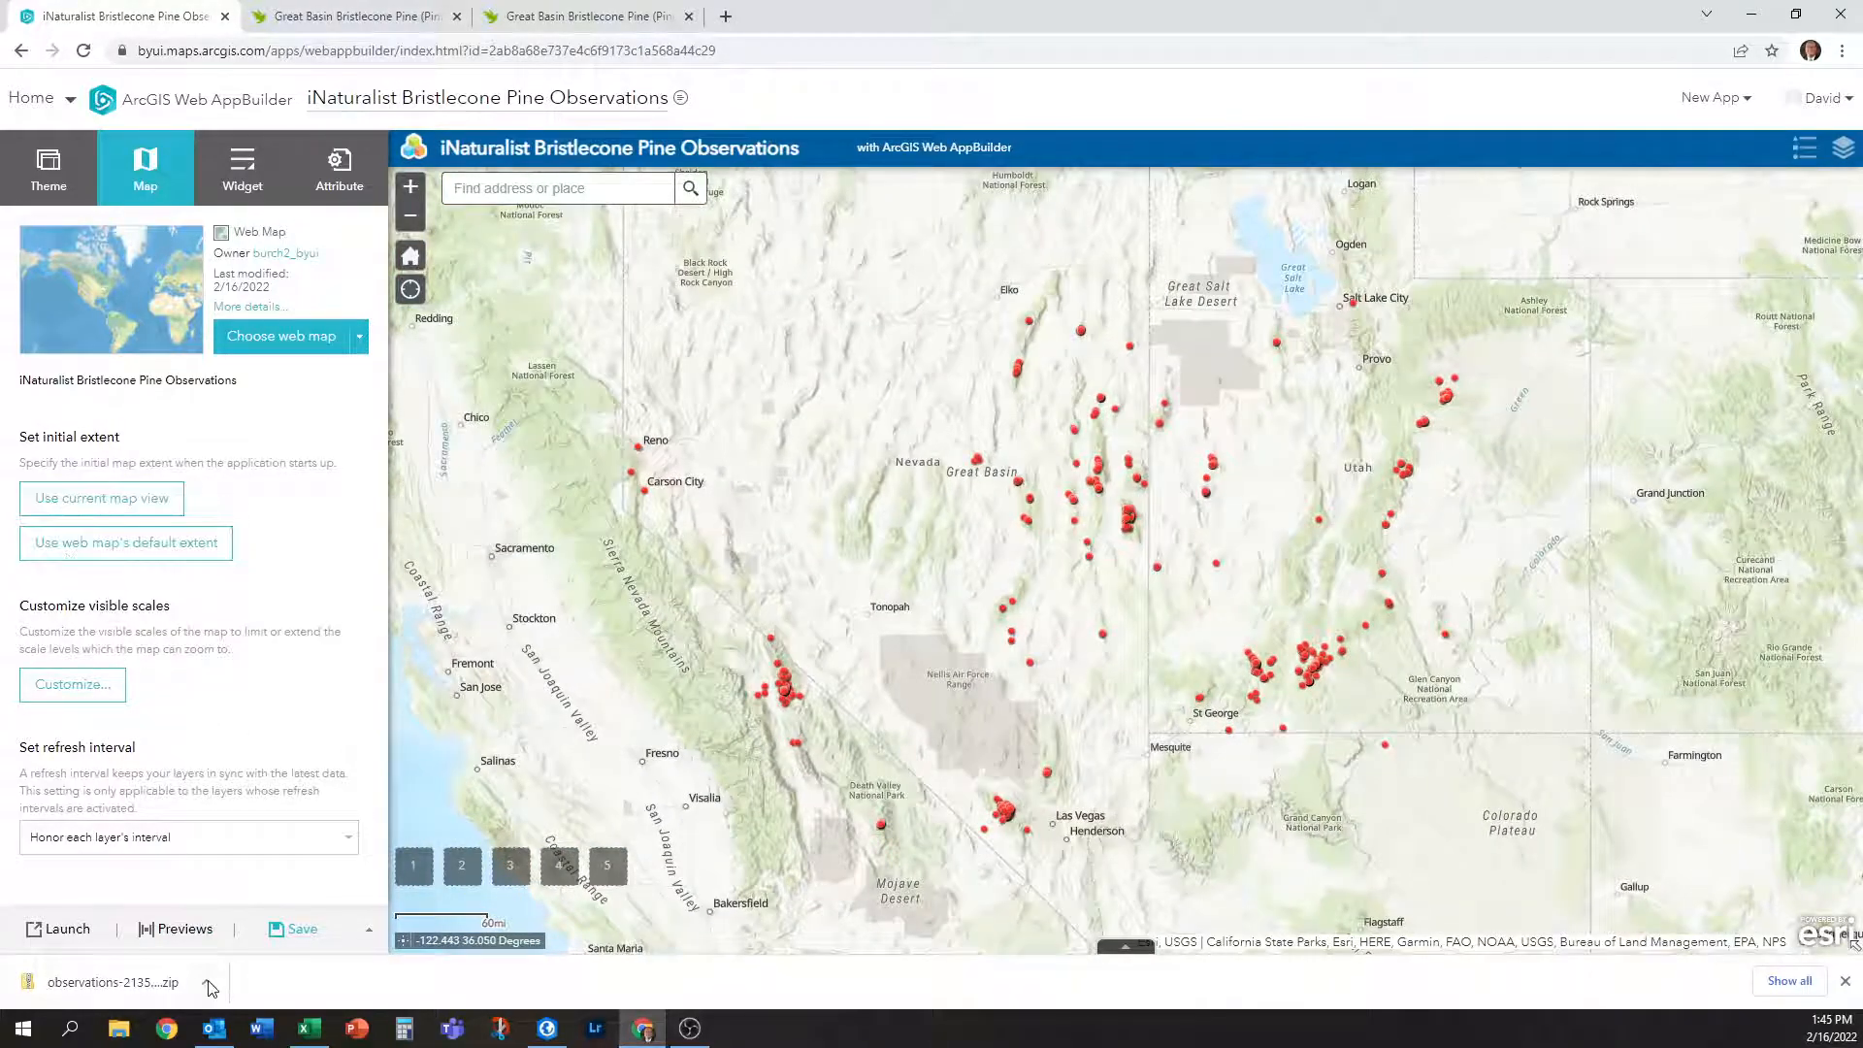
{"action": "left_click", "coordinate": [300, 935]}
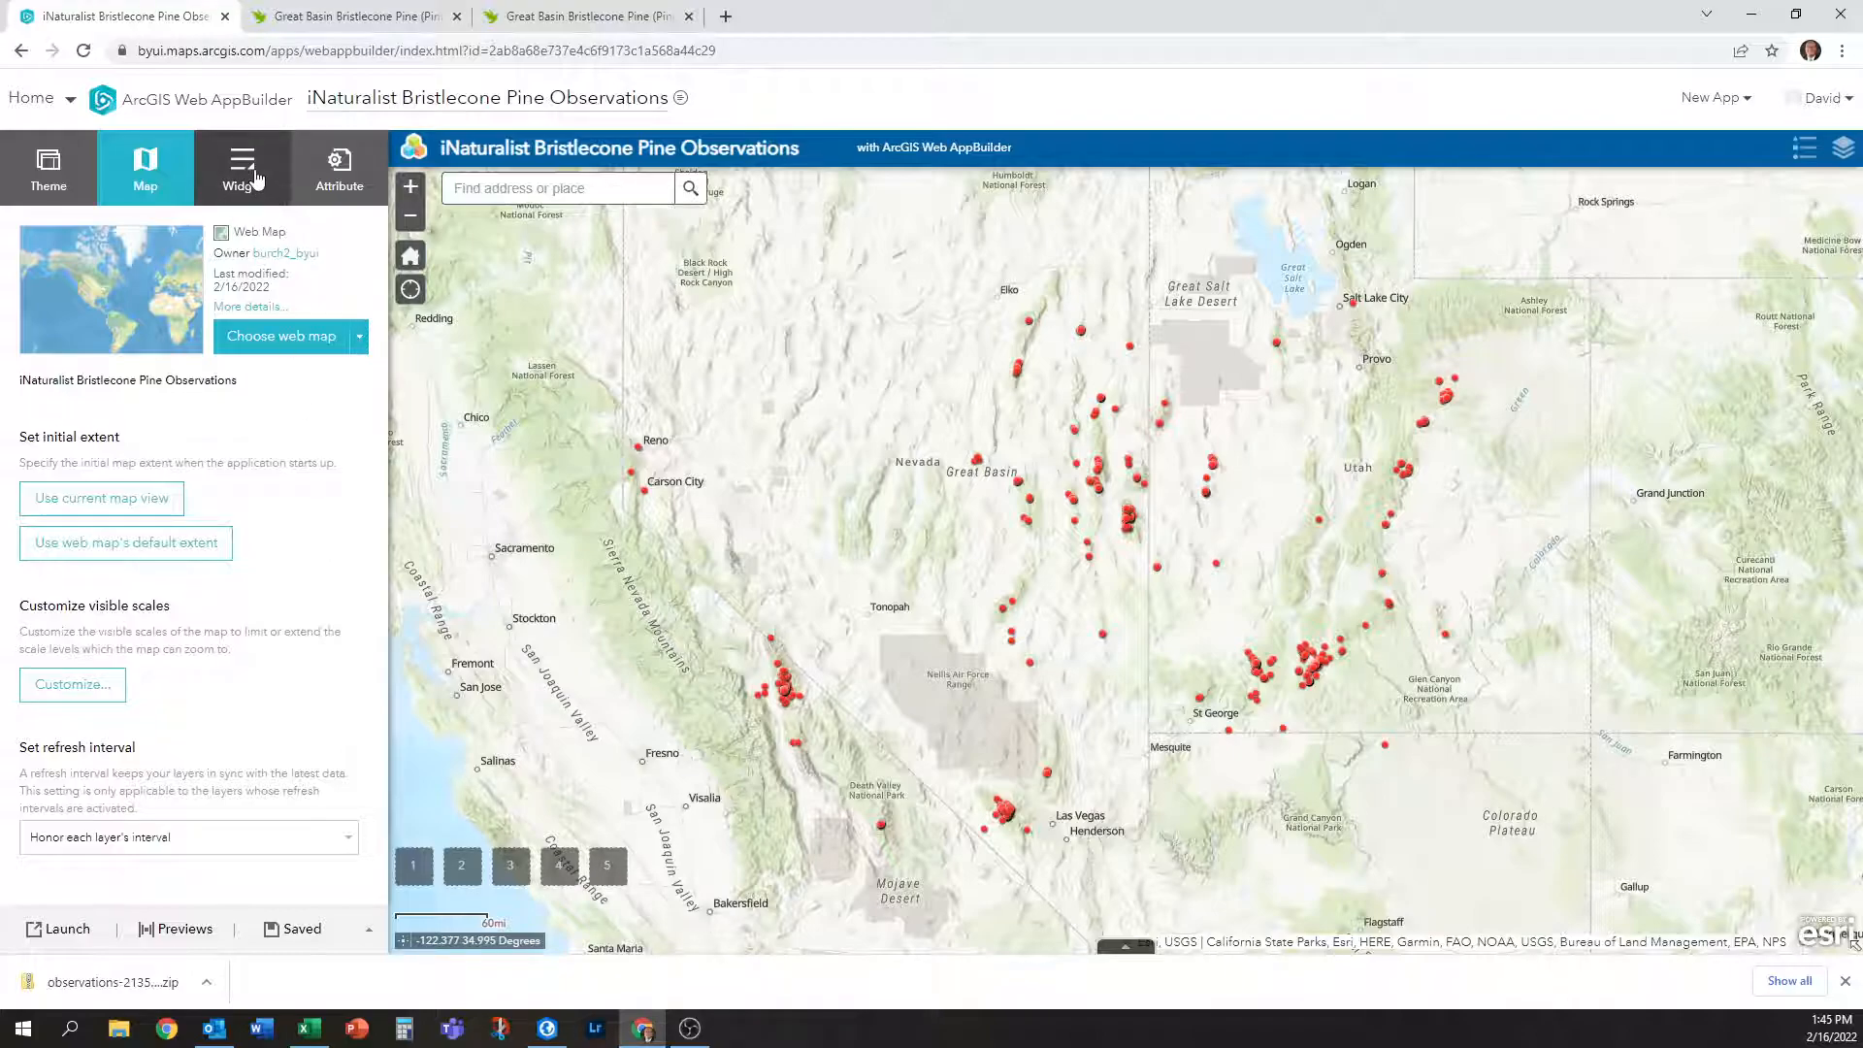
Retitle the app 'iNaturalist Great Basin Bristlecone Pine (Pinus longaeva) Observations' with Pinus longaeva italicised.
{"action": "left_click", "coordinate": [330, 172]}
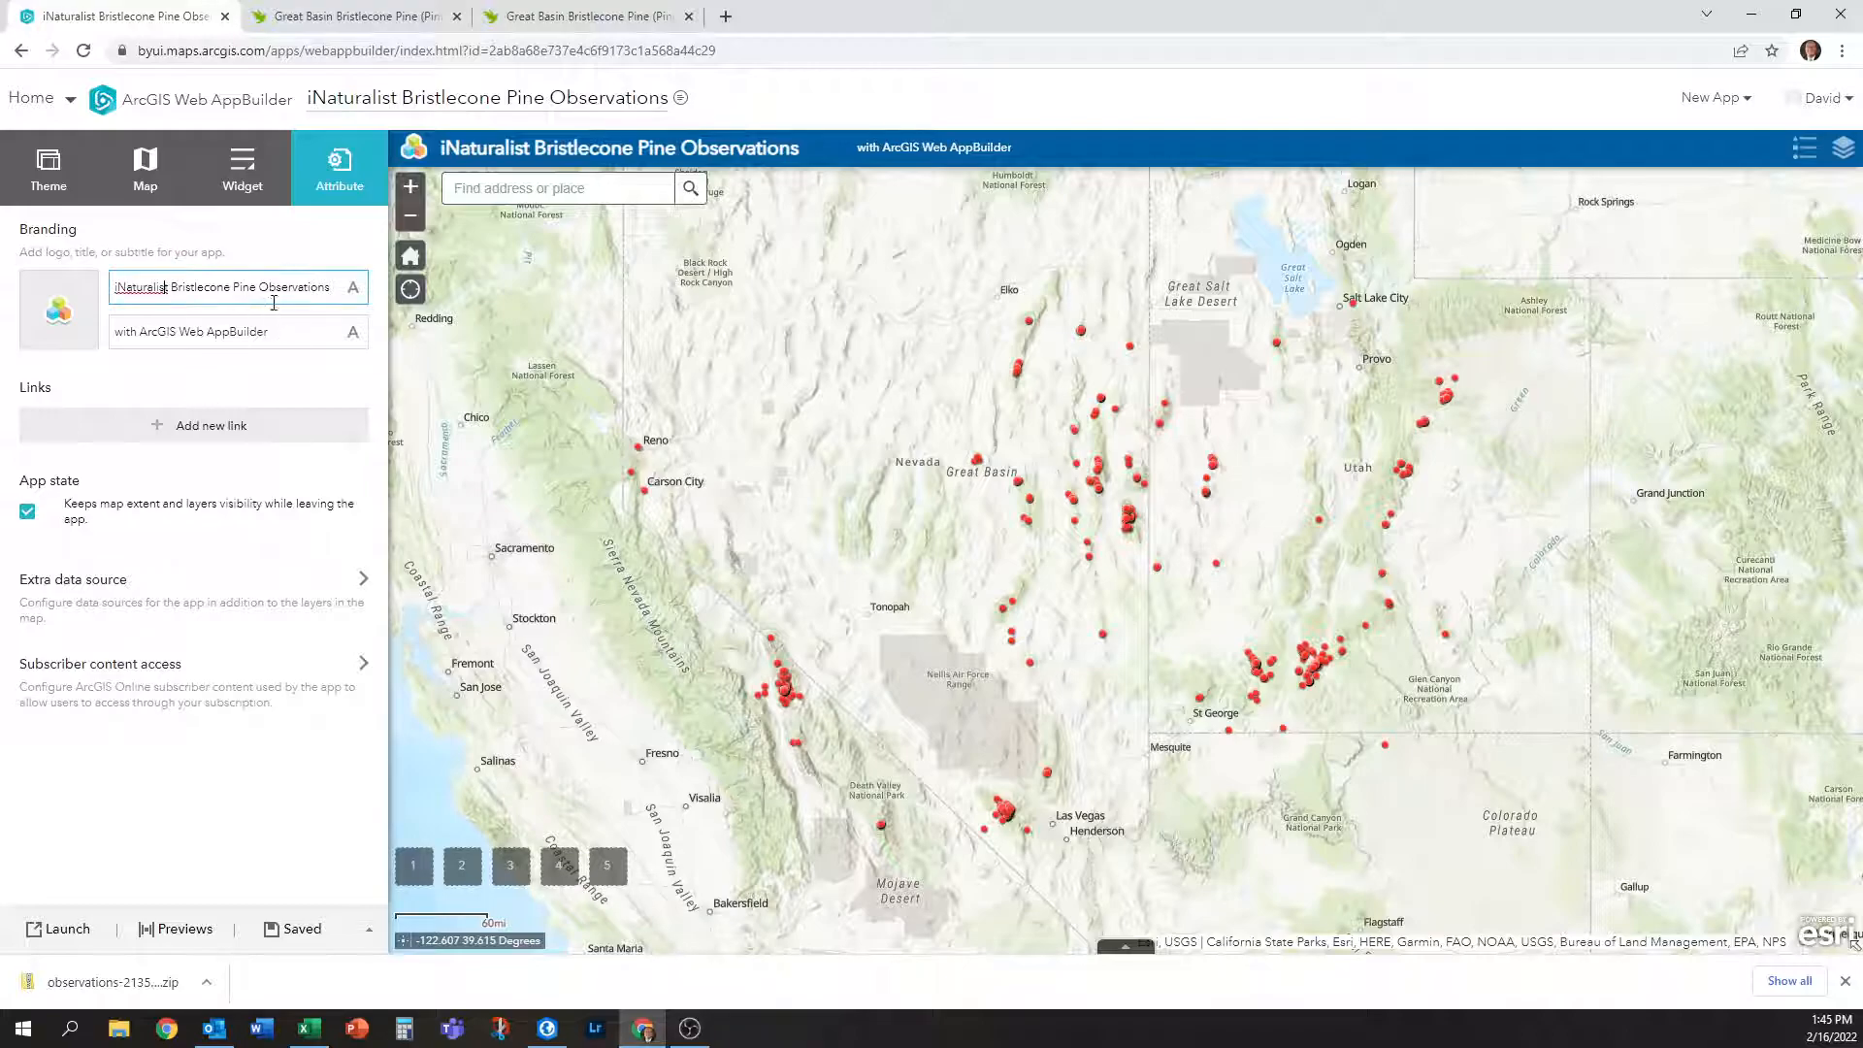
{"action": "left_click_drag", "start_coordinate": [333, 290], "coordinate": [109, 296]}
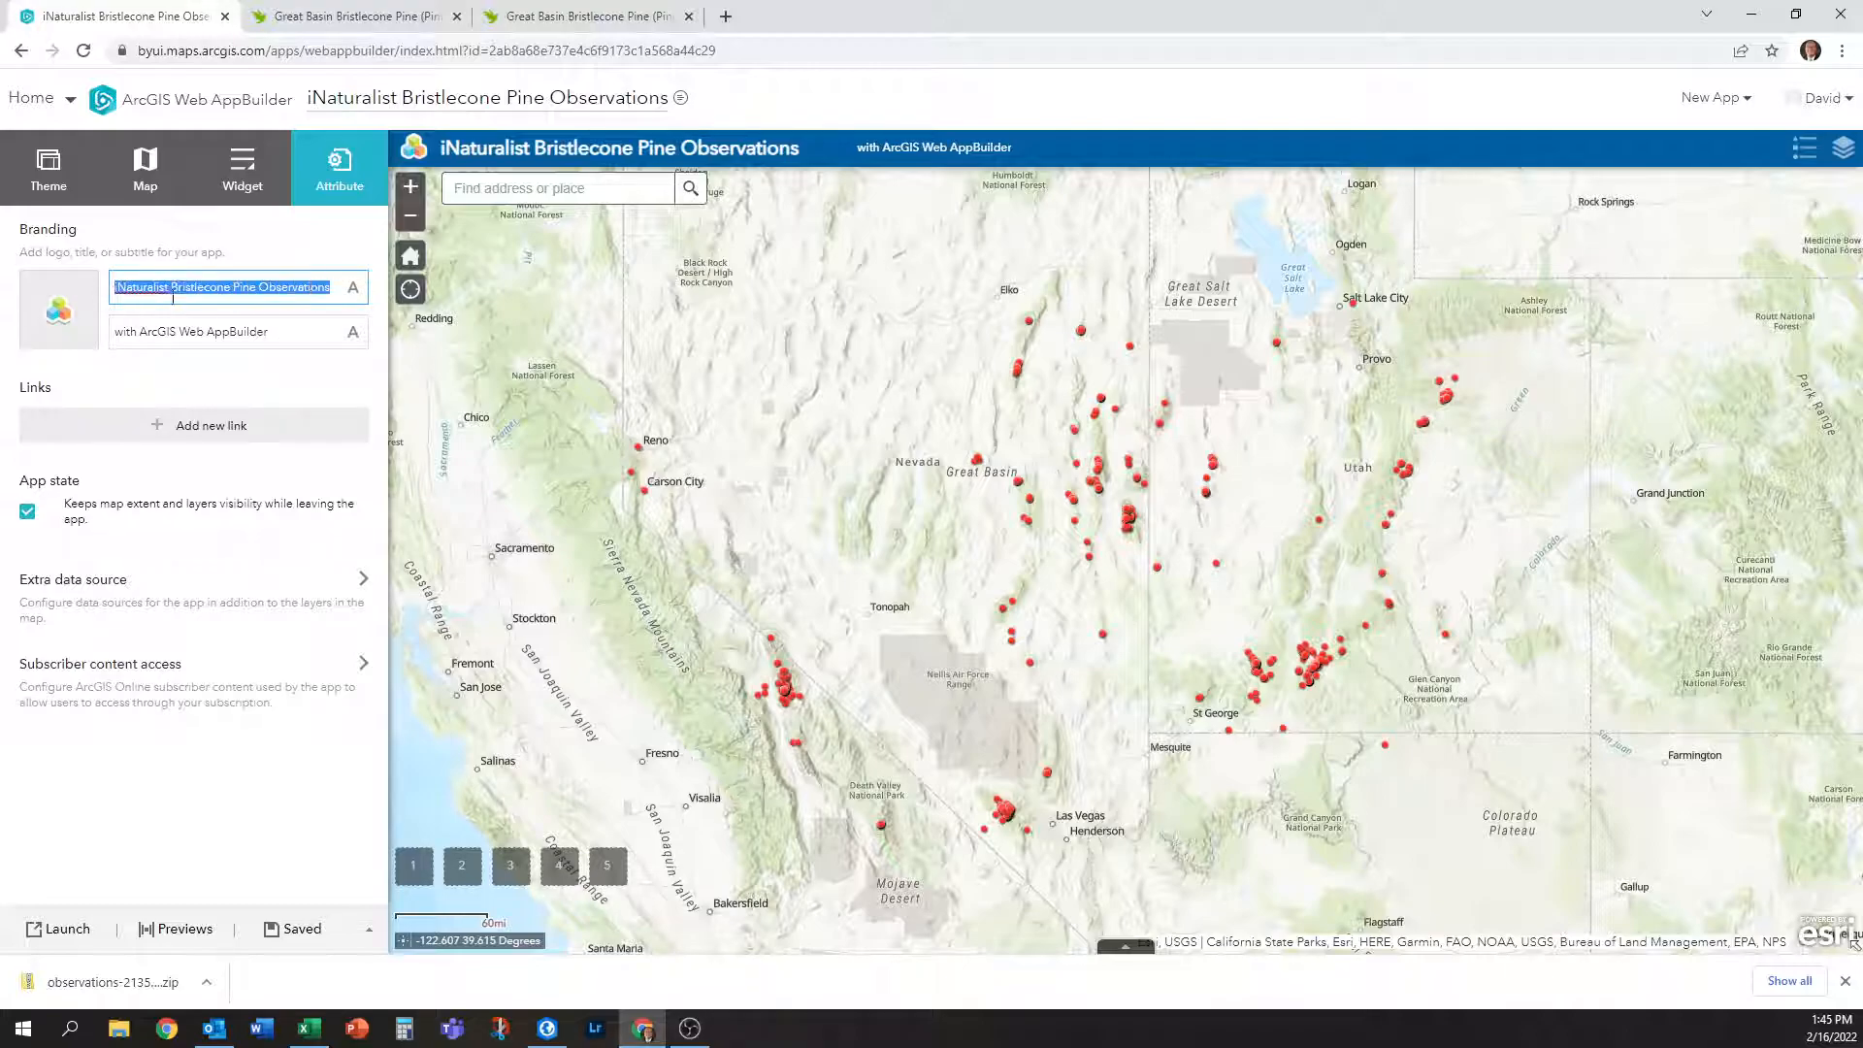
{"action": "left_click", "coordinate": [353, 288]}
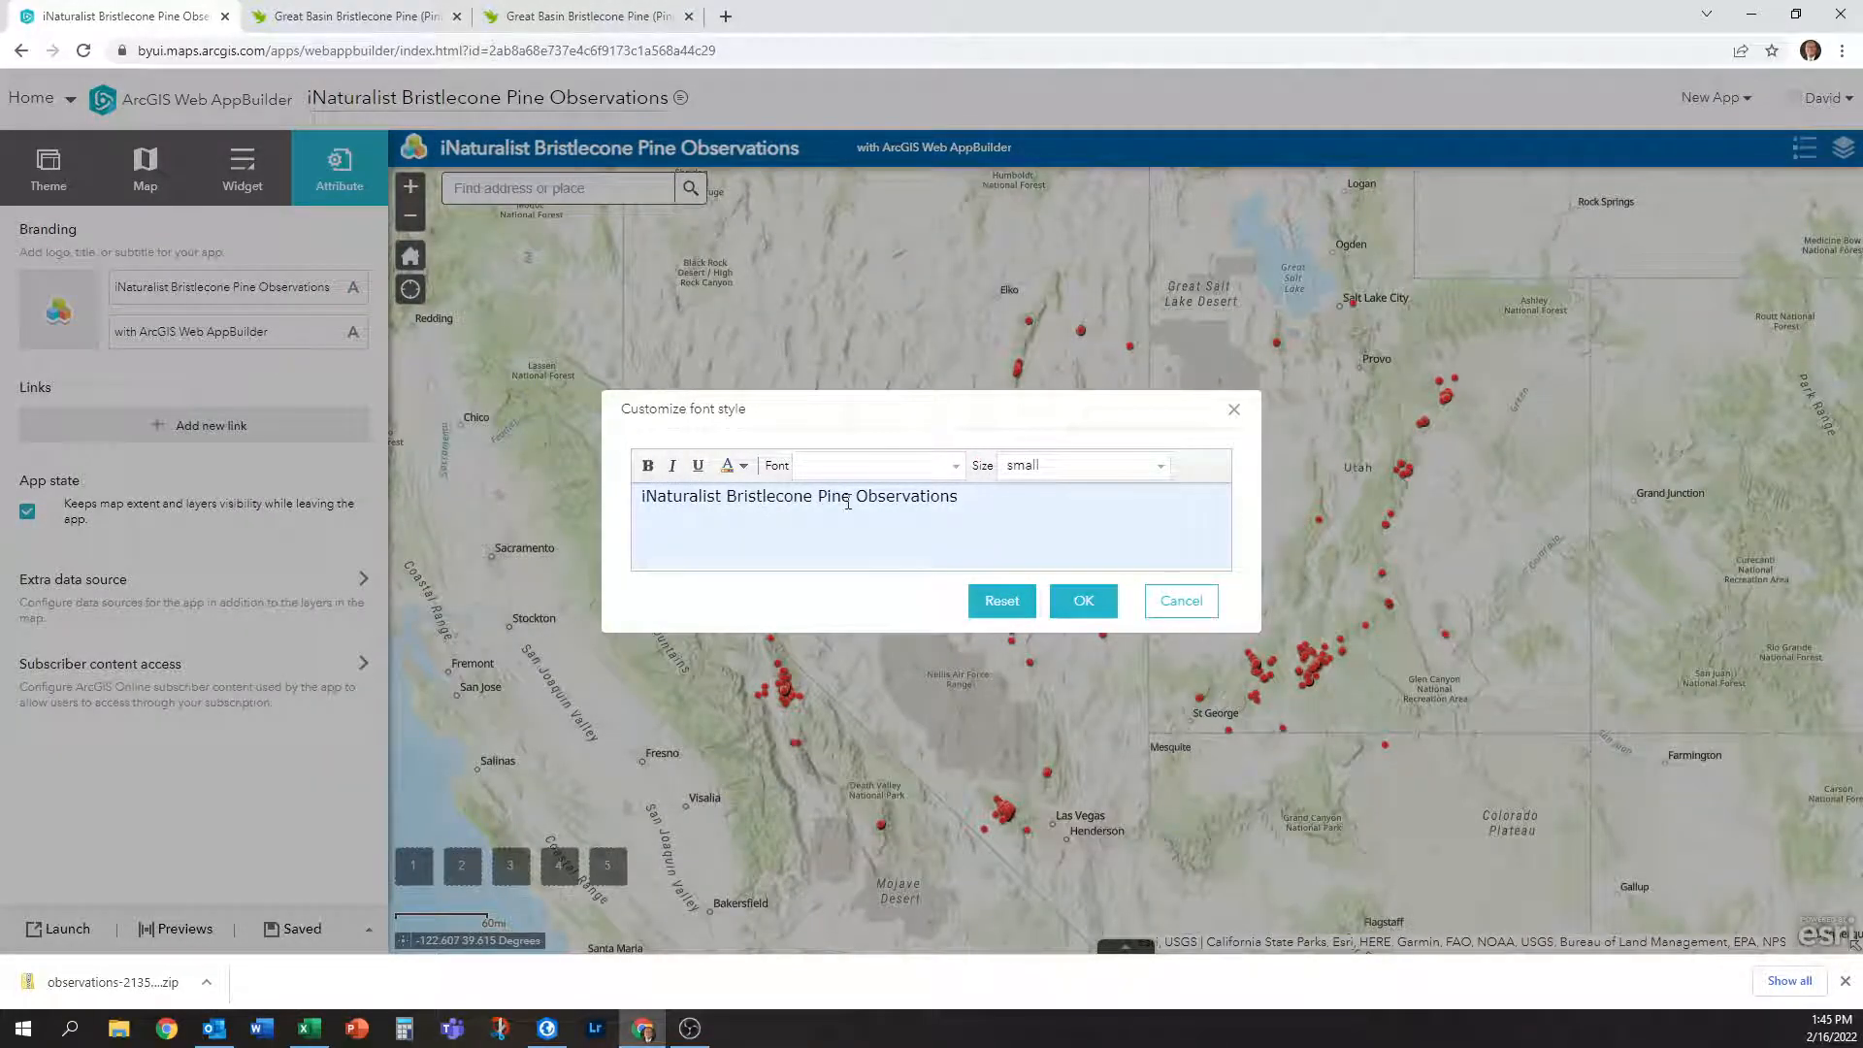
{"action": "left_click_drag", "start_coordinate": [850, 500], "coordinate": [727, 498]}
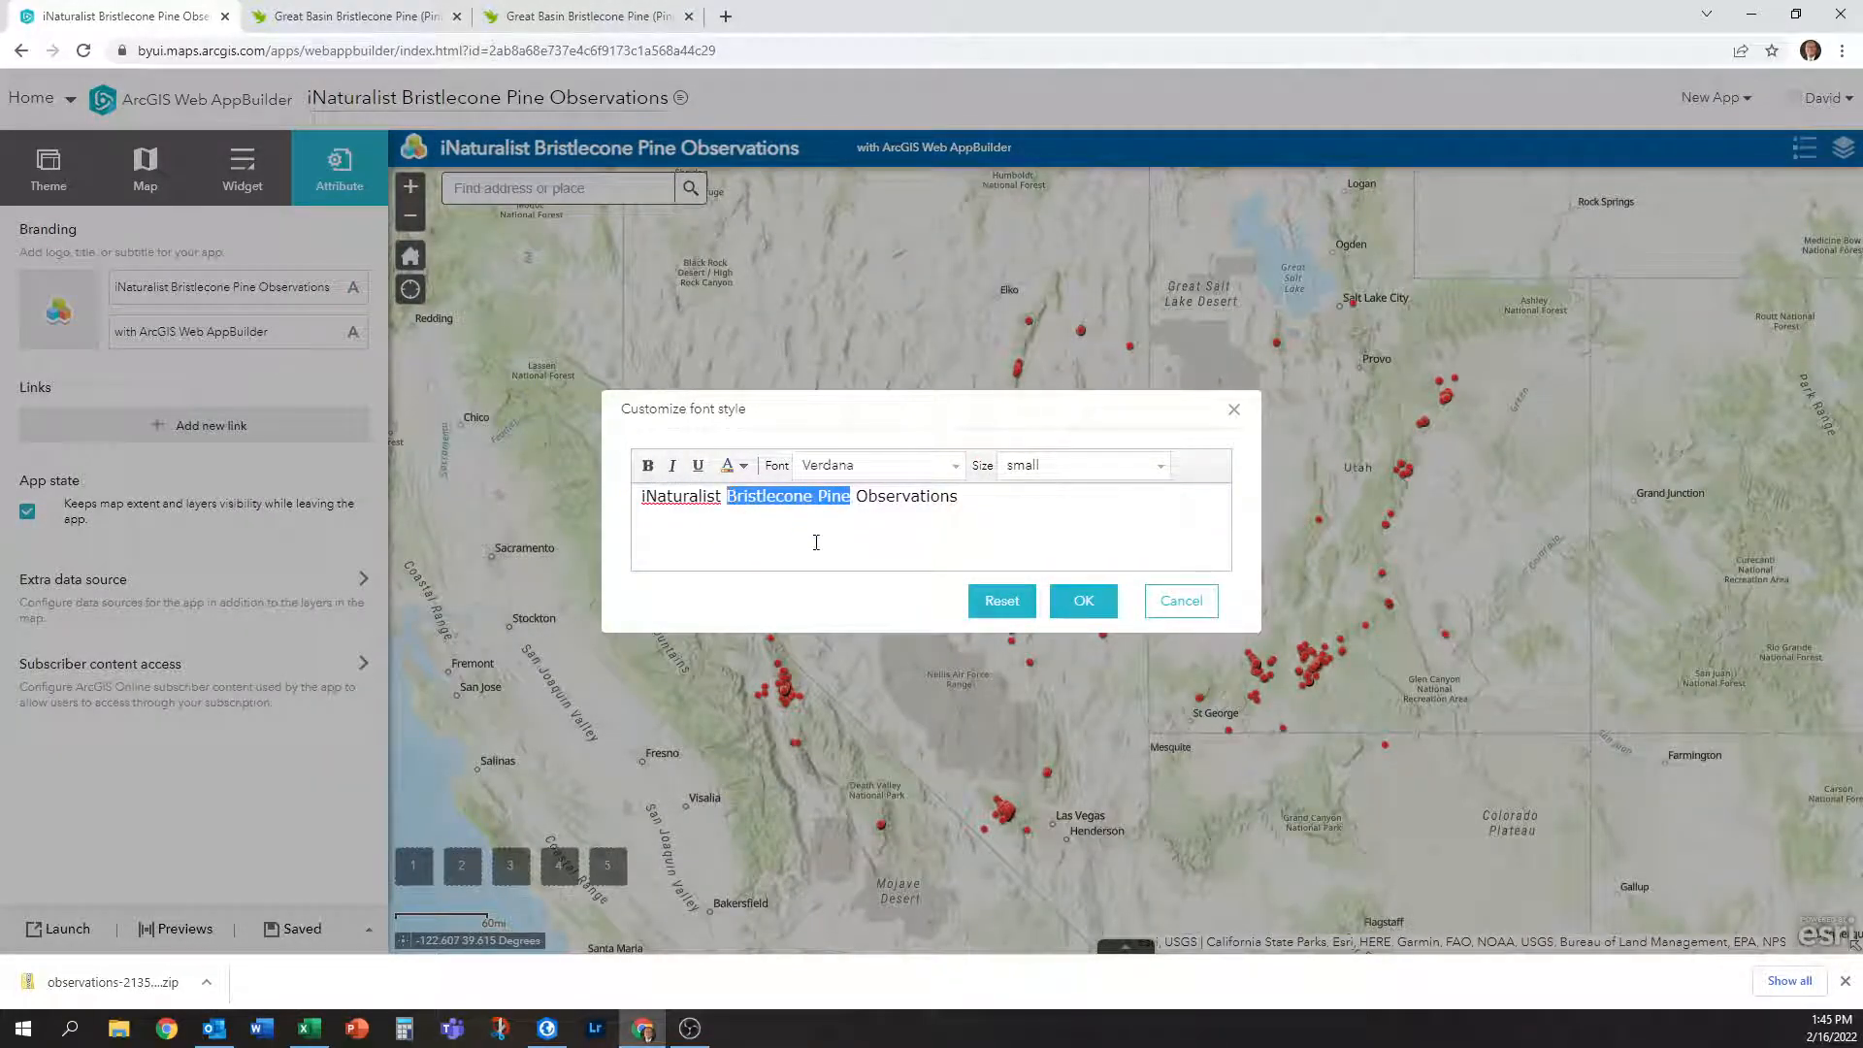
{"action": "type", "text": "Great "}
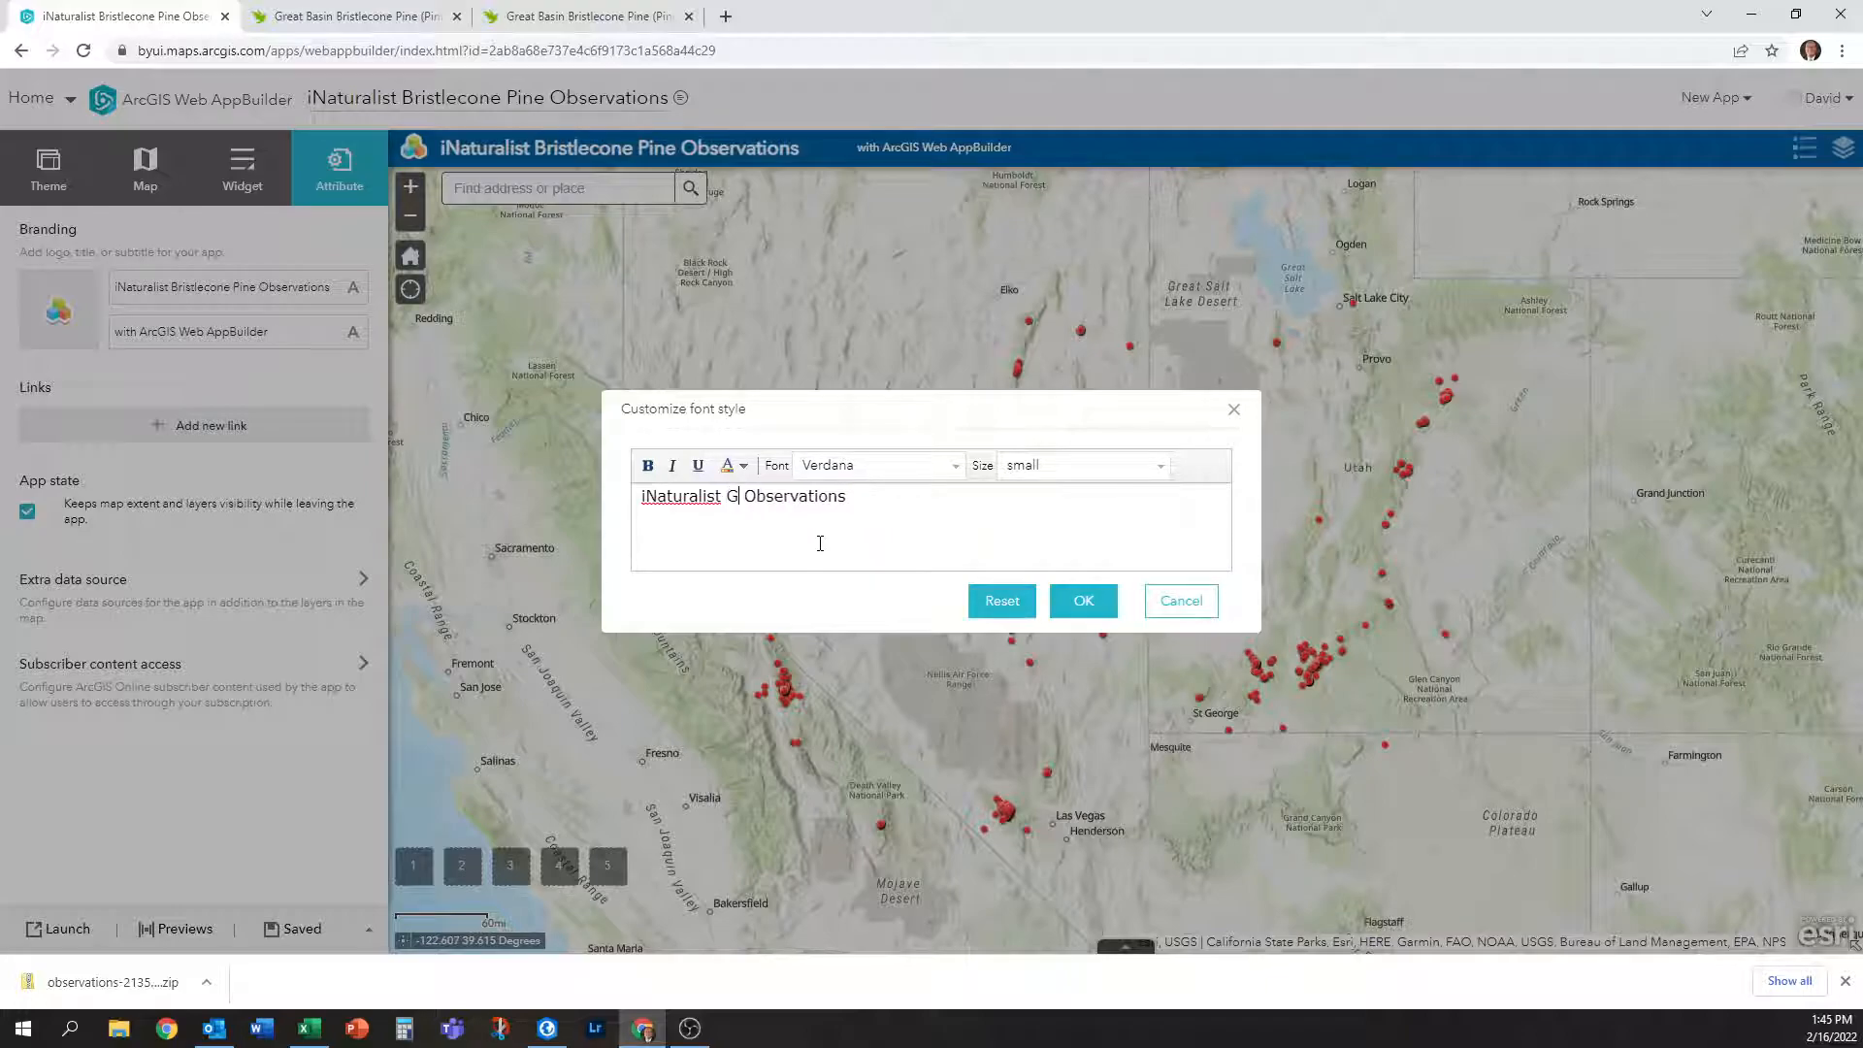
{"action": "type", "text": "Basin Bristle"}
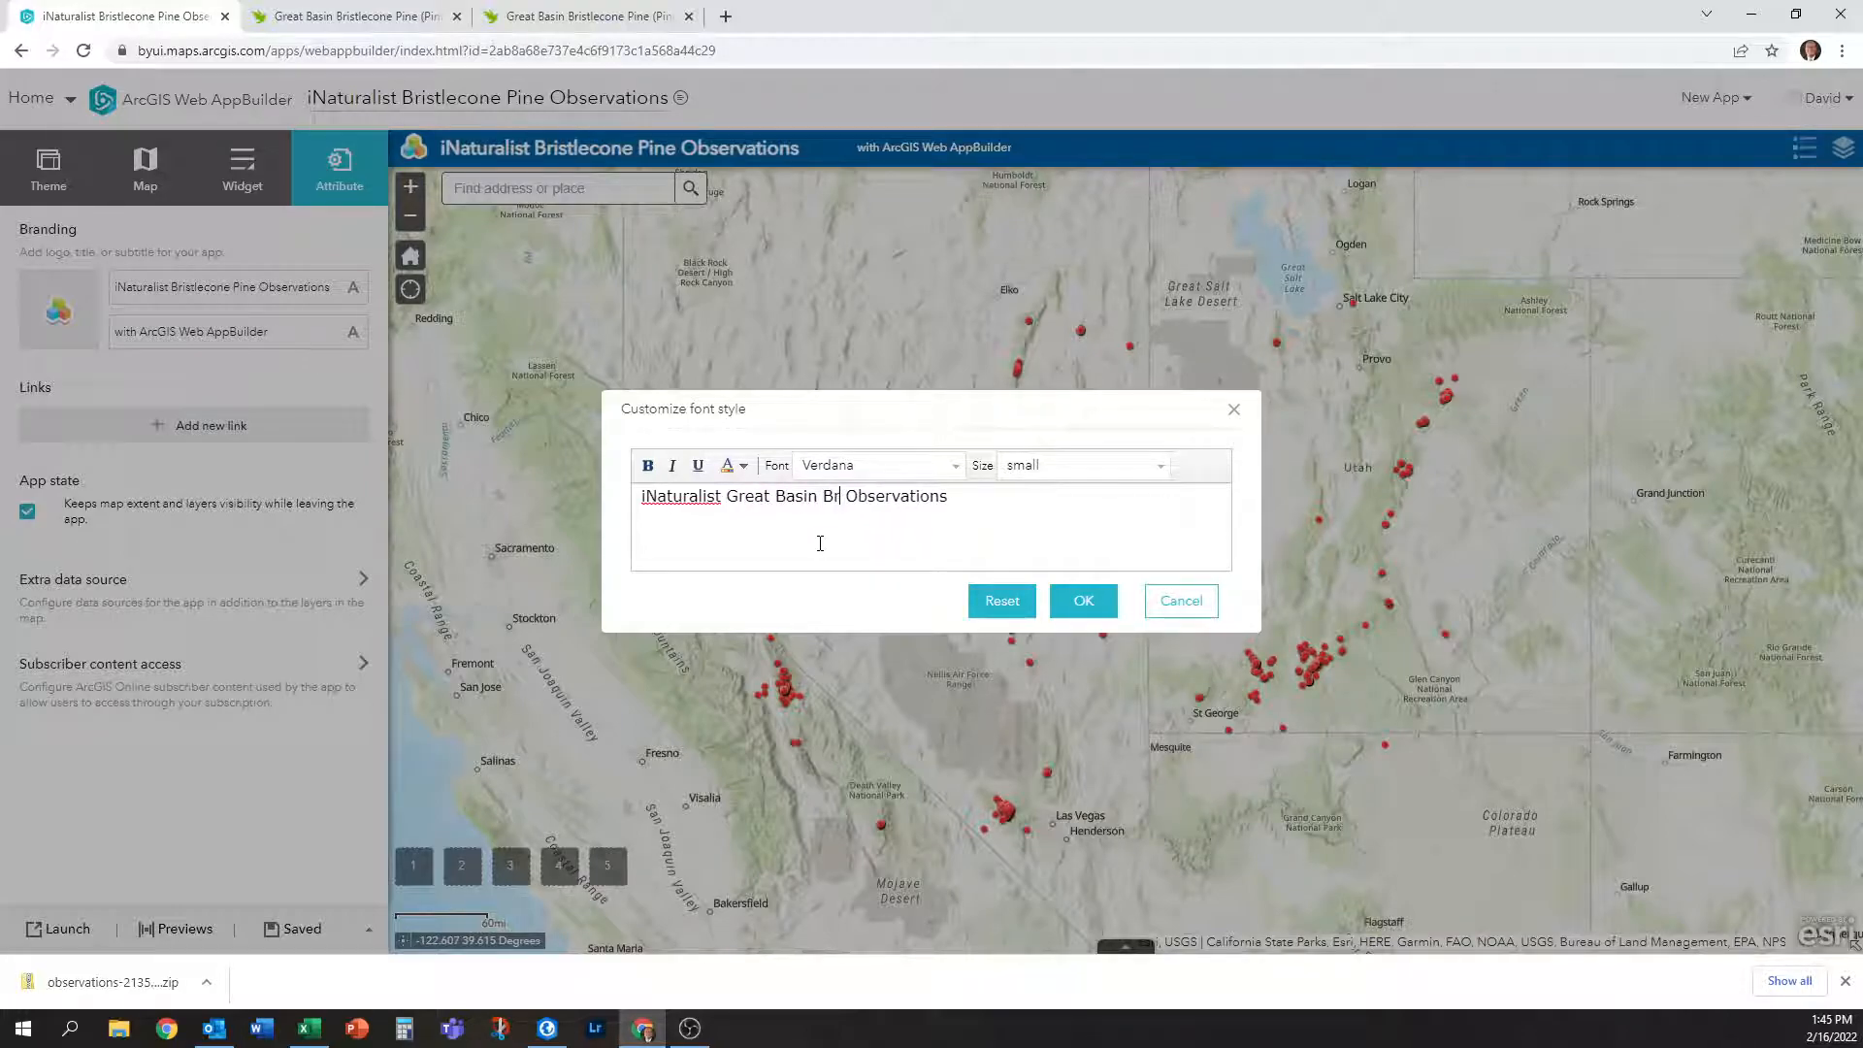
{"action": "type", "text": "cone Pine ("}
{"action": "key", "text": "ctrl+i"}
{"action": "type", "text": "Pinus longa"}
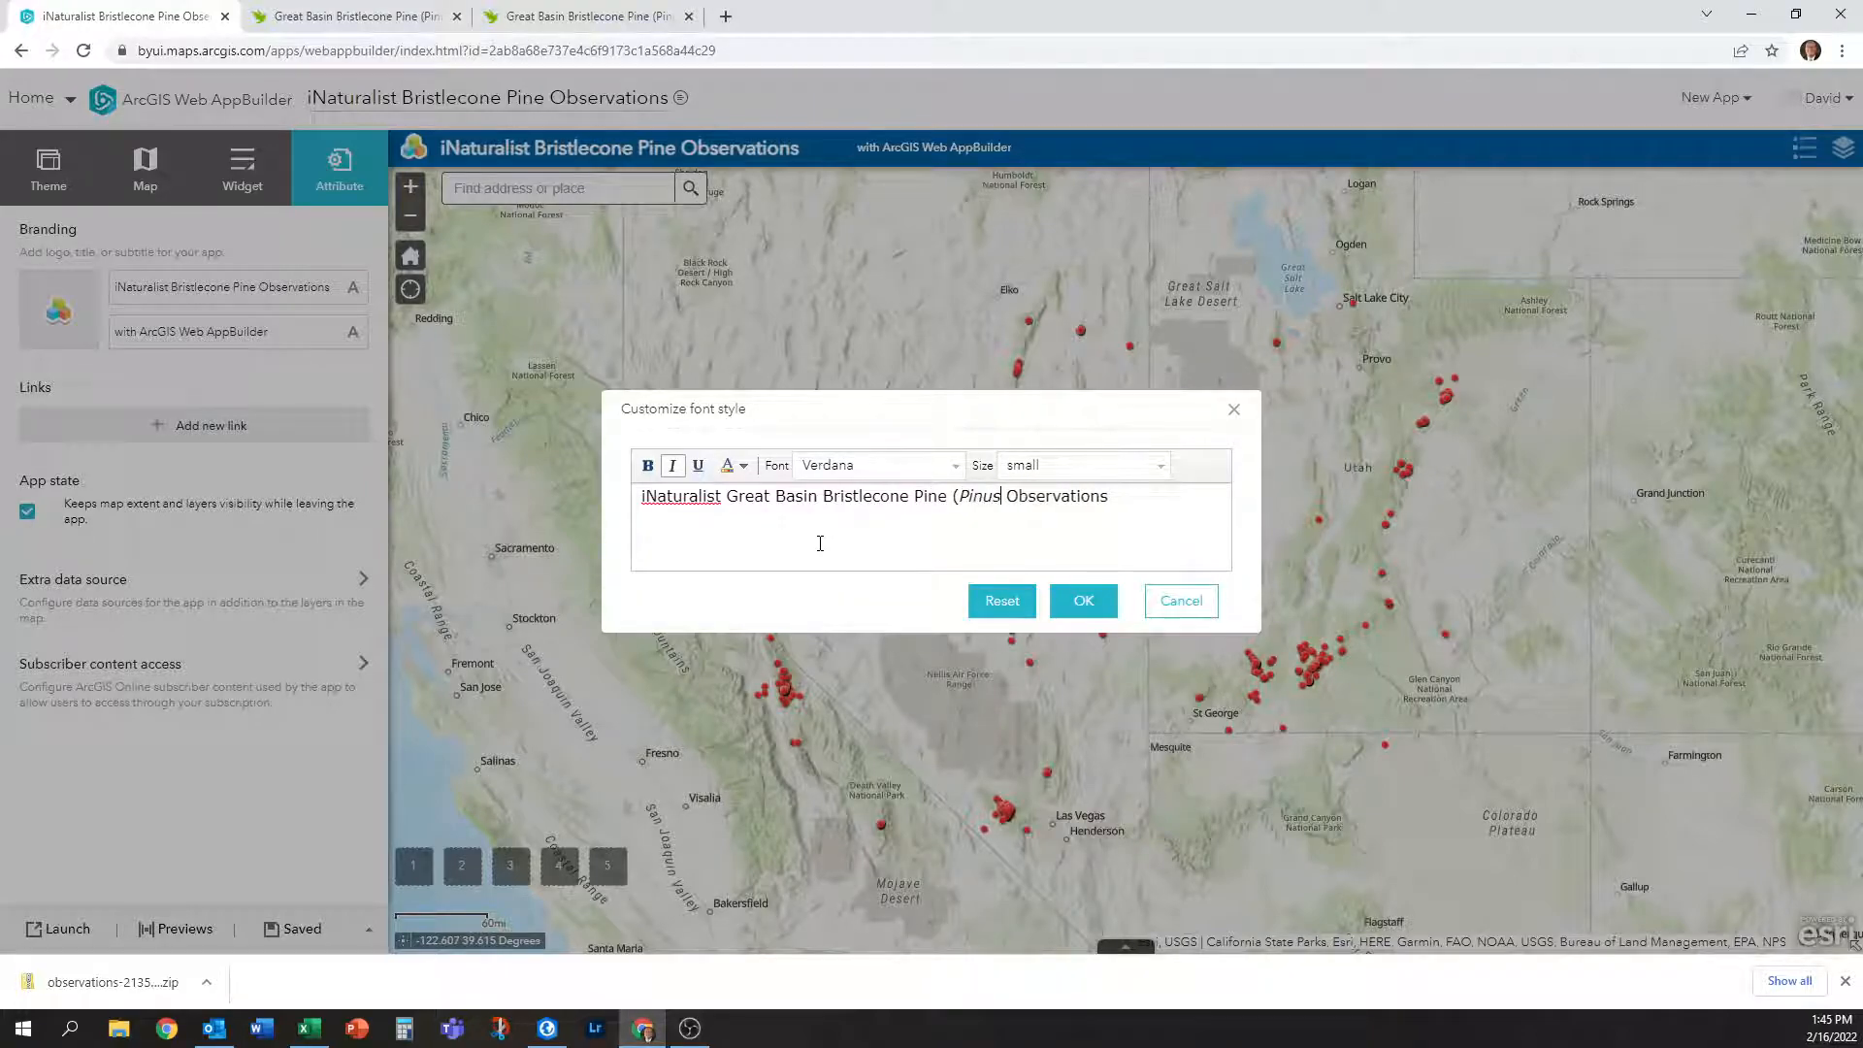
{"action": "type", "text": "eva"}
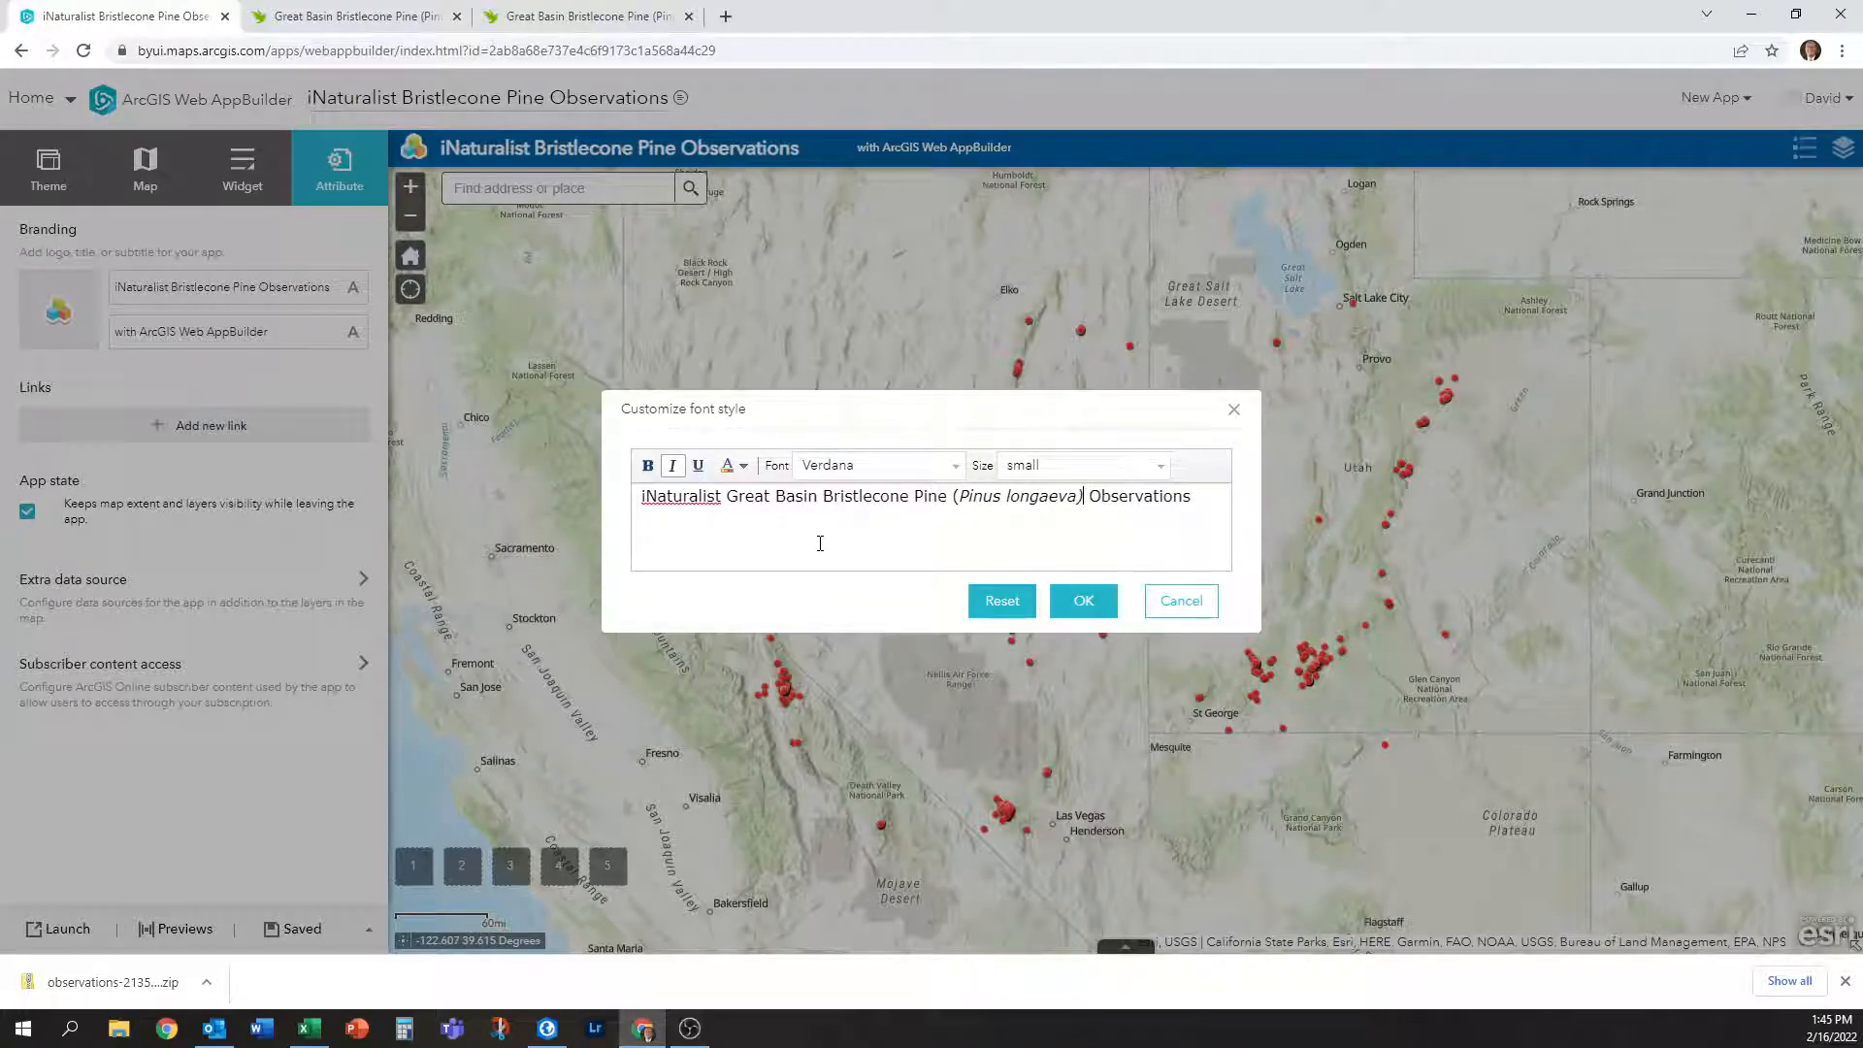
{"action": "key", "text": "ctrl+i"}
{"action": "type", "text": ")"}
{"action": "left_click_drag", "start_coordinate": [960, 496], "coordinate": [1083, 495]}
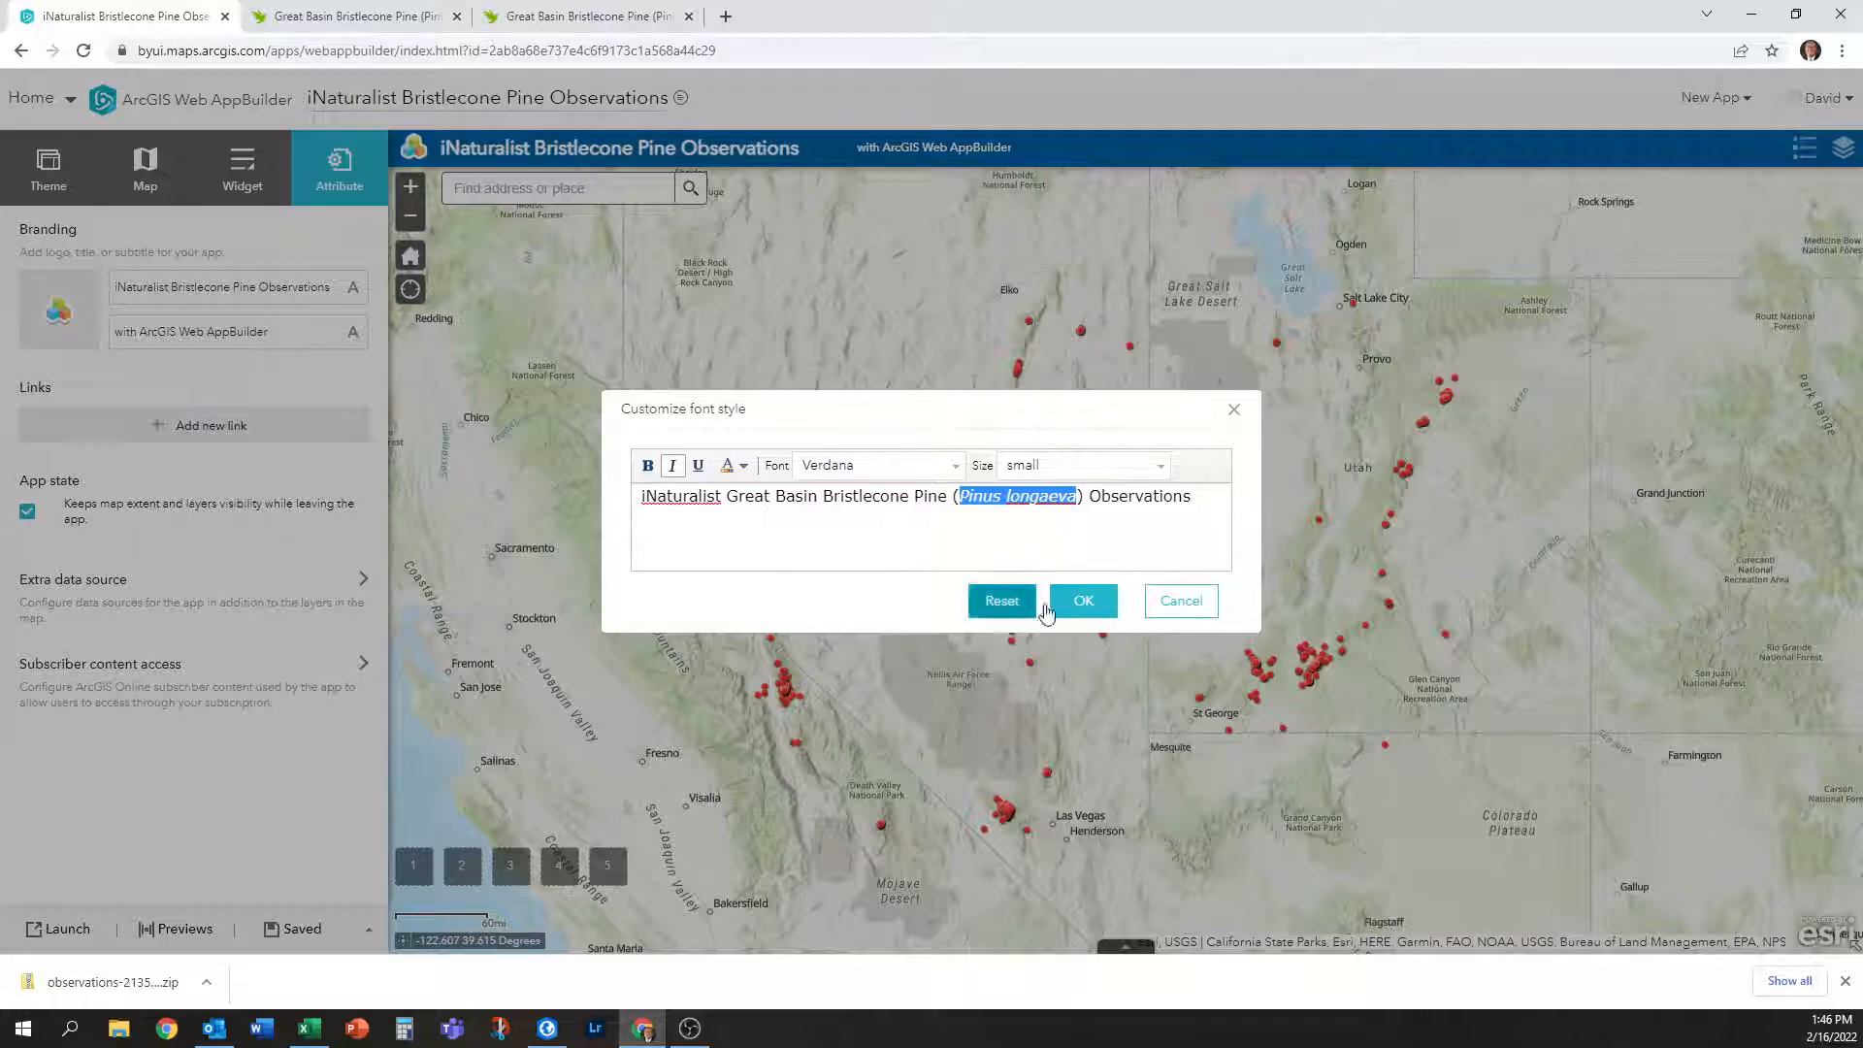
{"action": "left_click", "coordinate": [1092, 615]}
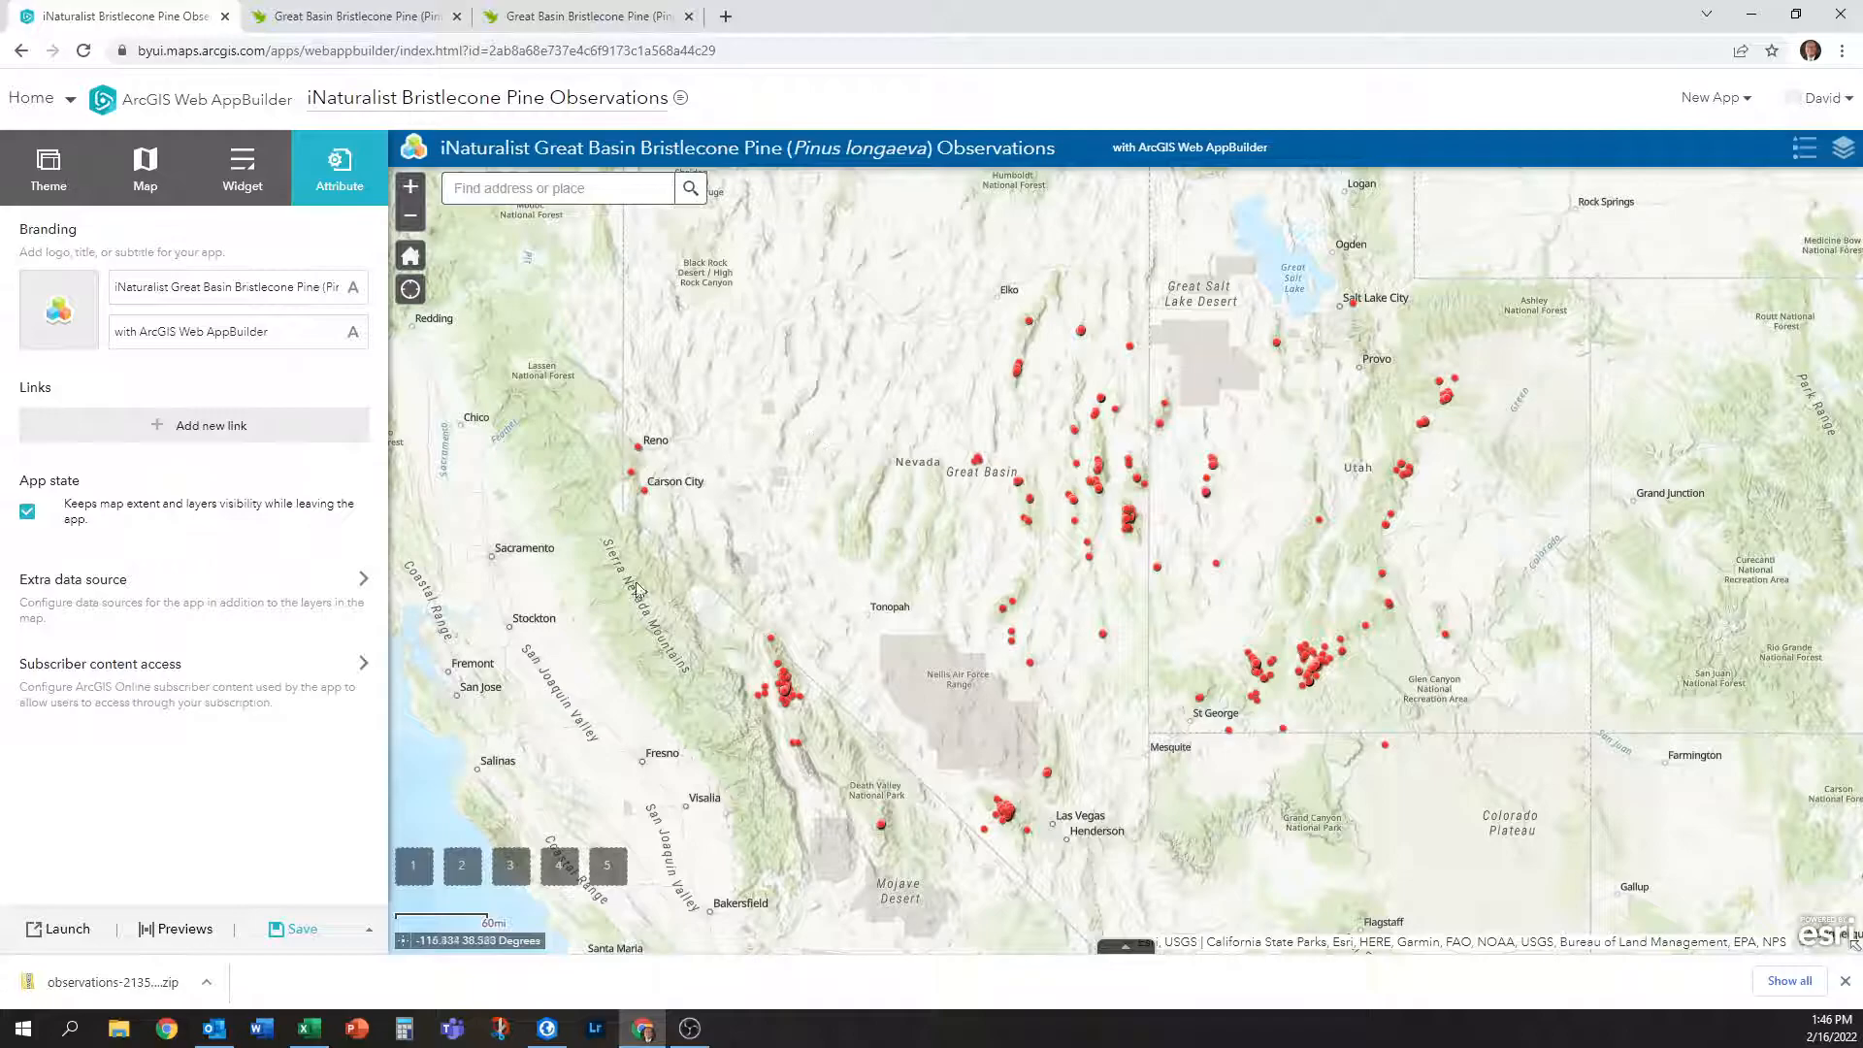
Set the header title's font to Tahoma.
{"action": "left_click", "coordinate": [365, 288]}
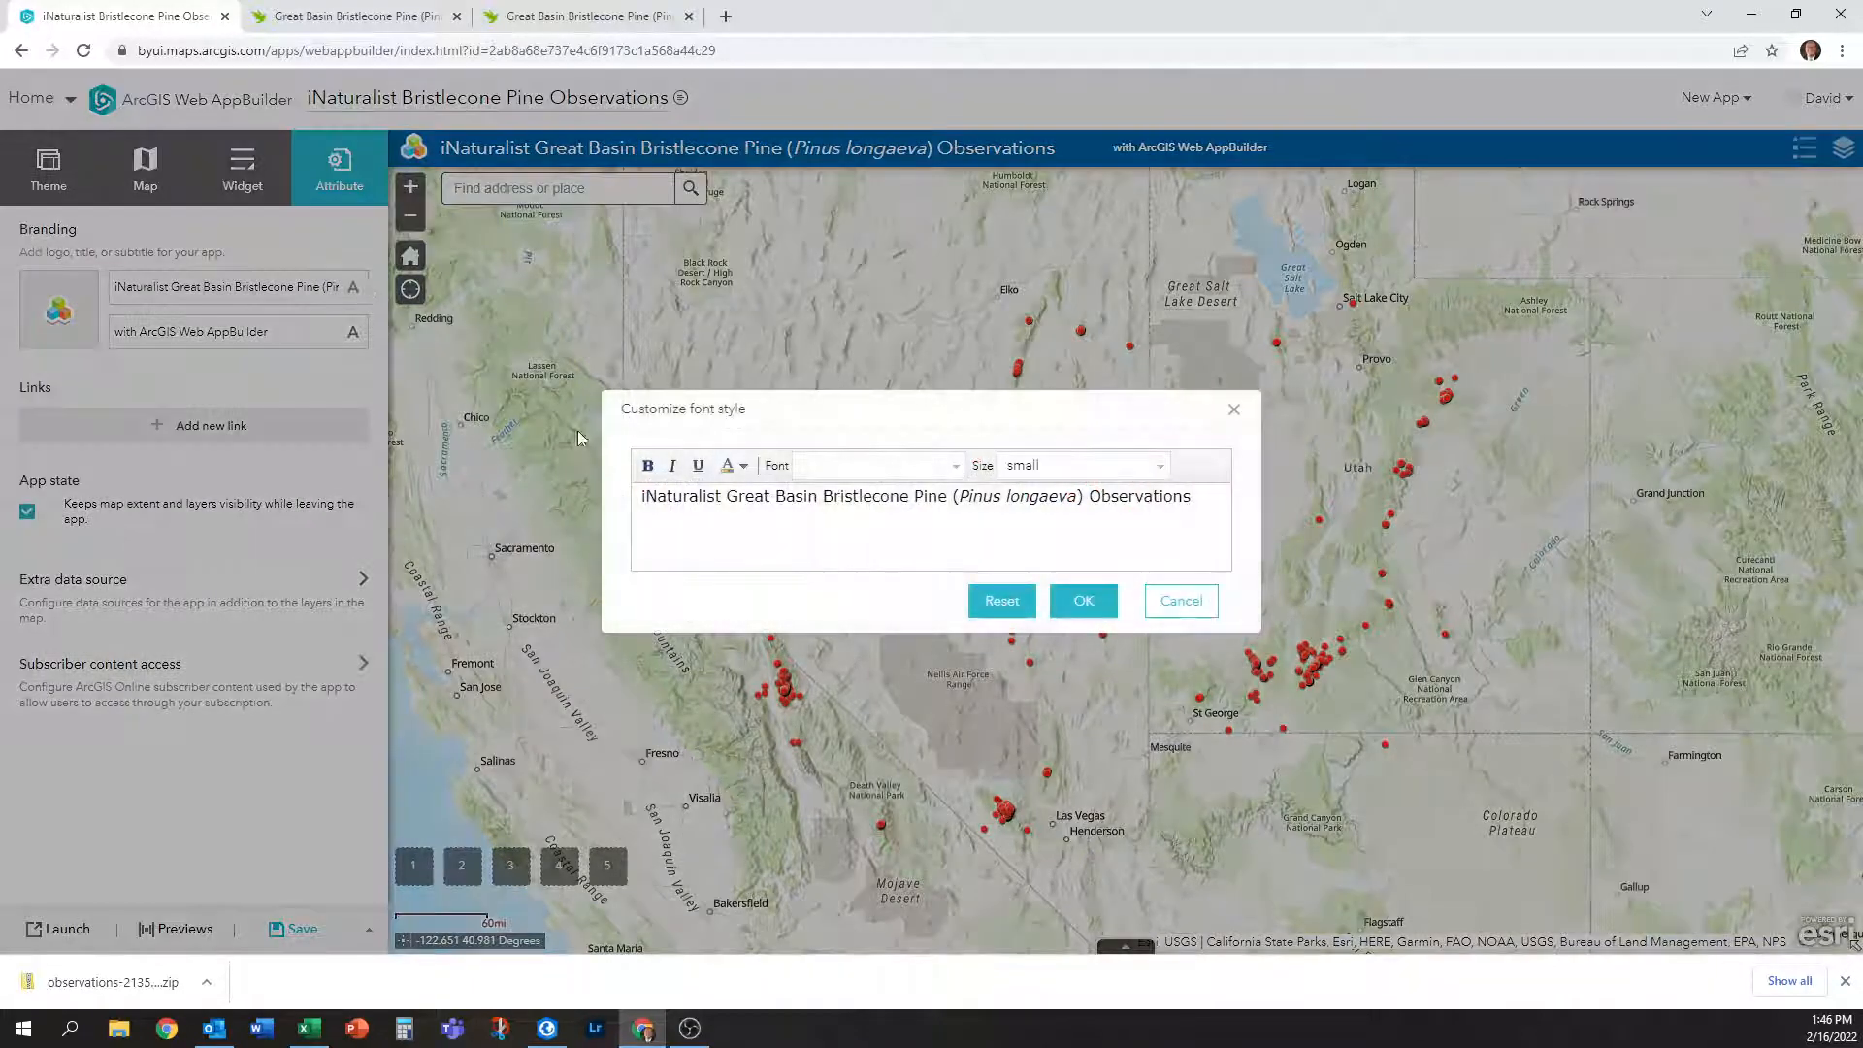
{"action": "left_click", "coordinate": [957, 466]}
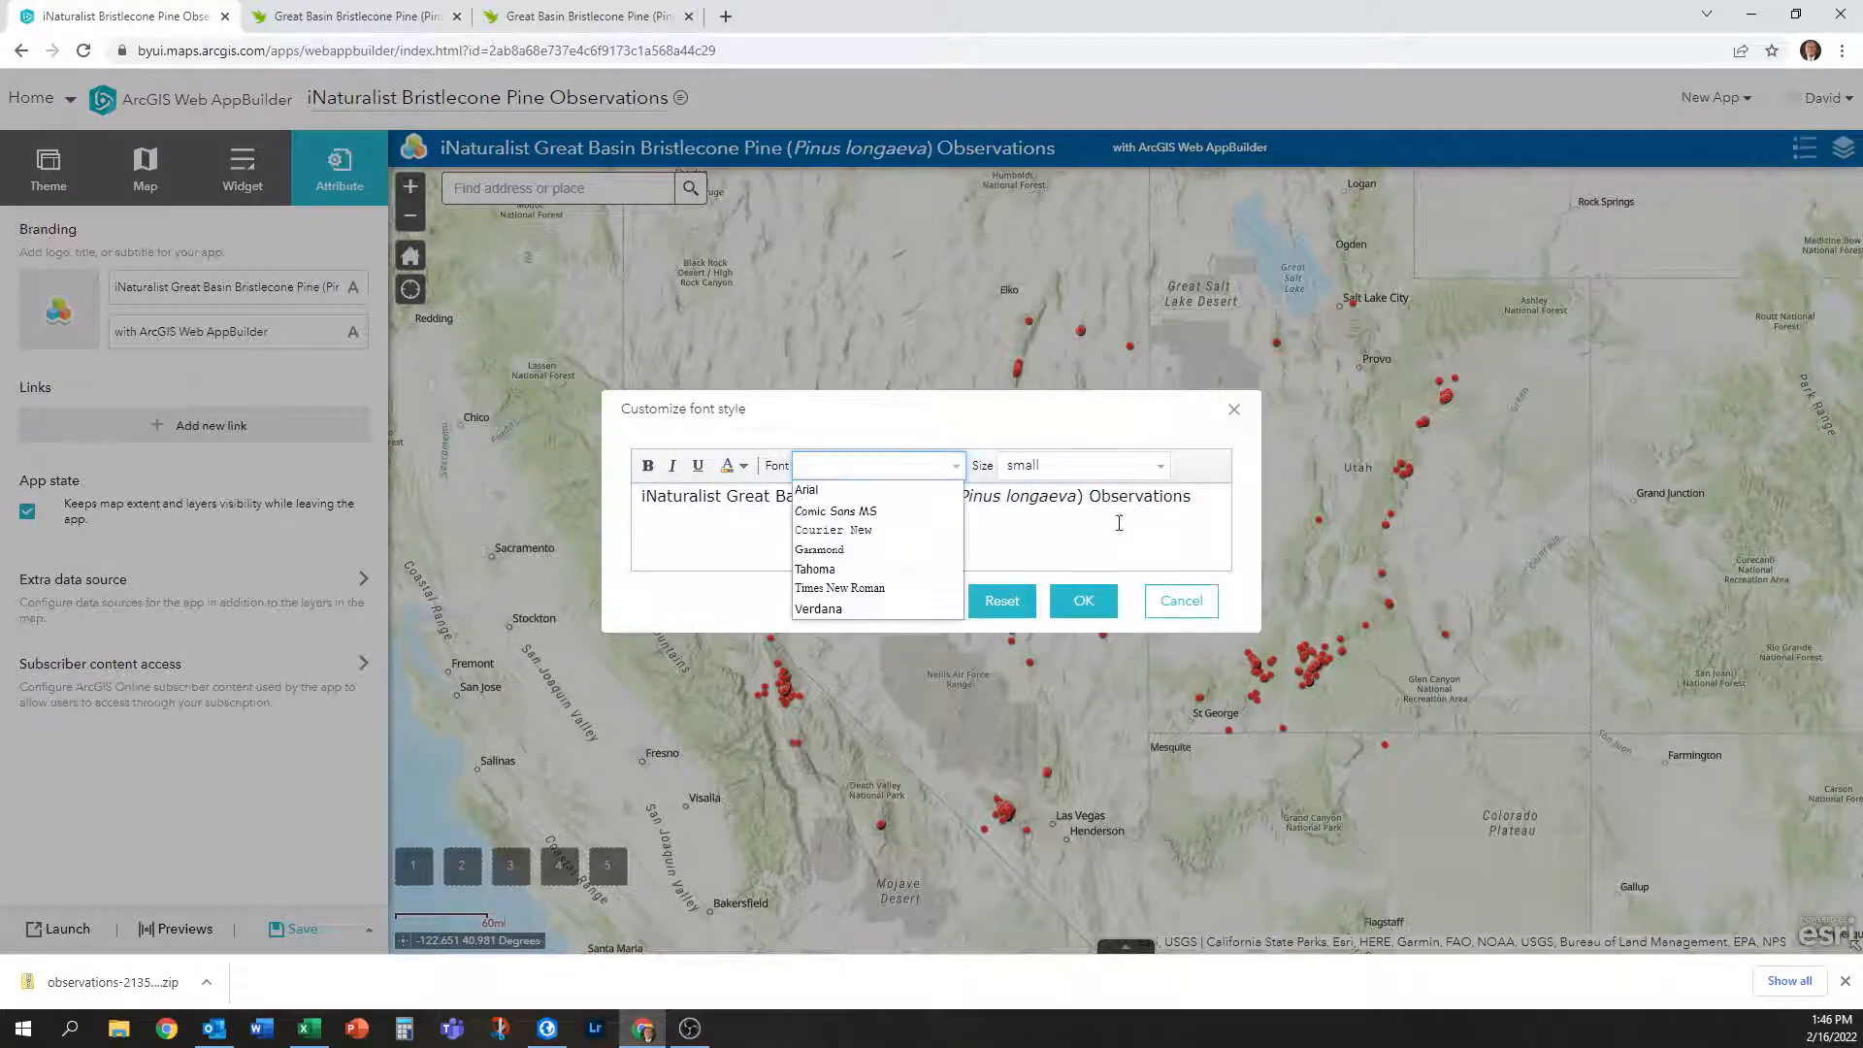
{"action": "left_click_drag", "start_coordinate": [1186, 503], "coordinate": [641, 498]}
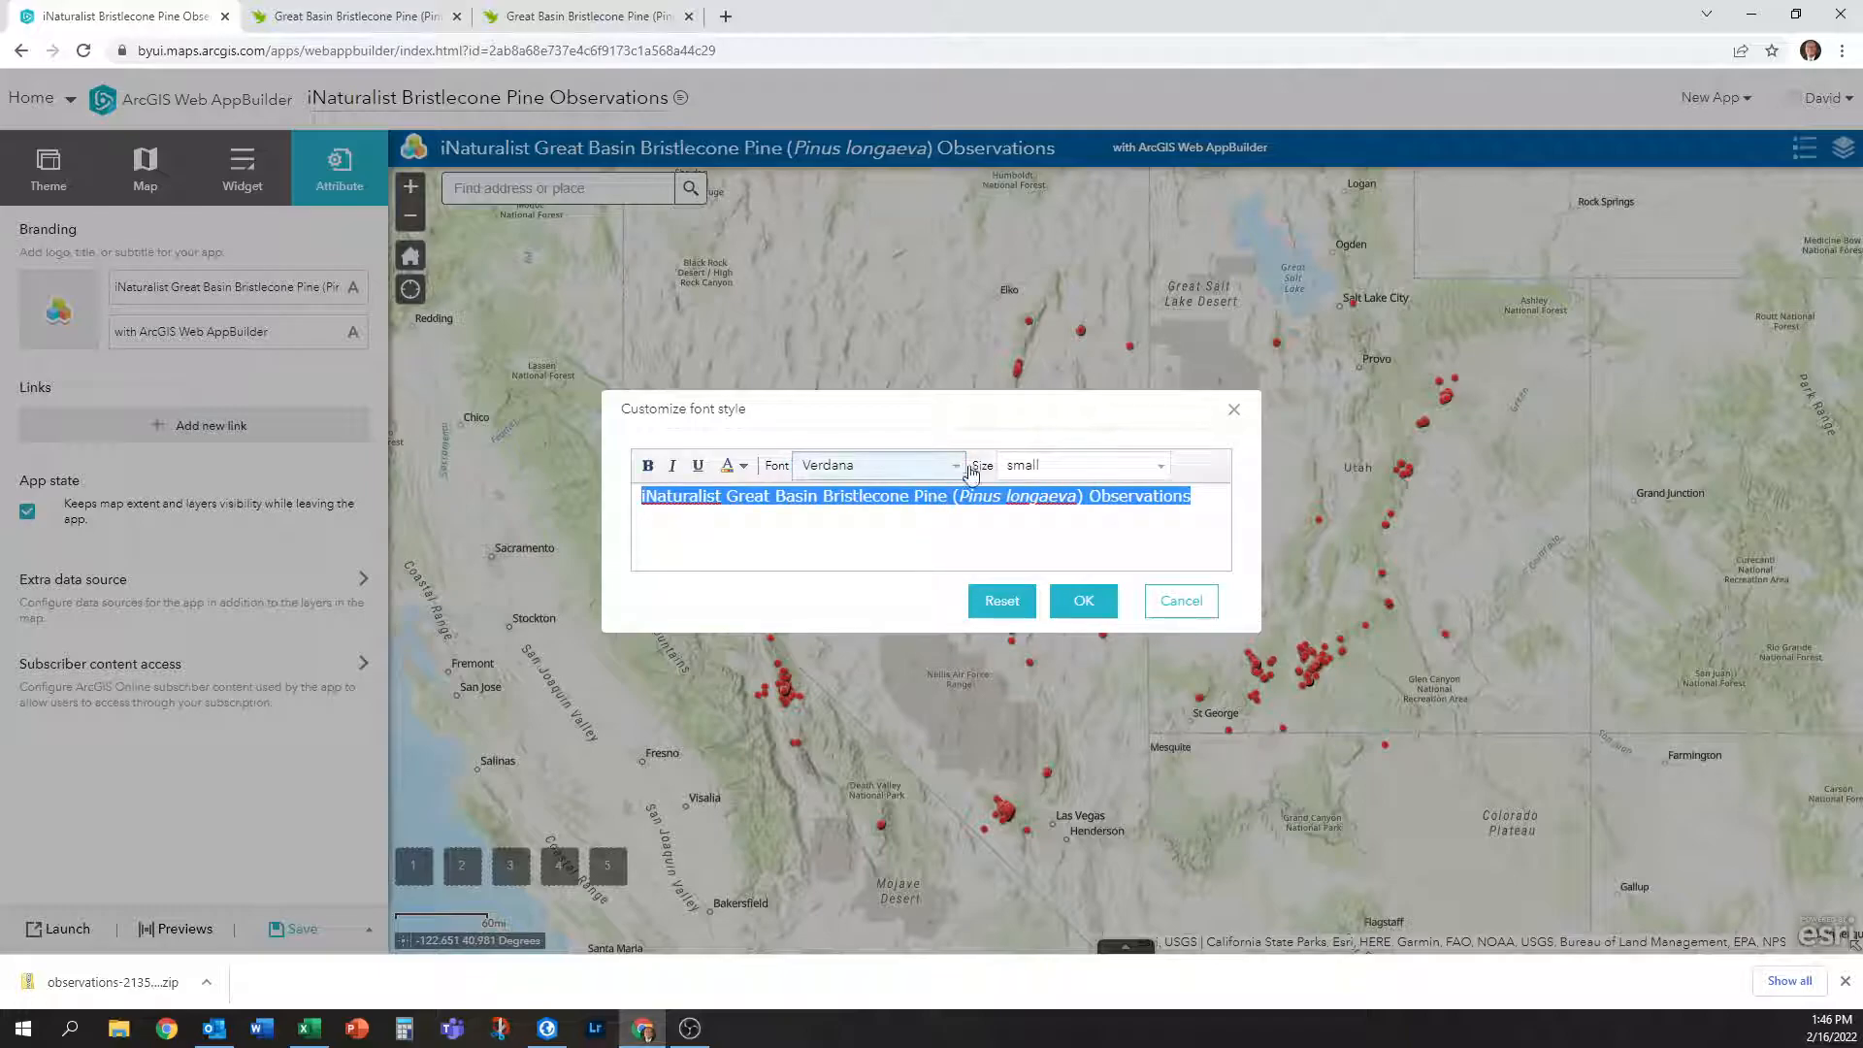
{"action": "left_click", "coordinate": [961, 470]}
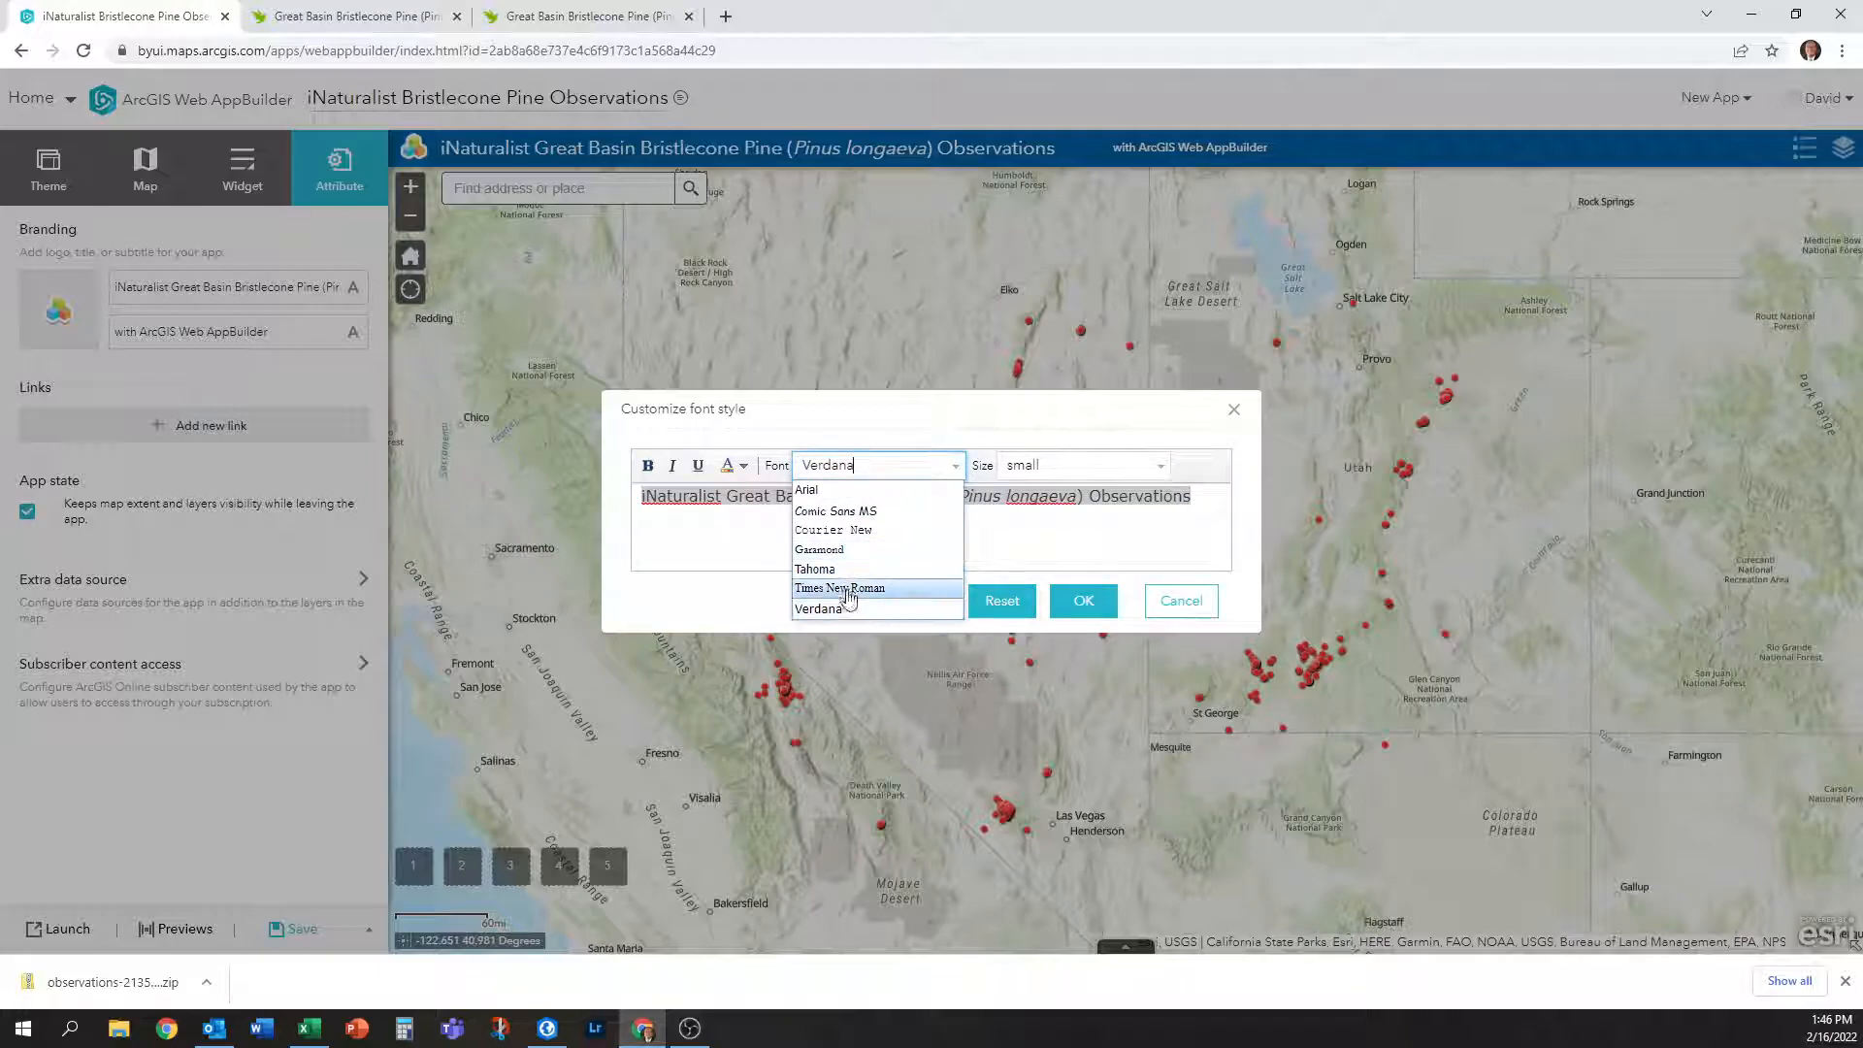
{"action": "left_click", "coordinate": [846, 571]}
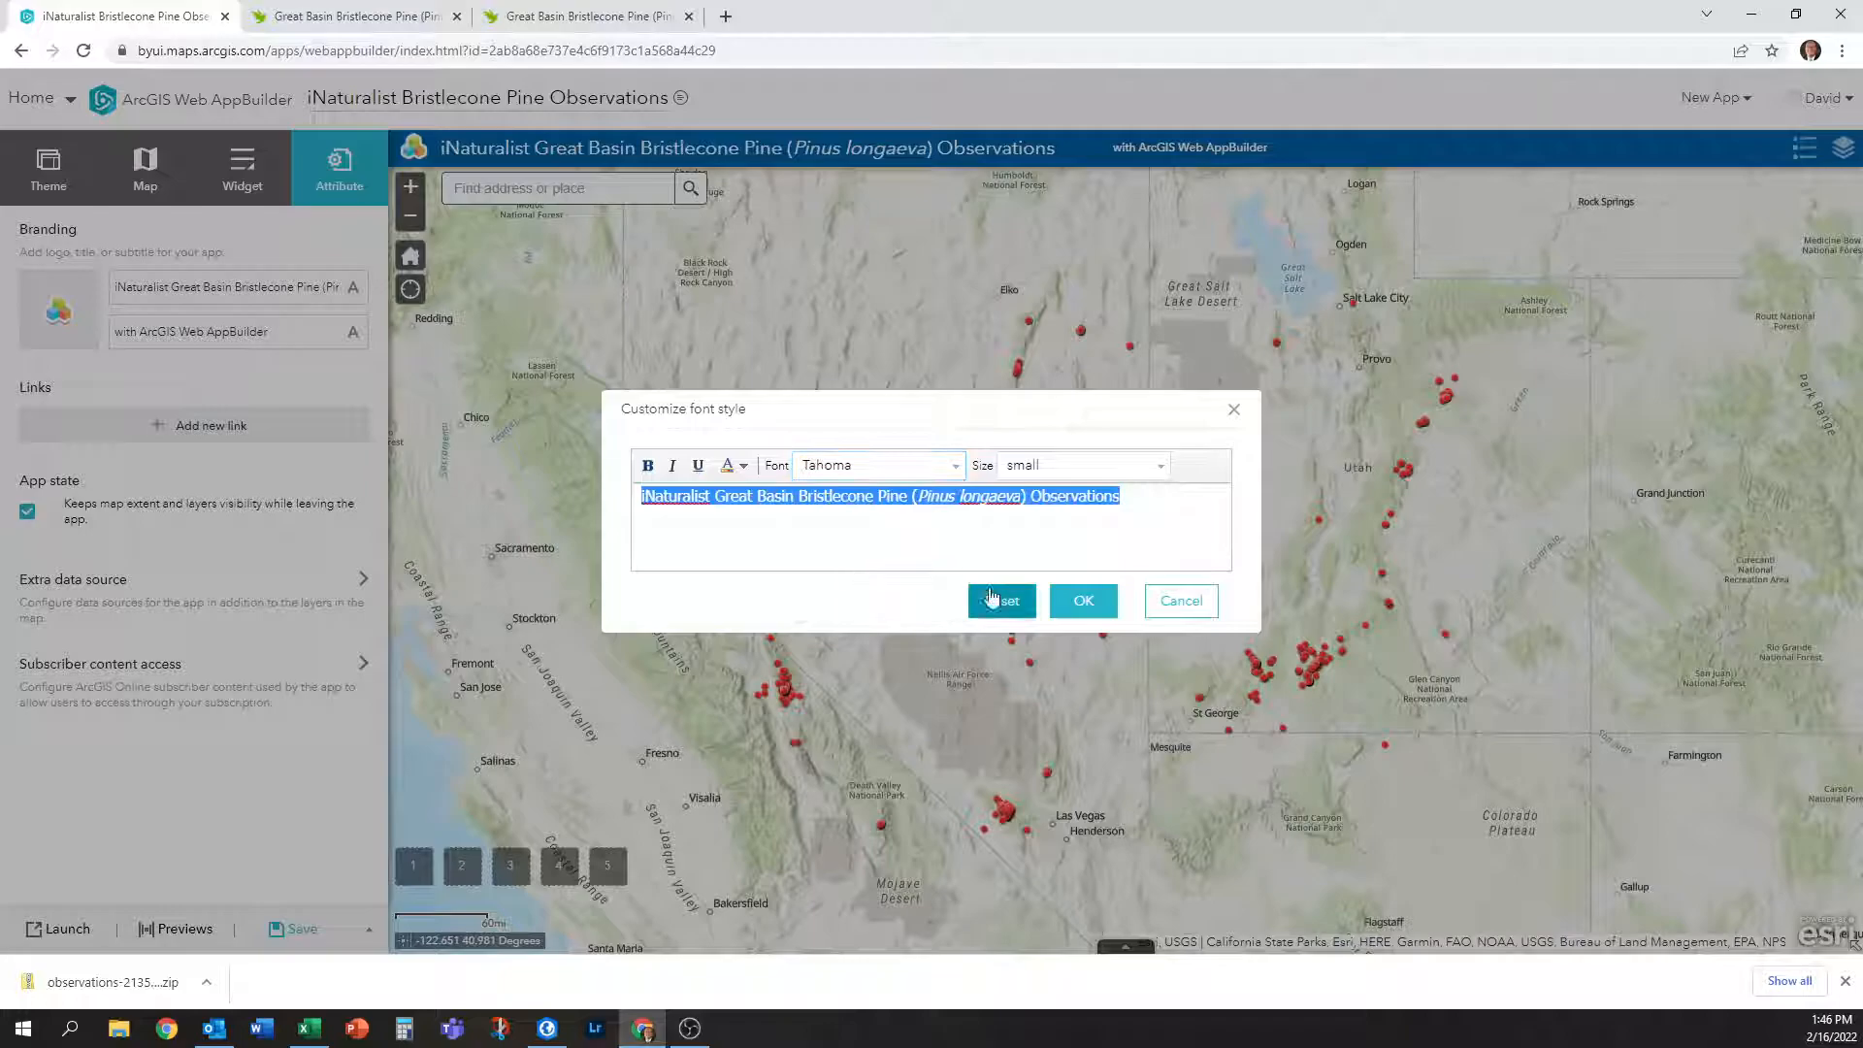
{"action": "left_click", "coordinate": [1083, 600]}
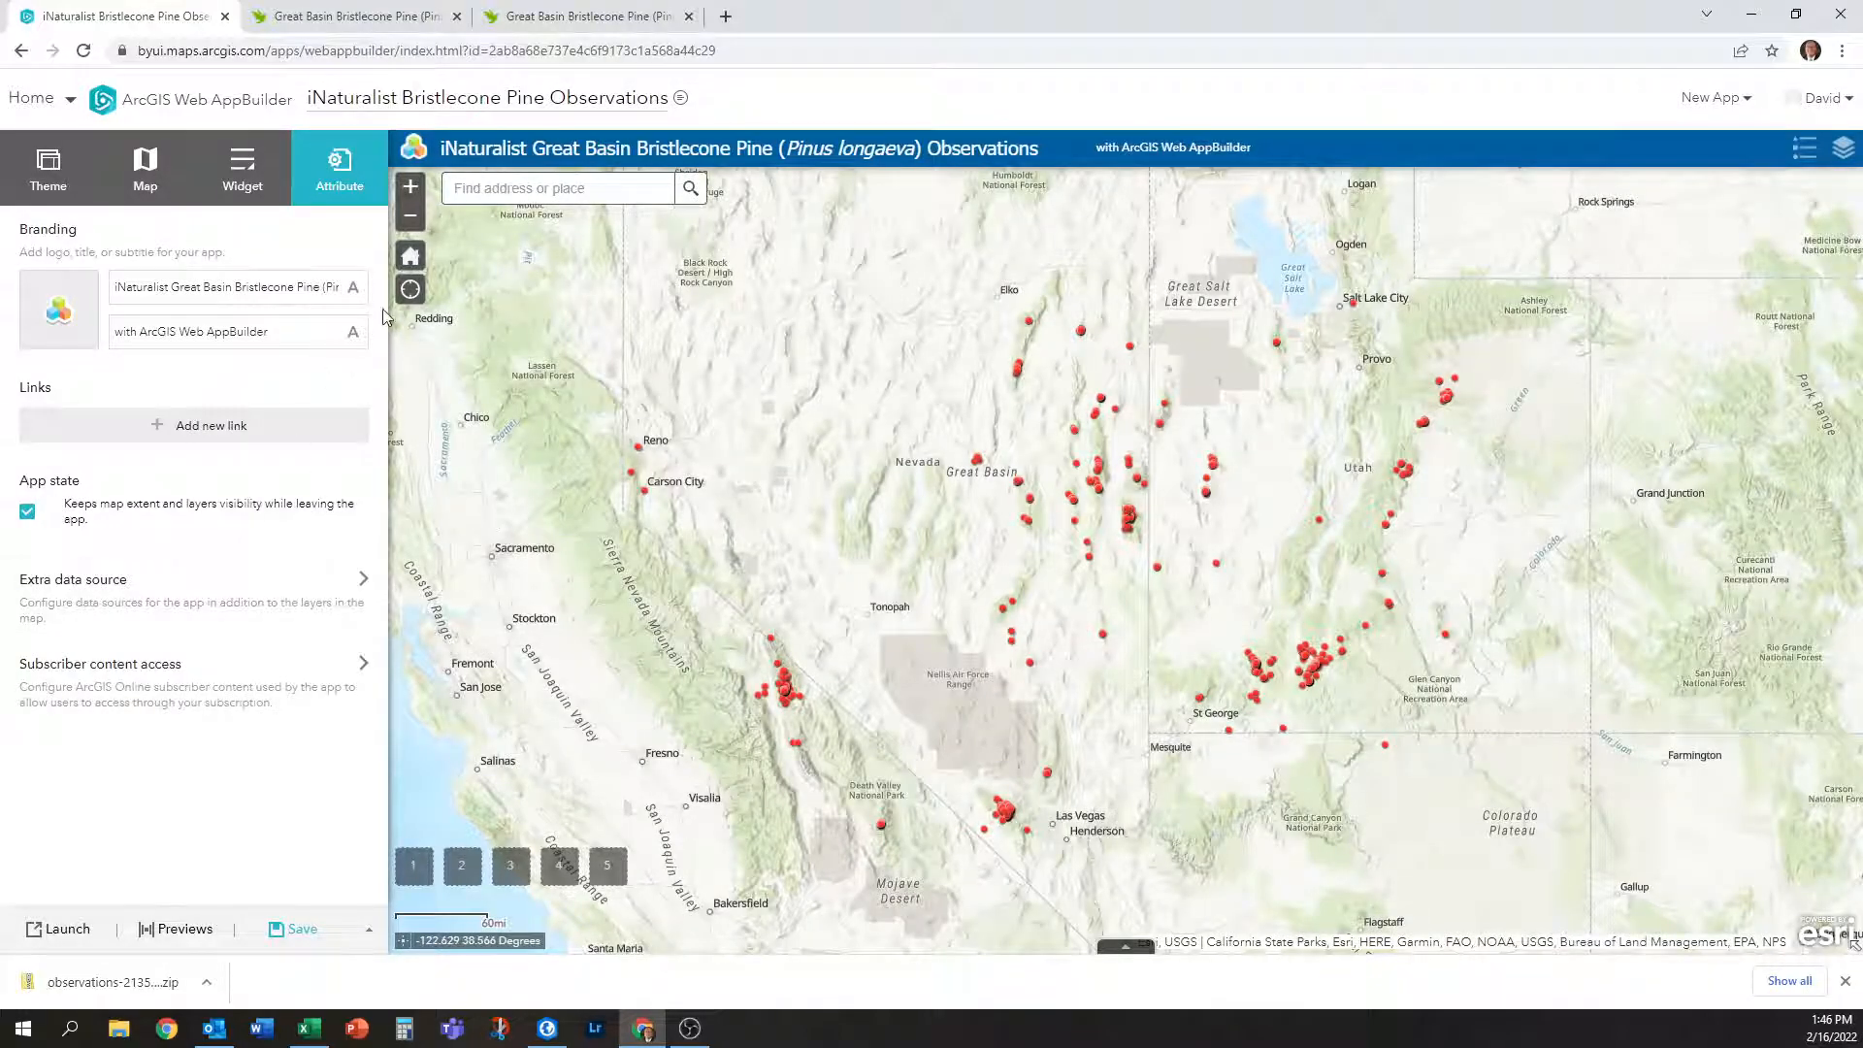
Apply the medium text size to the whole header title.
{"action": "left_click", "coordinate": [354, 289]}
{"action": "left_click", "coordinate": [957, 468]}
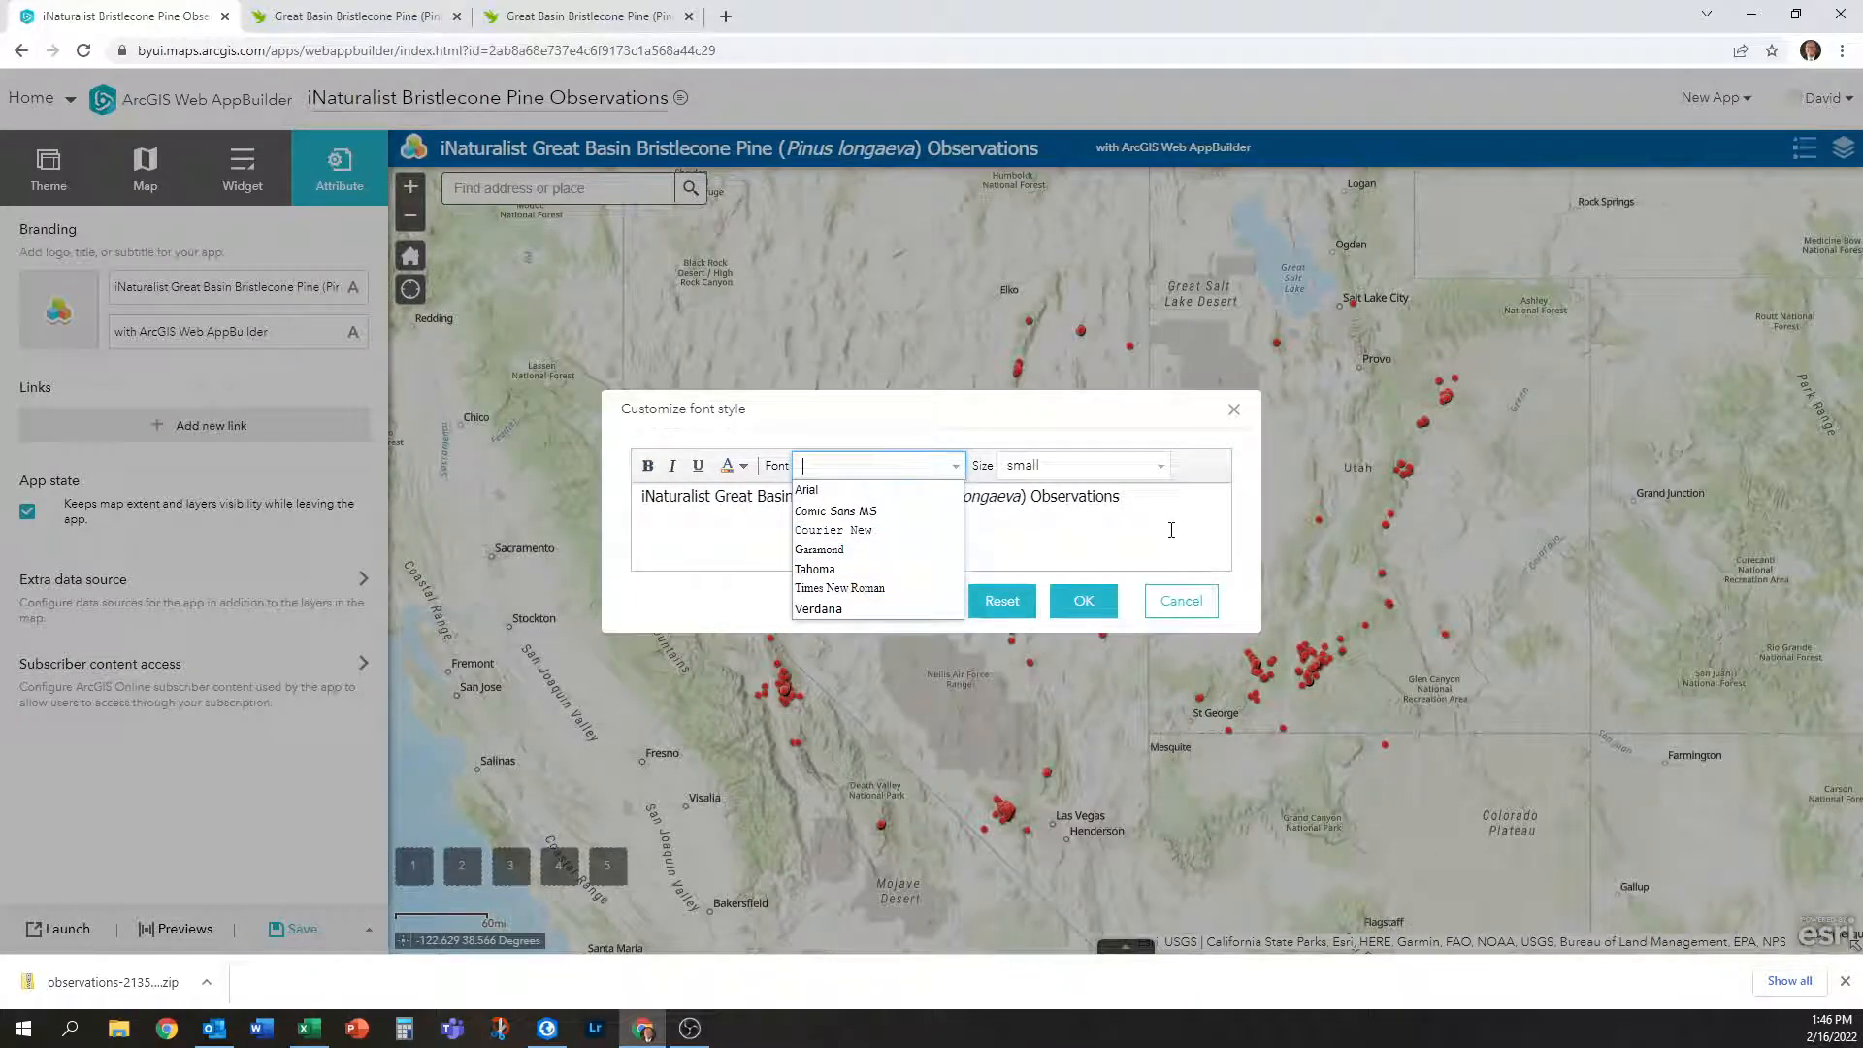
{"action": "left_click", "coordinate": [719, 598]}
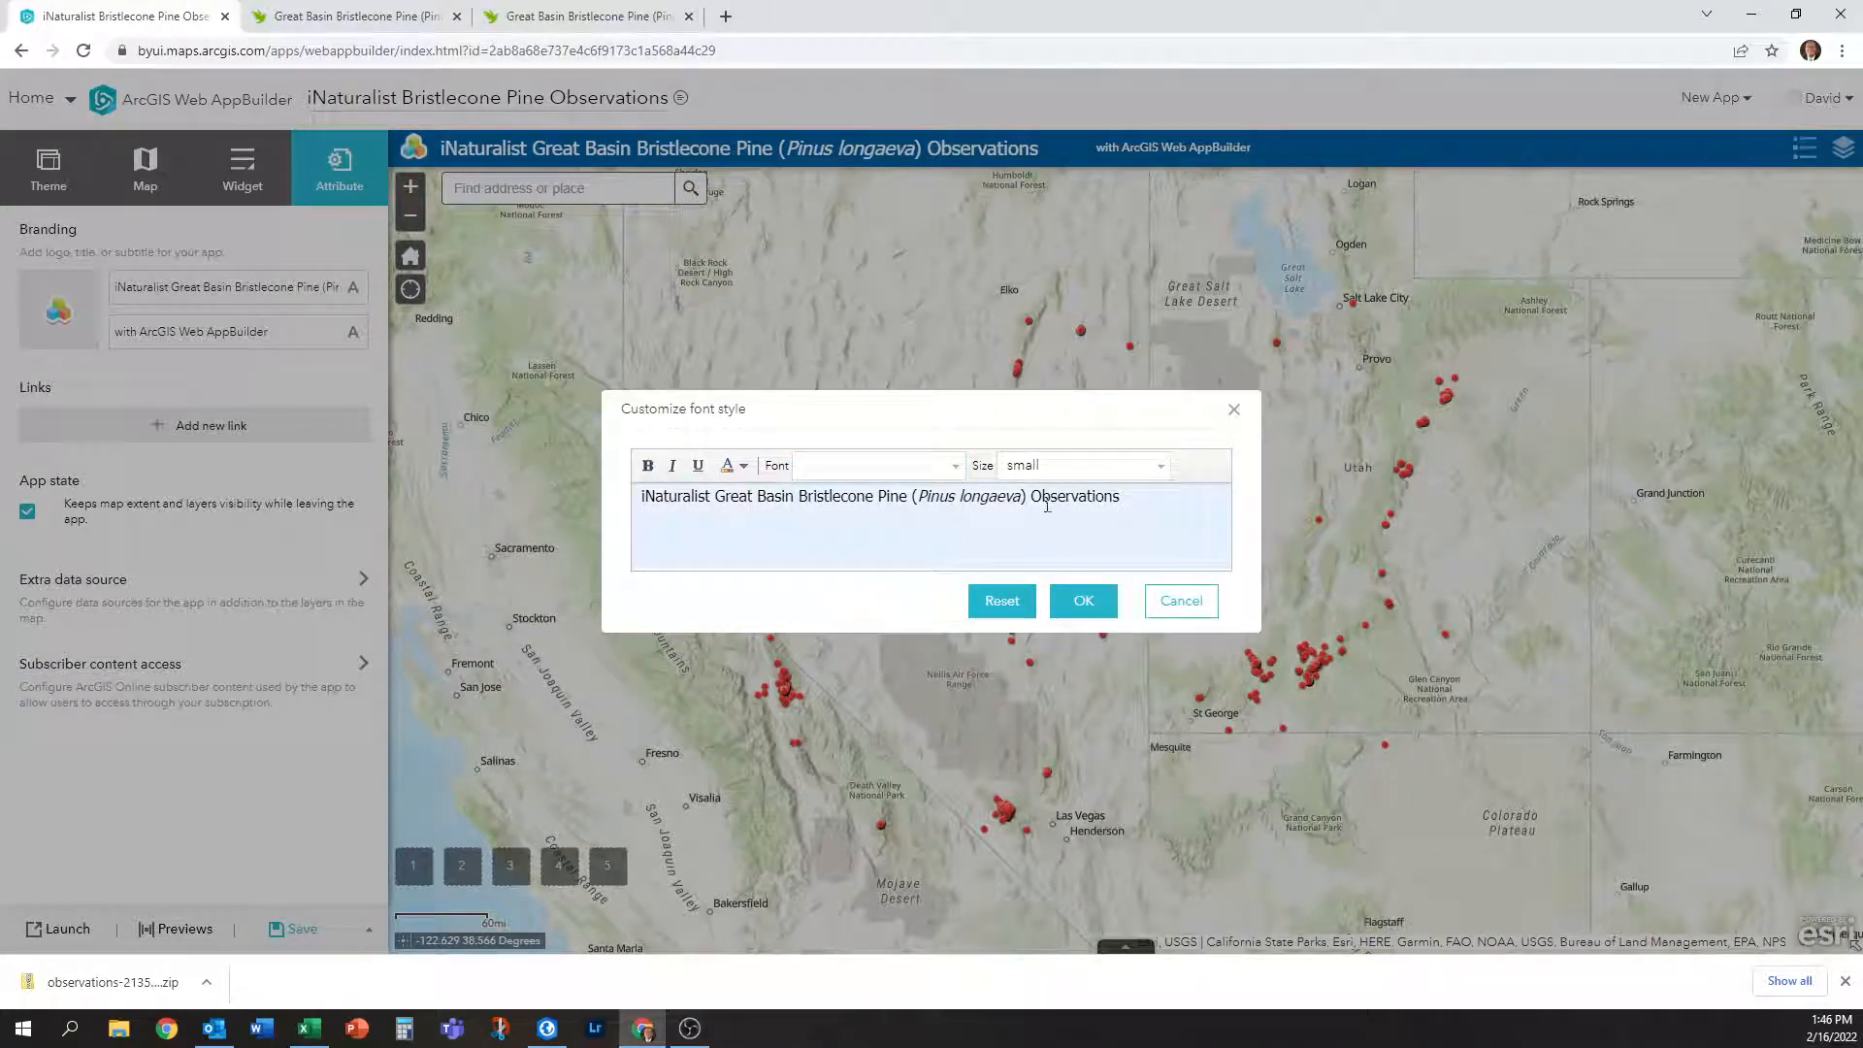
{"action": "left_click", "coordinate": [1143, 465]}
{"action": "left_click", "coordinate": [1170, 470]}
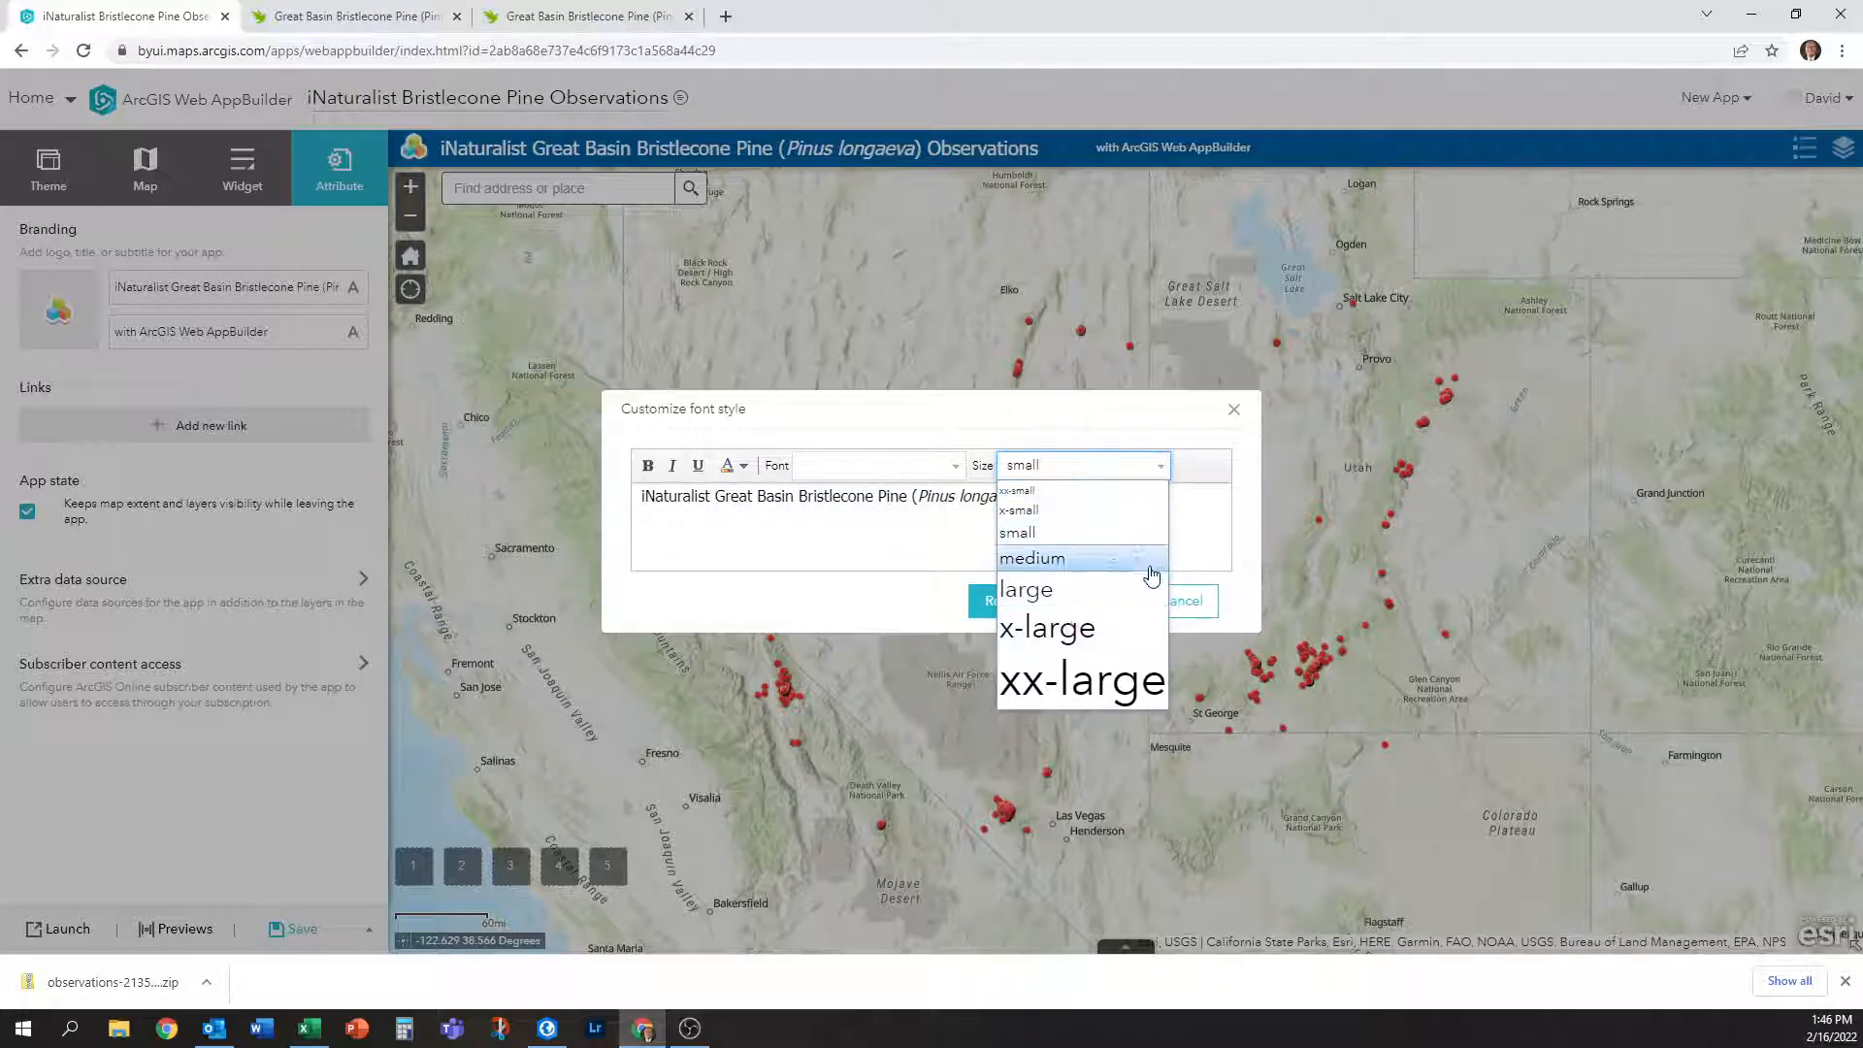
{"action": "left_click", "coordinate": [1123, 555]}
{"action": "left_click", "coordinate": [1083, 600]}
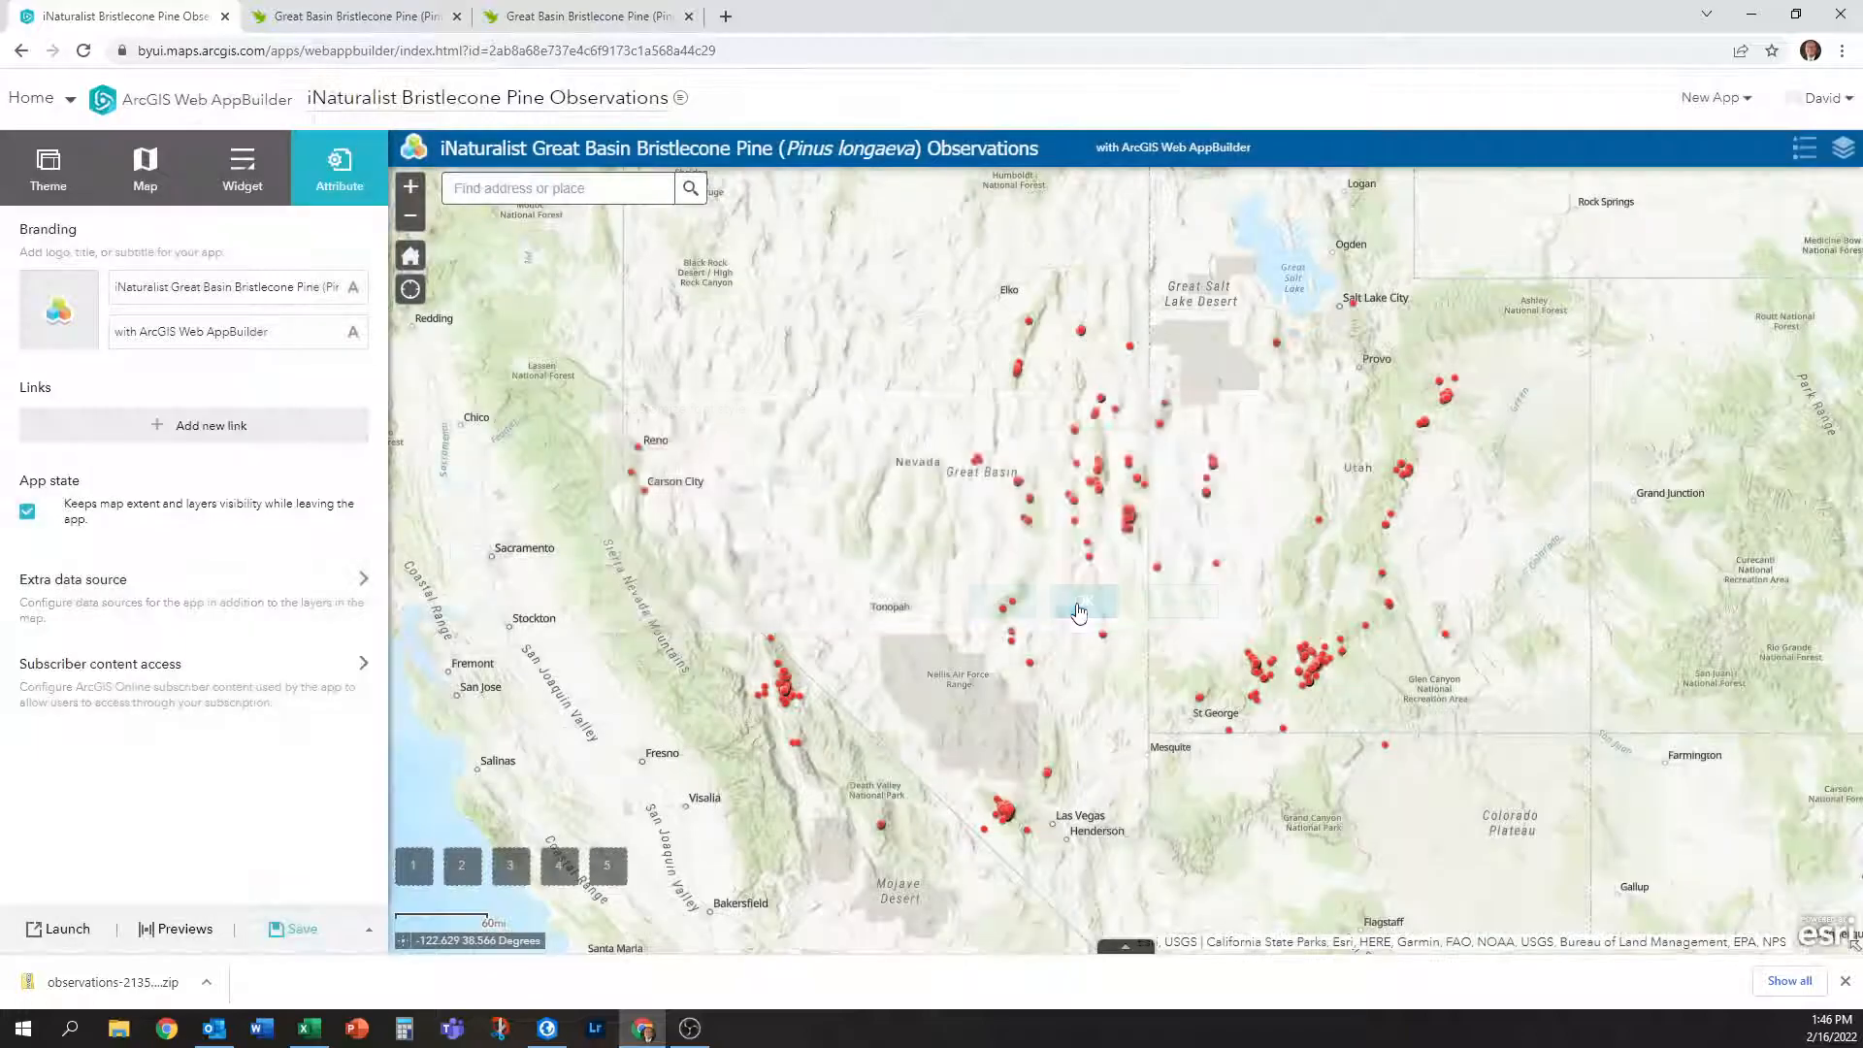
{"action": "left_click", "coordinate": [353, 287]}
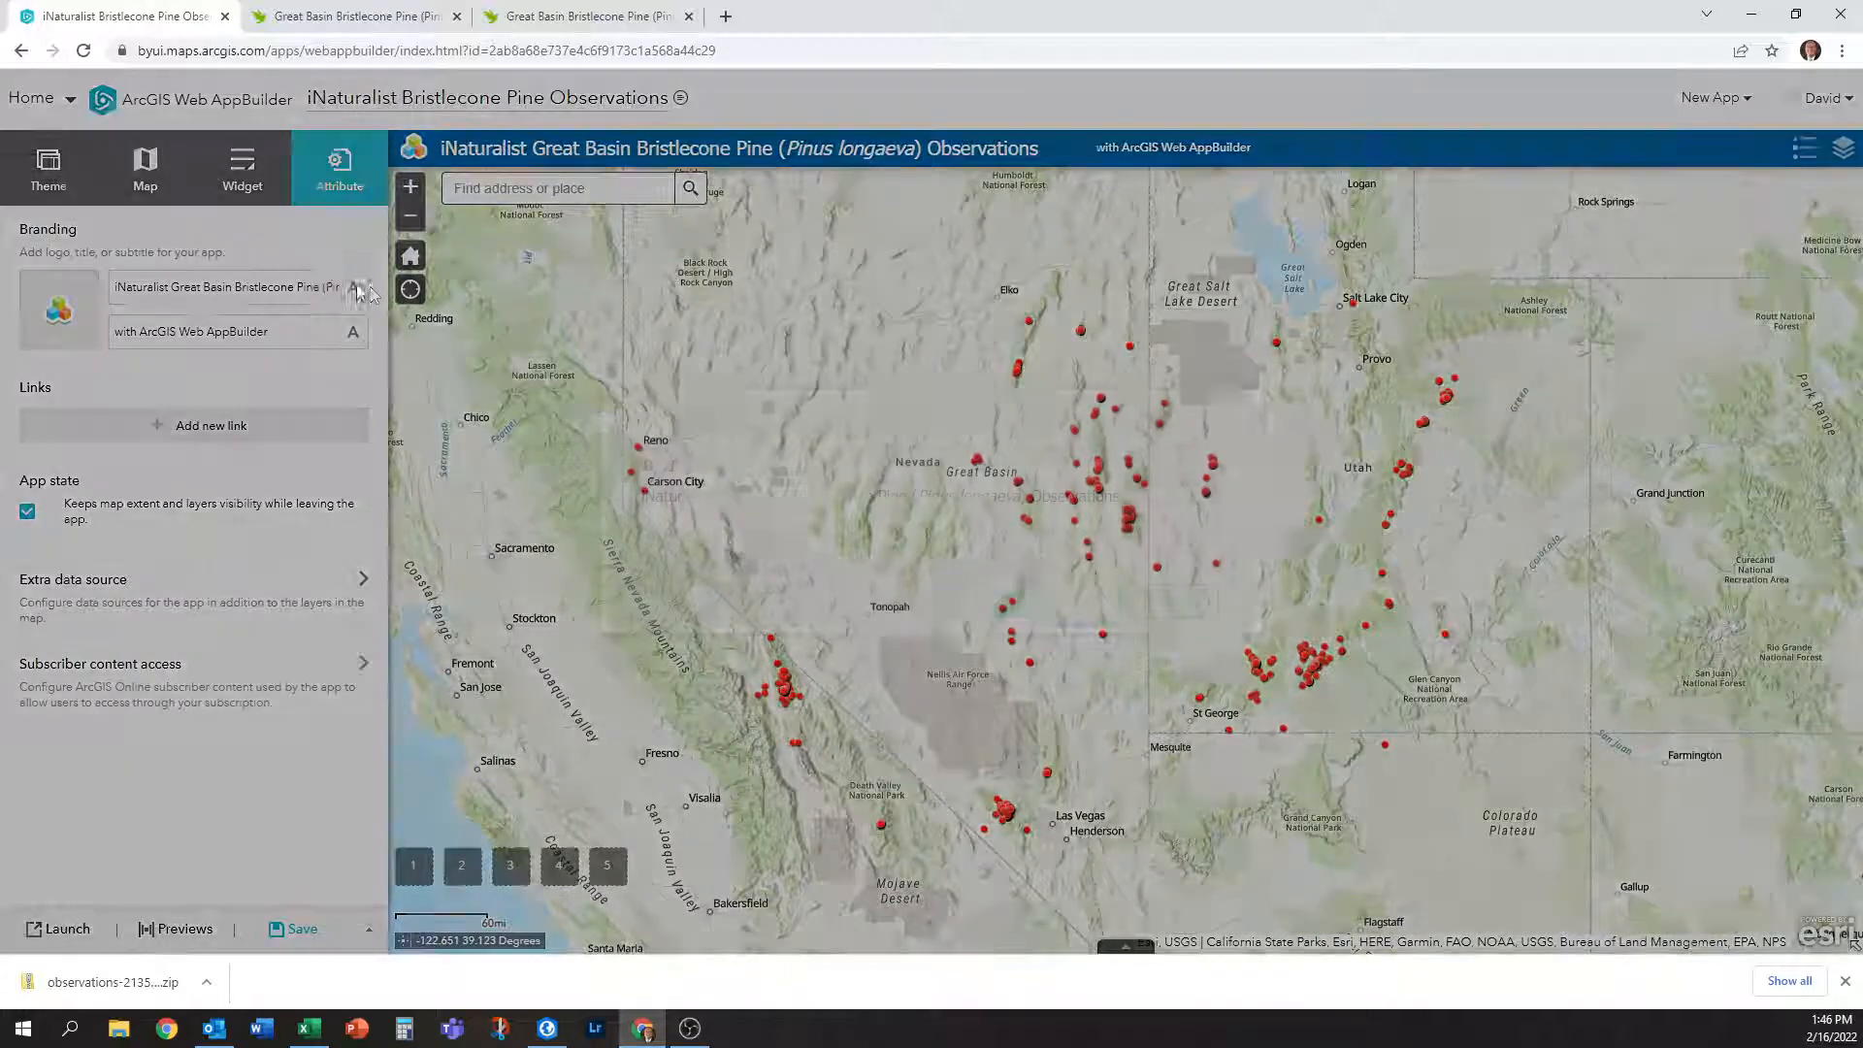
{"action": "left_click_drag", "start_coordinate": [1140, 507], "coordinate": [495, 504]}
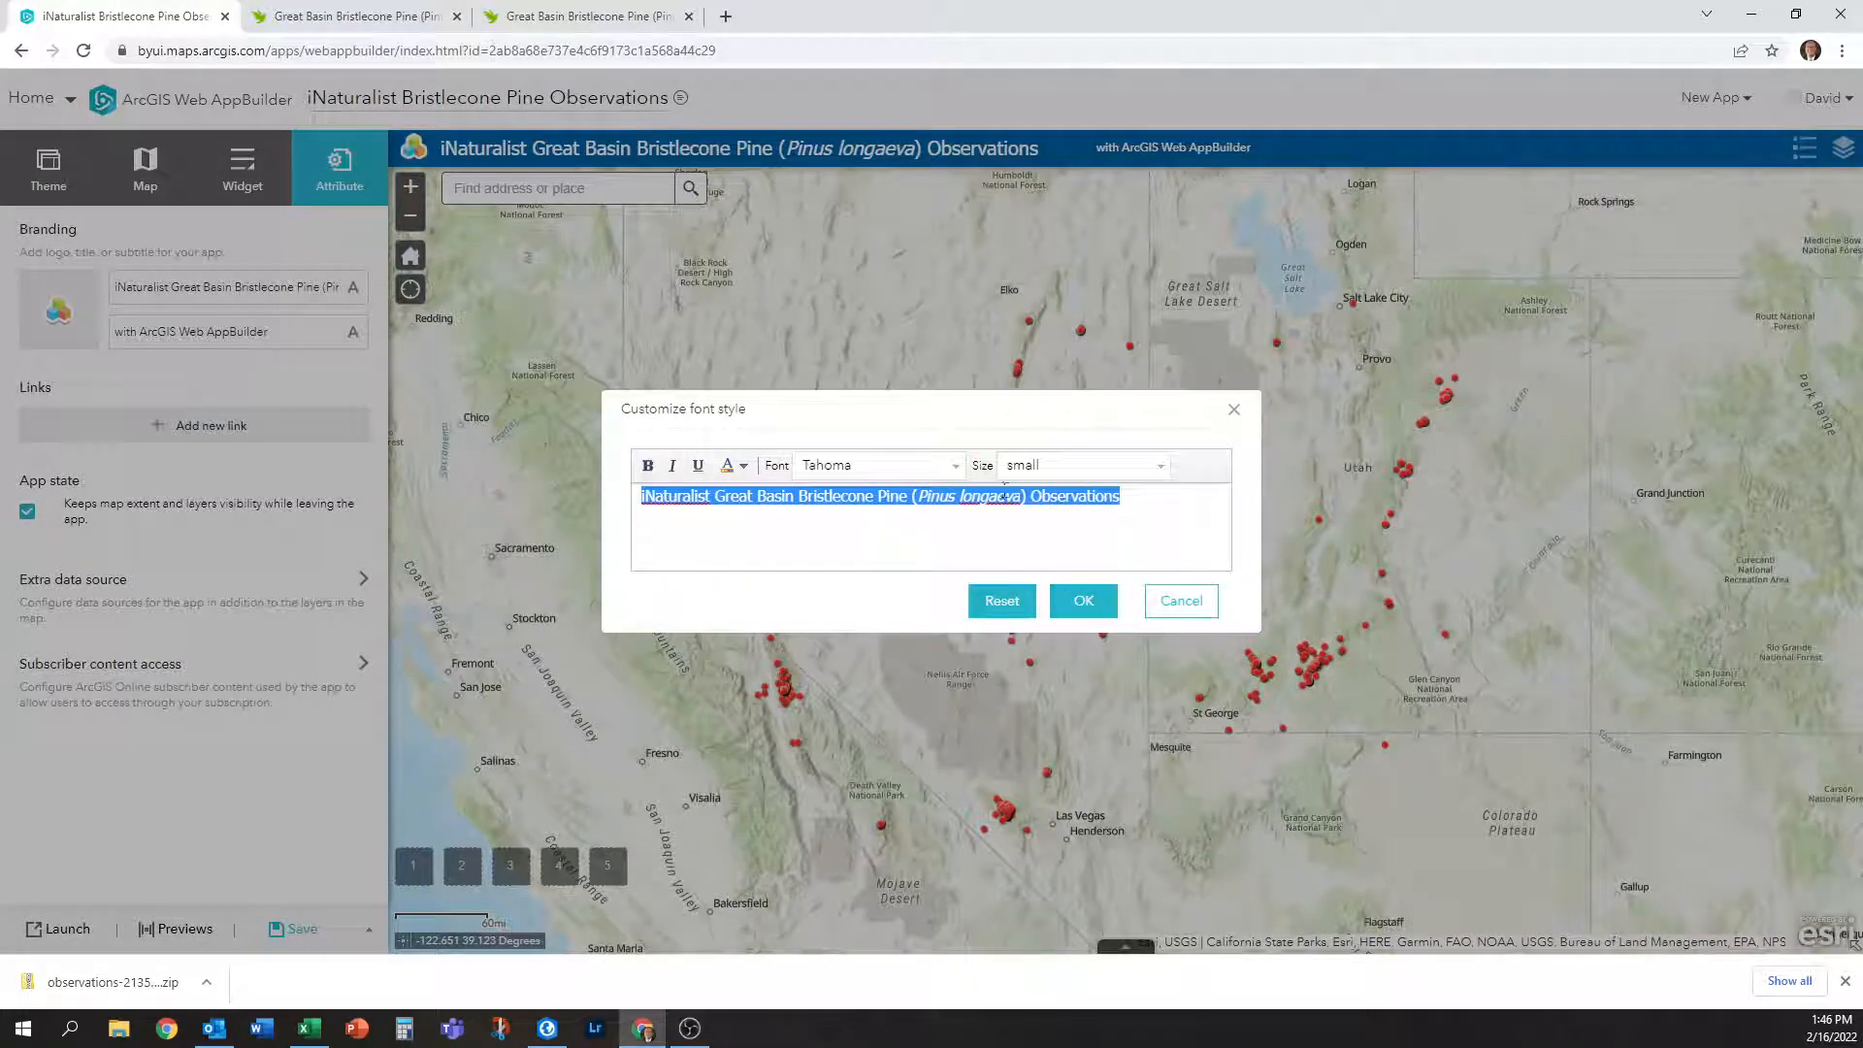
{"action": "left_click", "coordinate": [1160, 466]}
{"action": "left_click", "coordinate": [1077, 558]}
{"action": "left_click", "coordinate": [1083, 601]}
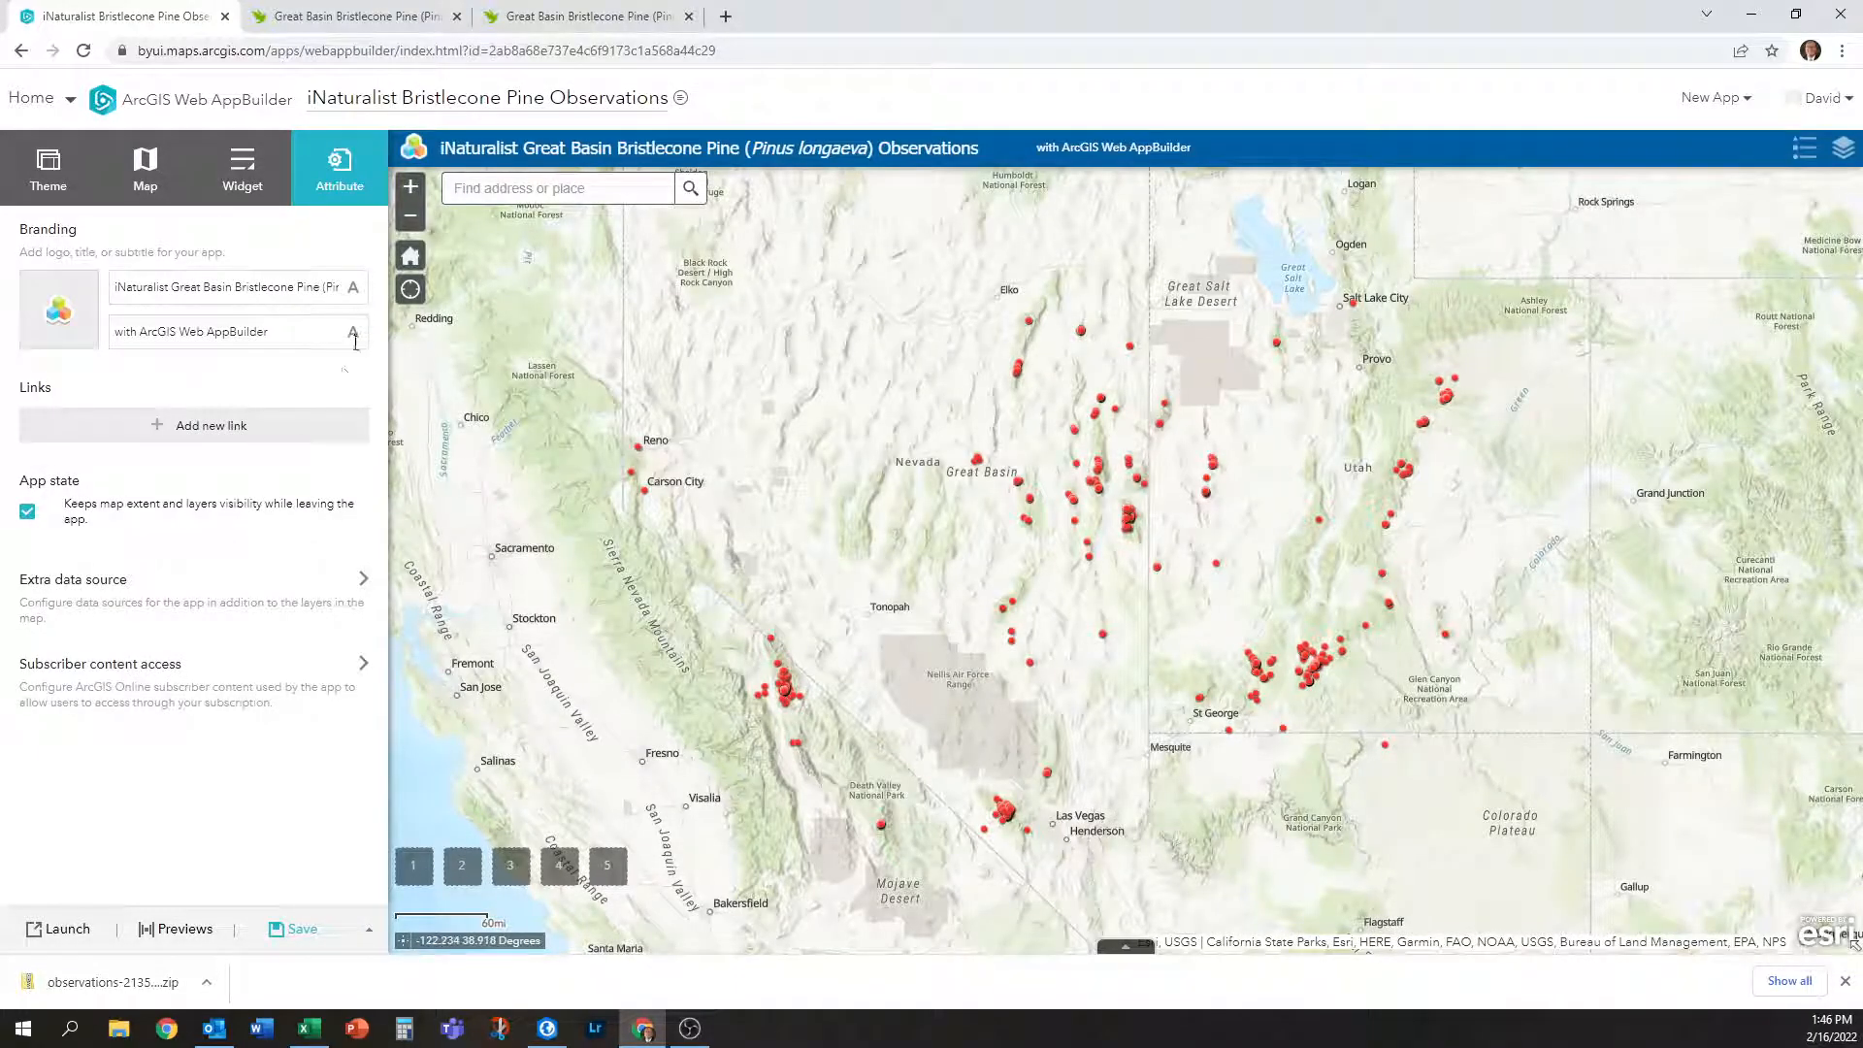
Enlarge the whole header title to the large text size.
{"action": "left_click", "coordinate": [353, 287]}
{"action": "left_click_drag", "start_coordinate": [1213, 500], "coordinate": [642, 499]}
{"action": "left_click", "coordinate": [1163, 475]}
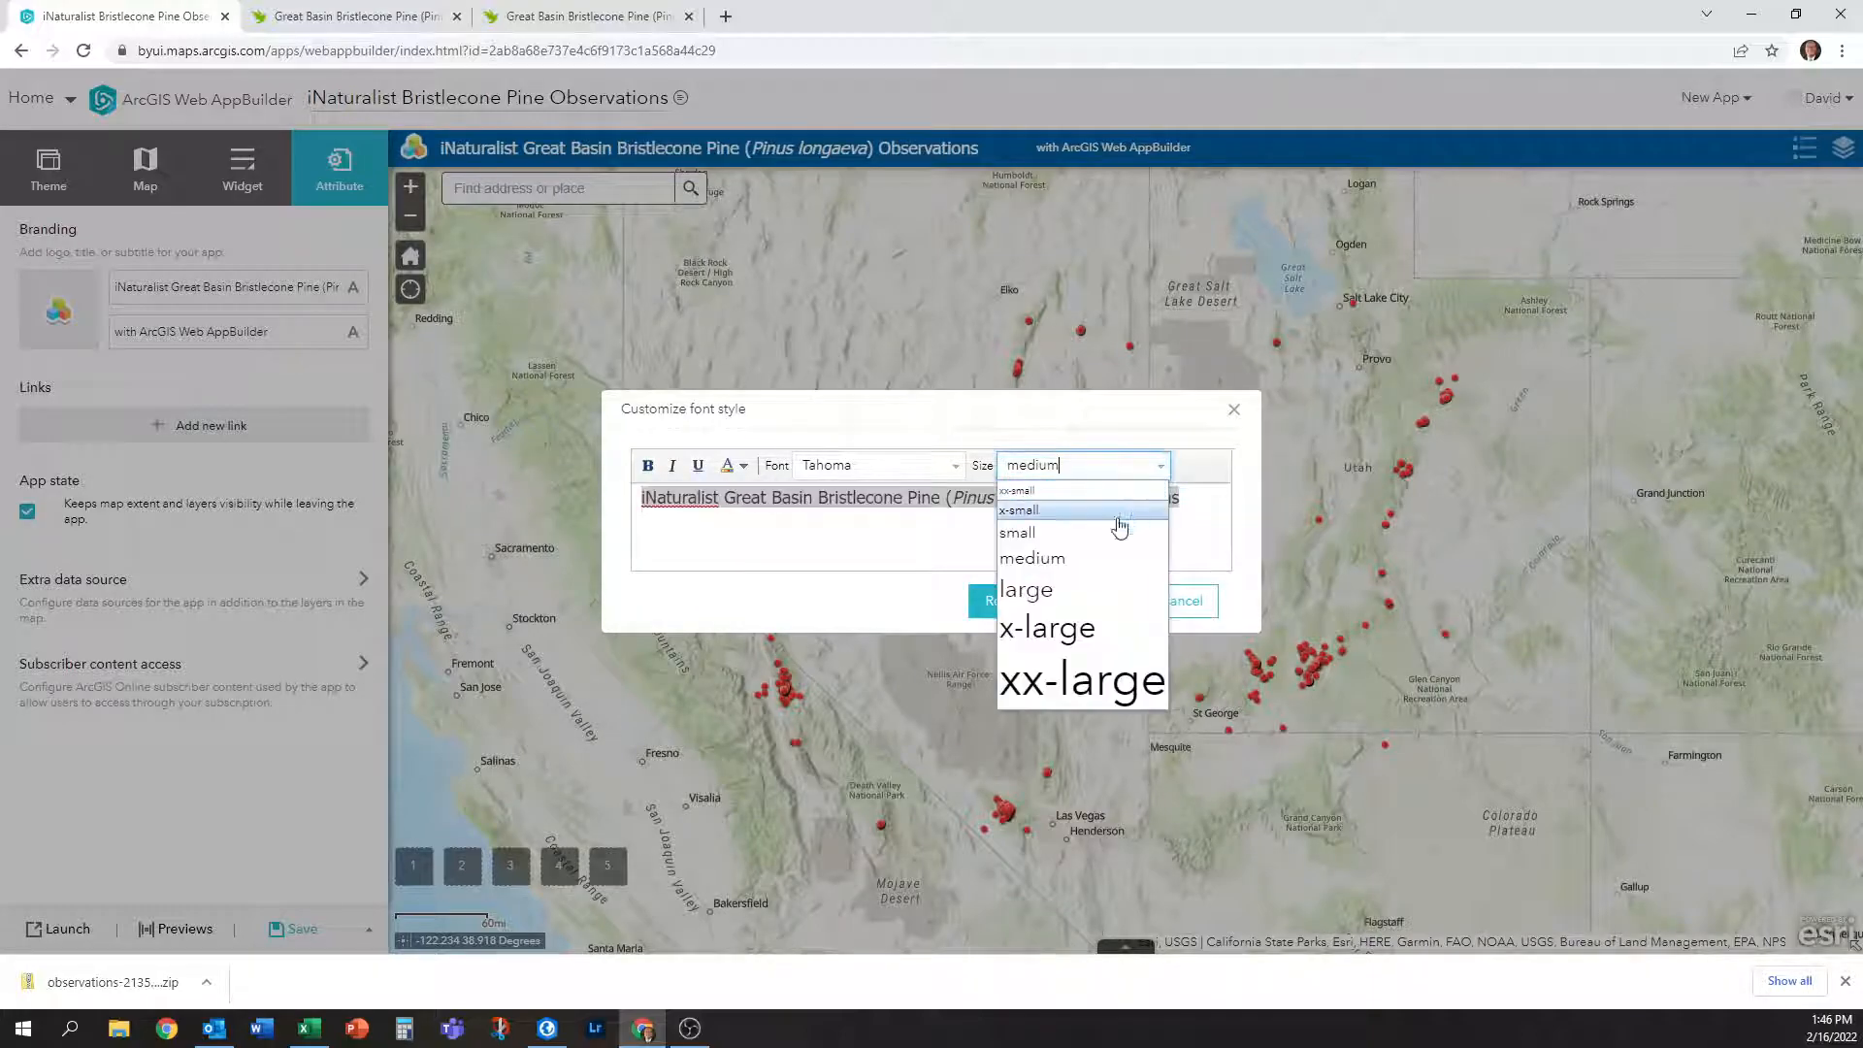
{"action": "left_click", "coordinate": [1089, 592]}
{"action": "left_click", "coordinate": [1083, 600]}
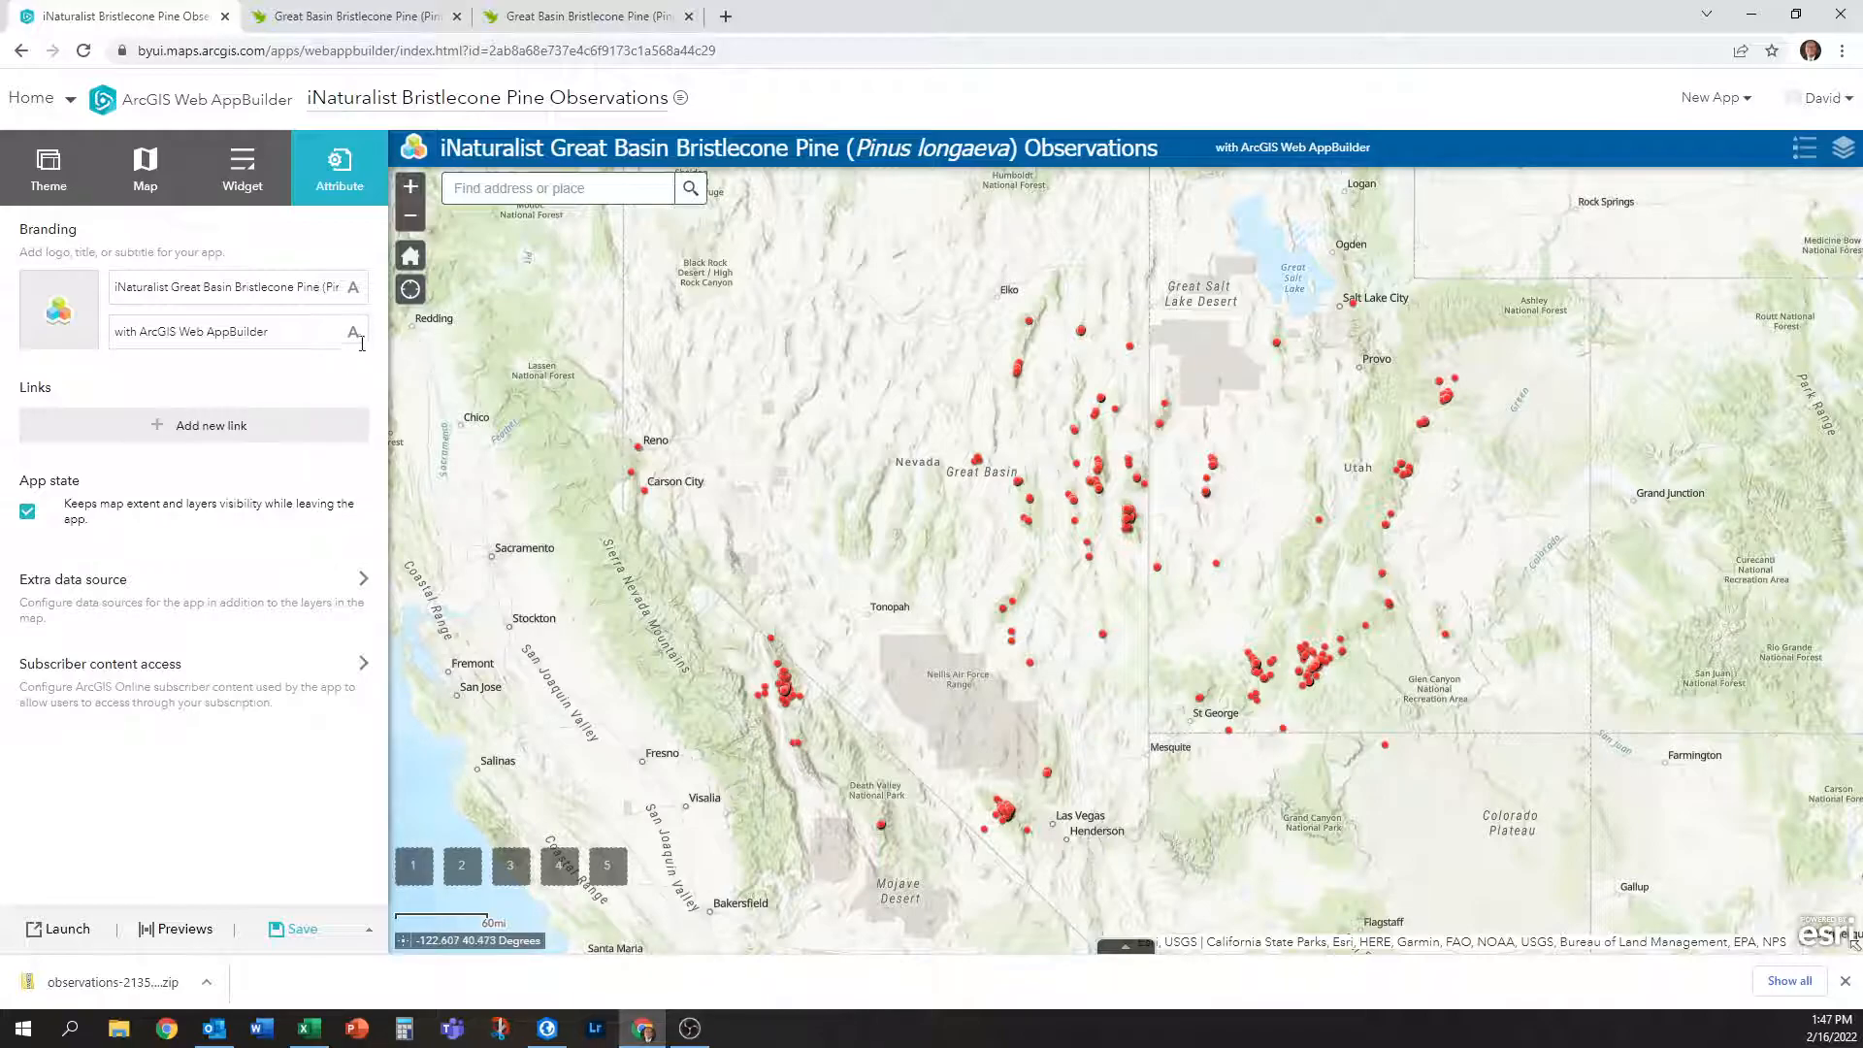
Delete the 'with ArcGIS Web AppBuilder' subtitle text, leaving the Subtitle field empty.
{"action": "left_click_drag", "start_coordinate": [286, 335], "coordinate": [5, 323]}
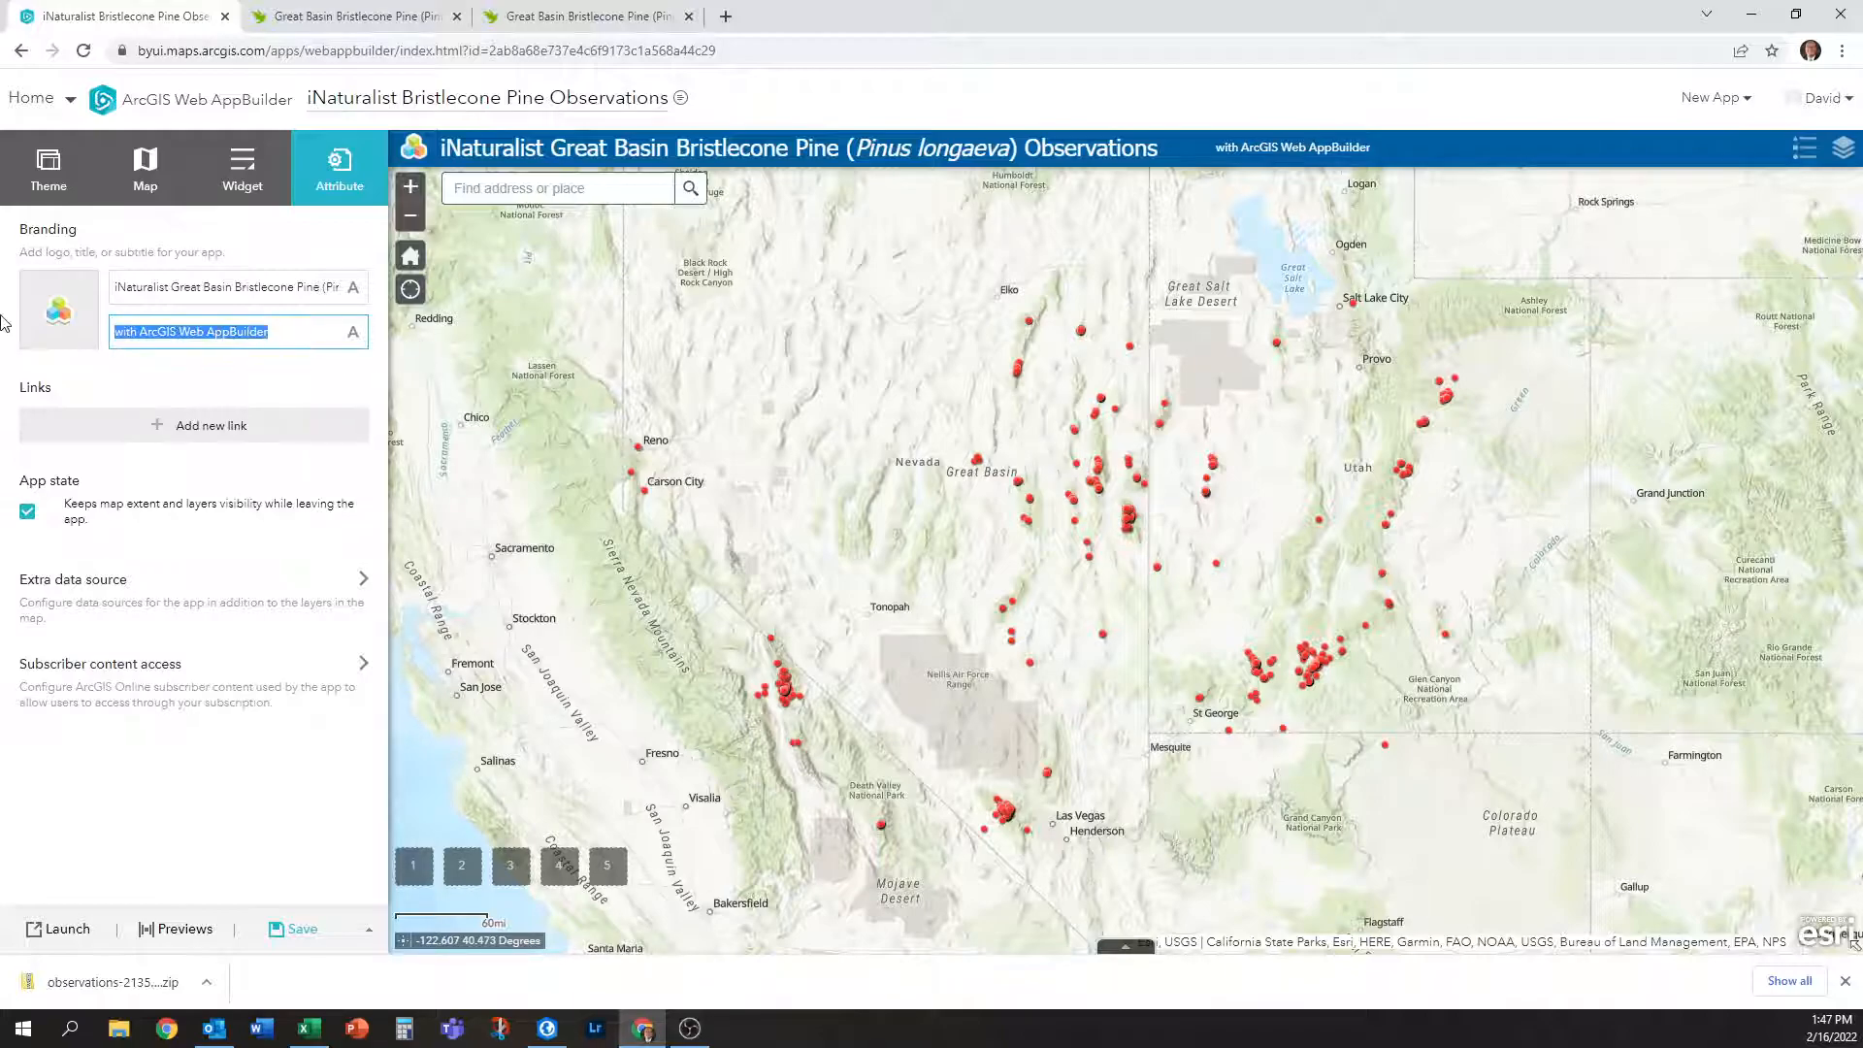
{"action": "key", "text": "BackSpace"}
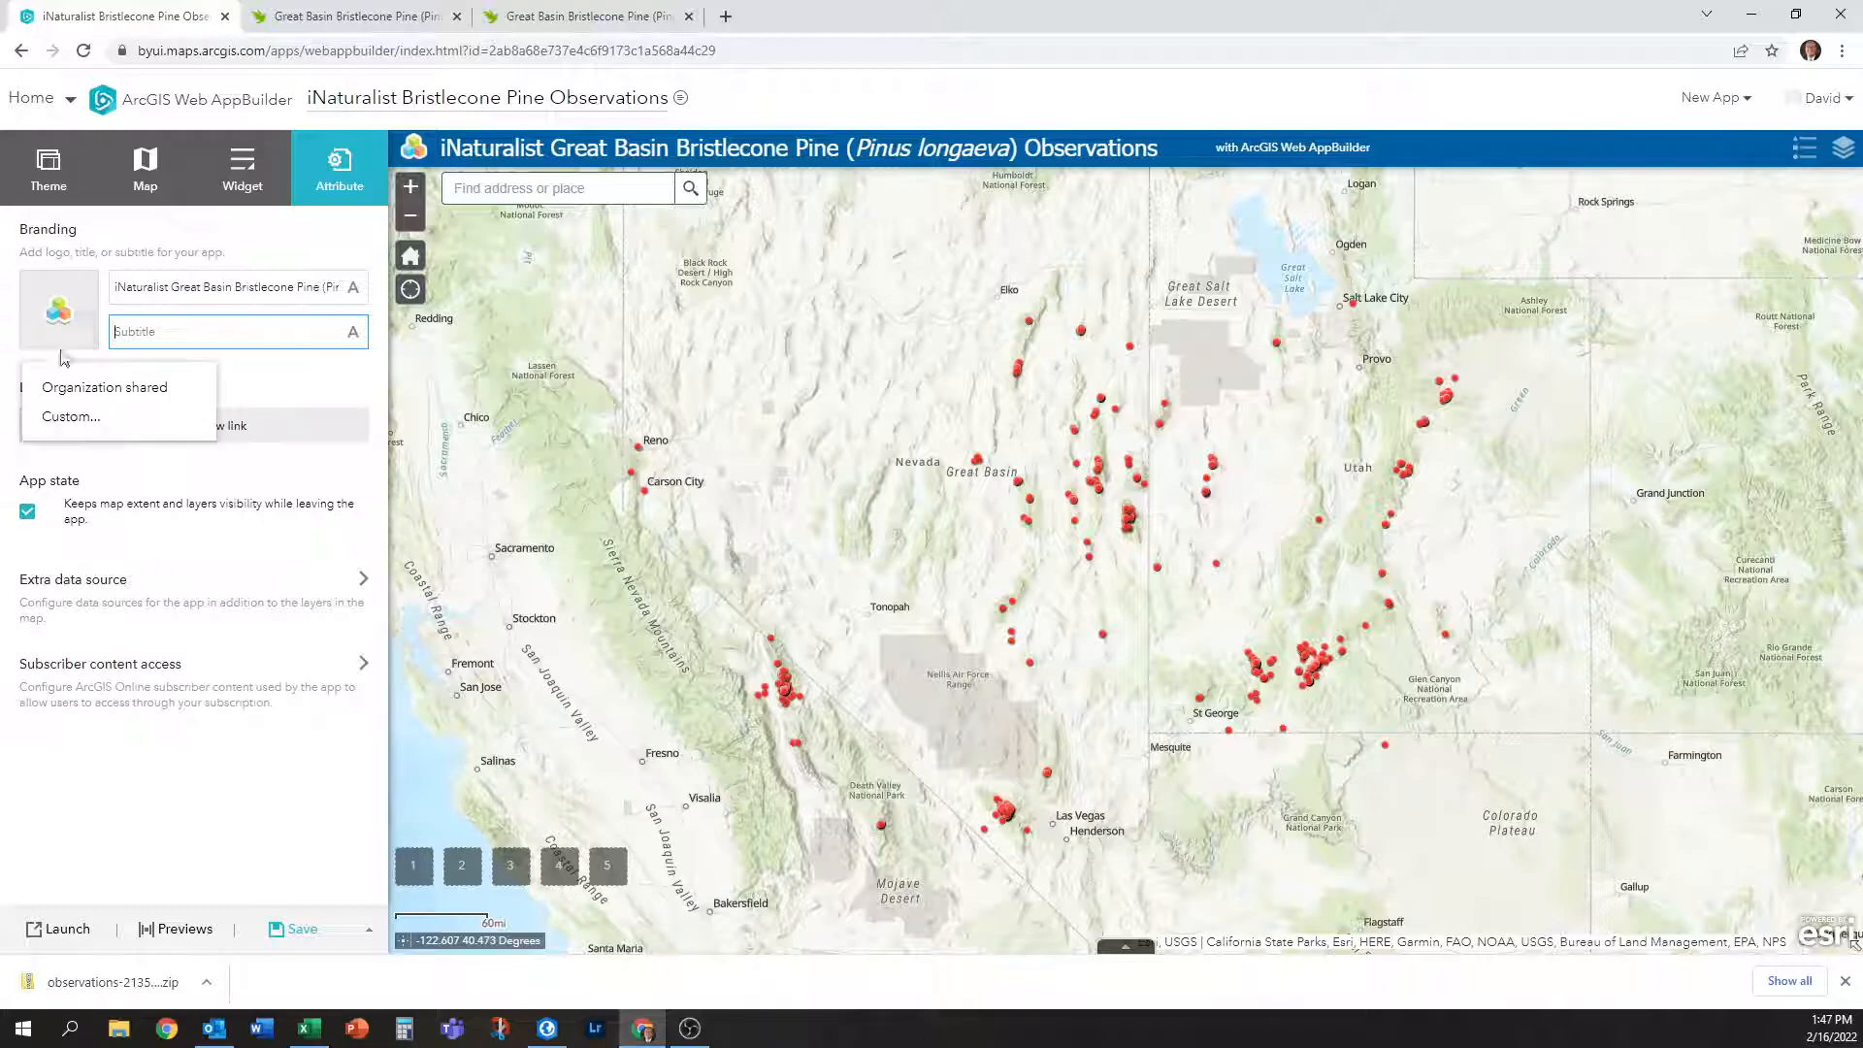
{"action": "double_click", "coordinate": [359, 371]}
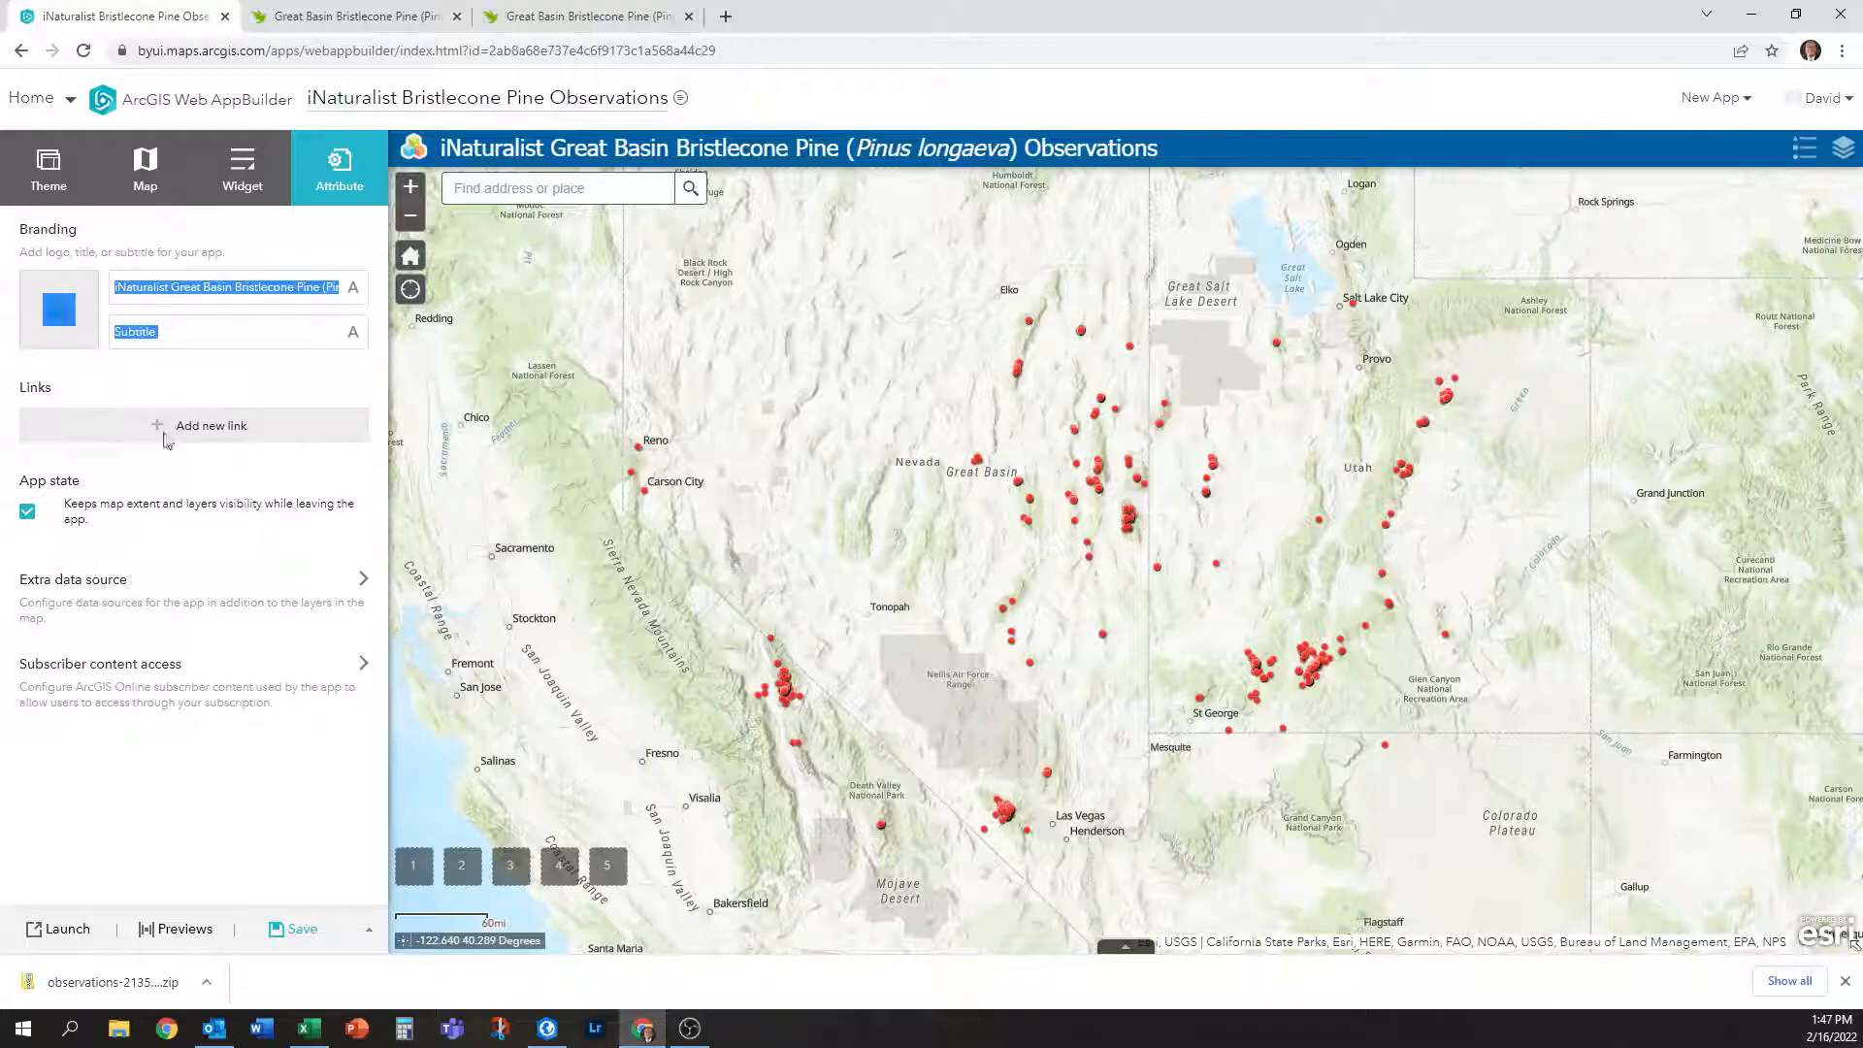
{"action": "left_click", "coordinate": [249, 330]}
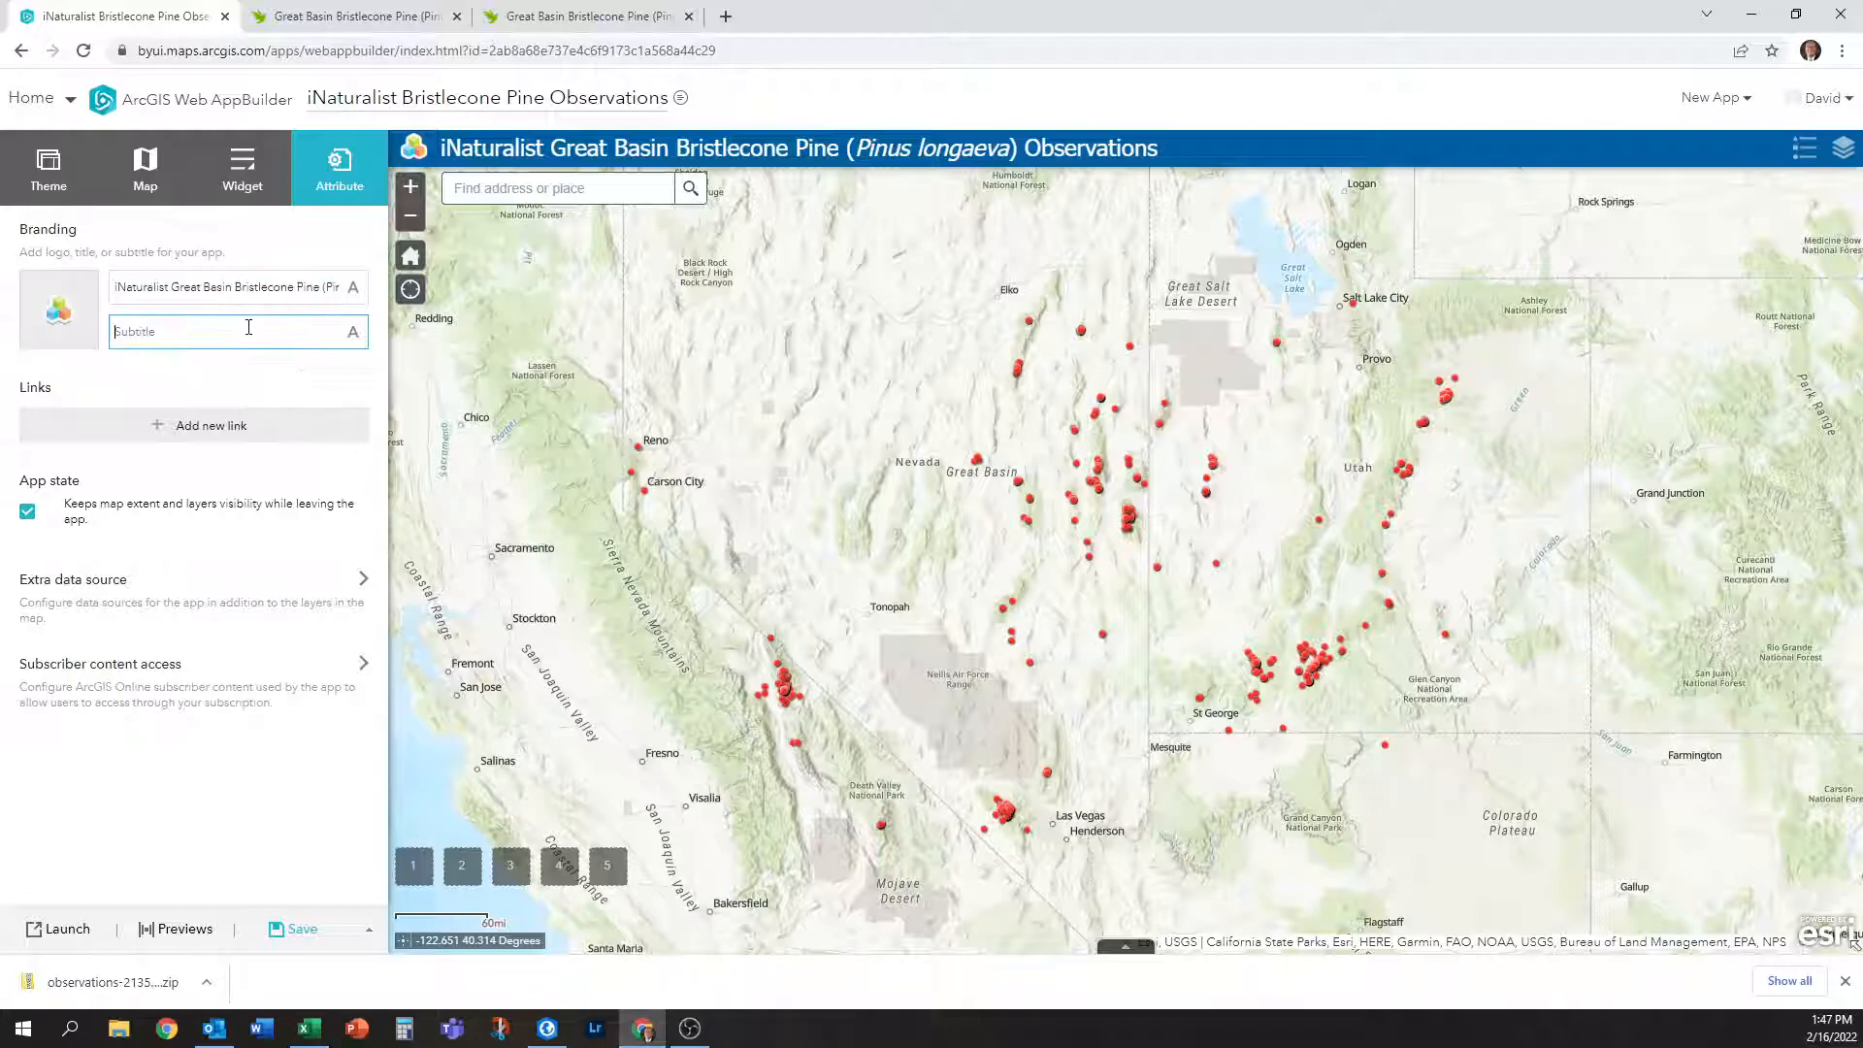
{"action": "mouse_move", "coordinate": [60, 320]}
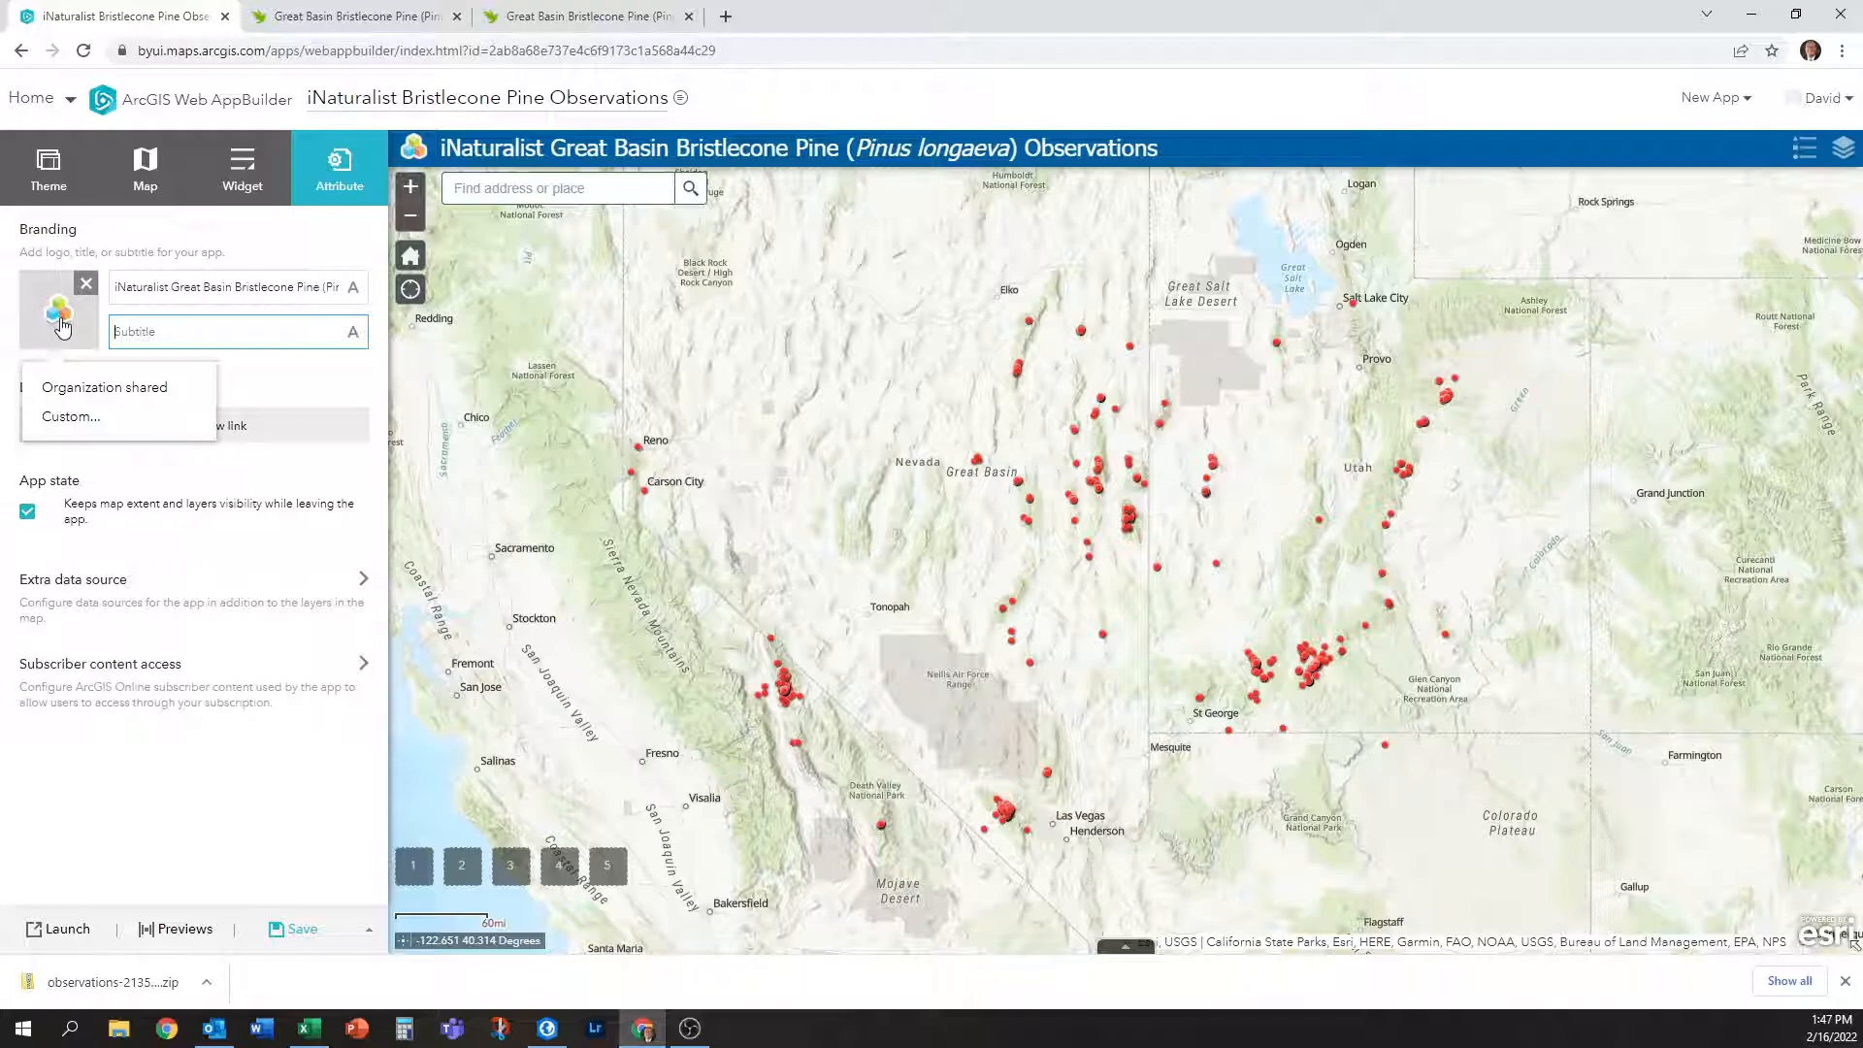
{"action": "left_click", "coordinate": [346, 373]}
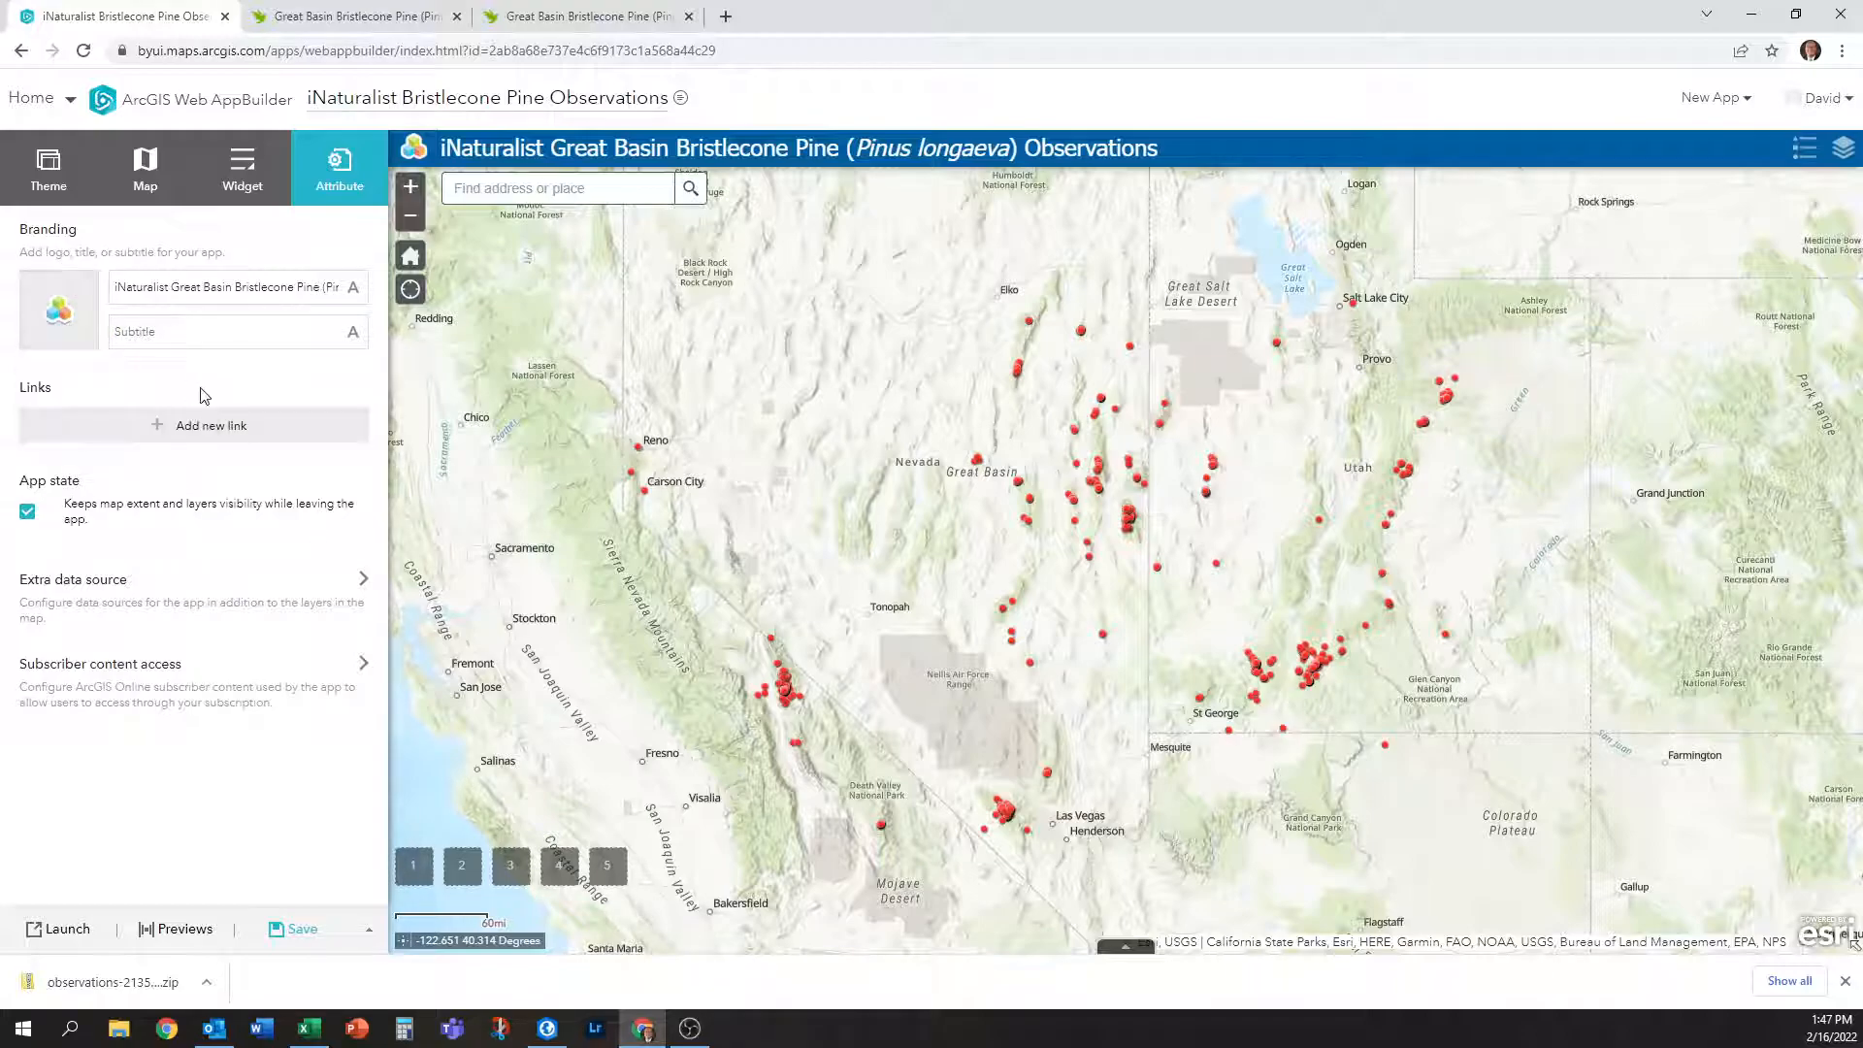
Add a new header link, then enter 'byui' in a new browser tab's address bar.
{"action": "left_click", "coordinate": [199, 427]}
{"action": "left_click", "coordinate": [242, 492]}
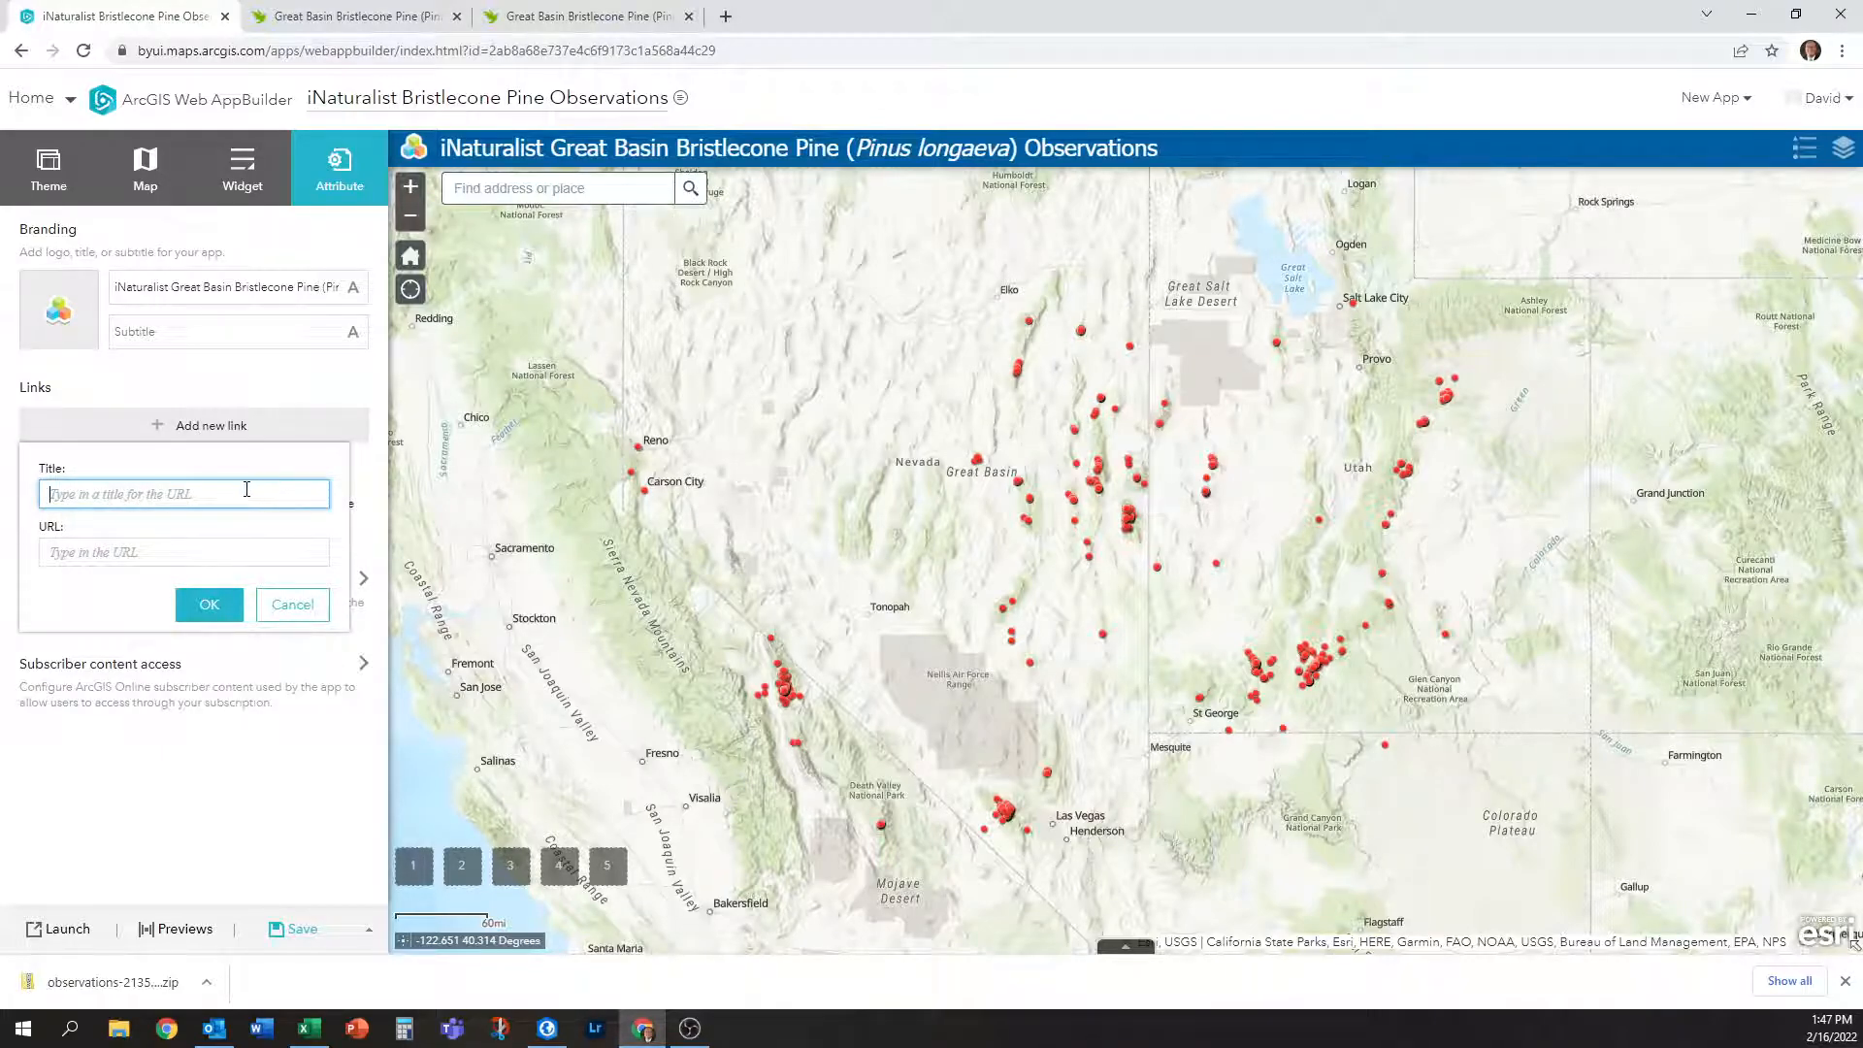
{"action": "left_click", "coordinate": [726, 16]}
{"action": "type", "text": "byui"}
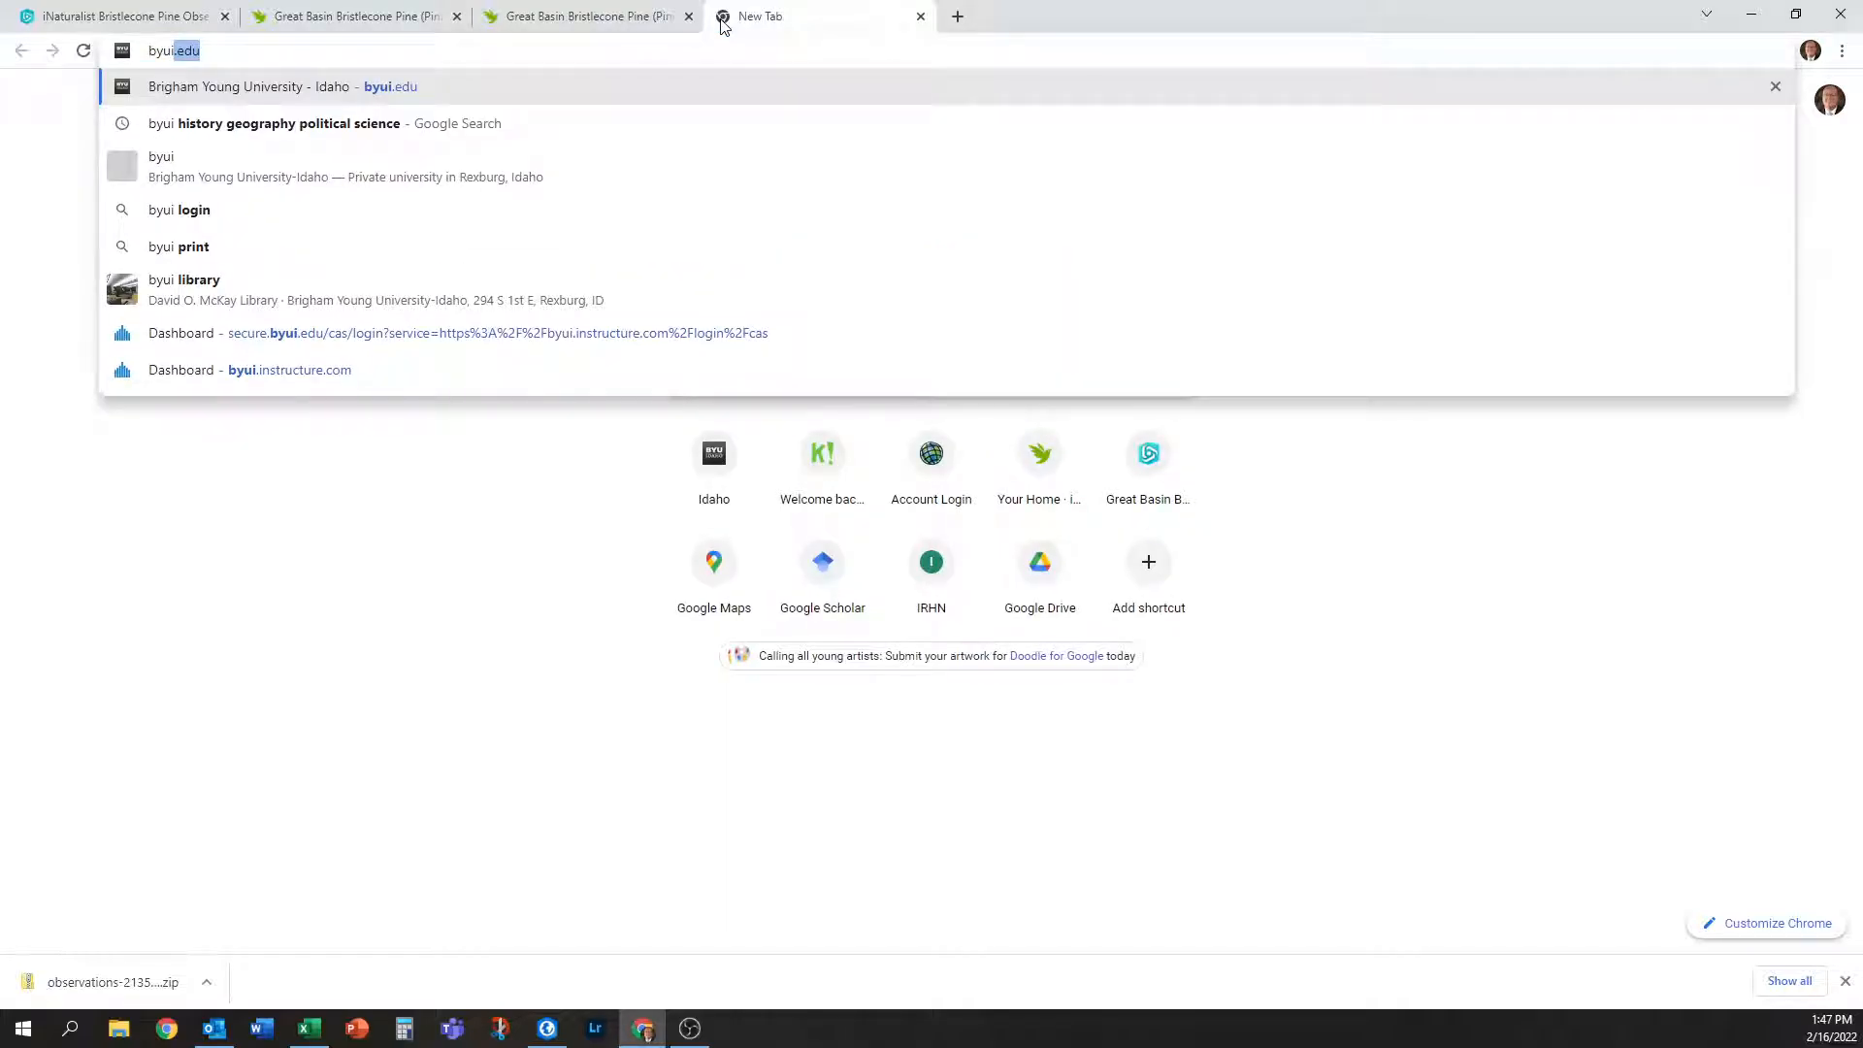
Browse BYU-Idaho's Geography faculty to a bio page, copy its URL, and return to the builder.
{"action": "key", "text": "Down"}
{"action": "key", "text": "Return"}
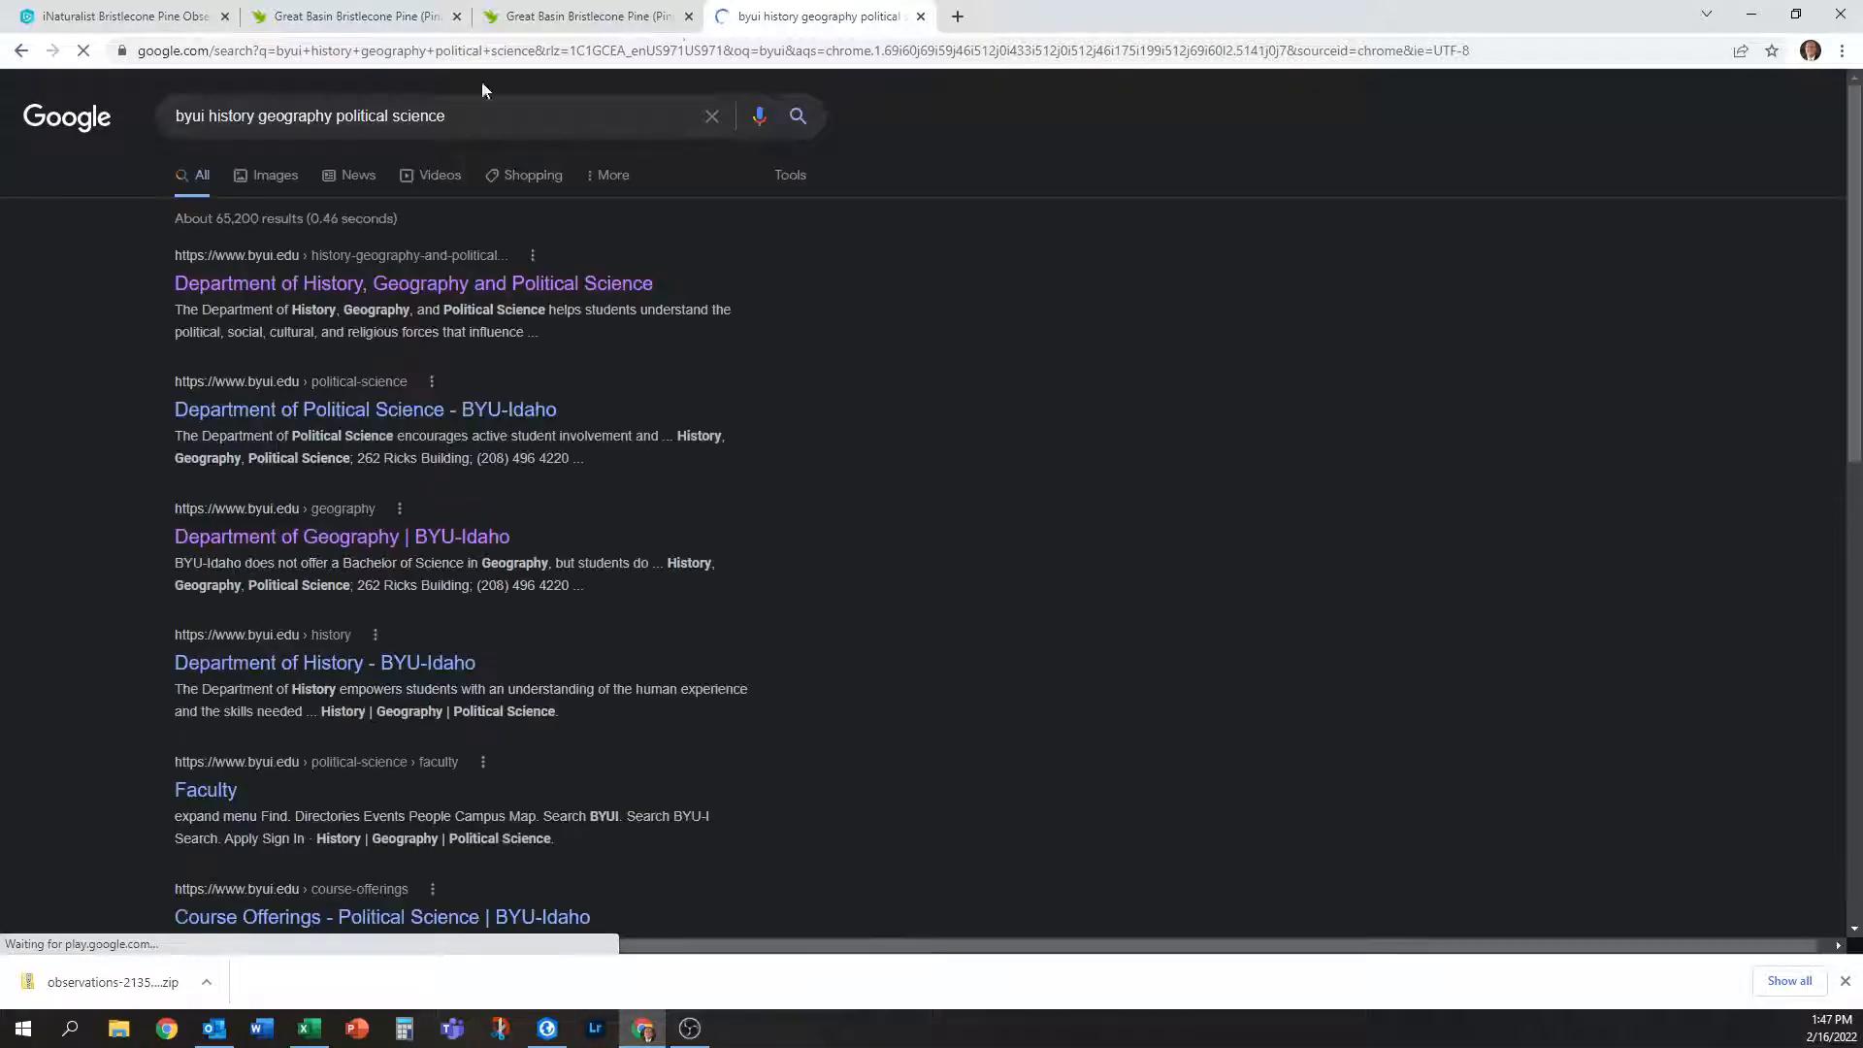
{"action": "left_click", "coordinate": [406, 280]}
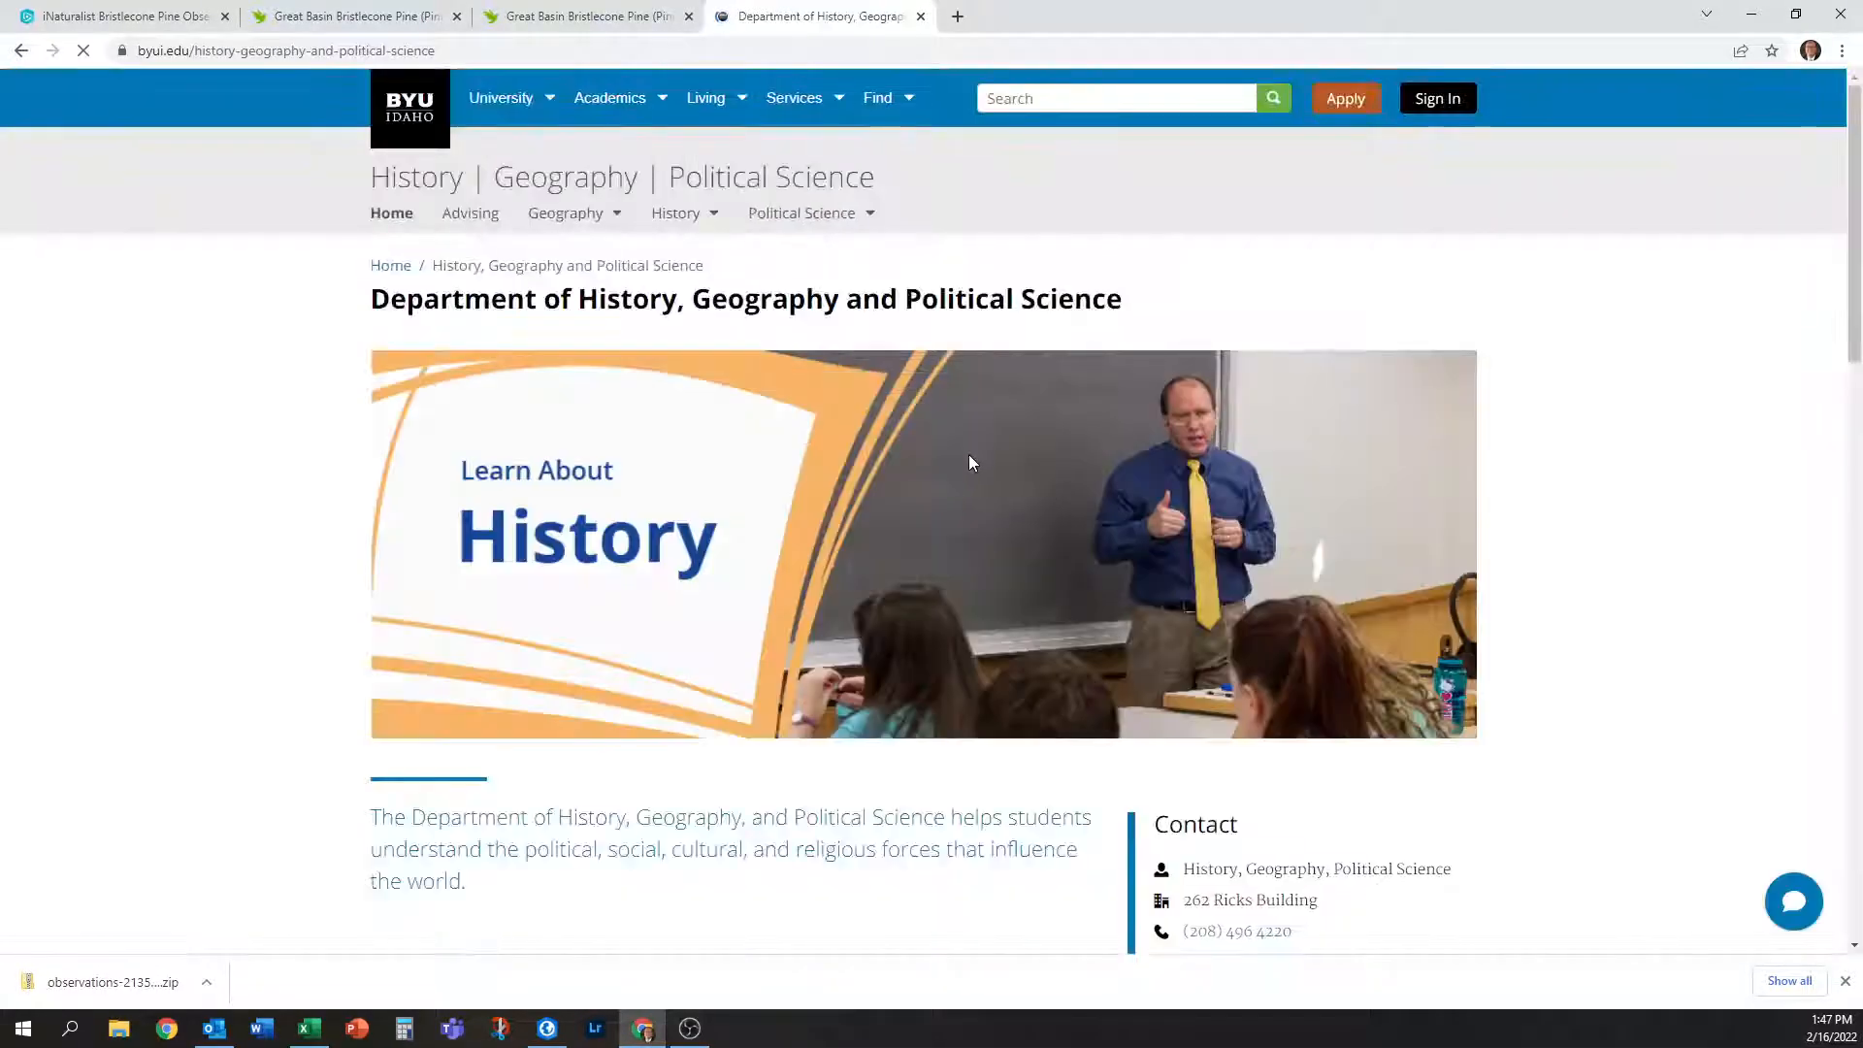
{"action": "scroll", "coordinate": [1296, 805], "scroll_direction": "down", "scroll_amount": 5}
{"action": "scroll", "coordinate": [1340, 811], "scroll_direction": "up", "scroll_amount": 2}
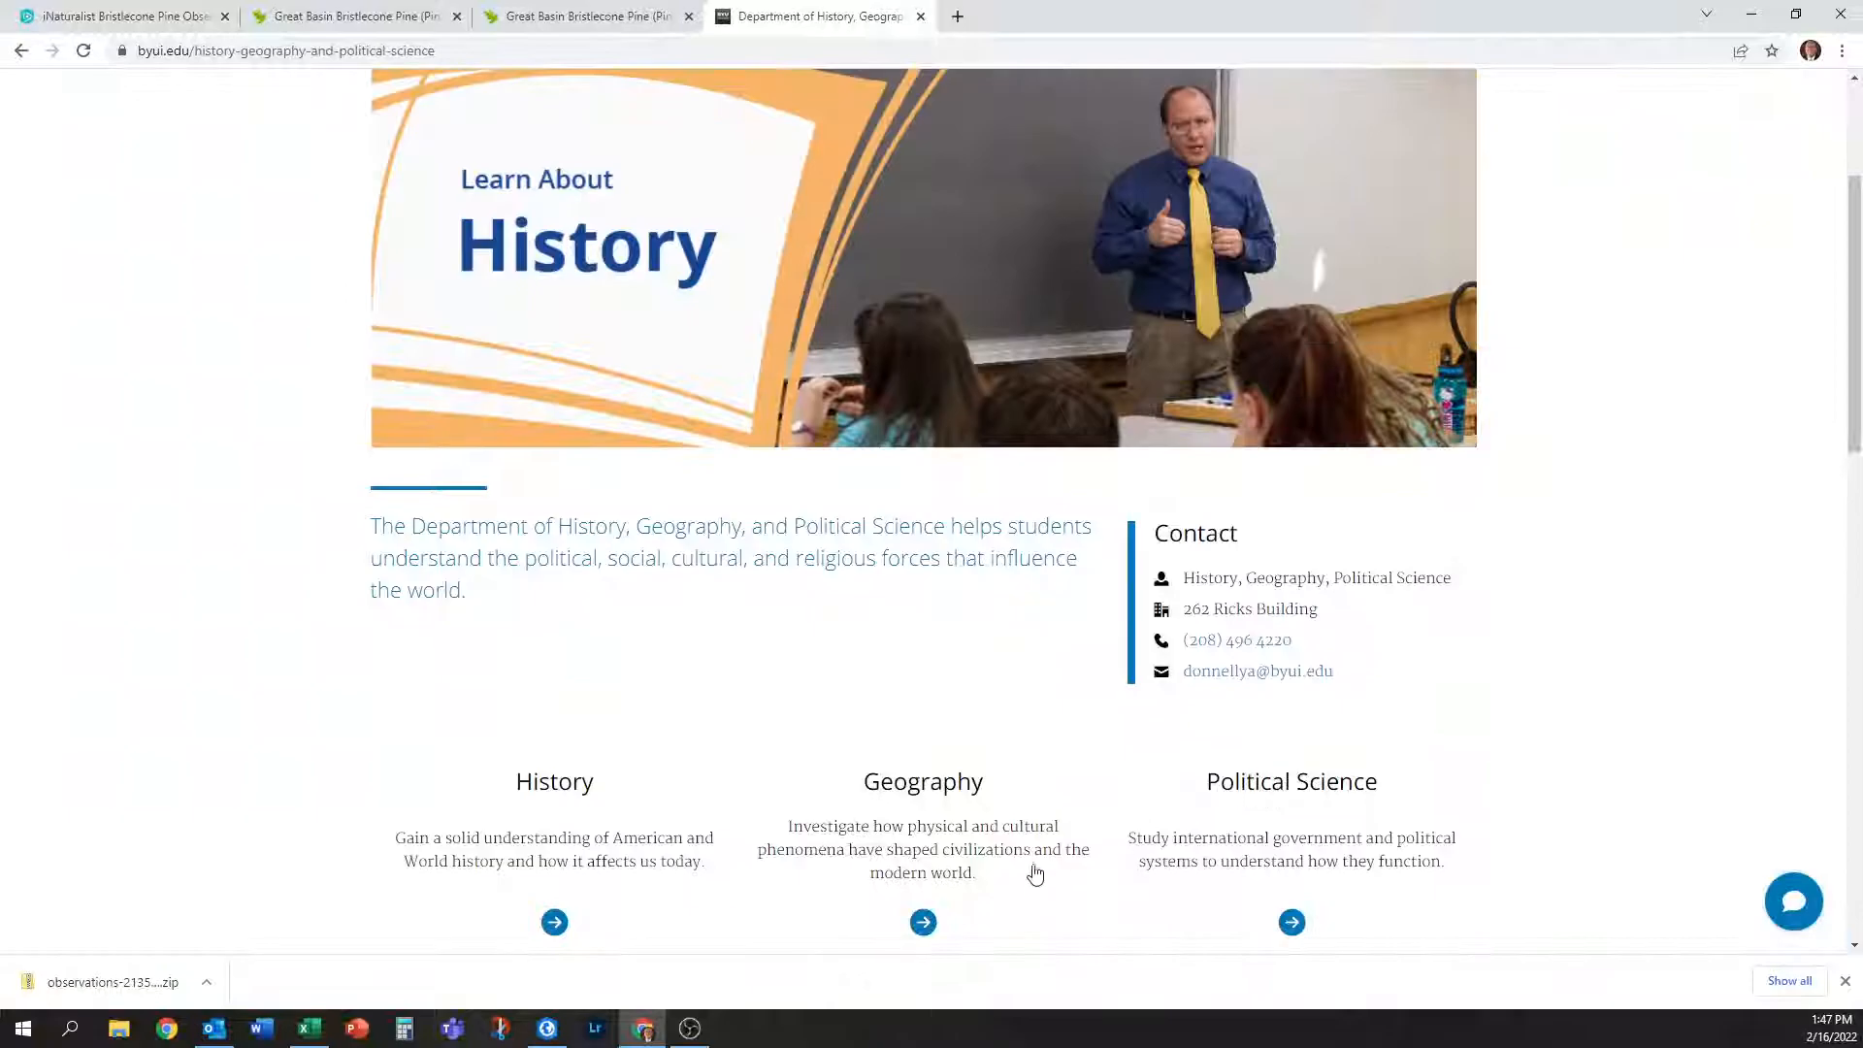
{"action": "left_click", "coordinate": [923, 922]}
{"action": "scroll", "coordinate": [1262, 757], "scroll_direction": "down", "scroll_amount": 6}
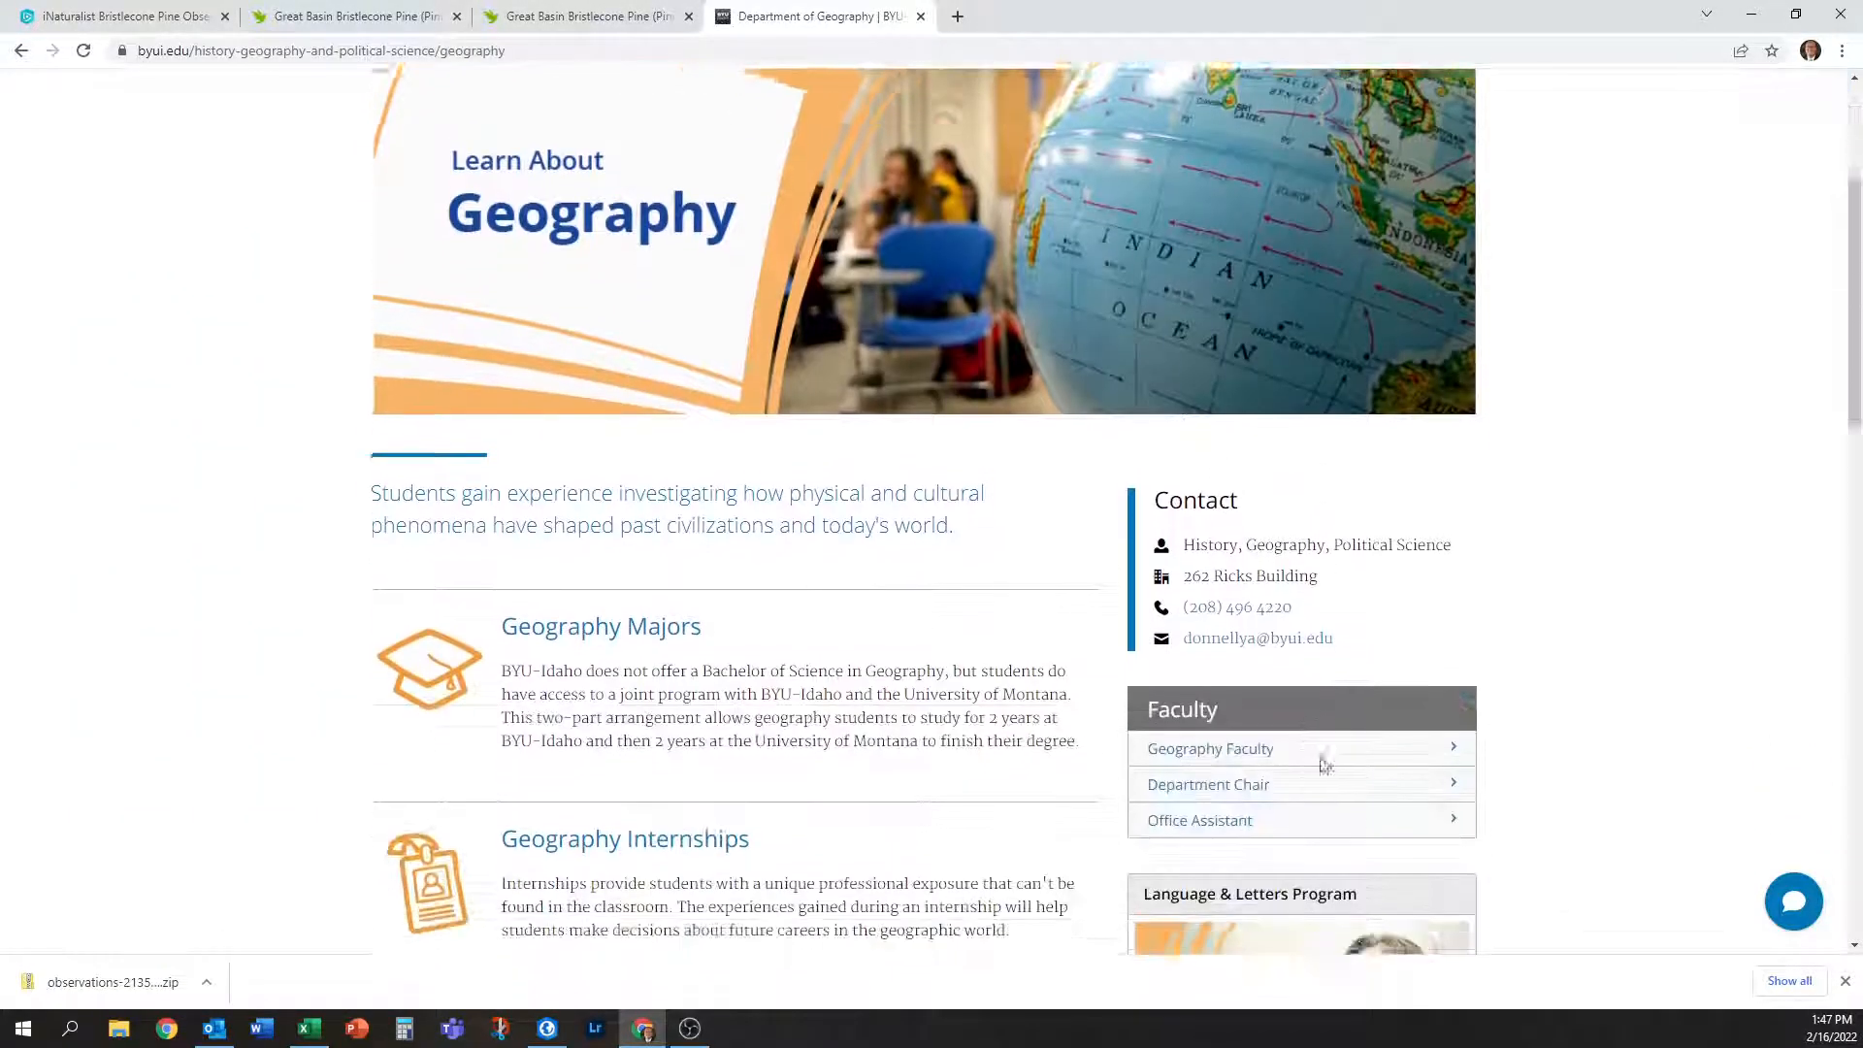
{"action": "left_click", "coordinate": [1254, 497]}
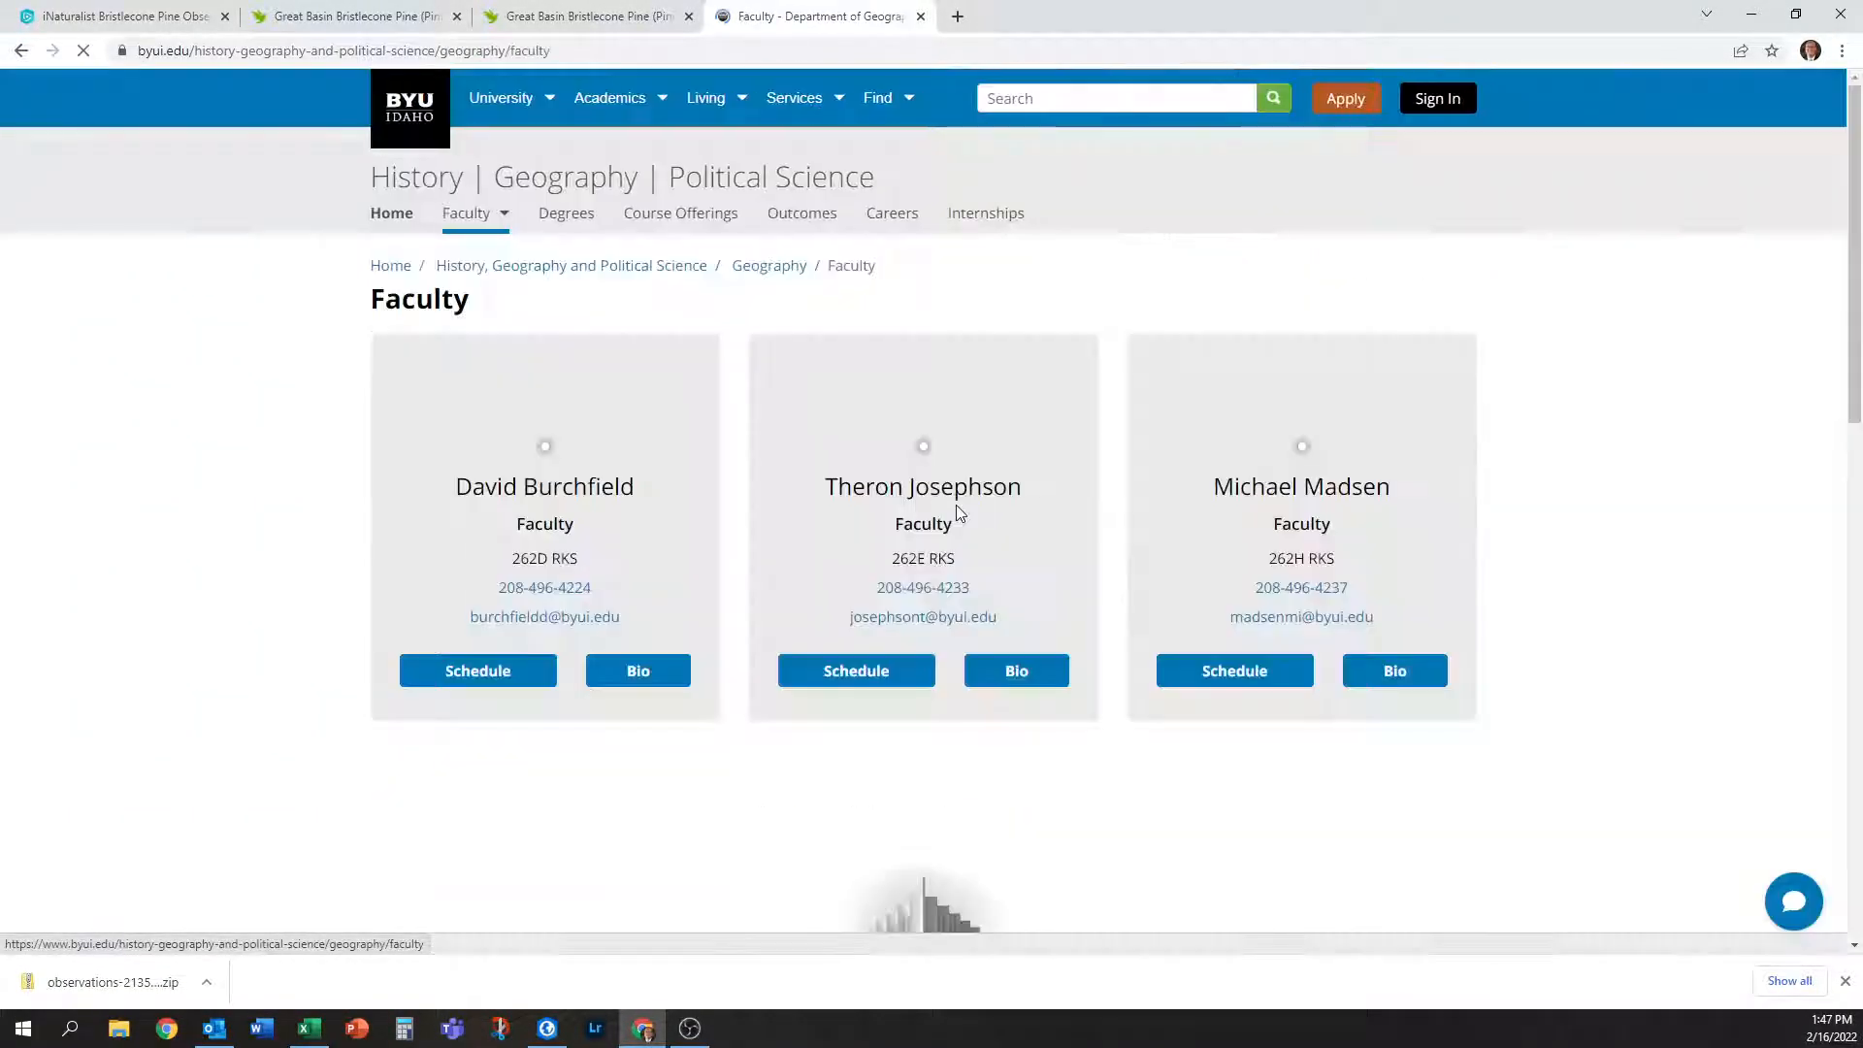
{"action": "left_click", "coordinate": [640, 831]}
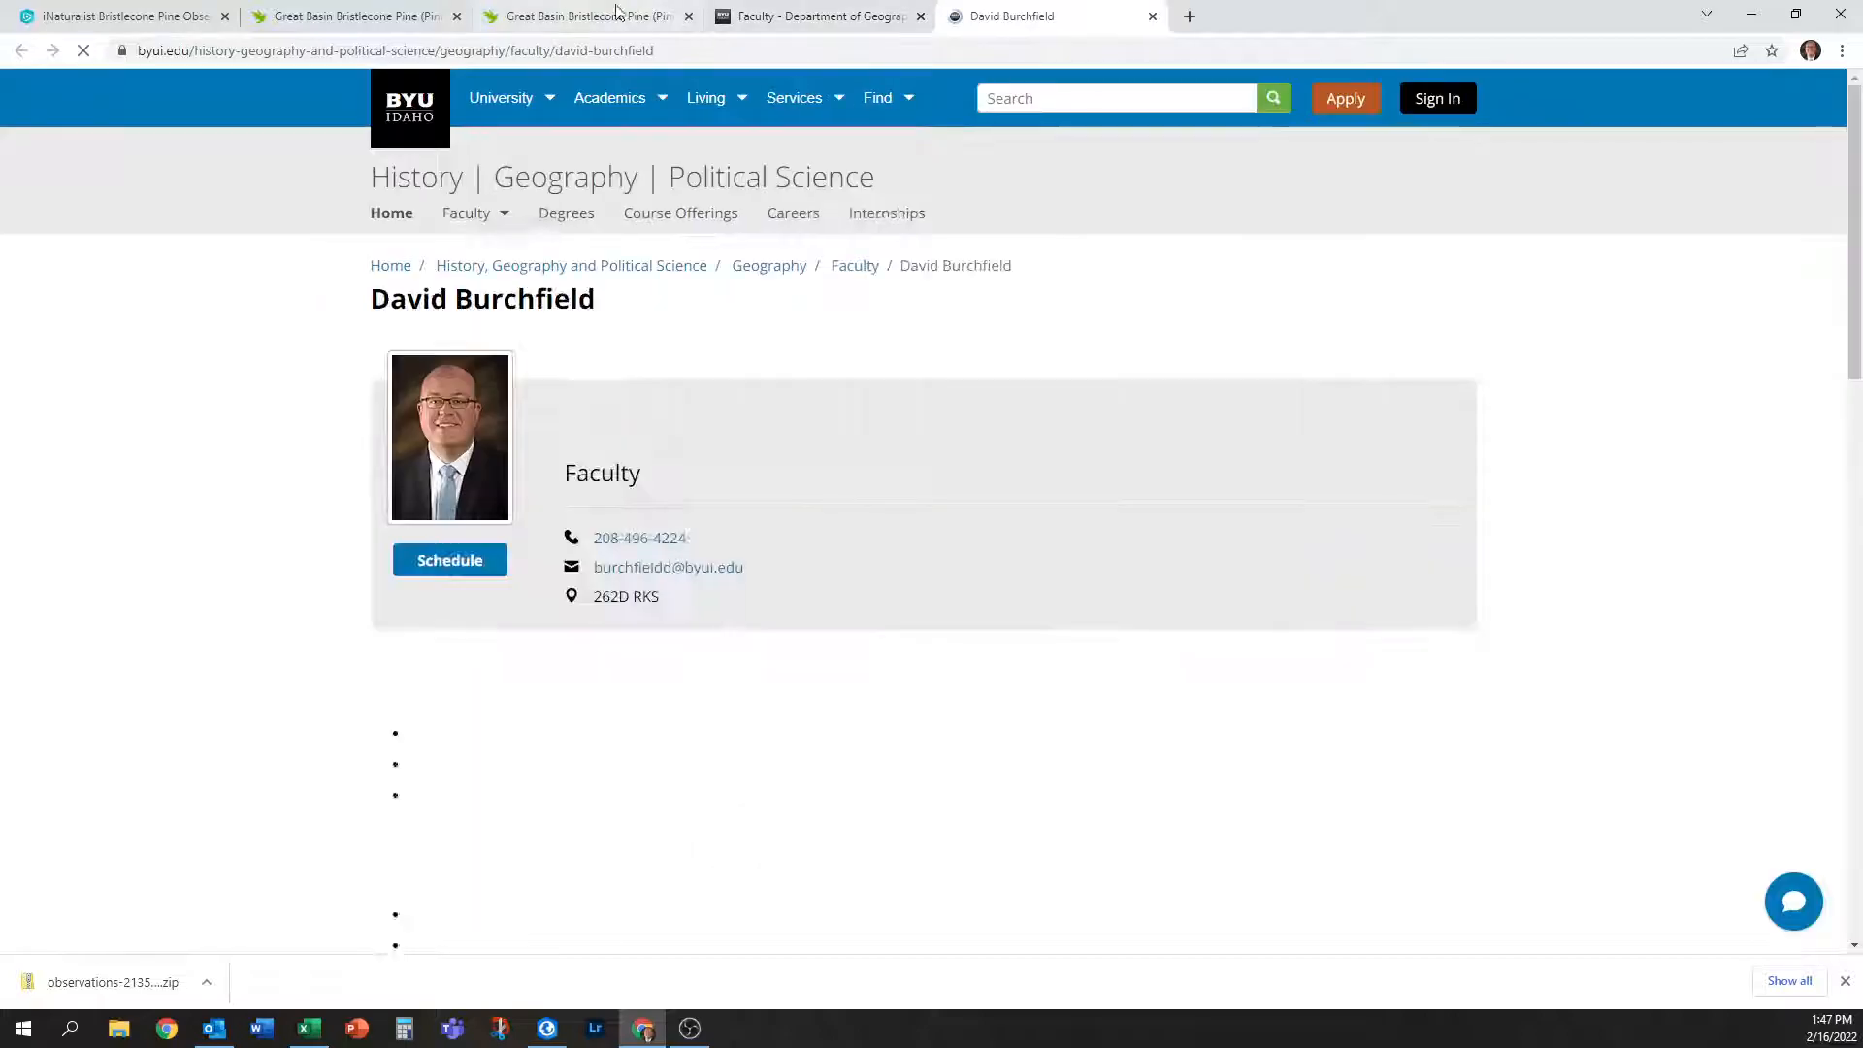
{"action": "left_click", "coordinate": [699, 50]}
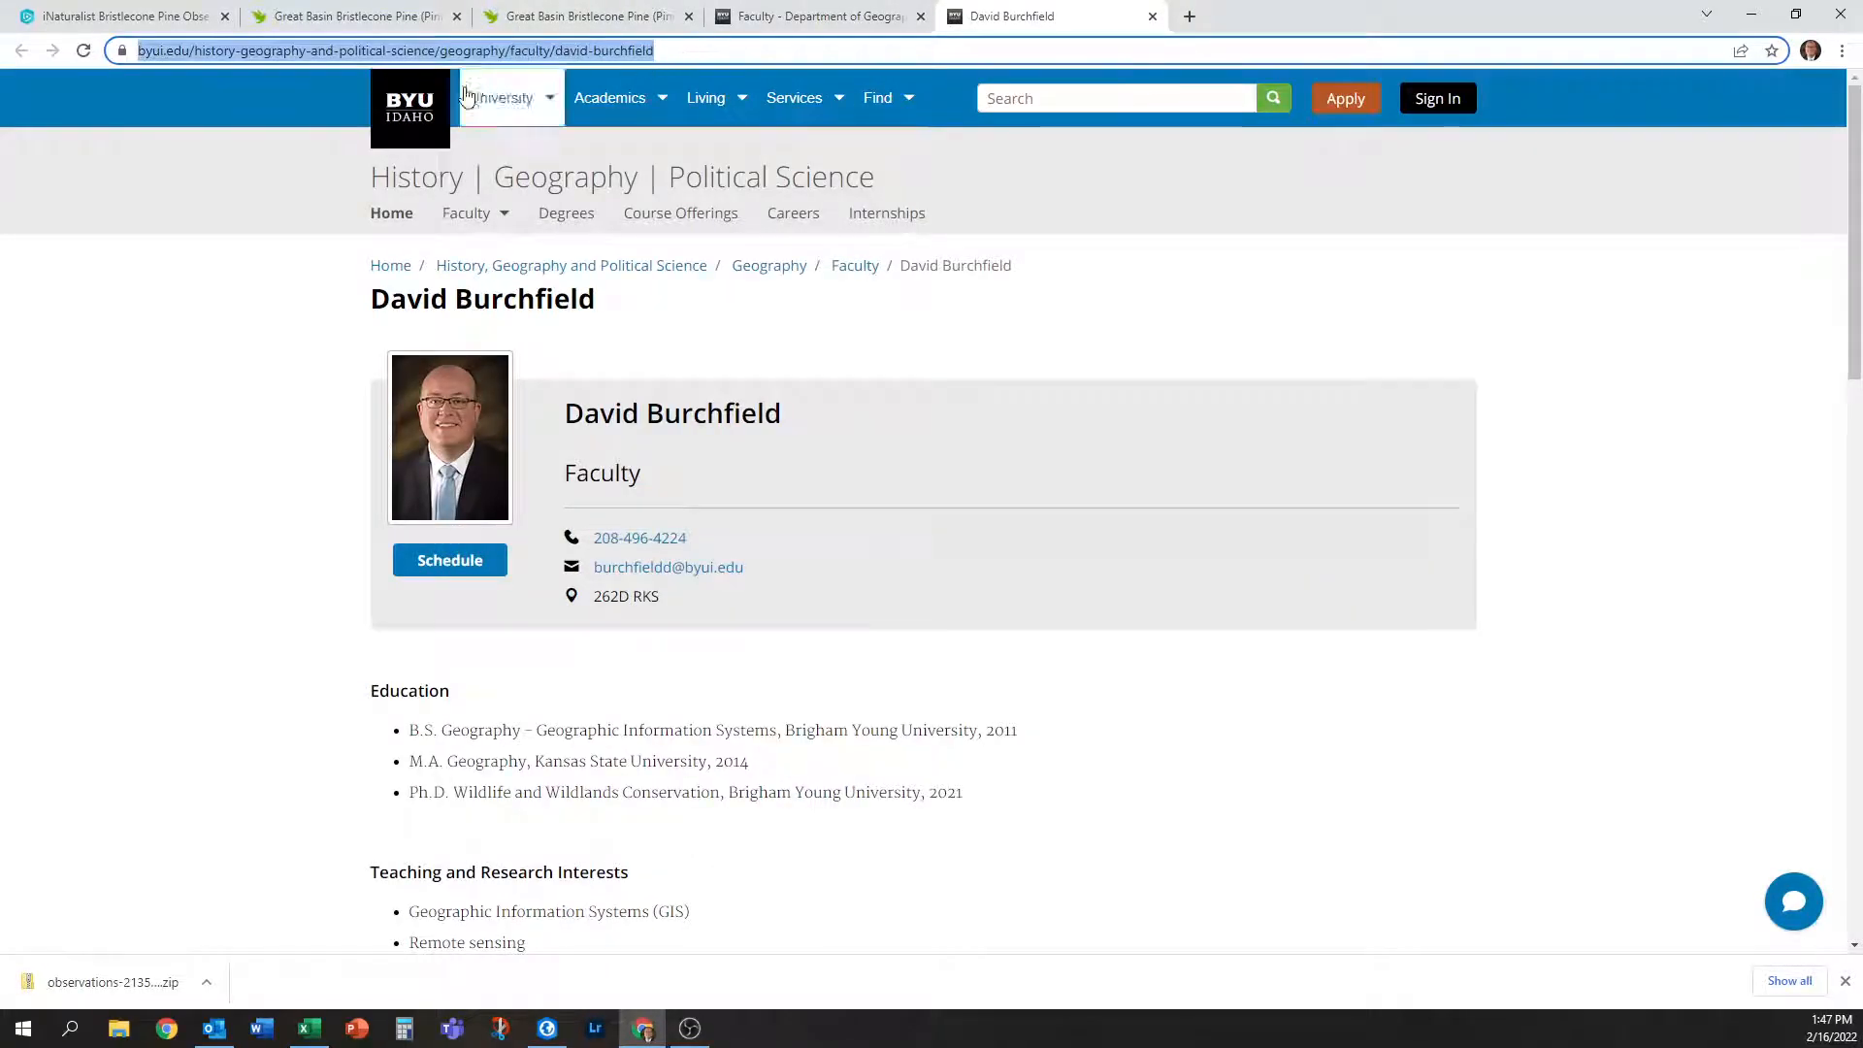
{"action": "left_click", "coordinate": [350, 12]}
{"action": "left_click", "coordinate": [156, 16]}
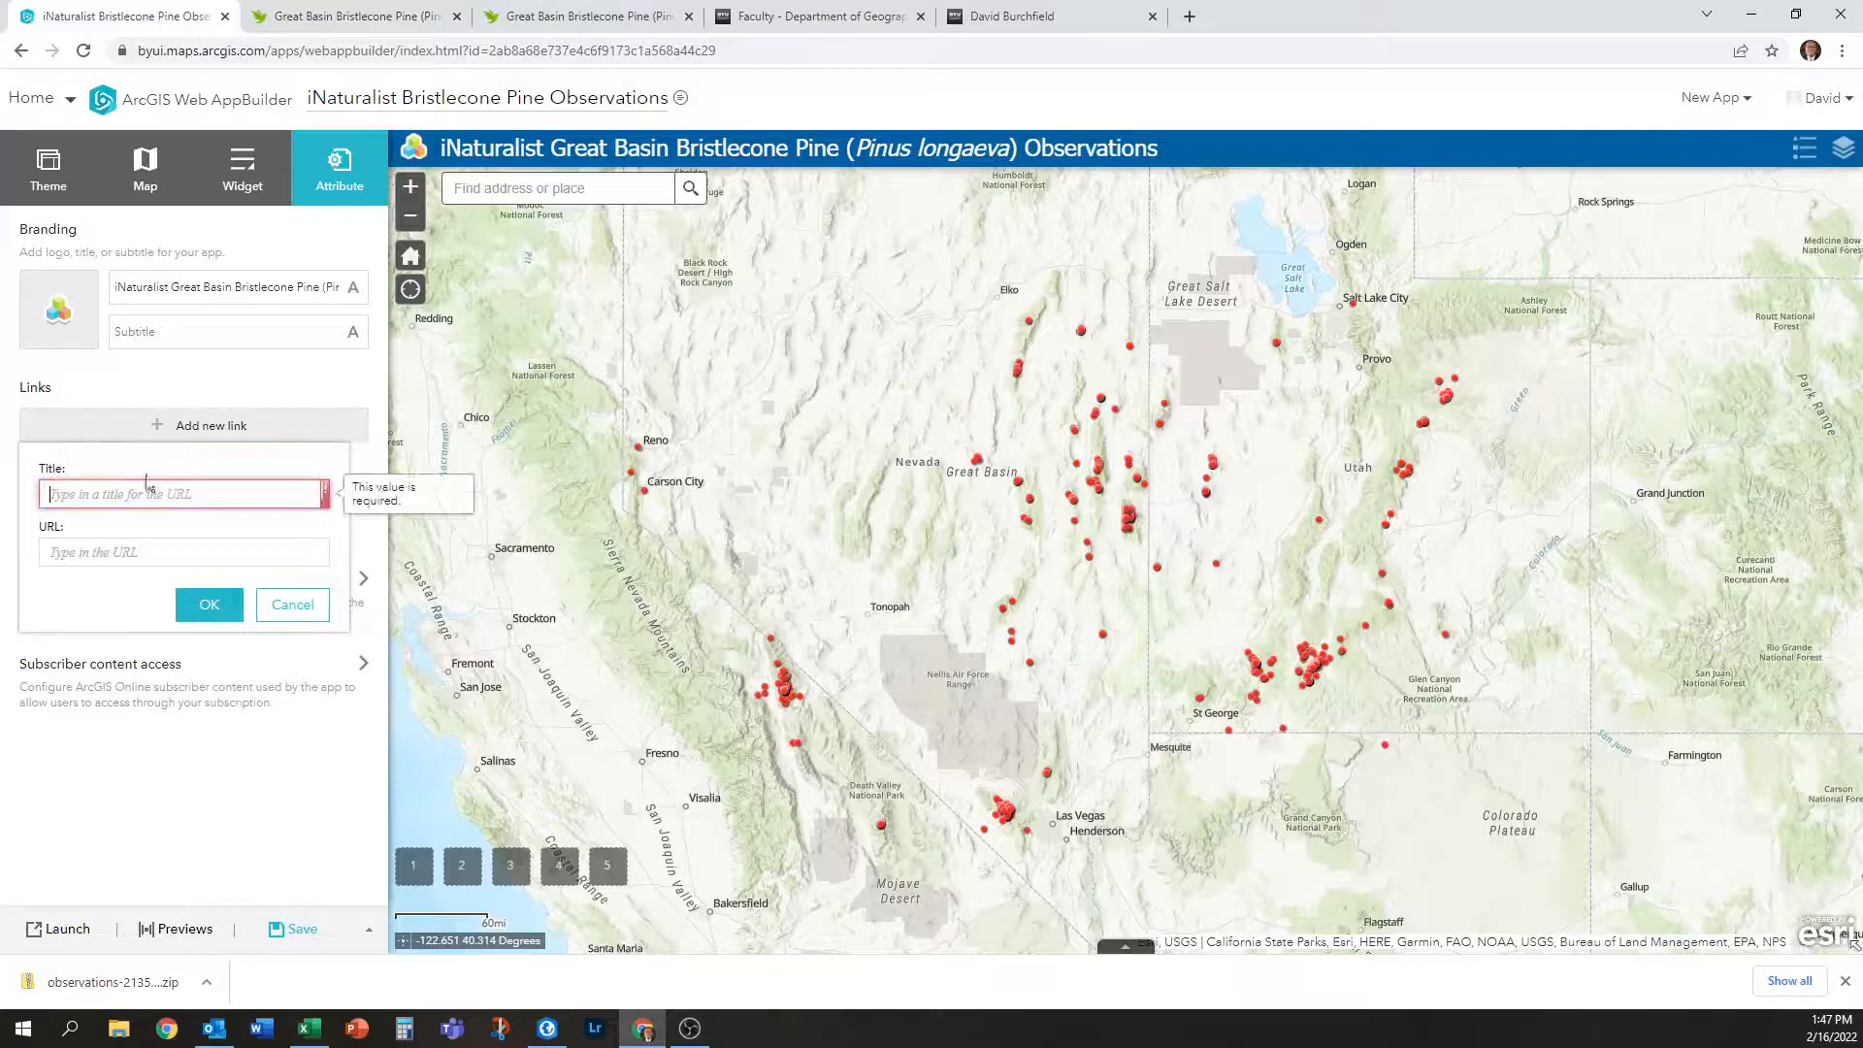
{"action": "key", "text": "ctrl+v"}
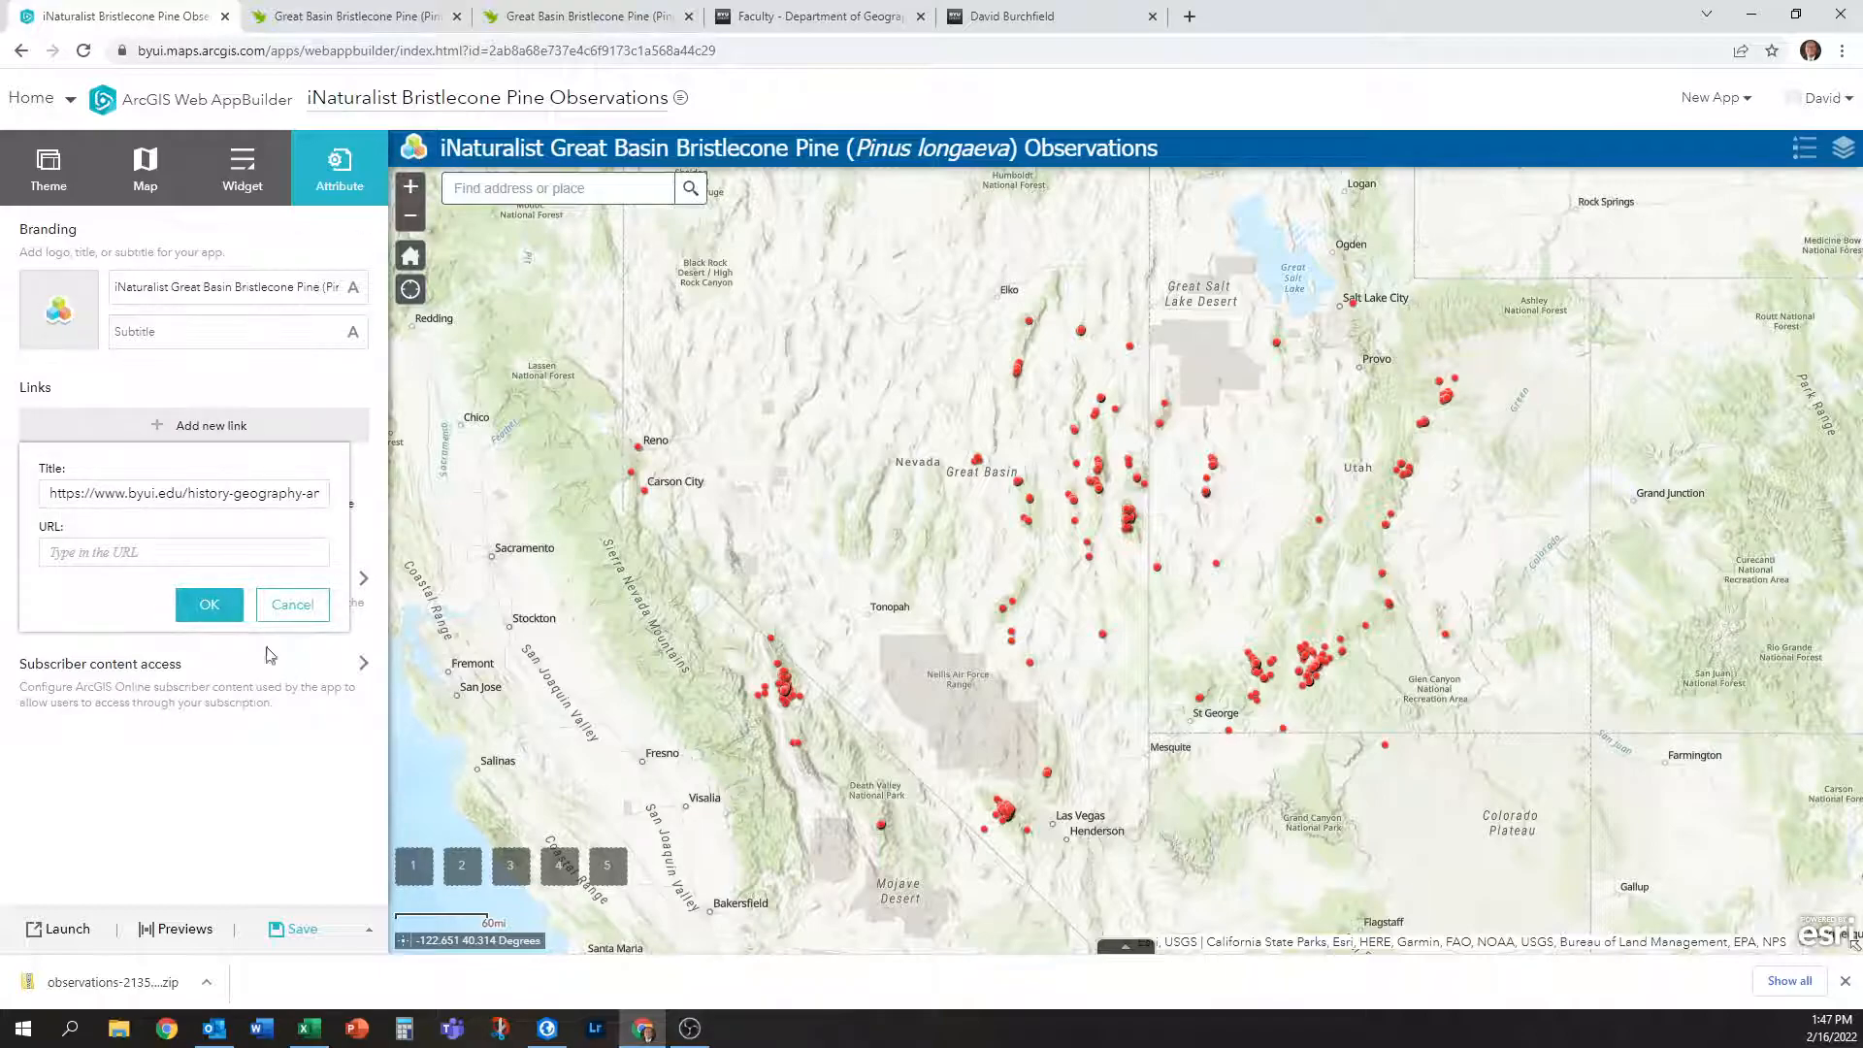
{"action": "left_click", "coordinate": [49, 495]}
{"action": "left_click_drag", "start_coordinate": [320, 493], "coordinate": [14, 507]}
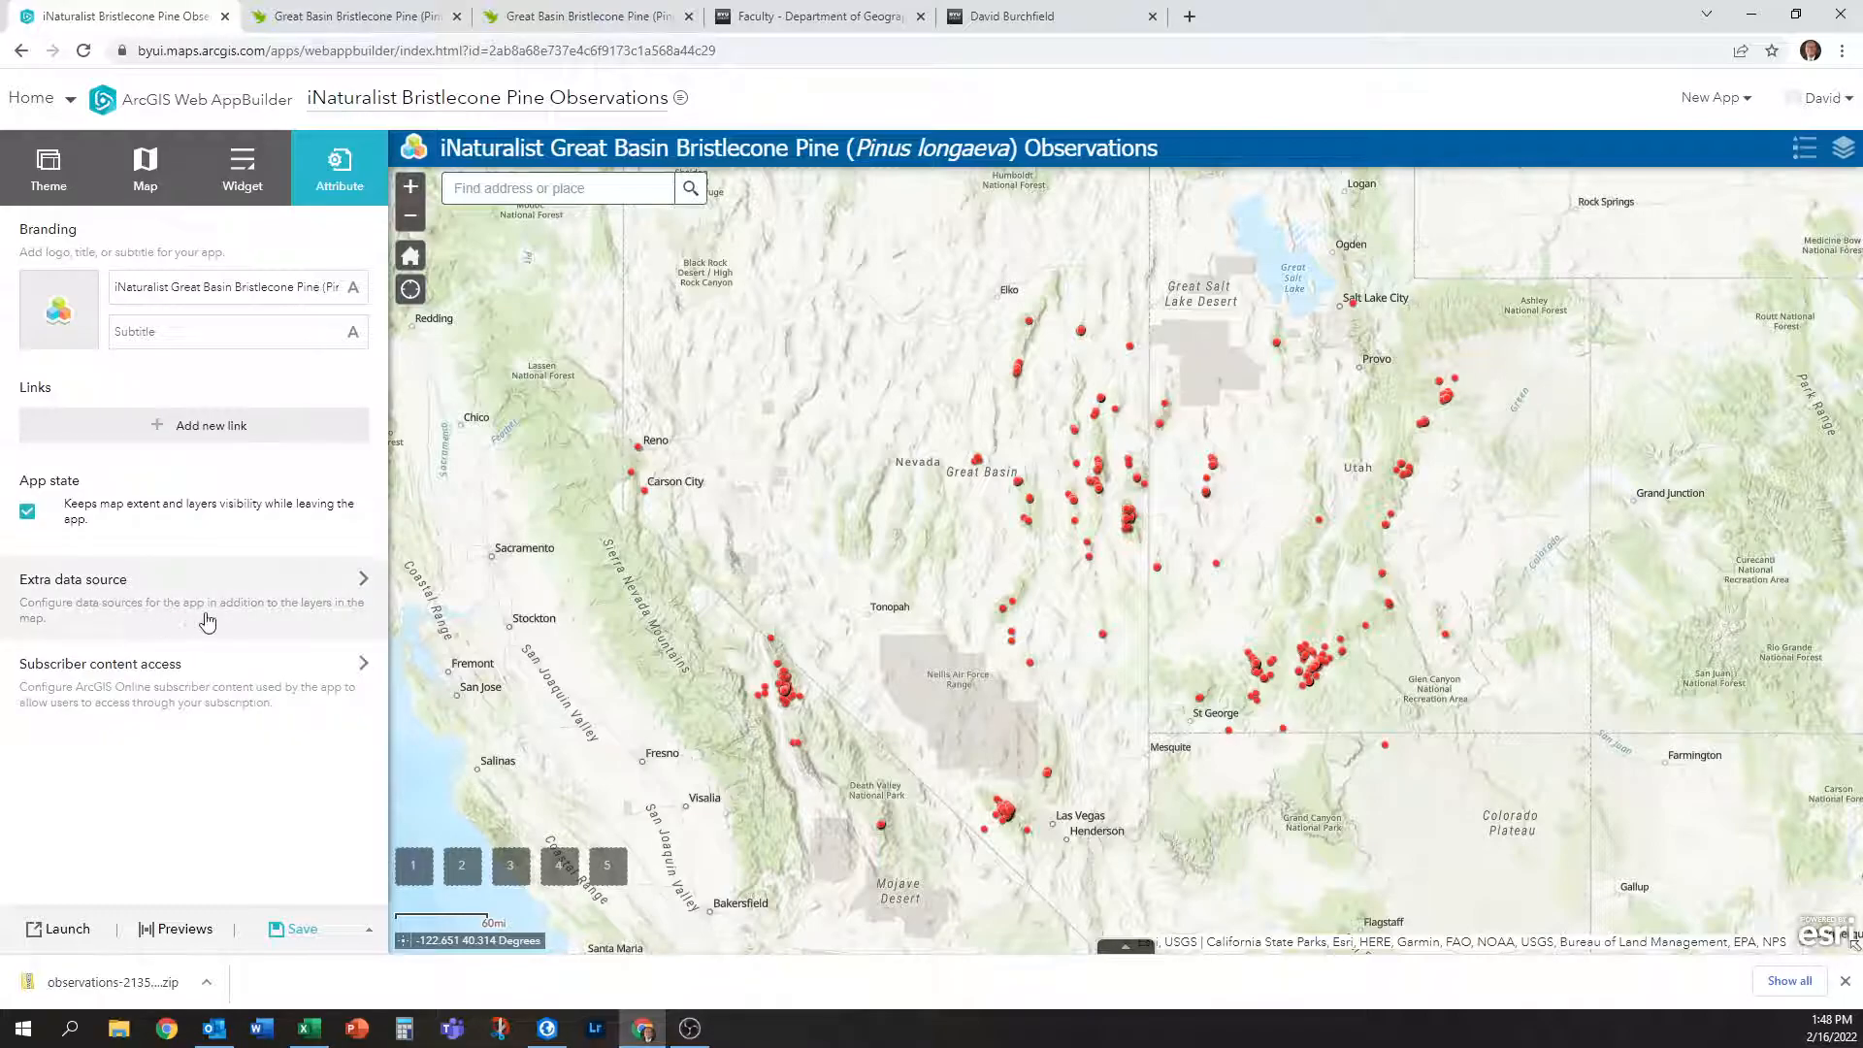
{"action": "left_click", "coordinate": [212, 425]}
{"action": "left_click", "coordinate": [178, 551]}
{"action": "key", "text": "ctrl+v"}
{"action": "left_click", "coordinate": [196, 502]}
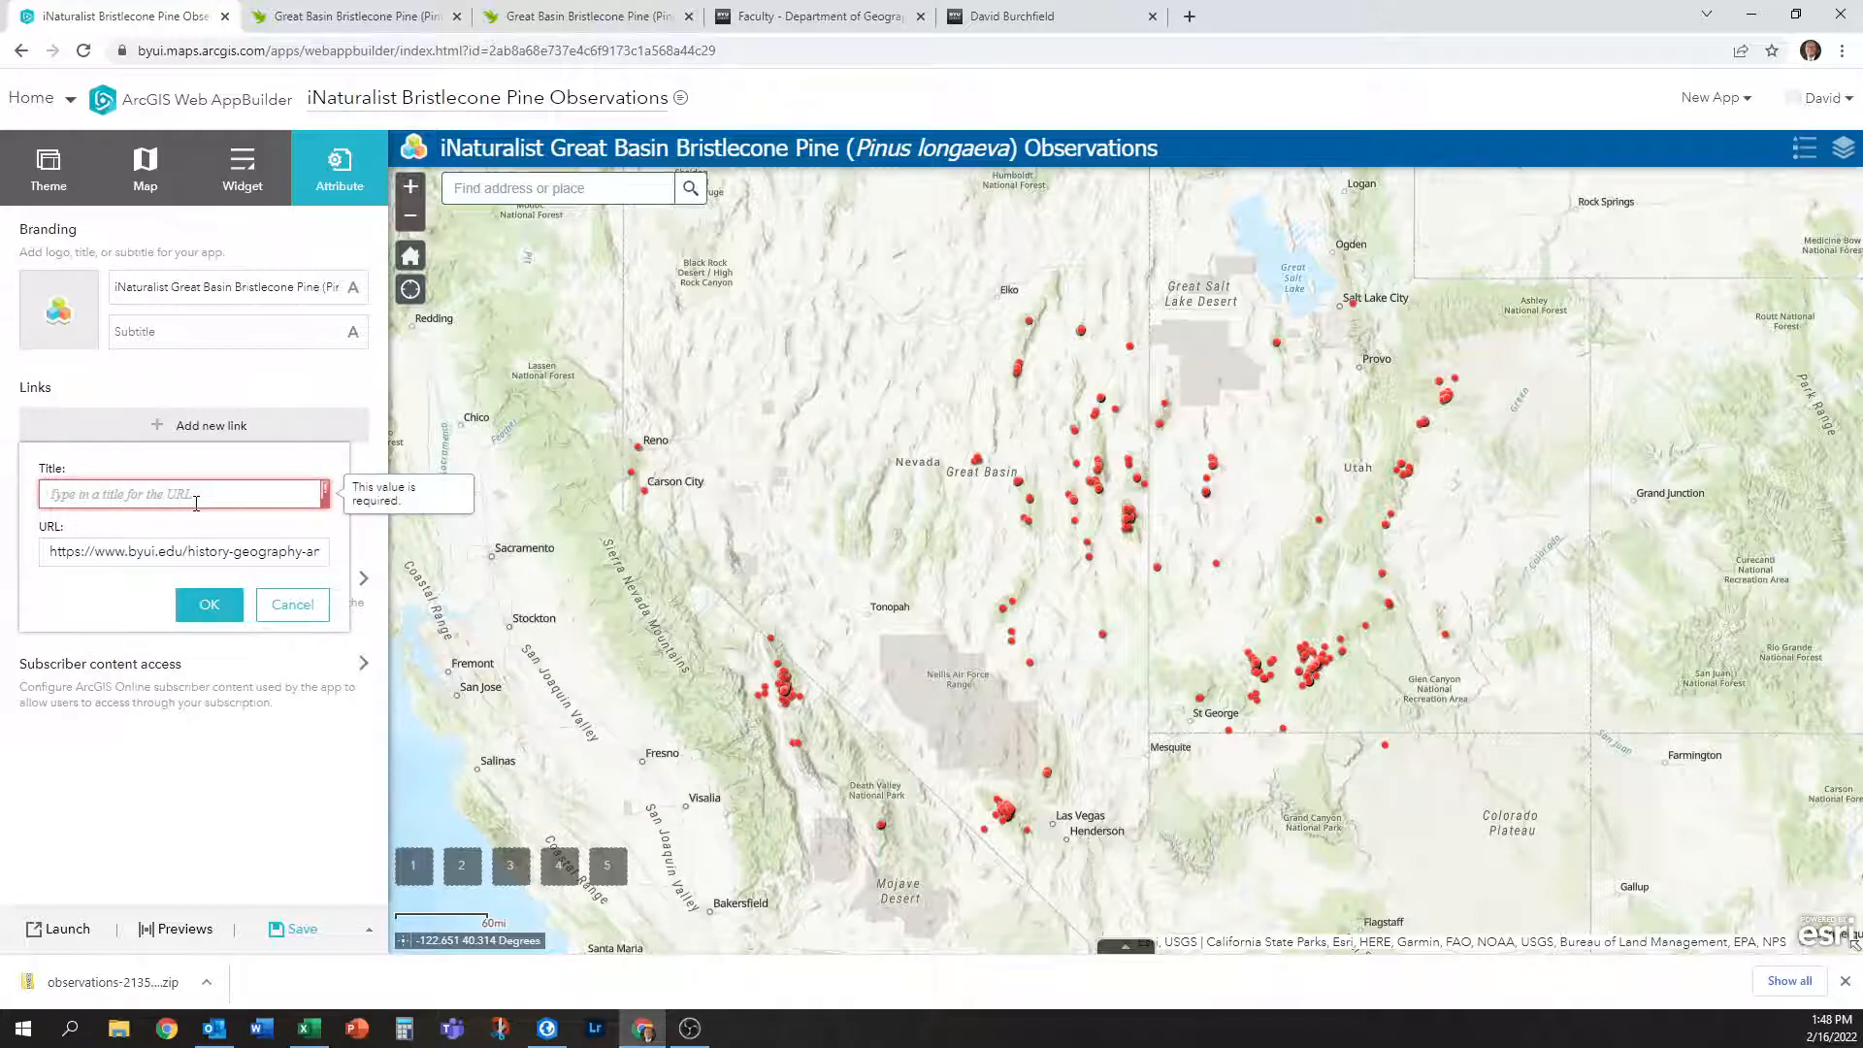
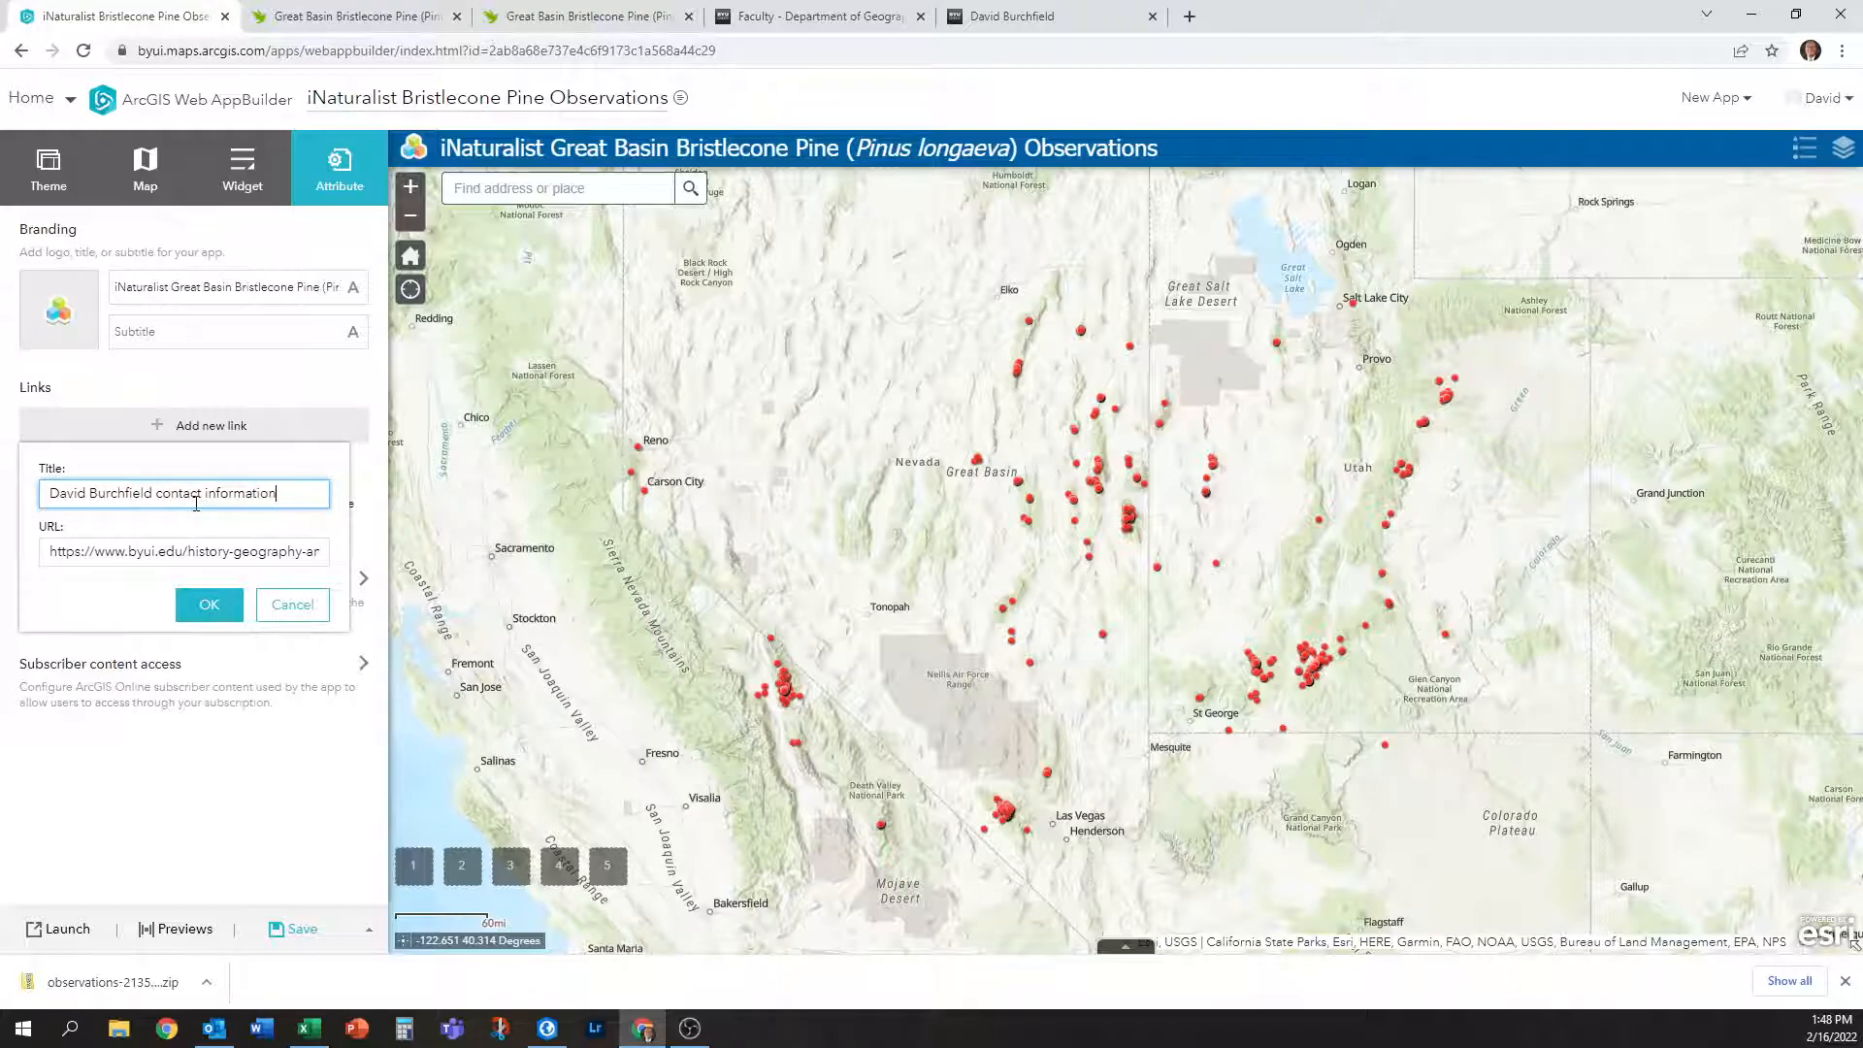
{"action": "left_click", "coordinate": [209, 604]}
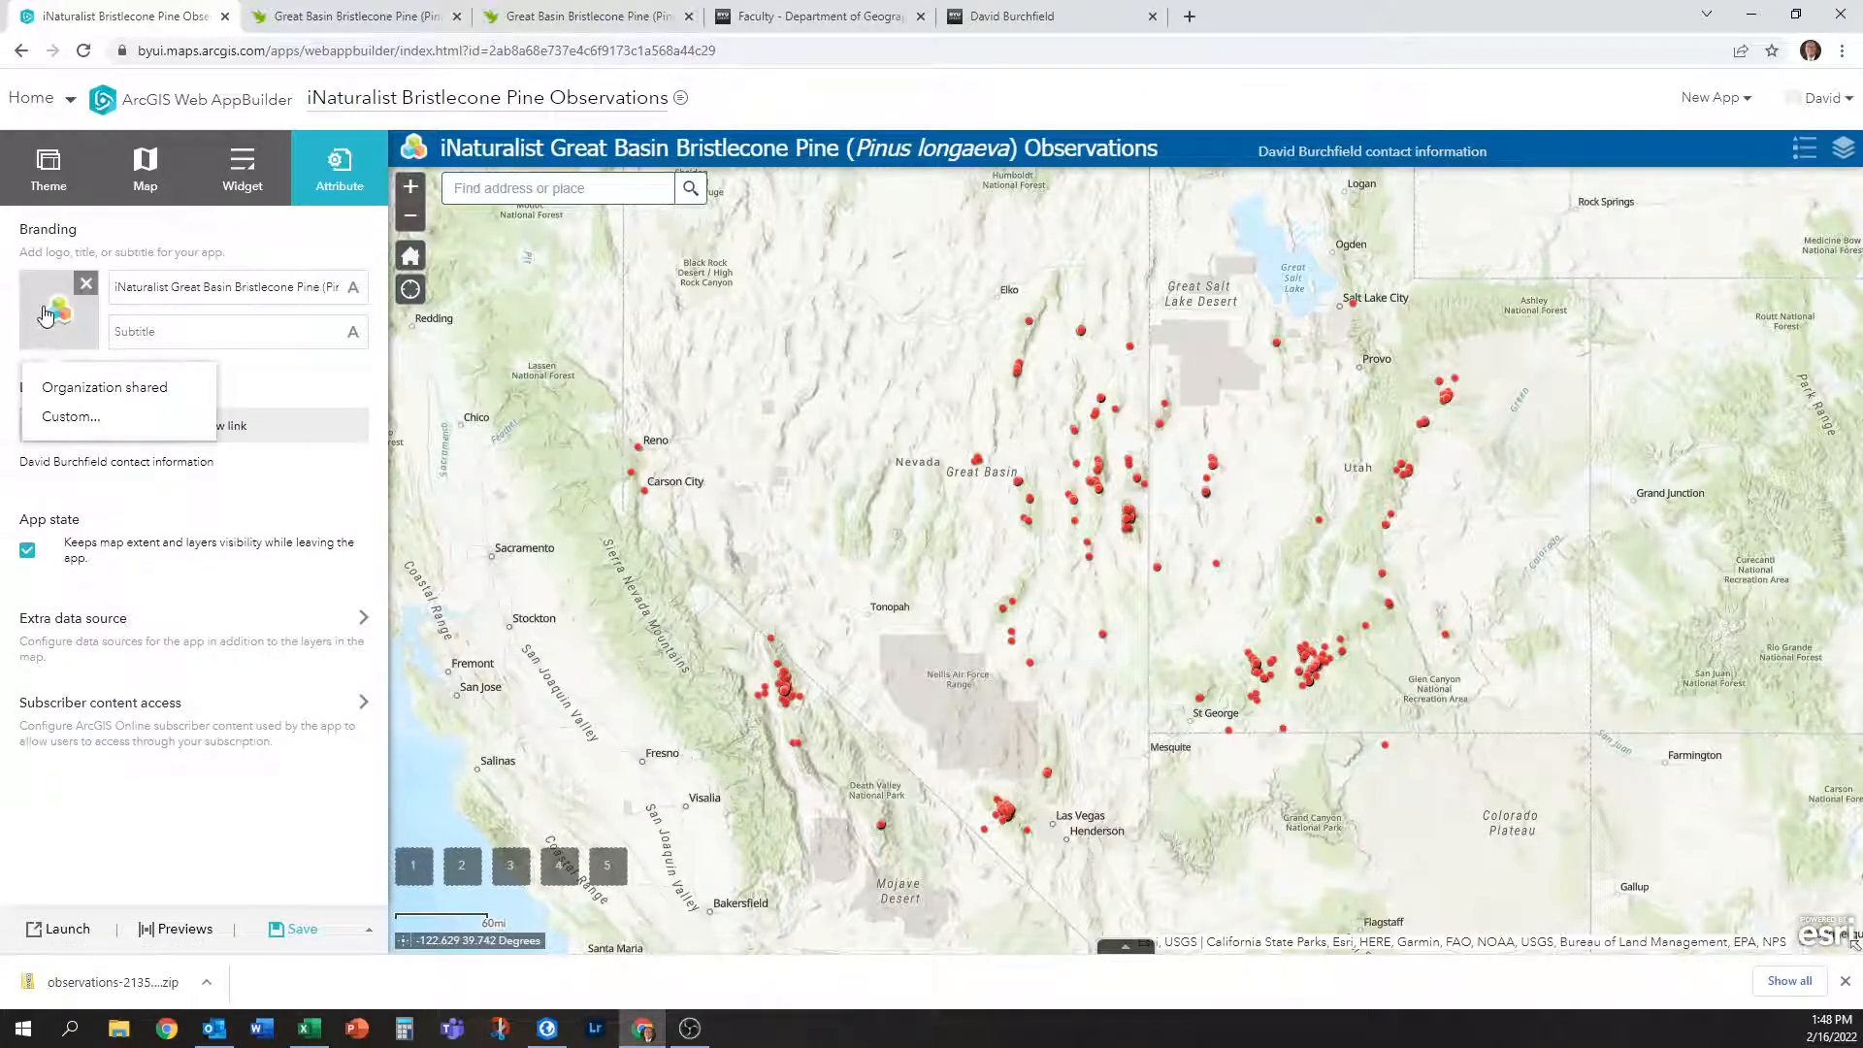
{"action": "left_click", "coordinate": [237, 423]}
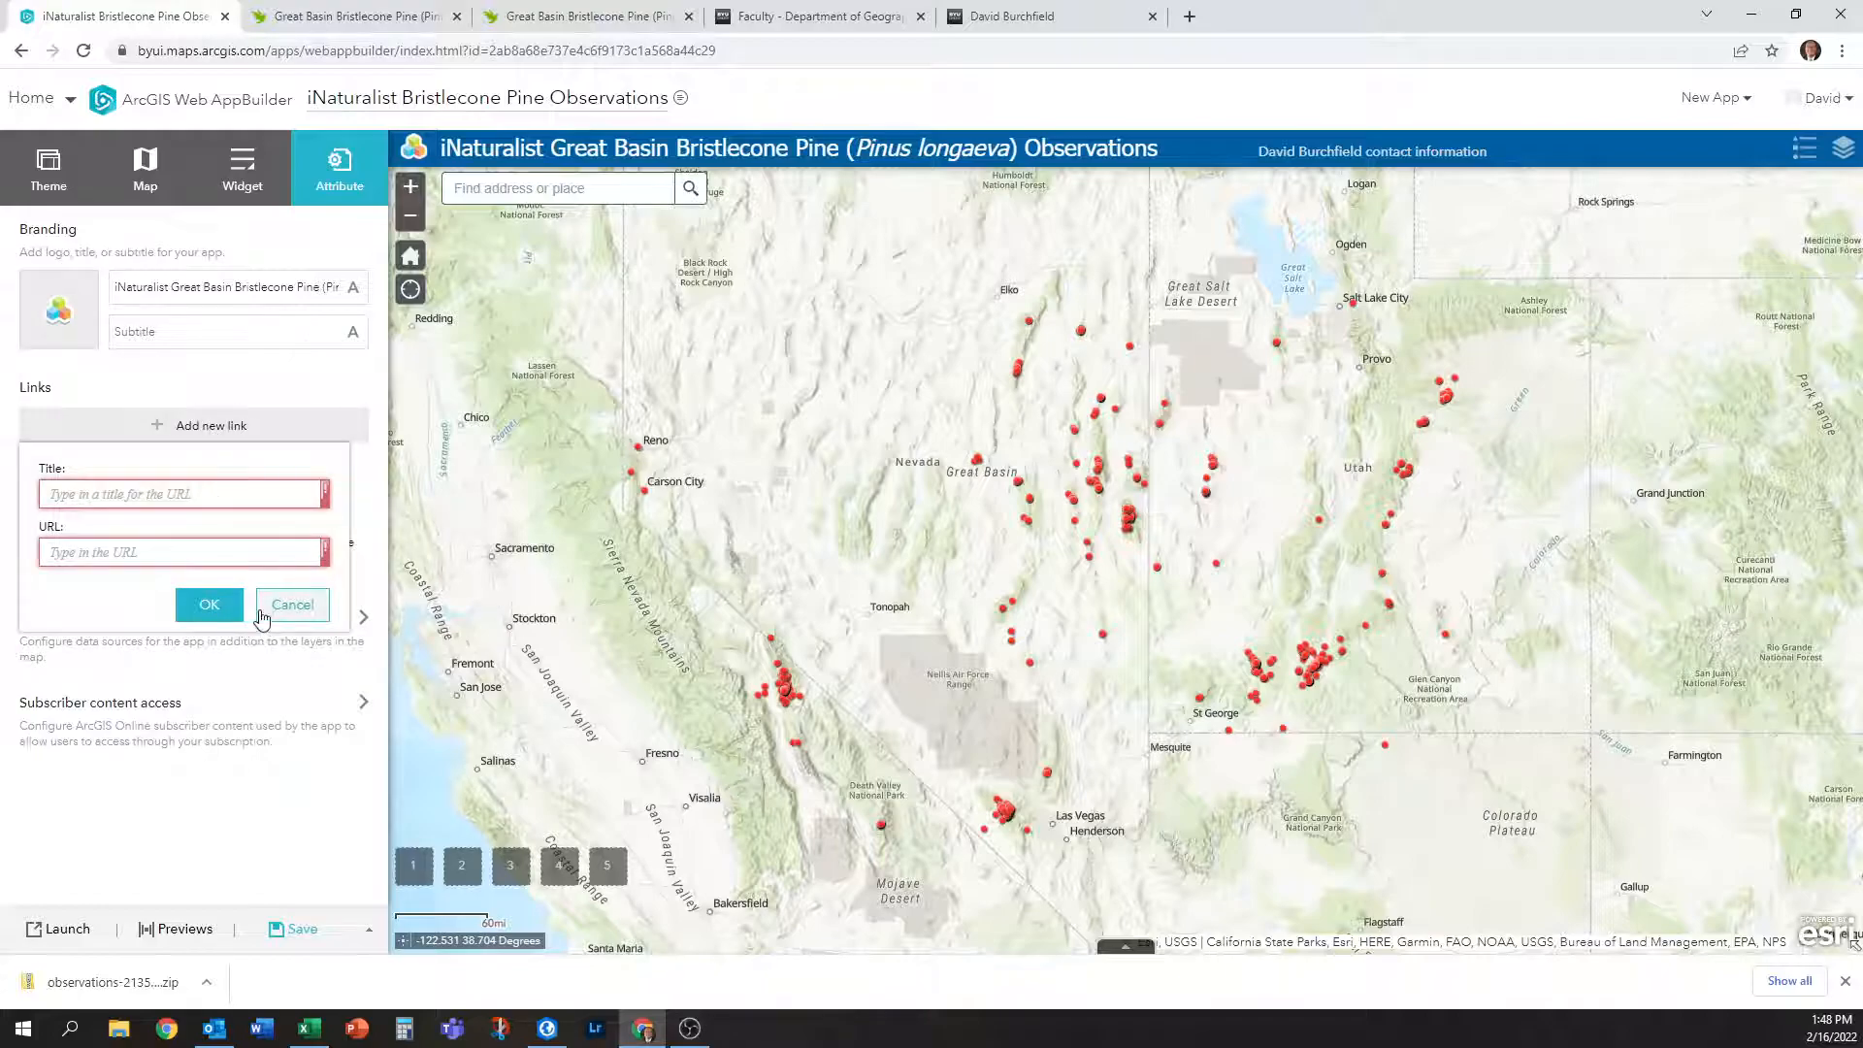
{"action": "left_click", "coordinate": [295, 604]}
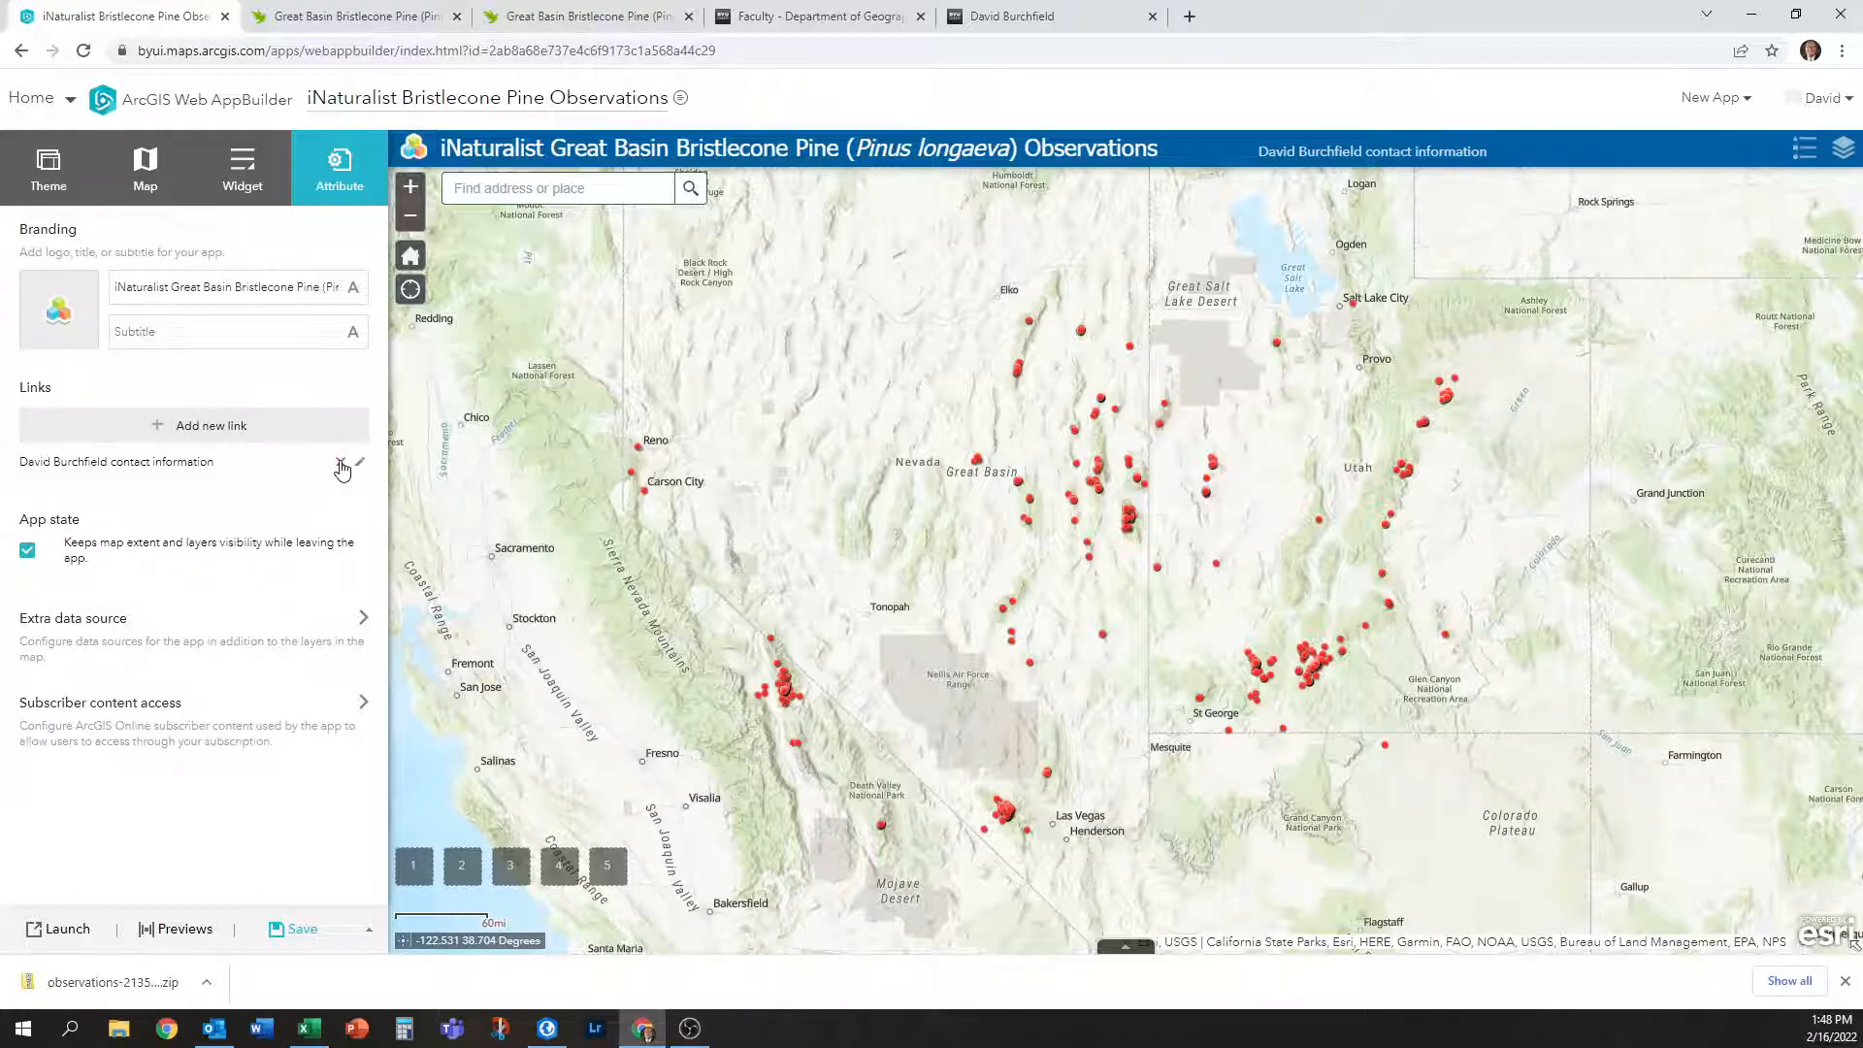
{"action": "left_click", "coordinate": [340, 462]}
Set a custom logo linking to the pasted faculty page URL, with the faculty member's name as alt text.
{"action": "mouse_move", "coordinate": [87, 295]}
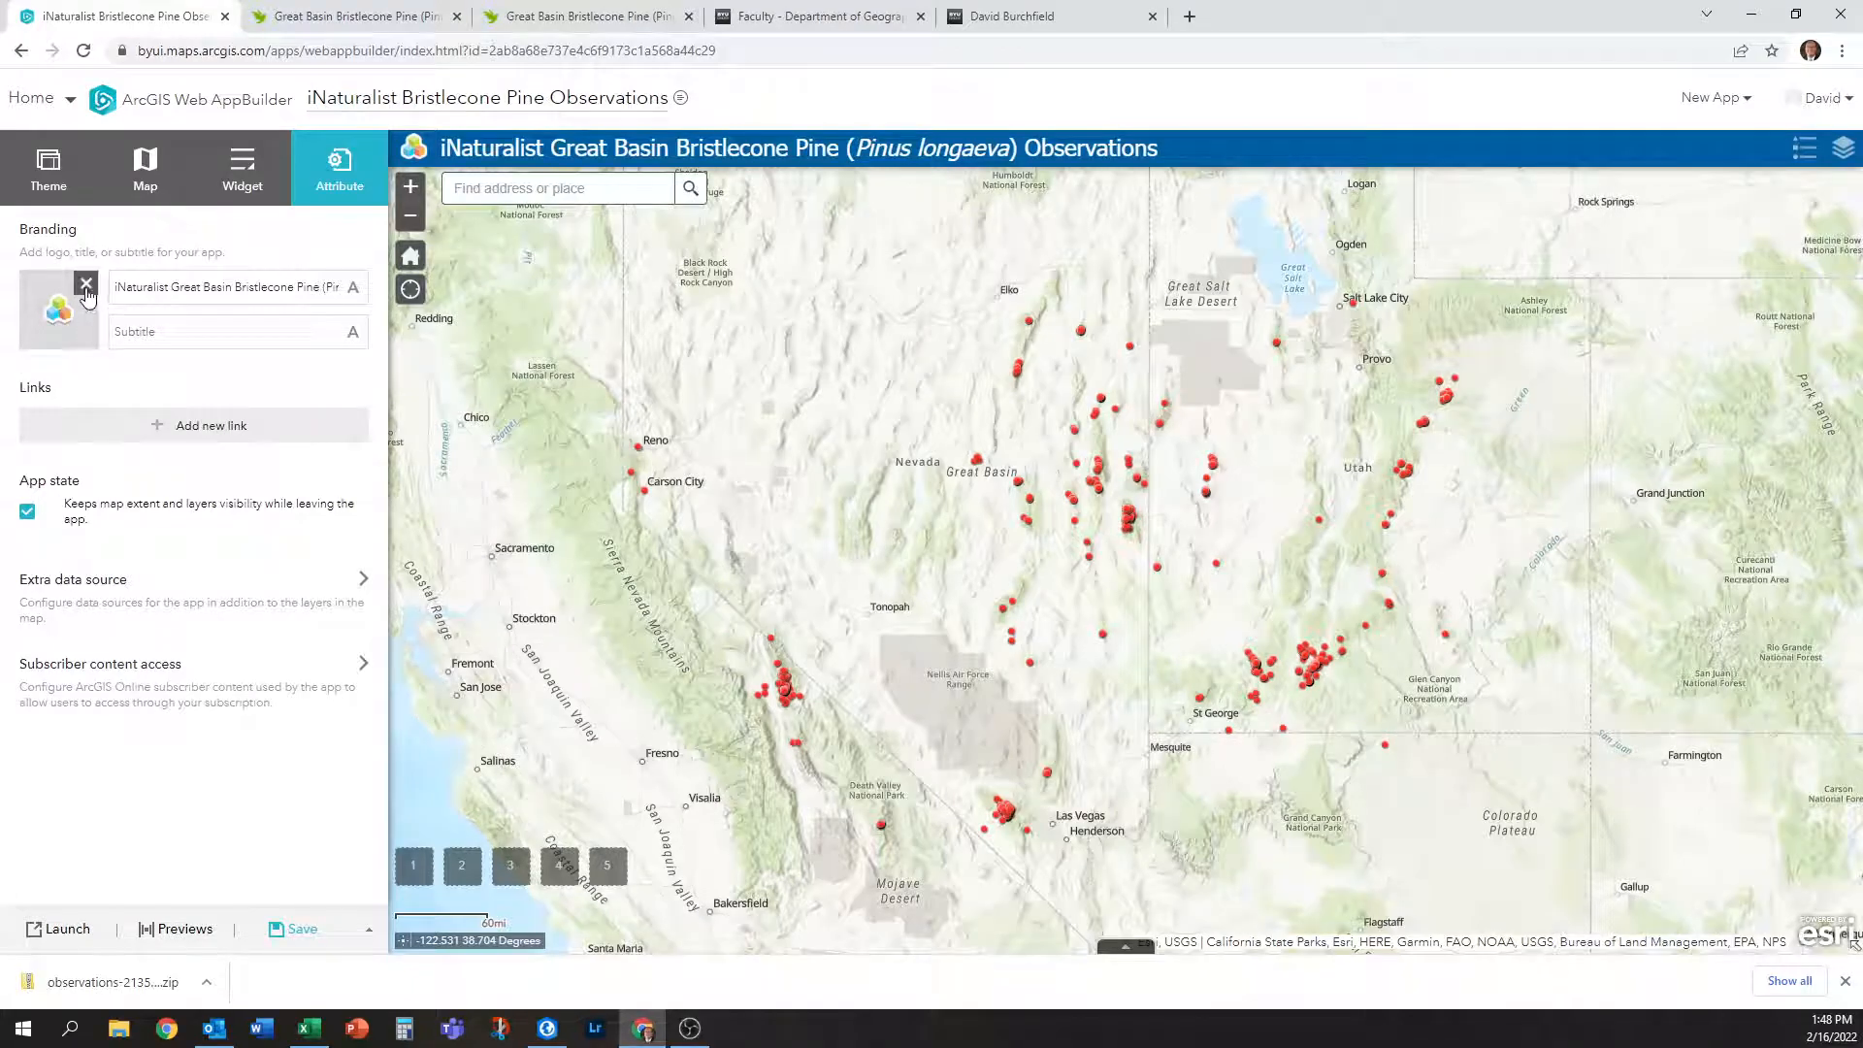
{"action": "left_click", "coordinate": [70, 326]}
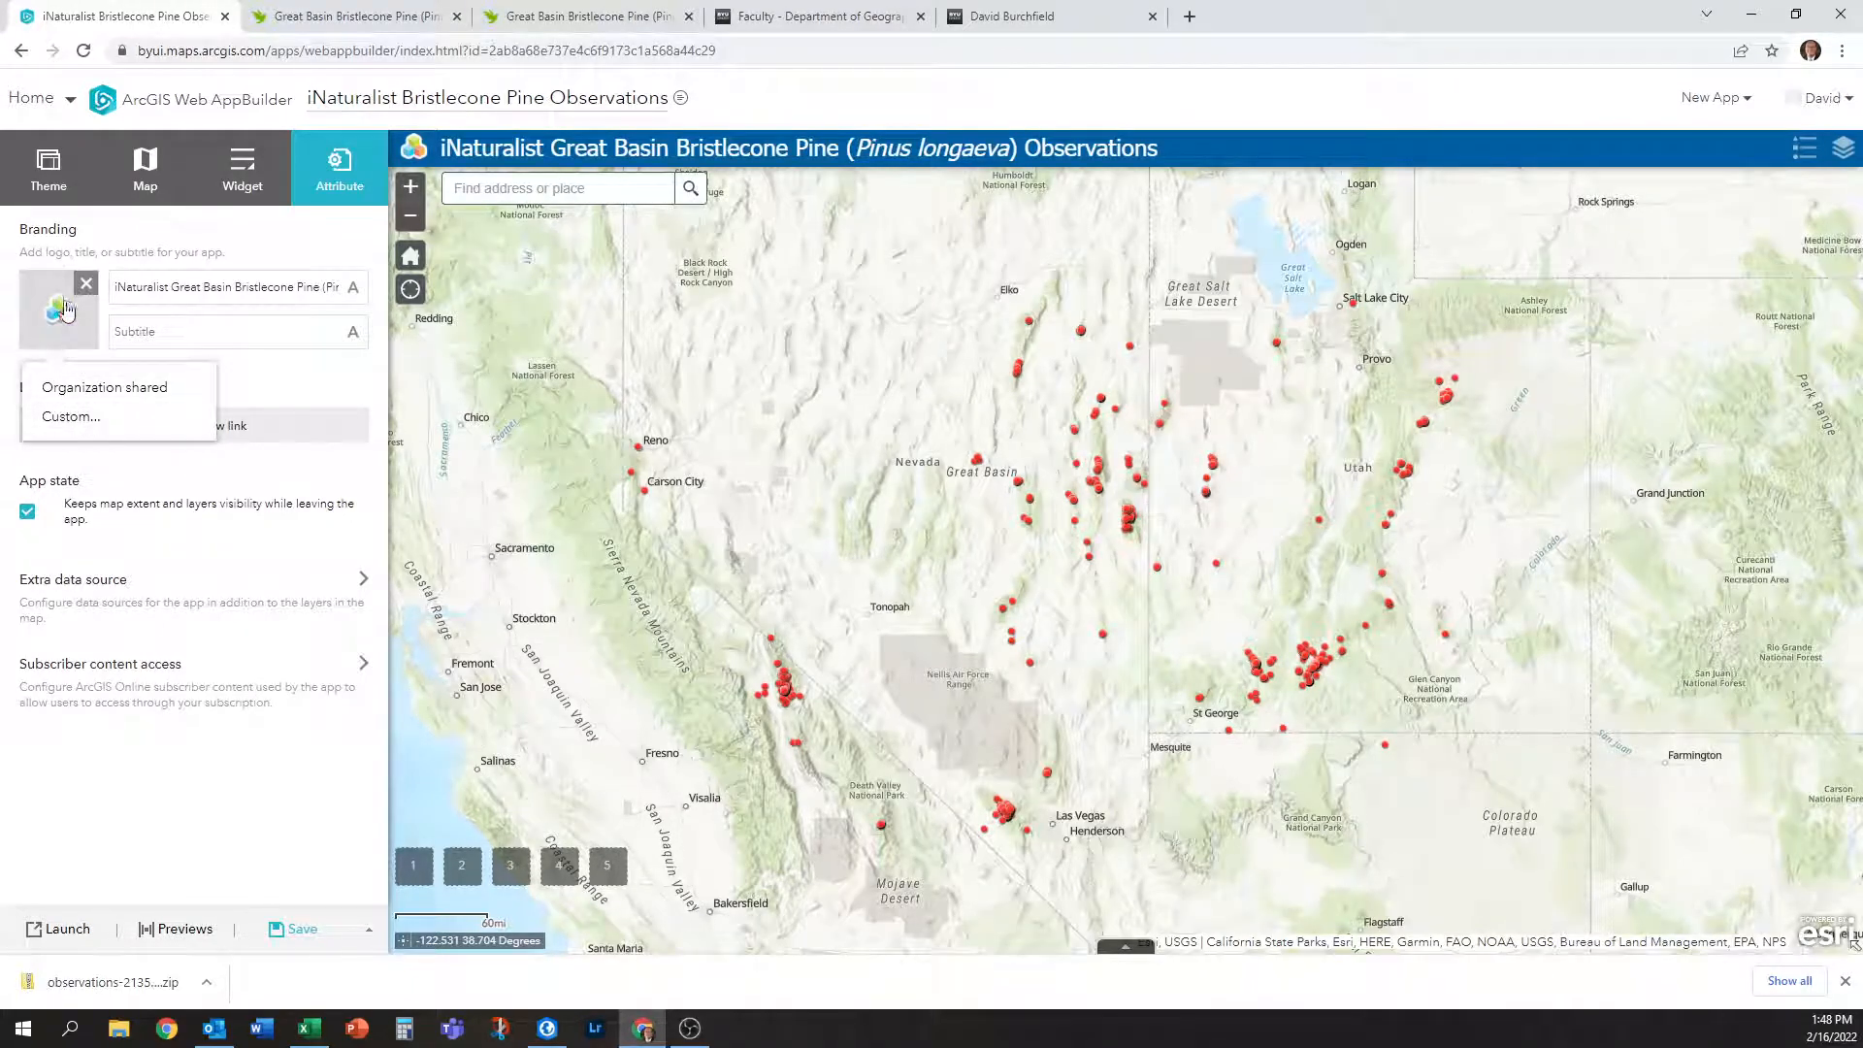
{"action": "left_click", "coordinate": [82, 427]}
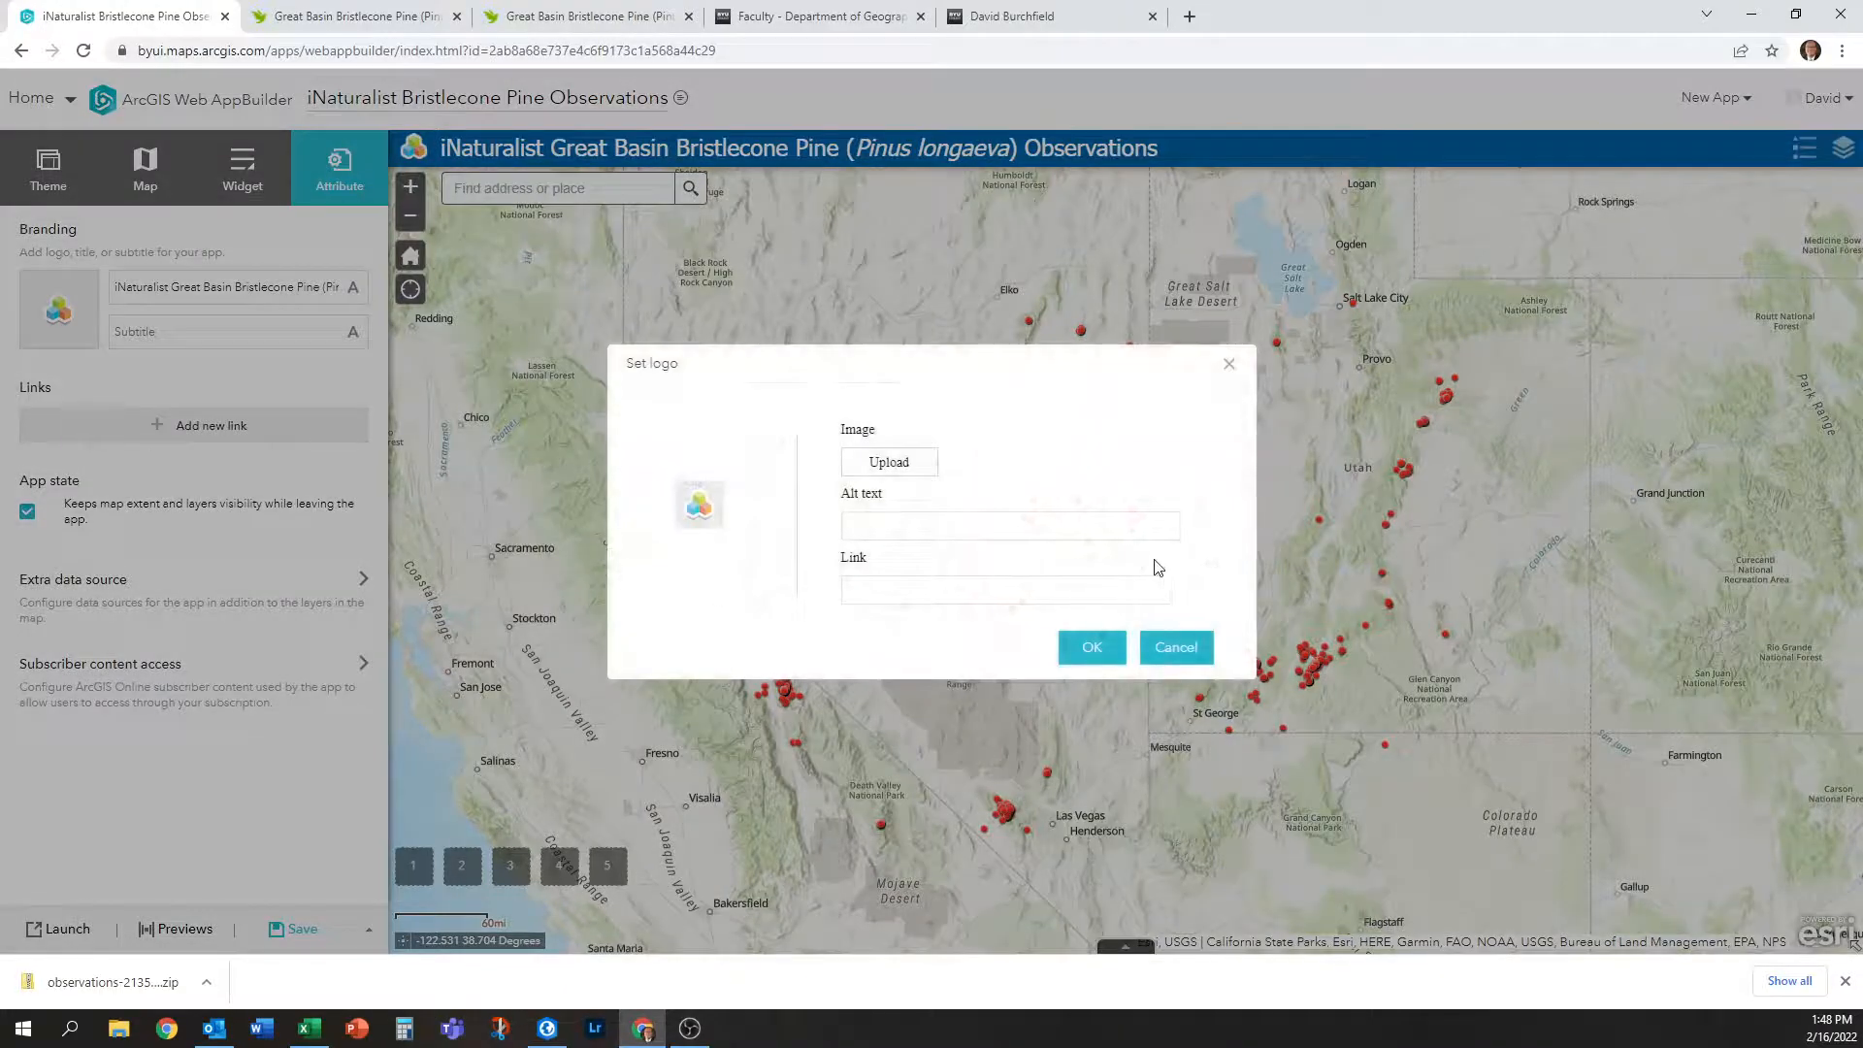
{"action": "left_click", "coordinate": [957, 596]}
{"action": "key", "text": "ctrl+v"}
{"action": "left_click", "coordinate": [997, 528]}
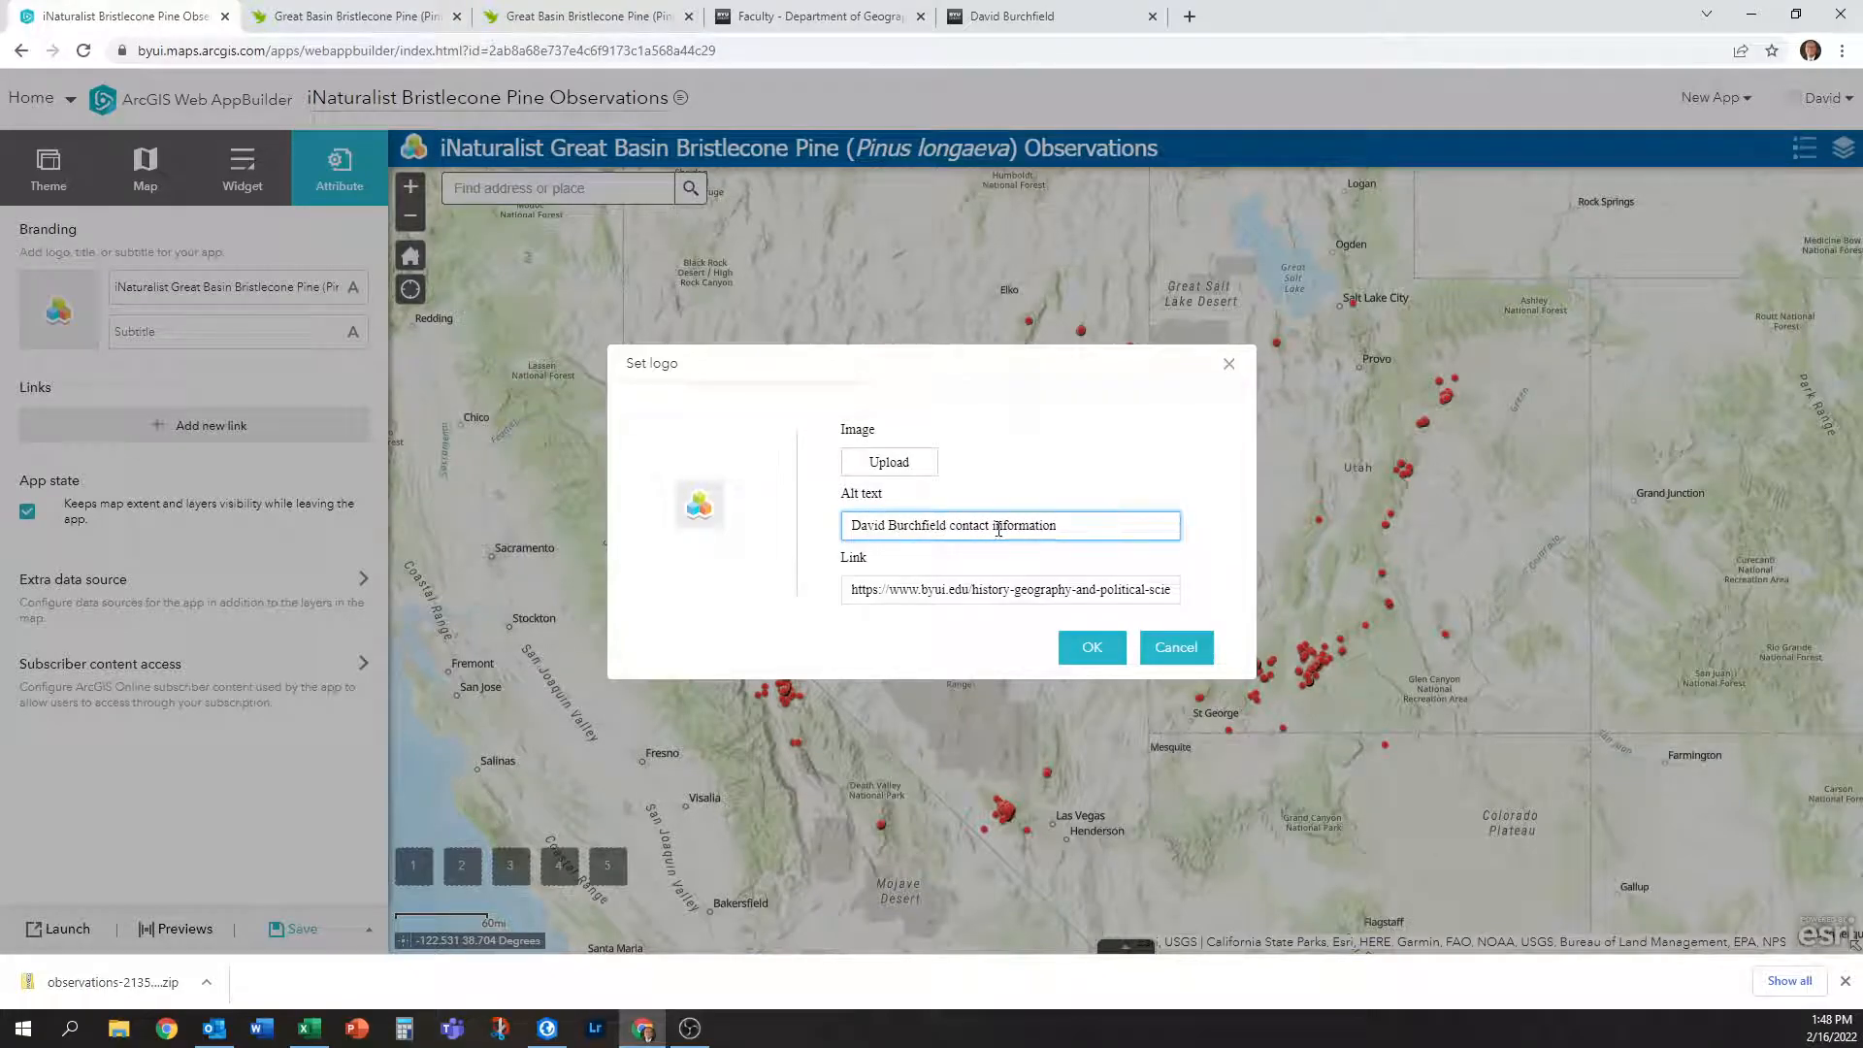
{"action": "left_click", "coordinate": [1091, 647]}
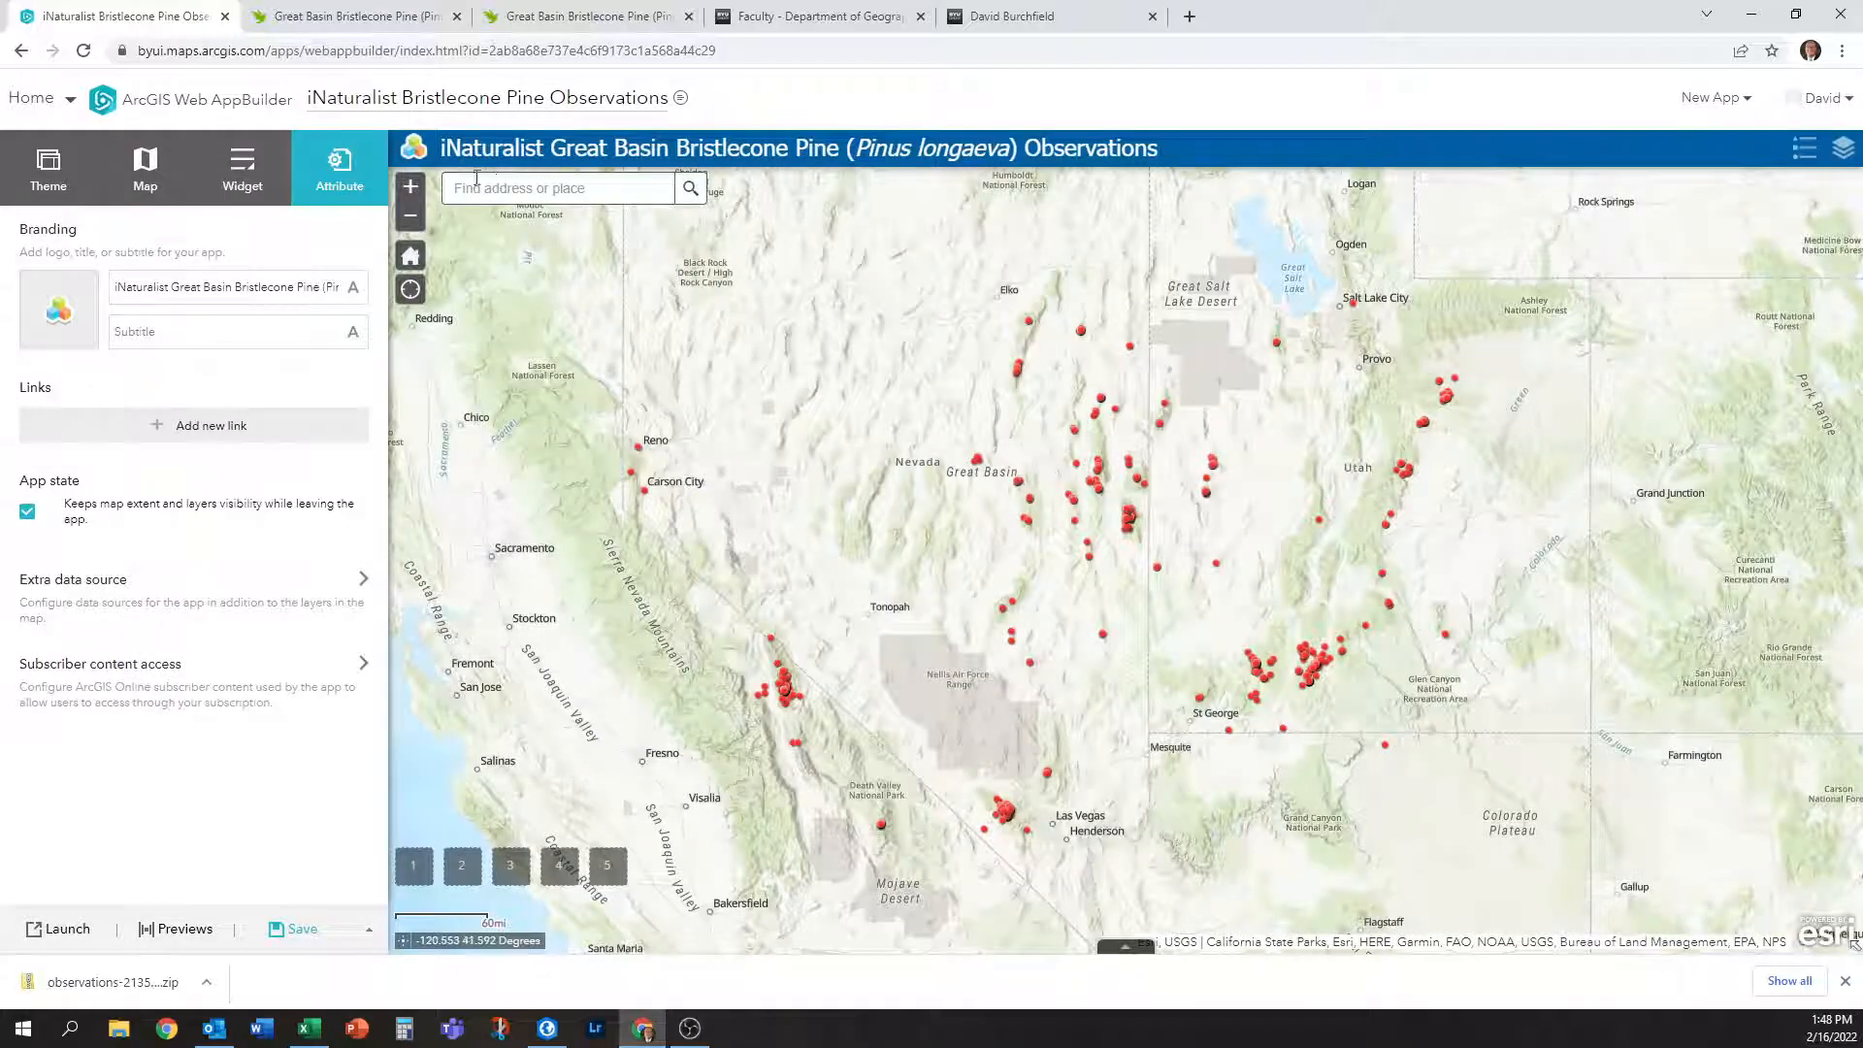
Open the header logo's link in a new tab to confirm it reaches the faculty page.
{"action": "right_click", "coordinate": [414, 156]}
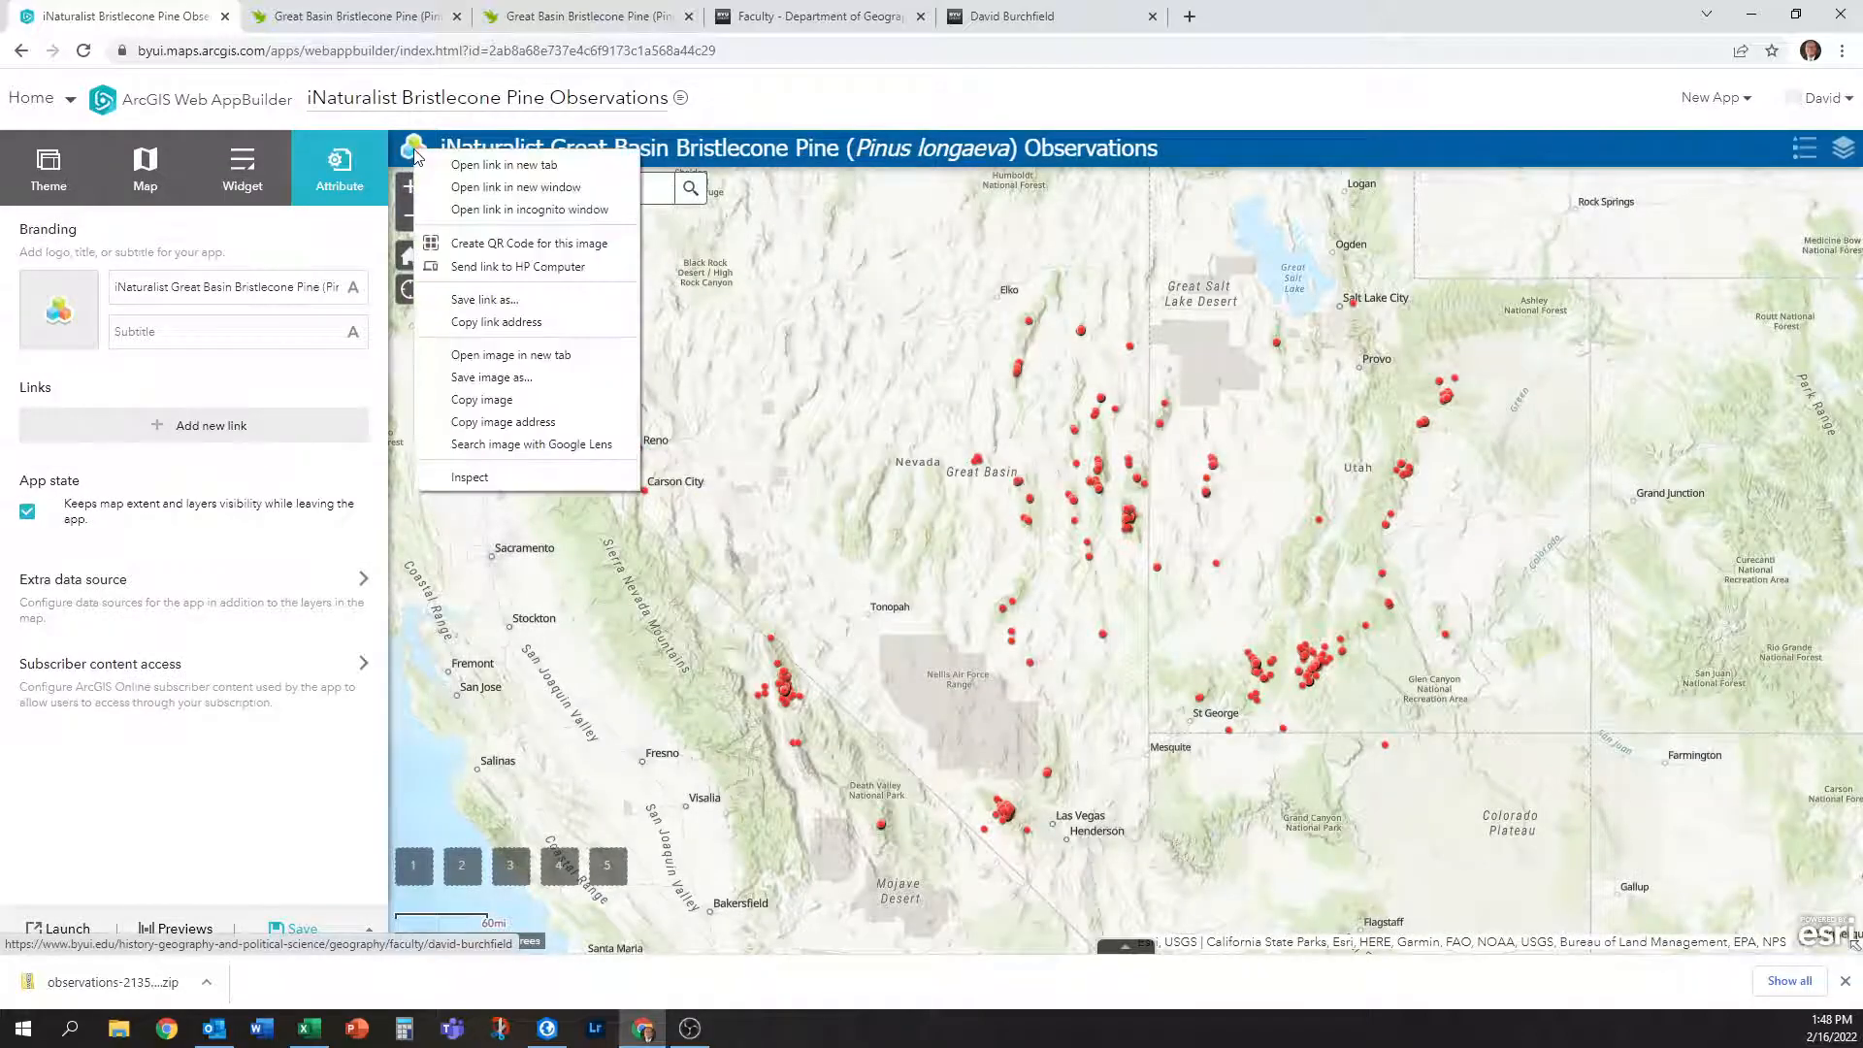
{"action": "left_click", "coordinate": [458, 171]}
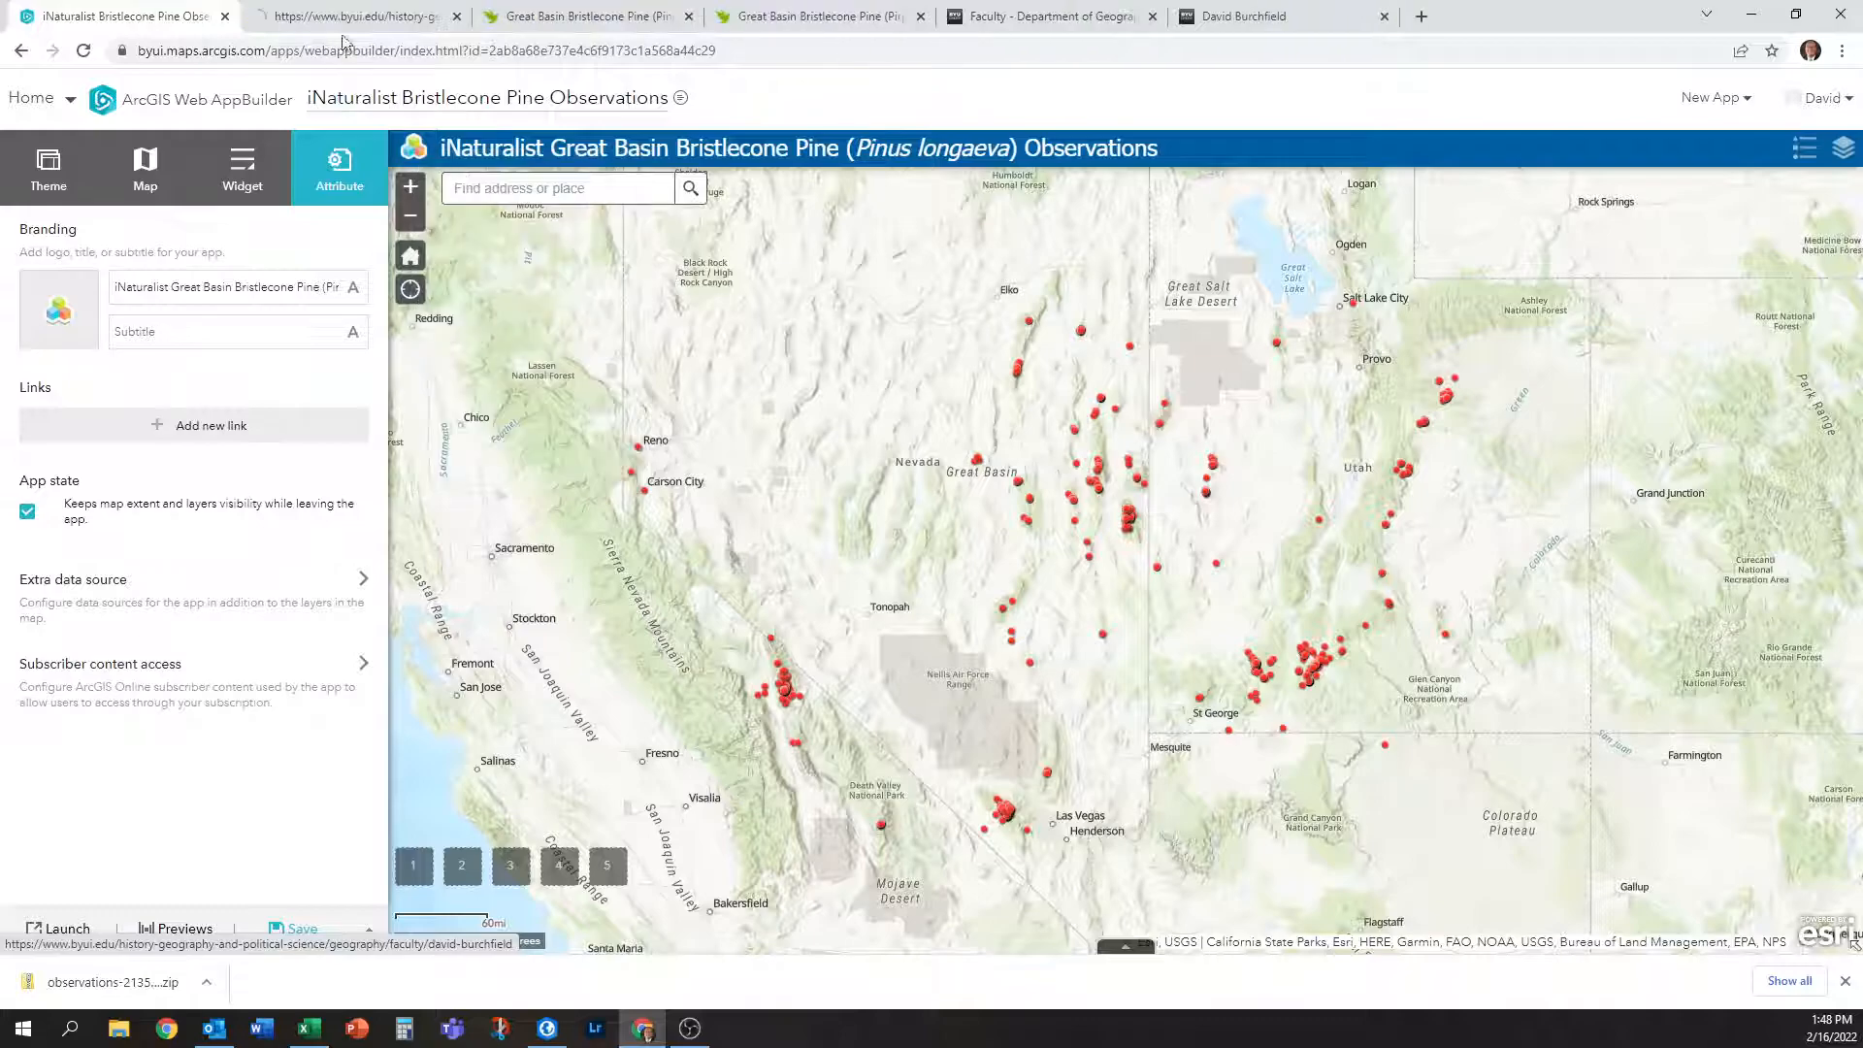
{"action": "left_click", "coordinate": [347, 25]}
{"action": "left_click", "coordinate": [207, 13]}
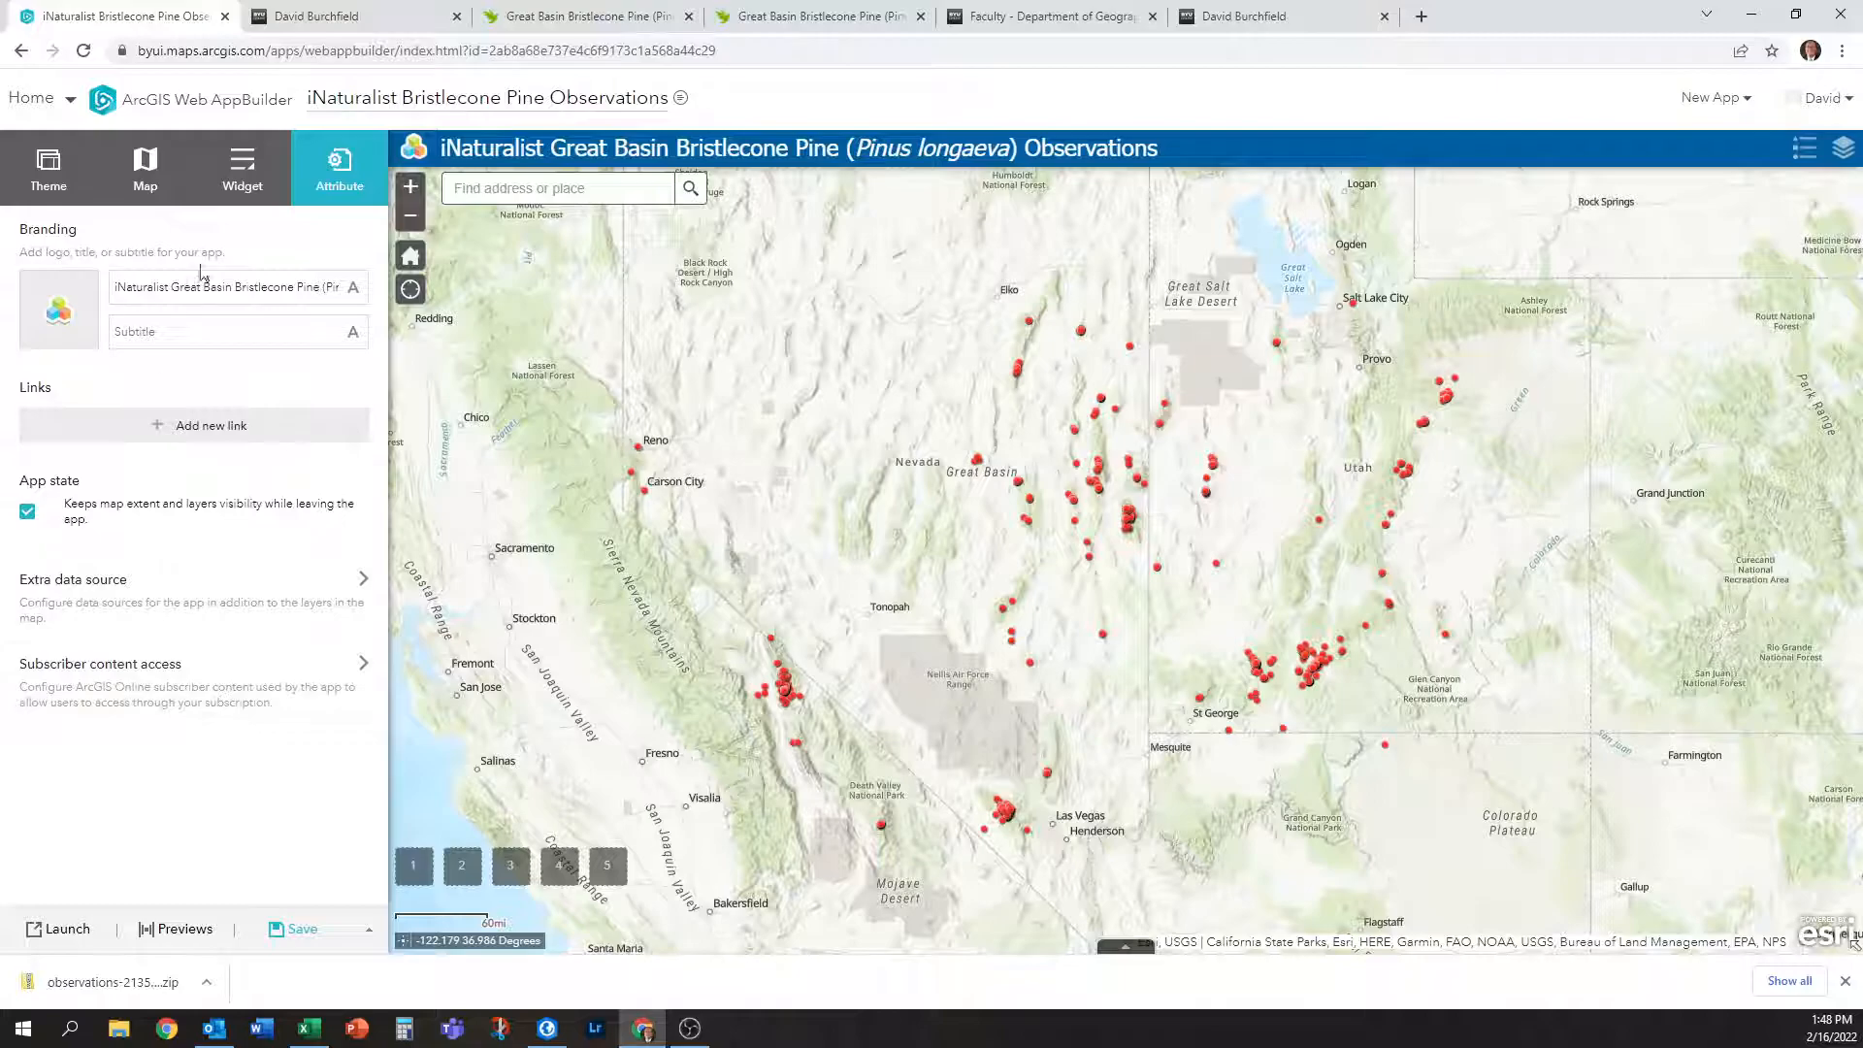
Save the app and briefly check the Layer List.
{"action": "left_click", "coordinate": [297, 932]}
{"action": "left_click", "coordinate": [1843, 148]}
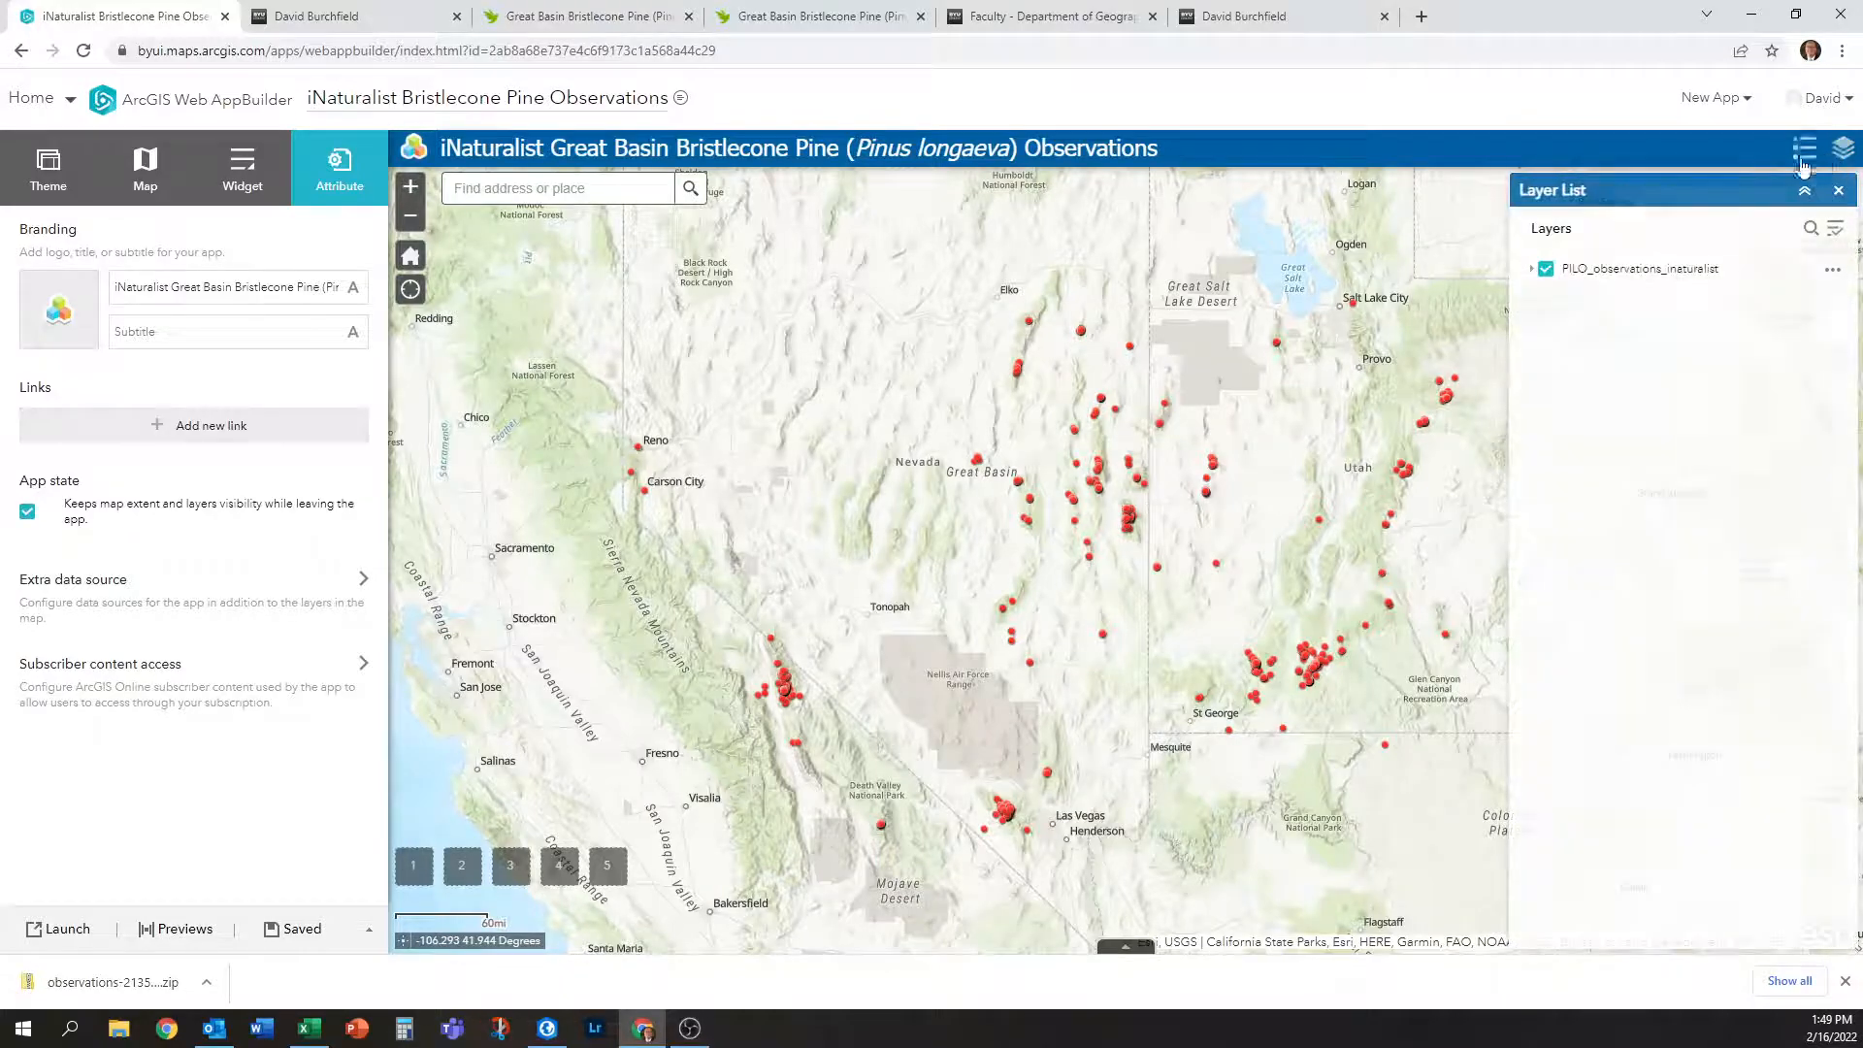
{"action": "left_click", "coordinate": [1843, 148]}
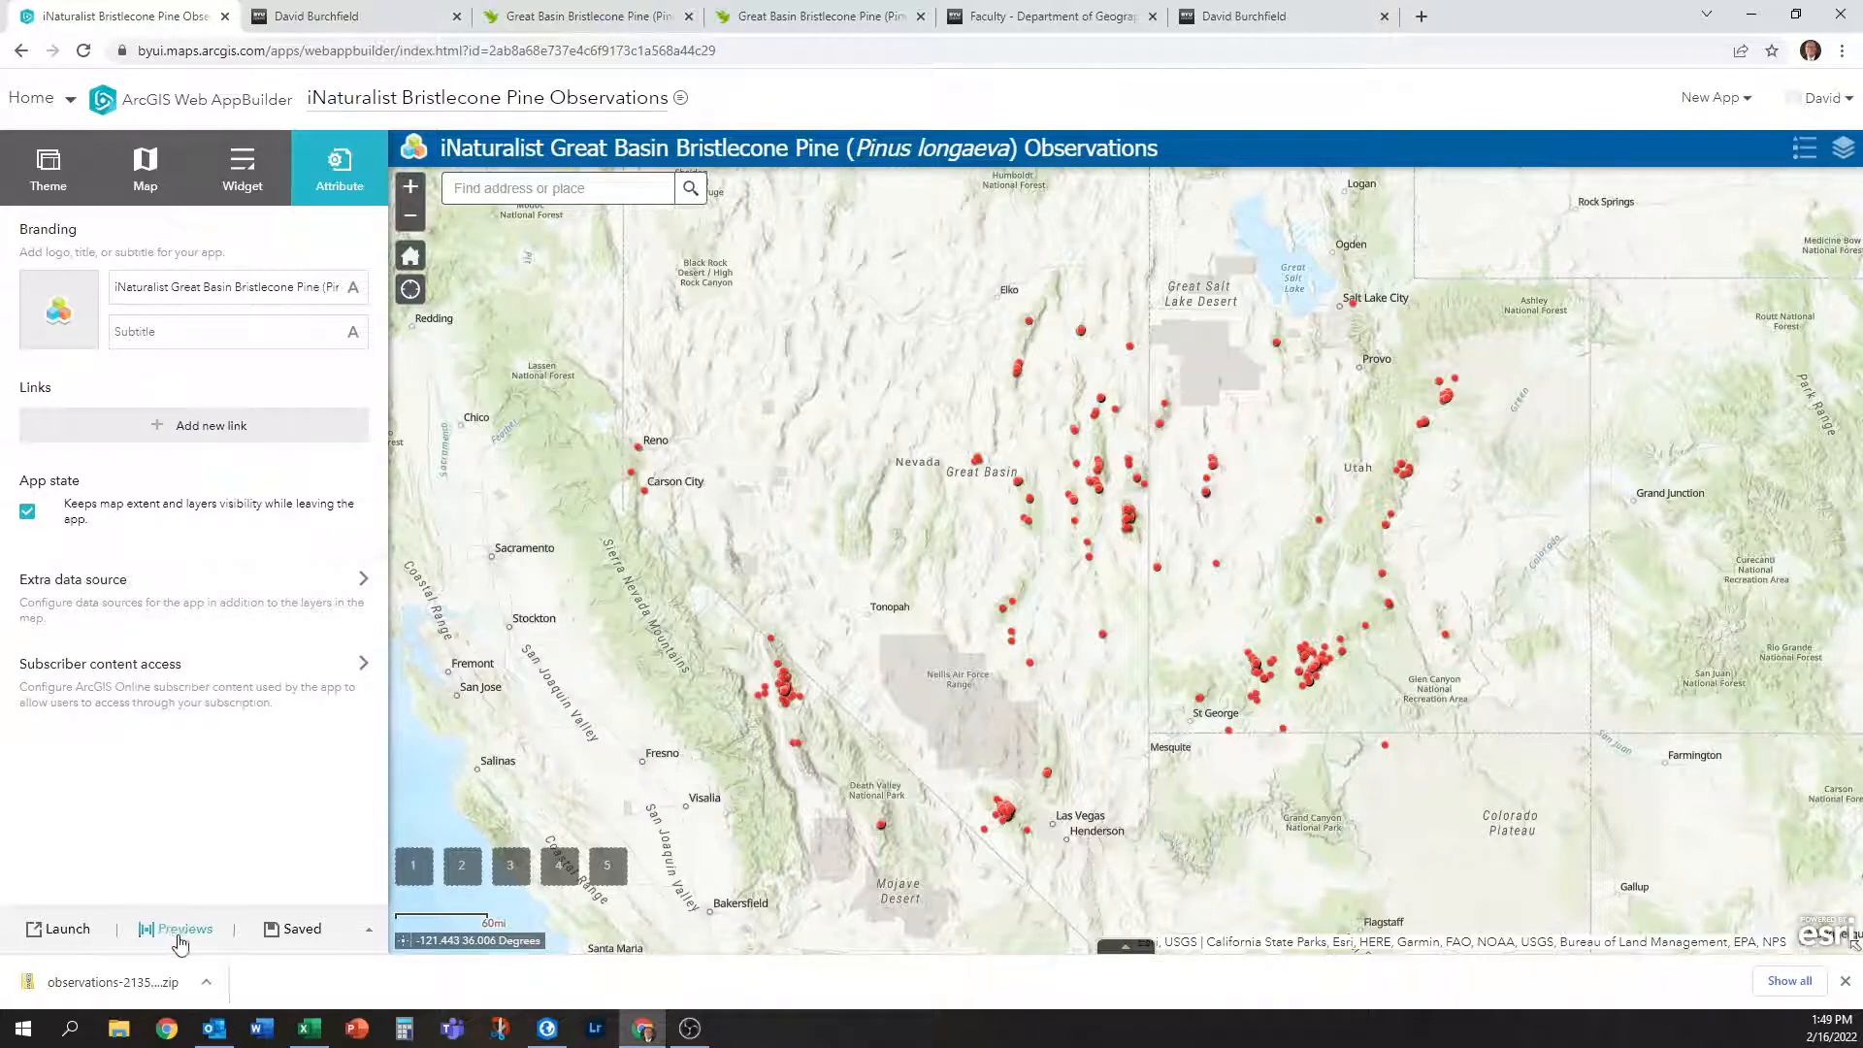
Open ArcGIS Online's Content page from the Home menu in a new tab and switch to it.
{"action": "left_click", "coordinate": [80, 282]}
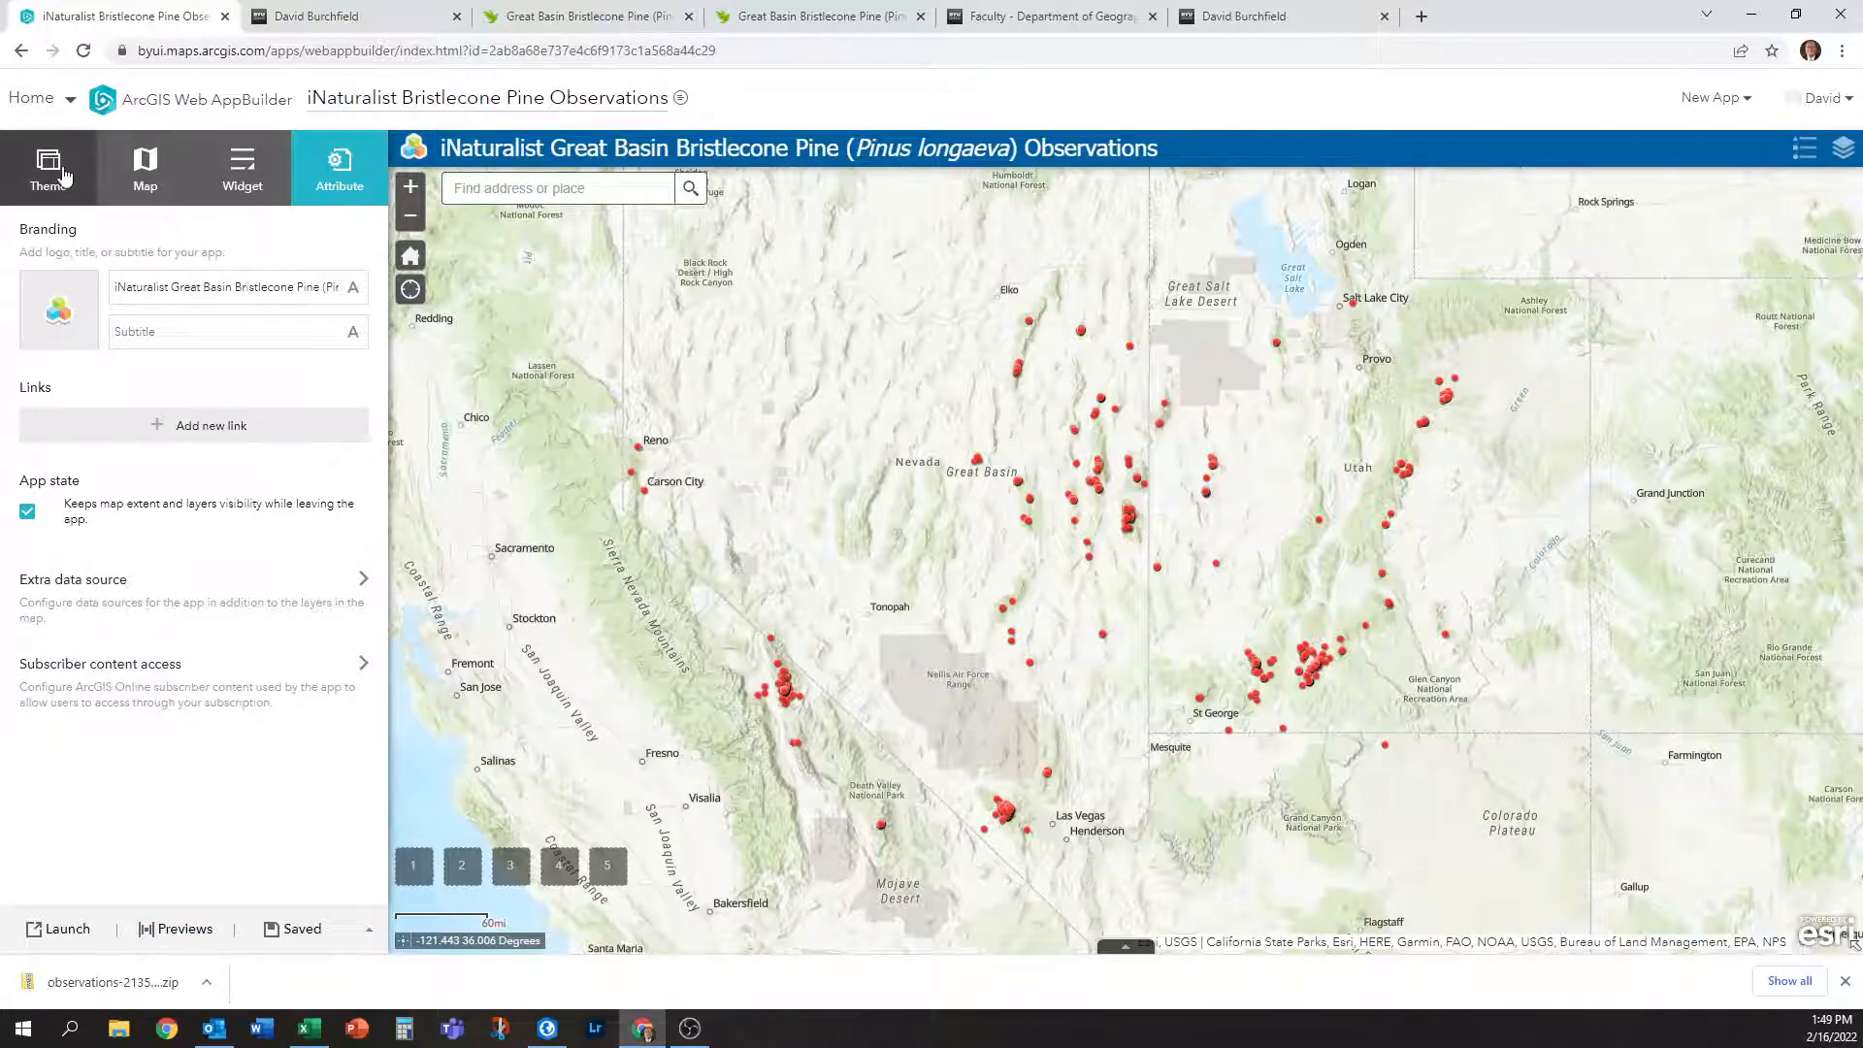
{"action": "left_click", "coordinate": [69, 103]}
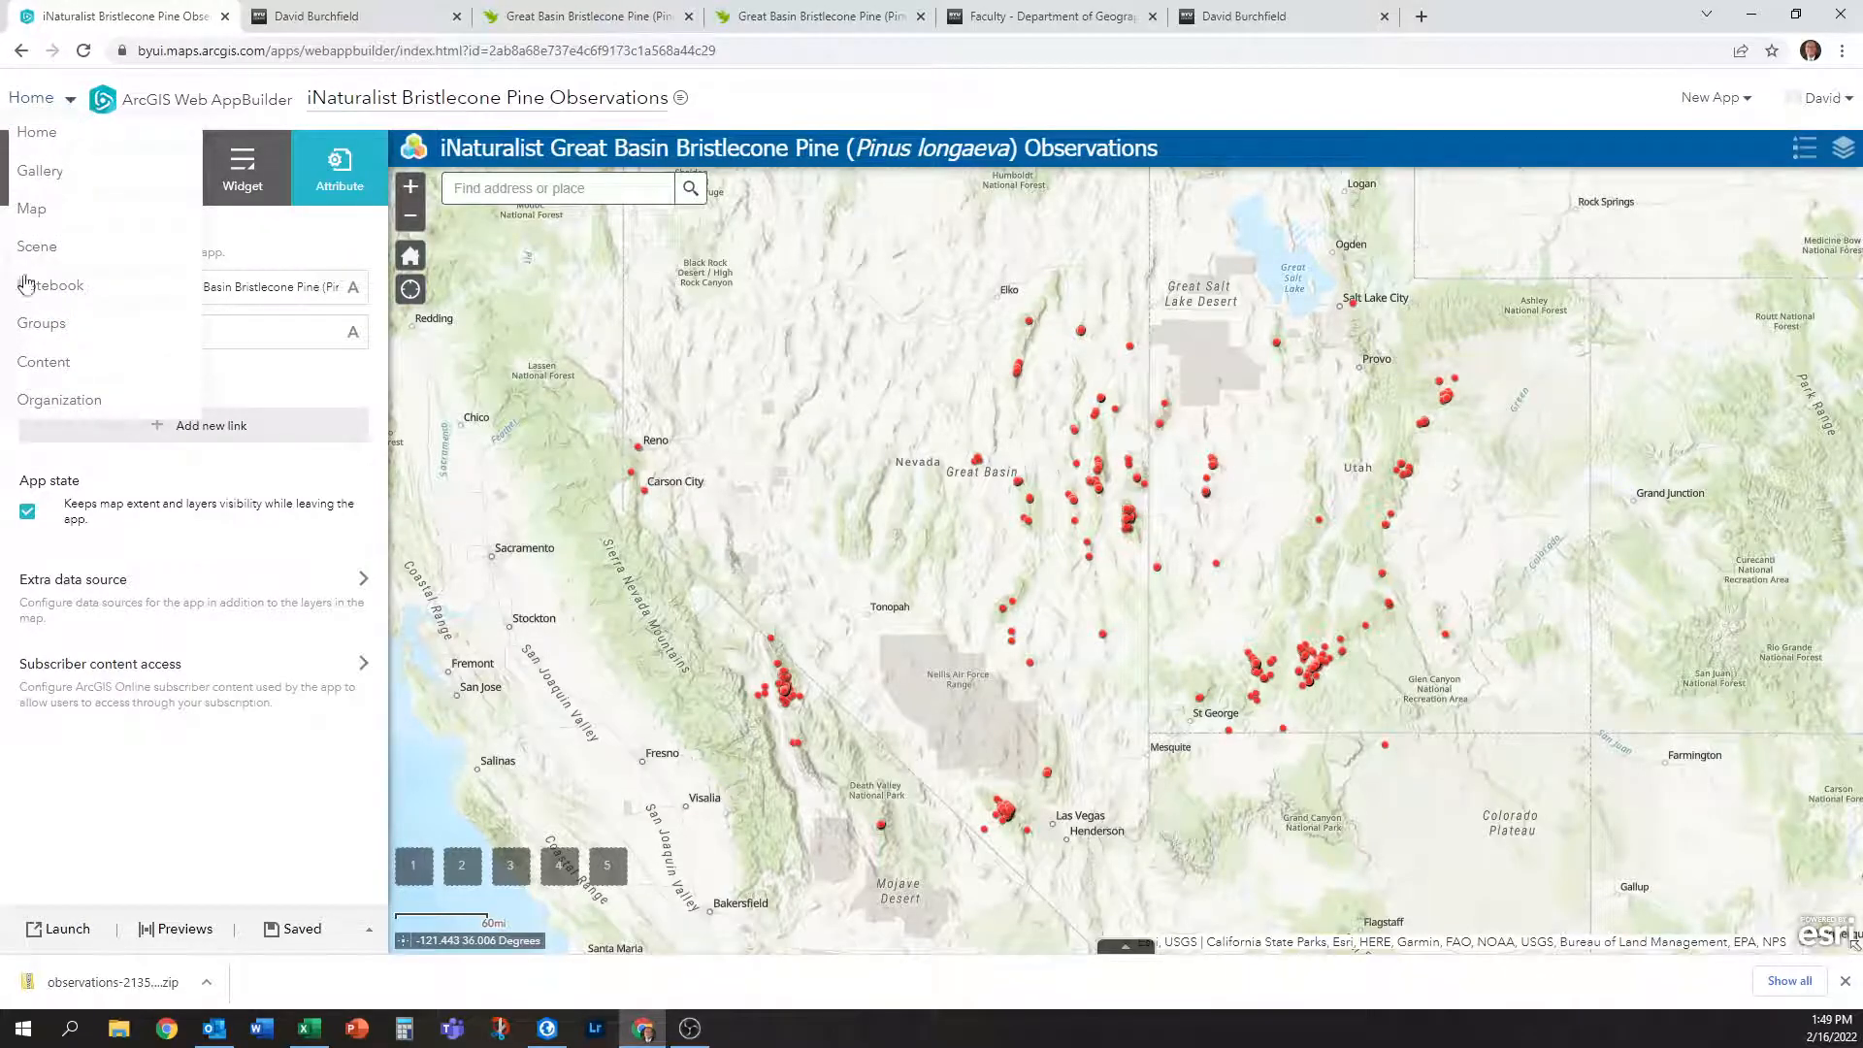
{"action": "right_click", "coordinate": [39, 367]}
{"action": "left_click", "coordinate": [97, 383]}
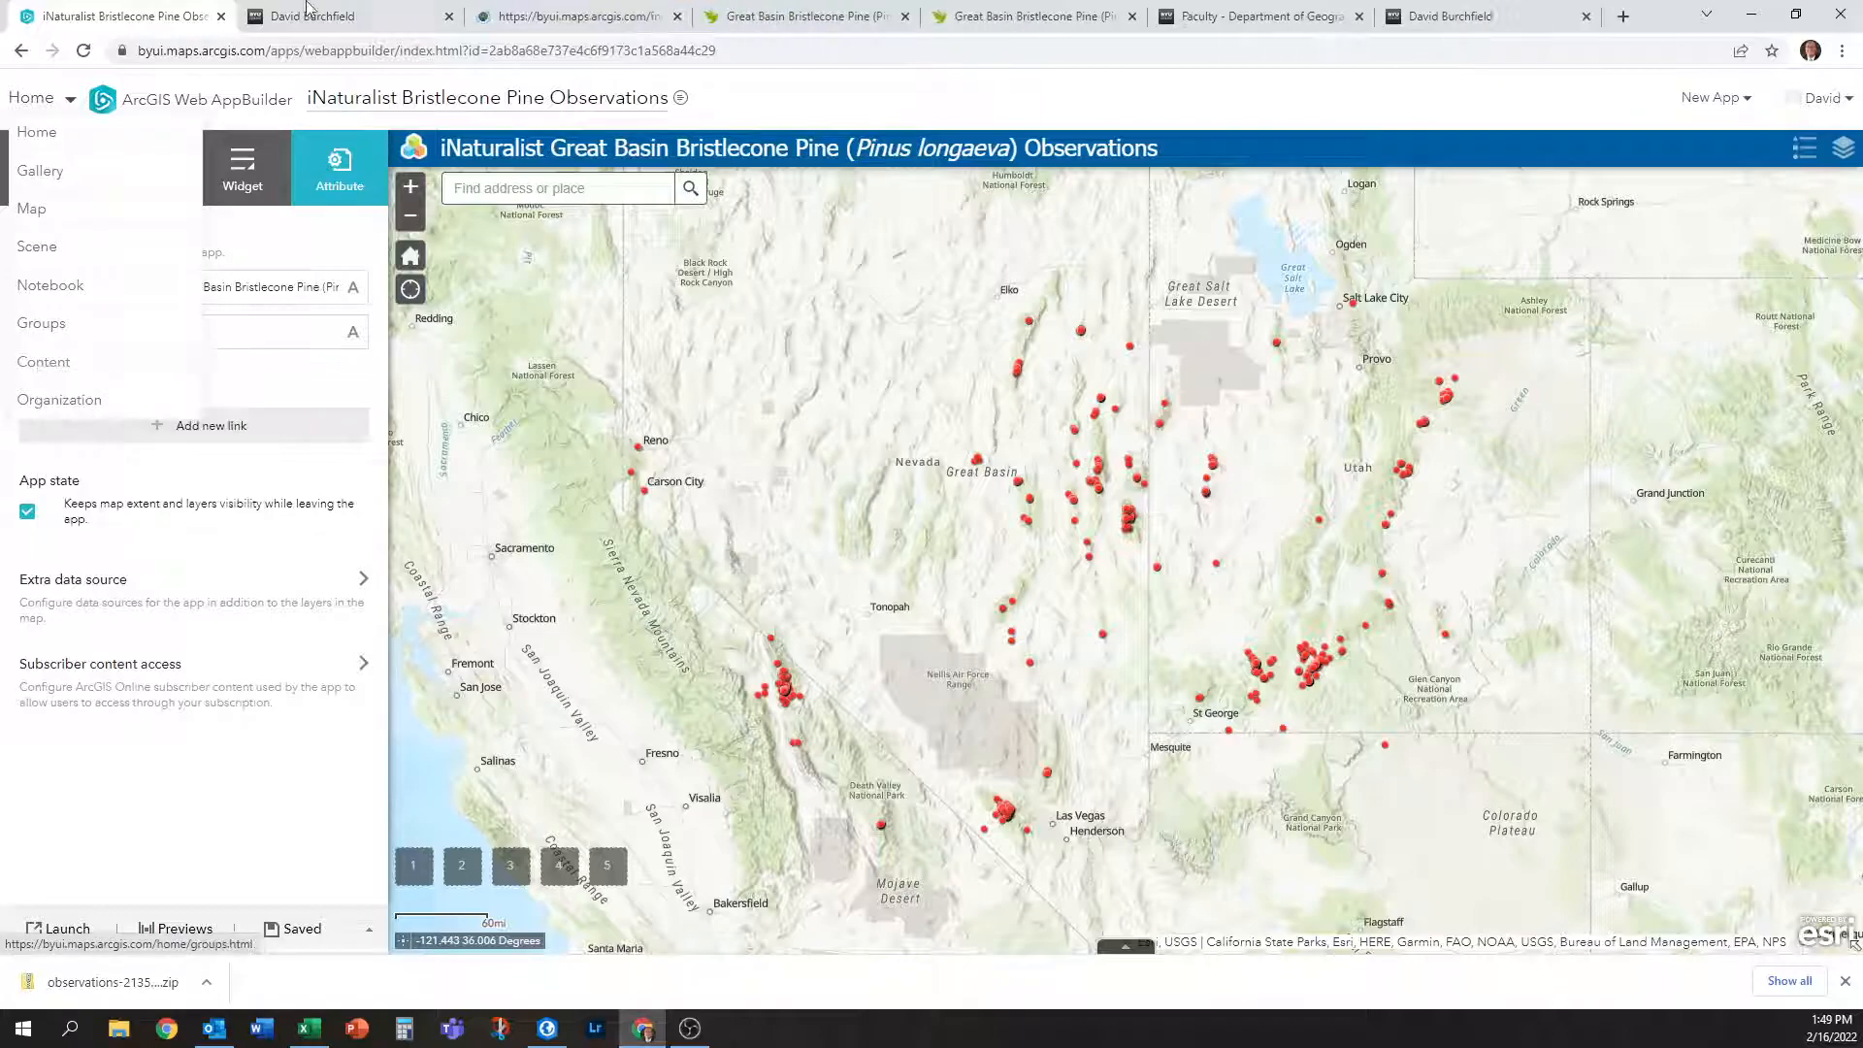
{"action": "left_click", "coordinate": [587, 10]}
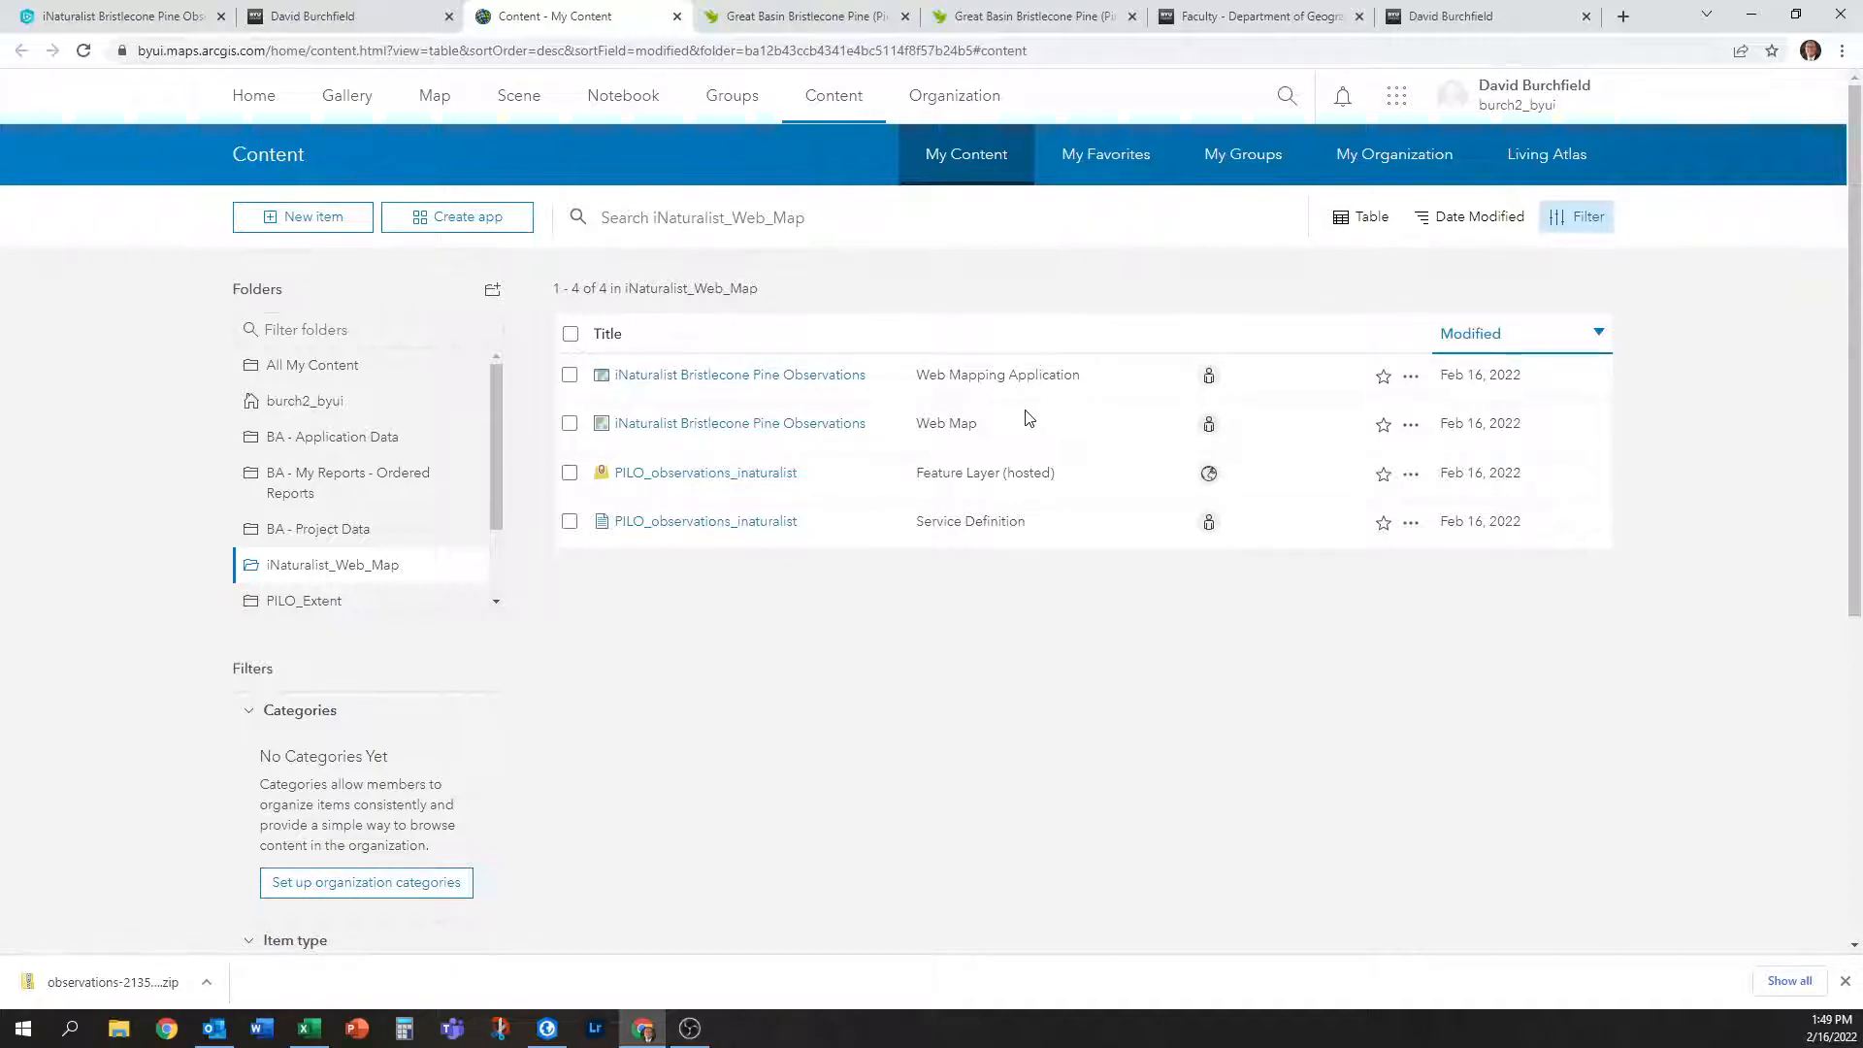
Open the iNaturalist Bristlecone Pine Observations web map and switch its basemap to Charted Territory.
{"action": "left_click", "coordinate": [829, 442]}
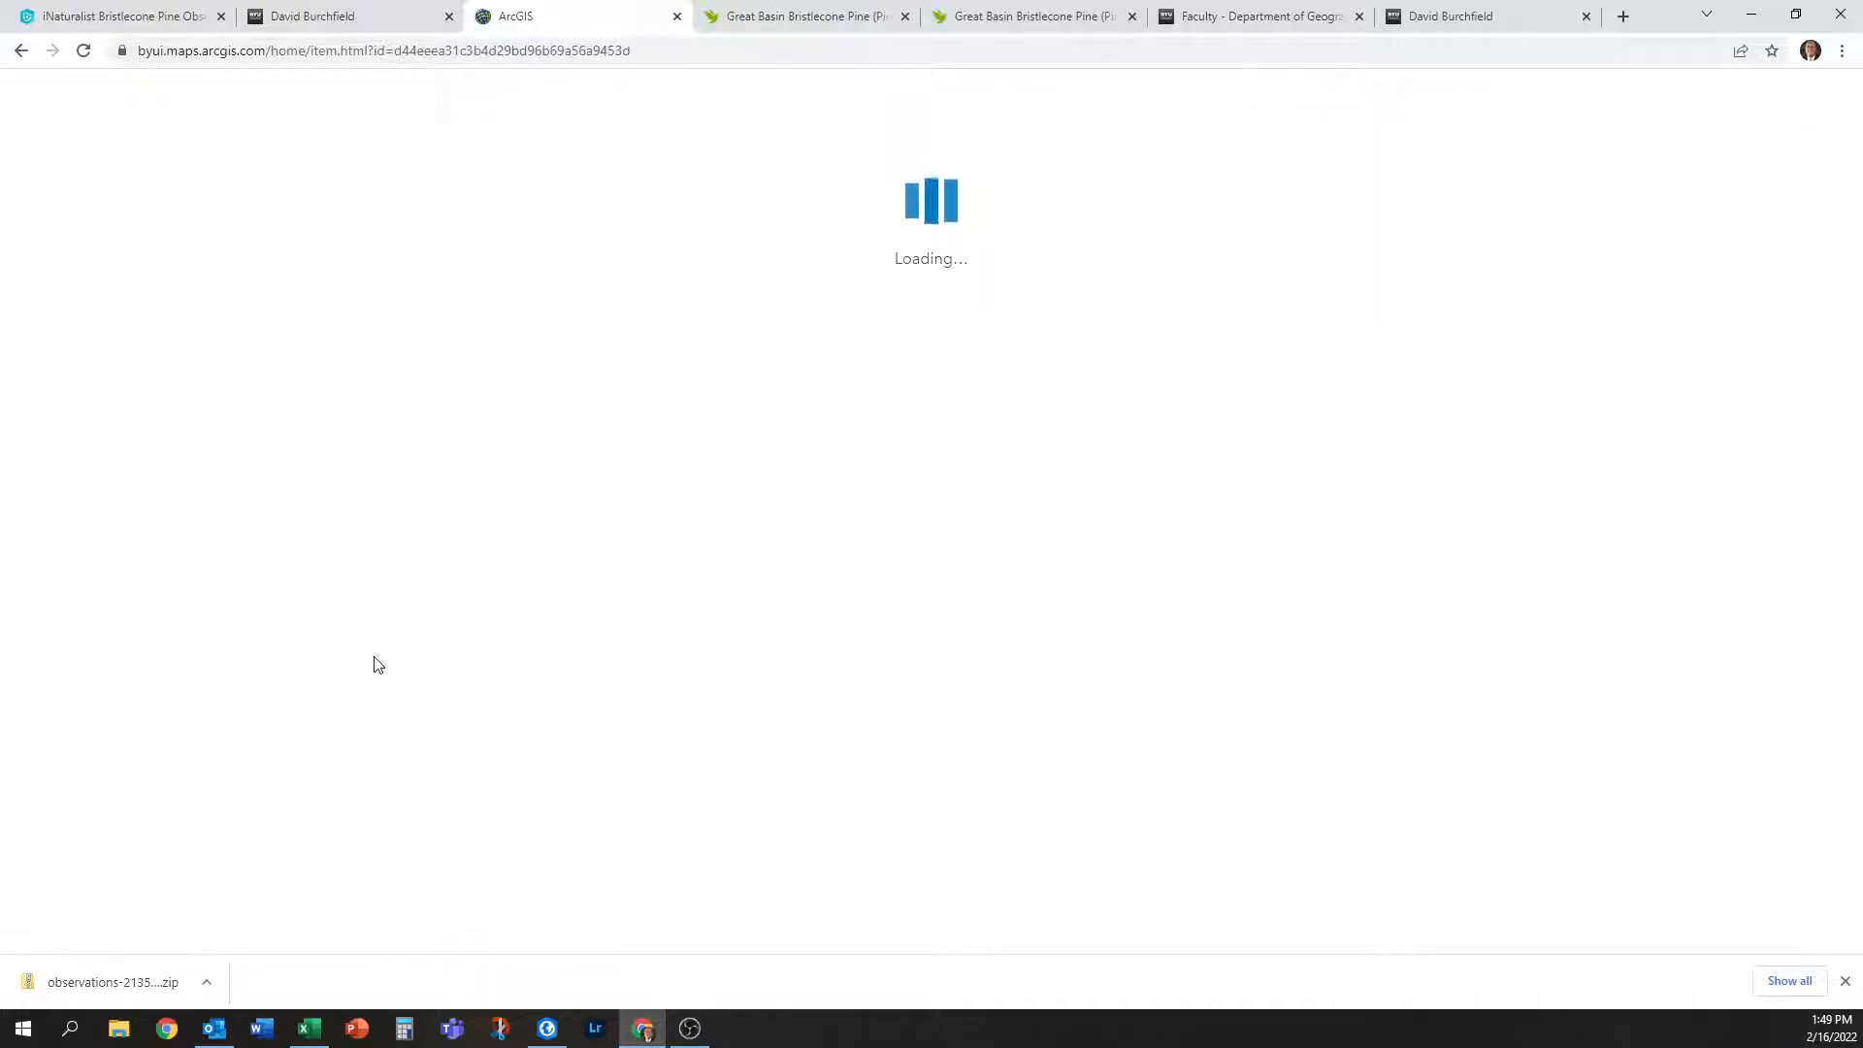
{"action": "left_click", "coordinate": [1483, 224]}
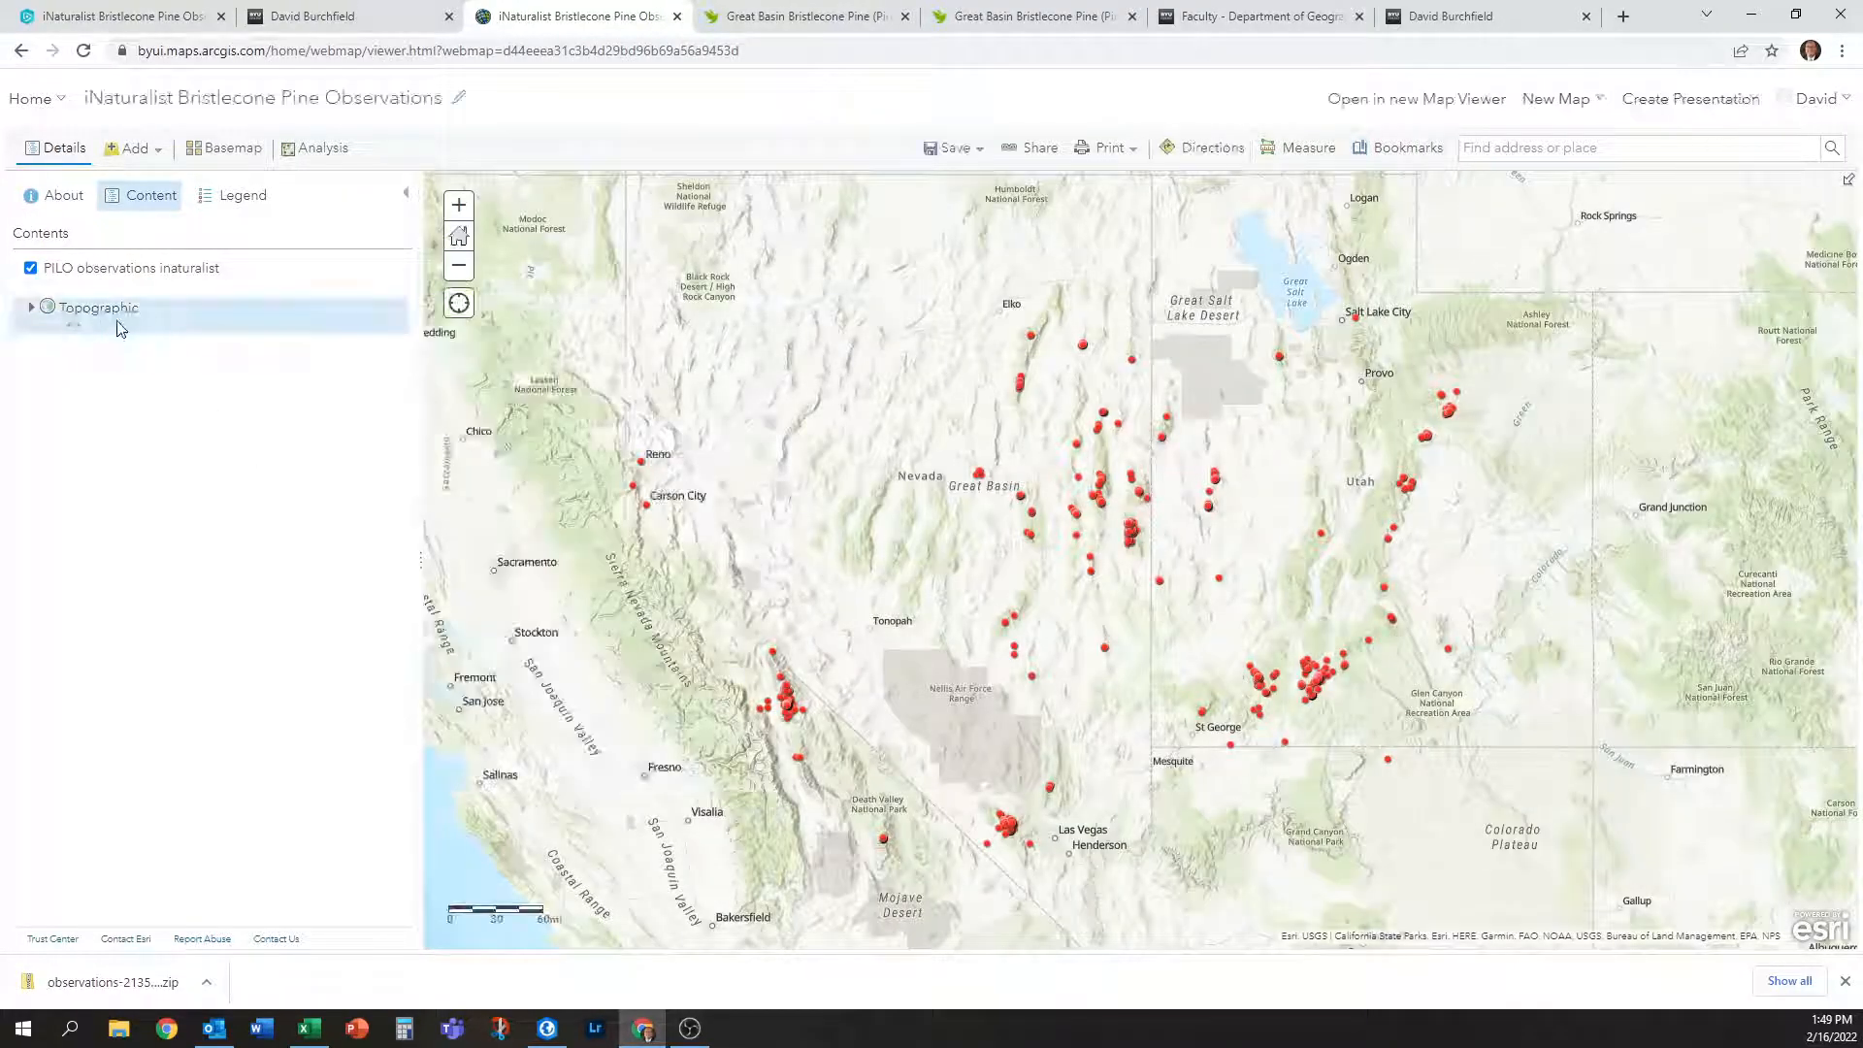
{"action": "left_click", "coordinate": [223, 155]}
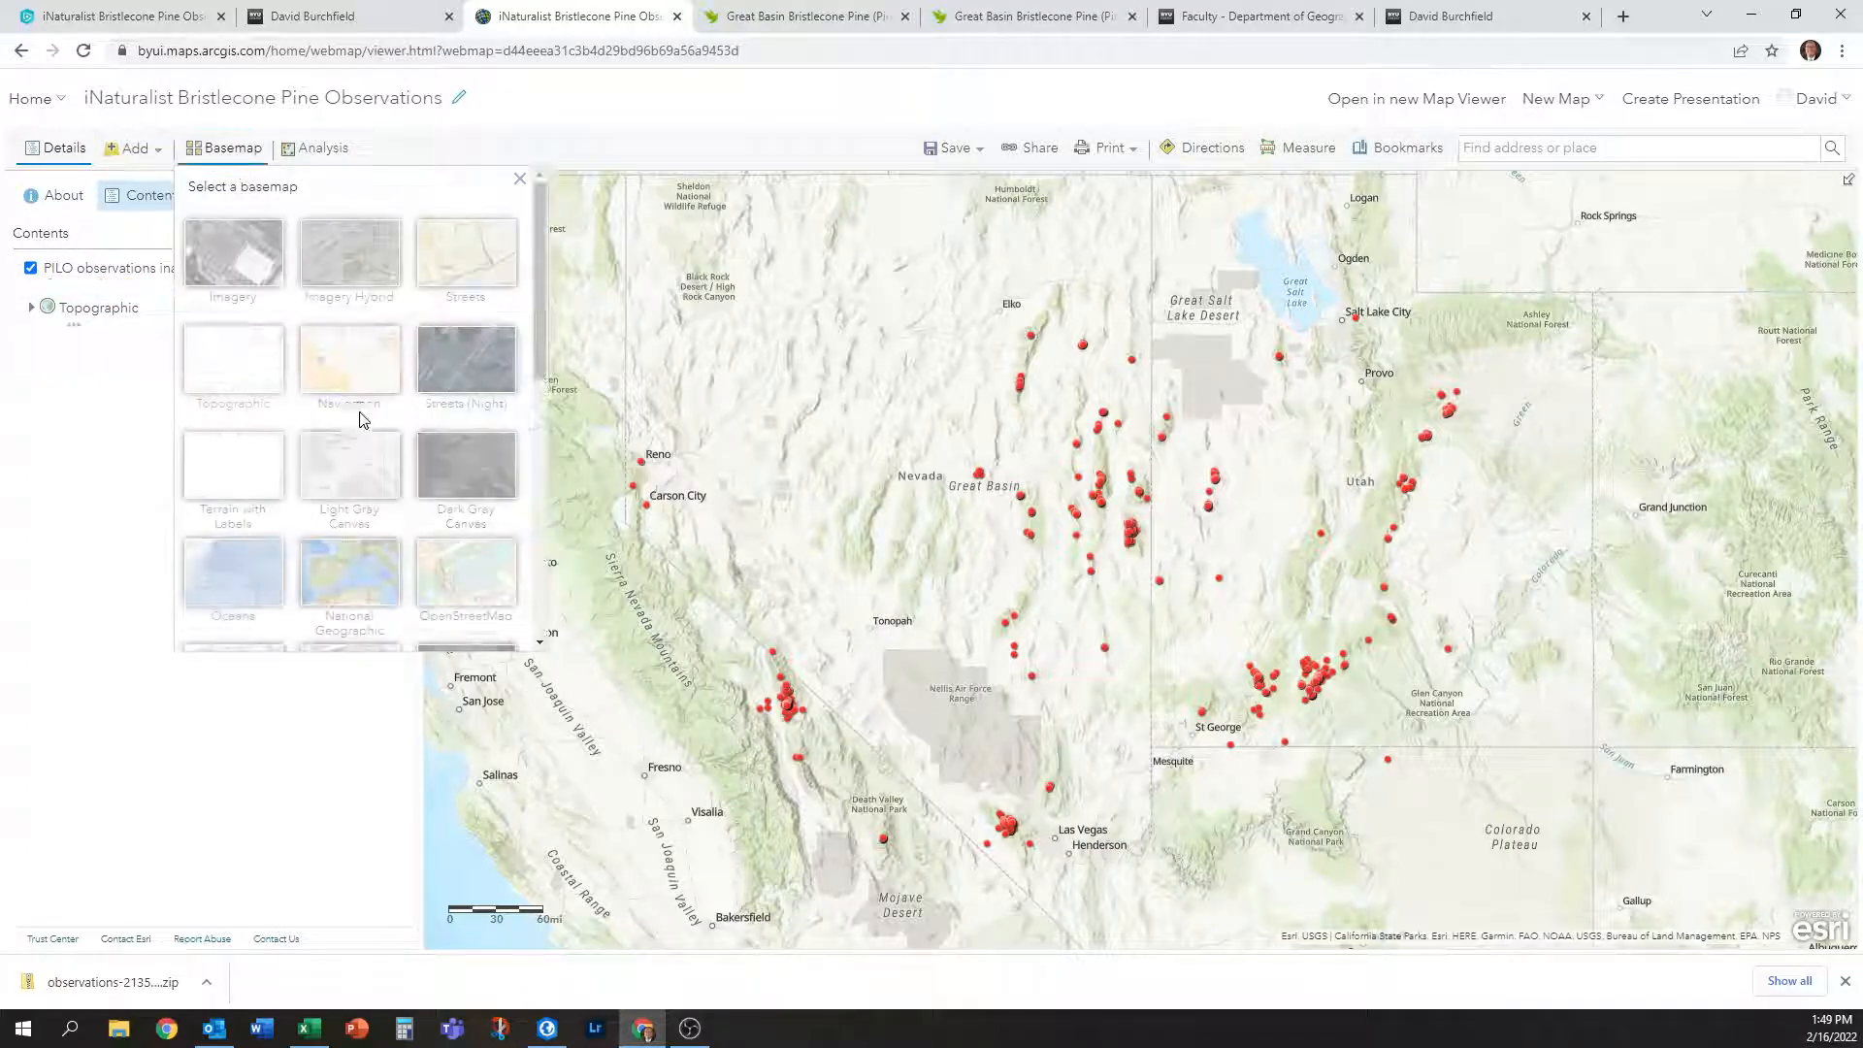
{"action": "scroll", "coordinate": [278, 424], "scroll_direction": "down", "scroll_amount": 2}
{"action": "scroll", "coordinate": [291, 447], "scroll_direction": "down", "scroll_amount": 2}
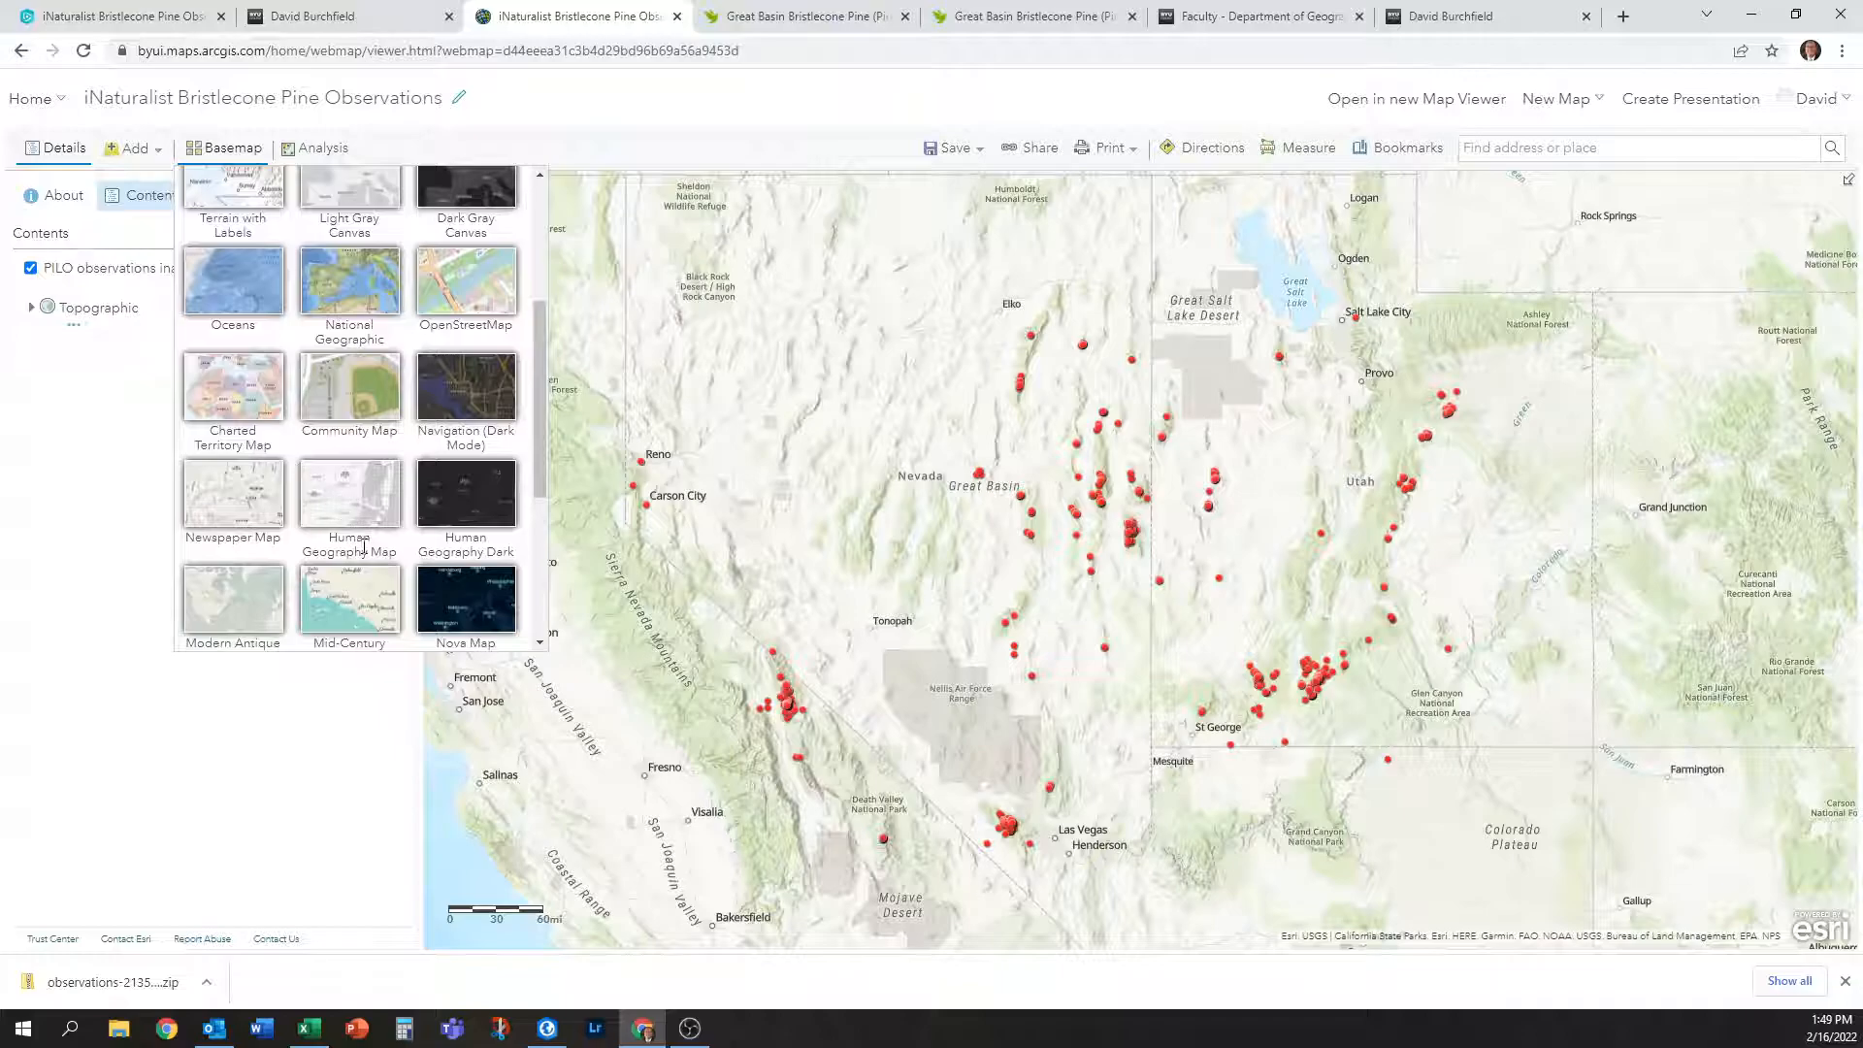
{"action": "scroll", "coordinate": [291, 417], "scroll_direction": "down", "scroll_amount": 2}
{"action": "left_click", "coordinate": [228, 293]}
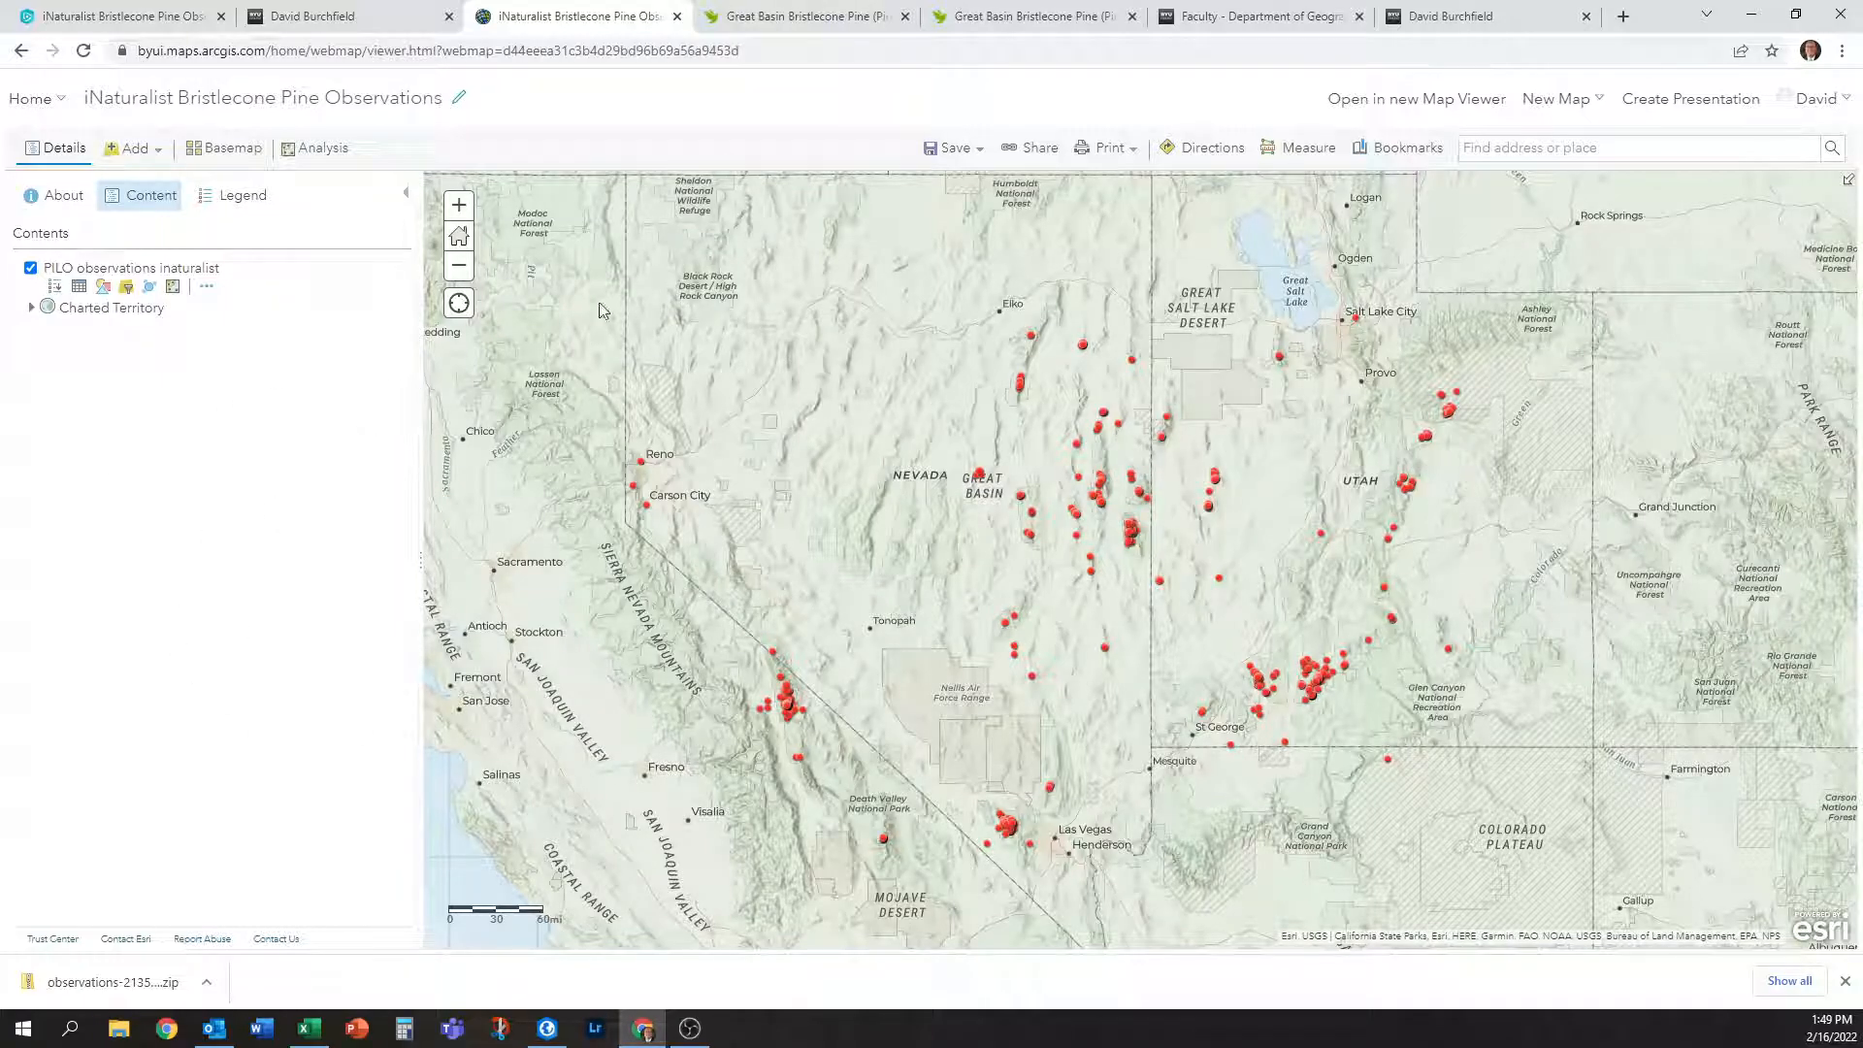
Save the updated web map.
{"action": "left_click", "coordinate": [1845, 981]}
{"action": "left_click", "coordinate": [954, 148]}
{"action": "left_click", "coordinate": [958, 182]}
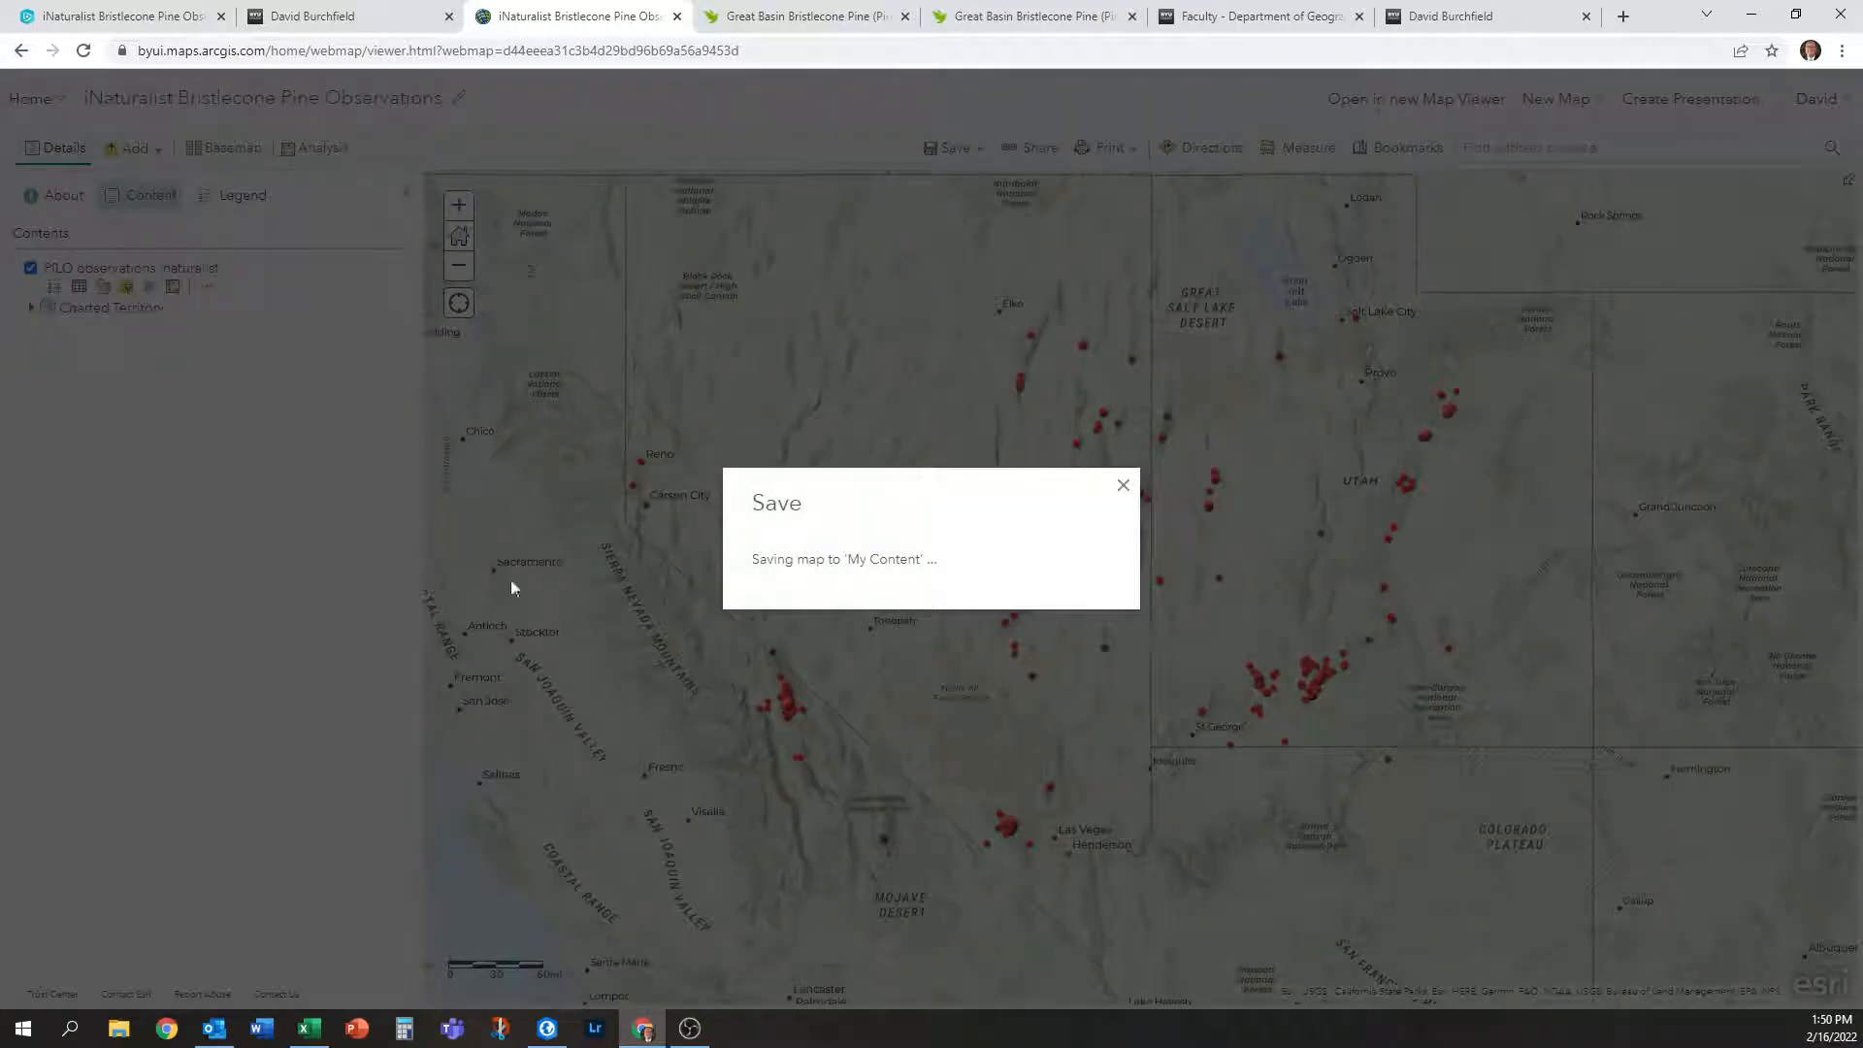
Reload the Web AppBuilder app and check an observation point's popup over the Charted Territory basemap.
{"action": "left_click", "coordinate": [103, 17]}
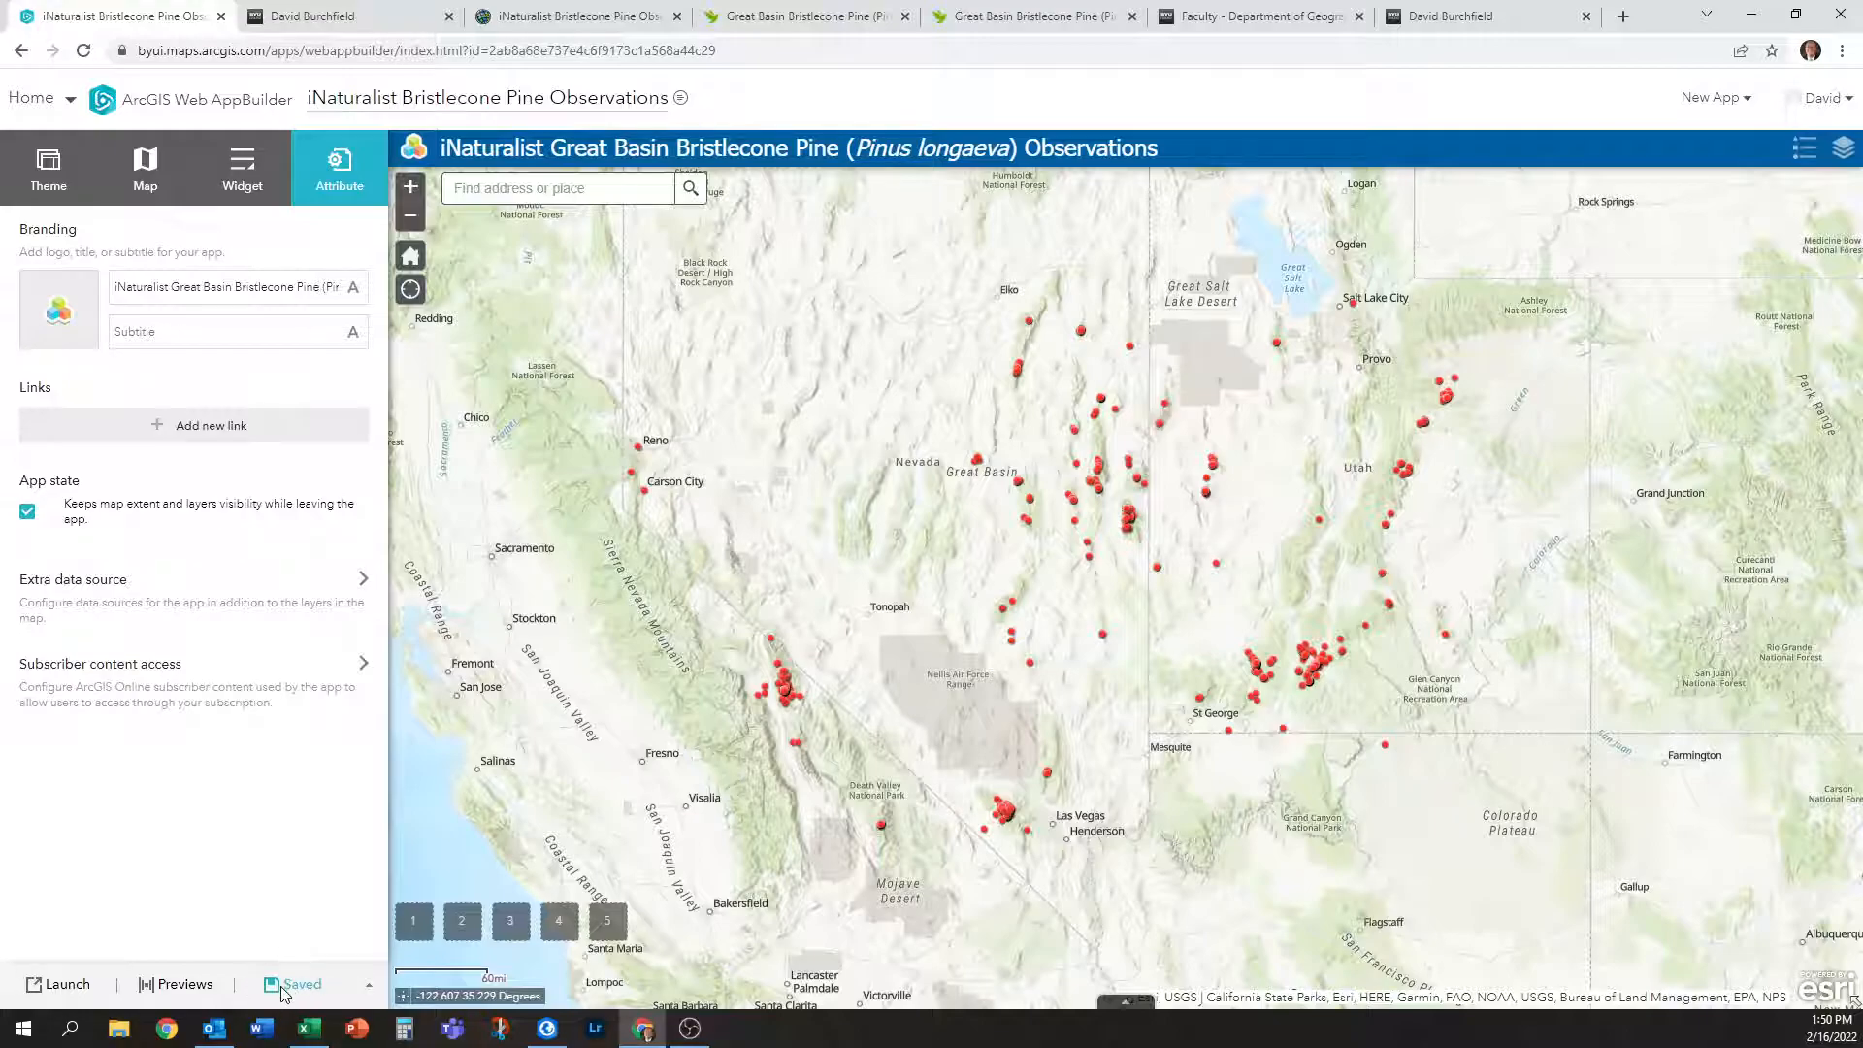
{"action": "left_click", "coordinate": [83, 50]}
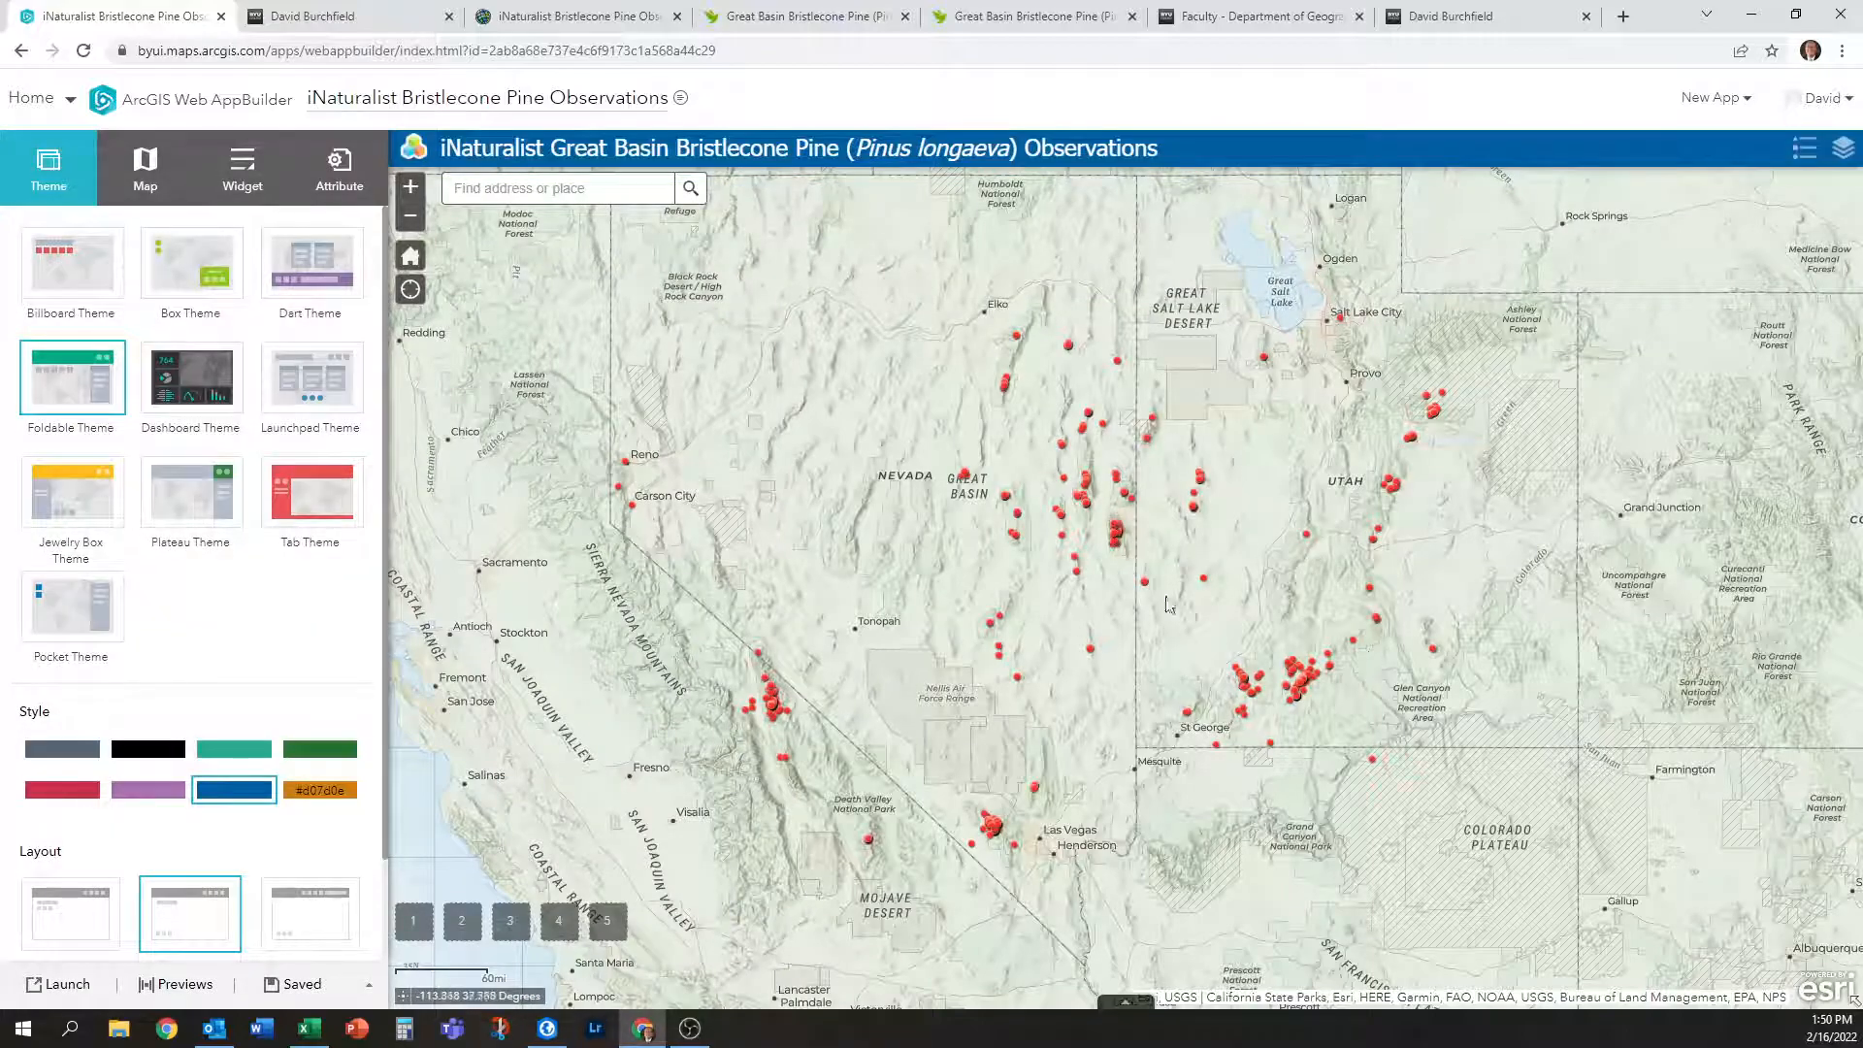
{"action": "left_click", "coordinate": [1193, 503]}
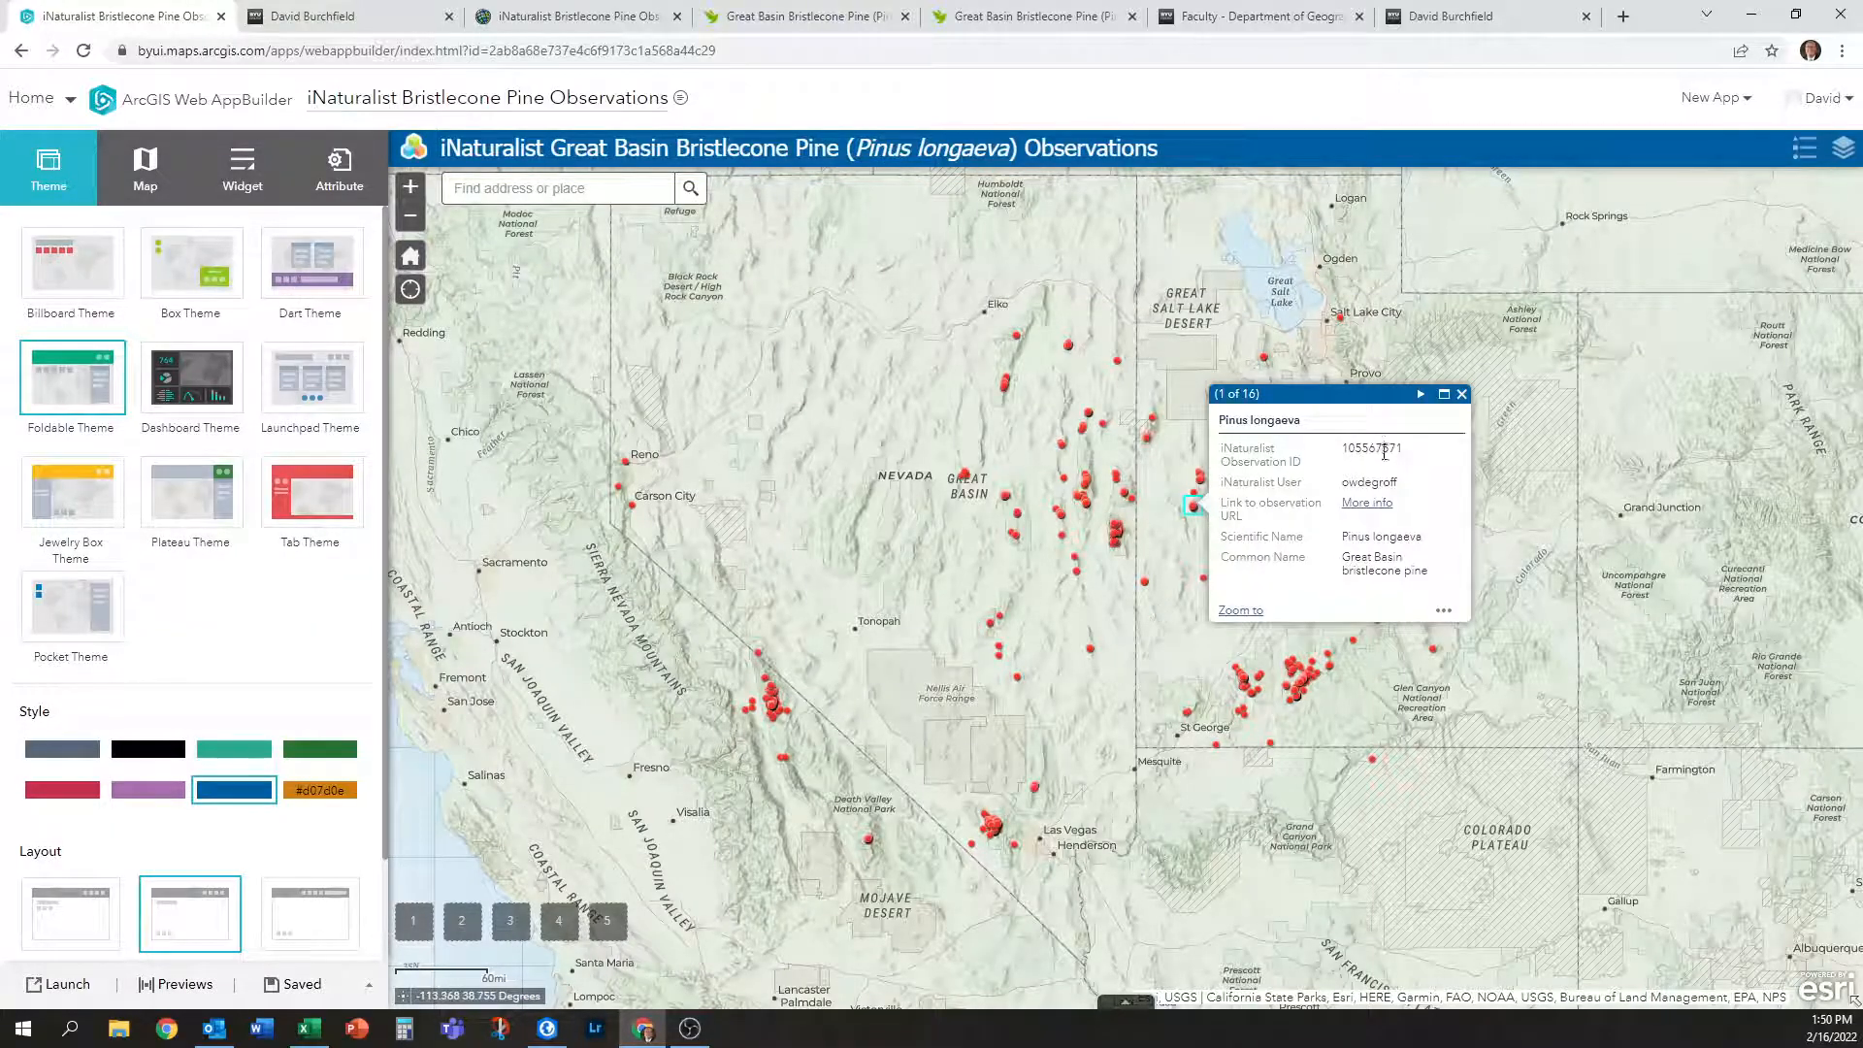
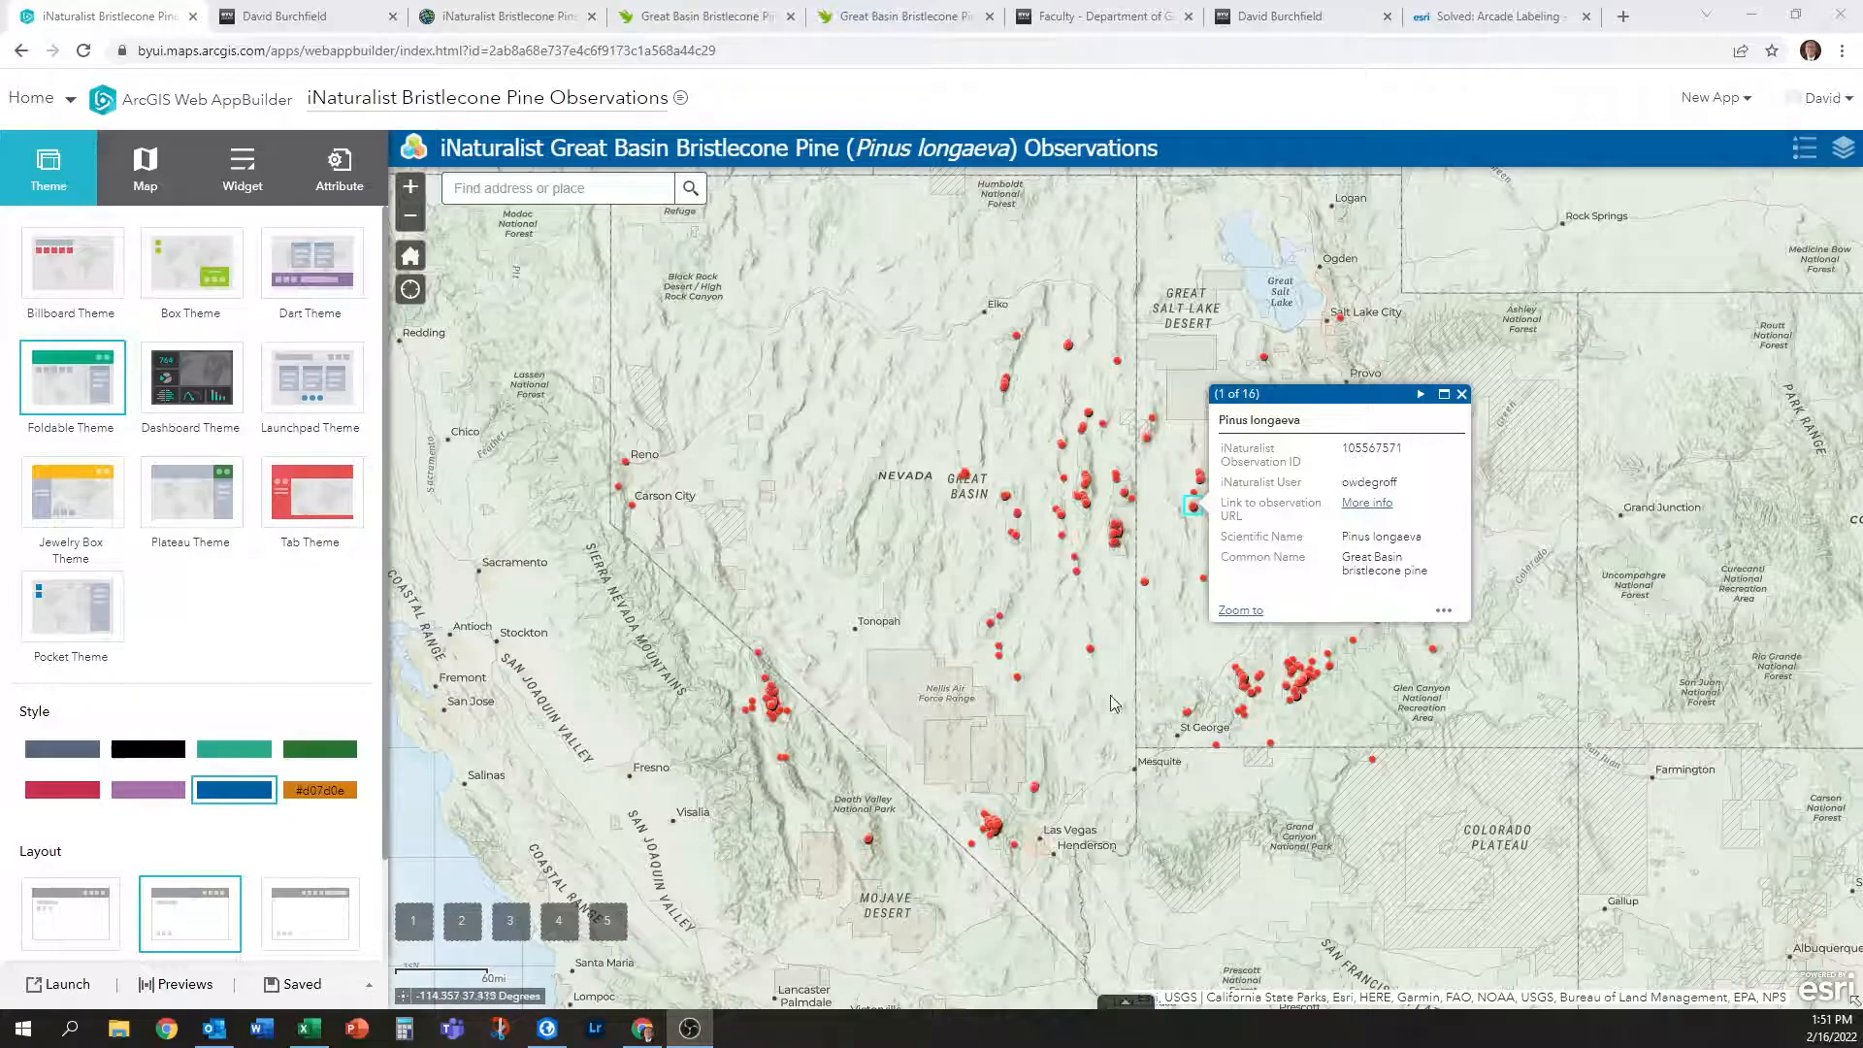
Close the observation popup on the map and switch to the builder's Widget settings.
{"action": "left_click", "coordinate": [1463, 396]}
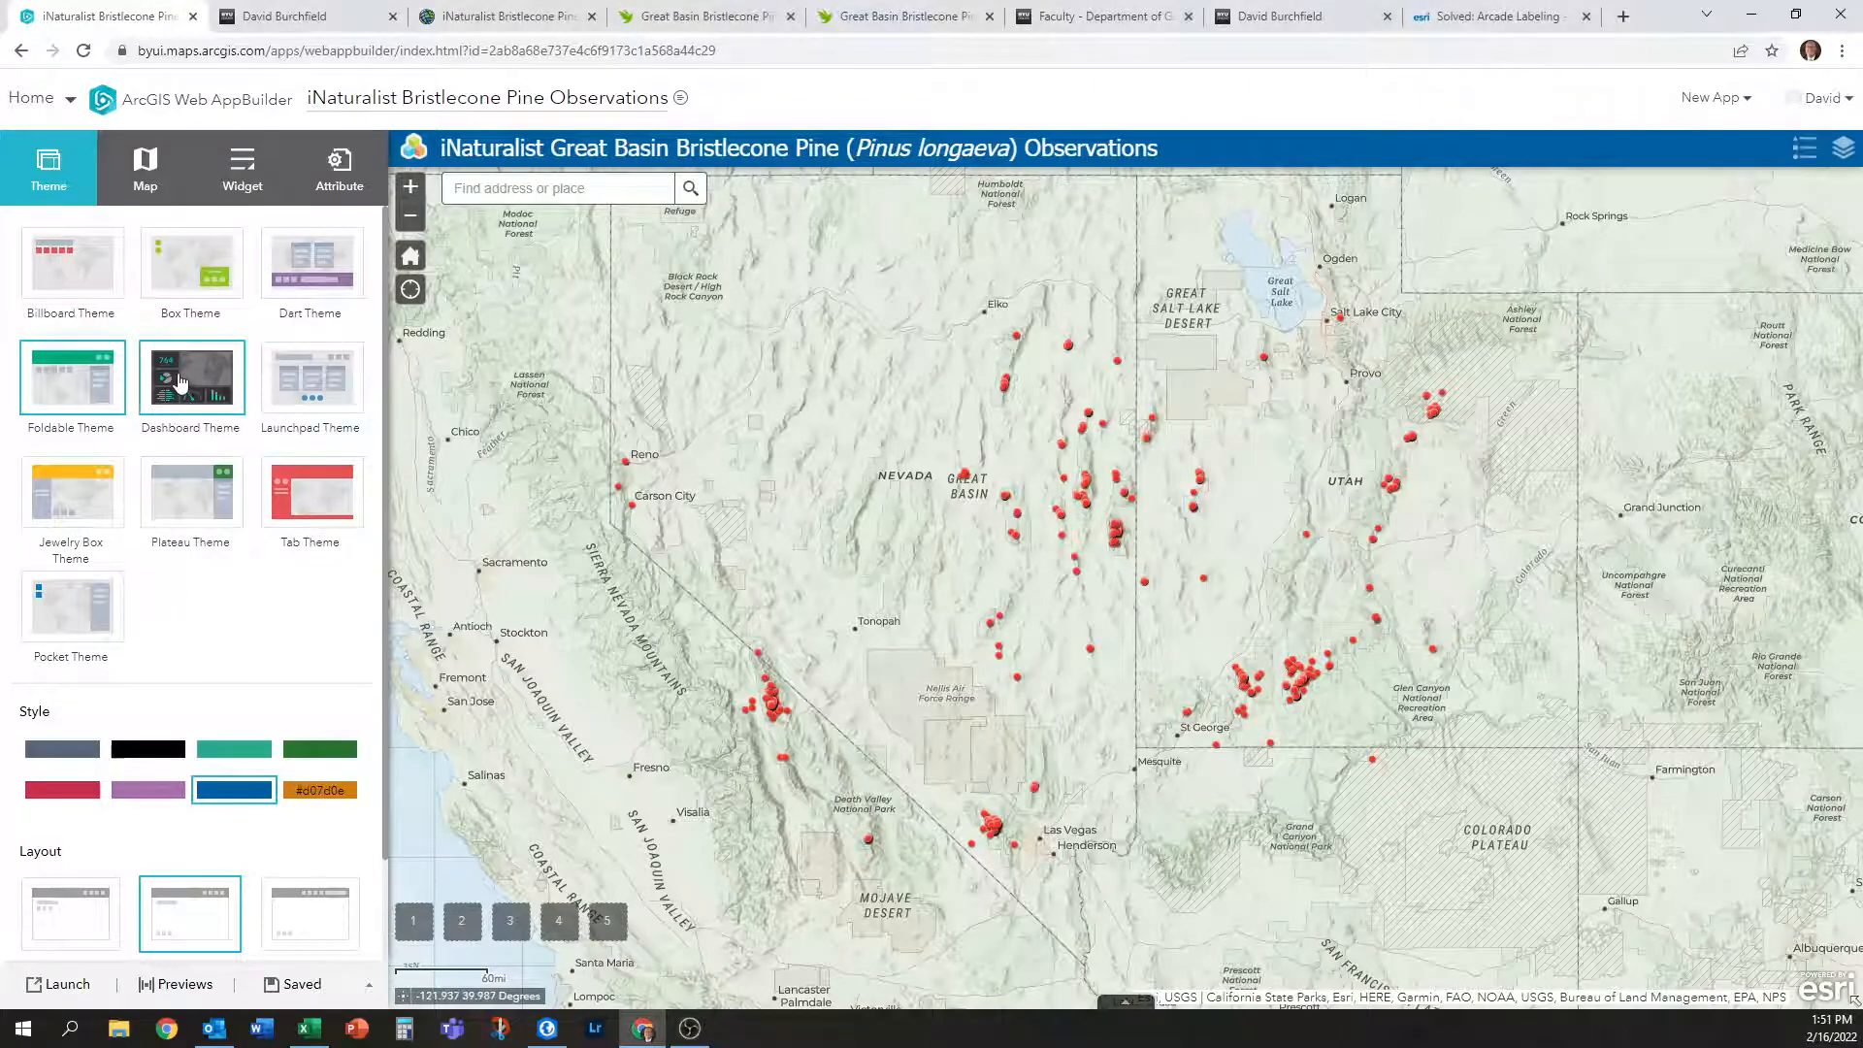
{"action": "left_click", "coordinate": [242, 167]}
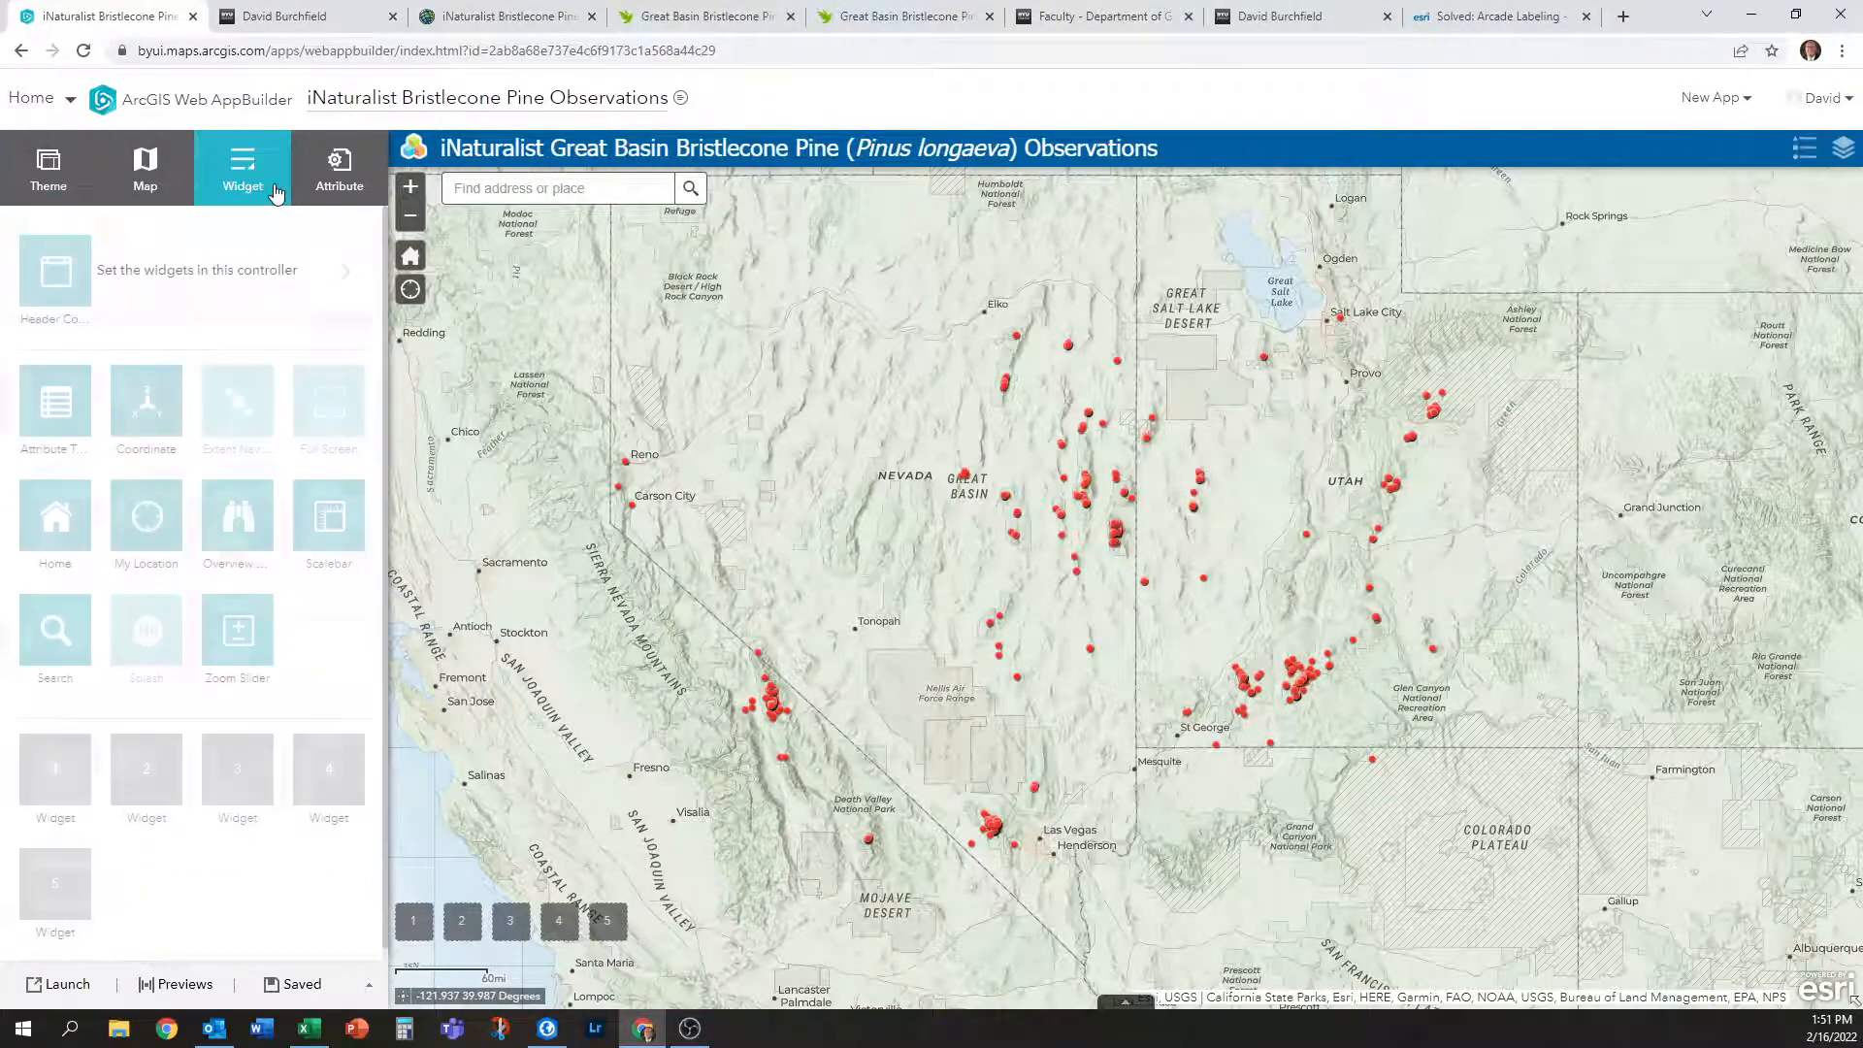
Choose Measurement as a new Header Controller widget in the Choose Widget list.
{"action": "left_click", "coordinate": [345, 271]}
{"action": "left_click", "coordinate": [29, 243]}
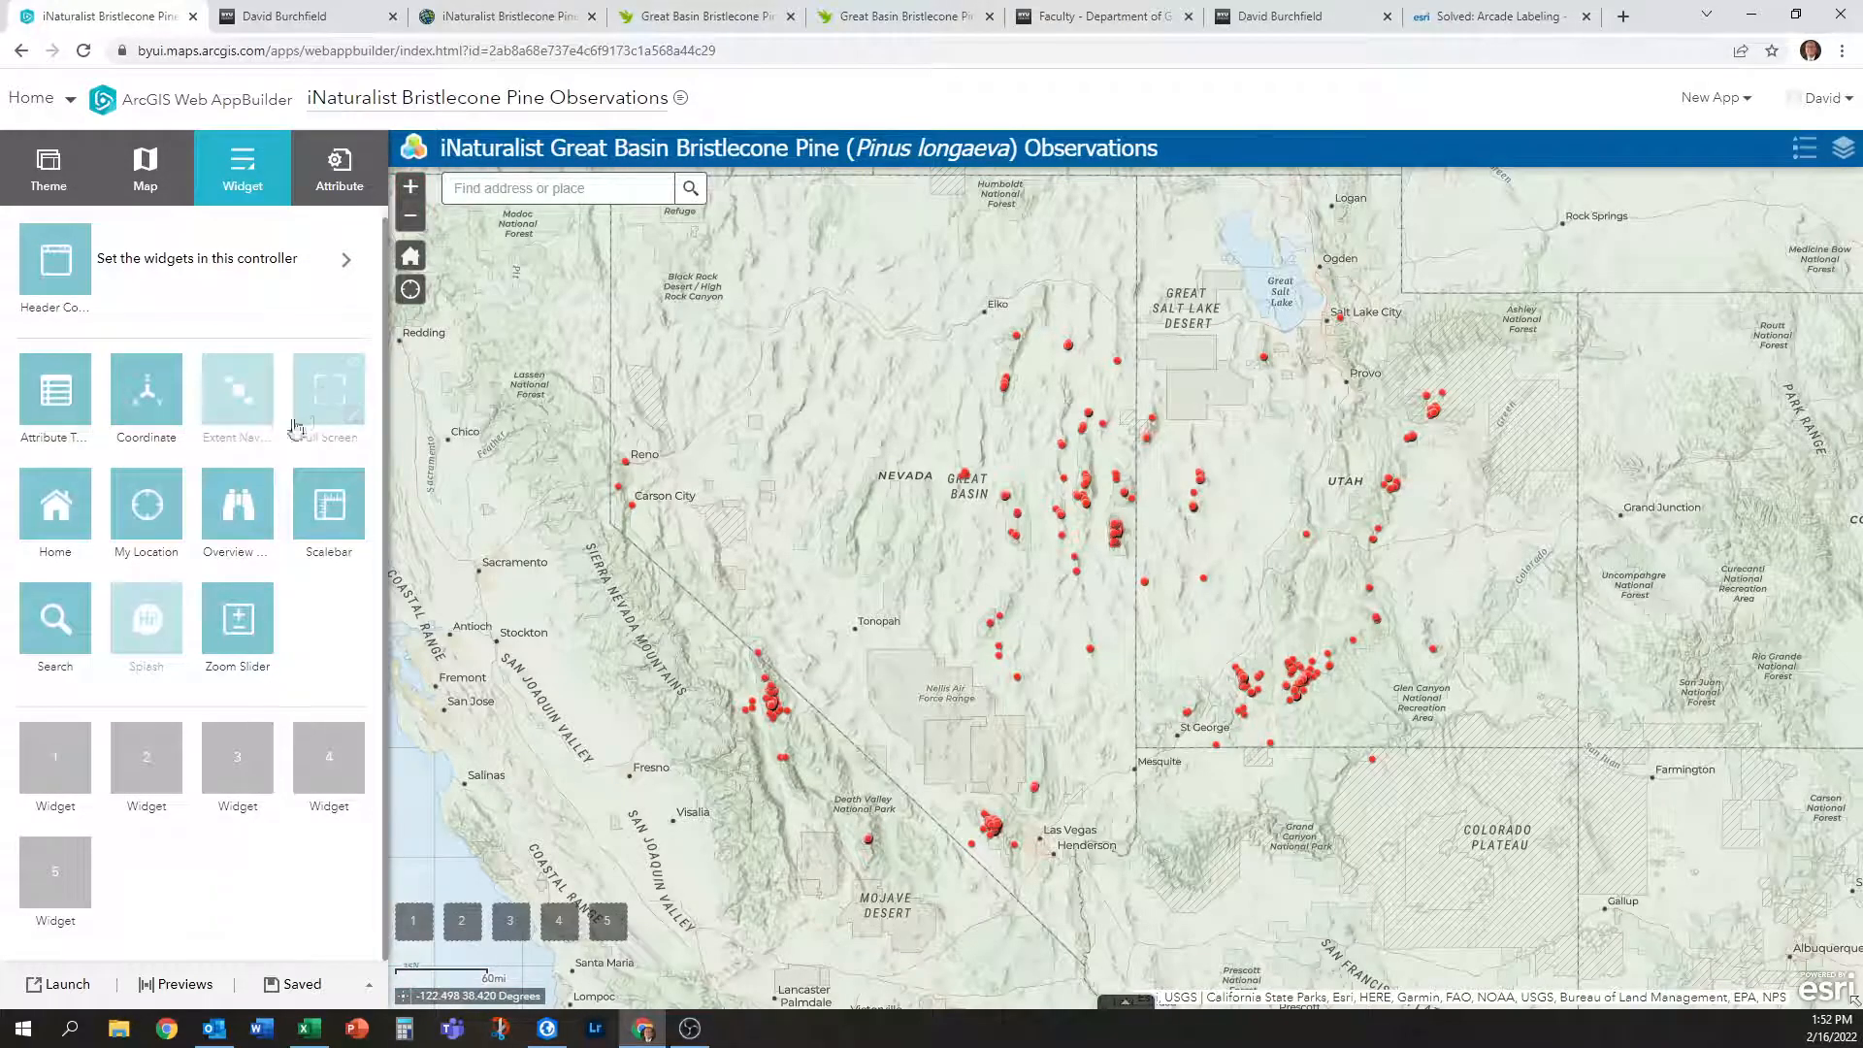
{"action": "left_click", "coordinate": [350, 282]}
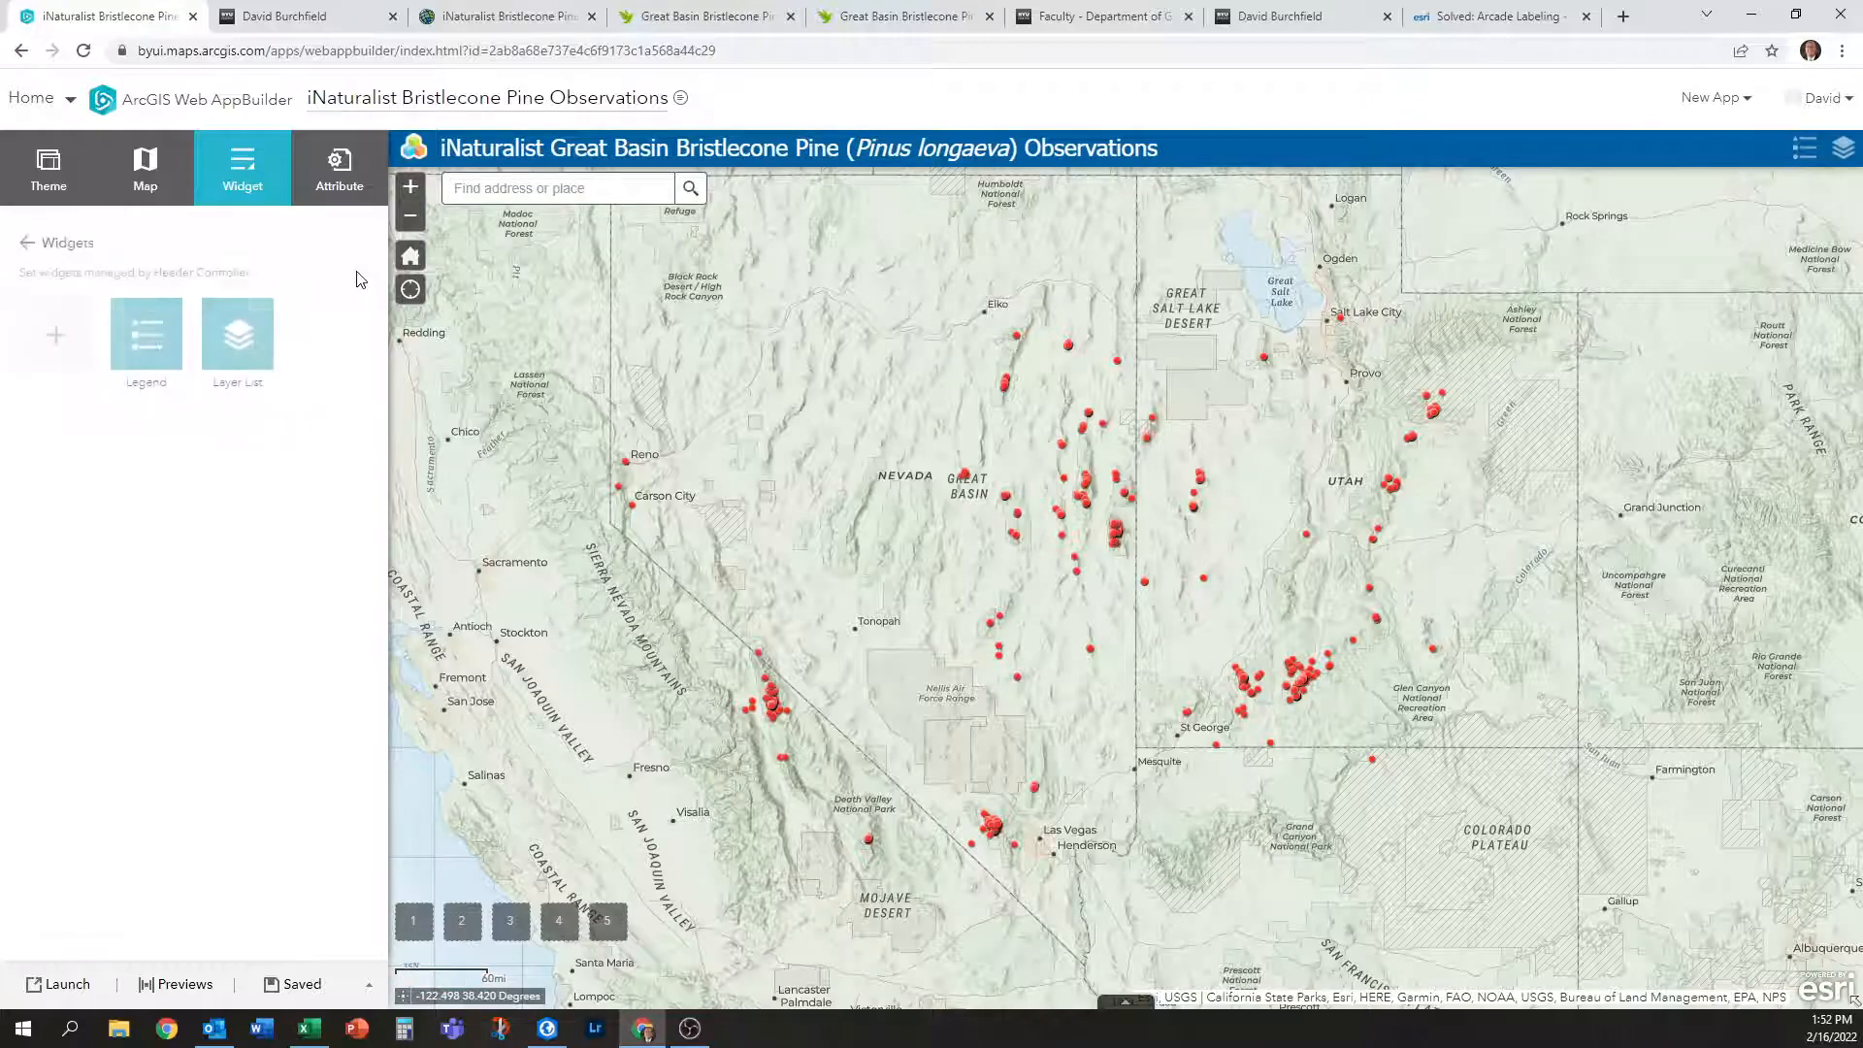
{"action": "left_click", "coordinate": [53, 338]}
{"action": "scroll", "coordinate": [961, 485], "scroll_direction": "down", "scroll_amount": 2}
{"action": "scroll", "coordinate": [960, 524], "scroll_direction": "up", "scroll_amount": 2}
{"action": "scroll", "coordinate": [1000, 572], "scroll_direction": "down", "scroll_amount": 1}
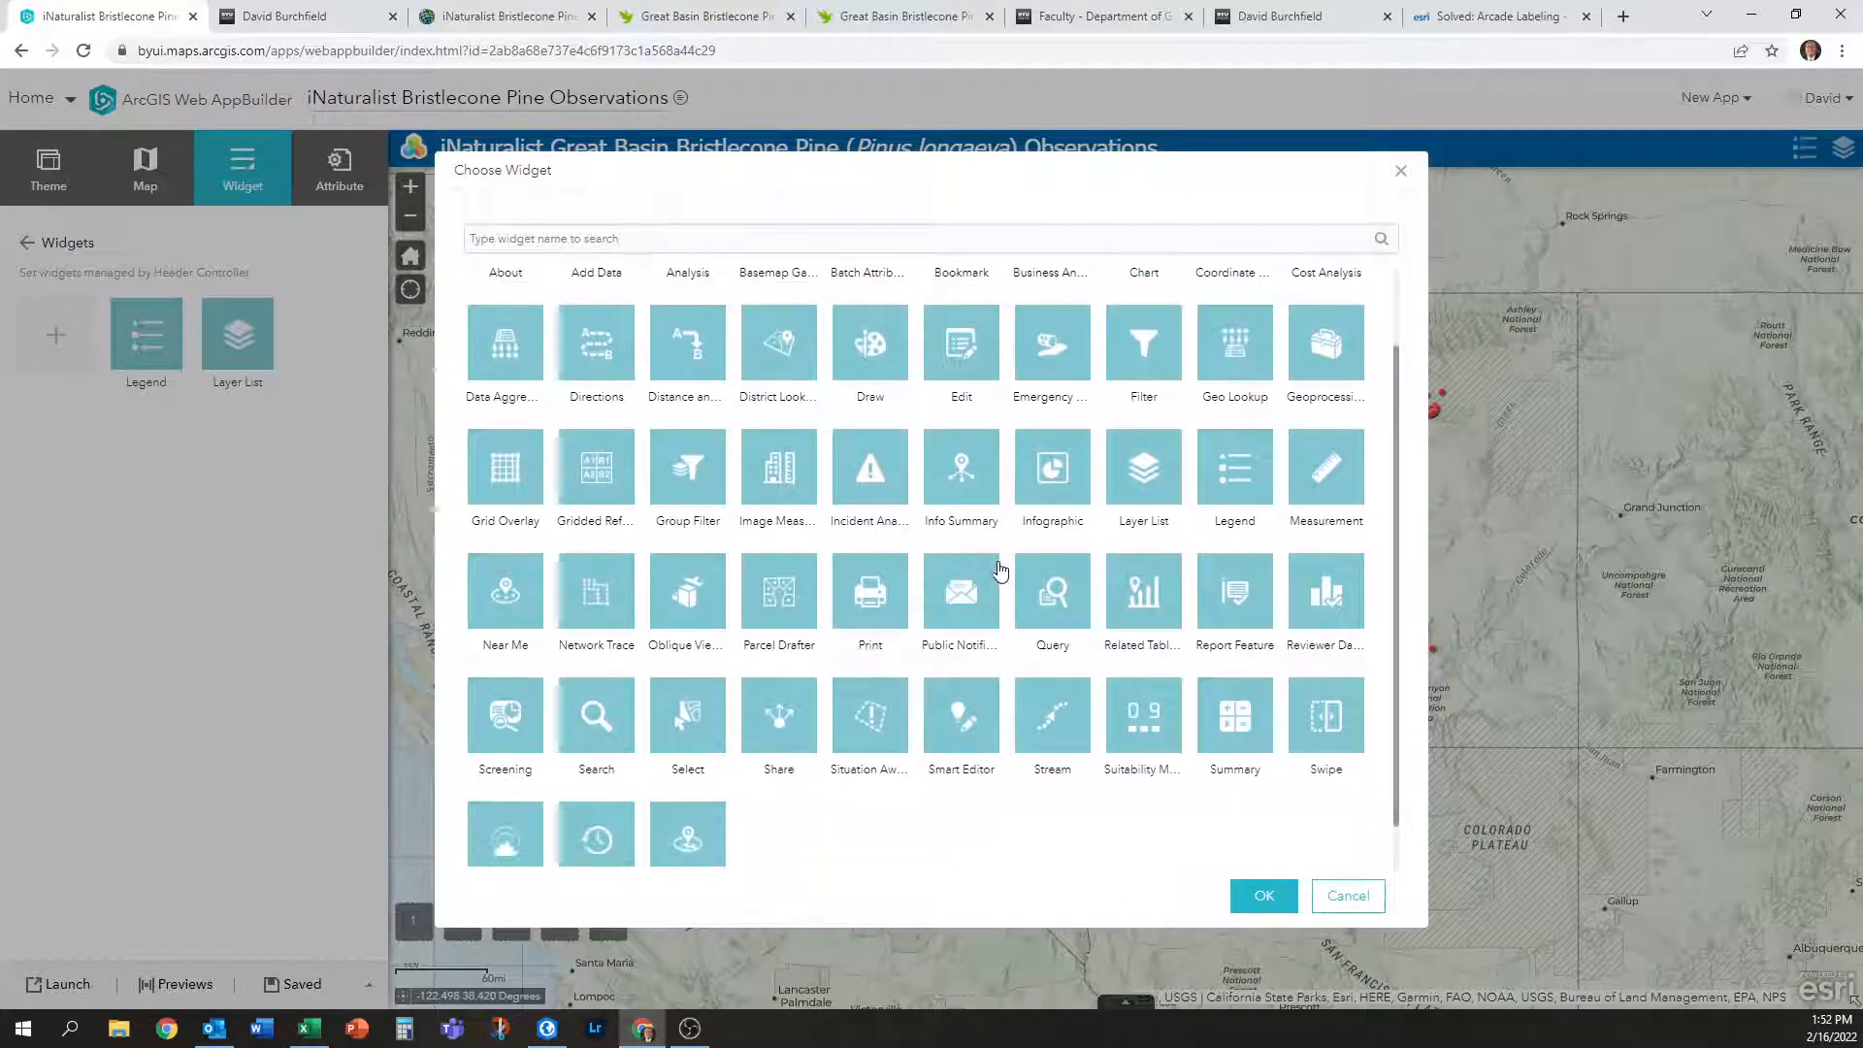
{"action": "scroll", "coordinate": [1145, 600], "scroll_direction": "up", "scroll_amount": 1}
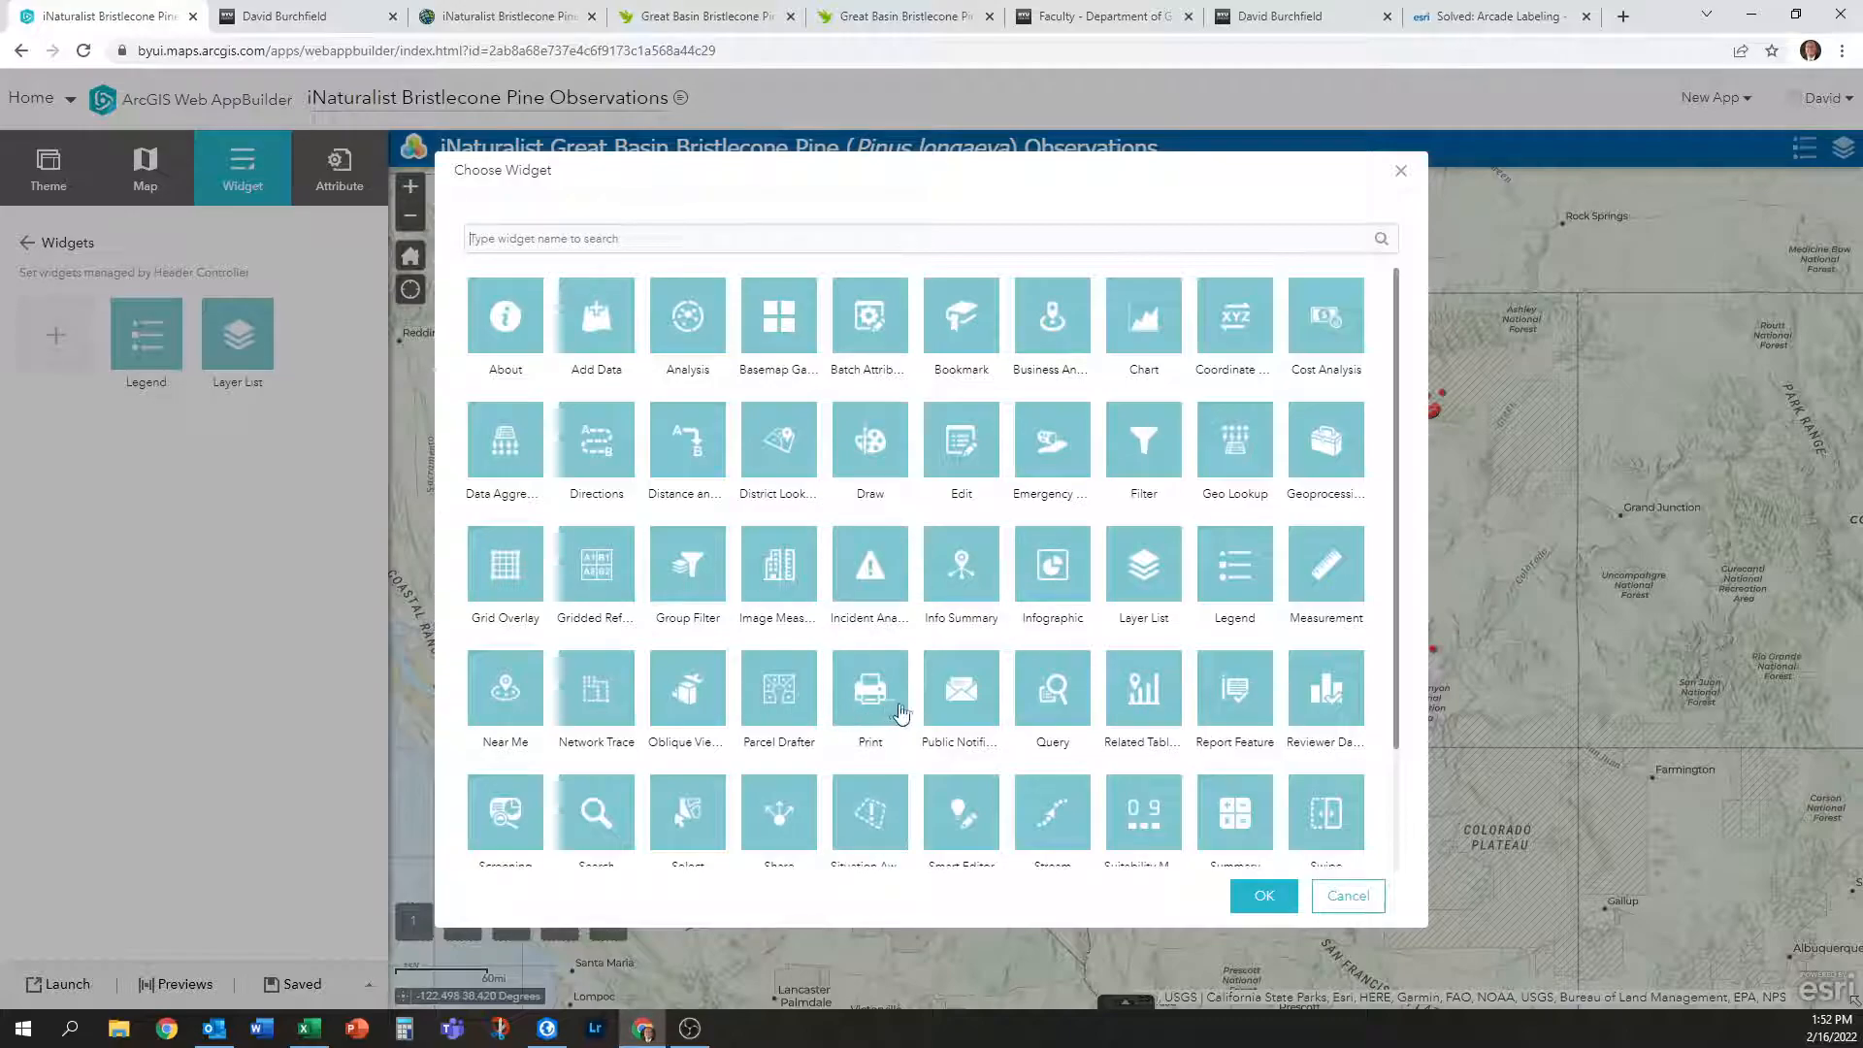
{"action": "scroll", "coordinate": [898, 713], "scroll_direction": "down", "scroll_amount": 2}
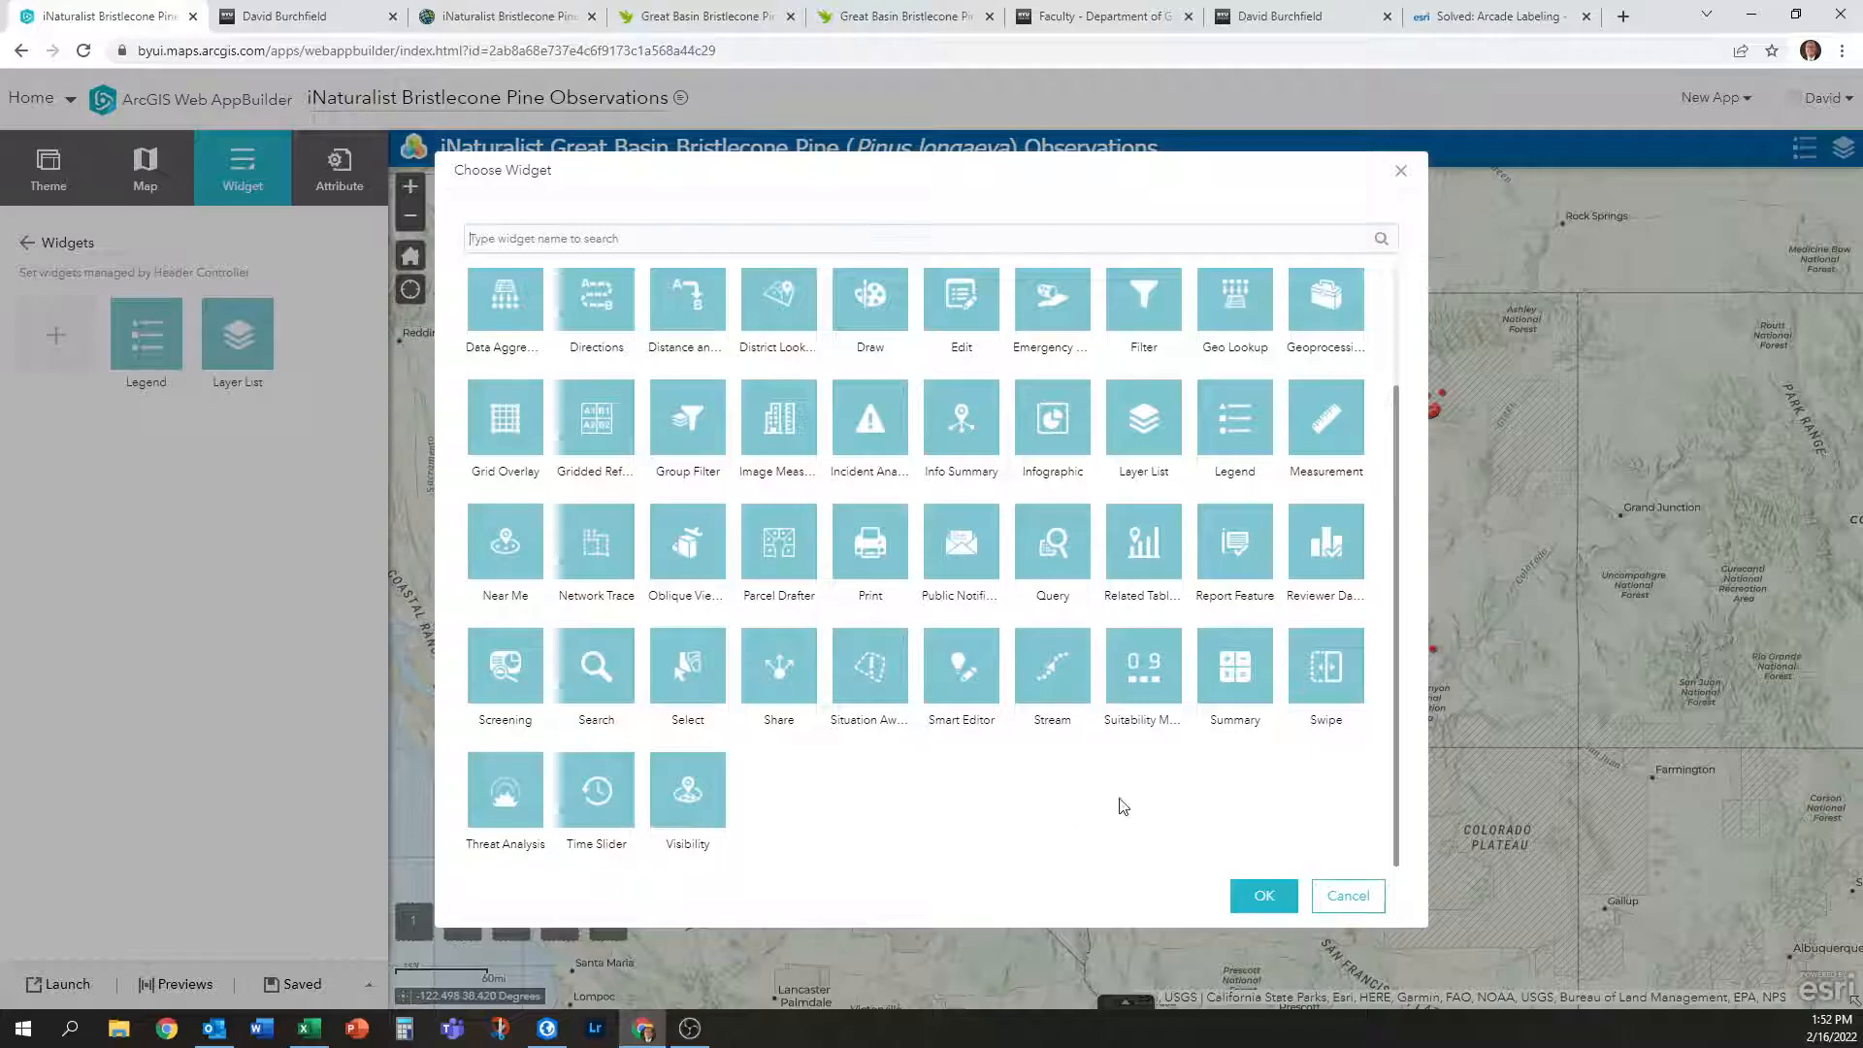
{"action": "scroll", "coordinate": [1207, 801], "scroll_direction": "up", "scroll_amount": 2}
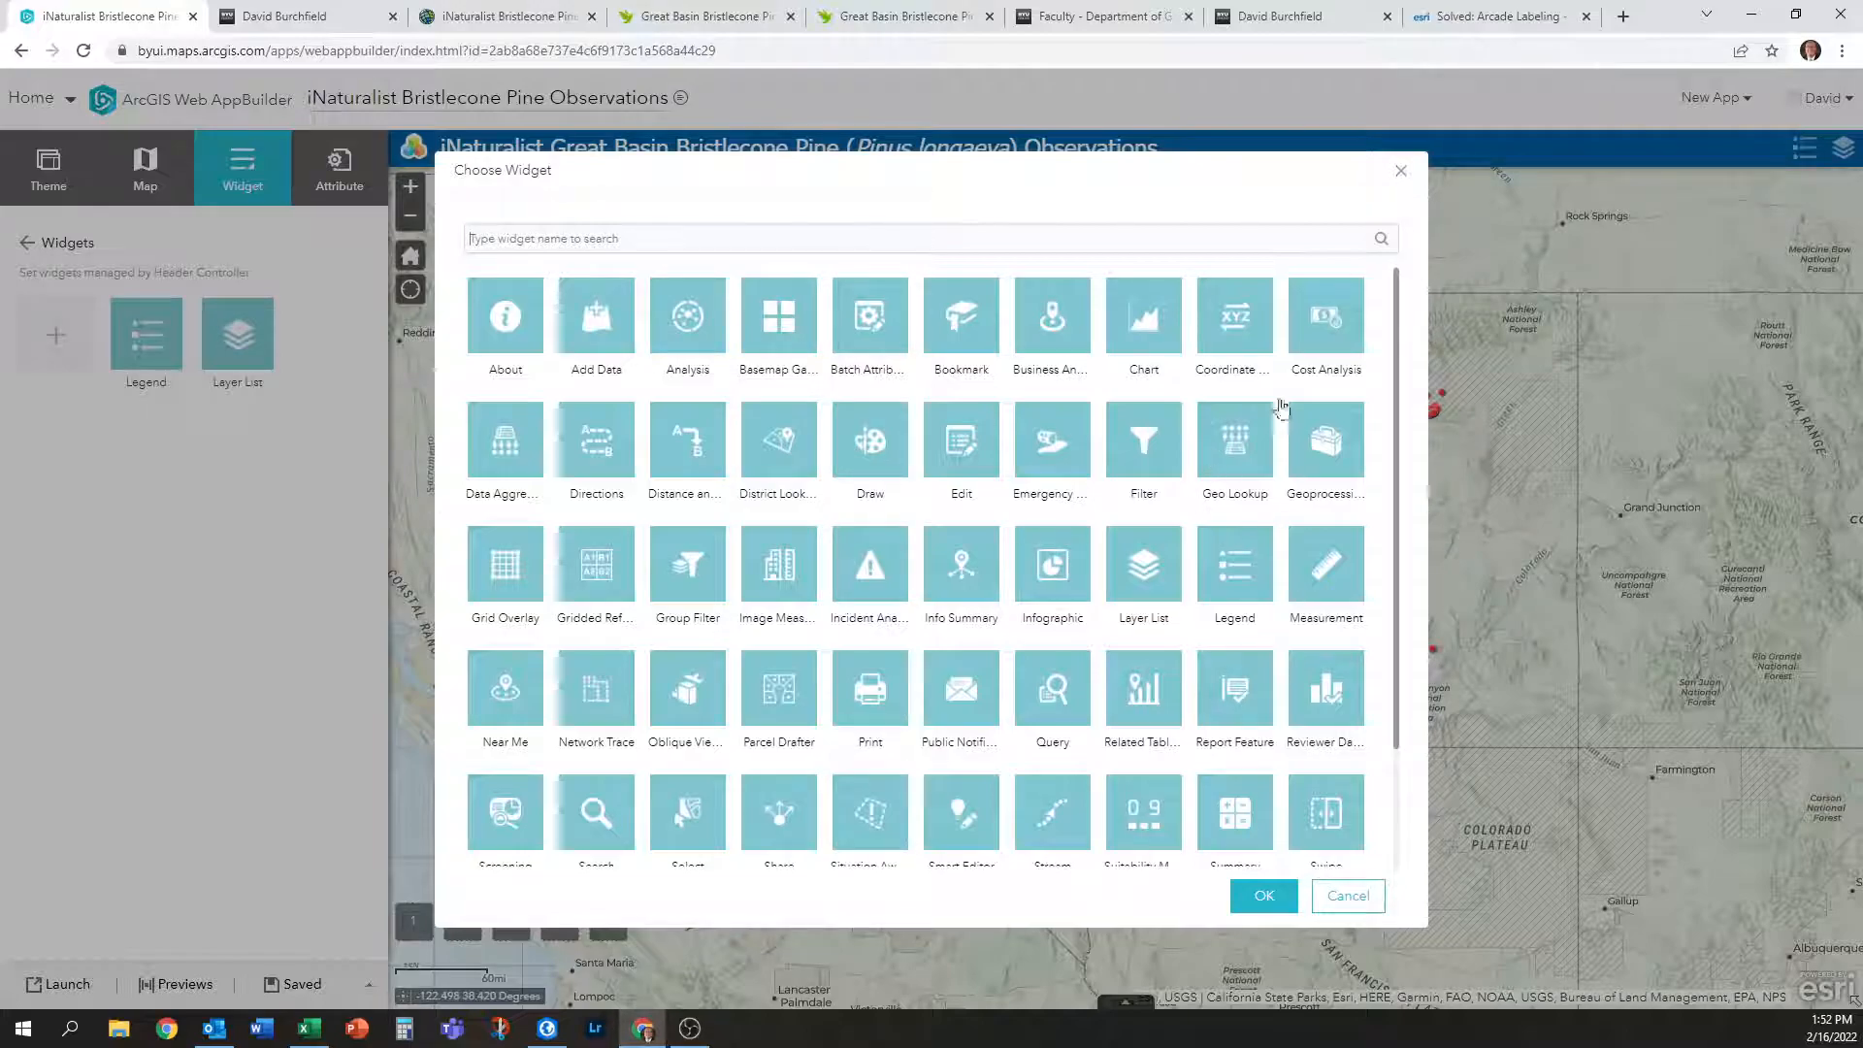
{"action": "left_click", "coordinate": [1324, 568]}
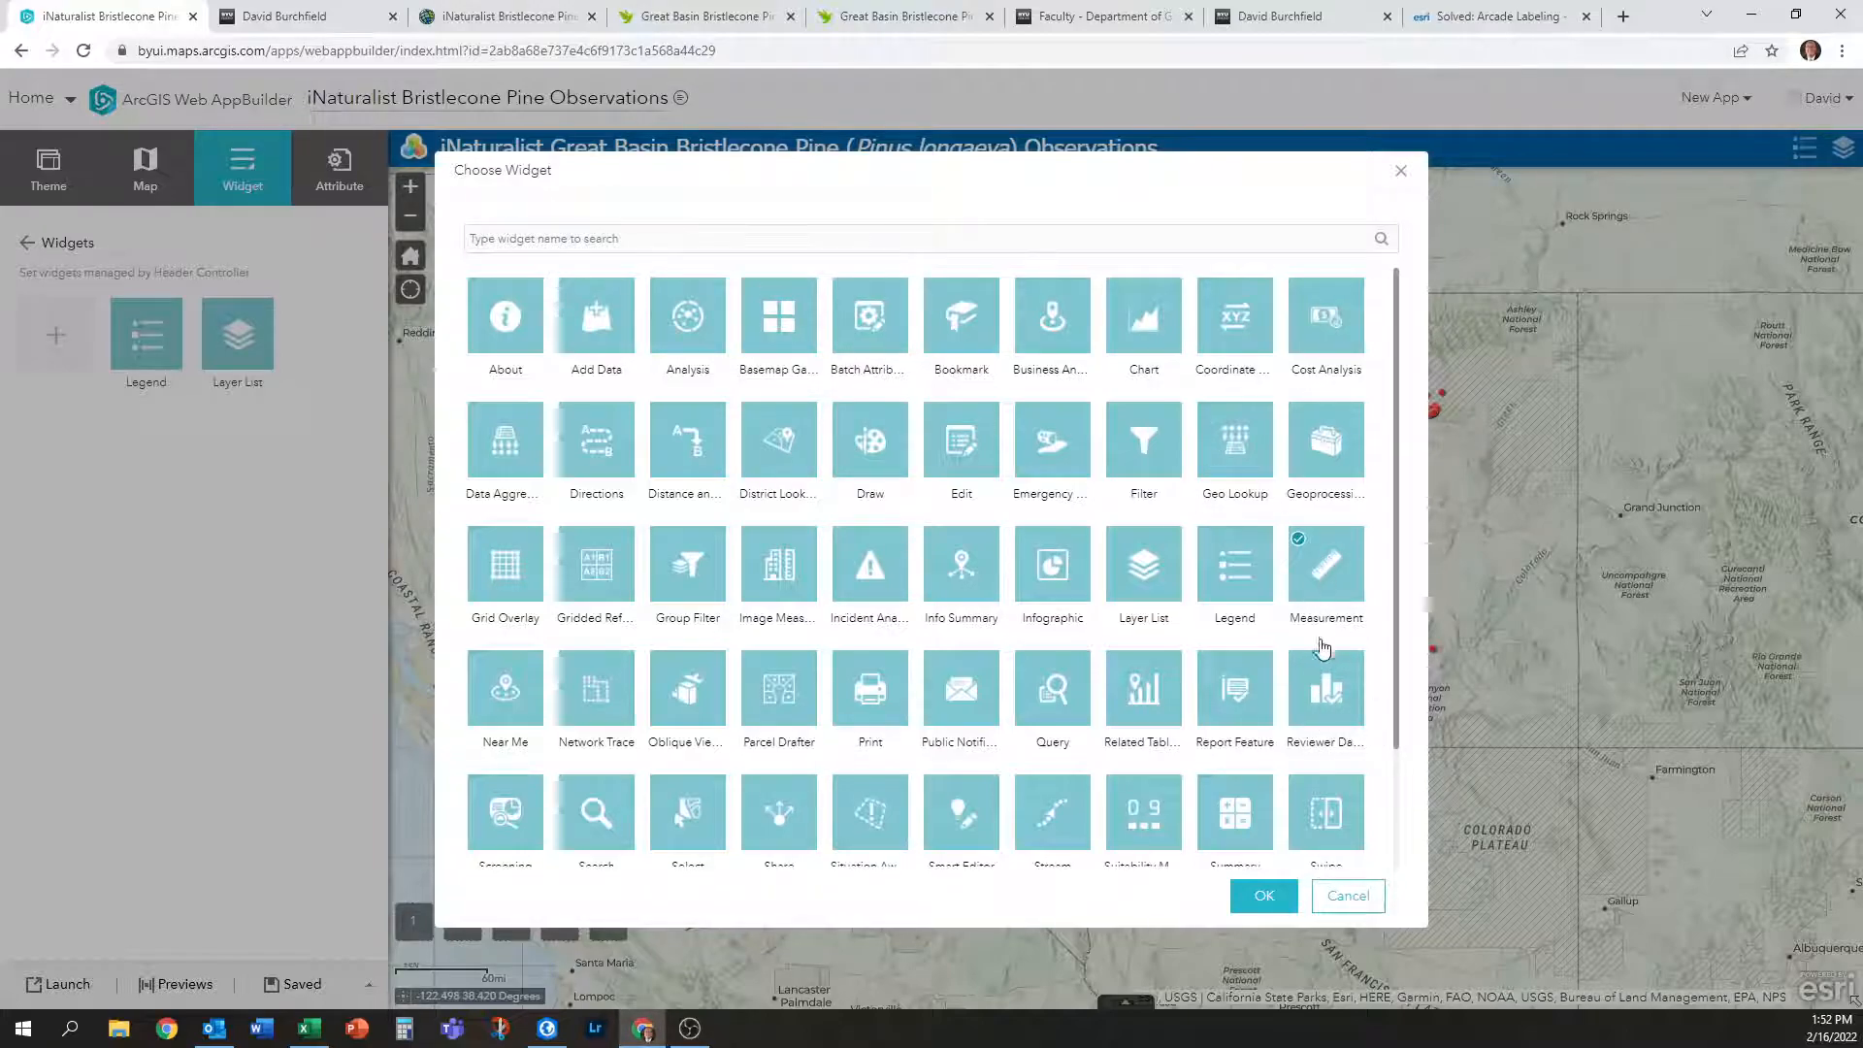
{"action": "left_click", "coordinate": [1262, 901]}
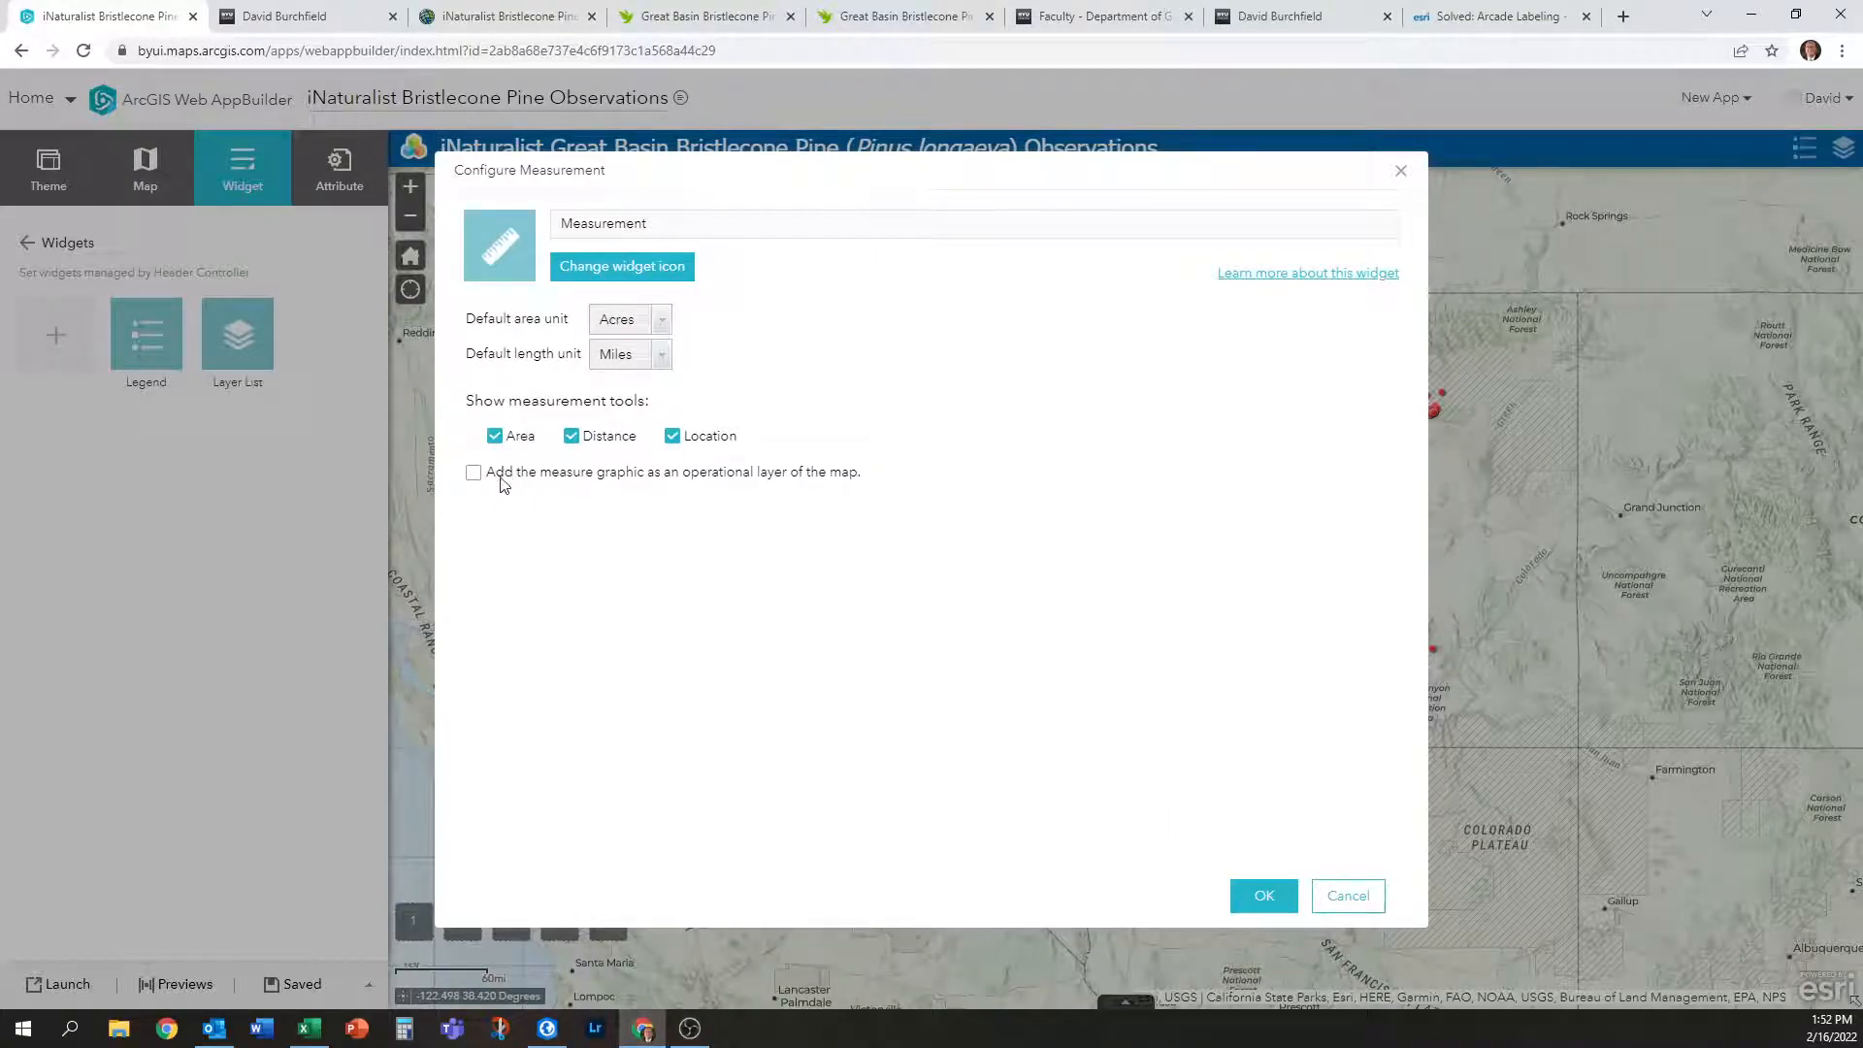
Accept the Measurement defaults, then test a distance line measuring 107.9 Miles.
{"action": "left_click", "coordinate": [1264, 896]}
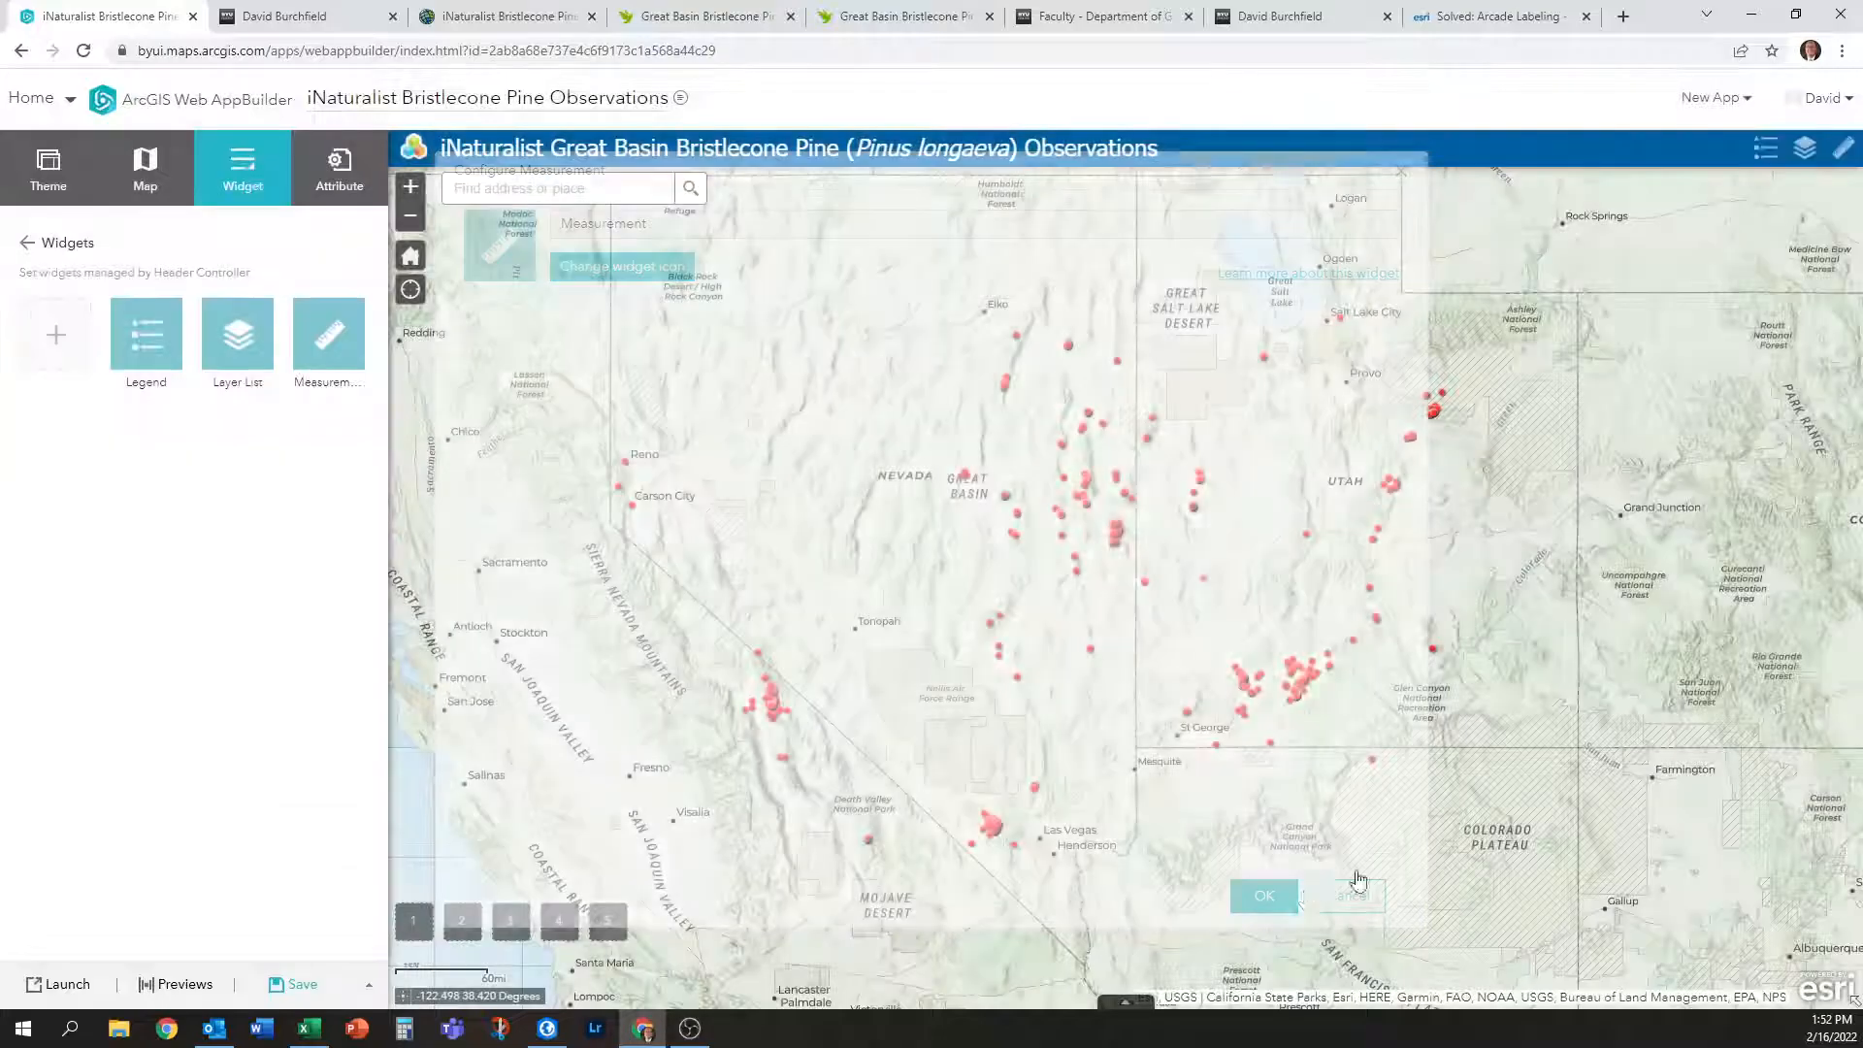
{"action": "left_click", "coordinate": [1844, 155]}
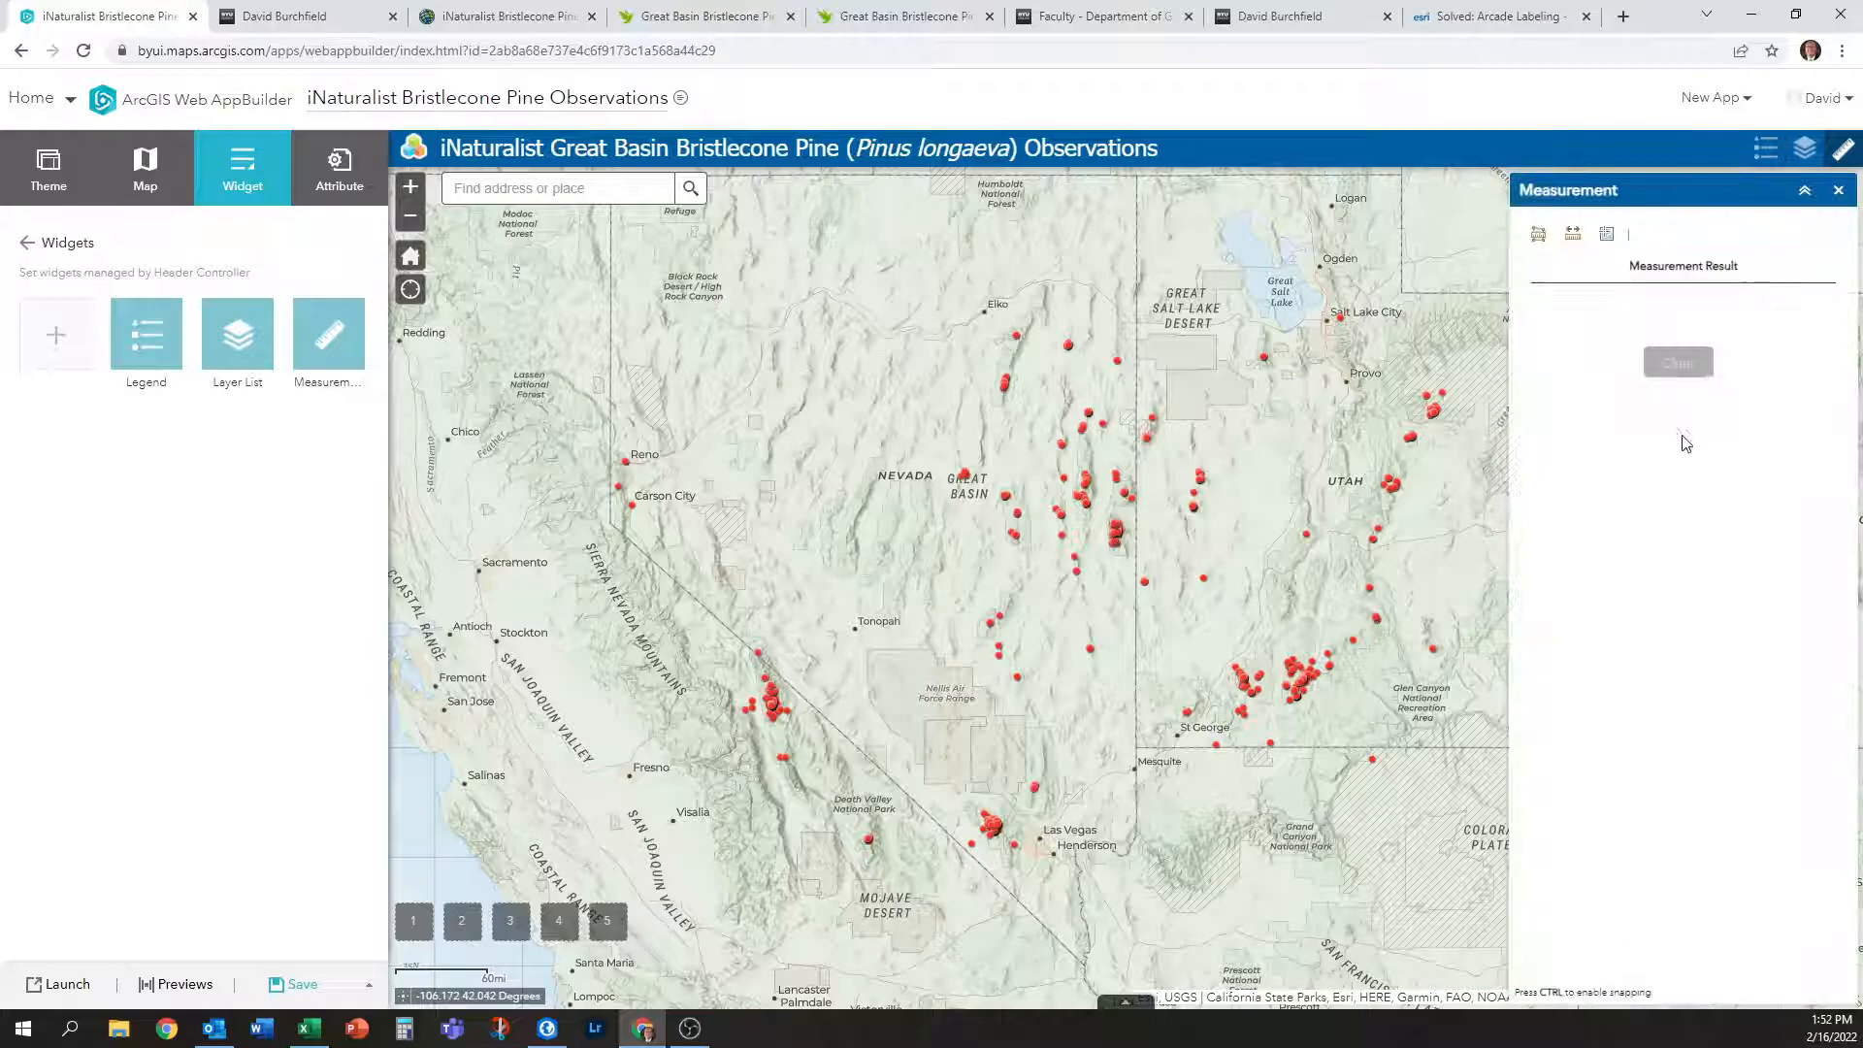
{"action": "left_click", "coordinate": [1573, 234]}
{"action": "left_click", "coordinate": [1211, 423]}
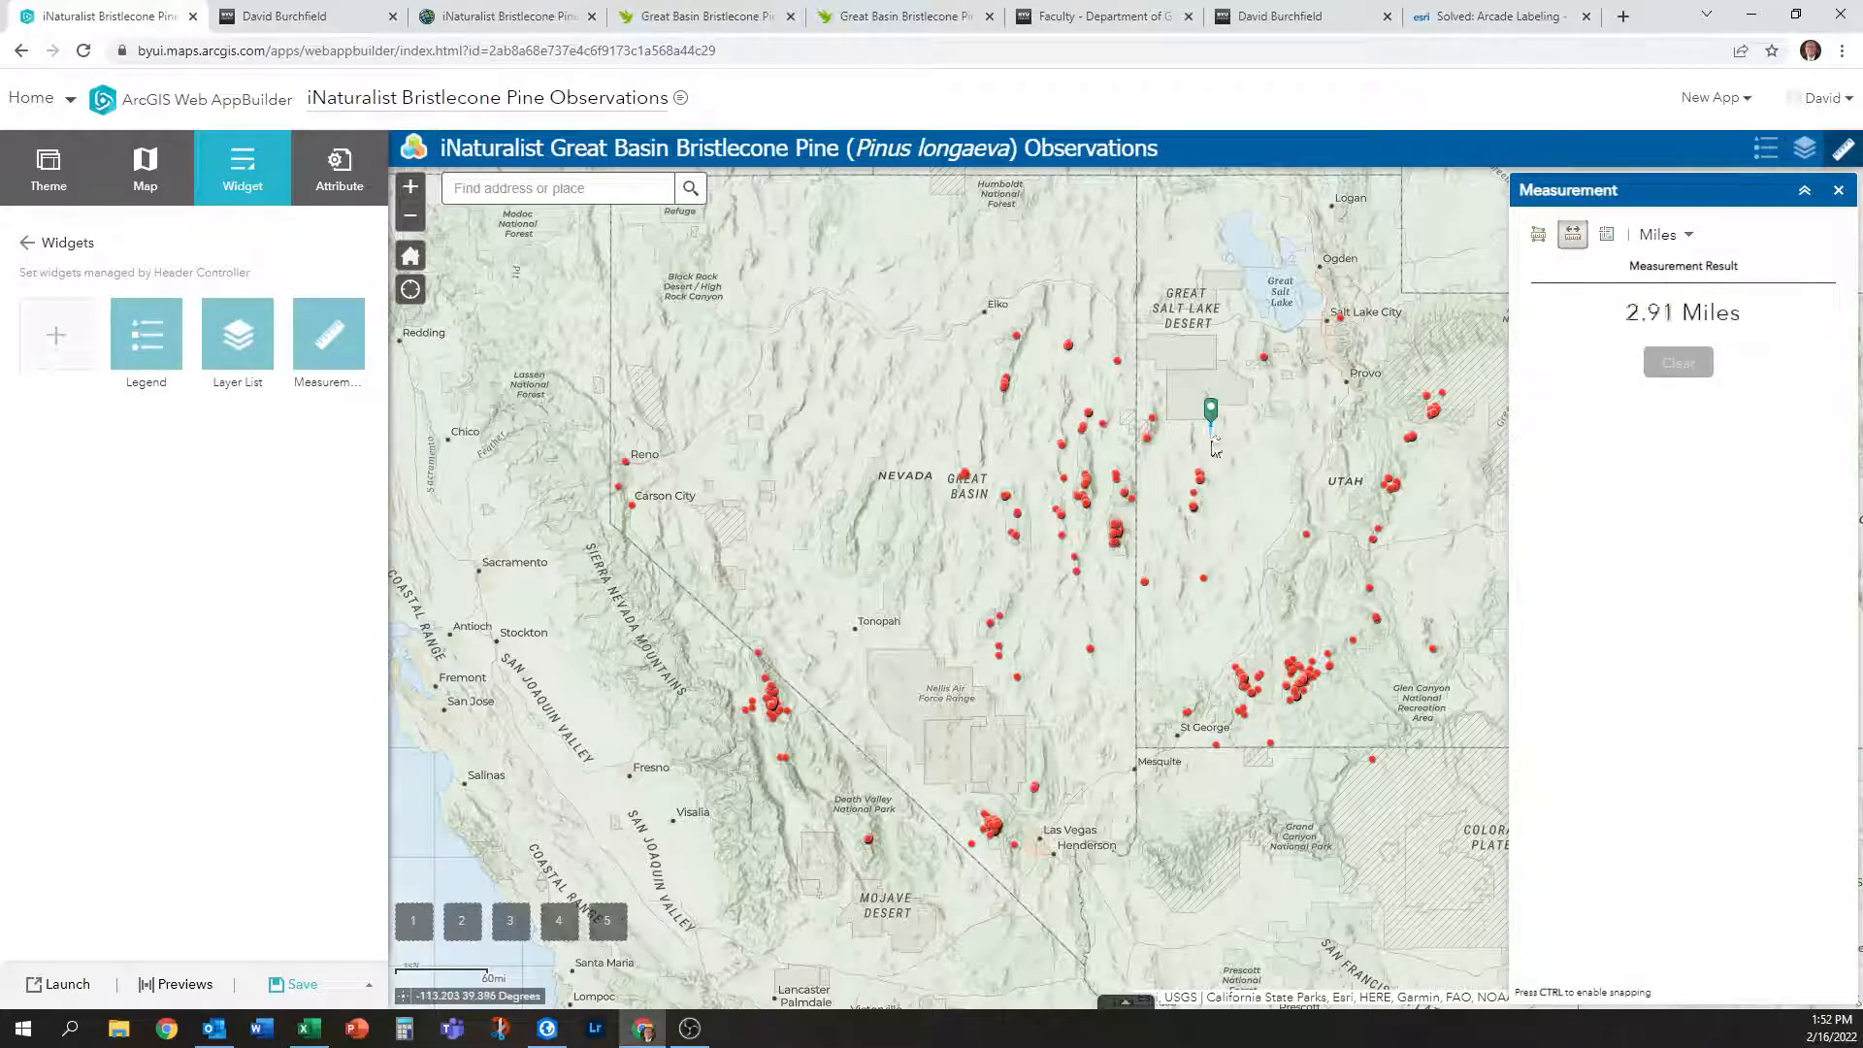
{"action": "left_click", "coordinate": [1197, 511]}
{"action": "double_click", "coordinate": [1270, 528]}
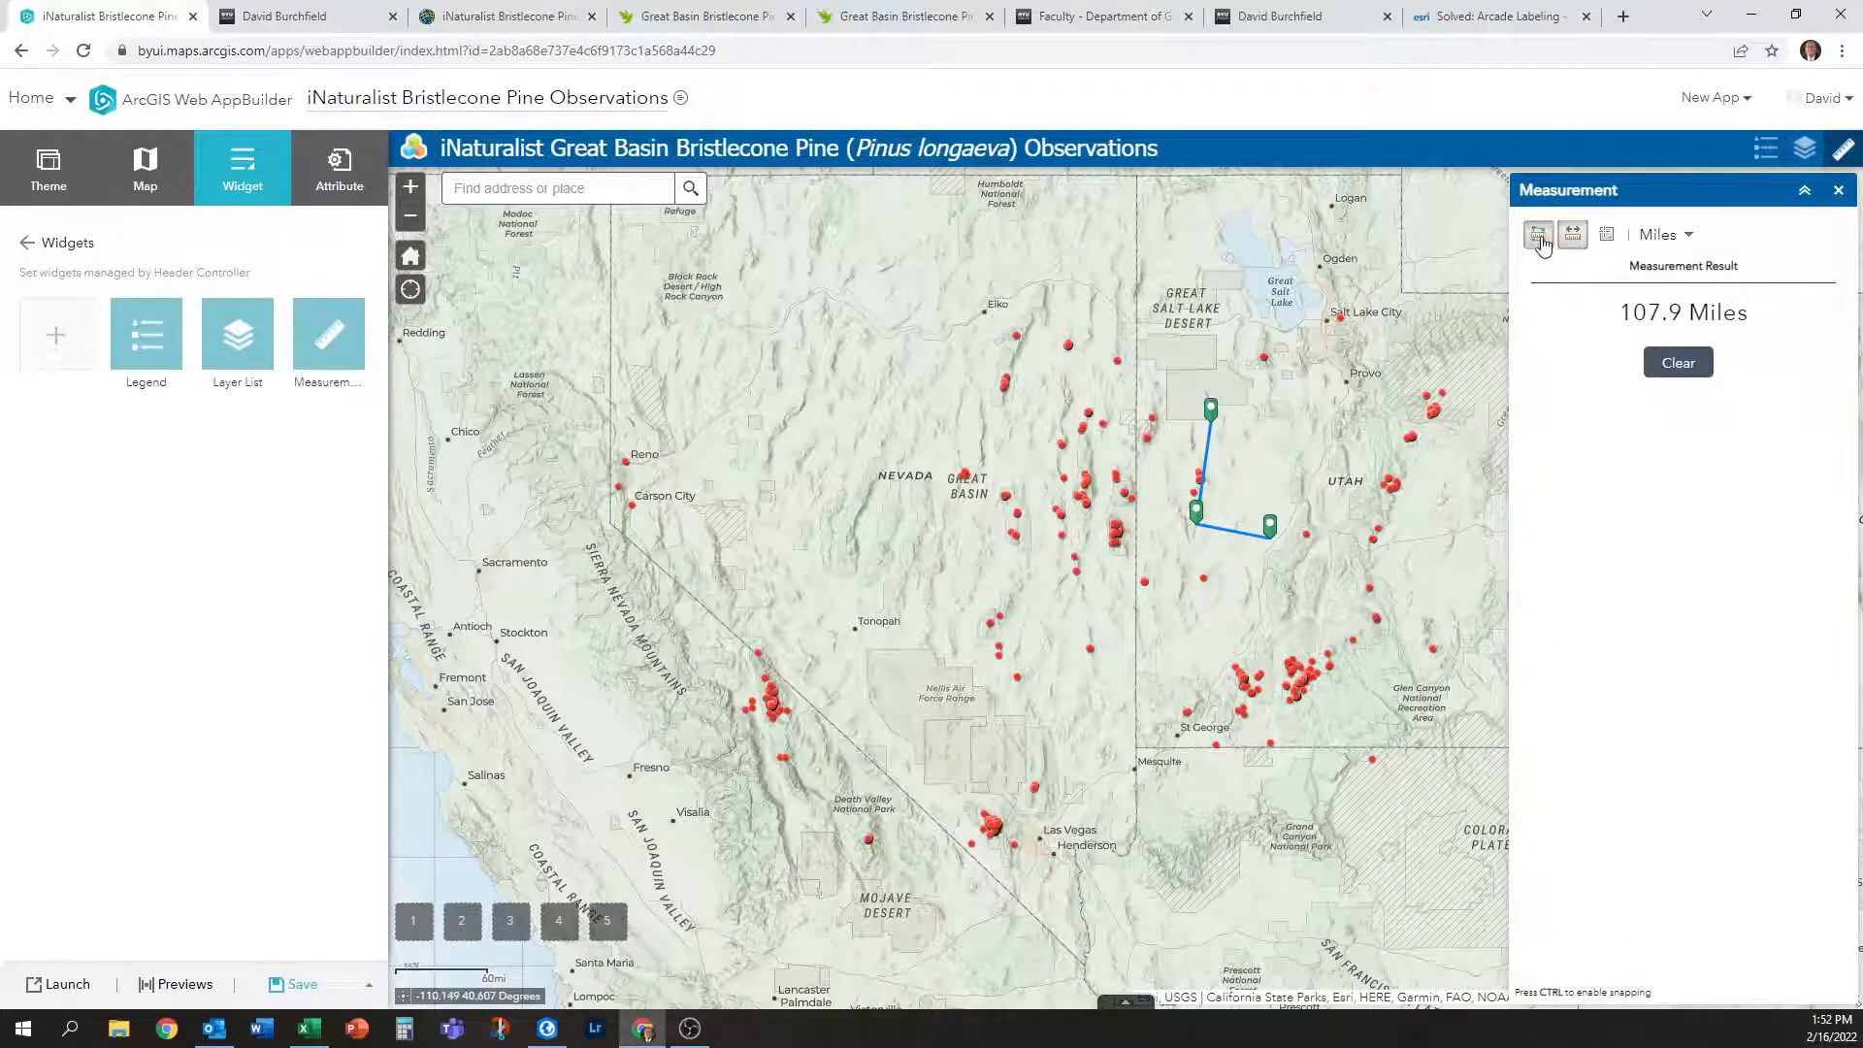
Measure a test area polygon, clear the result, and close Measurement.
{"action": "left_click", "coordinate": [1539, 235]}
{"action": "left_click", "coordinate": [1064, 396]}
{"action": "left_click", "coordinate": [1220, 404]}
{"action": "left_click", "coordinate": [1220, 520]}
{"action": "double_click", "coordinate": [944, 479]}
{"action": "left_click", "coordinate": [1693, 362]}
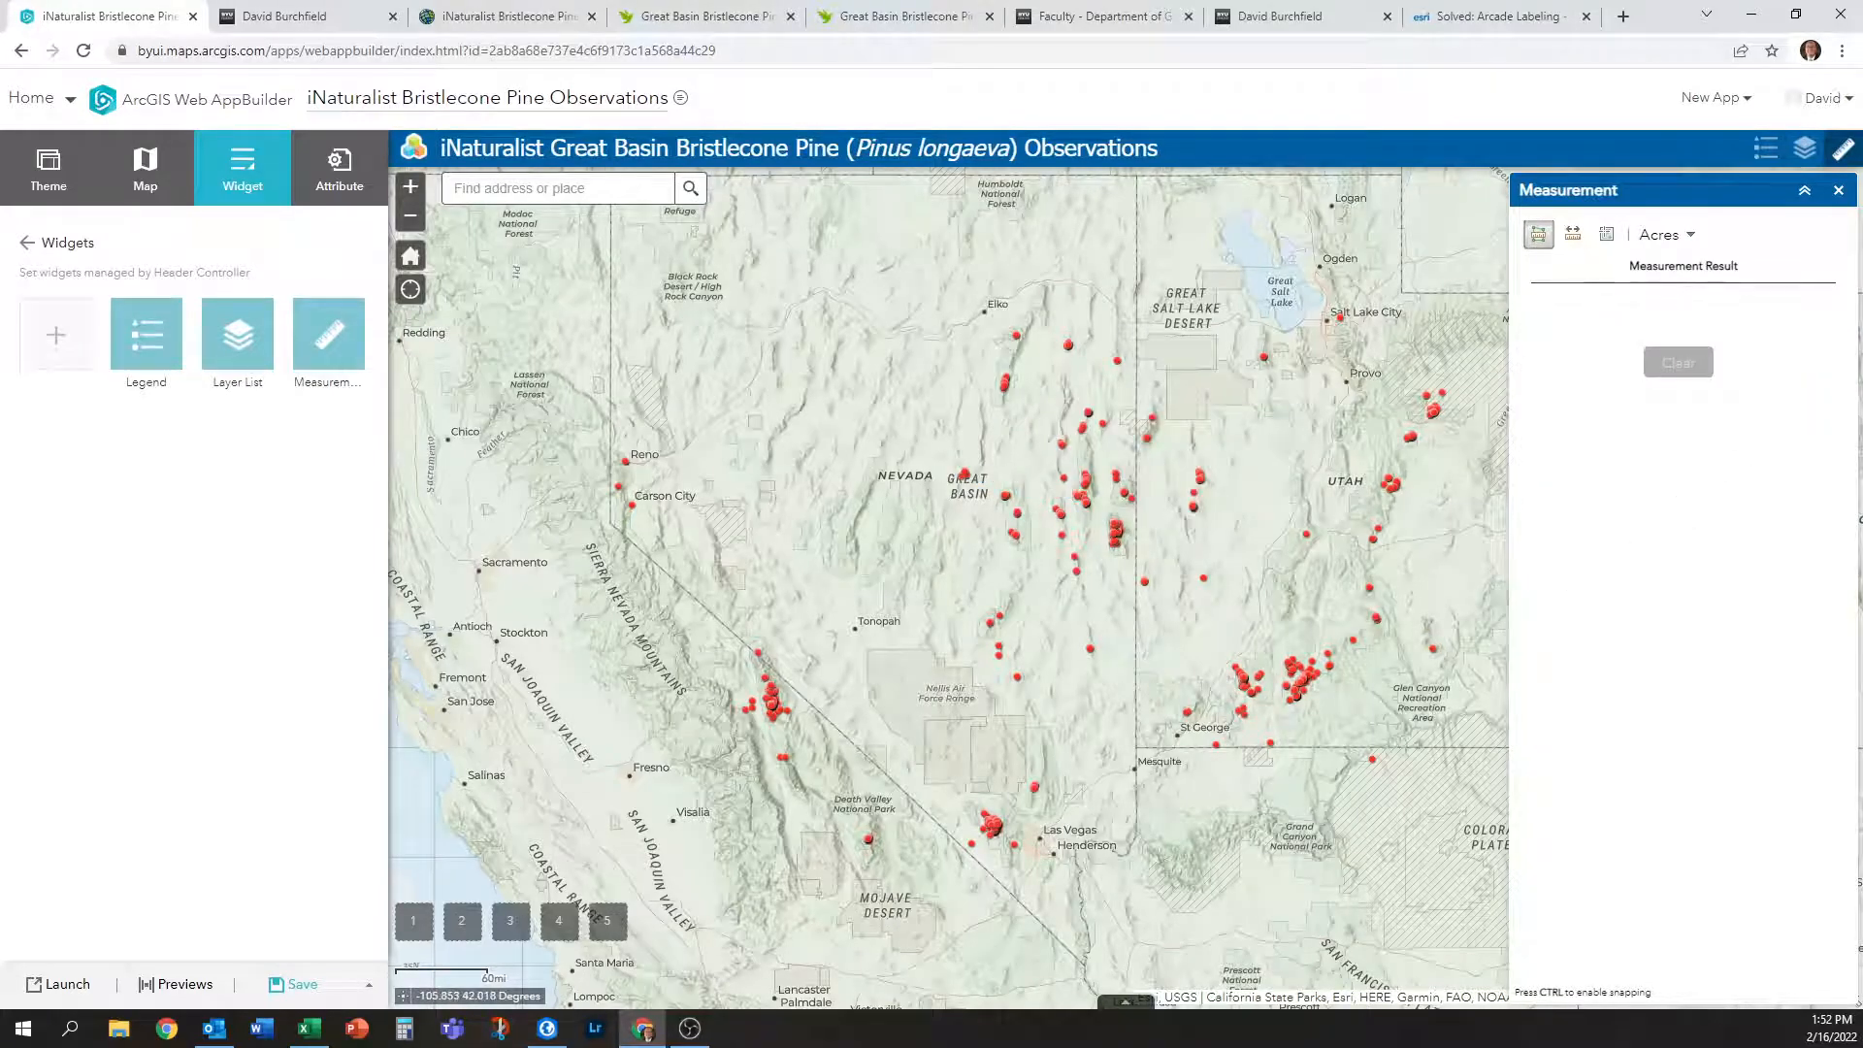
{"action": "left_click", "coordinate": [1838, 191]}
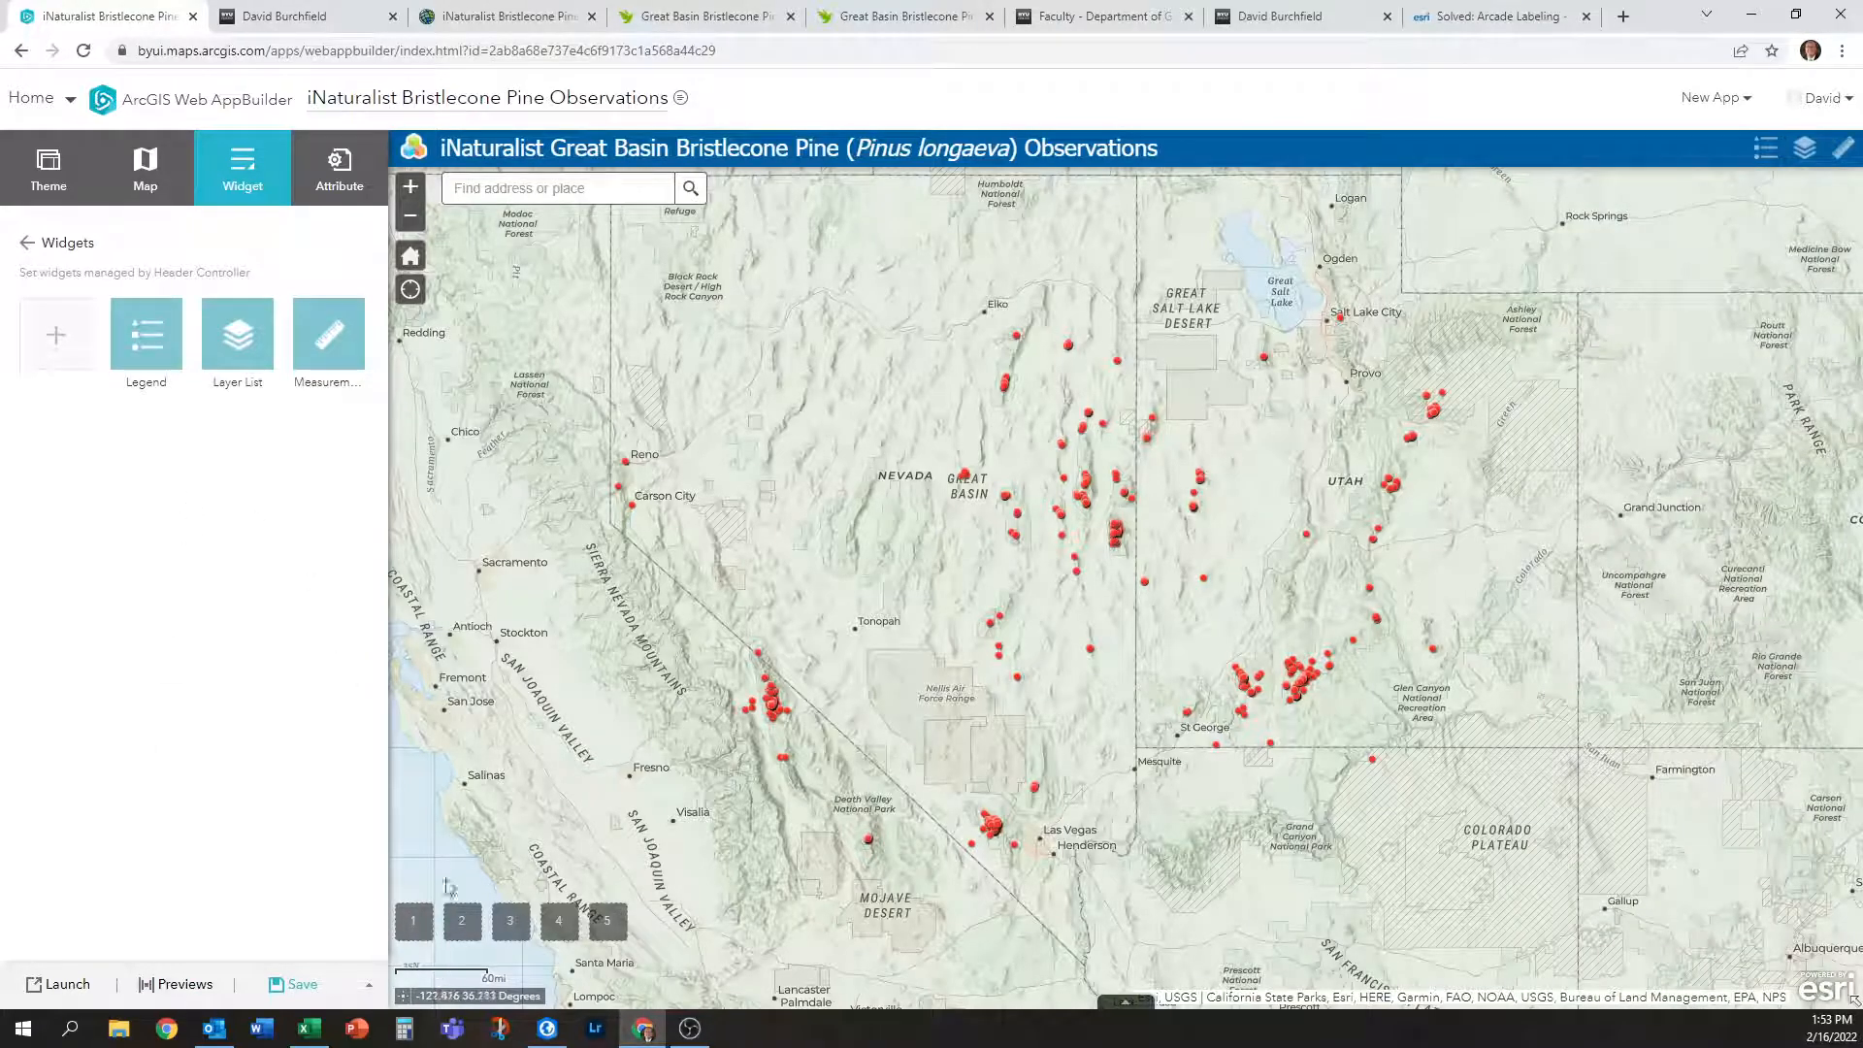
Add a Basemap Gallery widget with default settings to the first empty widget slot.
{"action": "left_click", "coordinate": [27, 242]}
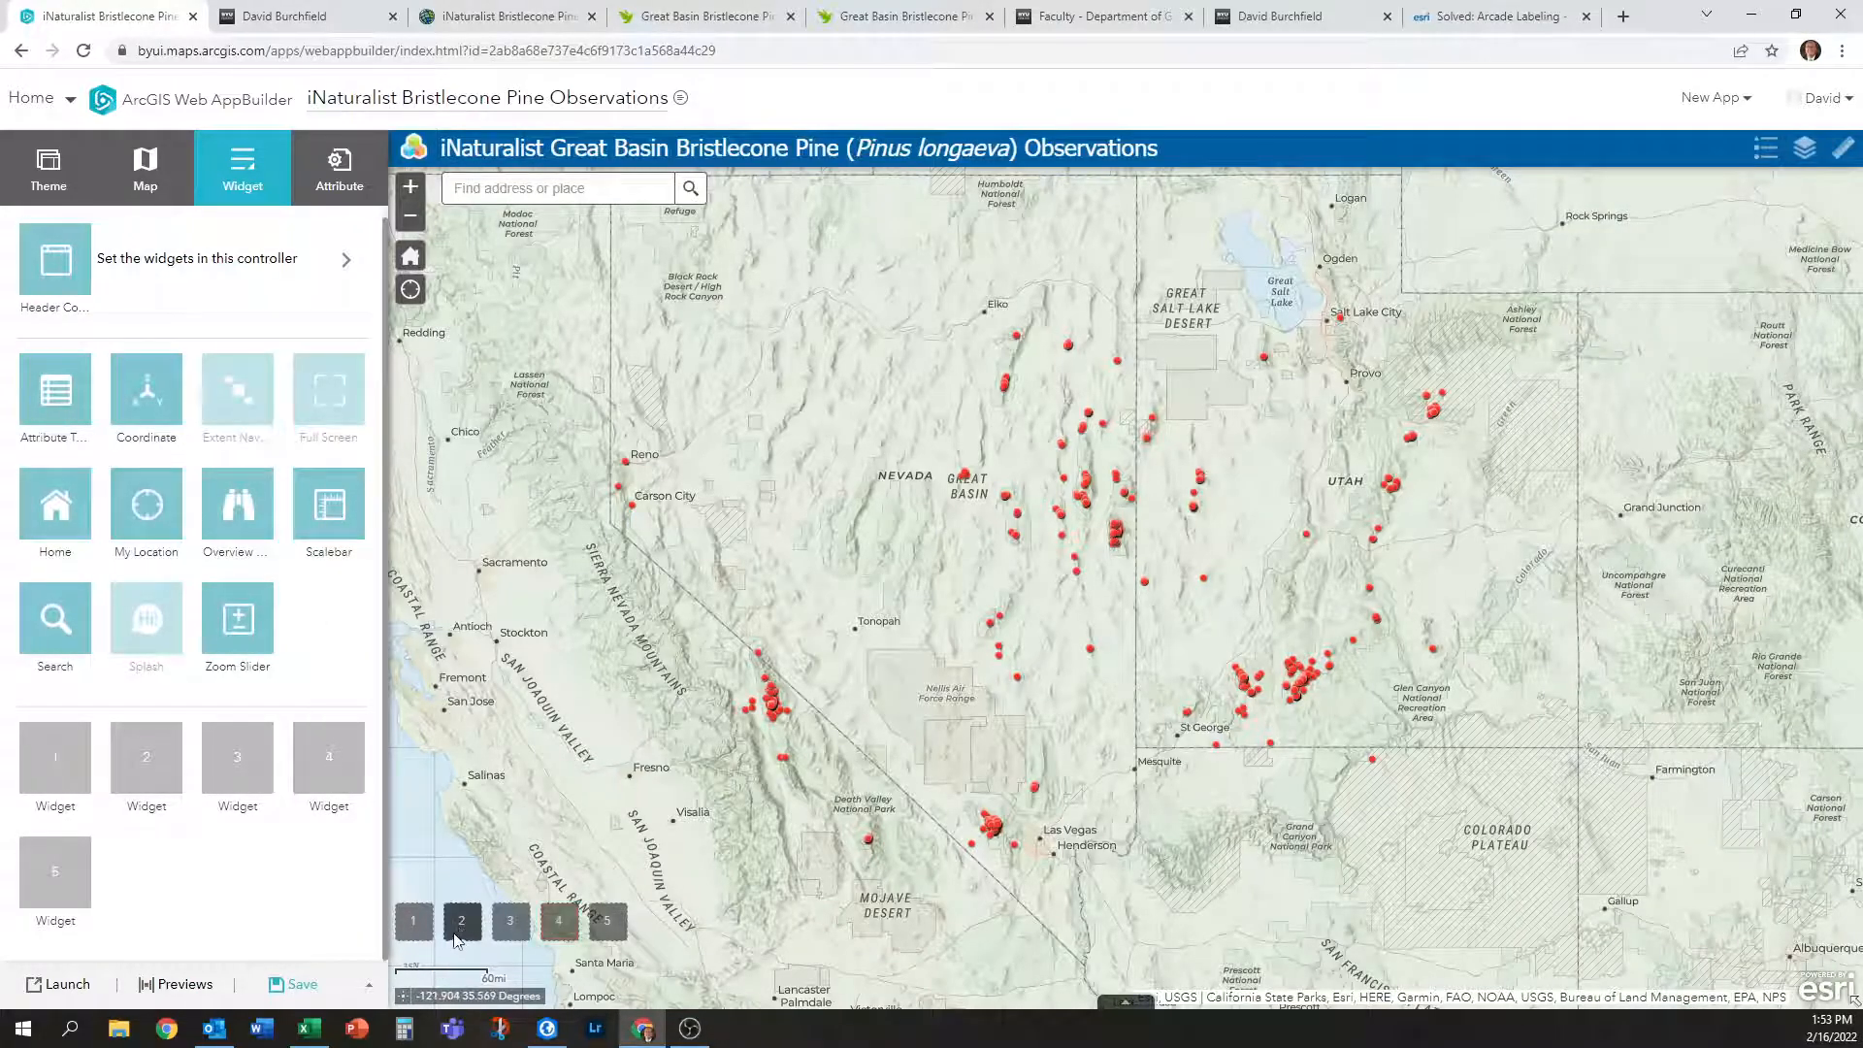
{"action": "left_click", "coordinate": [55, 762]}
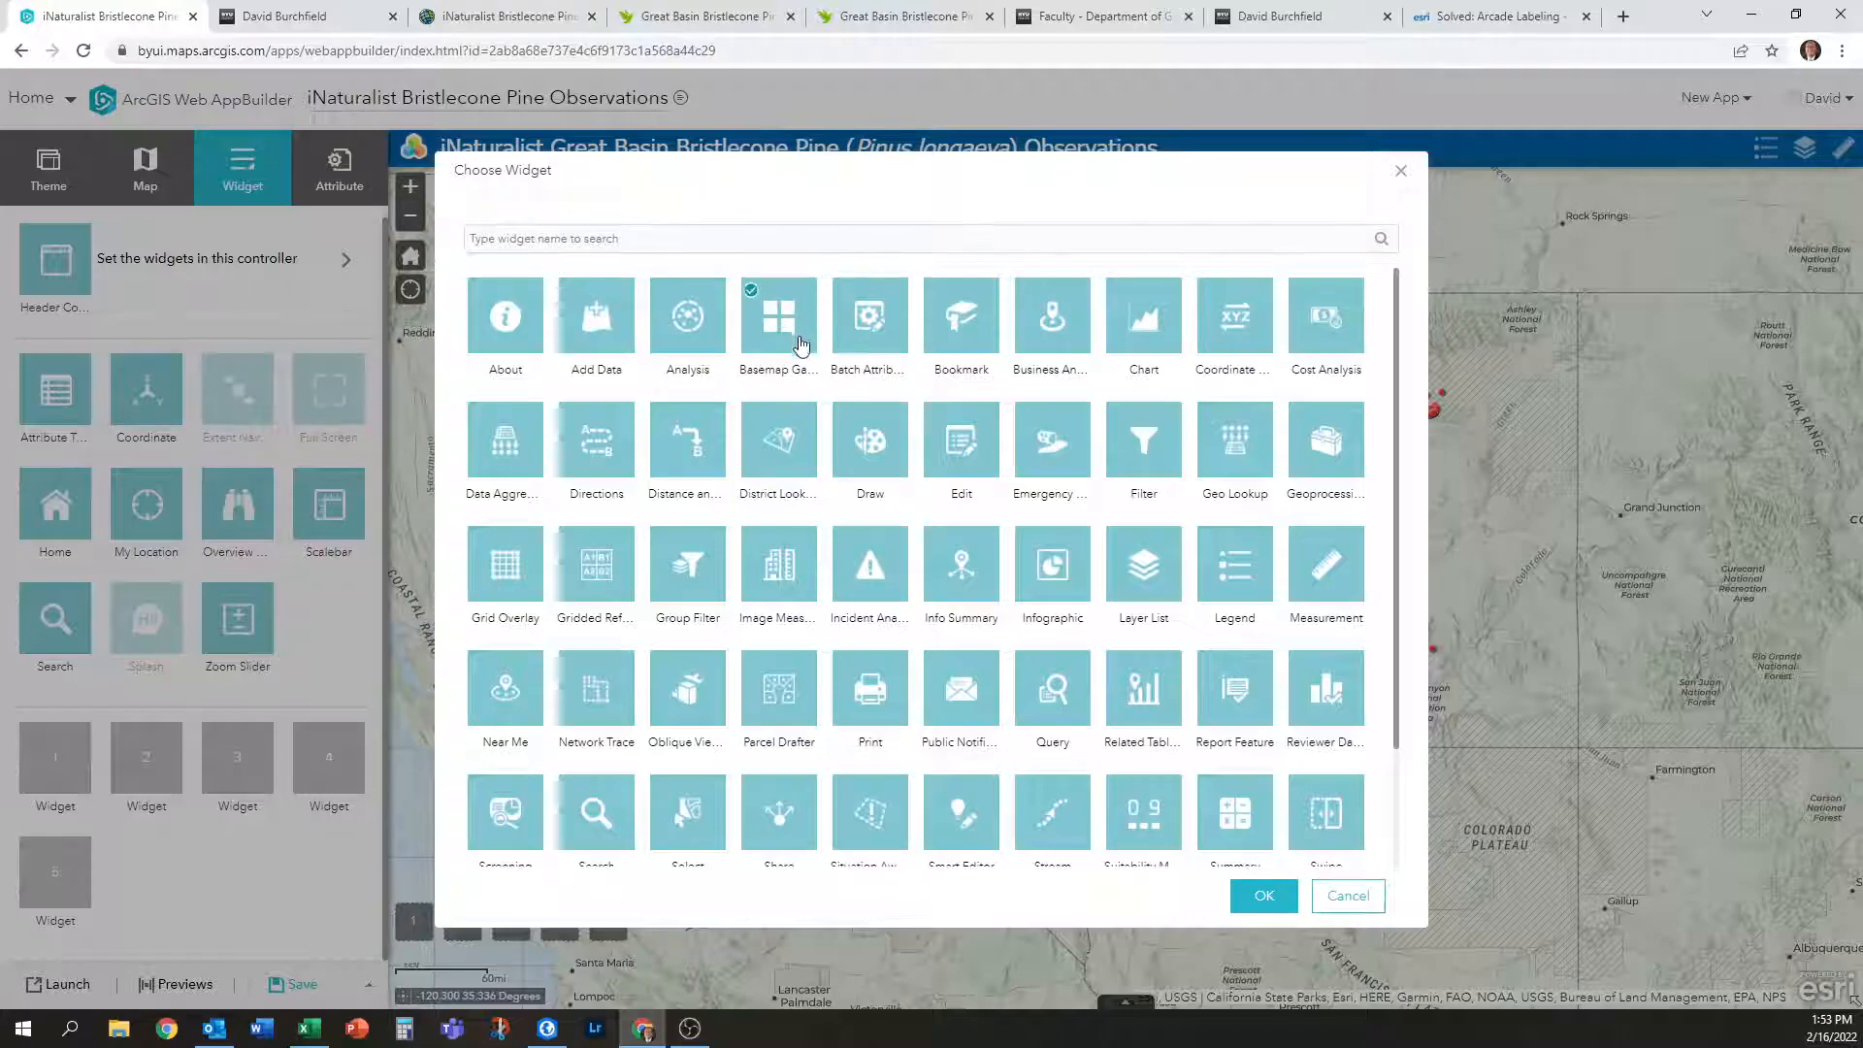
{"action": "left_click", "coordinate": [1263, 895]}
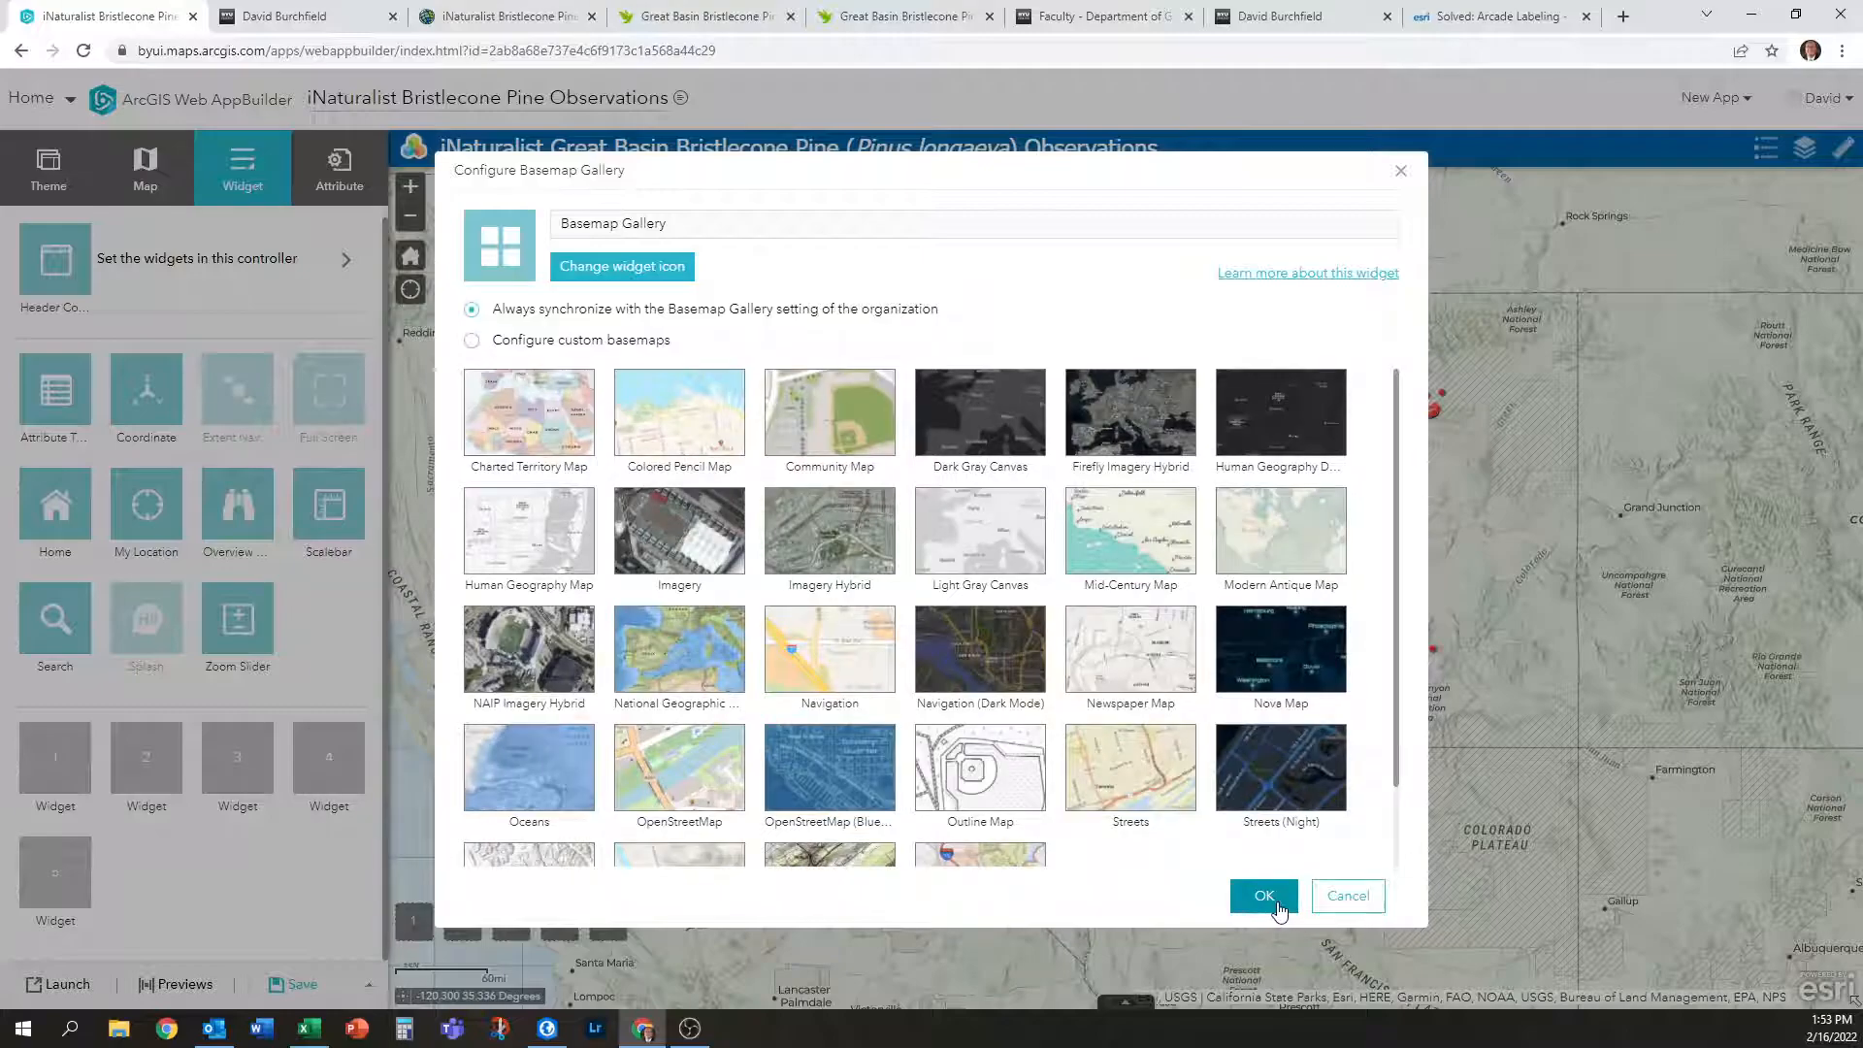
{"action": "left_click", "coordinate": [1278, 908]}
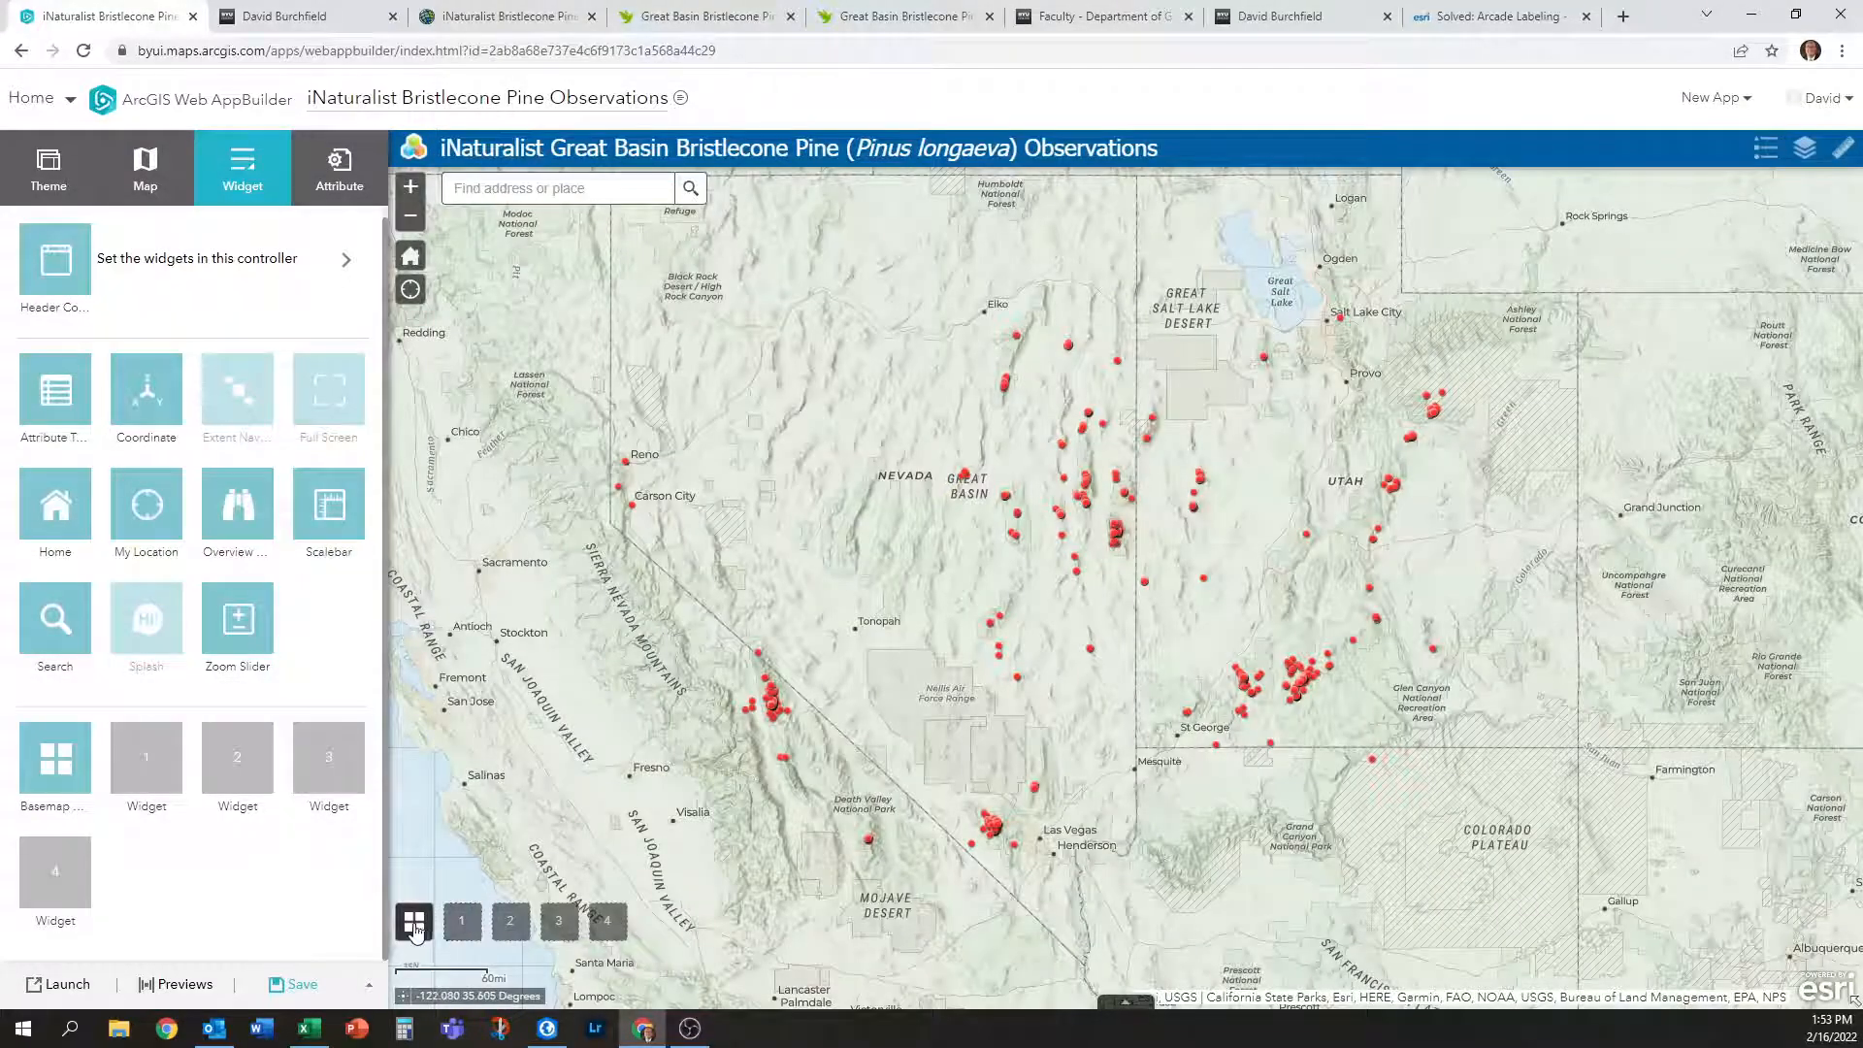
Add a Print widget to the next slot with default PDF and MAP_ONLY settings.
{"action": "left_click", "coordinate": [145, 768]}
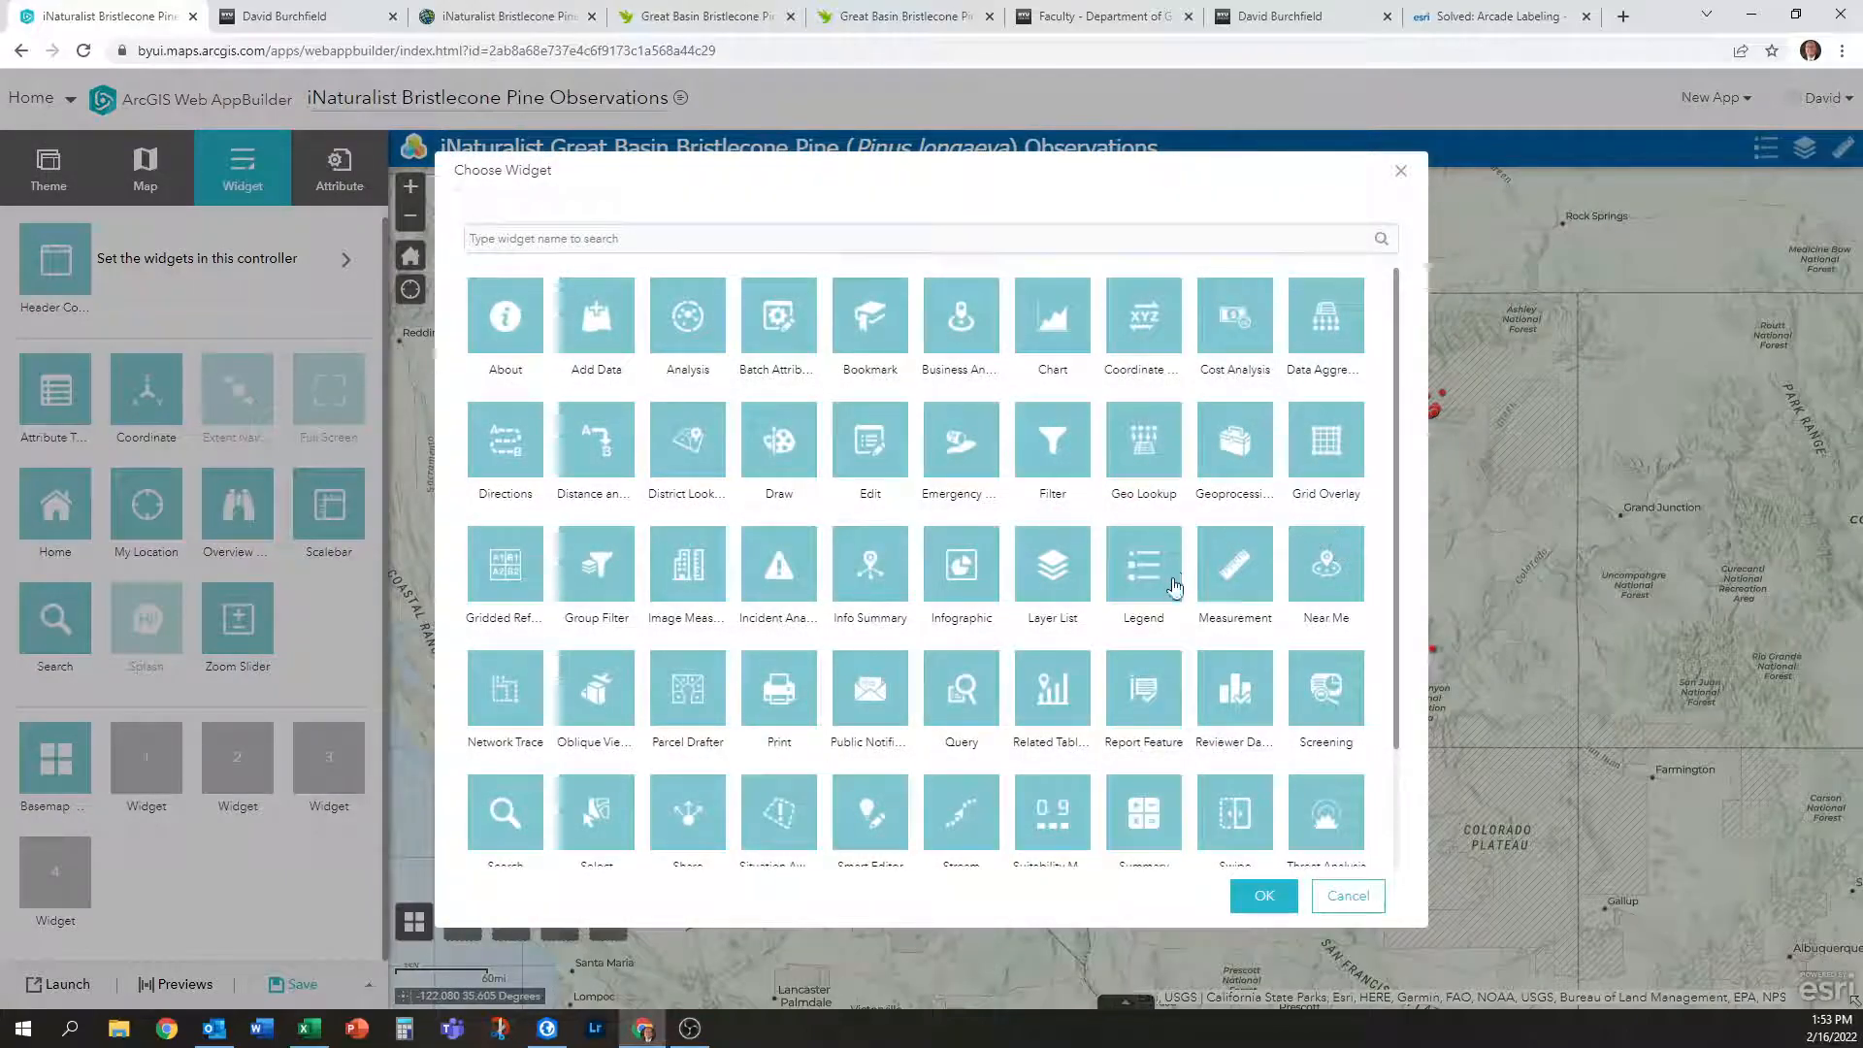
{"action": "scroll", "coordinate": [1154, 747], "scroll_direction": "down", "scroll_amount": 2}
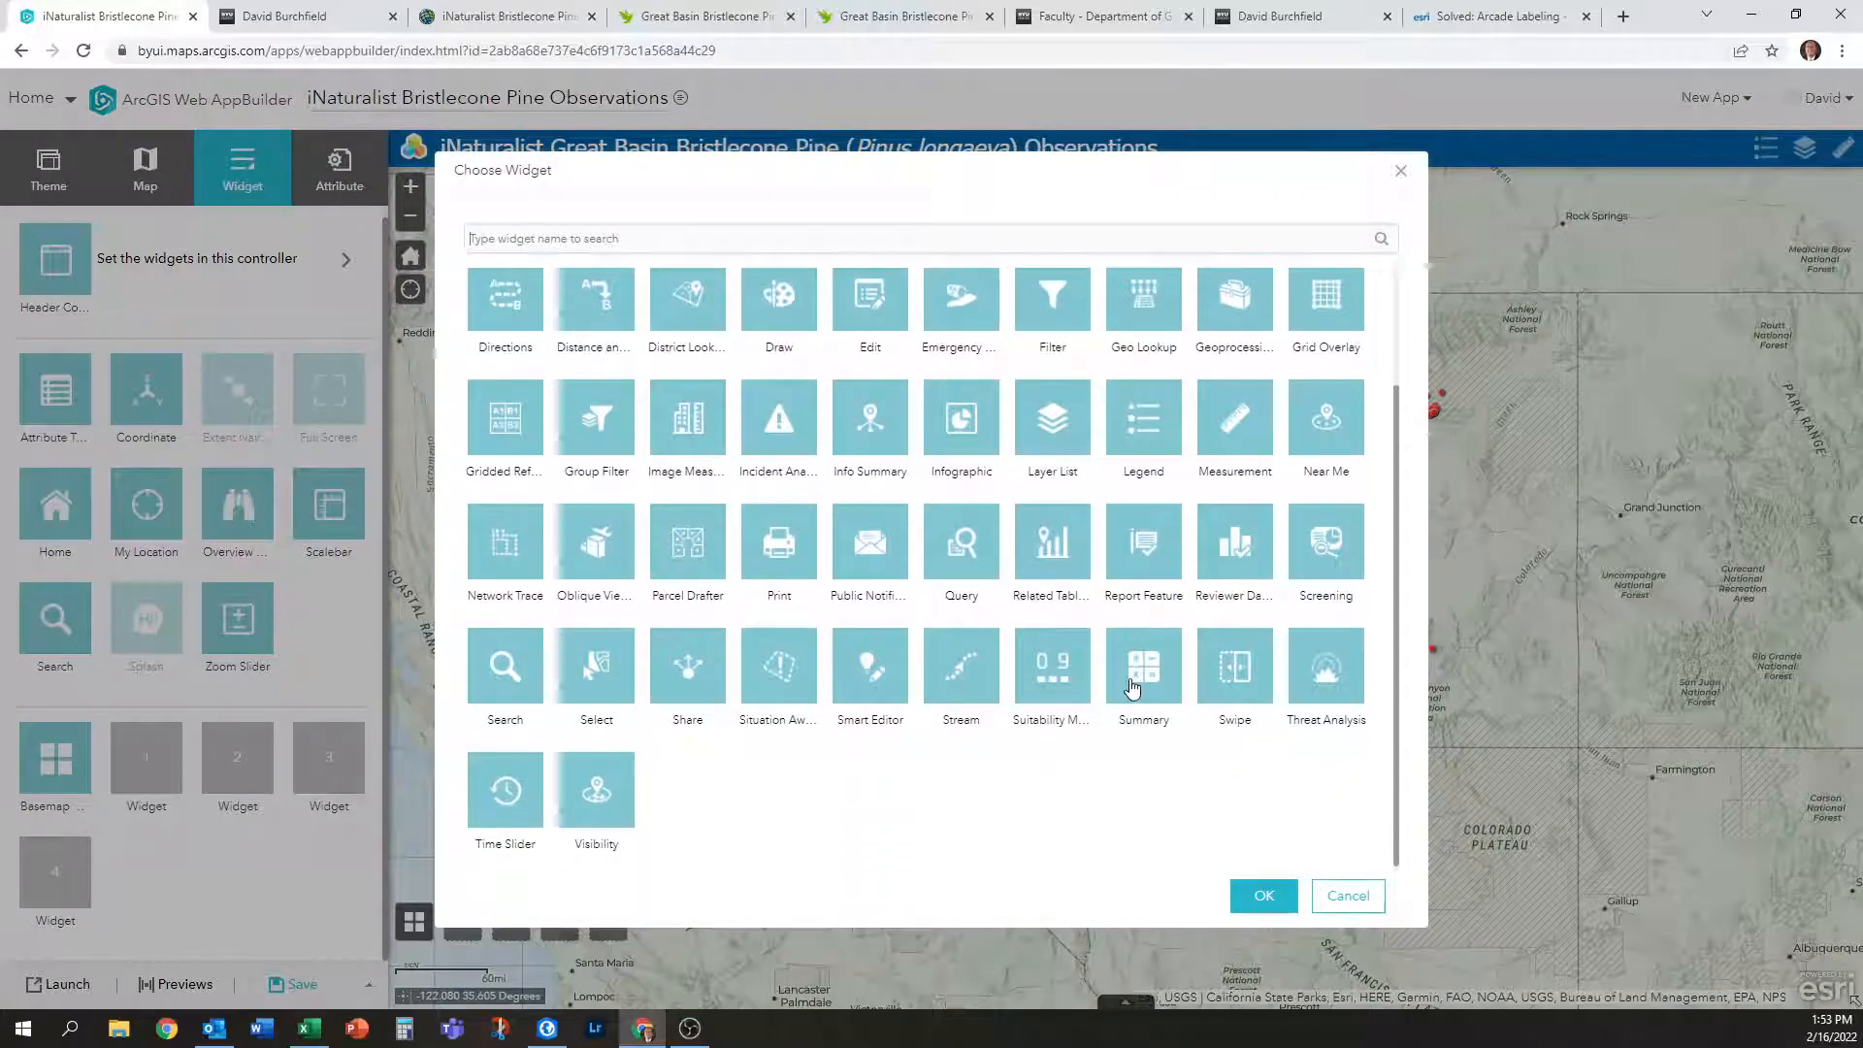
{"action": "left_click", "coordinate": [786, 552]}
{"action": "left_click", "coordinate": [1267, 889]}
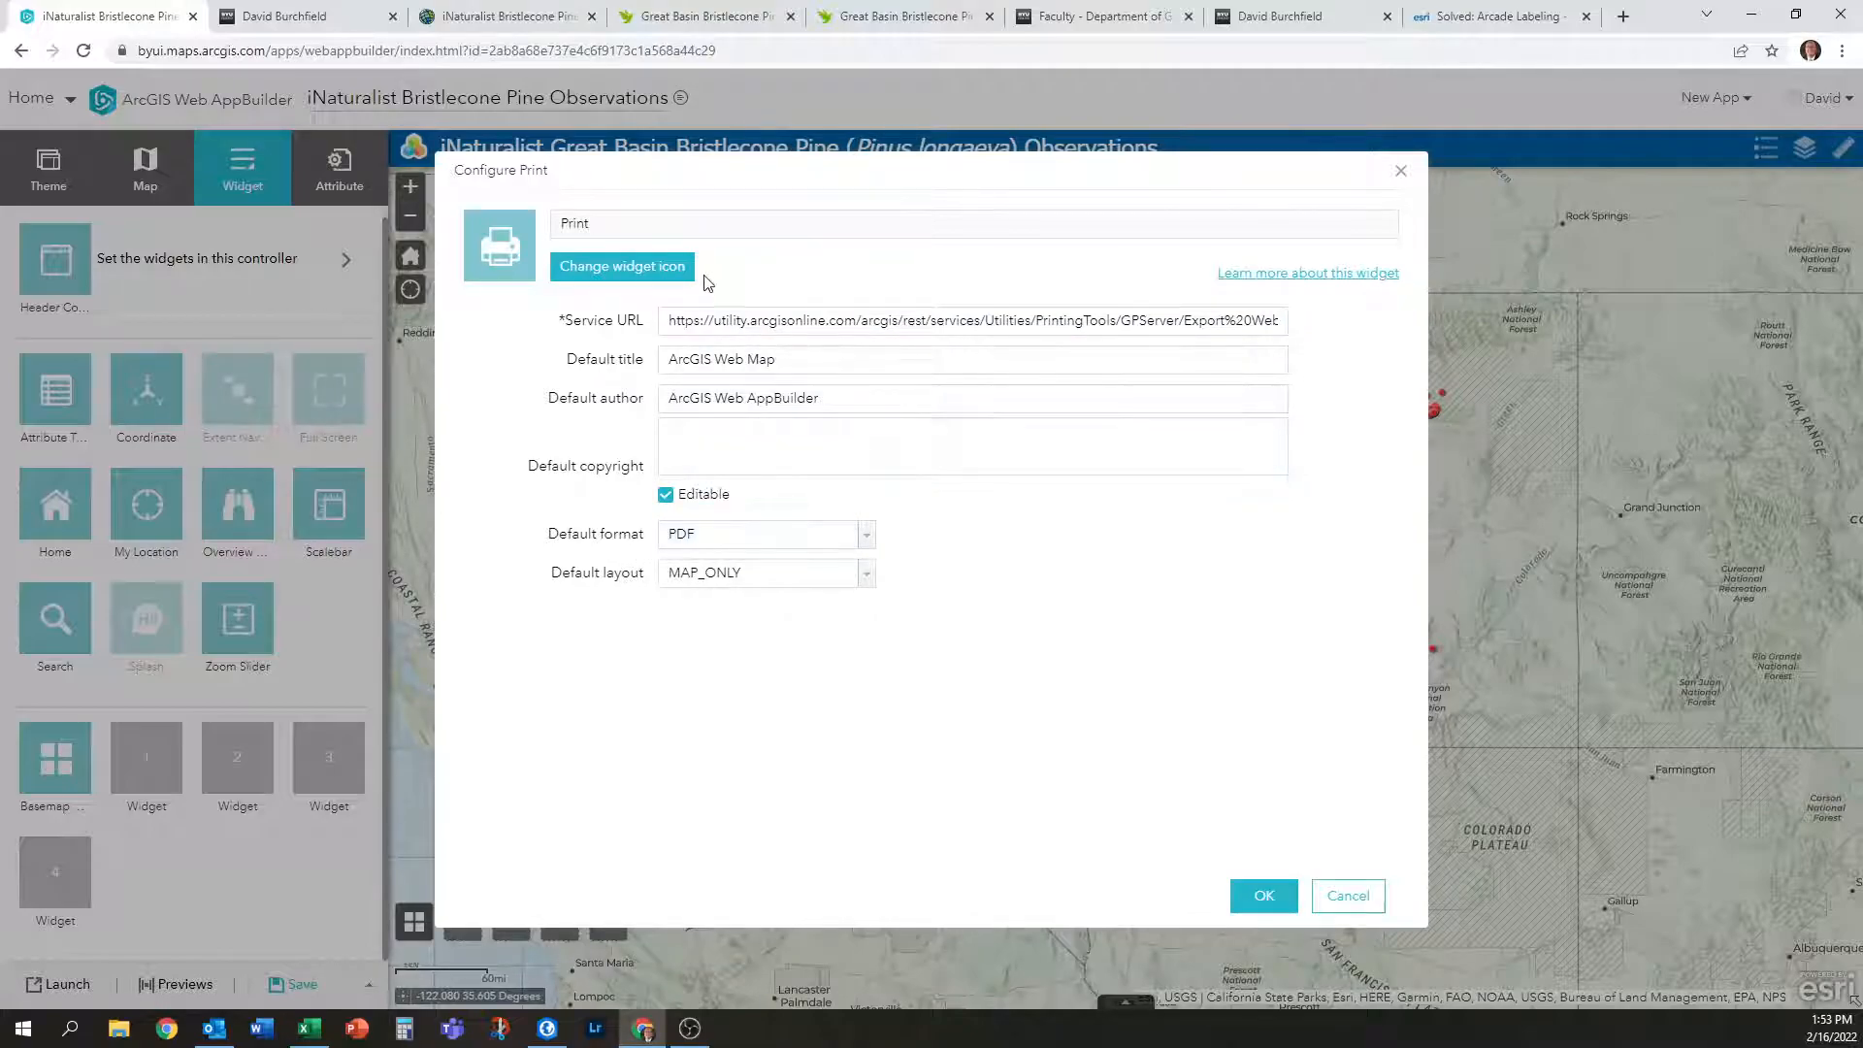
{"action": "left_click", "coordinate": [1289, 917]}
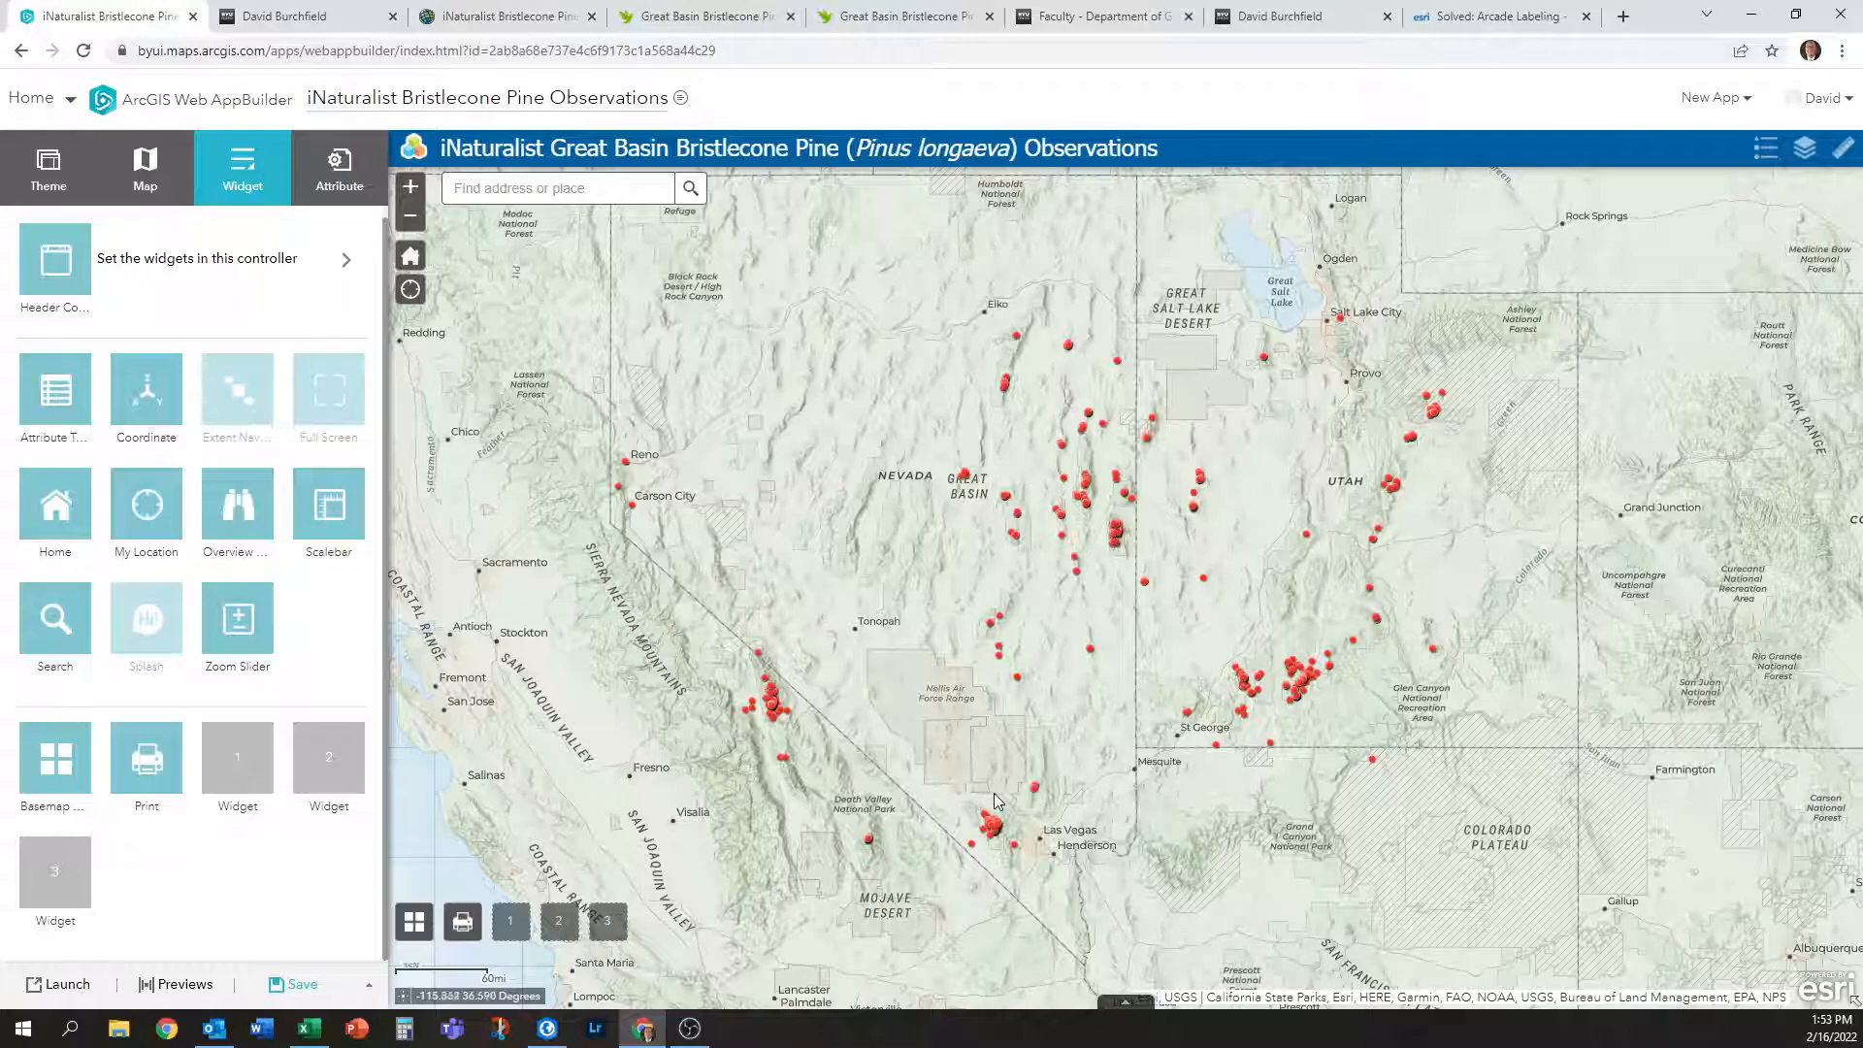
Save and launch the app, pan and zoom its map, then return to the web map tab.
{"action": "left_click", "coordinate": [299, 984]}
{"action": "left_click", "coordinate": [59, 986]}
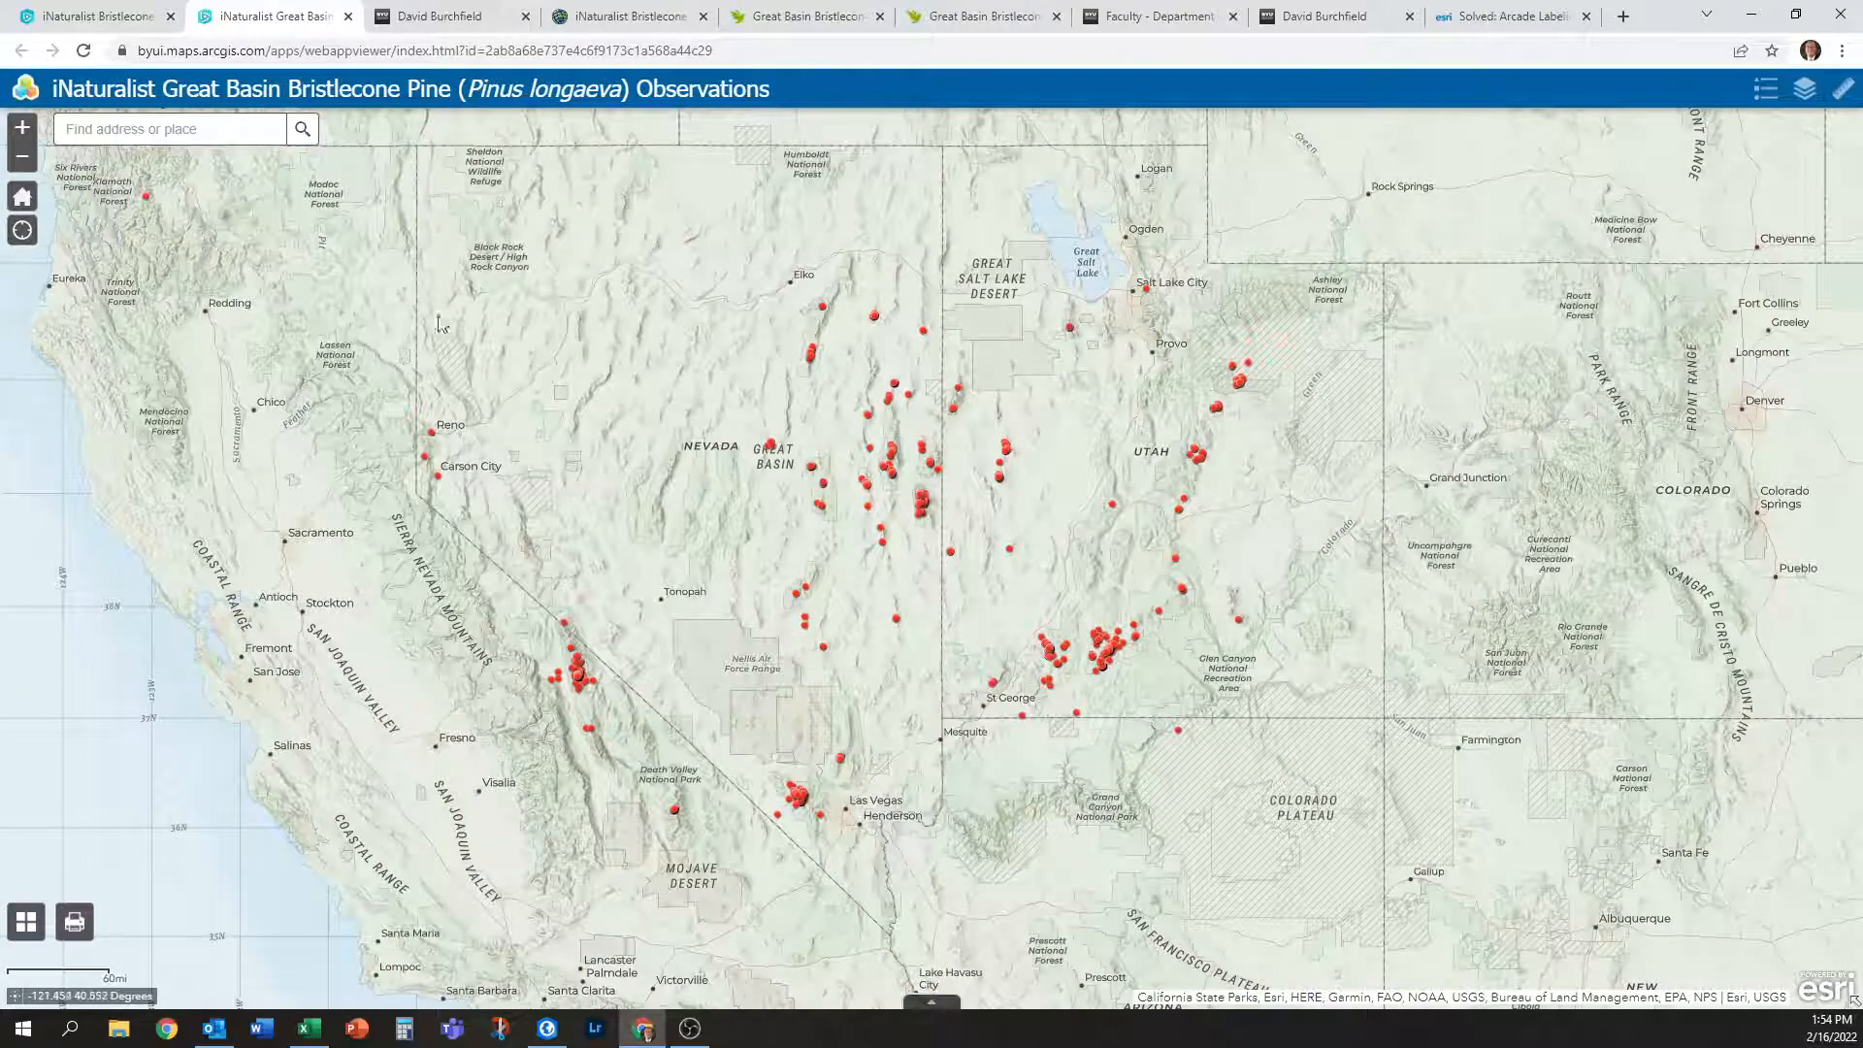
{"action": "mouse_move", "coordinate": [929, 538]}
{"action": "left_mouse_down"}
{"action": "mouse_move", "coordinate": [1004, 538]}
{"action": "mouse_move", "coordinate": [946, 515]}
{"action": "left_mouse_up"}
{"action": "scroll", "coordinate": [975, 503], "scroll_direction": "up", "scroll_amount": 2}
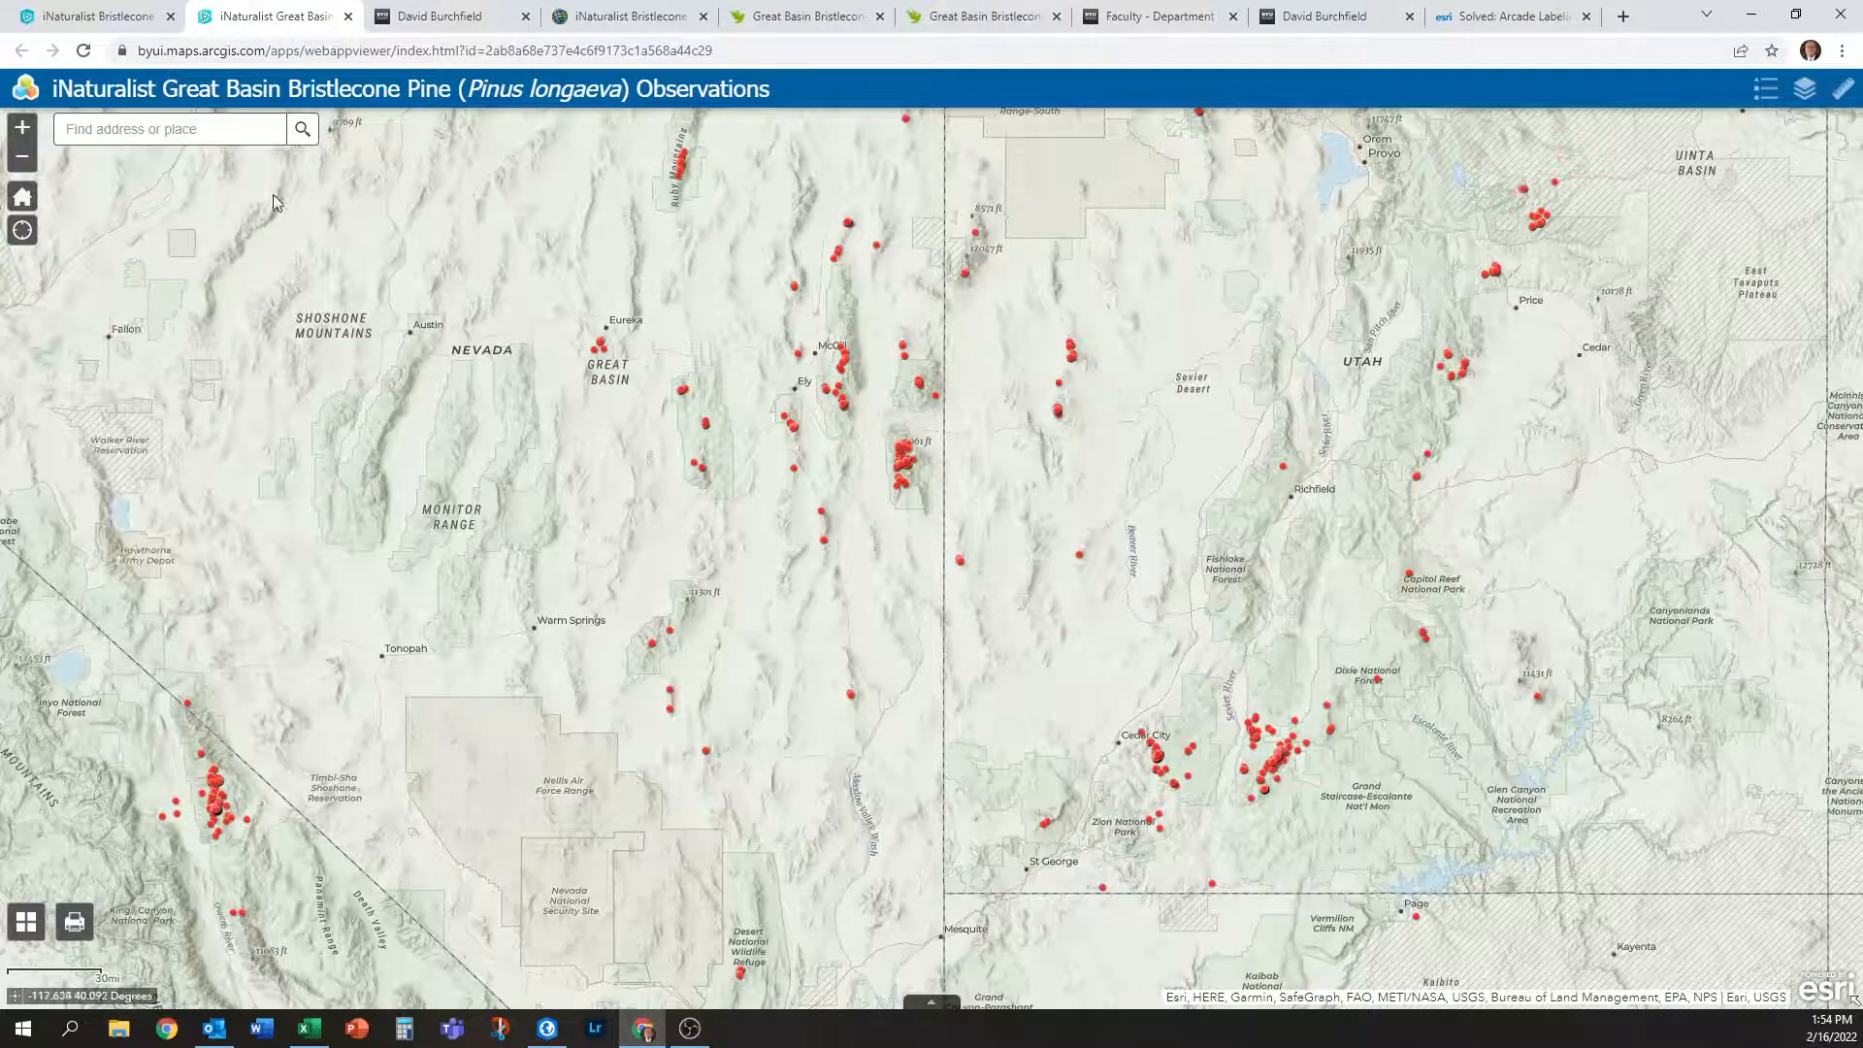
{"action": "left_click", "coordinate": [737, 50]}
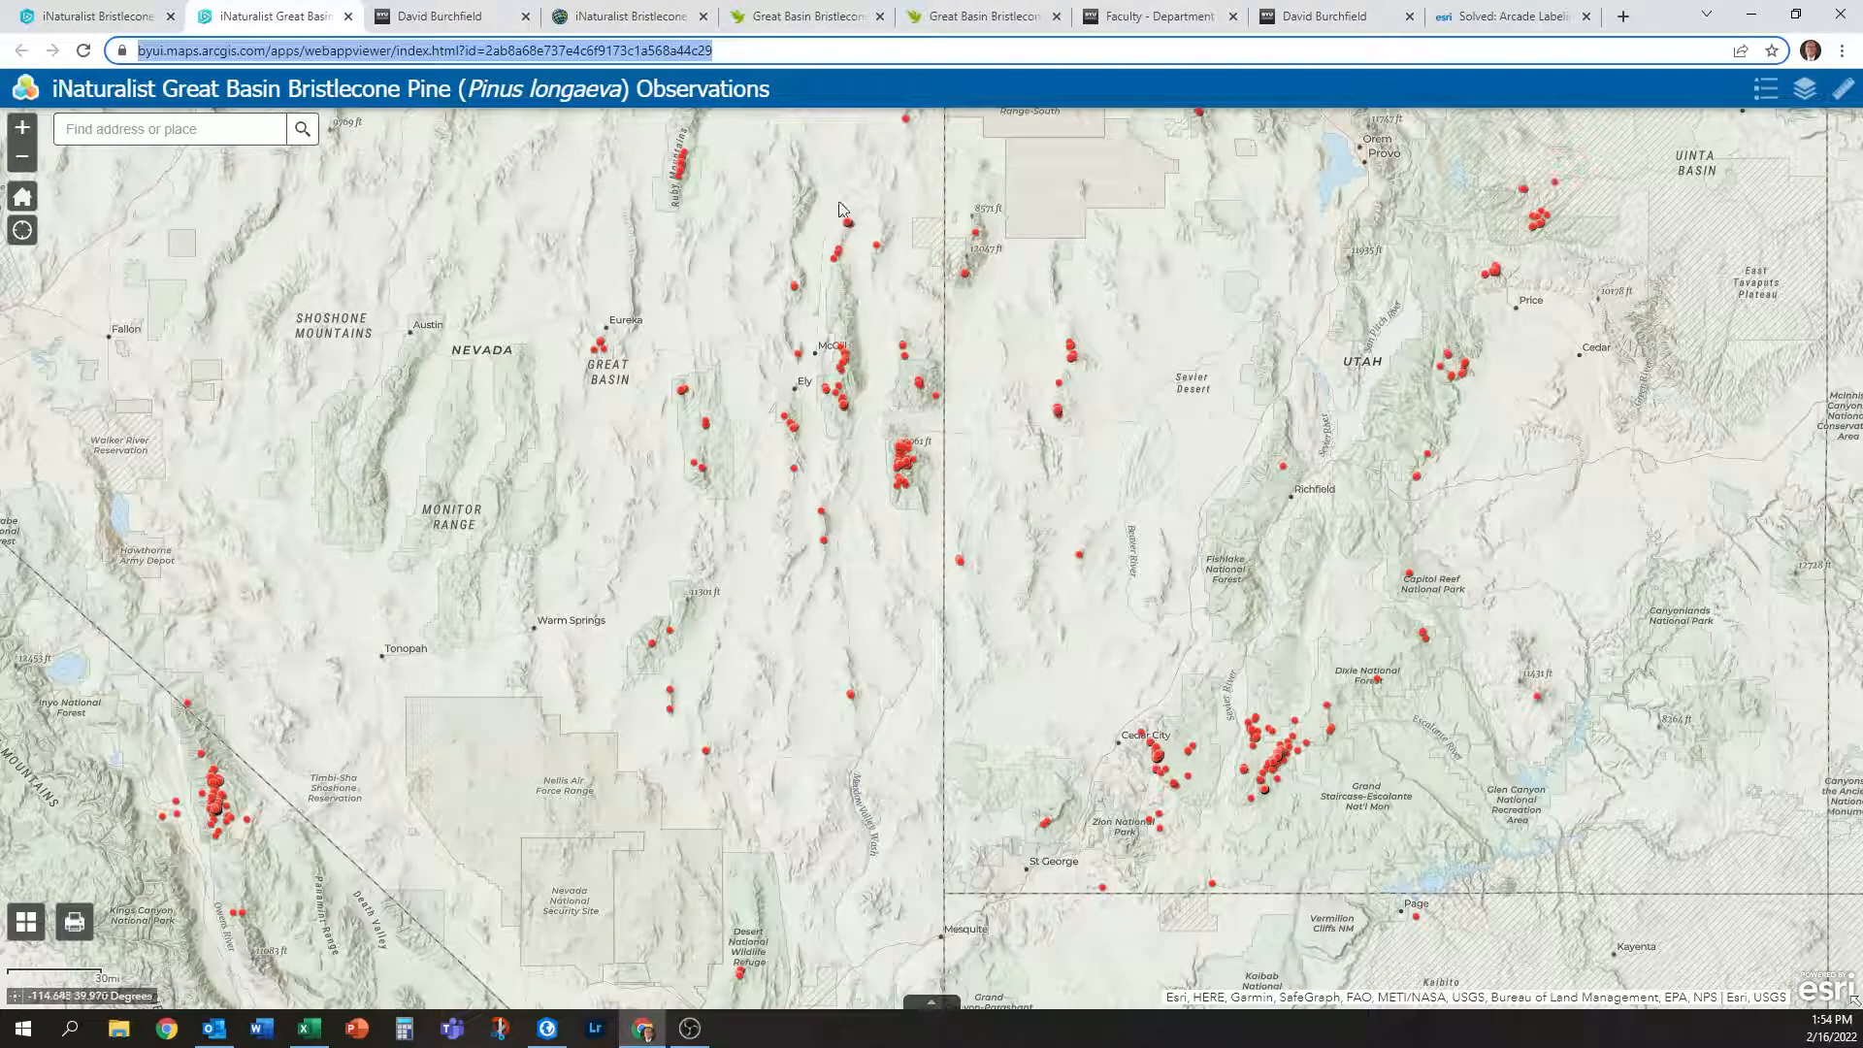
{"action": "left_click", "coordinate": [668, 12]}
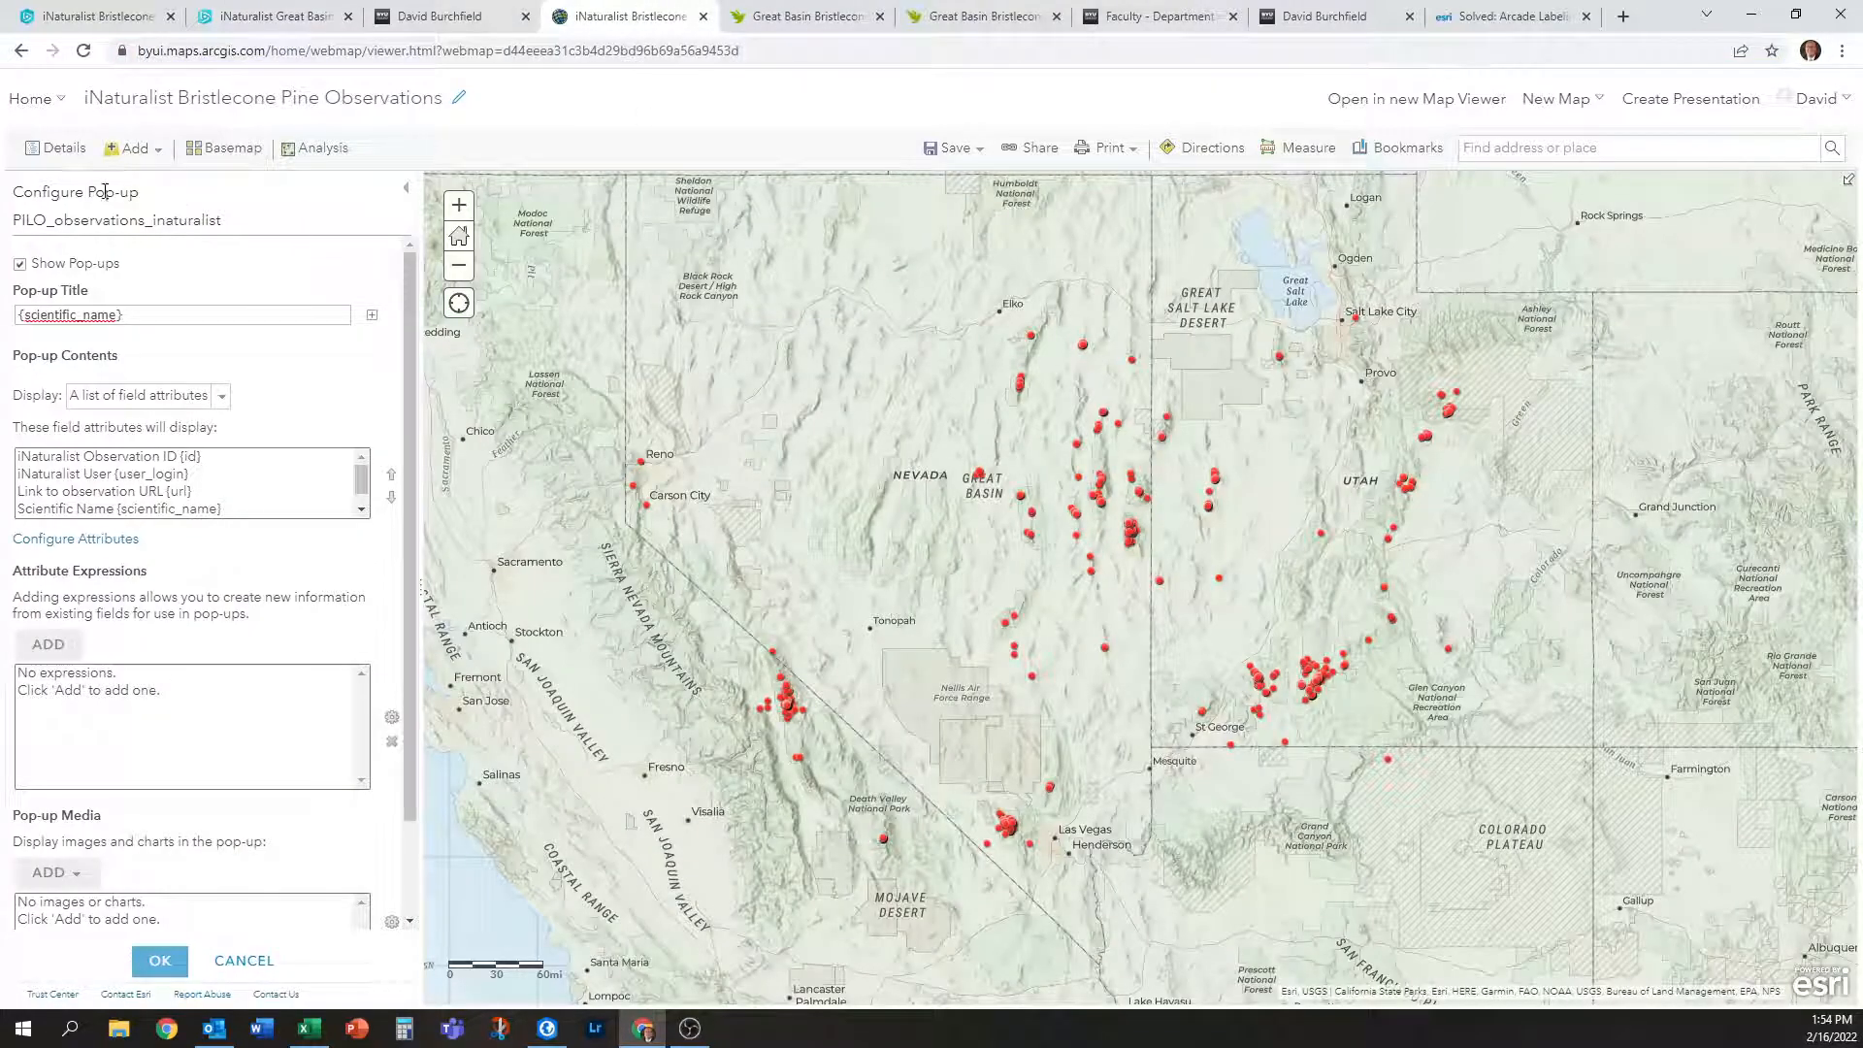
Go back to My Content and check the web app's current sharing level.
{"action": "left_click", "coordinate": [97, 160]}
{"action": "key", "text": "alt+Left"}
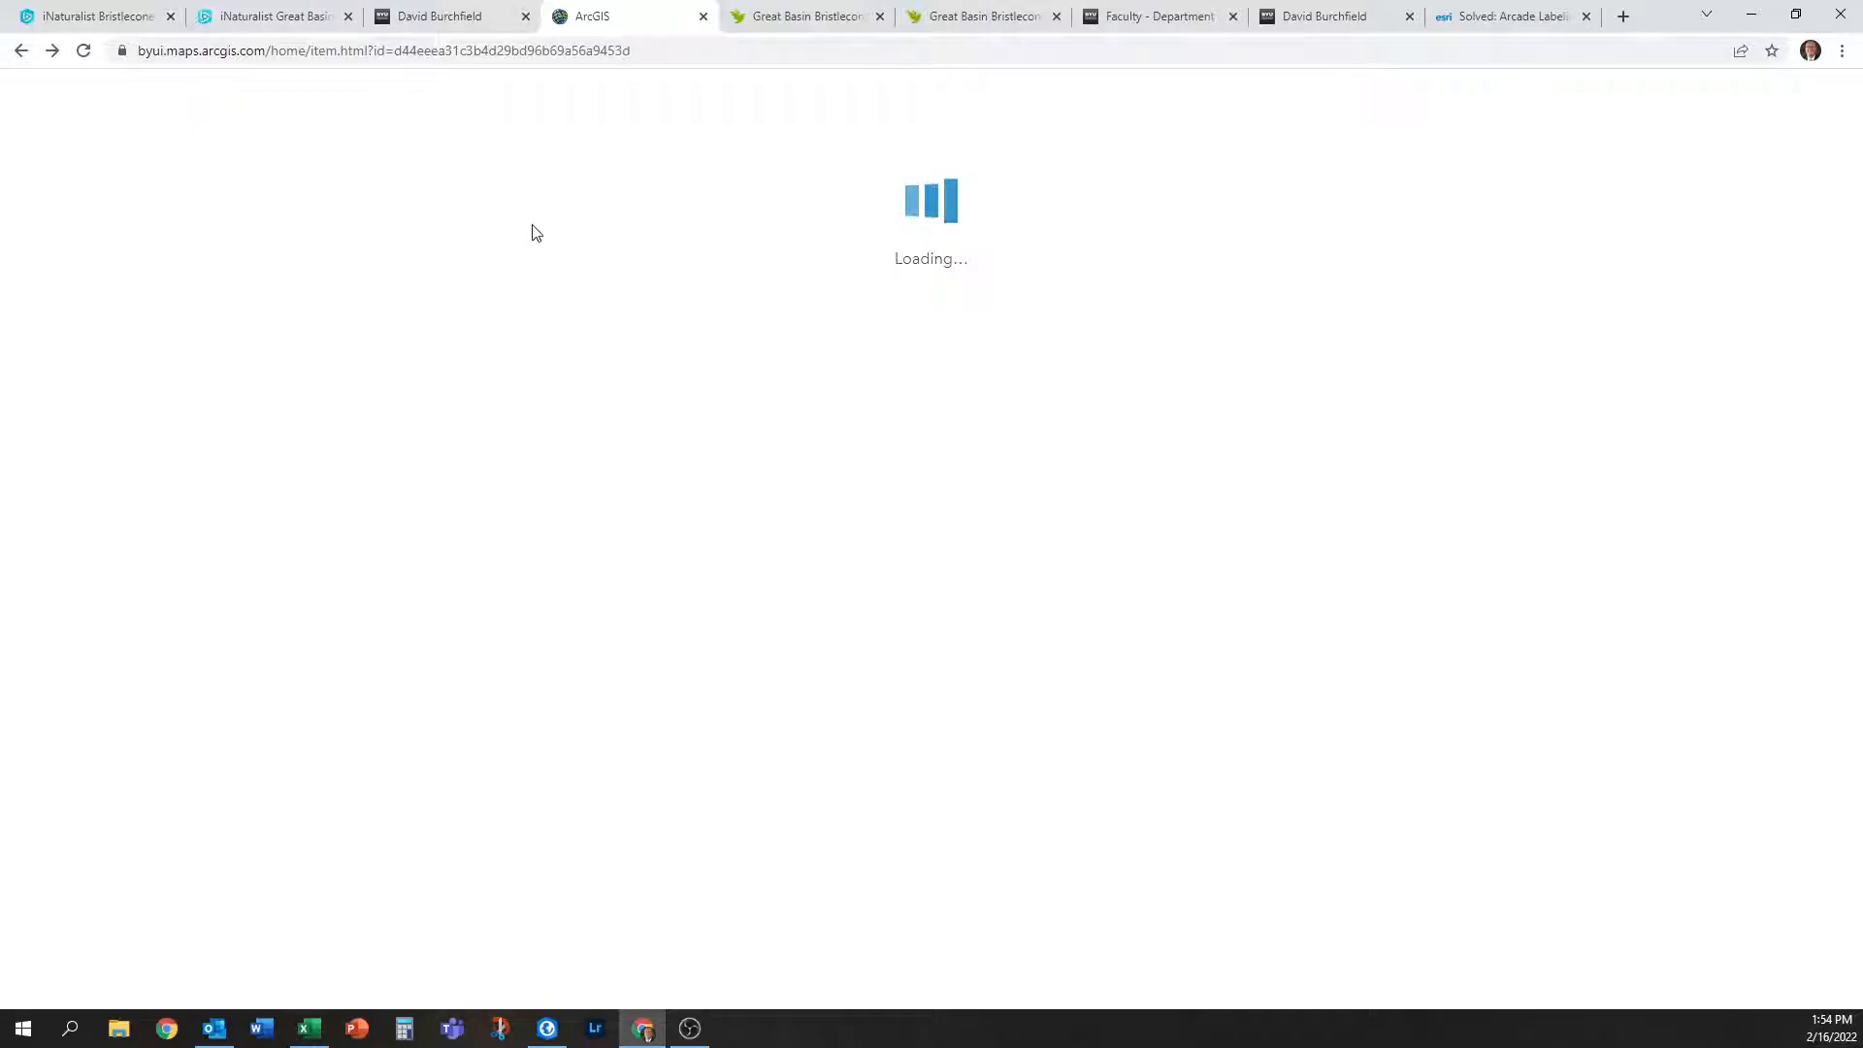
{"action": "key", "text": "alt+Left"}
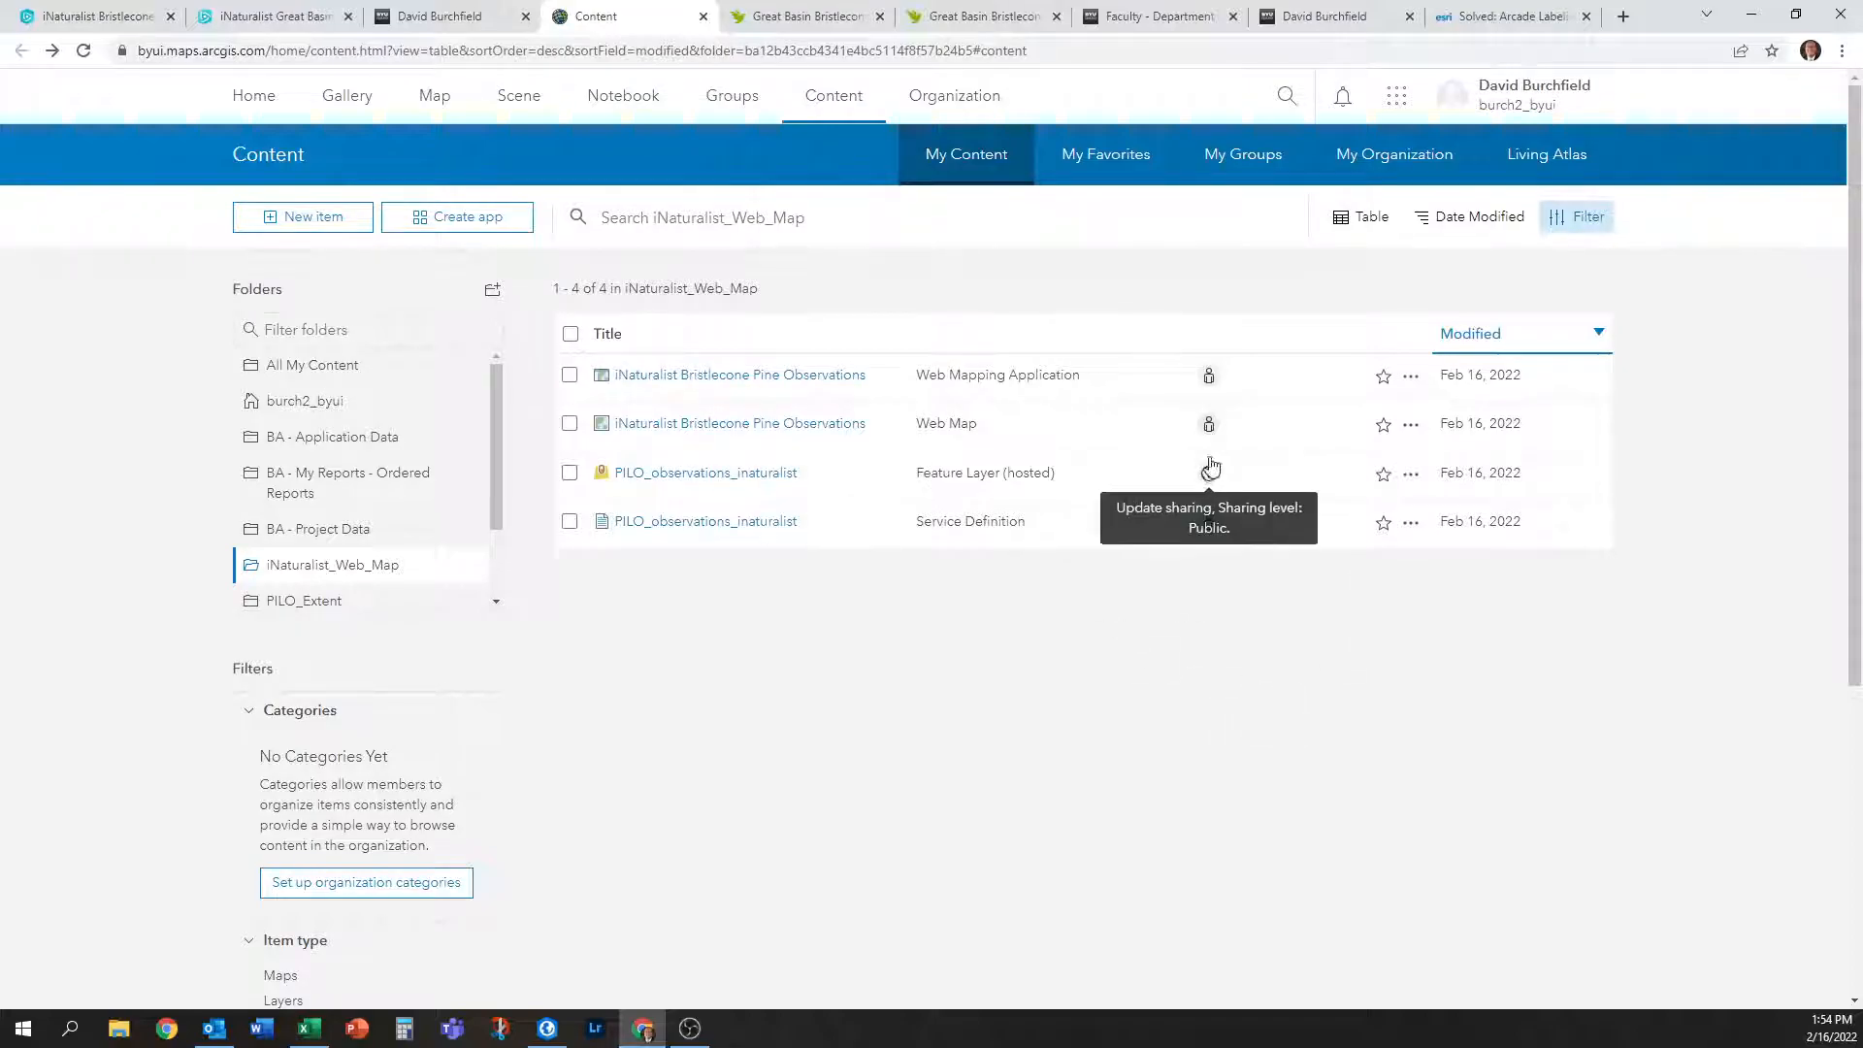
{"action": "left_click", "coordinate": [1210, 377]}
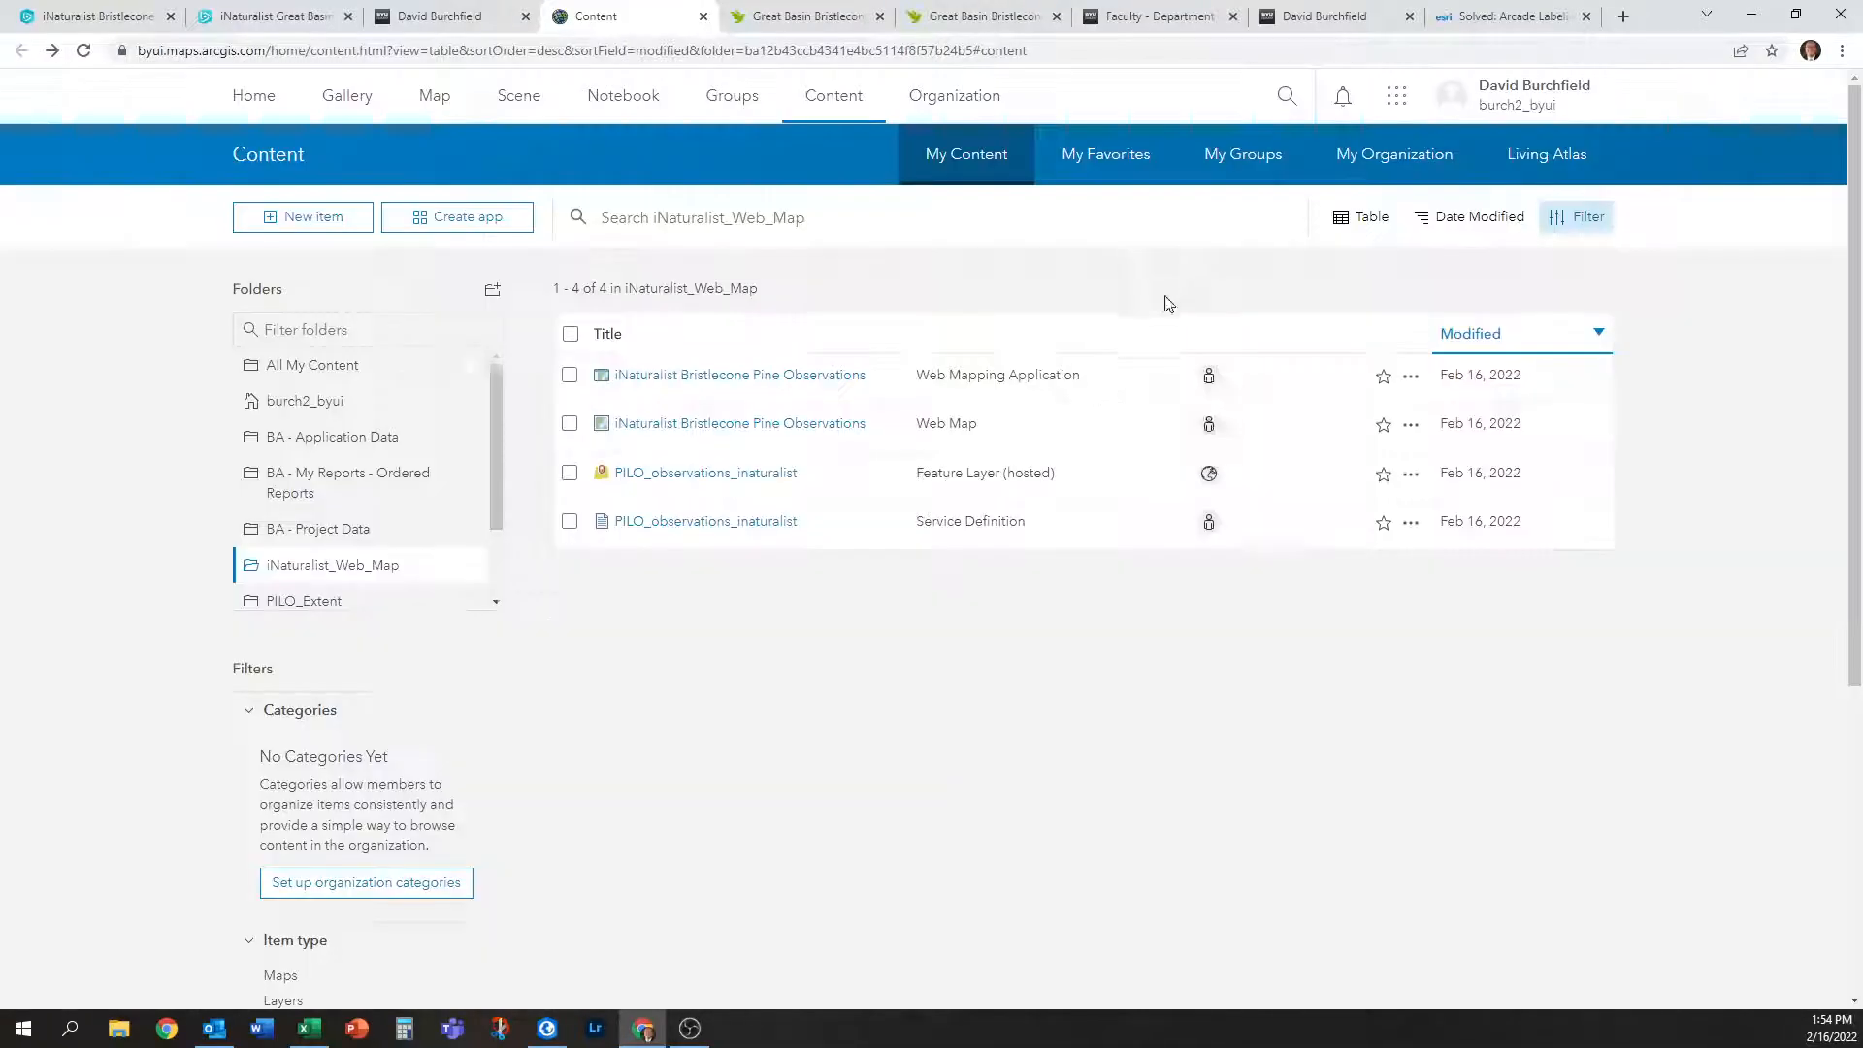
{"action": "left_click", "coordinate": [1150, 290]}
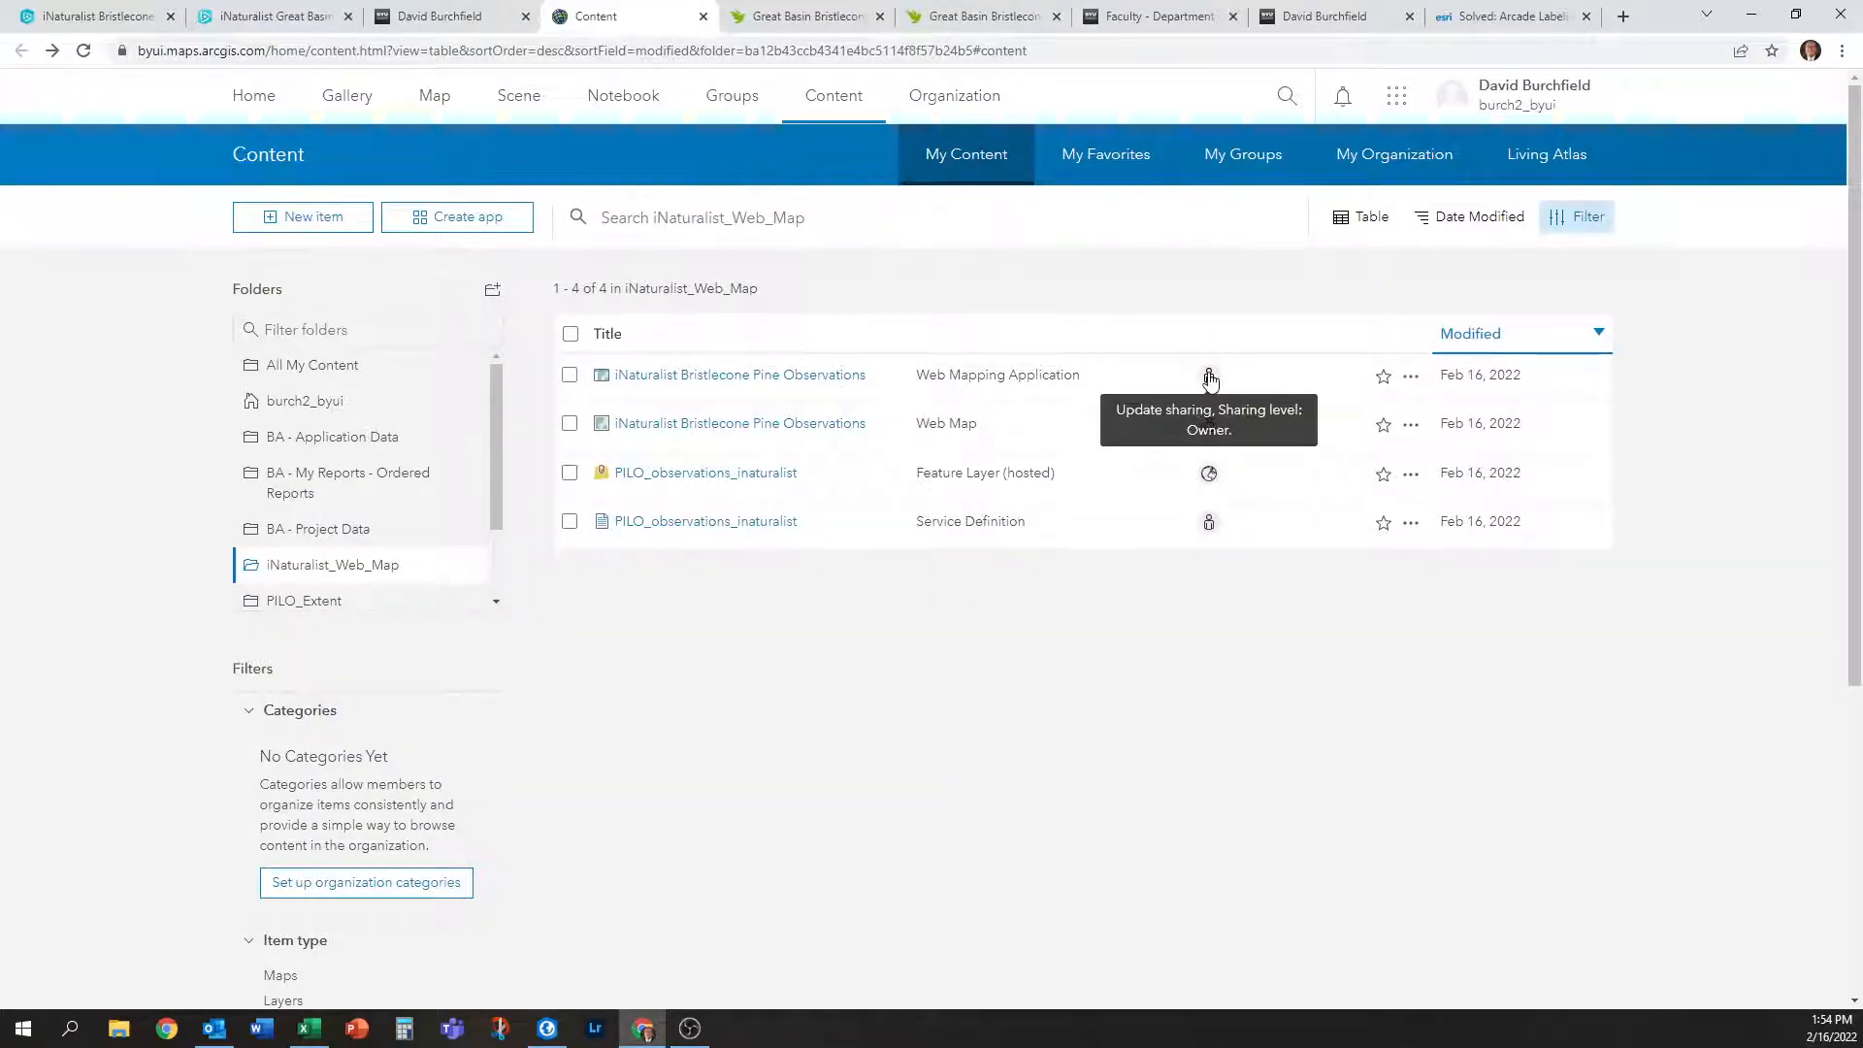
{"action": "left_click", "coordinate": [1209, 375]}
{"action": "left_click", "coordinate": [1151, 290]}
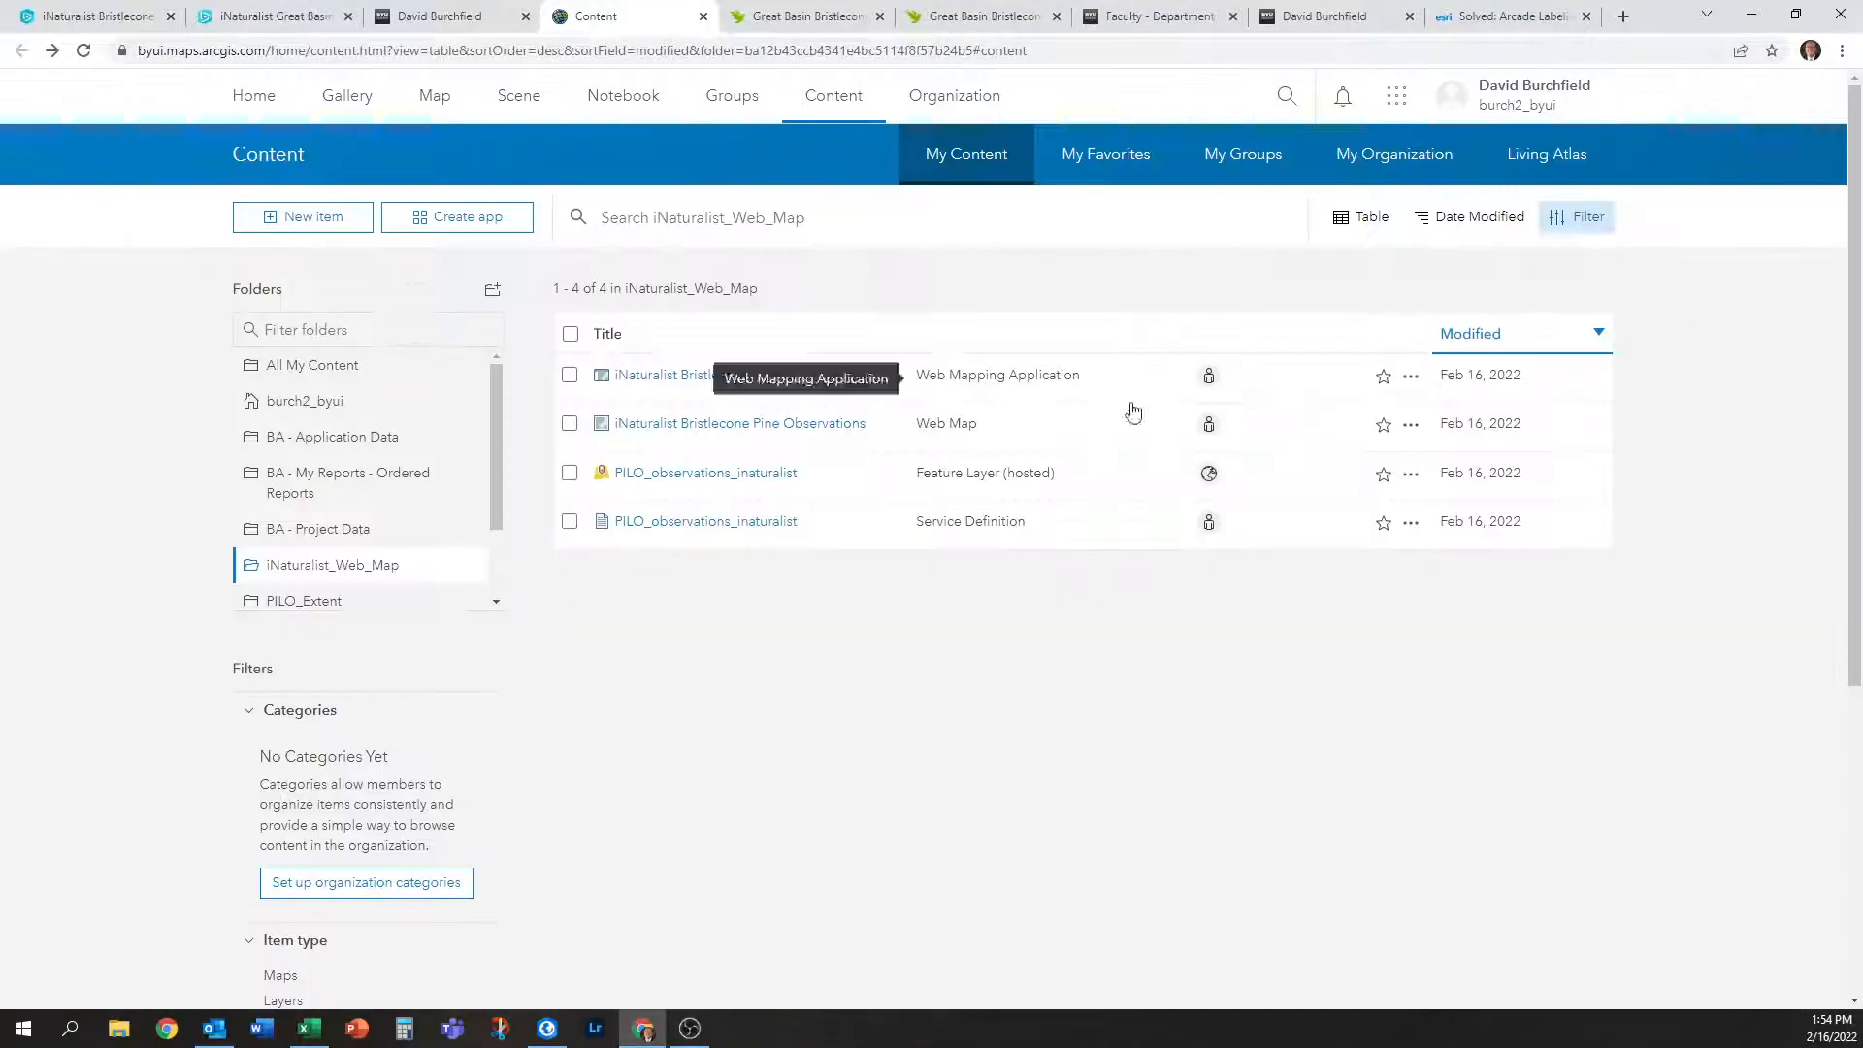
Share the web app with Everyone (public) and update its dependent web map to public too.
{"action": "left_click", "coordinate": [1210, 379]}
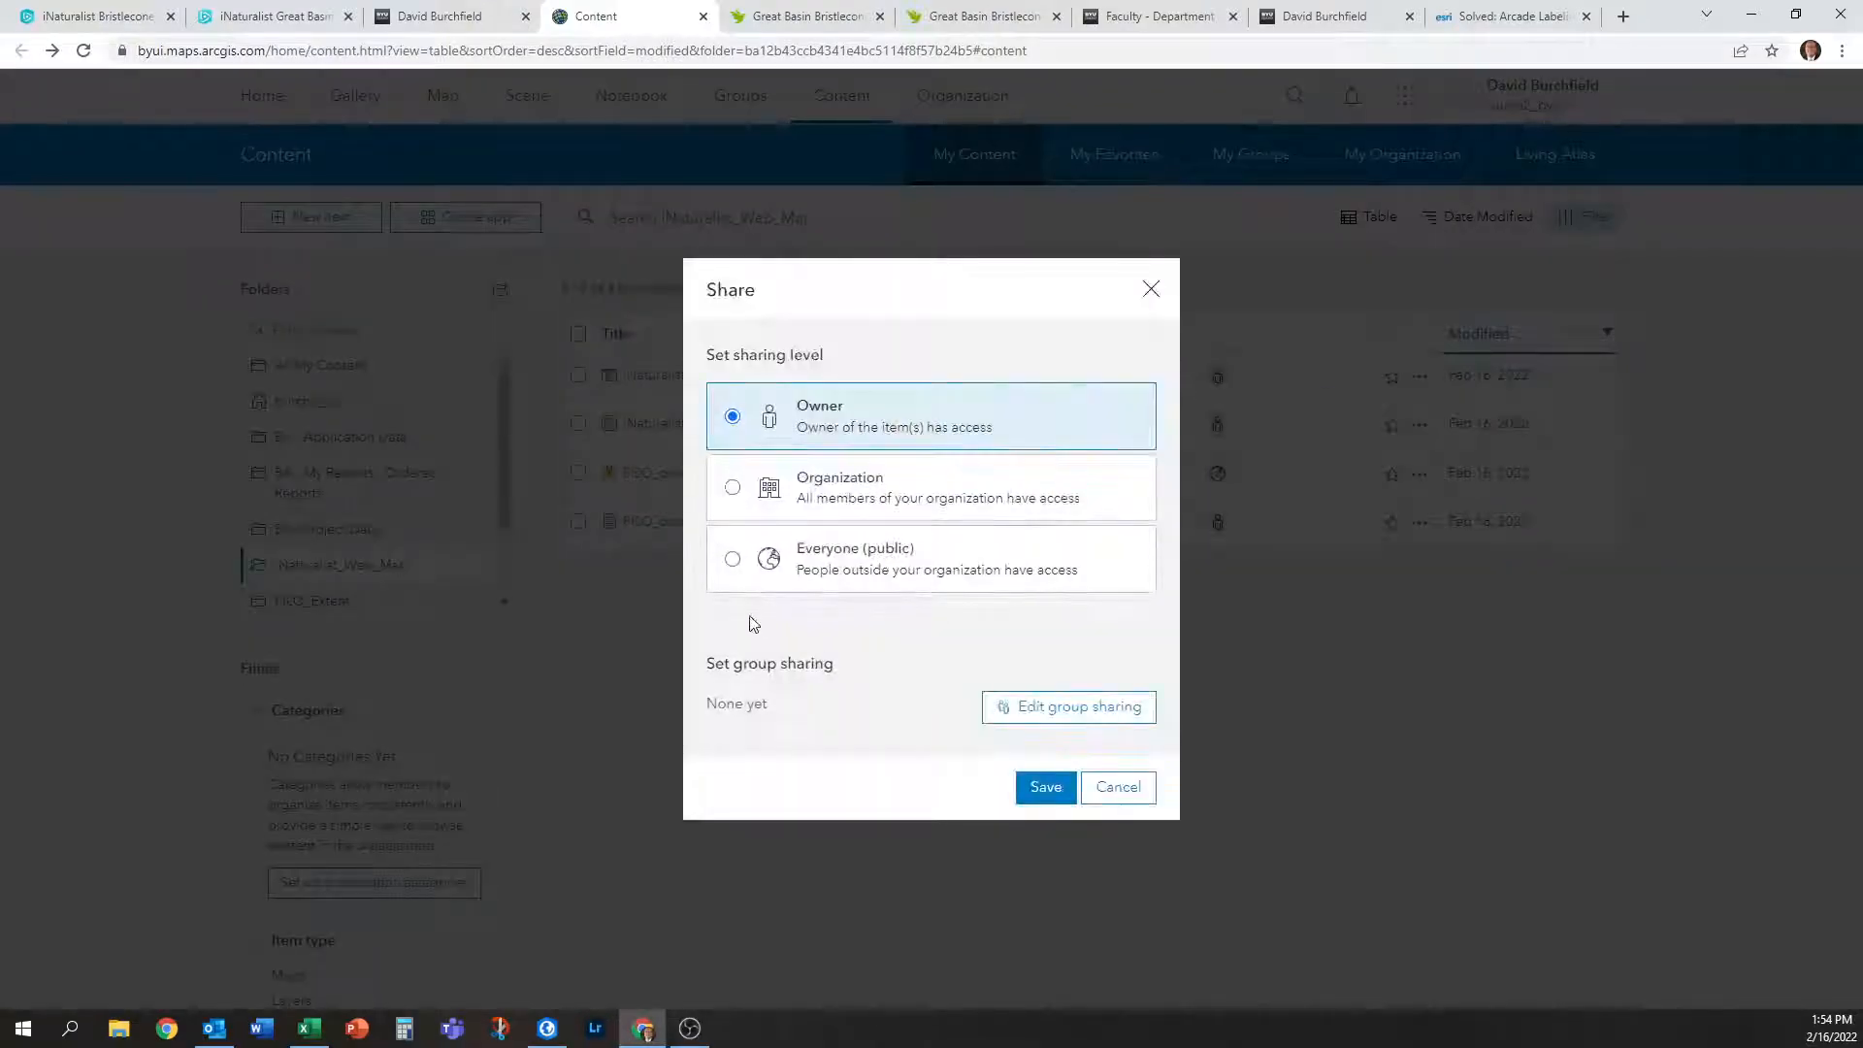
{"action": "left_click", "coordinate": [732, 560]}
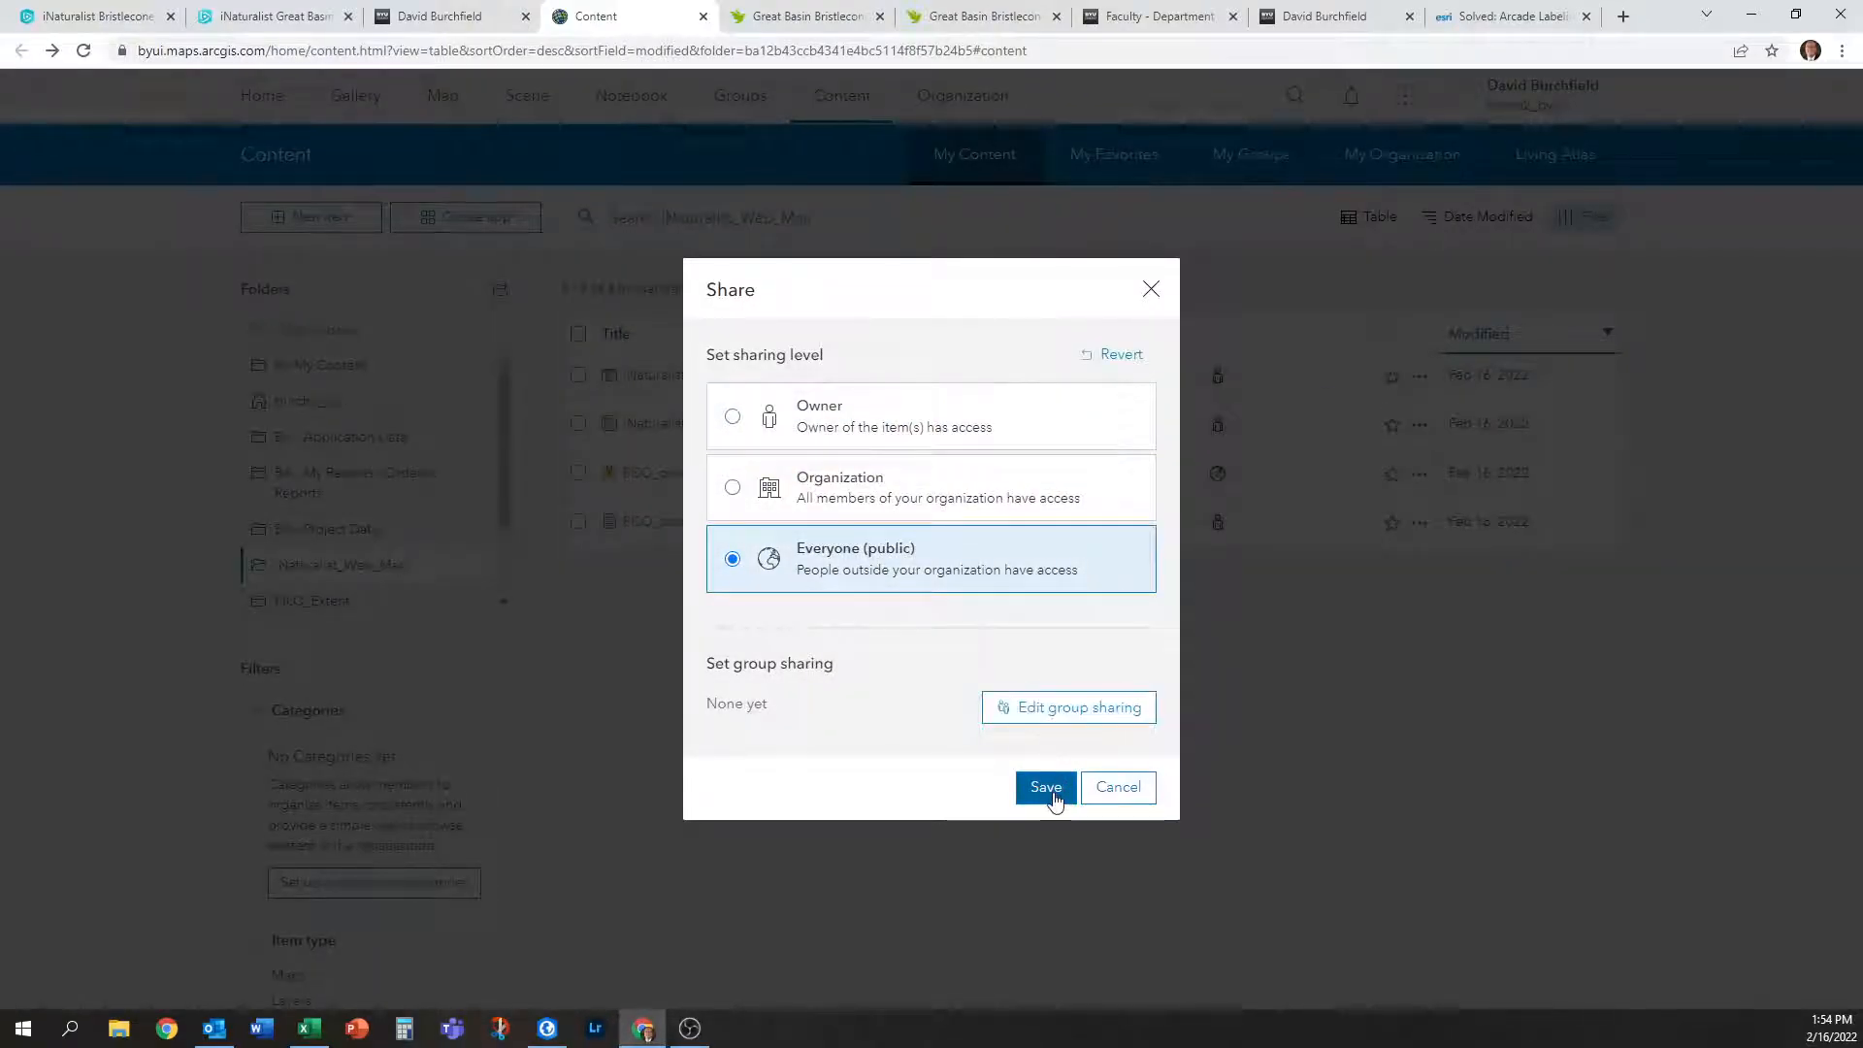
{"action": "left_click", "coordinate": [1050, 788]}
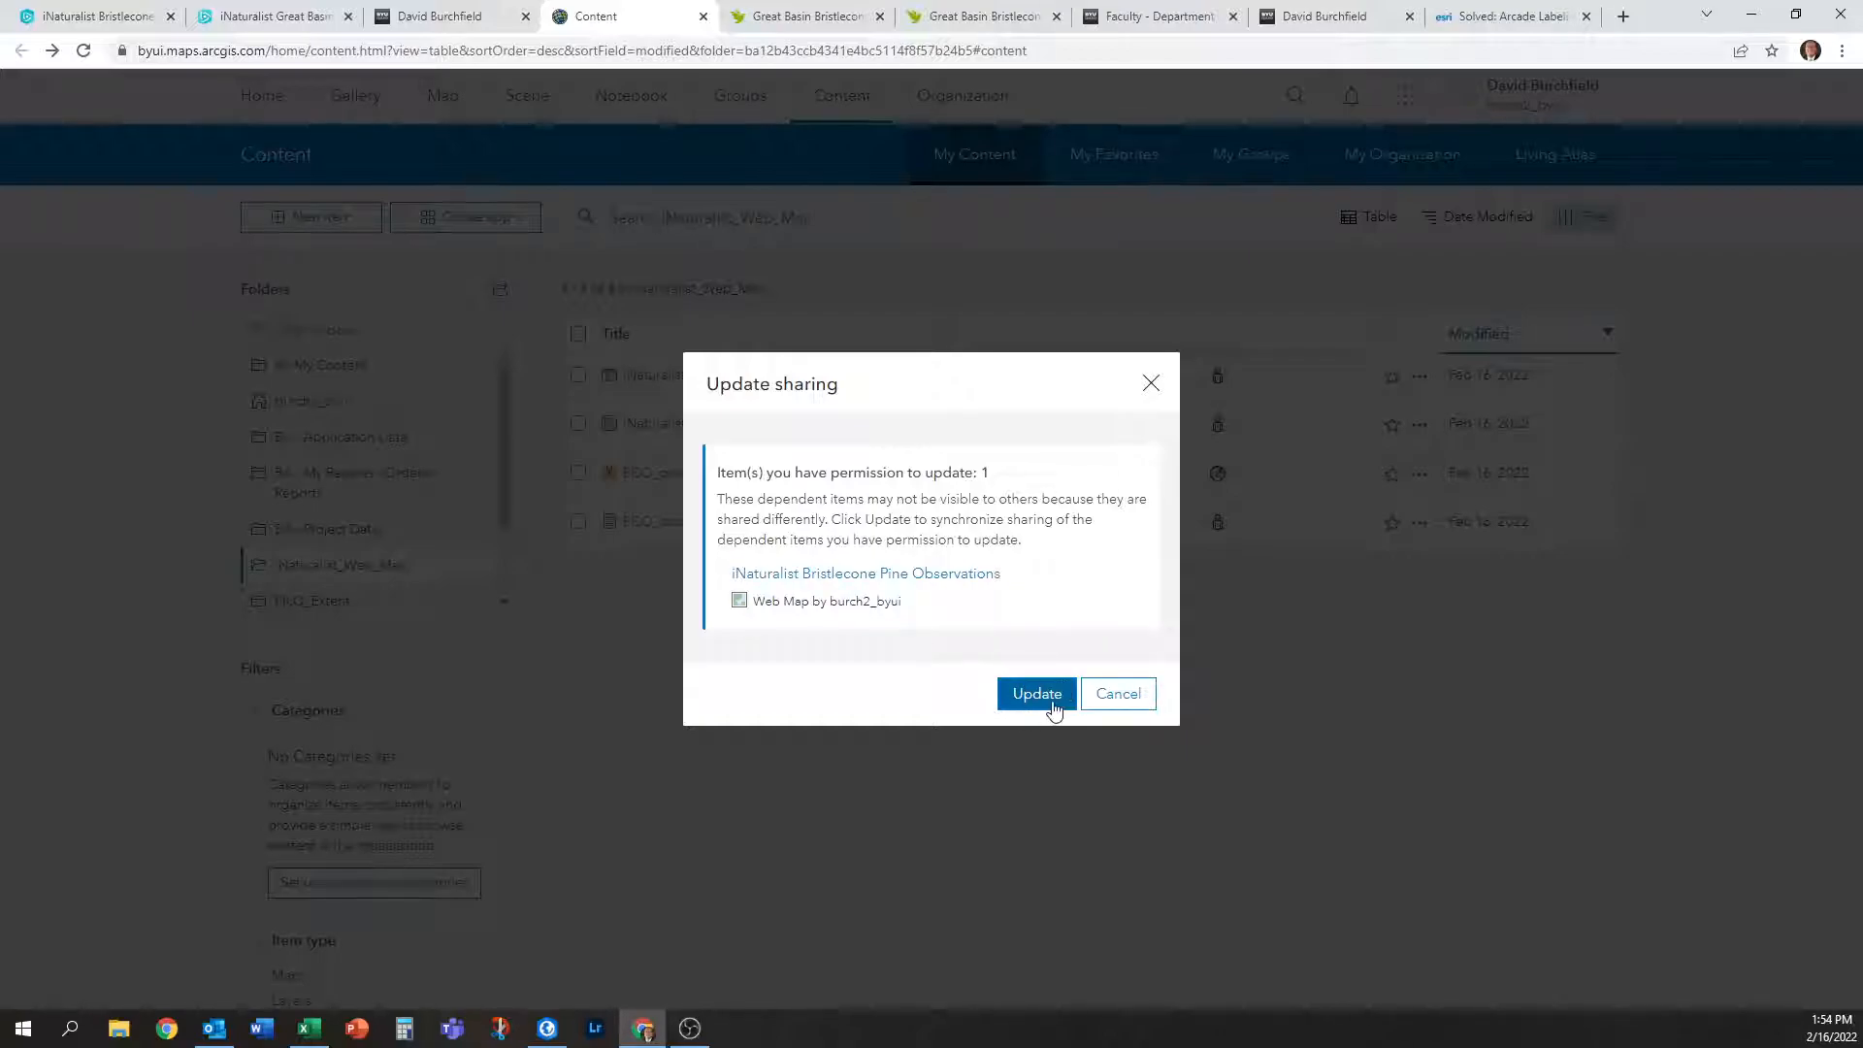
{"action": "left_click", "coordinate": [1061, 699]}
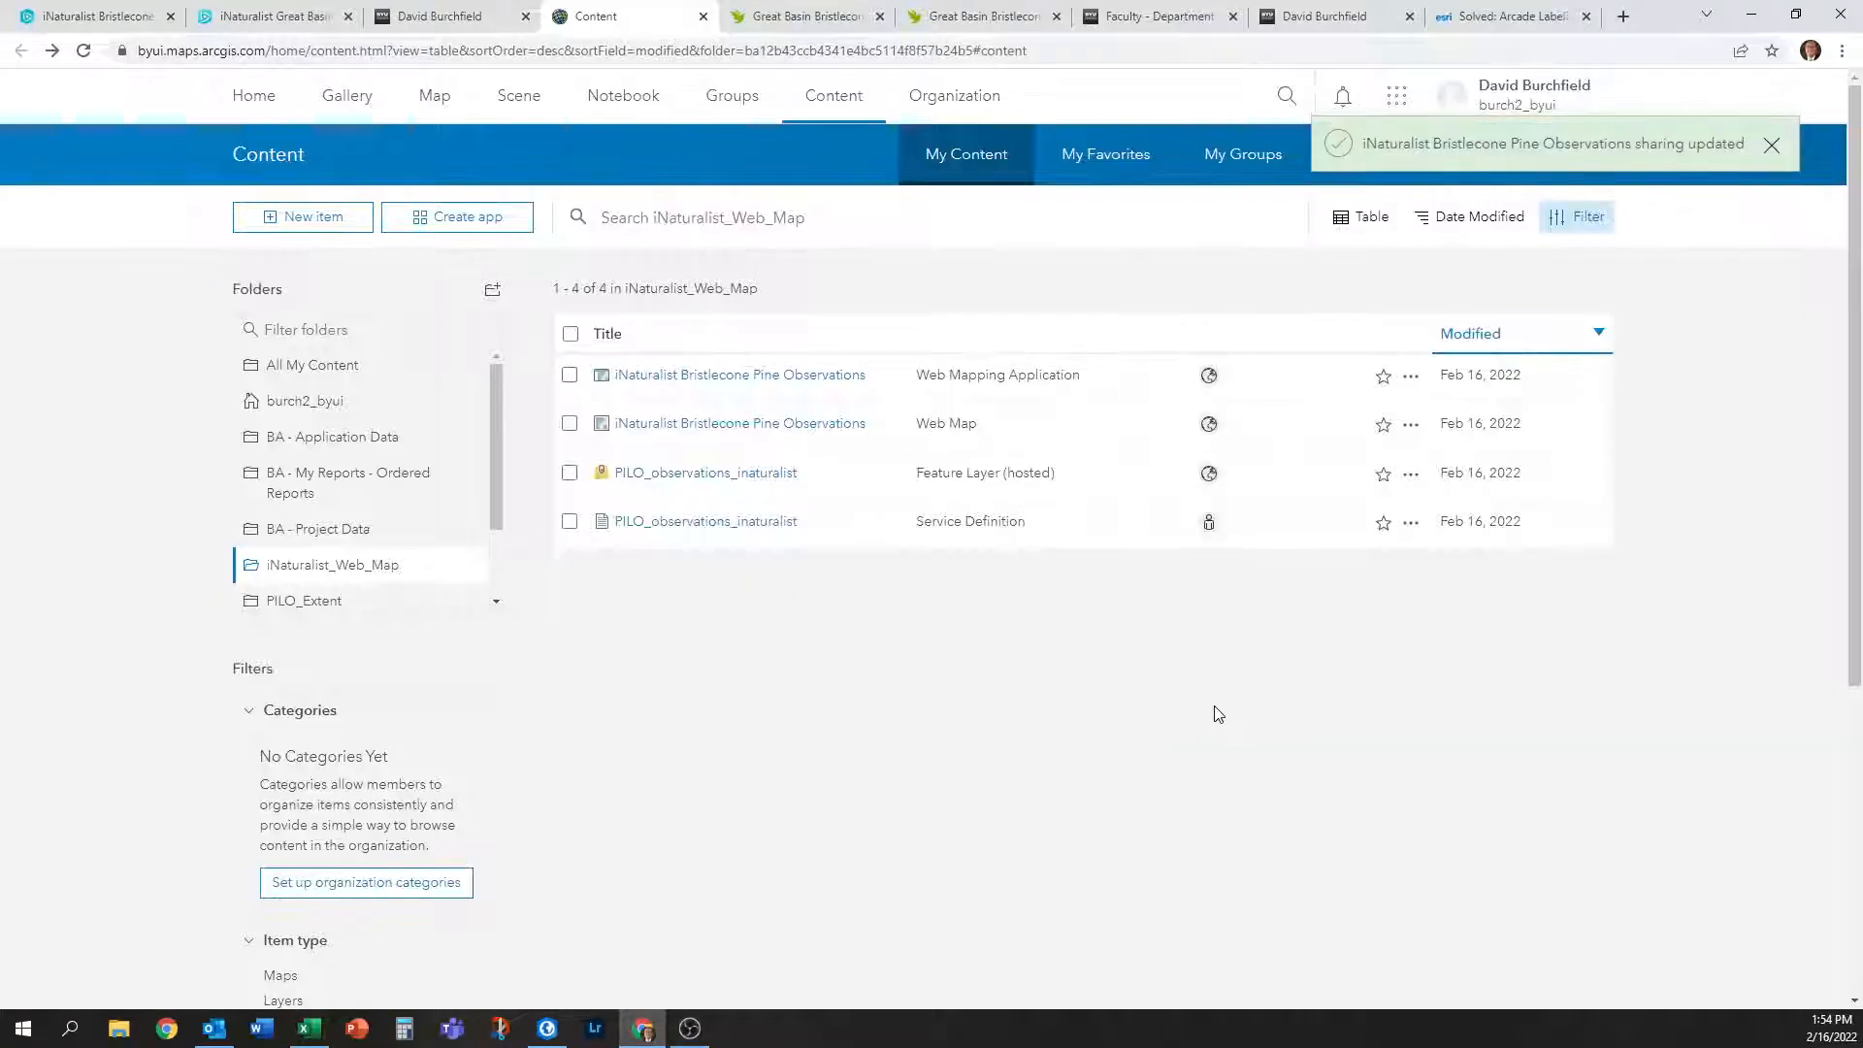
Reload the launched Great Basin Bristlecone Pine Observations app in its own tab.
{"action": "left_click", "coordinate": [301, 10]}
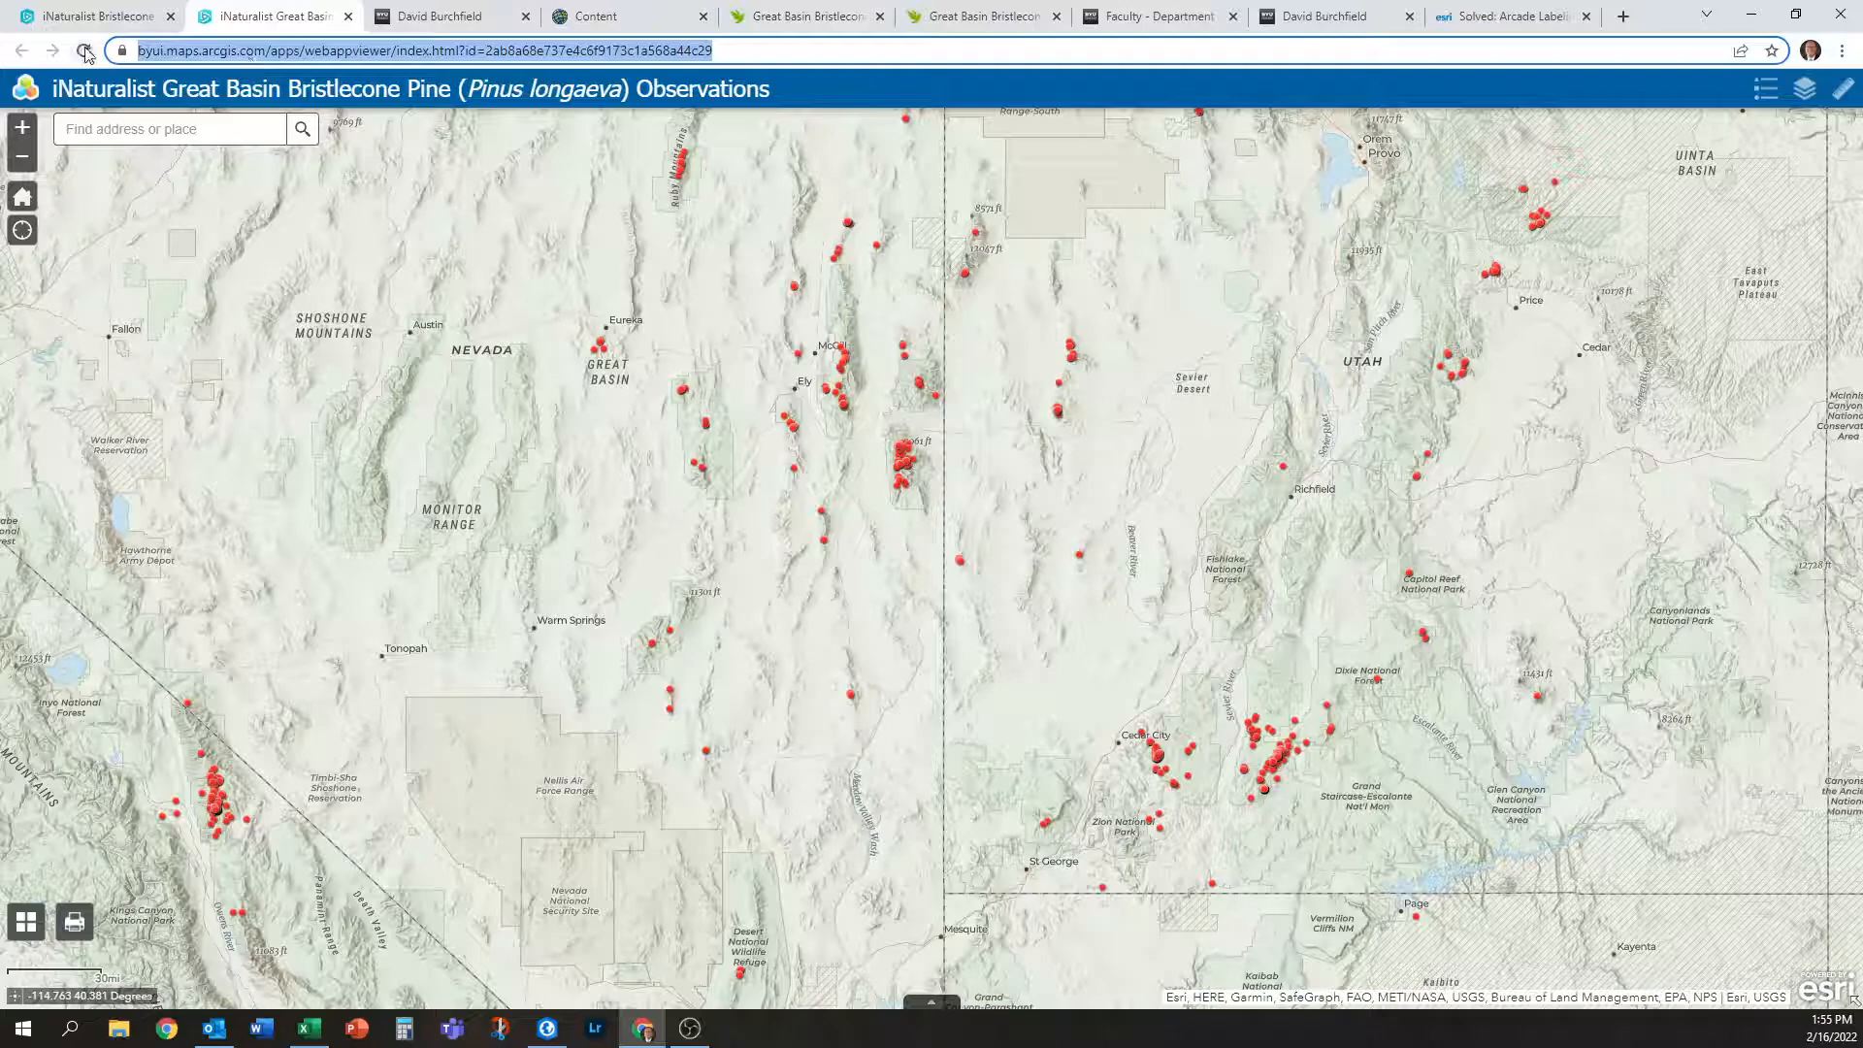
{"action": "left_click", "coordinate": [83, 50]}
{"action": "left_click", "coordinate": [725, 51]}
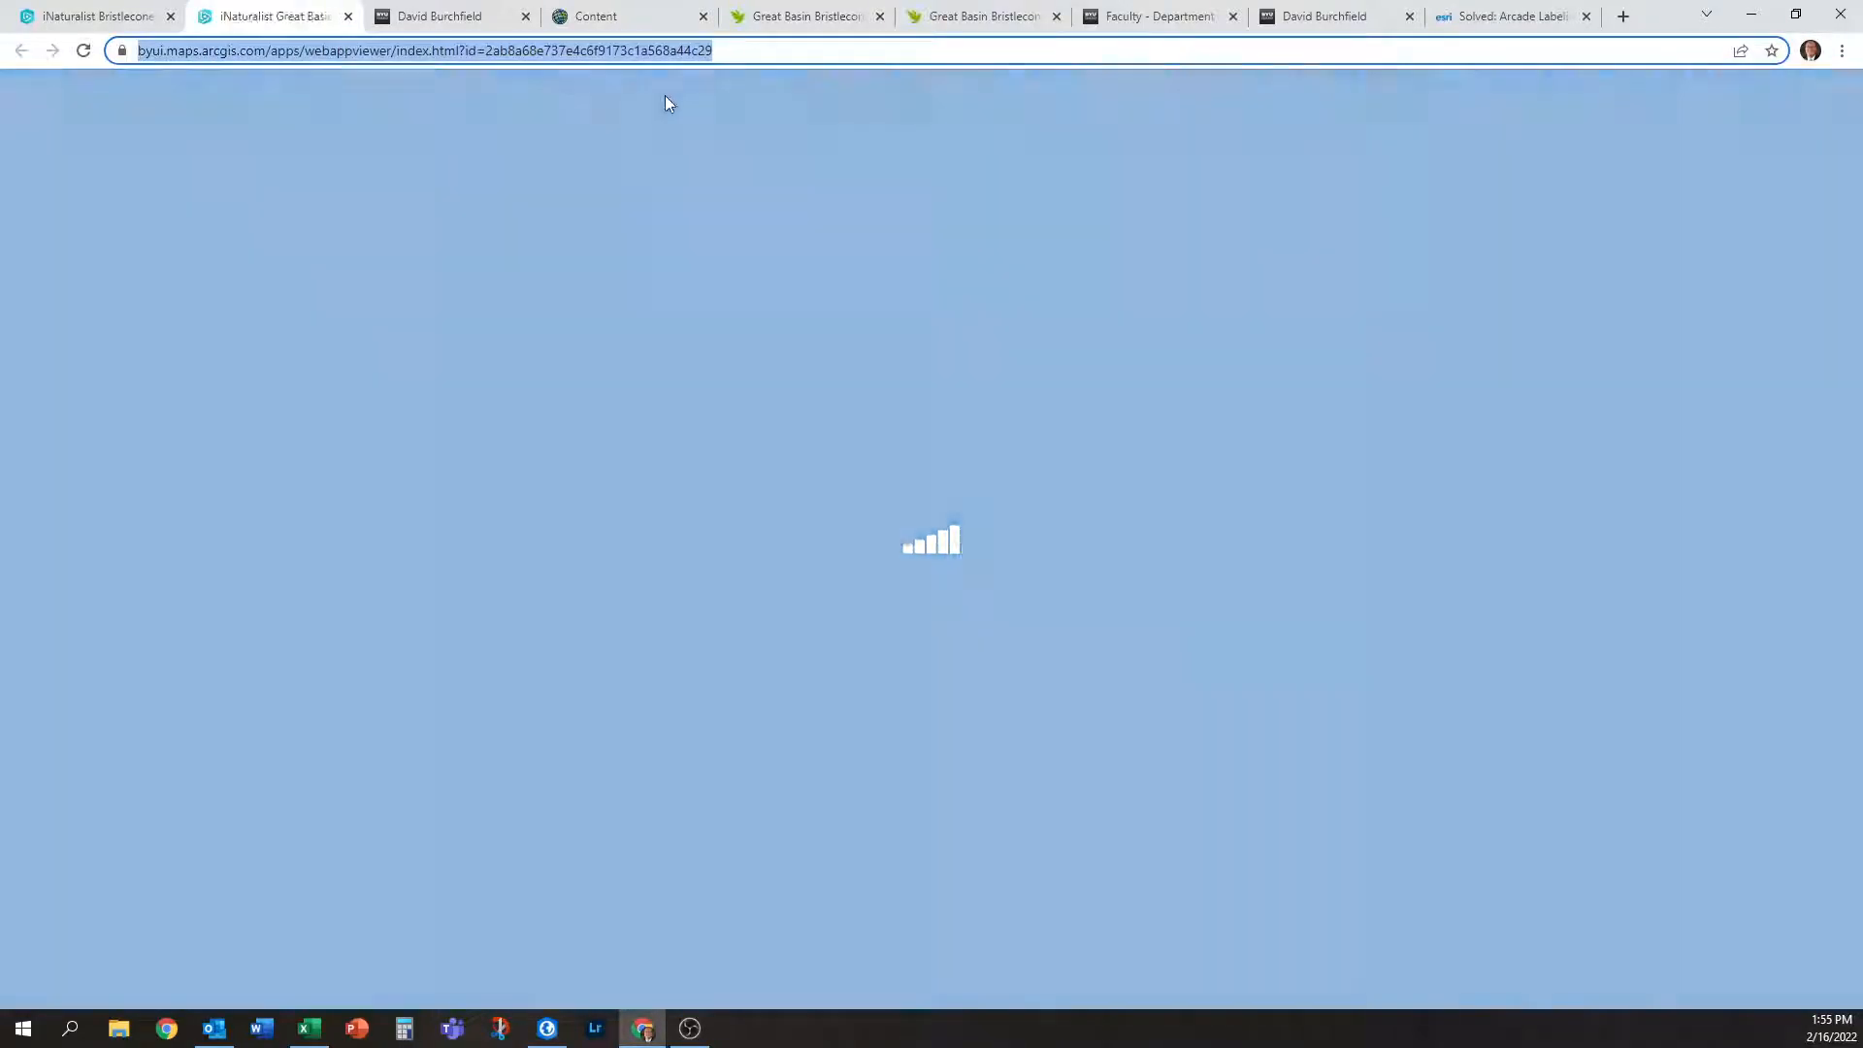